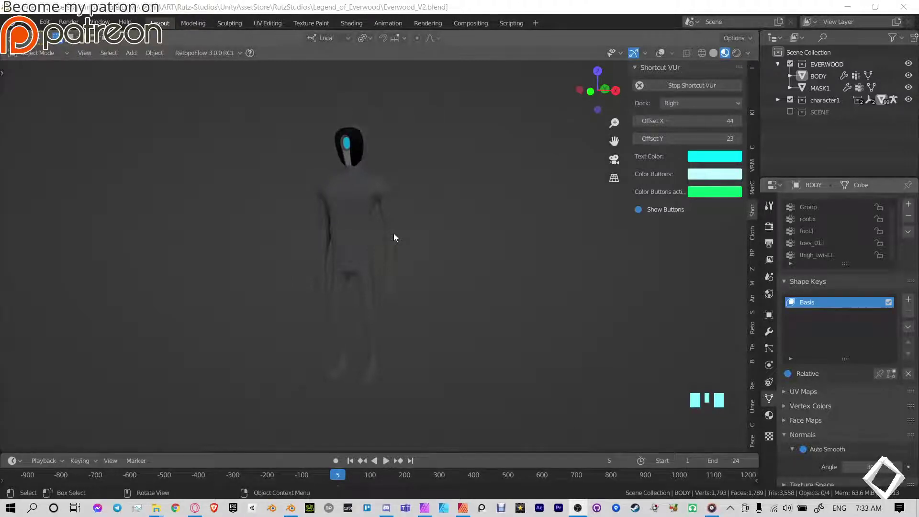
- Hide the viewport sidebar and turn on the viewport overlays to show the character's rig
{"action": "middle_click_drag", "start_coordinate": [290, 216], "coordinate": [331, 211]}
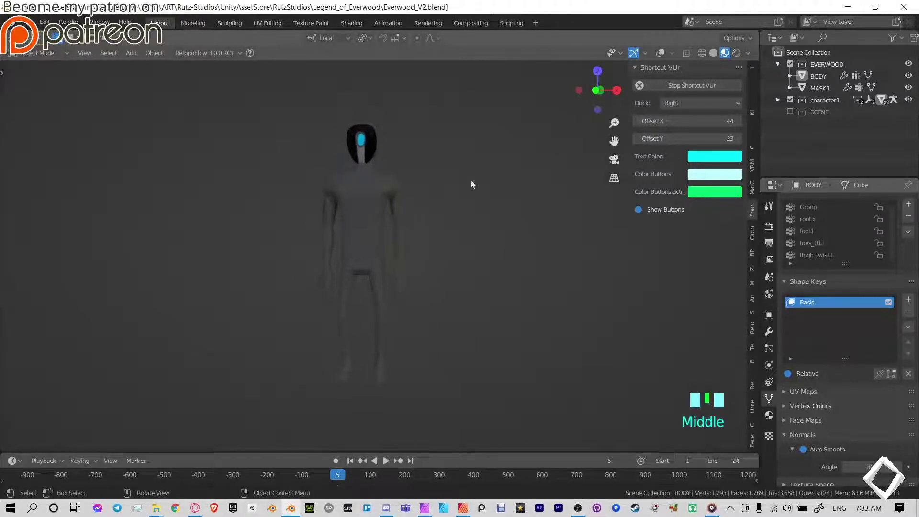
{"action": "key", "text": "n"}
{"action": "middle_click_drag", "start_coordinate": [379, 260], "coordinate": [459, 267], "text": "shift"}
{"action": "scroll", "coordinate": [538, 195], "scroll_direction": "up", "scroll_amount": 2}
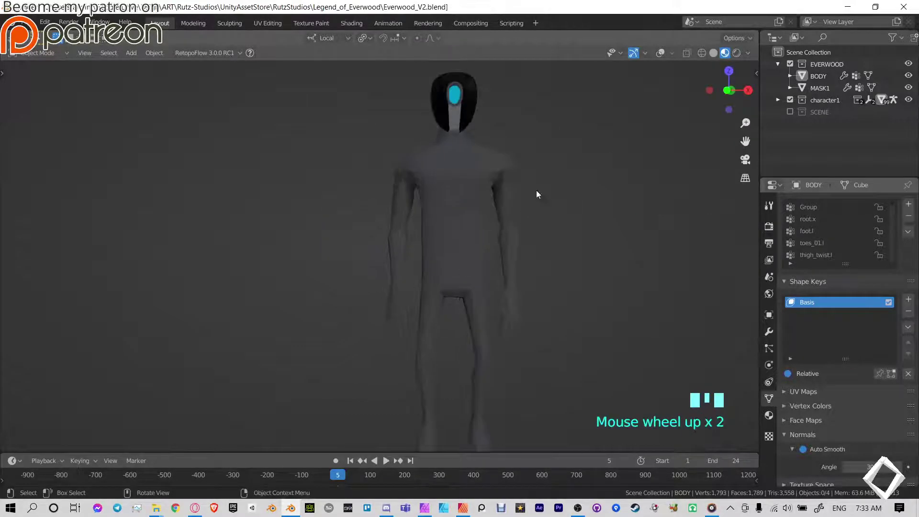
{"action": "middle_click_drag", "start_coordinate": [538, 195], "coordinate": [602, 138]}
{"action": "left_click", "coordinate": [658, 53]}
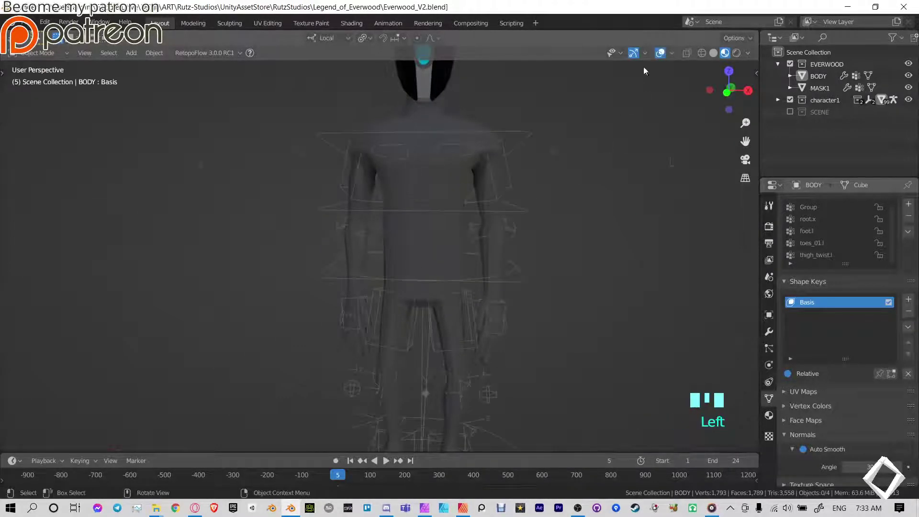
{"action": "scroll", "coordinate": [472, 226], "scroll_direction": "down", "scroll_amount": 3}
{"action": "mouse_move", "coordinate": [473, 226]}
{"action": "middle_mouse_down", "text": "shift"}
{"action": "mouse_move", "coordinate": [501, 211]}
{"action": "mouse_move", "coordinate": [478, 214]}
{"action": "mouse_move", "coordinate": [501, 222]}
{"action": "mouse_move", "coordinate": [515, 242]}
{"action": "mouse_move", "coordinate": [470, 230]}
{"action": "middle_mouse_up", "text": "shift"}
{"action": "scroll", "coordinate": [478, 238], "scroll_direction": "up", "scroll_amount": 1}
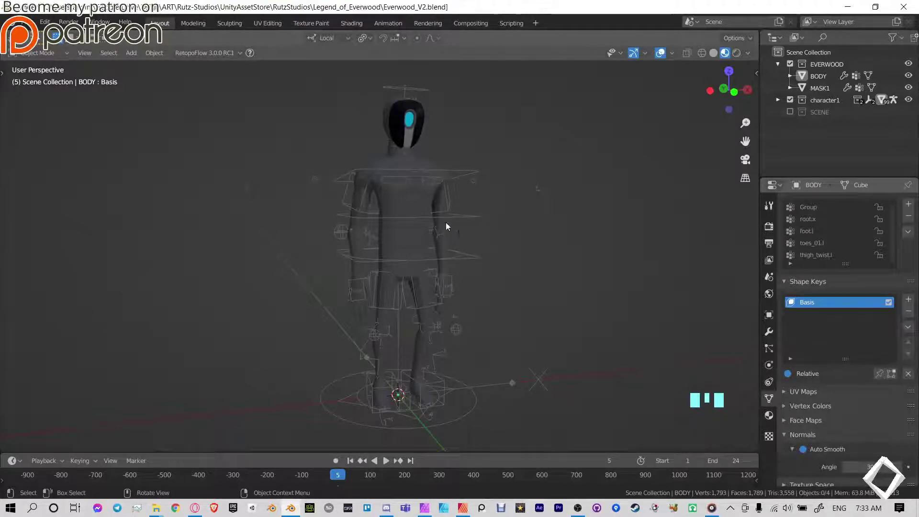
{"action": "mouse_move", "coordinate": [445, 268]}
{"action": "middle_mouse_down"}
{"action": "mouse_move", "coordinate": [448, 278]}
{"action": "mouse_move", "coordinate": [470, 274]}
{"action": "mouse_move", "coordinate": [441, 270]}
{"action": "middle_mouse_up"}
{"action": "left_click", "coordinate": [449, 184]}
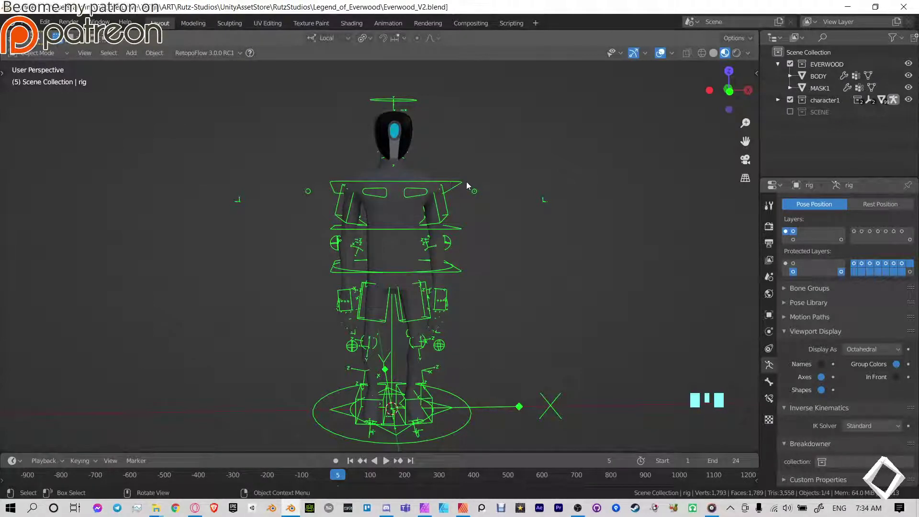
{"action": "key", "text": "h"}
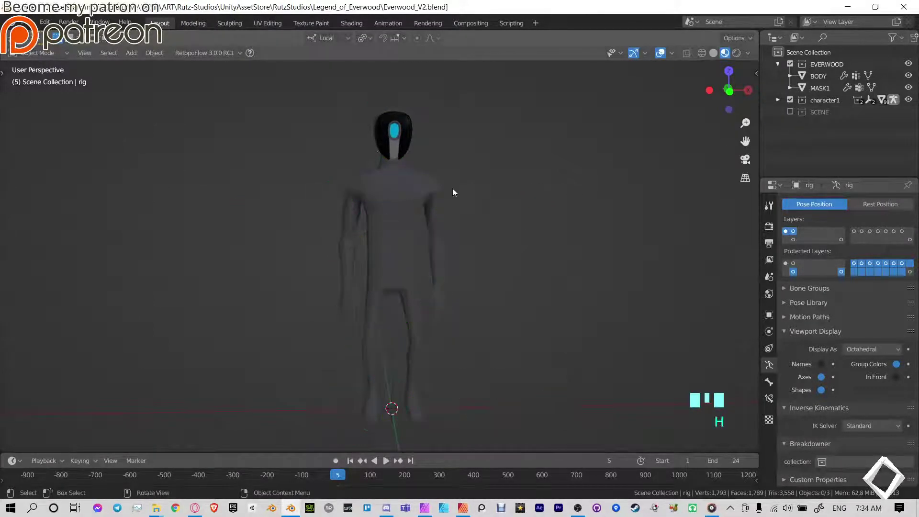
{"action": "middle_click_drag", "start_coordinate": [469, 242], "coordinate": [440, 217]}
{"action": "left_click", "coordinate": [414, 218]}
{"action": "key", "text": "Tab"}
{"action": "scroll", "coordinate": [431, 241], "scroll_direction": "up", "scroll_amount": 2}
{"action": "key", "text": "Tab"}
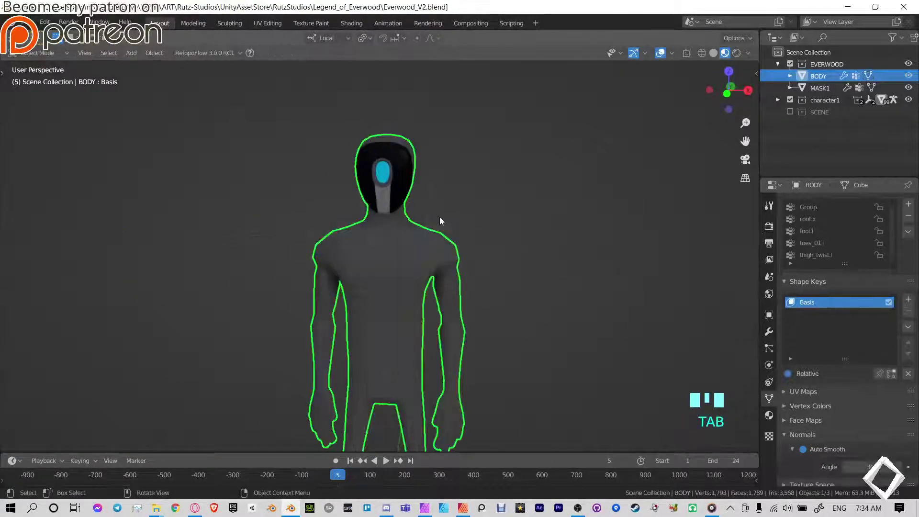
{"action": "key", "text": "ctrl+z"}
{"action": "key", "text": "ctrl+z"}
{"action": "key", "text": "ctrl+z"}
{"action": "key", "text": "ctrl+z"}
{"action": "key", "text": "ctrl+z"}
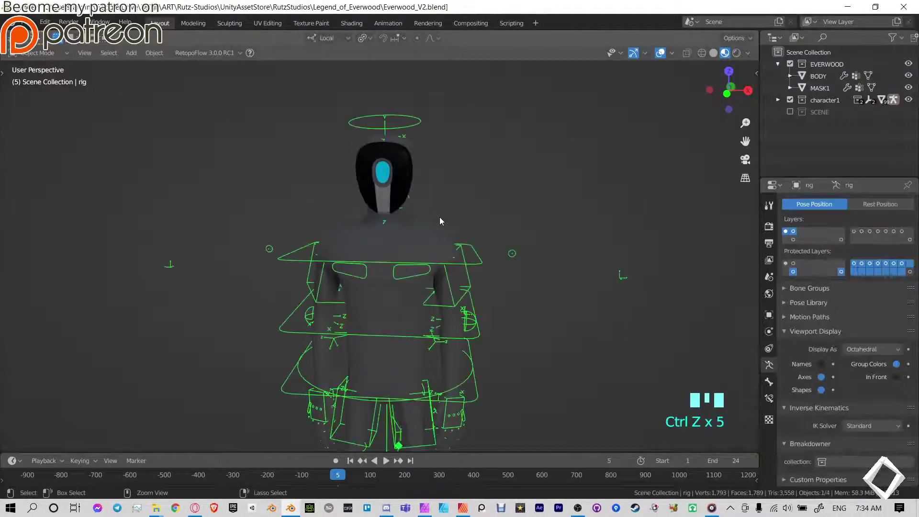
- Reset all bones of the rig to their rest pose in Pose Mode, and return to Object Mode
{"action": "left_click", "coordinate": [475, 266]}
{"action": "key", "text": "ctrl+Tab"}
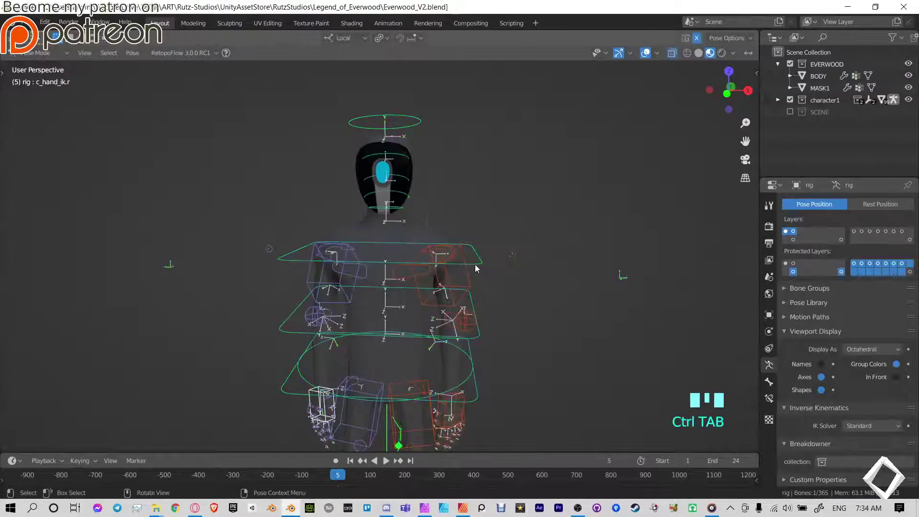
{"action": "key", "text": "a"}
{"action": "key", "text": "alt+g"}
{"action": "key", "text": "ctrl+Tab"}
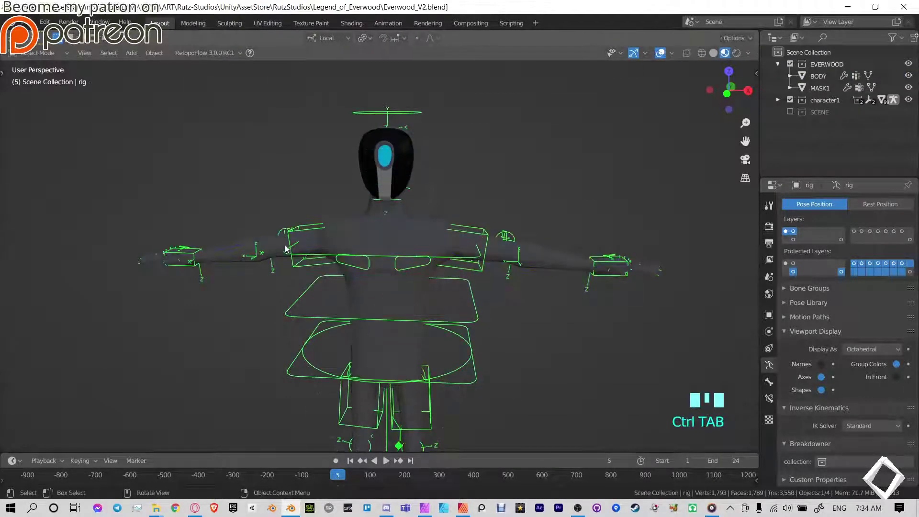
- Hide the rig and open the BODY mesh in Edit Mode
{"action": "left_click", "coordinate": [442, 230]}
{"action": "key", "text": "Tab"}
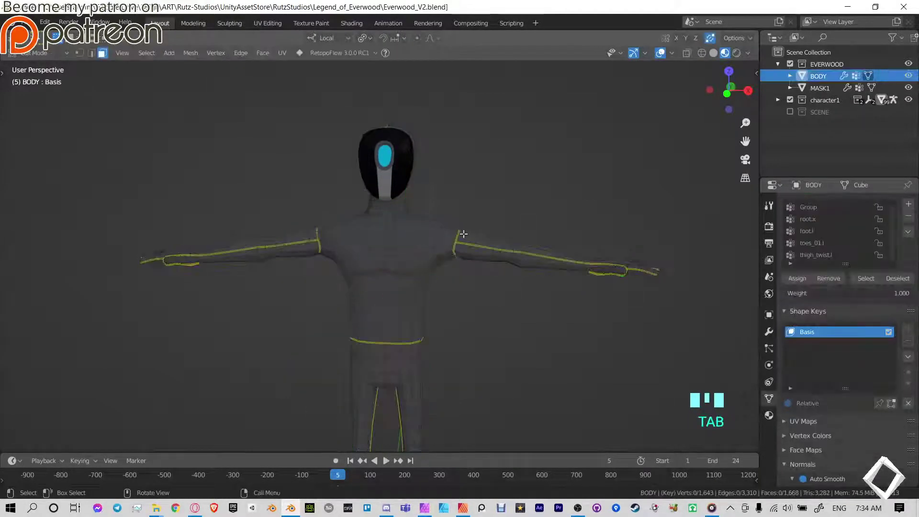
{"action": "mouse_move", "coordinate": [388, 226]}
{"action": "middle_mouse_down"}
{"action": "mouse_move", "coordinate": [349, 216]}
{"action": "mouse_move", "coordinate": [404, 222]}
{"action": "middle_mouse_up"}
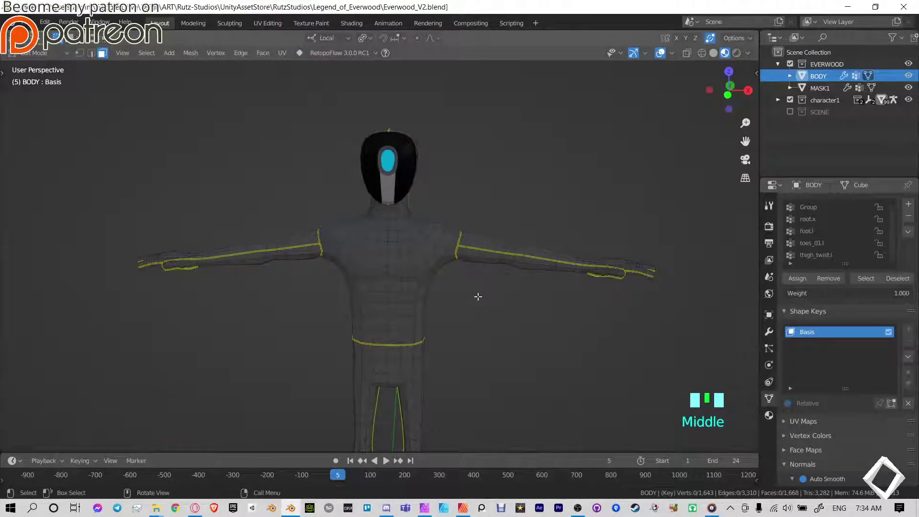
{"action": "scroll", "coordinate": [476, 298], "scroll_direction": "down", "scroll_amount": 3}
{"action": "middle_click_drag", "start_coordinate": [451, 263], "coordinate": [485, 237]}
{"action": "key", "text": "Tab"}
{"action": "scroll", "coordinate": [421, 242], "scroll_direction": "up", "scroll_amount": 3}
{"action": "key", "text": "Tab"}
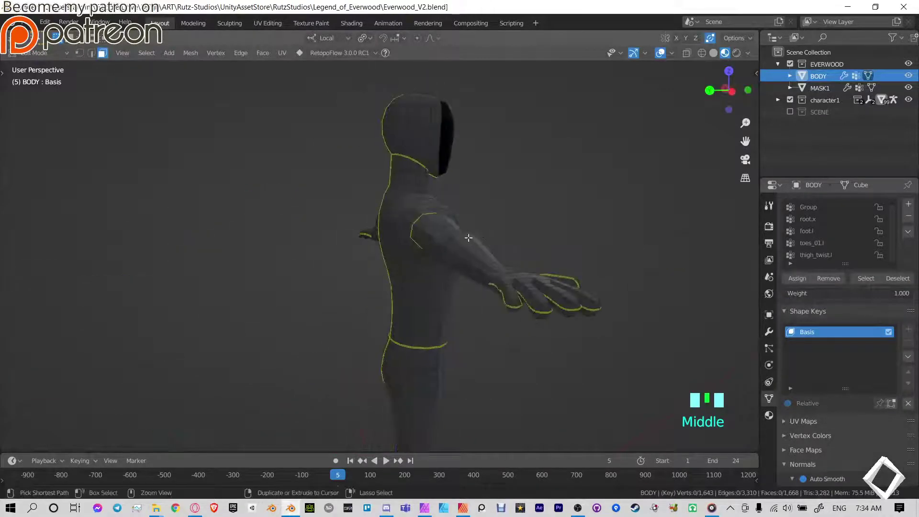
- Examine the existing seams on the body's back, arms, hands, neck and waist from several angles
{"action": "middle_click_drag", "start_coordinate": [389, 237], "coordinate": [454, 226]}
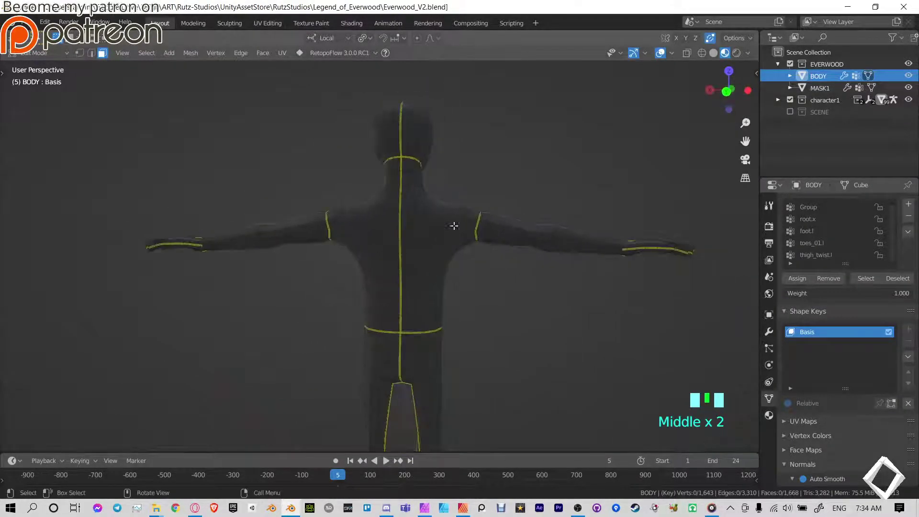
{"action": "middle_click_drag", "start_coordinate": [502, 256], "coordinate": [335, 238], "text": "shift"}
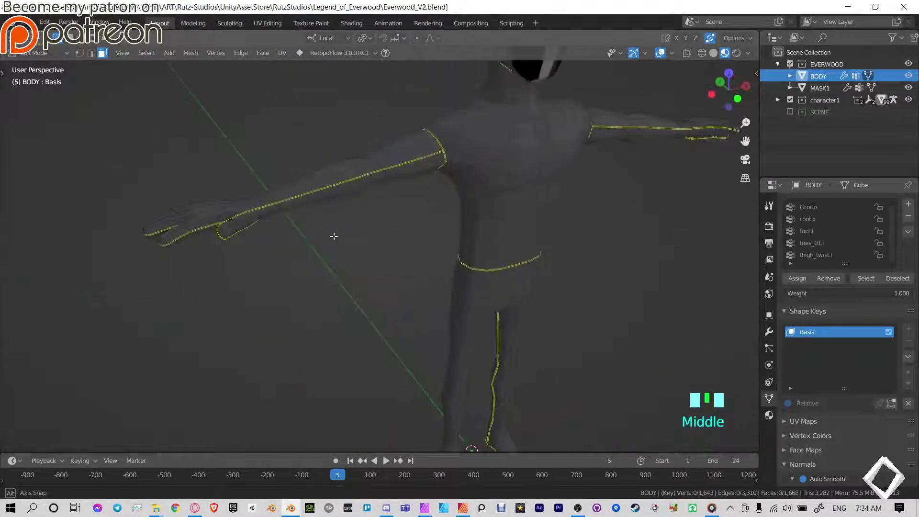
{"action": "middle_click_drag", "start_coordinate": [426, 234], "coordinate": [353, 189], "text": "shift"}
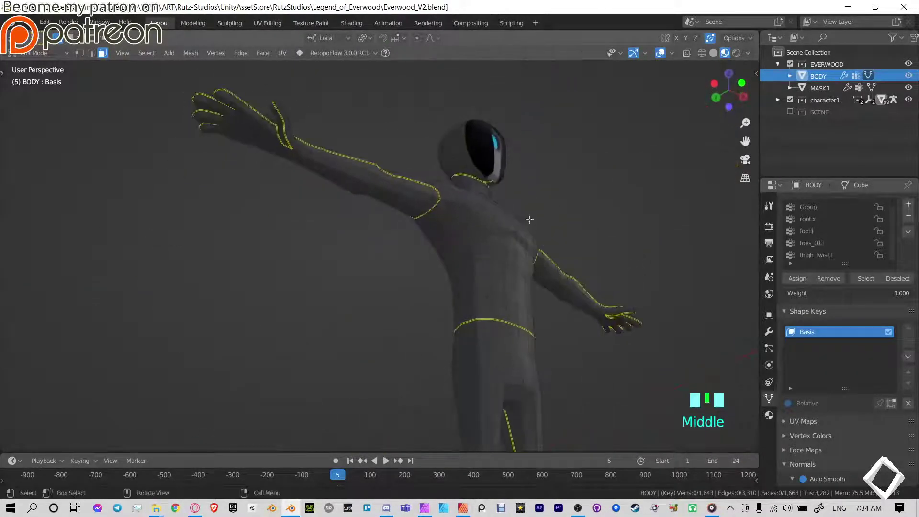
{"action": "middle_click_drag", "start_coordinate": [530, 220], "coordinate": [462, 234]}
{"action": "middle_click_drag", "start_coordinate": [462, 234], "coordinate": [444, 183]}
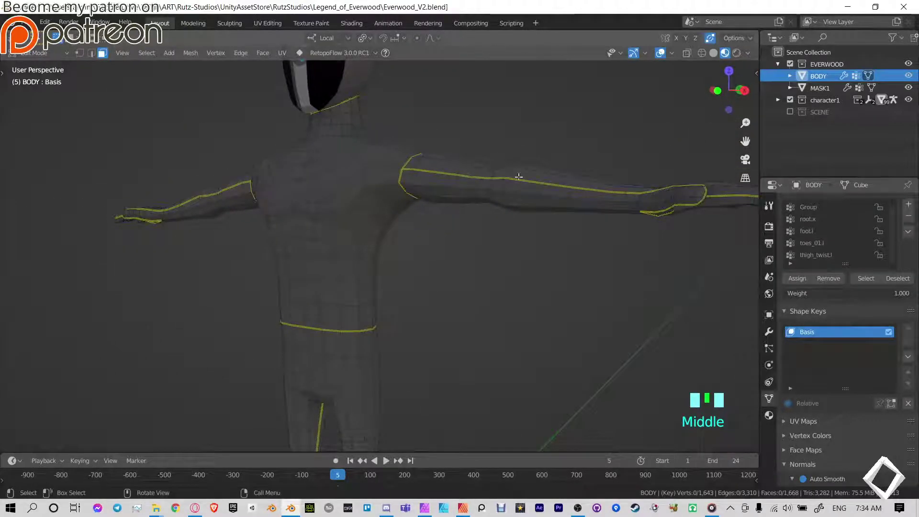
{"action": "middle_click_drag", "start_coordinate": [566, 176], "coordinate": [579, 199]}
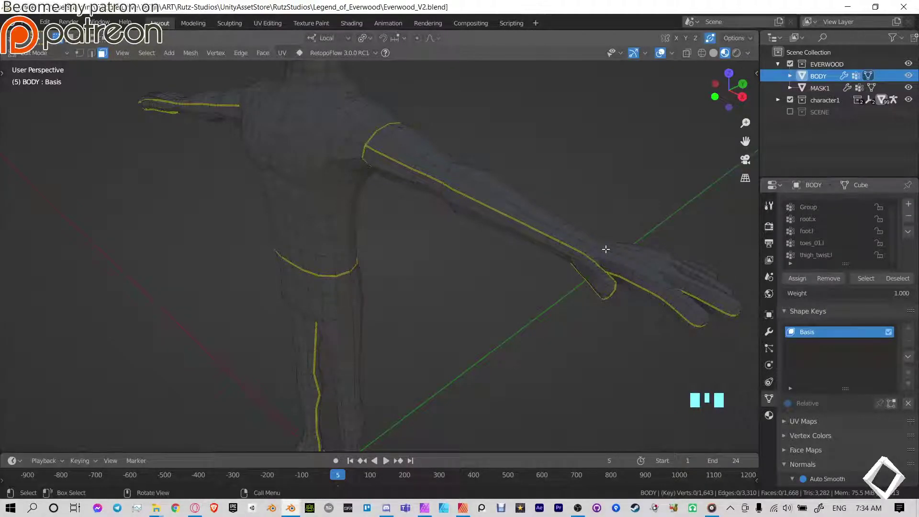
{"action": "scroll", "coordinate": [603, 249], "scroll_direction": "down", "scroll_amount": 3}
{"action": "middle_click_drag", "start_coordinate": [381, 268], "coordinate": [438, 245]}
{"action": "middle_click_drag", "start_coordinate": [436, 218], "coordinate": [461, 269], "text": "shift"}
{"action": "middle_click_drag", "start_coordinate": [510, 208], "coordinate": [438, 219]}
{"action": "middle_click_drag", "start_coordinate": [417, 132], "coordinate": [455, 171], "text": "shift"}
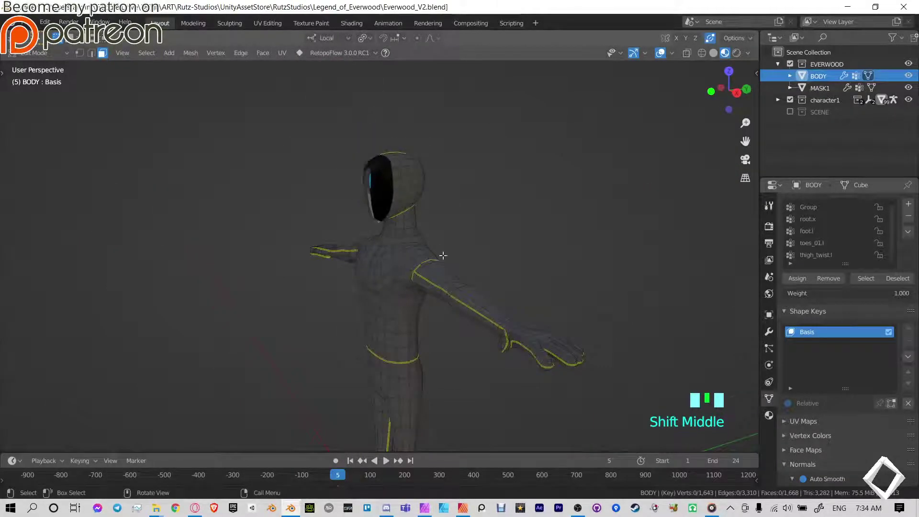
{"action": "middle_click_drag", "start_coordinate": [442, 257], "coordinate": [450, 170], "text": "shift"}
{"action": "middle_click_drag", "start_coordinate": [359, 184], "coordinate": [448, 183]}
{"action": "middle_click_drag", "start_coordinate": [376, 206], "coordinate": [398, 220]}
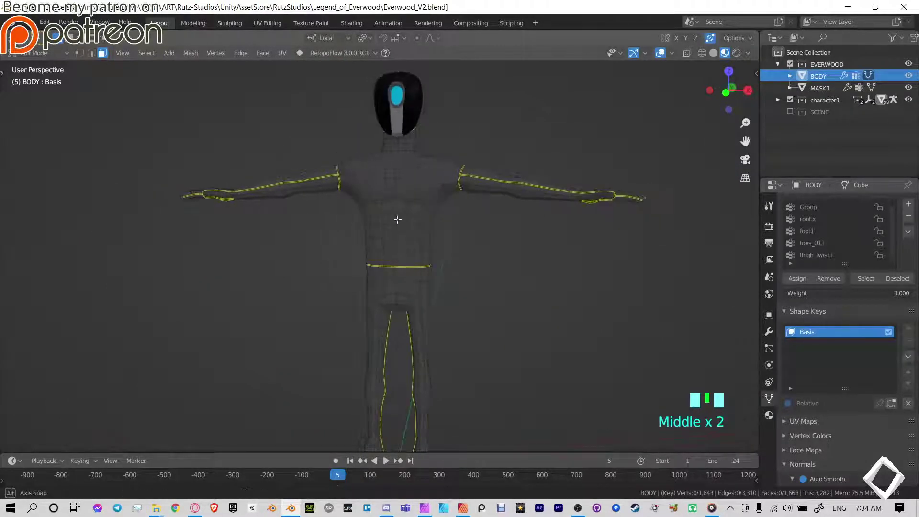
- Examine the seams along the body's waist, inner legs and feet
{"action": "middle_click_drag", "start_coordinate": [523, 199], "coordinate": [454, 211], "text": "shift"}
{"action": "middle_click_drag", "start_coordinate": [476, 300], "coordinate": [553, 140], "text": "shift"}
{"action": "middle_click_drag", "start_coordinate": [482, 186], "coordinate": [487, 122], "text": "shift"}
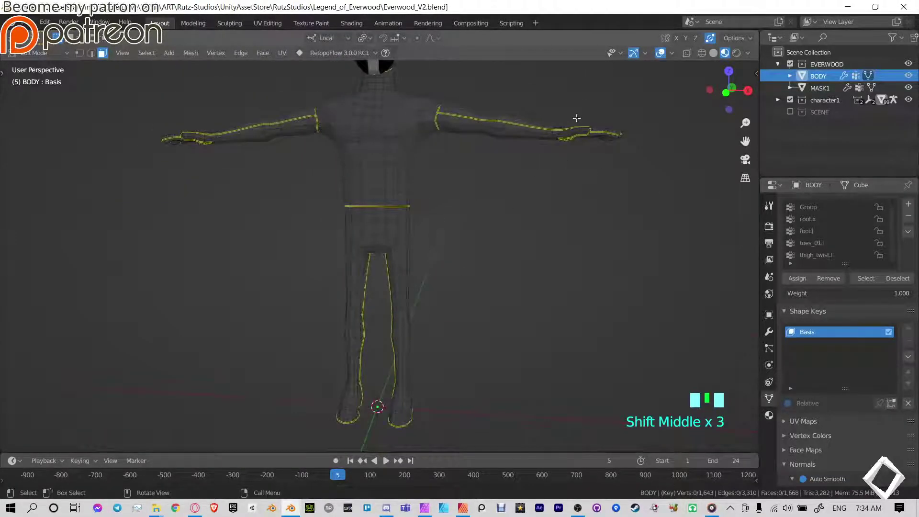
{"action": "middle_click_drag", "start_coordinate": [578, 119], "coordinate": [417, 171], "text": "shift"}
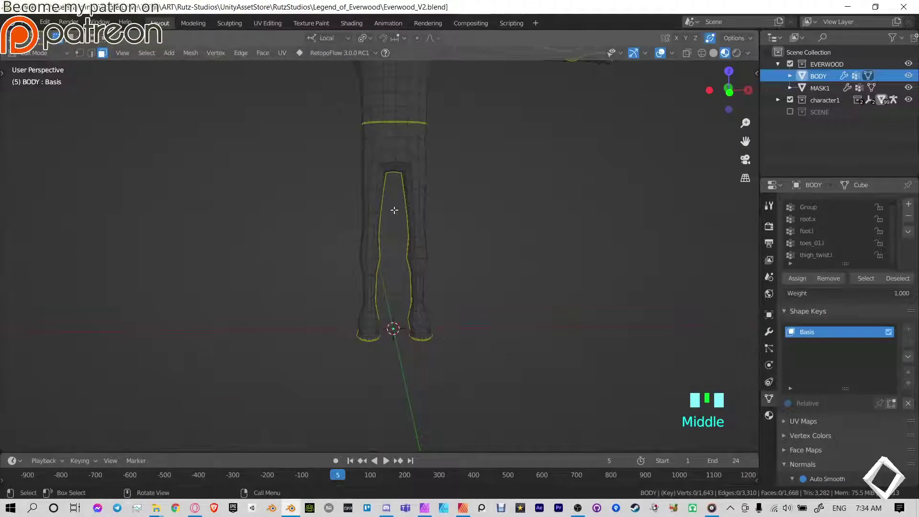
{"action": "middle_click_drag", "start_coordinate": [457, 194], "coordinate": [383, 269], "text": "shift"}
{"action": "middle_click_drag", "start_coordinate": [383, 269], "coordinate": [348, 218], "text": "shift"}
{"action": "middle_click_drag", "start_coordinate": [525, 280], "coordinate": [455, 287], "text": "shift"}
{"action": "middle_click_drag", "start_coordinate": [397, 189], "coordinate": [401, 247], "text": "shift"}
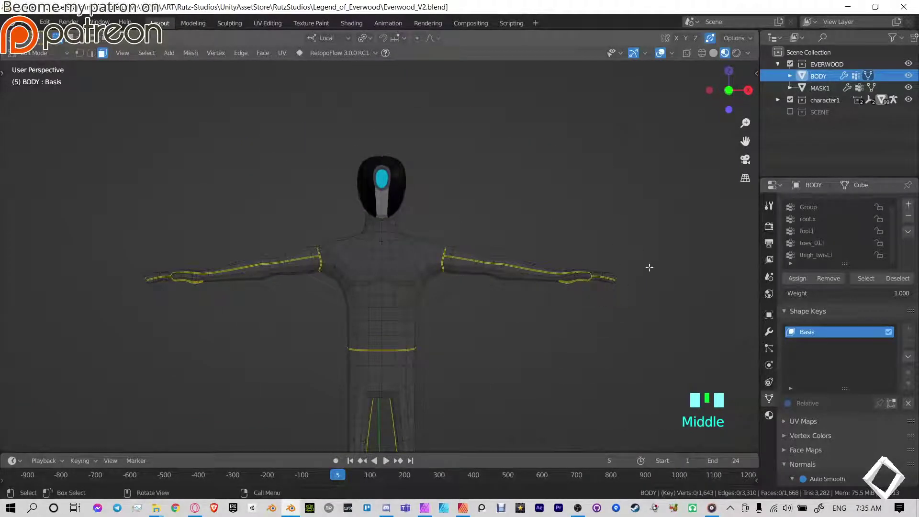
- Select the edge loops around both wrists in edge select mode and mark them as seams
{"action": "middle_click_drag", "start_coordinate": [442, 225], "coordinate": [522, 230], "text": "shift"}
{"action": "scroll", "coordinate": [433, 257], "scroll_direction": "up", "scroll_amount": 2}
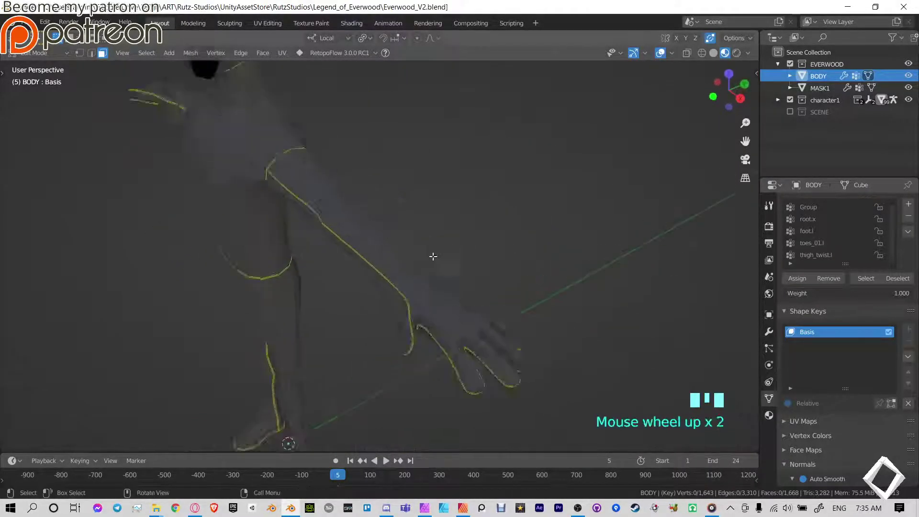
{"action": "scroll", "coordinate": [440, 287], "scroll_direction": "up", "scroll_amount": 2}
{"action": "key", "text": "2"}
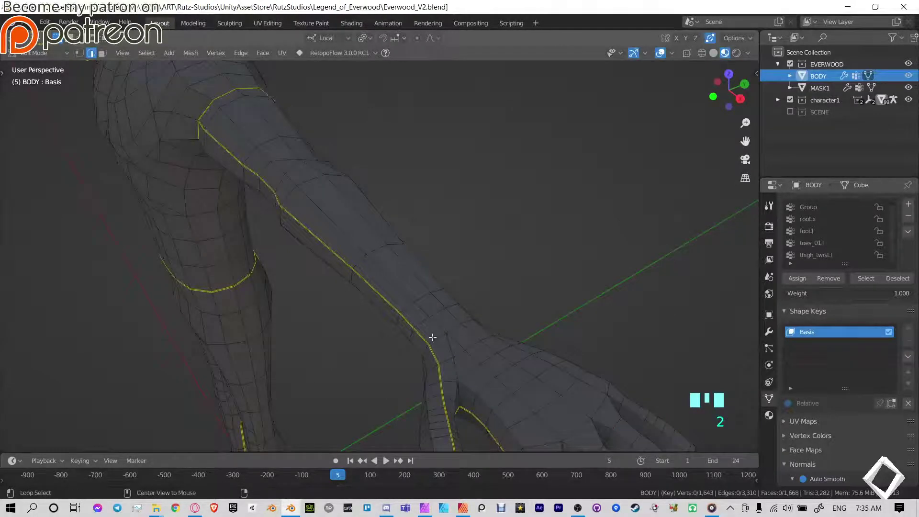
{"action": "middle_click_drag", "start_coordinate": [432, 338], "coordinate": [468, 208]}
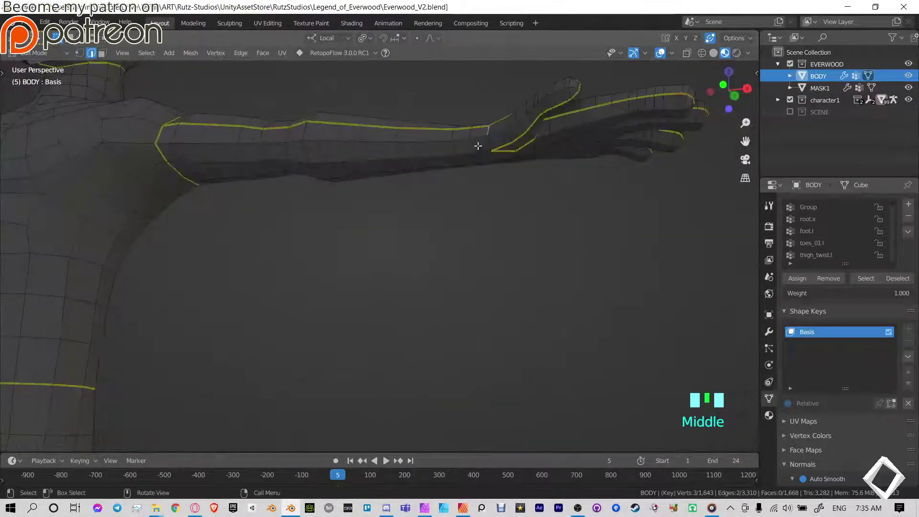
{"action": "left_click", "coordinate": [453, 144], "text": "alt"}
{"action": "middle_click_drag", "start_coordinate": [453, 144], "coordinate": [403, 214]}
{"action": "scroll", "coordinate": [474, 169], "scroll_direction": "down", "scroll_amount": 5}
{"action": "scroll", "coordinate": [340, 251], "scroll_direction": "up", "scroll_amount": 3}
{"action": "middle_click_drag", "start_coordinate": [403, 214], "coordinate": [314, 217], "text": "shift"}
{"action": "left_click", "coordinate": [304, 216], "text": "alt+shift"}
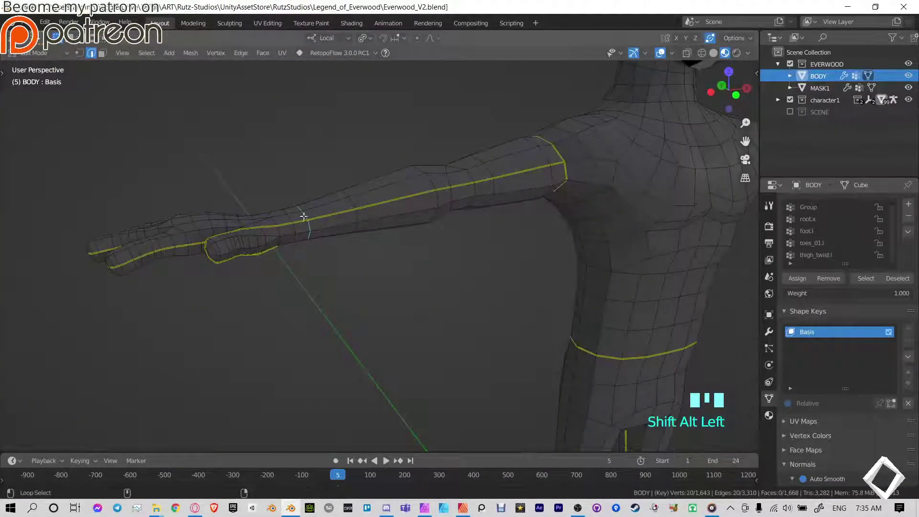
{"action": "key", "text": "ctrl+e"}
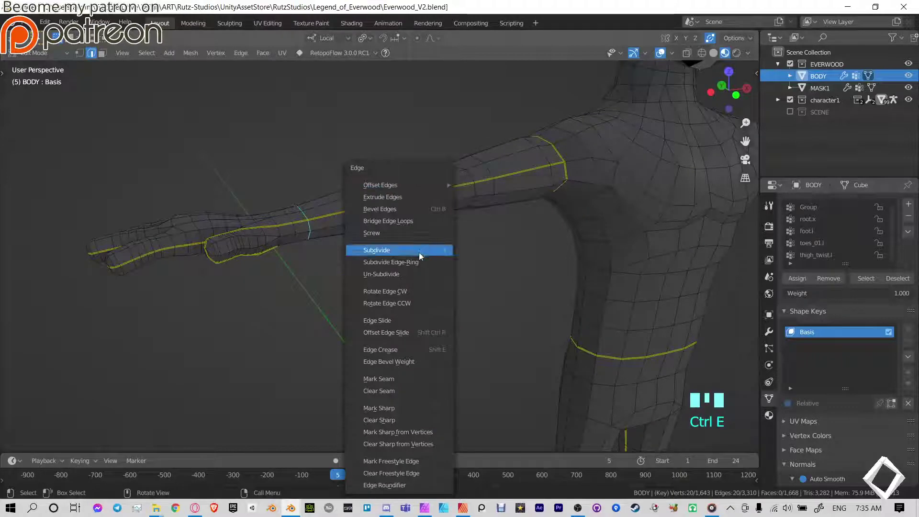
{"action": "left_click", "coordinate": [417, 380]}
- Mark the edge loops around both lower legs, just below the knees, as seams
{"action": "scroll", "coordinate": [443, 326], "scroll_direction": "down", "scroll_amount": 5}
{"action": "middle_click_drag", "start_coordinate": [518, 306], "coordinate": [422, 310], "text": "shift"}
{"action": "middle_click_drag", "start_coordinate": [422, 311], "coordinate": [473, 192], "text": "shift"}
{"action": "scroll", "coordinate": [505, 232], "scroll_direction": "up", "scroll_amount": 5}
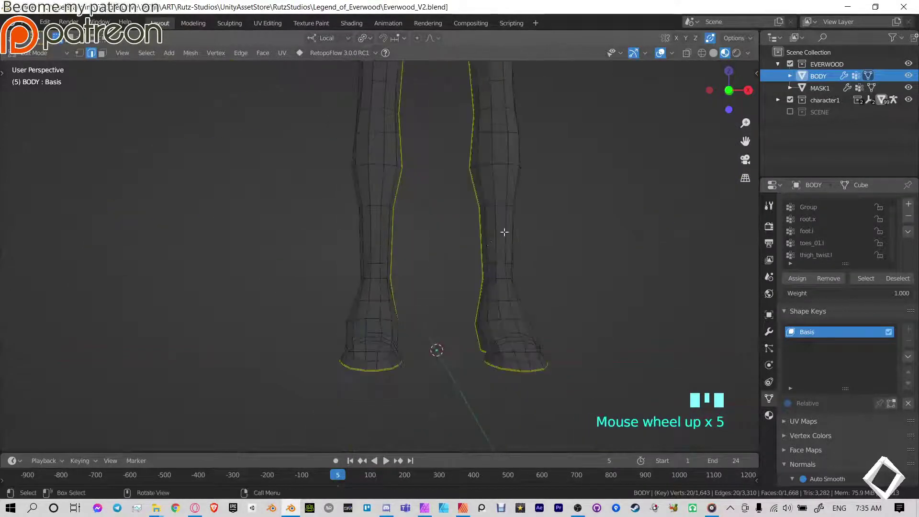
{"action": "middle_click_drag", "start_coordinate": [505, 232], "coordinate": [450, 249]}
{"action": "left_click", "coordinate": [428, 289], "text": "alt"}
{"action": "left_click", "coordinate": [419, 269], "text": "alt+shift"}
{"action": "left_click", "coordinate": [419, 211], "text": "alt"}
{"action": "left_click", "coordinate": [499, 220], "text": "alt+shift"}
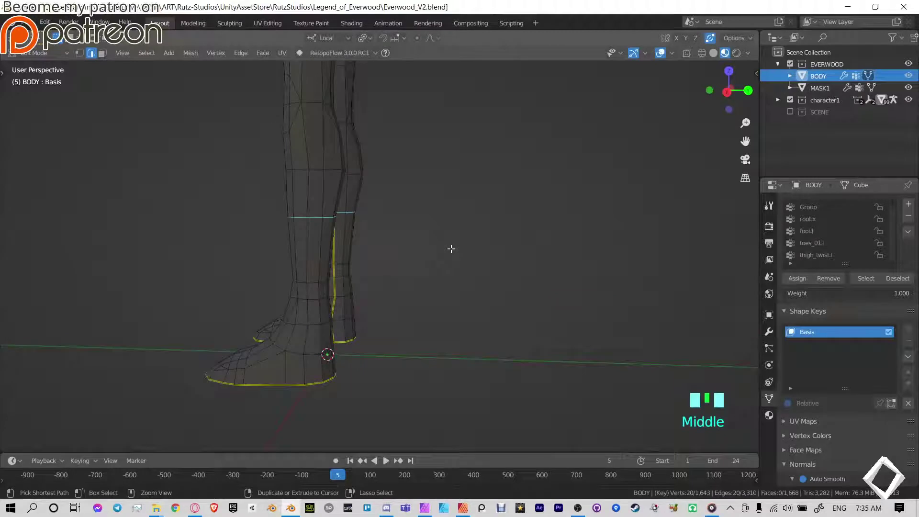
{"action": "key", "text": "ctrl+e"}
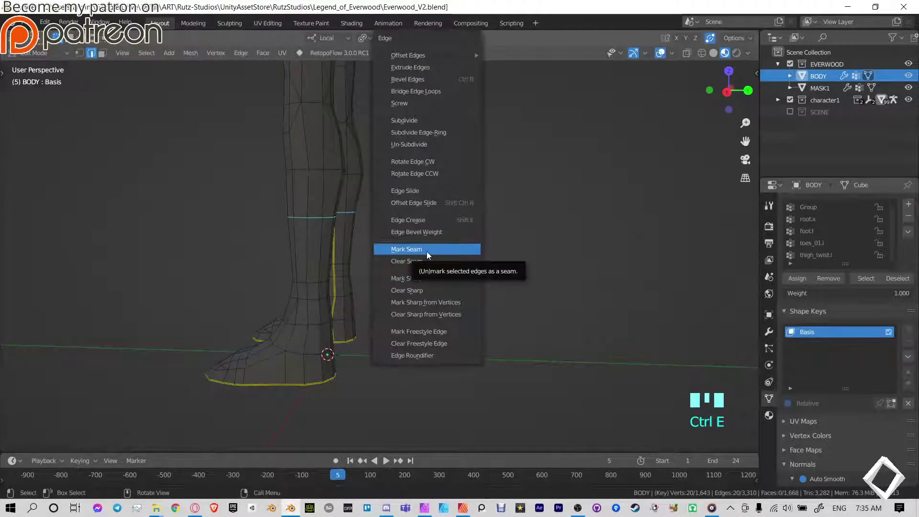
{"action": "left_click", "coordinate": [427, 252]}
- Examine the body's updated seams and the head area from several angles
{"action": "scroll", "coordinate": [408, 252], "scroll_direction": "down", "scroll_amount": 5}
{"action": "middle_click_drag", "start_coordinate": [330, 237], "coordinate": [402, 290], "text": "shift"}
{"action": "left_click", "coordinate": [458, 243]}
{"action": "middle_click_drag", "start_coordinate": [407, 187], "coordinate": [396, 274], "text": "shift"}
{"action": "middle_click_drag", "start_coordinate": [489, 235], "coordinate": [375, 233]}
{"action": "scroll", "coordinate": [376, 233], "scroll_direction": "up", "scroll_amount": 6}
{"action": "middle_click_drag", "start_coordinate": [309, 190], "coordinate": [452, 236], "text": "shift"}
{"action": "middle_click_drag", "start_coordinate": [499, 265], "coordinate": [409, 210]}
{"action": "scroll", "coordinate": [426, 225], "scroll_direction": "down", "scroll_amount": 4}
- Return to Object Mode, select the MASK1 object and try moving it away from the face
{"action": "key", "text": "Tab"}
{"action": "left_click", "coordinate": [410, 210]}
{"action": "middle_click_drag", "start_coordinate": [479, 187], "coordinate": [460, 206]}
{"action": "key", "text": "g"}
{"action": "right_click", "coordinate": [261, 197]}
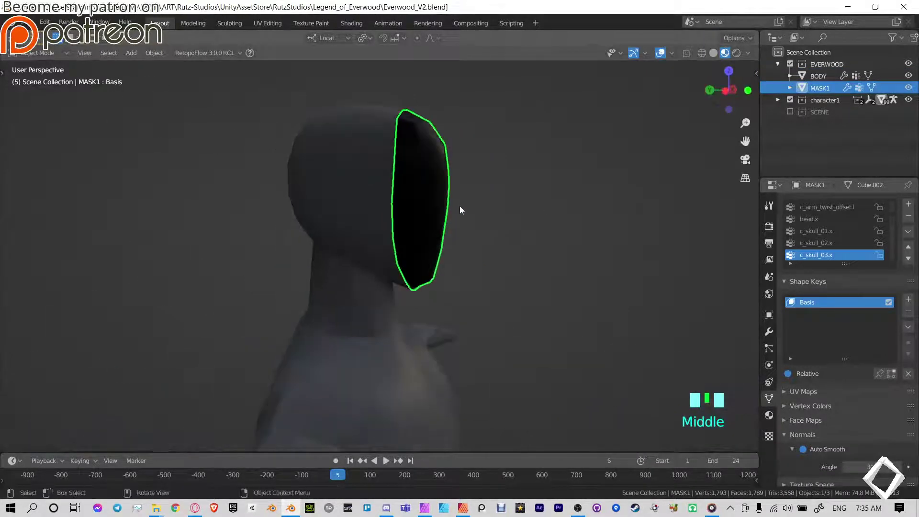
{"action": "key", "text": "g"}
{"action": "right_click", "coordinate": [453, 203]}
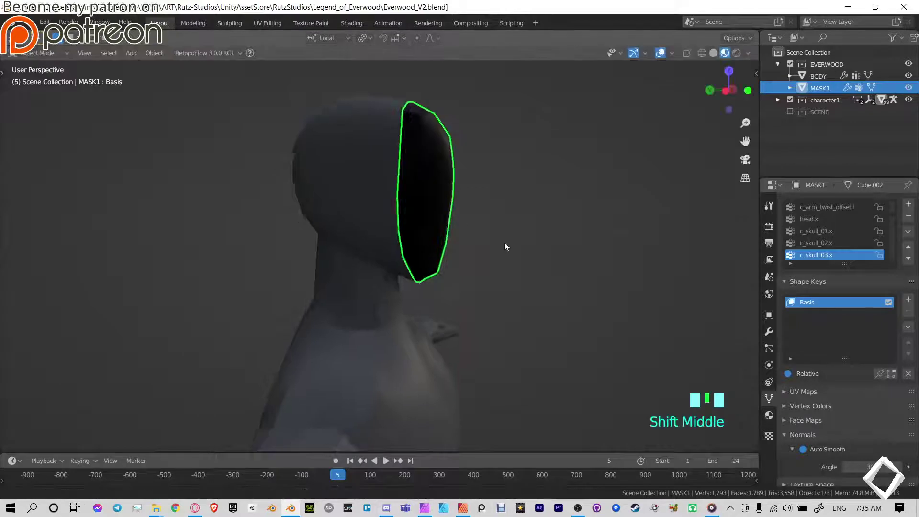
{"action": "middle_click_drag", "start_coordinate": [505, 247], "coordinate": [578, 239], "text": "shift"}
{"action": "scroll", "coordinate": [380, 259], "scroll_direction": "down", "scroll_amount": 4}
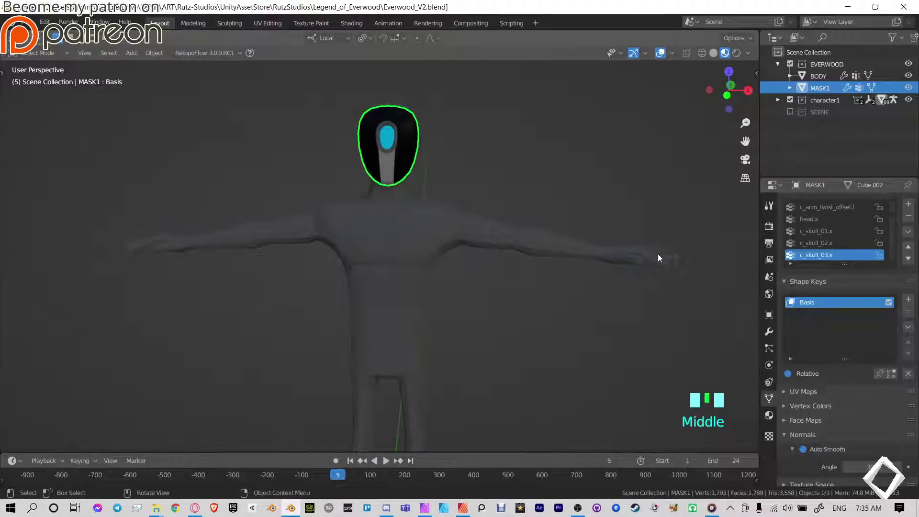
{"action": "middle_click_drag", "start_coordinate": [384, 238], "coordinate": [371, 179], "text": "shift"}
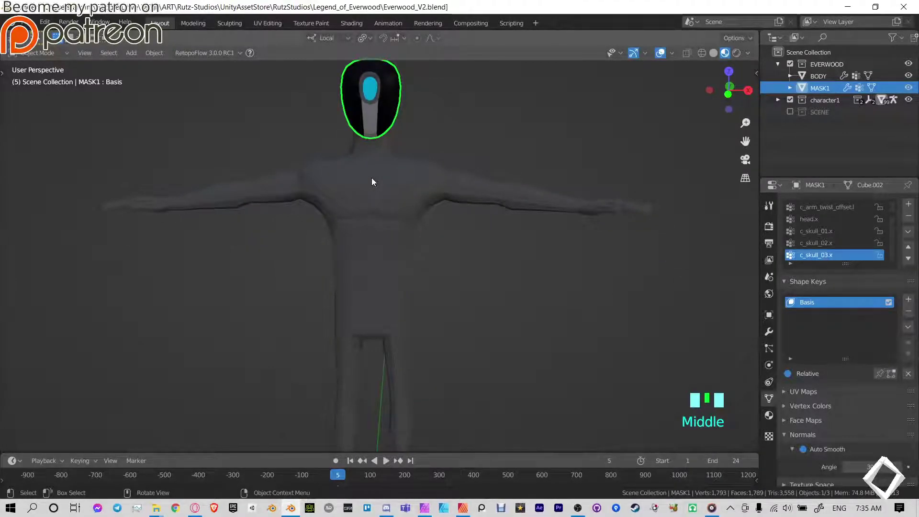
- Switch from the mask to the BODY mesh and enter Edit Mode on it
{"action": "key", "text": "Tab"}
{"action": "key", "text": "Tab"}
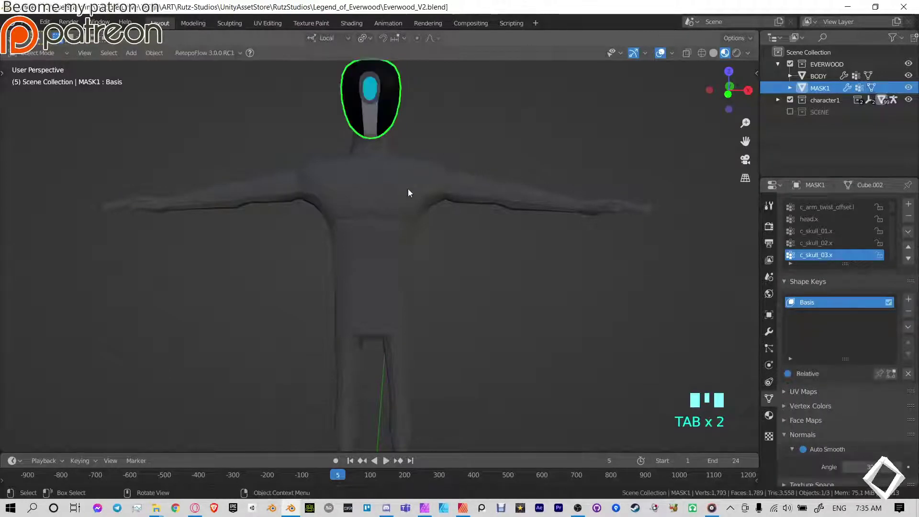
{"action": "left_click", "coordinate": [409, 193]}
{"action": "key", "text": "Tab"}
{"action": "middle_click_drag", "start_coordinate": [570, 180], "coordinate": [552, 323]}
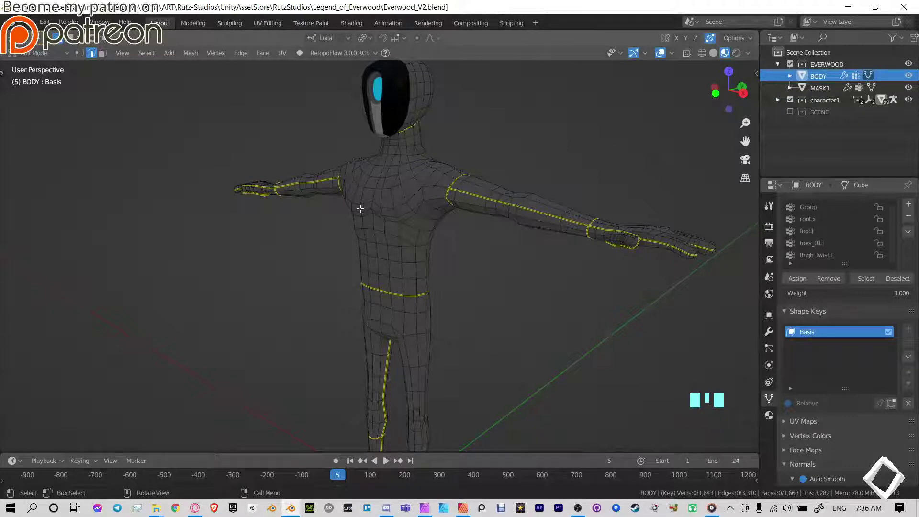
- Examine the body's seams along the legs, torso and arms from several angles, and save the file
{"action": "middle_click_drag", "start_coordinate": [369, 254], "coordinate": [405, 155]}
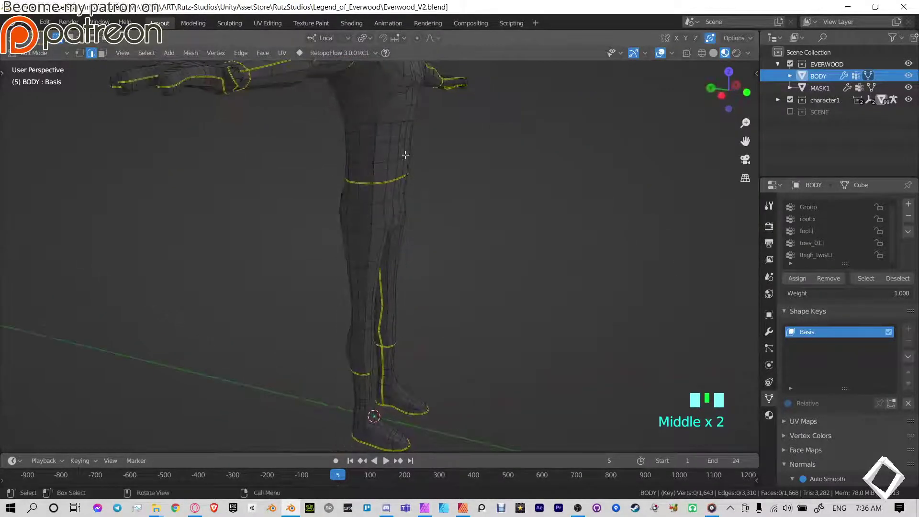
{"action": "middle_click_drag", "start_coordinate": [487, 193], "coordinate": [417, 204]}
{"action": "middle_click_drag", "start_coordinate": [420, 242], "coordinate": [396, 182], "text": "shift"}
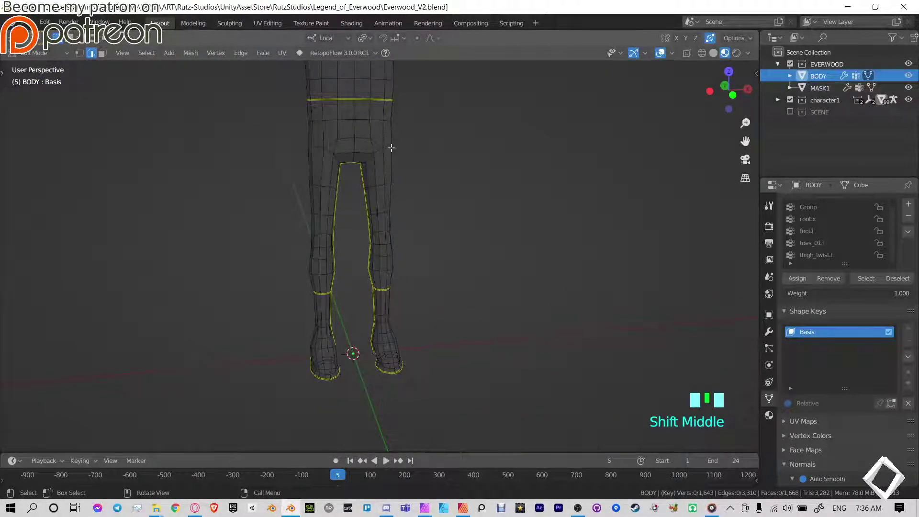
{"action": "middle_click_drag", "start_coordinate": [364, 148], "coordinate": [428, 142], "text": "shift"}
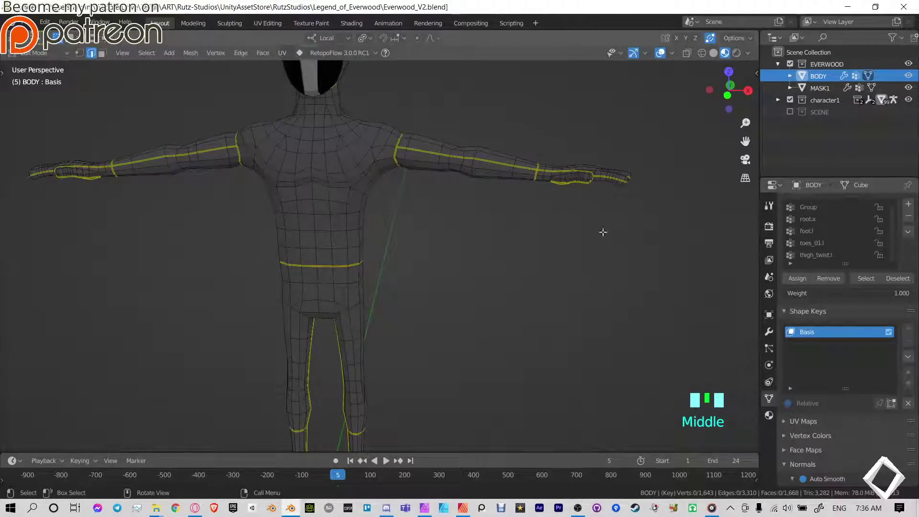
{"action": "middle_click_drag", "start_coordinate": [330, 185], "coordinate": [400, 263], "text": "shift"}
{"action": "middle_click_drag", "start_coordinate": [479, 240], "coordinate": [365, 212]}
{"action": "key", "text": "ctrl+s"}
{"action": "middle_click_drag", "start_coordinate": [379, 274], "coordinate": [377, 295]}
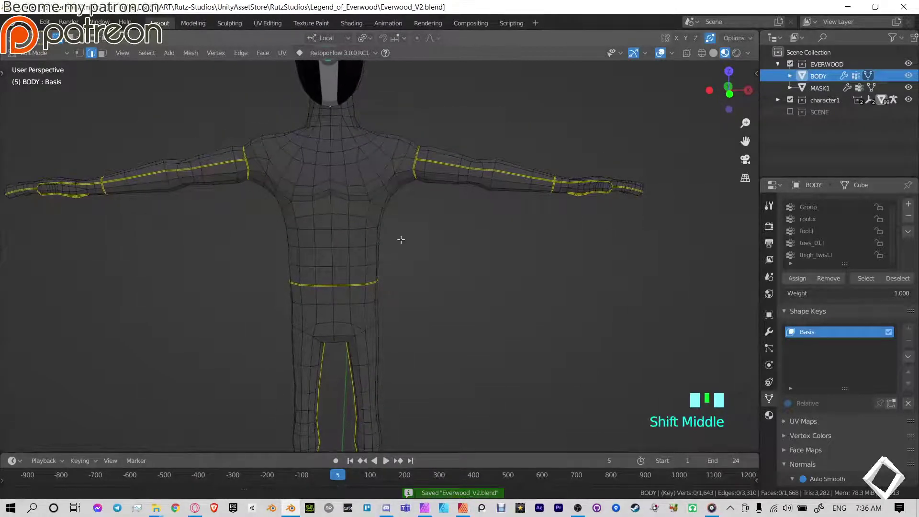
- Select the linked faces of the torso with the selection delimited by Seam
{"action": "middle_click_drag", "start_coordinate": [401, 240], "coordinate": [371, 257]}
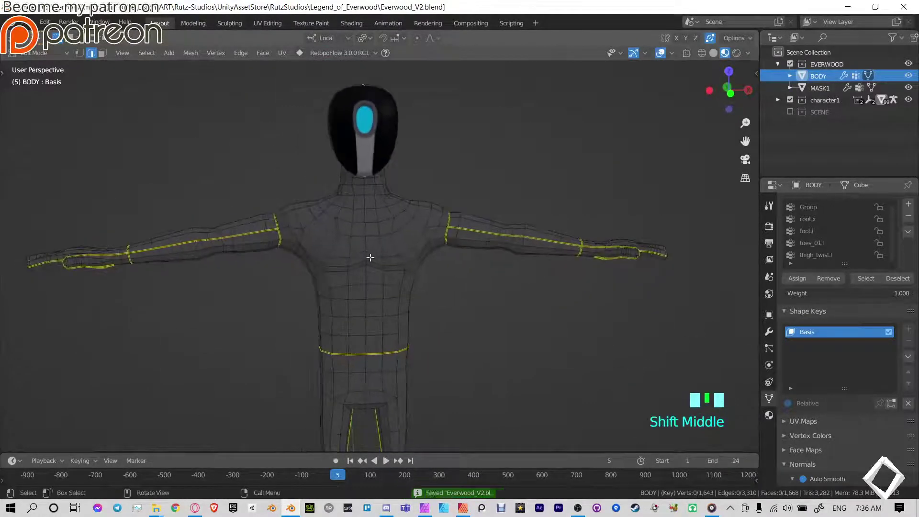
{"action": "left_click", "coordinate": [369, 256]}
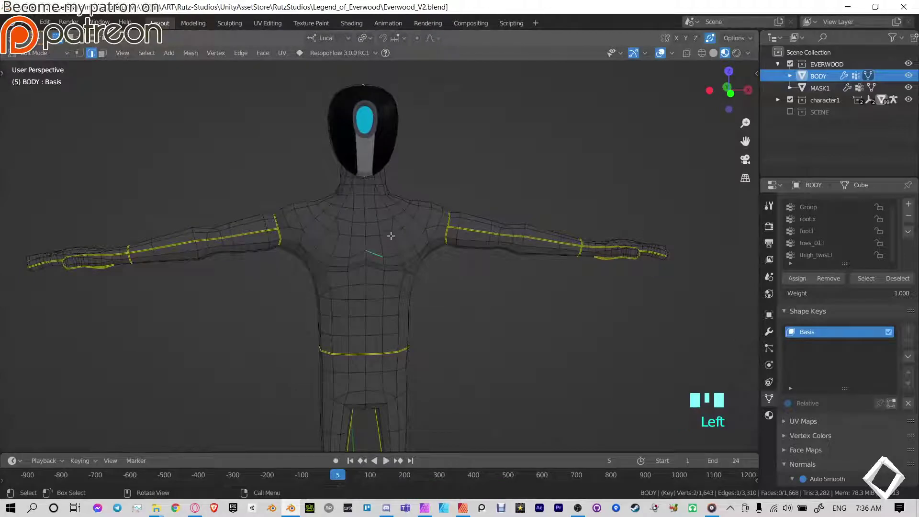
{"action": "key", "text": "l"}
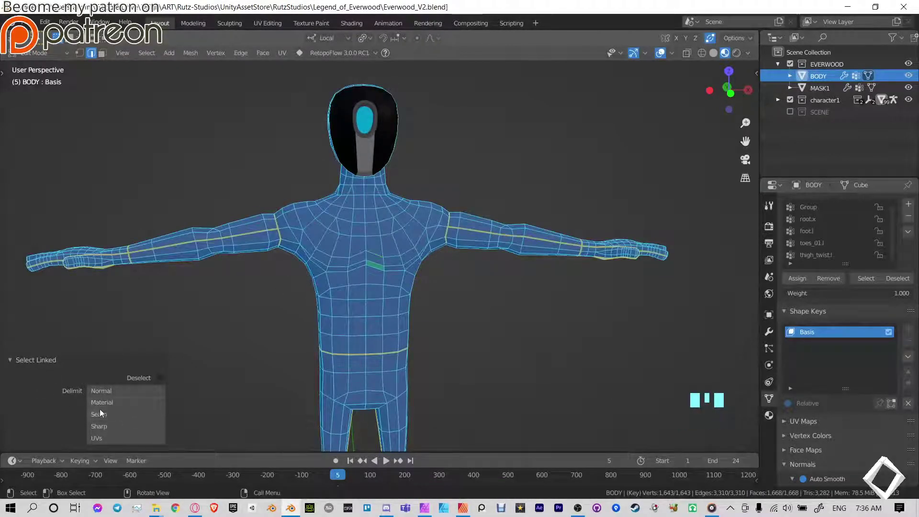
{"action": "left_click", "coordinate": [115, 417]}
{"action": "middle_click_drag", "start_coordinate": [504, 289], "coordinate": [543, 301]}
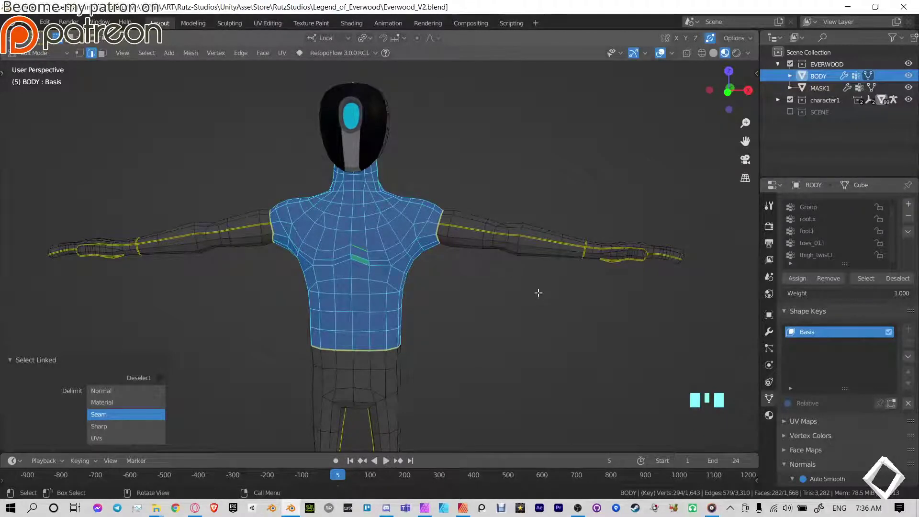
- In the UV Editing workspace, scale the torso's UV island down to a tiny point
{"action": "left_click", "coordinate": [272, 24]}
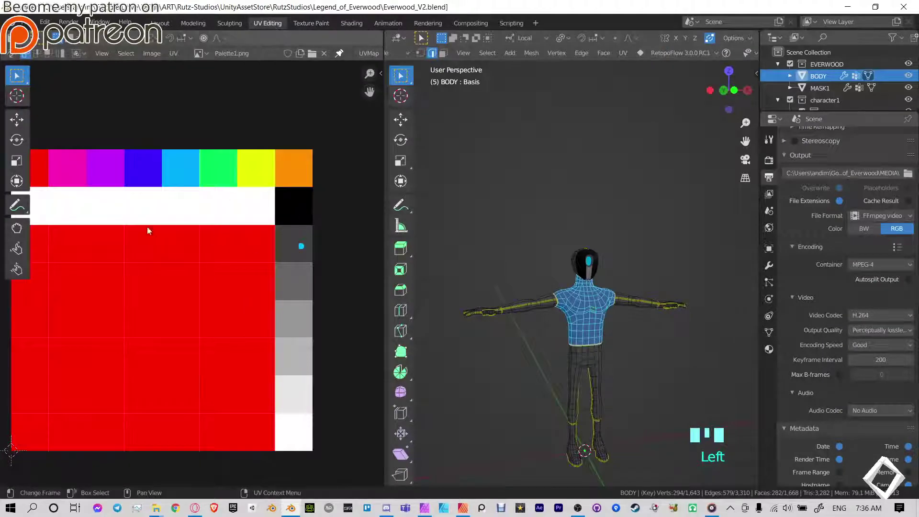
{"action": "scroll", "coordinate": [305, 260], "scroll_direction": "up", "scroll_amount": 5}
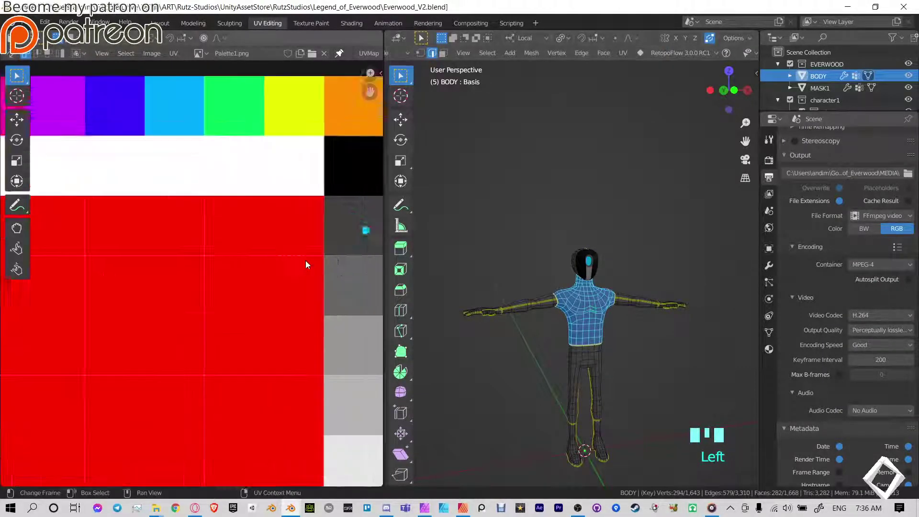
{"action": "middle_click_drag", "start_coordinate": [275, 249], "coordinate": [180, 287]}
{"action": "scroll", "coordinate": [193, 286], "scroll_direction": "up", "scroll_amount": 1}
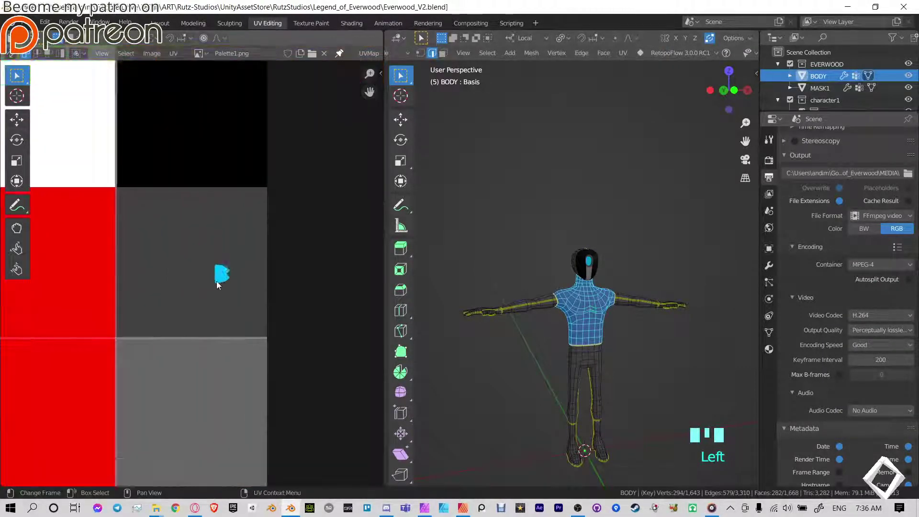
{"action": "scroll", "coordinate": [217, 281], "scroll_direction": "up", "scroll_amount": 4}
{"action": "middle_click_drag", "start_coordinate": [271, 271], "coordinate": [201, 280]}
{"action": "scroll", "coordinate": [202, 284], "scroll_direction": "up", "scroll_amount": 10}
{"action": "middle_click_drag", "start_coordinate": [310, 318], "coordinate": [257, 189]}
{"action": "scroll", "coordinate": [250, 226], "scroll_direction": "down", "scroll_amount": 7}
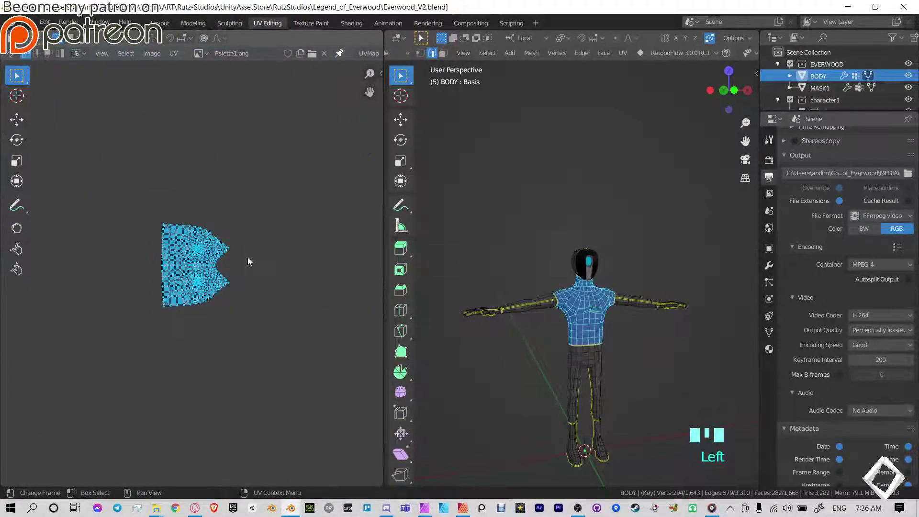
{"action": "key", "text": "s"}
{"action": "left_click", "coordinate": [198, 265]}
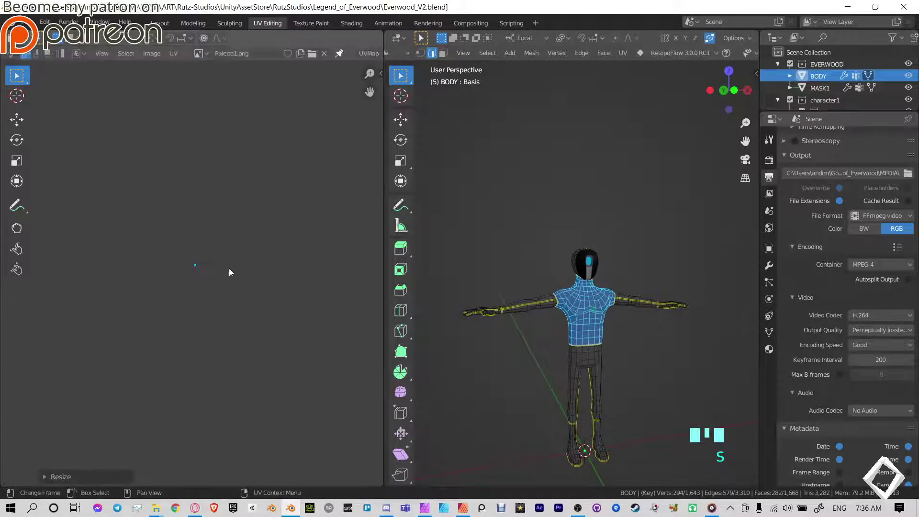
- Try moving the torso's UVs to other colours of the palette, and save the file
{"action": "scroll", "coordinate": [207, 275], "scroll_direction": "down", "scroll_amount": 15}
{"action": "key", "text": "g"}
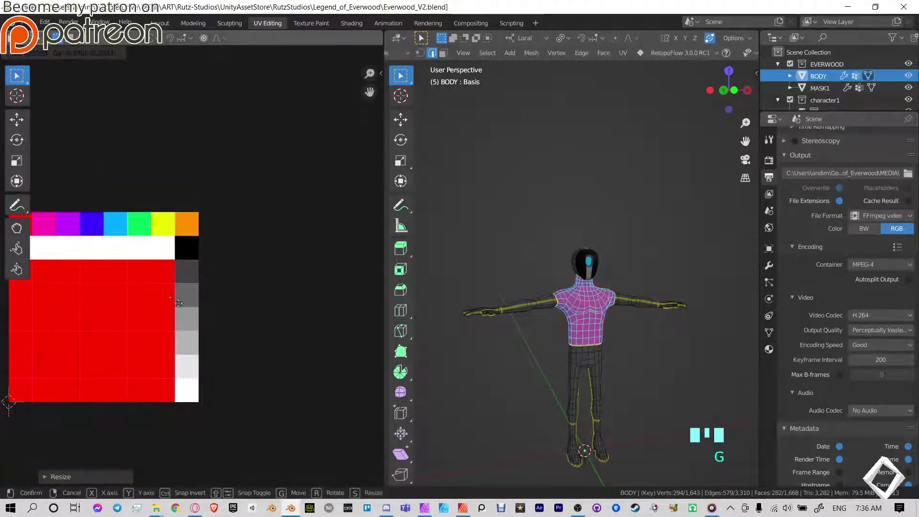
{"action": "left_click", "coordinate": [199, 265]}
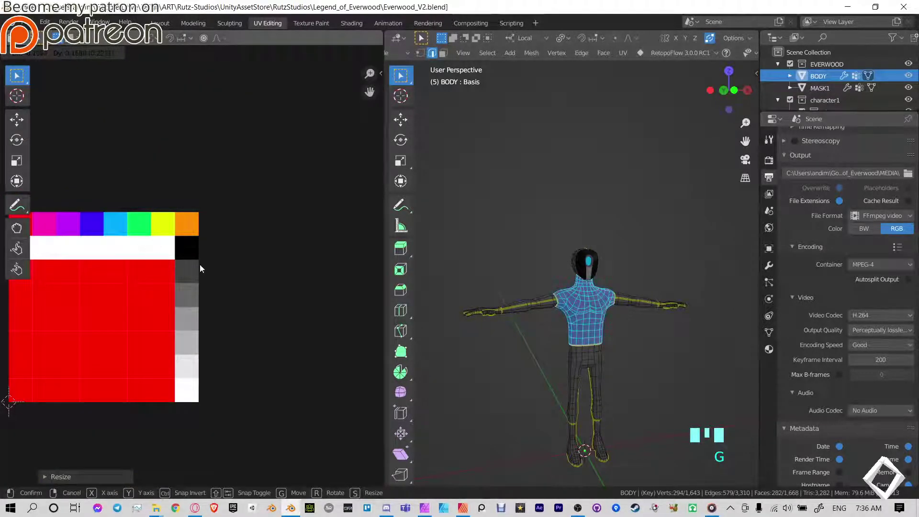
{"action": "scroll", "coordinate": [200, 271], "scroll_direction": "up", "scroll_amount": 6}
{"action": "key", "text": "ctrl+s"}
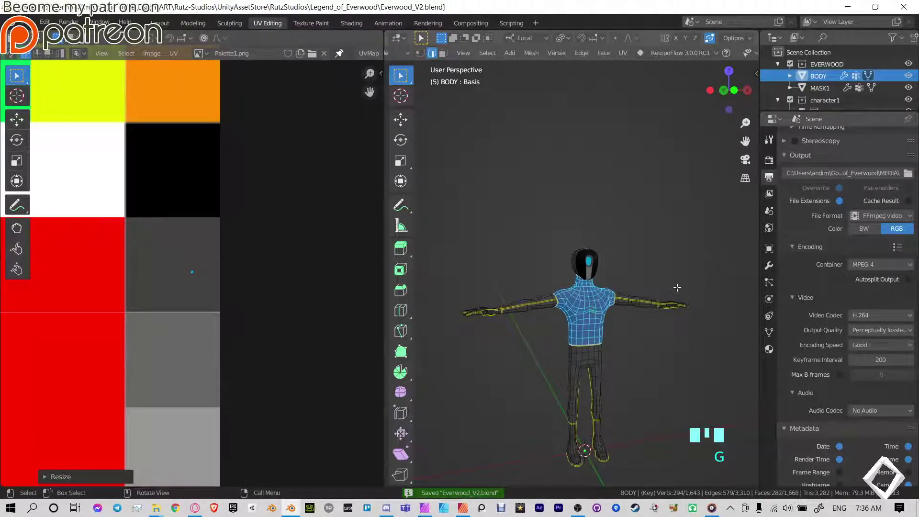
- Return to the Layout workspace and, in Edit Mode on the body, select one arm's linked region up to its seams
{"action": "left_click", "coordinate": [160, 23]}
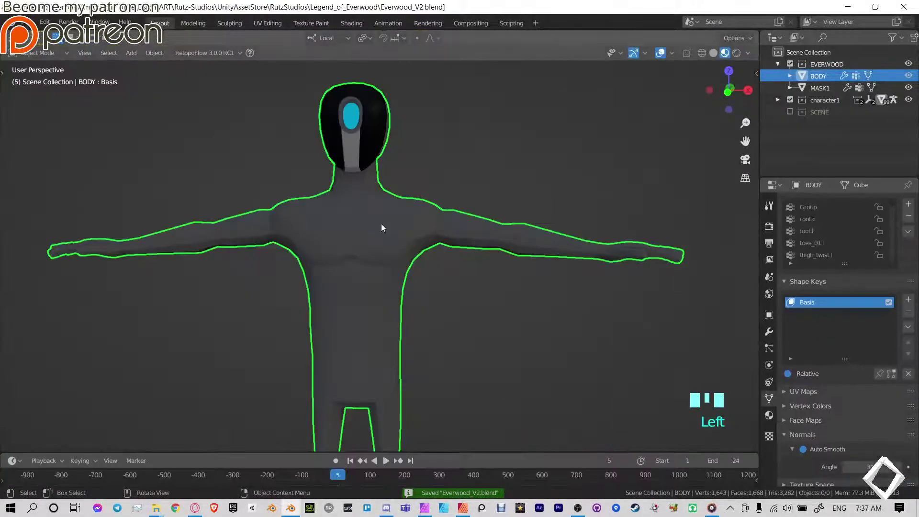
{"action": "middle_click_drag", "start_coordinate": [381, 223], "coordinate": [387, 226]}
{"action": "key", "text": "Tab"}
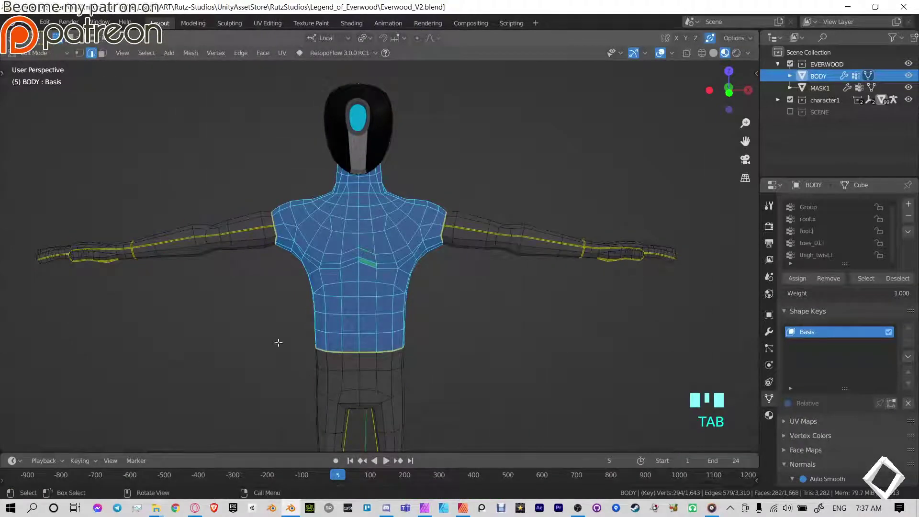
{"action": "left_click", "coordinate": [341, 264]}
{"action": "key", "text": "l"}
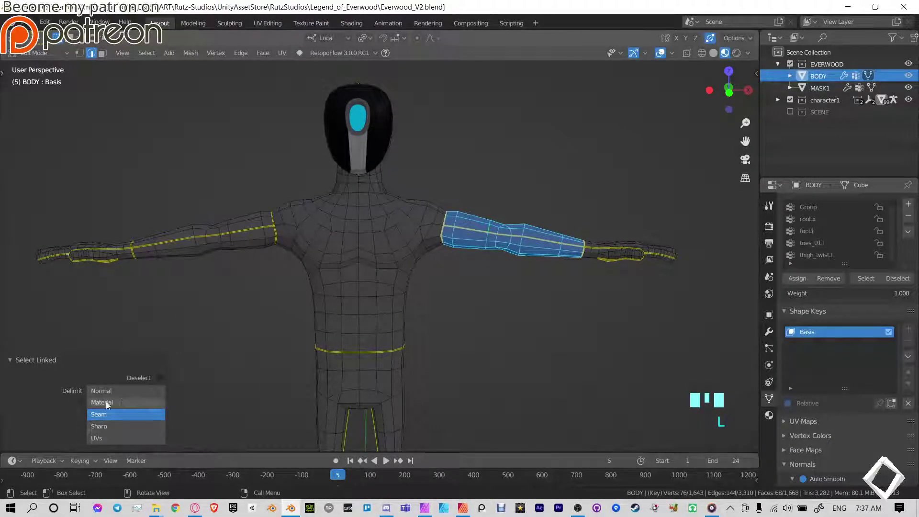
- Select the seam-bounded region of the hips and upper legs from behind
{"action": "middle_click_drag", "start_coordinate": [335, 288], "coordinate": [324, 260]}
{"action": "middle_click_drag", "start_coordinate": [324, 260], "coordinate": [347, 293], "text": "shift"}
{"action": "scroll", "coordinate": [349, 265], "scroll_direction": "up", "scroll_amount": 1}
{"action": "left_click", "coordinate": [342, 202]}
{"action": "left_click", "coordinate": [385, 292]}
{"action": "key", "text": "l"}
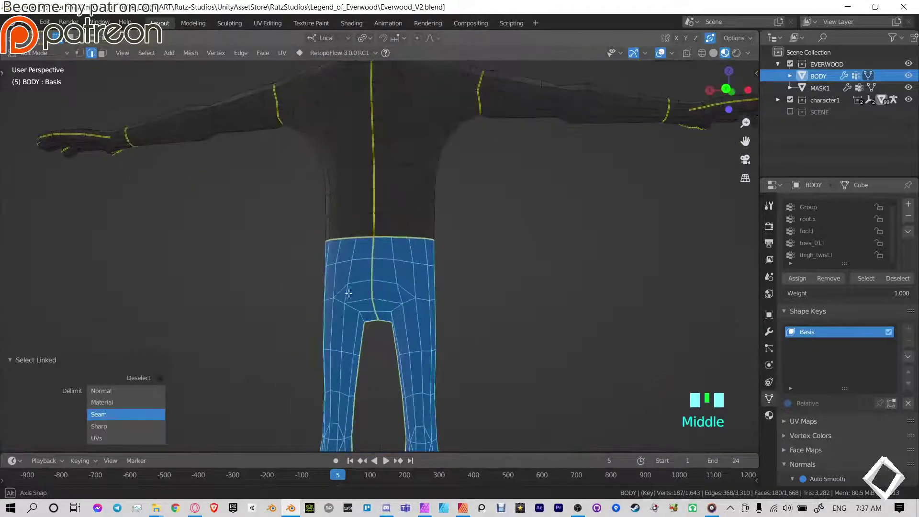
- Select the seam-bounded torso region and save the file
{"action": "left_click", "coordinate": [383, 162]}
{"action": "key", "text": "l"}
{"action": "middle_click_drag", "start_coordinate": [383, 161], "coordinate": [139, 208]}
{"action": "left_click", "coordinate": [361, 186]}
{"action": "key", "text": "l"}
{"action": "scroll", "coordinate": [357, 185], "scroll_direction": "down", "scroll_amount": 4}
{"action": "middle_click_drag", "start_coordinate": [357, 185], "coordinate": [373, 240], "text": "shift"}
{"action": "middle_click_drag", "start_coordinate": [373, 240], "coordinate": [406, 222]}
{"action": "key", "text": "ctrl+s"}
{"action": "scroll", "coordinate": [410, 235], "scroll_direction": "up", "scroll_amount": 3}
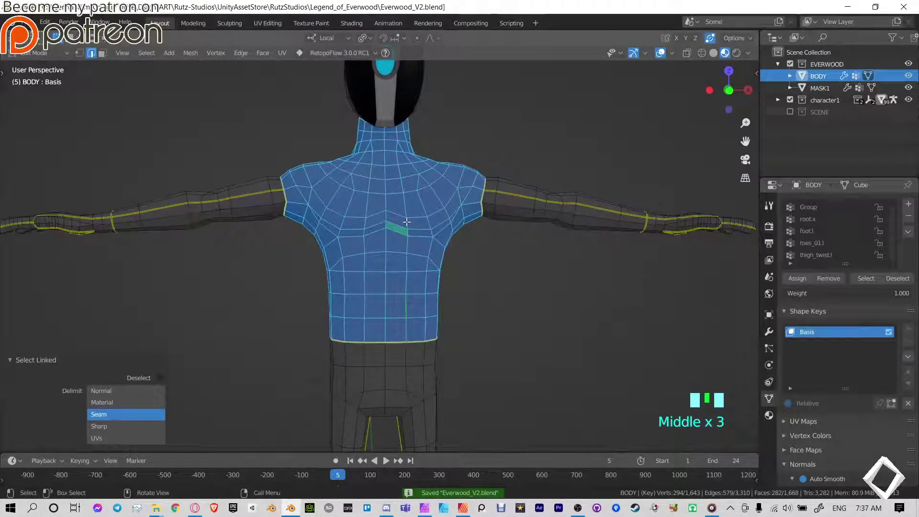
- Deselect and reselect the torso's linked region
{"action": "key", "text": "shift+l"}
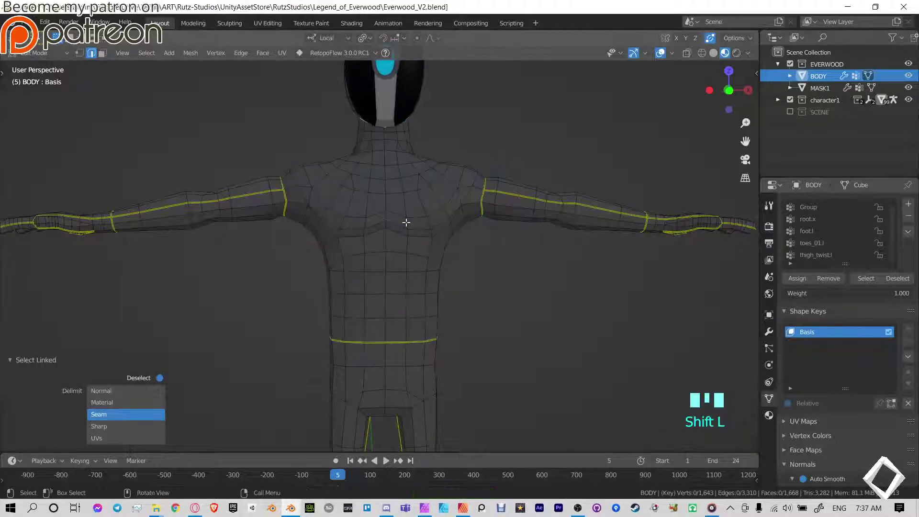
{"action": "key", "text": "l"}
{"action": "key", "text": "shift+l"}
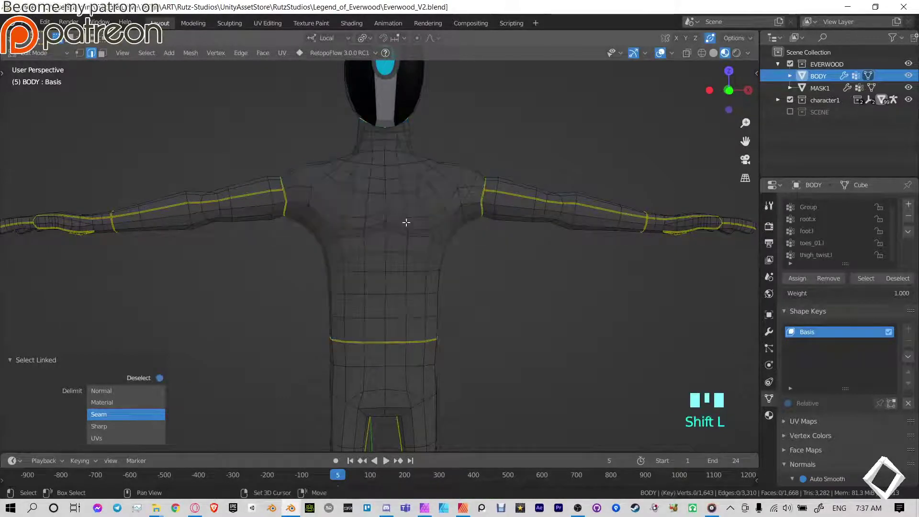
{"action": "key", "text": "l"}
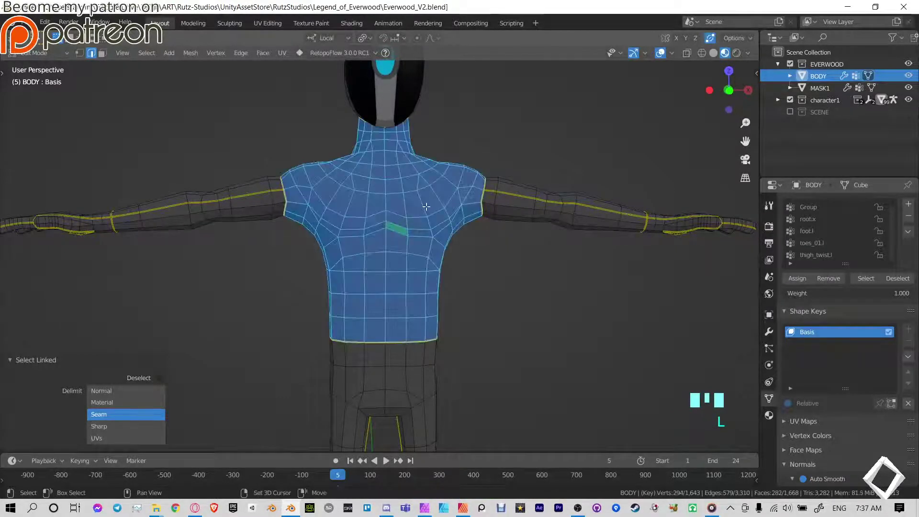
- Duplicate the selected torso faces in place and separate the copy into its own object, returning to Object Mode
{"action": "key", "text": "shift+d"}
{"action": "right_click", "coordinate": [414, 214]}
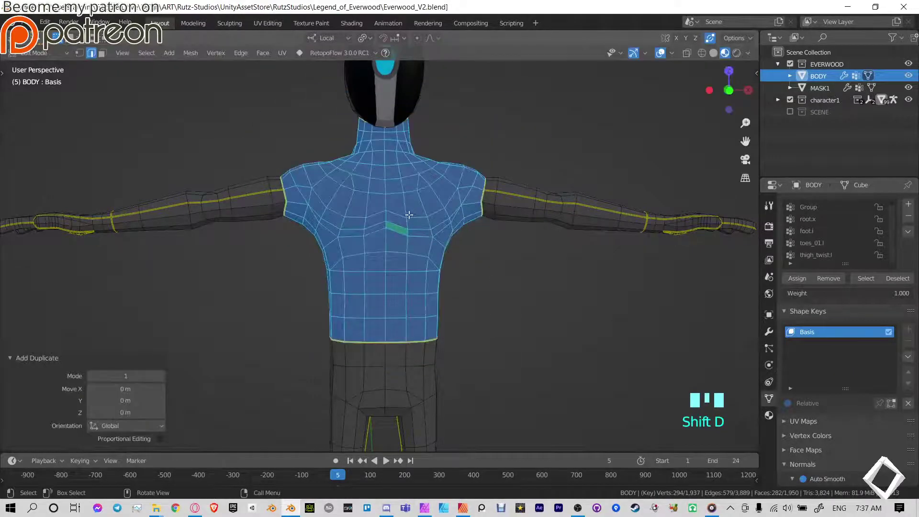
{"action": "key", "text": "p"}
{"action": "left_click", "coordinate": [409, 214]}
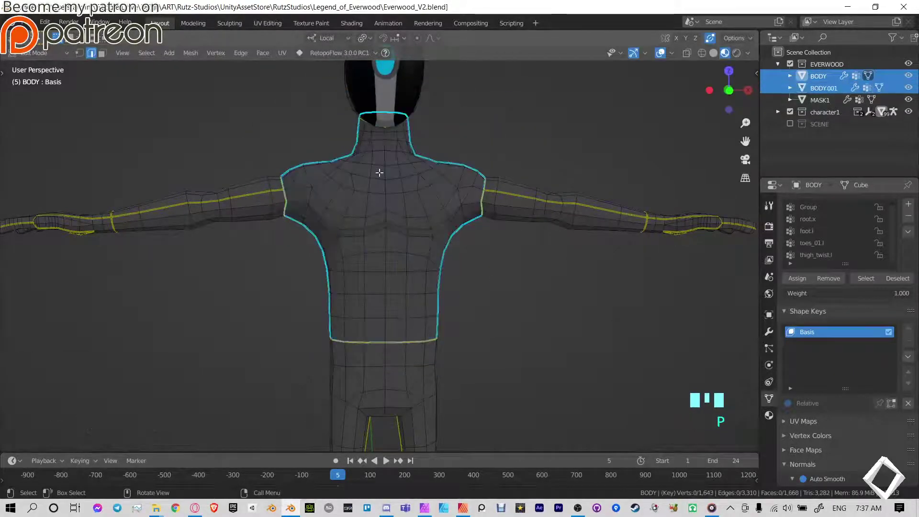
{"action": "key", "text": "Tab"}
- Select the separated torso object and try moving it away from the body
{"action": "left_click", "coordinate": [423, 204]}
{"action": "key", "text": "g"}
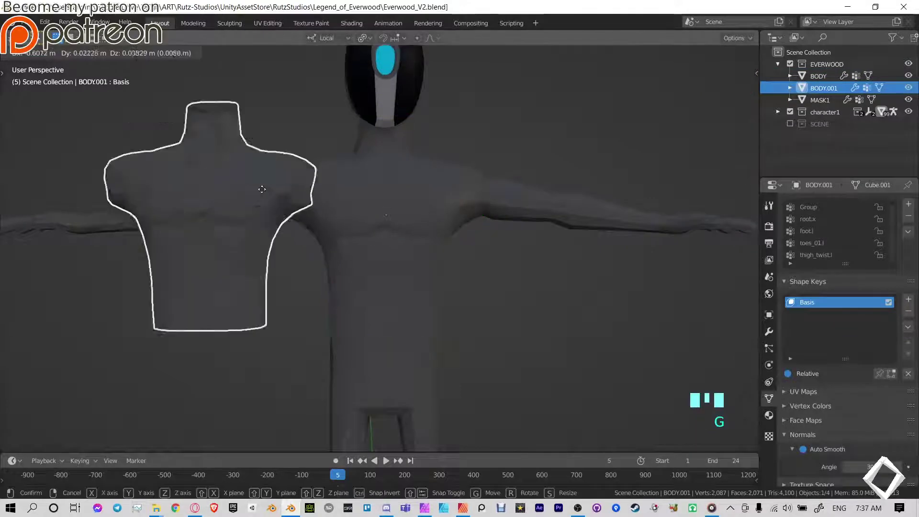
{"action": "right_click", "coordinate": [427, 208]}
{"action": "middle_click_drag", "start_coordinate": [463, 208], "coordinate": [493, 225]}
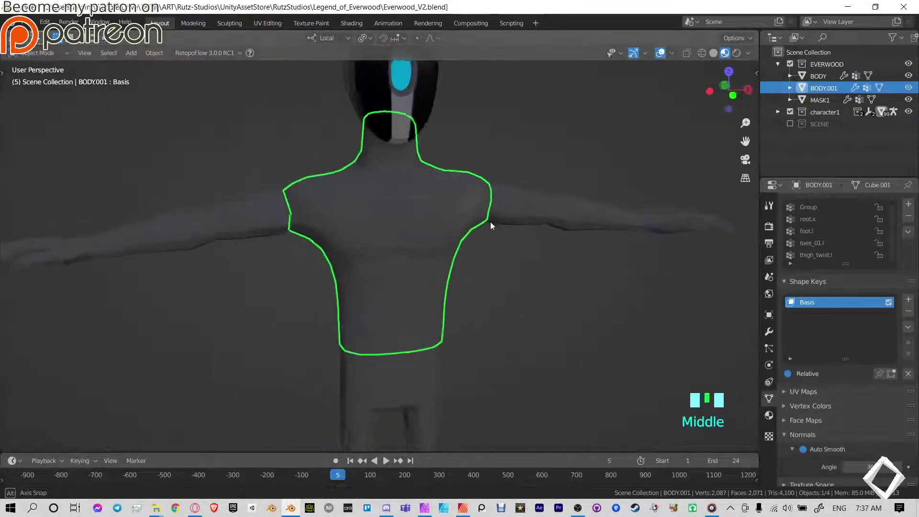
{"action": "key", "text": "g"}
{"action": "right_click", "coordinate": [383, 250]}
{"action": "middle_click_drag", "start_coordinate": [383, 250], "coordinate": [653, 202]}
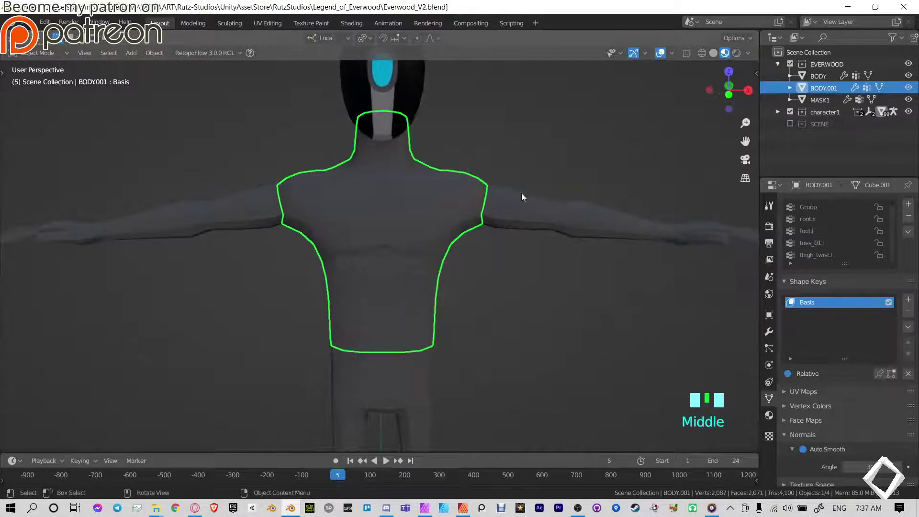
- Expand the character1 collection and toggle the visibility of its character1_cs collection
{"action": "scroll", "coordinate": [407, 230], "scroll_direction": "down", "scroll_amount": 3}
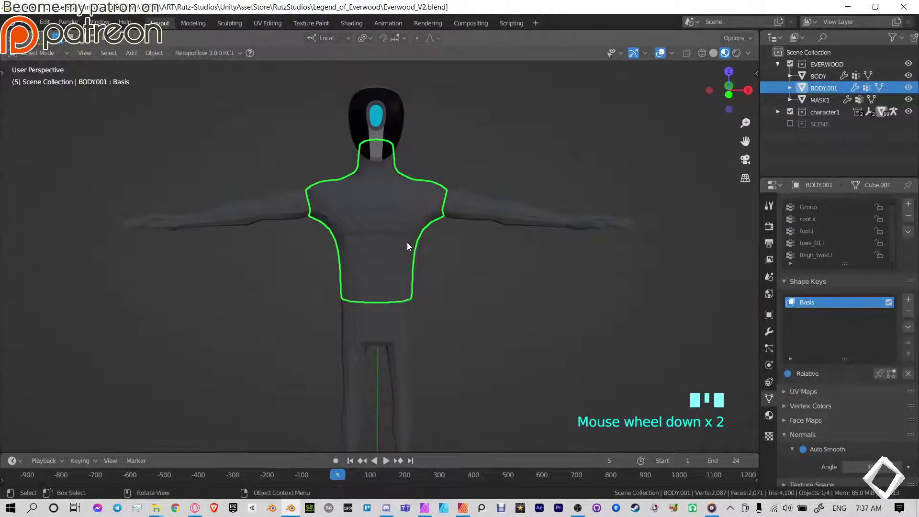
{"action": "middle_click_drag", "start_coordinate": [451, 211], "coordinate": [472, 238], "text": "shift"}
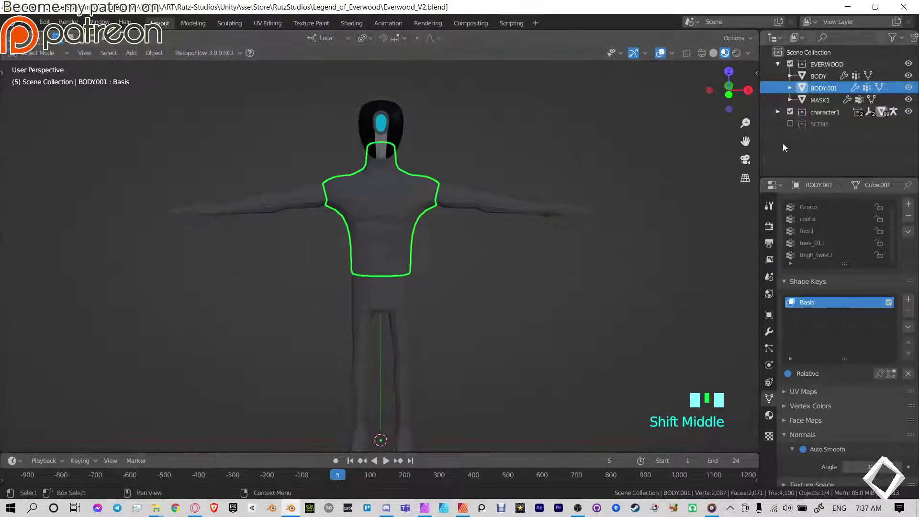
{"action": "left_click", "coordinate": [783, 112]}
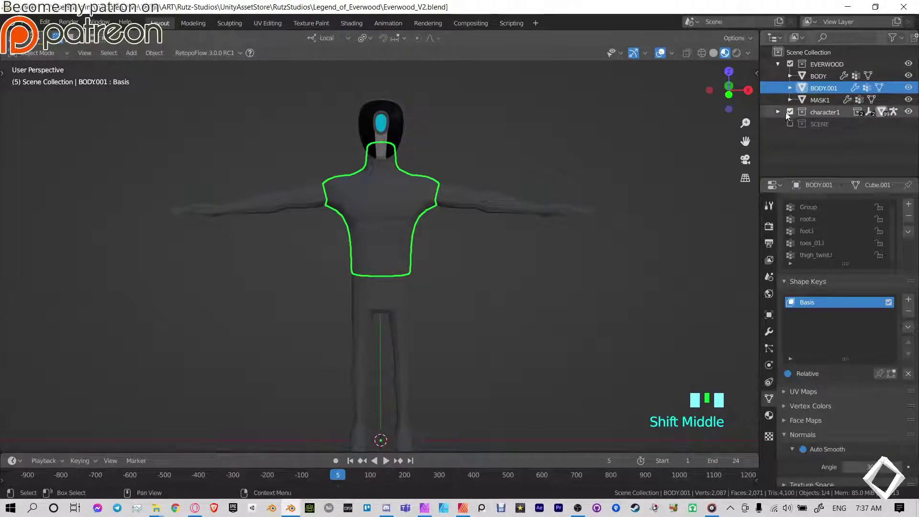
{"action": "left_click", "coordinate": [908, 149]}
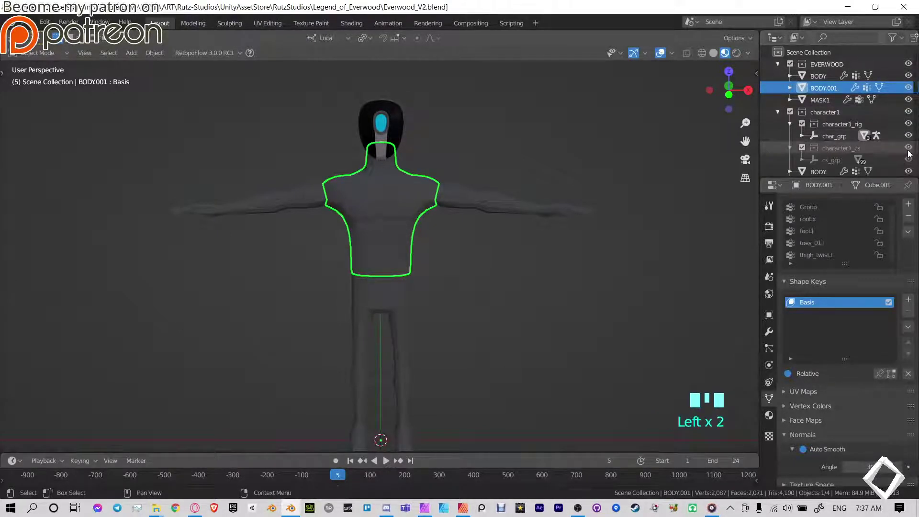
- Collapse the character1_cs collection, unhide the hidden rig and enter Pose Mode on it
{"action": "left_click", "coordinate": [790, 148]}
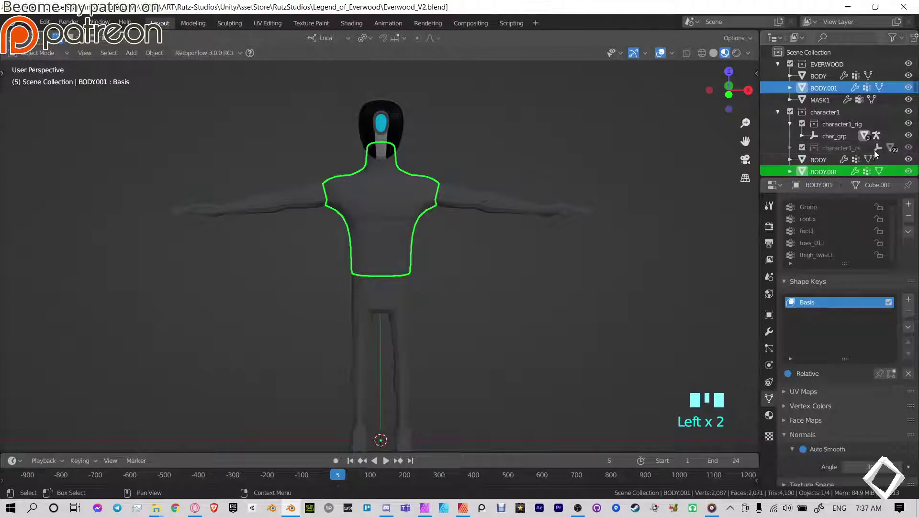
{"action": "scroll", "coordinate": [876, 154], "scroll_direction": "down", "scroll_amount": 2}
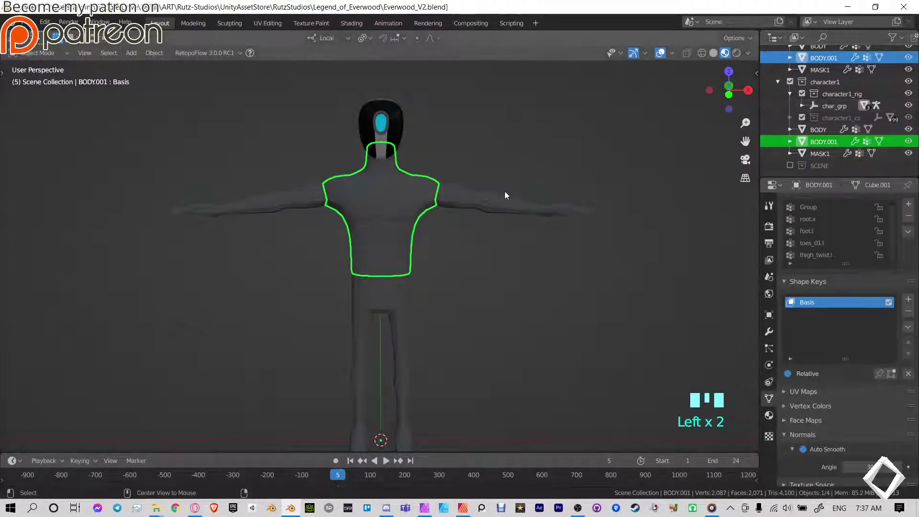
{"action": "key", "text": "alt+h"}
{"action": "left_click", "coordinate": [450, 214]}
{"action": "key", "text": "ctrl+Tab"}
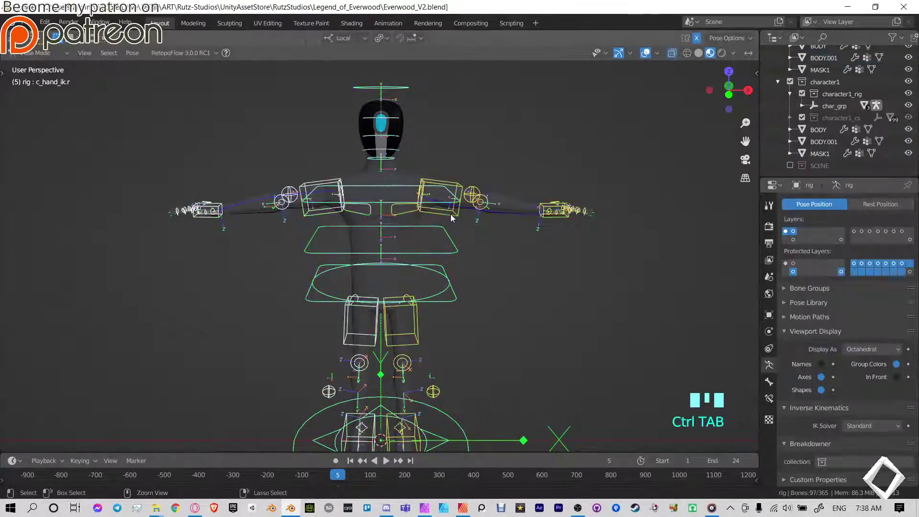
- Rotate the c_spine_01.x control to bend the character's upper body forward and view the posed torso from the side
{"action": "middle_click_drag", "start_coordinate": [424, 237], "coordinate": [467, 191], "text": "shift"}
{"action": "left_click", "coordinate": [467, 195]}
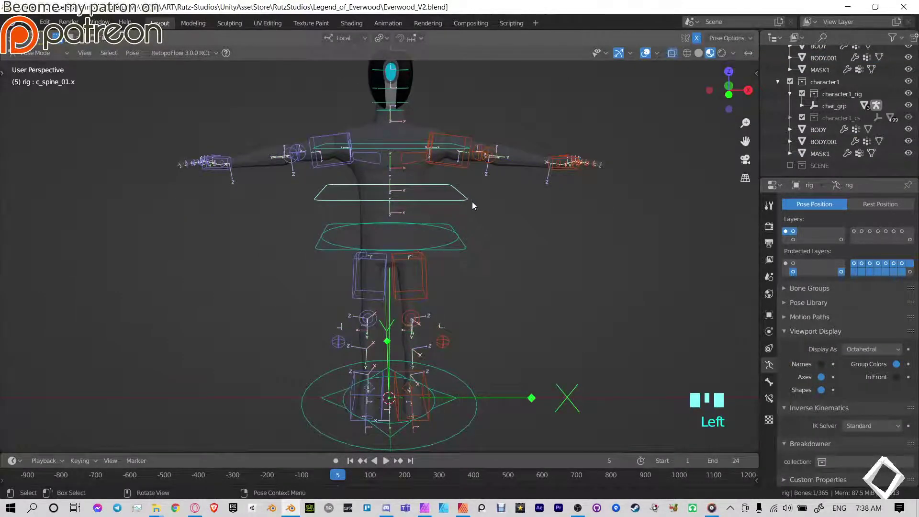
{"action": "key", "text": "r"}
{"action": "scroll", "coordinate": [481, 128], "scroll_direction": "up", "scroll_amount": 4}
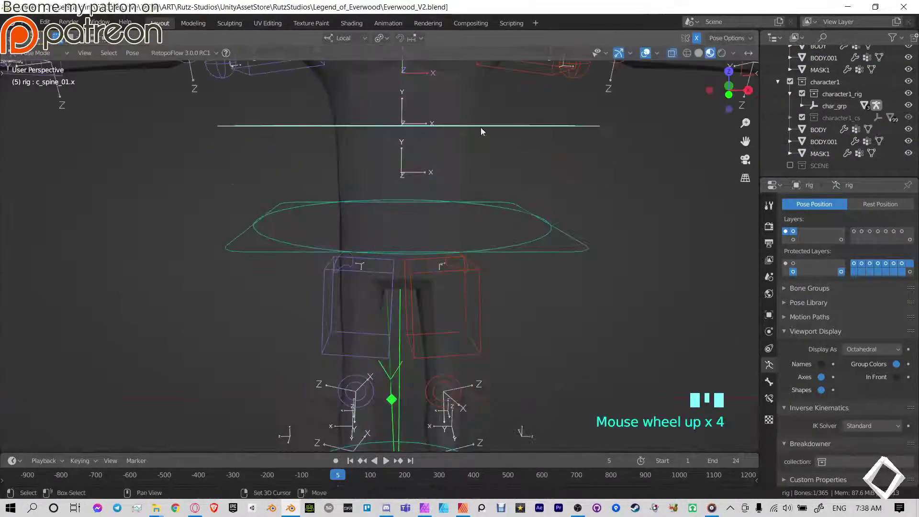
{"action": "middle_click_drag", "start_coordinate": [481, 128], "coordinate": [401, 216]}
{"action": "key", "text": "r"}
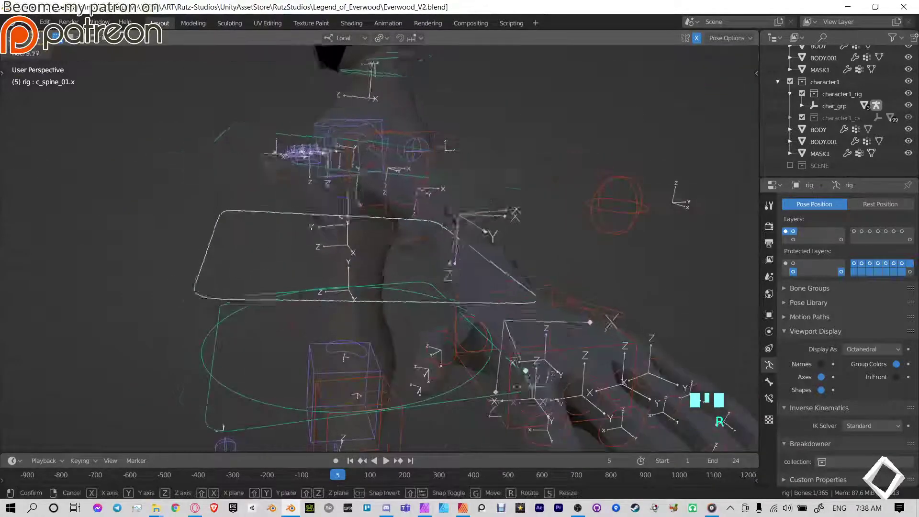
{"action": "left_click", "coordinate": [299, 158]}
{"action": "scroll", "coordinate": [411, 195], "scroll_direction": "up", "scroll_amount": 3}
{"action": "middle_click_drag", "start_coordinate": [299, 158], "coordinate": [363, 211]}
- Return to Object Mode, select the separated torso object and try moving it off the bent body
{"action": "key", "text": "ctrl+Tab"}
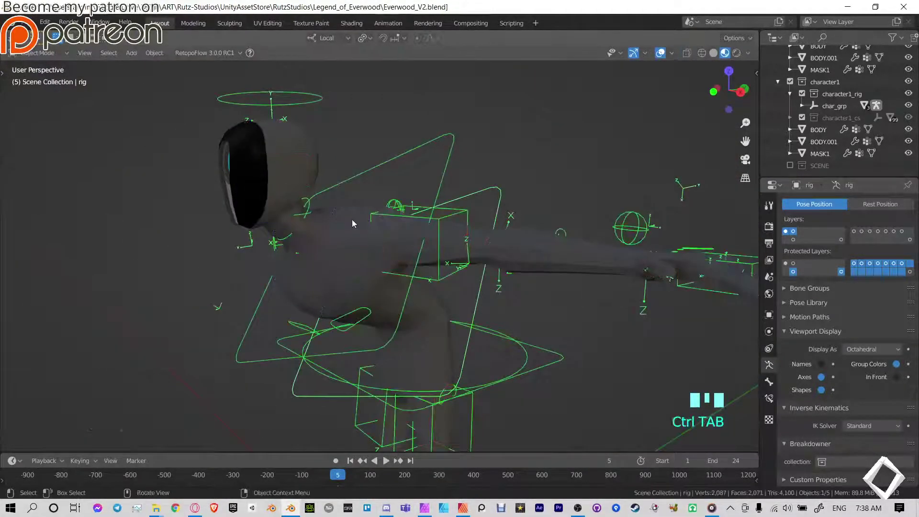
{"action": "left_click", "coordinate": [359, 229]}
{"action": "key", "text": "g"}
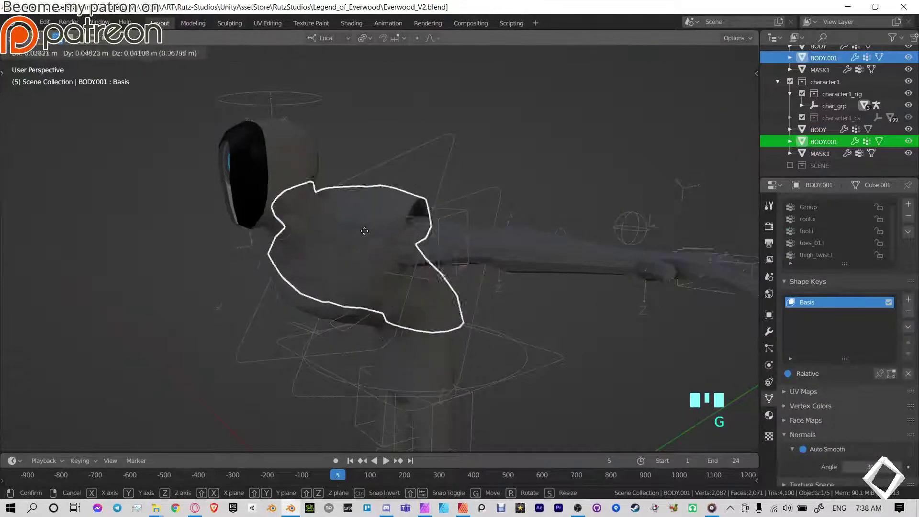
{"action": "right_click", "coordinate": [355, 247]}
{"action": "middle_click_drag", "start_coordinate": [355, 247], "coordinate": [450, 210]}
{"action": "middle_click_drag", "start_coordinate": [410, 240], "coordinate": [456, 232]}
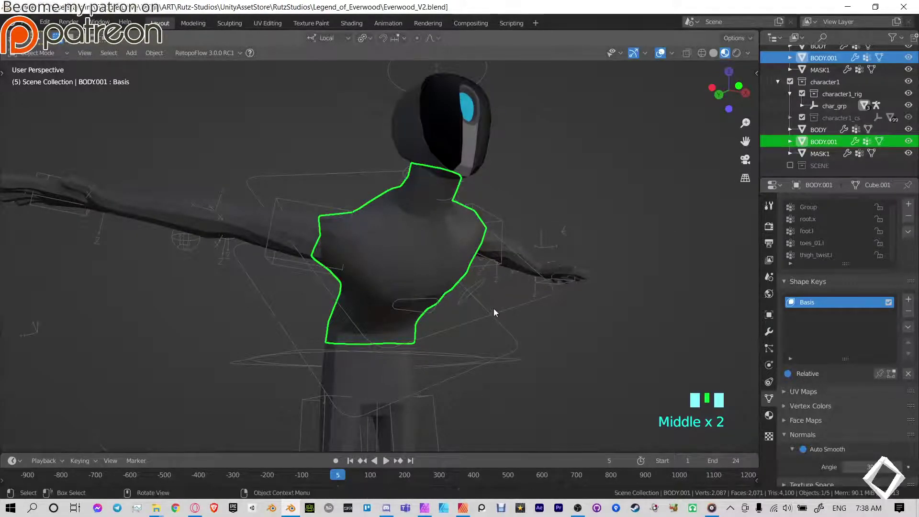
- Clear the spine control's rotation in Pose Mode, return to Object Mode and hide the rig
{"action": "key", "text": "ctrl+Tab"}
{"action": "key", "text": "alt+r"}
{"action": "middle_click_drag", "start_coordinate": [506, 295], "coordinate": [520, 279]}
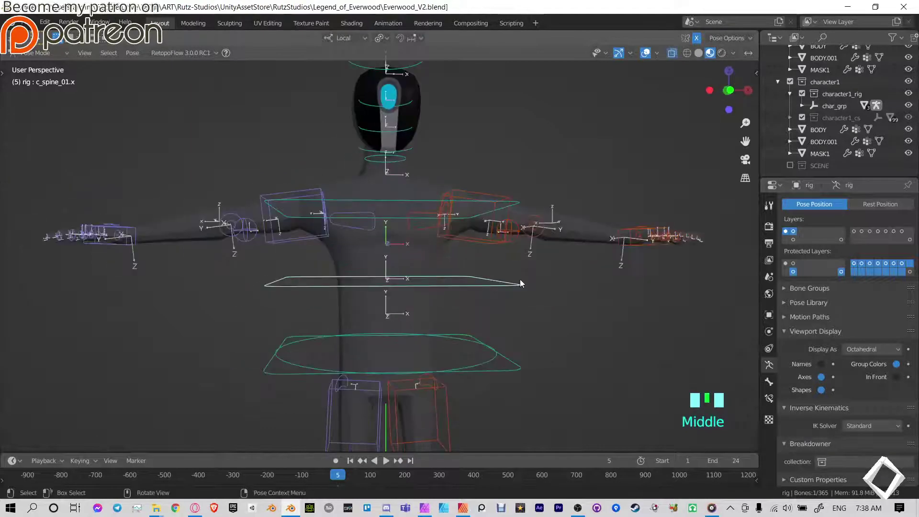
{"action": "key", "text": "ctrl+Tab"}
{"action": "key", "text": "h"}
{"action": "middle_click_drag", "start_coordinate": [466, 184], "coordinate": [465, 184]}
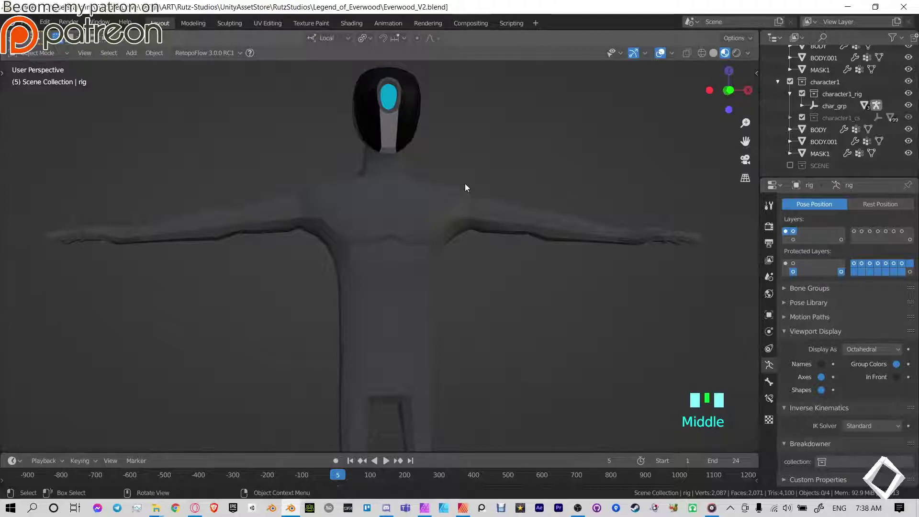
- Reselect the separated torso object, try shifting it away from the upright body and view it from several angles
{"action": "middle_click_drag", "start_coordinate": [465, 187], "coordinate": [415, 211]}
{"action": "left_click", "coordinate": [440, 213]}
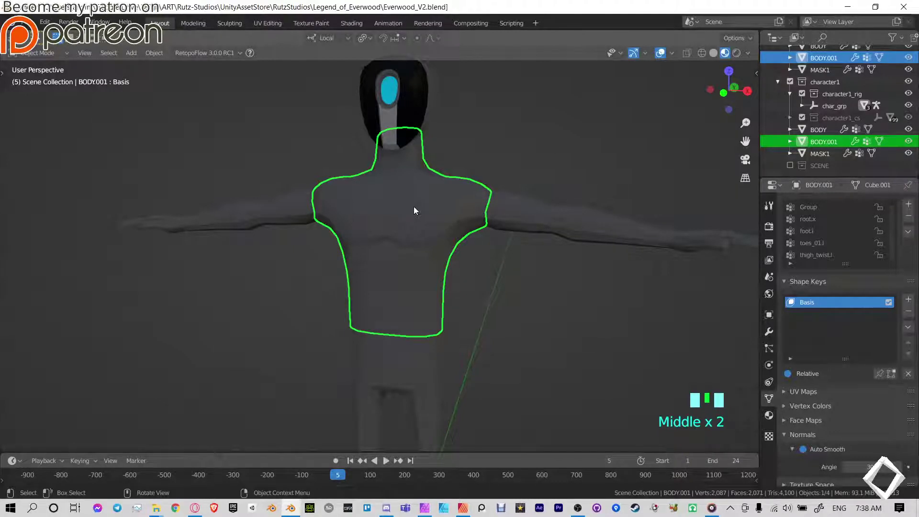
{"action": "middle_click_drag", "start_coordinate": [414, 206], "coordinate": [397, 219]}
{"action": "key", "text": "g"}
{"action": "right_click", "coordinate": [347, 239]}
{"action": "middle_click_drag", "start_coordinate": [475, 210], "coordinate": [435, 215]}
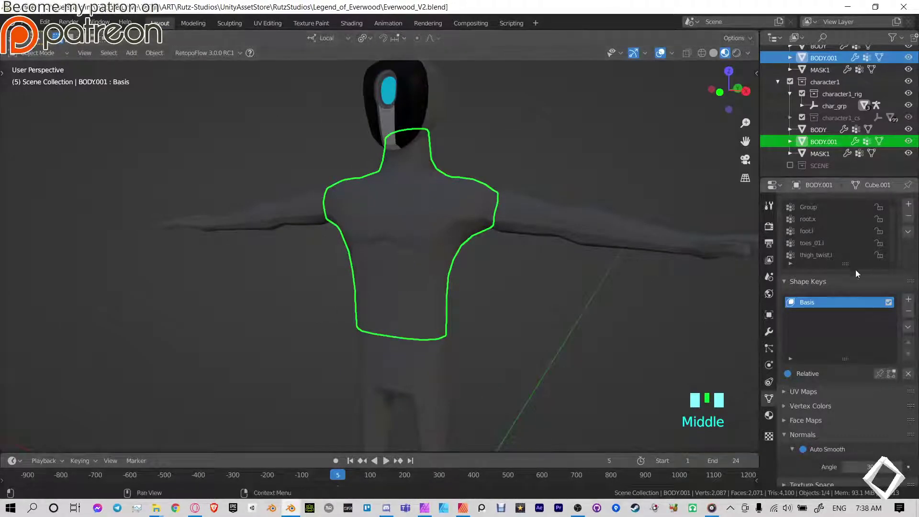
{"action": "middle_click_drag", "start_coordinate": [467, 189], "coordinate": [475, 187]}
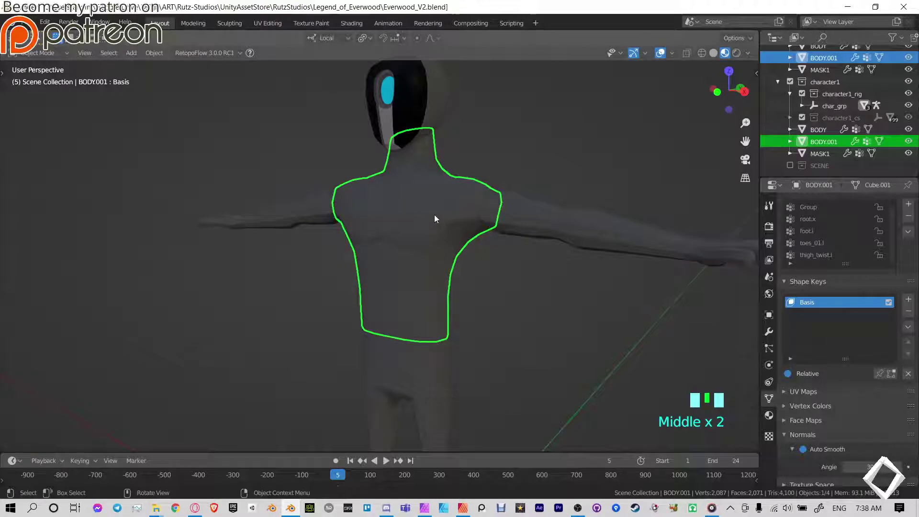
{"action": "middle_click_drag", "start_coordinate": [435, 215], "coordinate": [396, 176]}
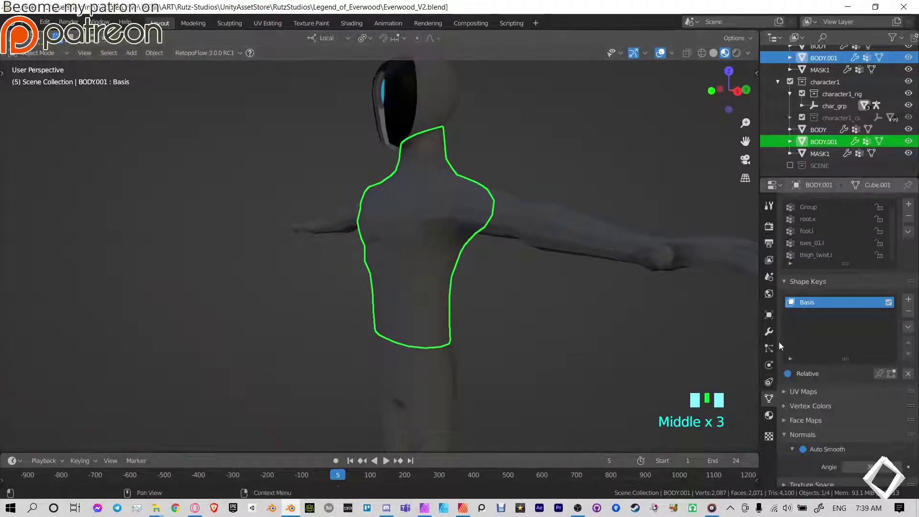
- Try a Subdivision Surface modifier on the torso object and remove it again
{"action": "left_click", "coordinate": [769, 332]}
{"action": "middle_click_drag", "start_coordinate": [395, 239], "coordinate": [480, 236]}
{"action": "scroll", "coordinate": [479, 225], "scroll_direction": "up", "scroll_amount": 3}
{"action": "middle_click_drag", "start_coordinate": [471, 192], "coordinate": [461, 235], "text": "shift"}
{"action": "left_click", "coordinate": [830, 230]}
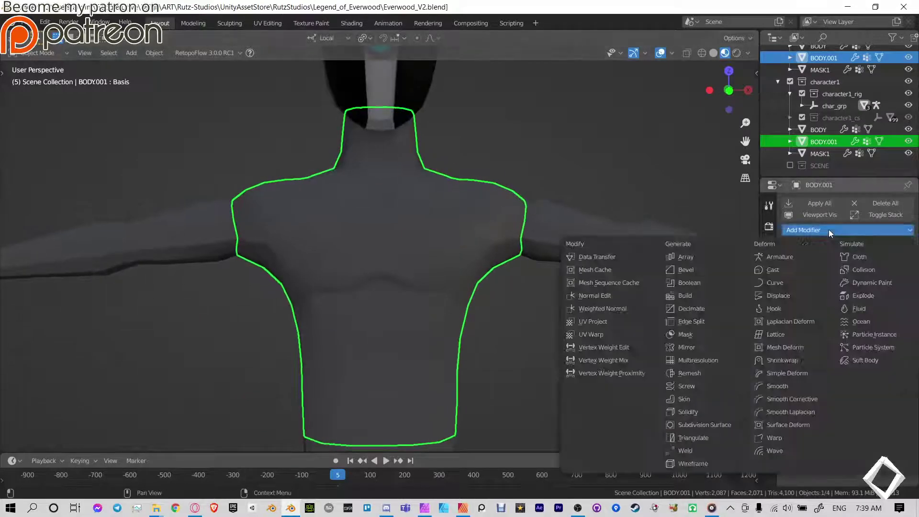
{"action": "left_click", "coordinate": [705, 425]}
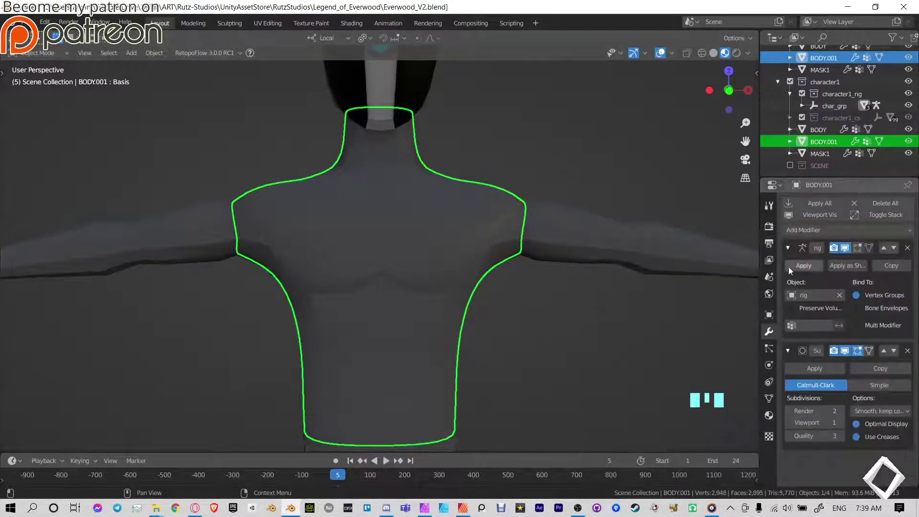
{"action": "left_click", "coordinate": [908, 351]}
- Add a Solidify modifier to the torso object and switch the viewport to Solid shading
{"action": "left_click", "coordinate": [809, 230]}
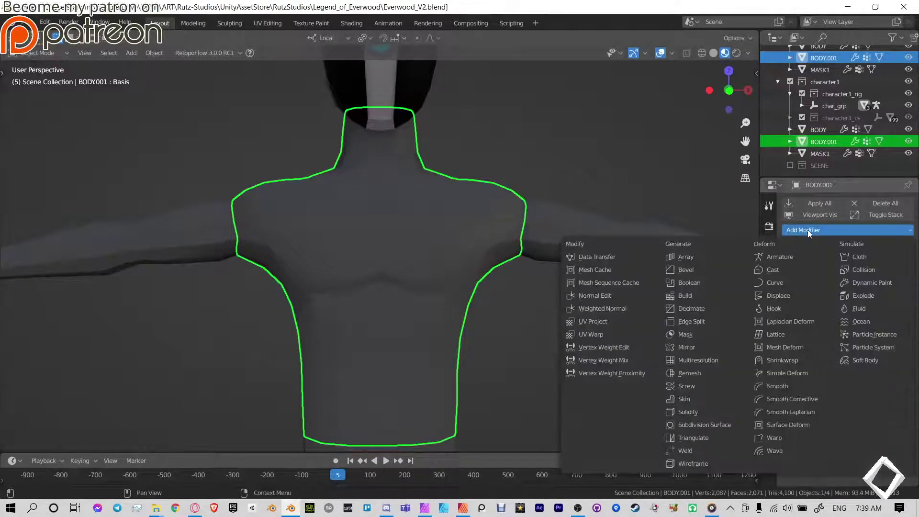
{"action": "left_click", "coordinate": [694, 413]}
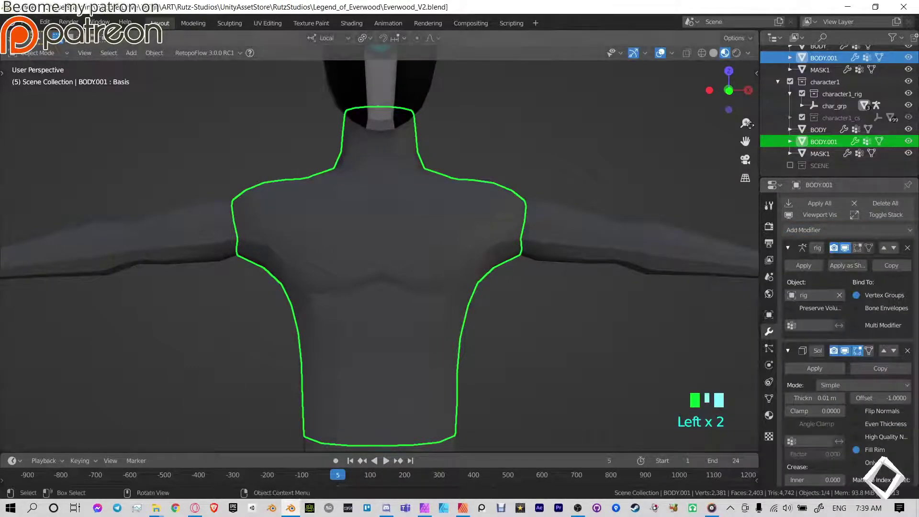
{"action": "left_click", "coordinate": [714, 53]}
{"action": "middle_click_drag", "start_coordinate": [574, 278], "coordinate": [620, 272], "text": "shift"}
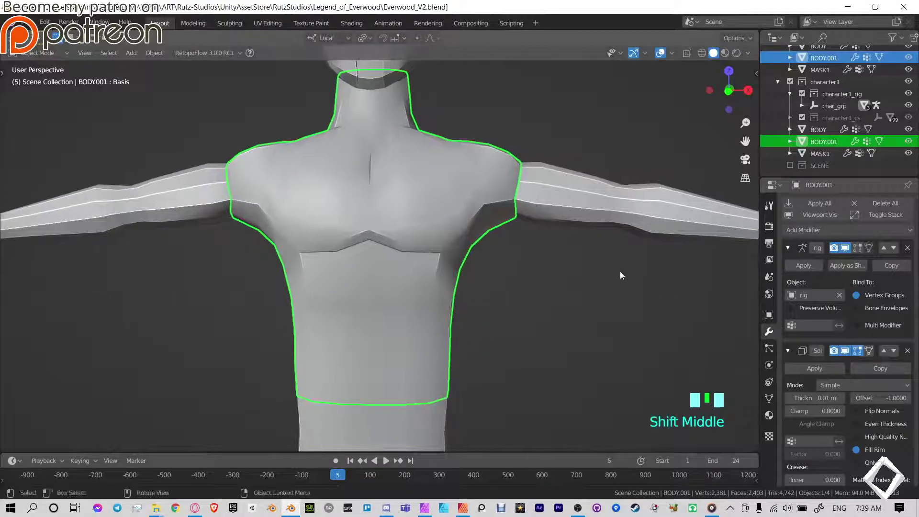
- Set the Solidify modifier's Offset to 1 and deselect the torso to view its thickness over the body
{"action": "left_click_drag", "start_coordinate": [883, 399], "coordinate": [825, 398]}
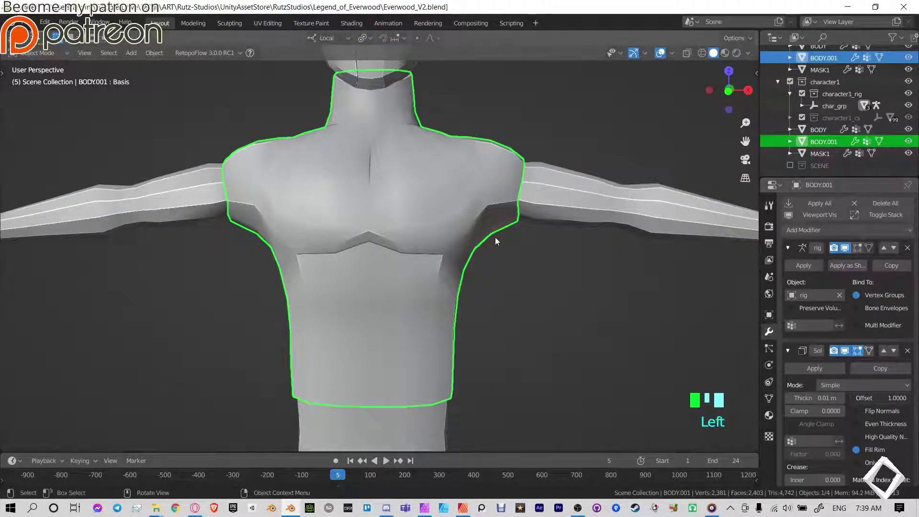
{"action": "middle_click_drag", "start_coordinate": [495, 237], "coordinate": [493, 249]}
{"action": "middle_click_drag", "start_coordinate": [705, 350], "coordinate": [585, 338]}
{"action": "scroll", "coordinate": [633, 313], "scroll_direction": "down", "scroll_amount": 4}
{"action": "left_click", "coordinate": [558, 295]}
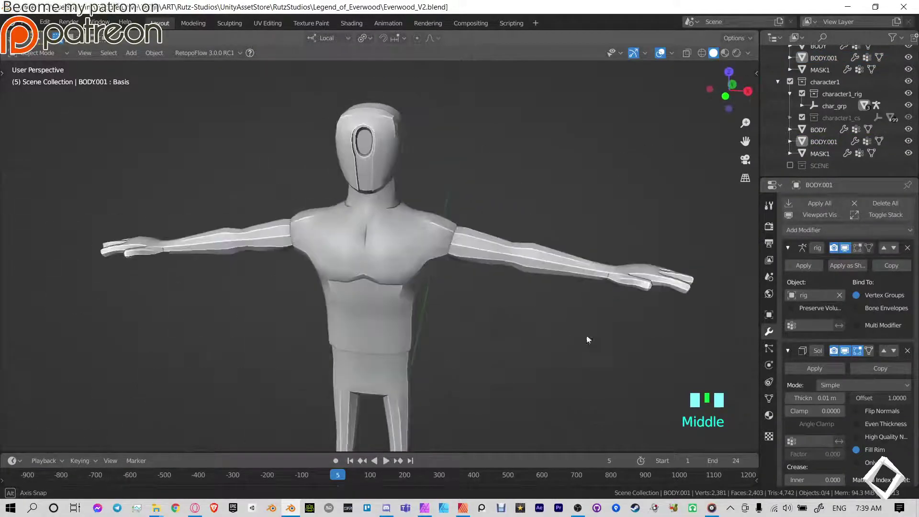
- Enable the Solidify modifier's On Cage display and open the torso object in Edit Mode
{"action": "key", "text": "Tab"}
{"action": "scroll", "coordinate": [417, 289], "scroll_direction": "up", "scroll_amount": 3}
{"action": "key", "text": "Tab"}
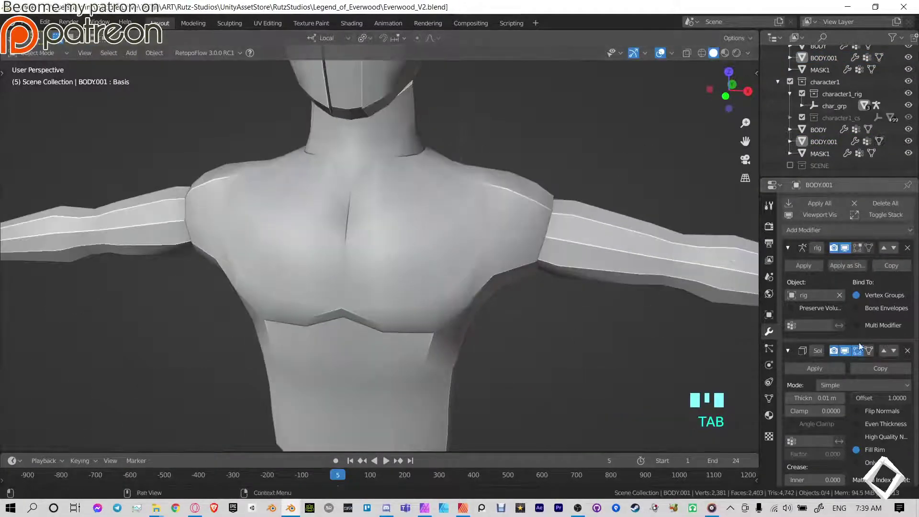
{"action": "left_click", "coordinate": [509, 211]}
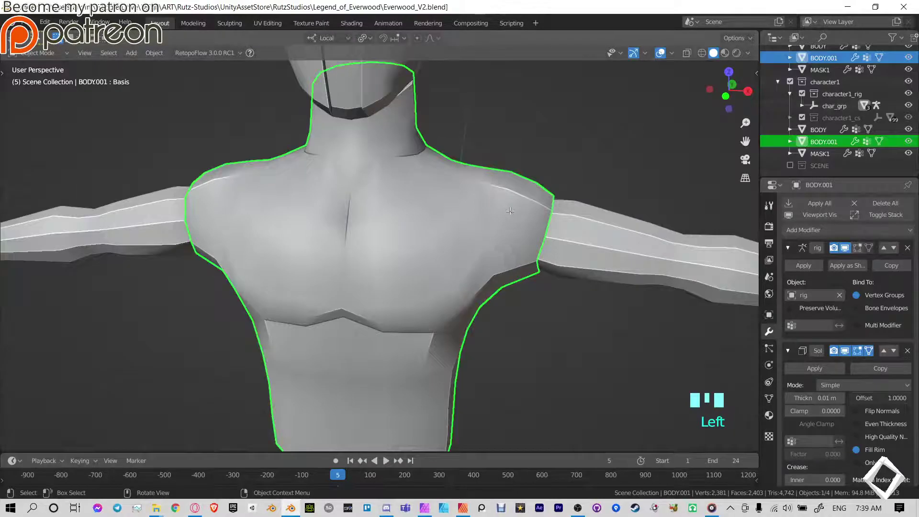
{"action": "key", "text": "Tab"}
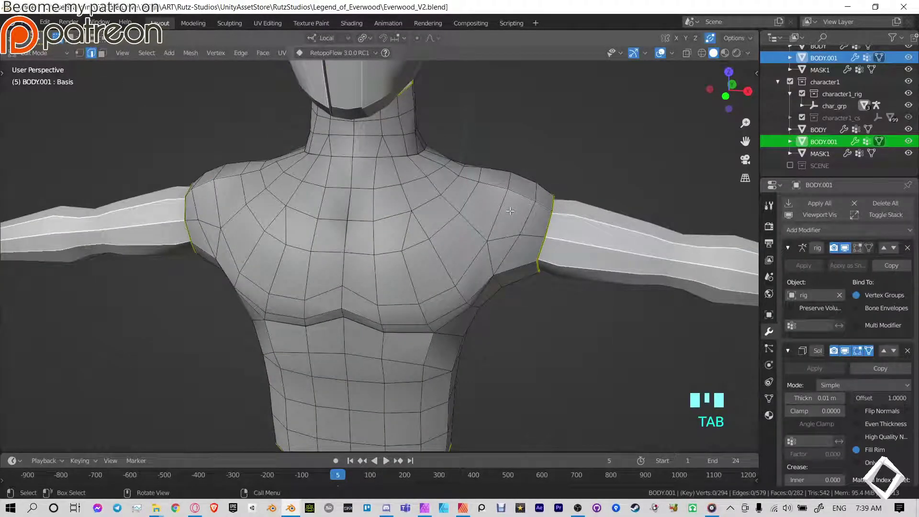
- Select the neck, inner shoulder, upper chest and upper back faces of the torso object and delete them to cut a wide neckline
{"action": "middle_click_drag", "start_coordinate": [516, 201], "coordinate": [441, 243]}
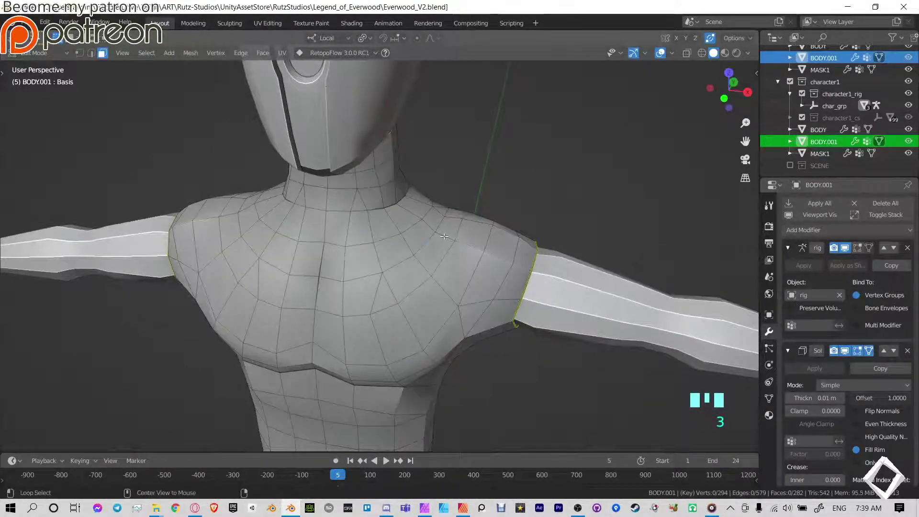
{"action": "left_click", "coordinate": [451, 225], "text": "alt"}
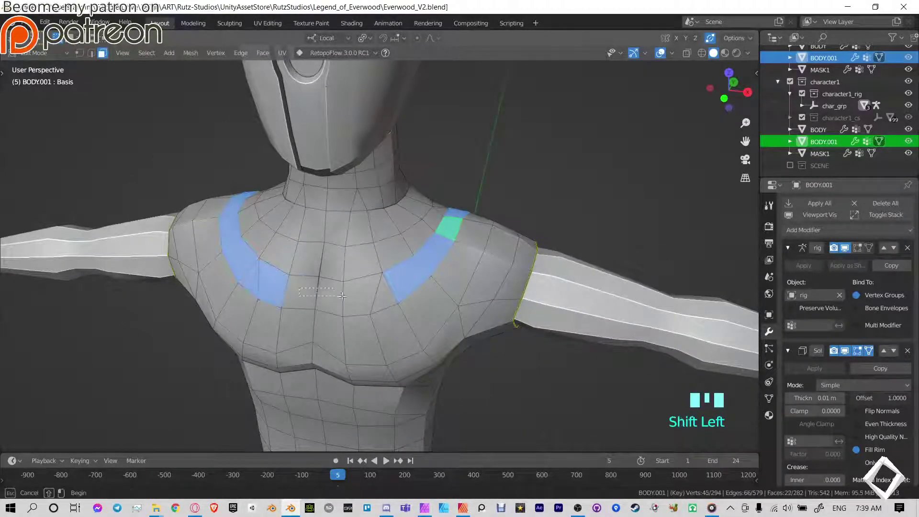
{"action": "left_click_drag", "start_coordinate": [342, 296], "coordinate": [343, 297], "text": "shift"}
{"action": "middle_click_drag", "start_coordinate": [463, 244], "coordinate": [341, 204]}
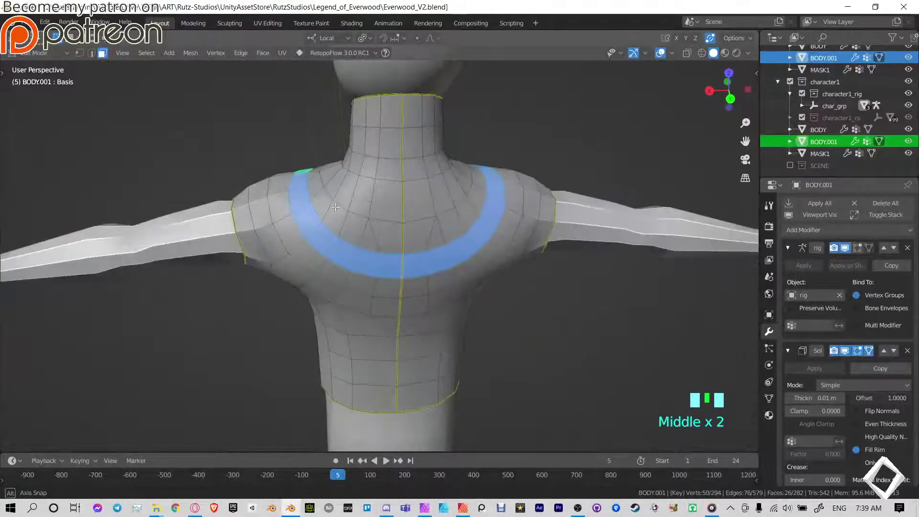
{"action": "left_click_drag", "start_coordinate": [345, 201], "coordinate": [459, 222], "text": "shift"}
{"action": "middle_click_drag", "start_coordinate": [416, 215], "coordinate": [489, 202]}
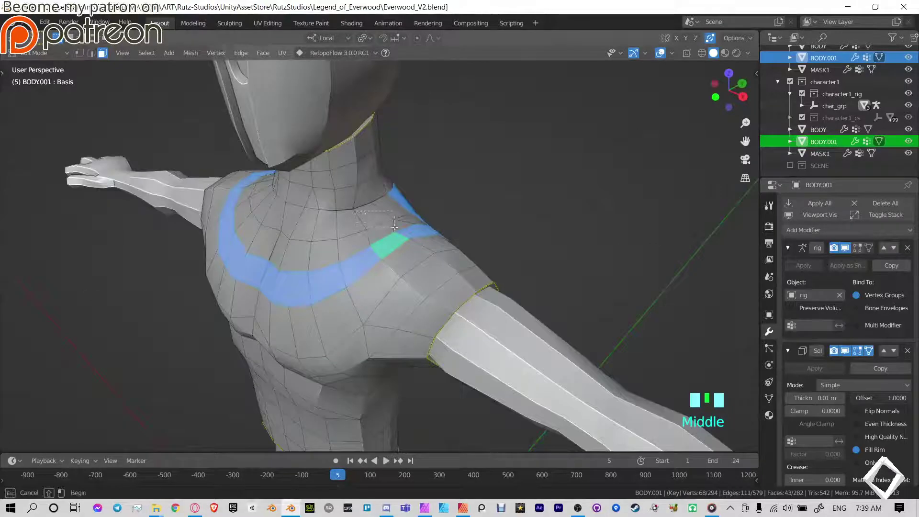
{"action": "left_click_drag", "start_coordinate": [426, 196], "coordinate": [396, 220], "text": "shift"}
{"action": "middle_click_drag", "start_coordinate": [320, 211], "coordinate": [386, 196]}
{"action": "left_click_drag", "start_coordinate": [325, 153], "coordinate": [455, 242], "text": "shift"}
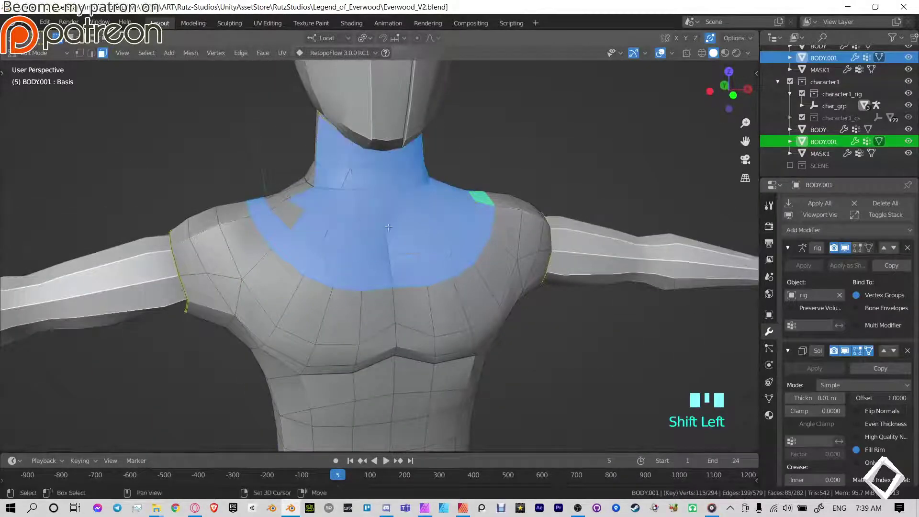
{"action": "middle_click_drag", "start_coordinate": [314, 191], "coordinate": [406, 129]}
{"action": "left_click_drag", "start_coordinate": [405, 128], "coordinate": [450, 198], "text": "shift"}
{"action": "middle_click_drag", "start_coordinate": [443, 198], "coordinate": [520, 194]}
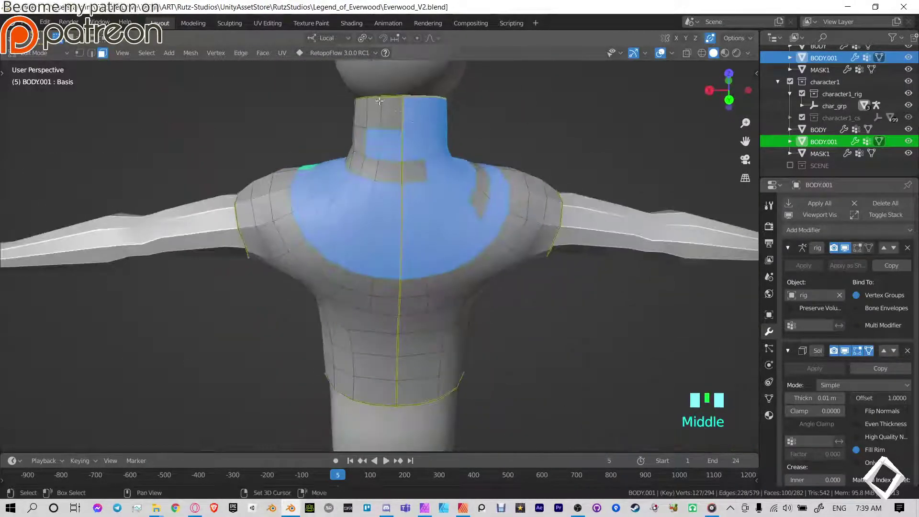
{"action": "left_click_drag", "start_coordinate": [410, 173], "coordinate": [389, 175], "text": "shift"}
{"action": "middle_click_drag", "start_coordinate": [459, 178], "coordinate": [378, 212]}
{"action": "left_click_drag", "start_coordinate": [386, 220], "coordinate": [443, 264], "text": "shift"}
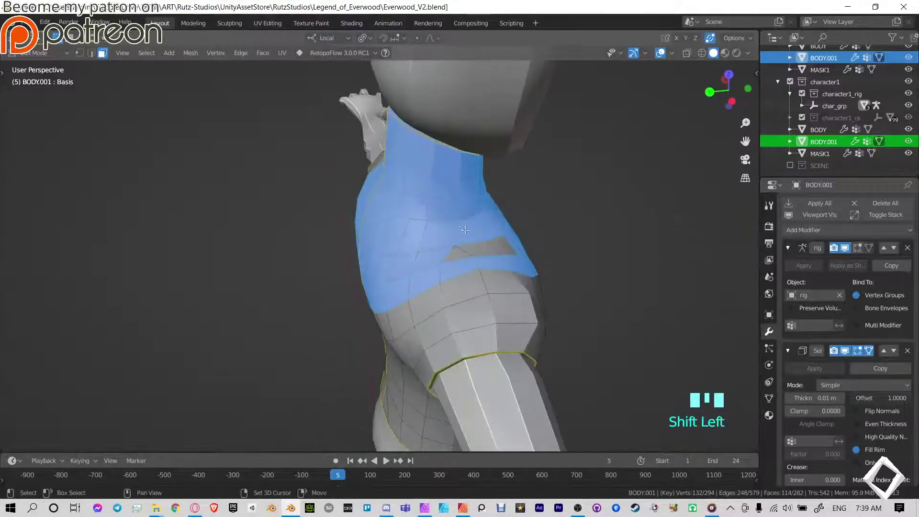
{"action": "left_click_drag", "start_coordinate": [463, 229], "coordinate": [527, 252], "text": "shift"}
{"action": "middle_click_drag", "start_coordinate": [528, 252], "coordinate": [361, 173]}
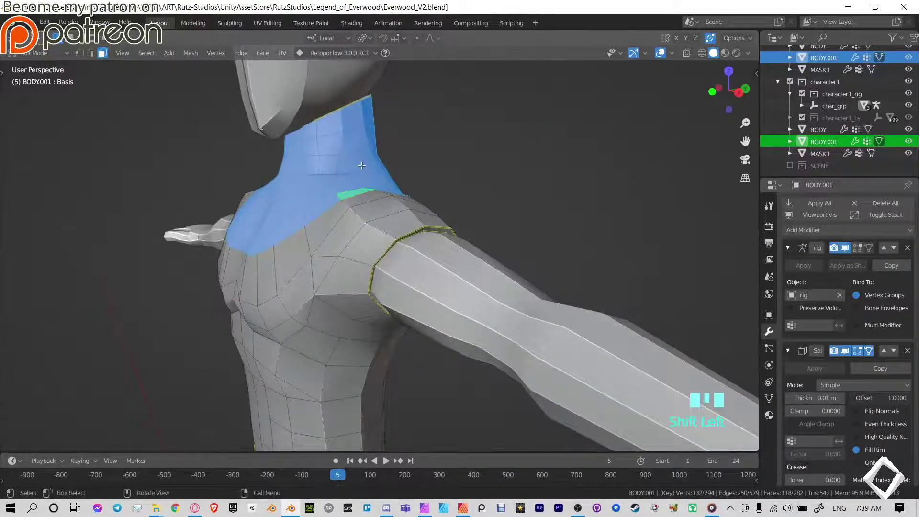
{"action": "key", "text": "x"}
{"action": "left_click", "coordinate": [353, 181]}
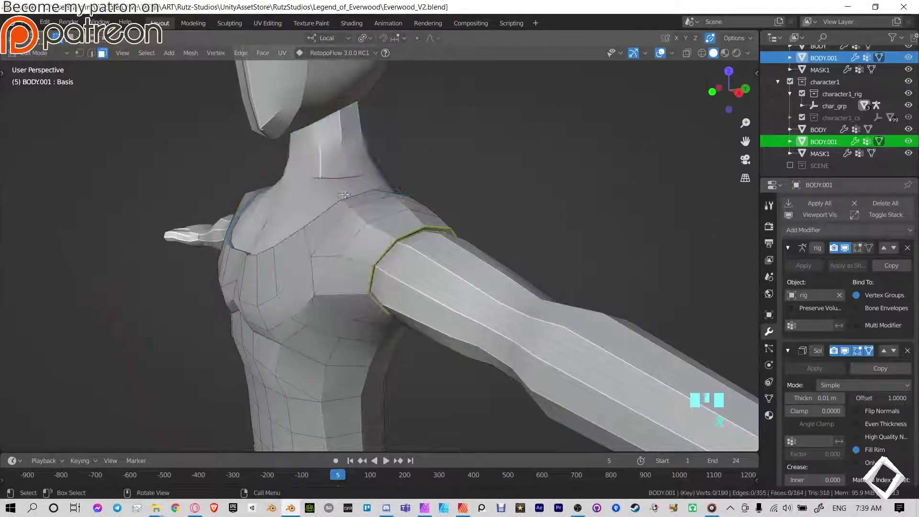
- Leave Edit Mode and examine the cut neckline of the torso object on the body
{"action": "middle_click_drag", "start_coordinate": [353, 180], "coordinate": [433, 224]}
{"action": "key", "text": "Tab"}
{"action": "scroll", "coordinate": [467, 146], "scroll_direction": "down", "scroll_amount": 4}
{"action": "left_click", "coordinate": [459, 177]}
- In Edit Mode, select the edge path beneath the chest of the torso object and shift it slightly along local Y
{"action": "key", "text": "Tab"}
{"action": "scroll", "coordinate": [442, 220], "scroll_direction": "up", "scroll_amount": 3}
{"action": "left_click", "coordinate": [412, 238]}
{"action": "key", "text": "2"}
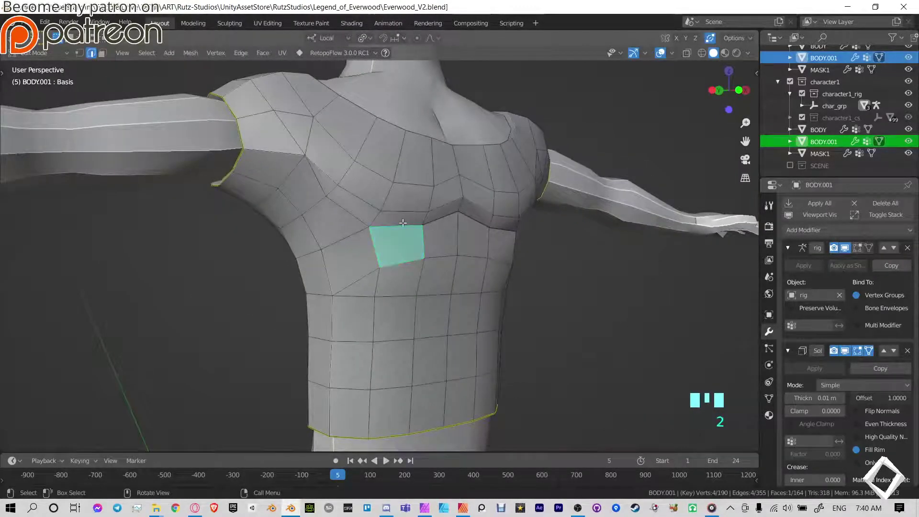
{"action": "left_click", "coordinate": [404, 223]}
{"action": "left_click", "coordinate": [501, 227], "text": "ctrl"}
{"action": "scroll", "coordinate": [496, 218], "scroll_direction": "up", "scroll_amount": 2}
{"action": "middle_click_drag", "start_coordinate": [488, 212], "coordinate": [499, 216]}
{"action": "key", "text": "g"}
{"action": "key", "text": "y"}
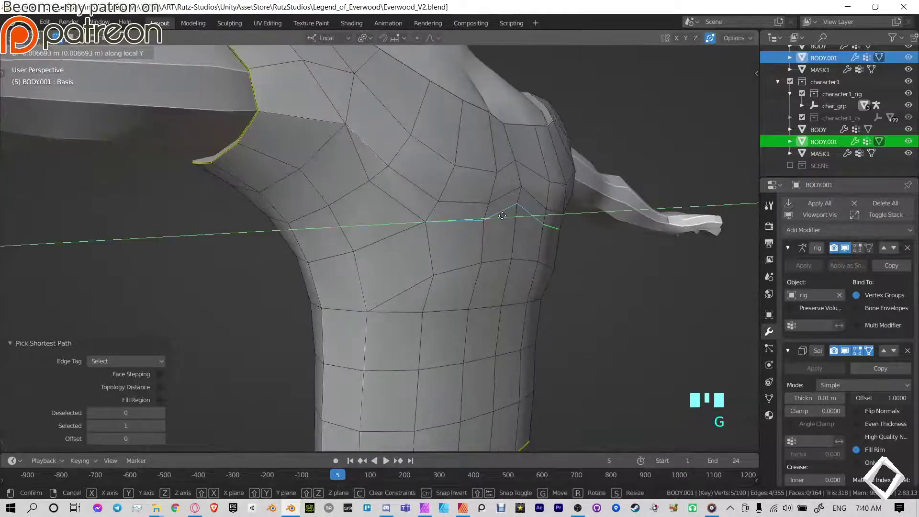
{"action": "left_click", "coordinate": [506, 214]}
- Switch the torso object to Sculpt Mode and smooth its surface under the chest, near the armpit and along the waist
{"action": "key", "text": "ctrl+Tab"}
{"action": "middle_click_drag", "start_coordinate": [540, 331], "coordinate": [499, 254]}
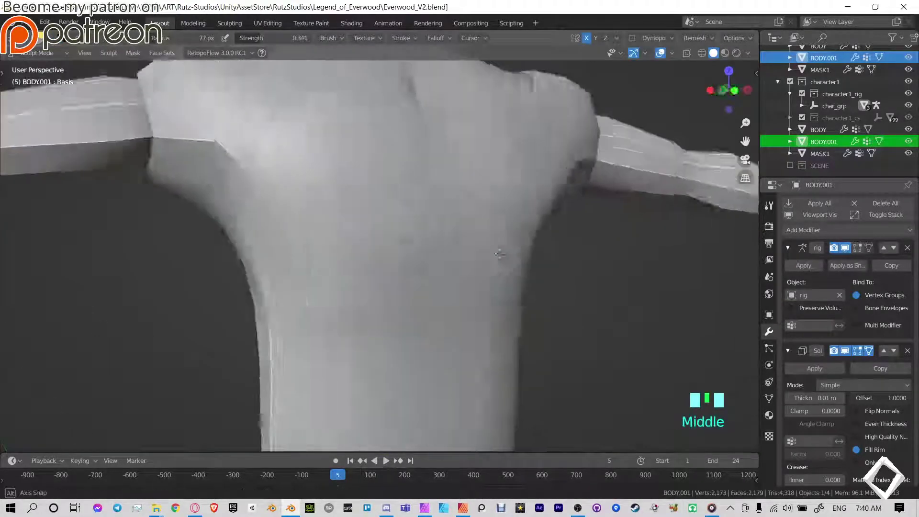
{"action": "left_click_drag", "start_coordinate": [499, 254], "coordinate": [503, 232], "text": "shift"}
{"action": "left_click_drag", "start_coordinate": [546, 173], "coordinate": [544, 158], "text": "shift"}
{"action": "left_click_drag", "start_coordinate": [517, 288], "coordinate": [514, 259], "text": "shift"}
{"action": "middle_click_drag", "start_coordinate": [523, 331], "coordinate": [501, 222], "text": "shift"}
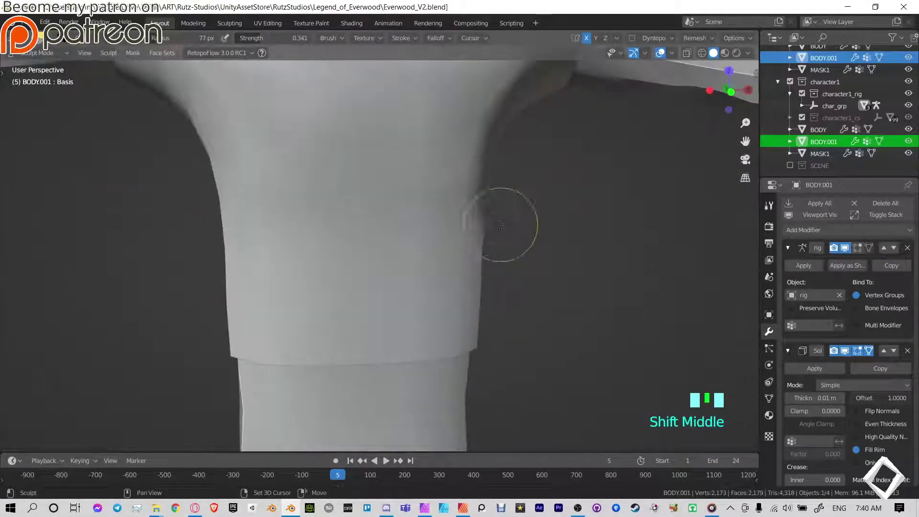
{"action": "left_click_drag", "start_coordinate": [480, 273], "coordinate": [479, 225], "text": "shift"}
{"action": "left_click_drag", "start_coordinate": [479, 225], "coordinate": [479, 282], "text": "shift"}
{"action": "scroll", "coordinate": [545, 254], "scroll_direction": "down", "scroll_amount": 3}
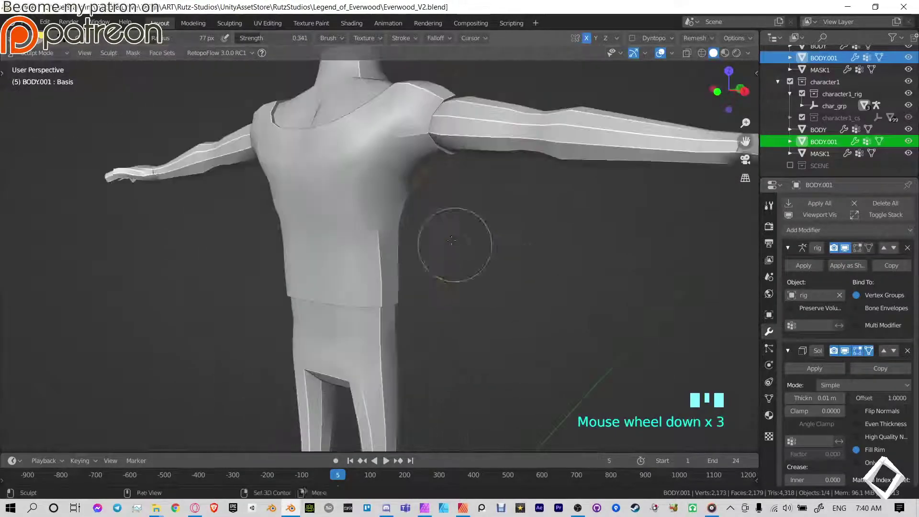
- Add one edge loop just above the hem in Edit Mode and scale it outward by about 1.2
{"action": "mouse_move", "coordinate": [455, 242]}
{"action": "middle_mouse_down"}
{"action": "mouse_move", "coordinate": [364, 292]}
{"action": "mouse_move", "coordinate": [451, 236]}
{"action": "mouse_move", "coordinate": [536, 248]}
{"action": "middle_mouse_up"}
{"action": "scroll", "coordinate": [452, 236], "scroll_direction": "up", "scroll_amount": 4}
{"action": "key", "text": "Tab"}
{"action": "key", "text": "ctrl+r"}
{"action": "left_click", "coordinate": [516, 231]}
{"action": "key", "text": "s"}
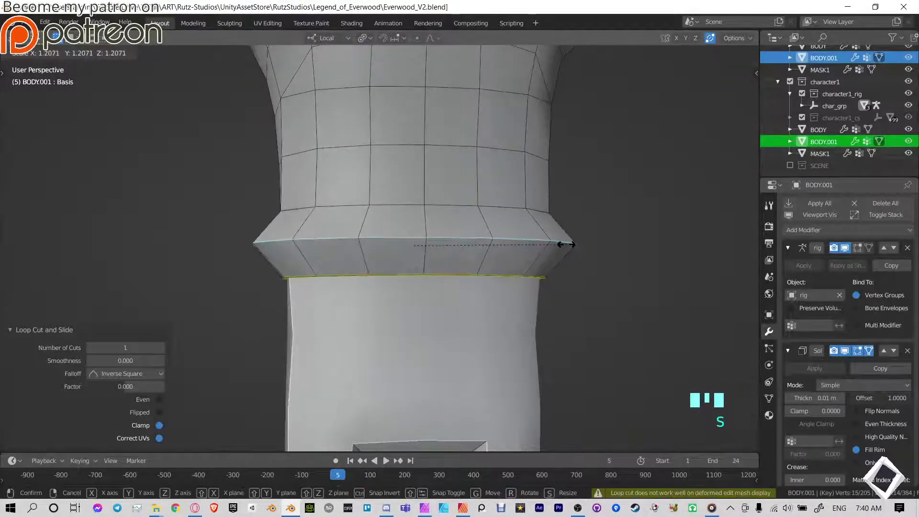
{"action": "left_click", "coordinate": [566, 243]}
- Widen the two edge loops above the new one, scaling the lower by 1.149 and the upper by 1.108
{"action": "left_click", "coordinate": [510, 207], "text": "alt"}
{"action": "key", "text": "s"}
{"action": "left_click", "coordinate": [596, 195]}
{"action": "middle_click_drag", "start_coordinate": [595, 195], "coordinate": [582, 271], "text": "shift"}
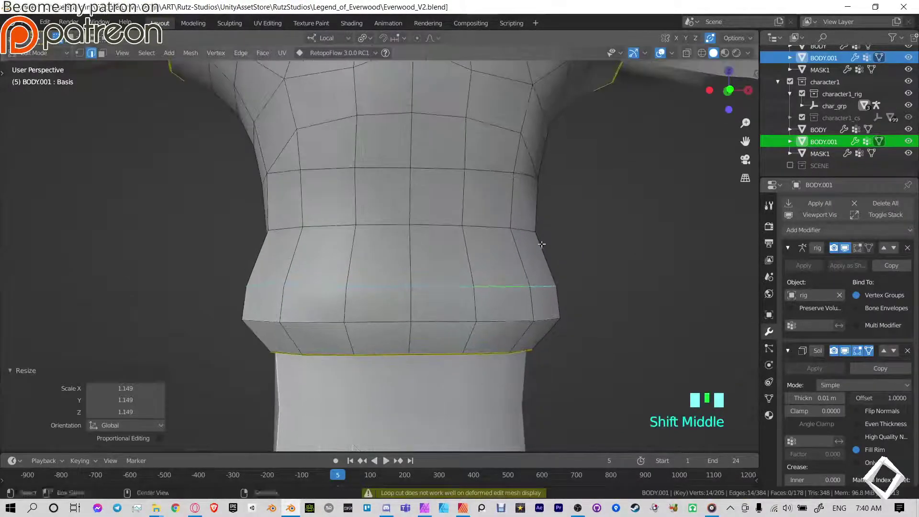
{"action": "left_click", "coordinate": [534, 228], "text": "alt"}
{"action": "key", "text": "s"}
{"action": "left_click", "coordinate": [539, 227]}
{"action": "middle_click_drag", "start_coordinate": [538, 226], "coordinate": [400, 270]}
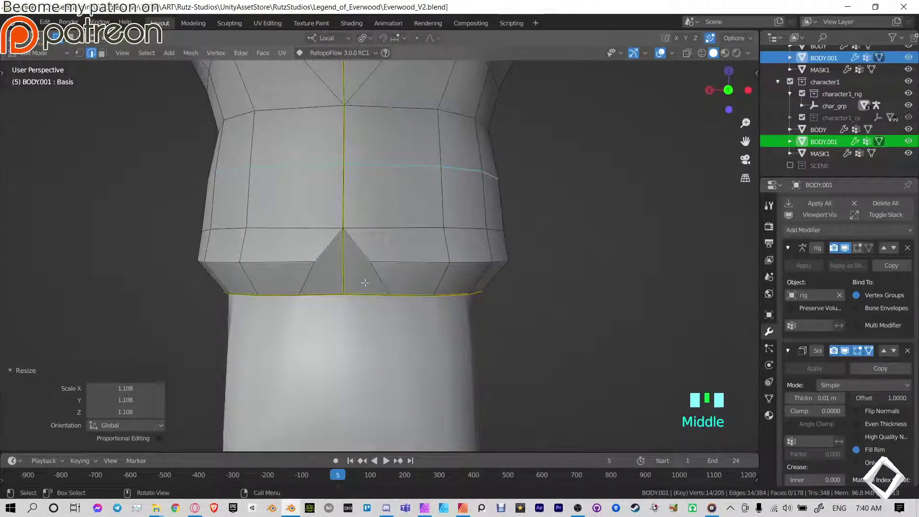
- Knife-cut across the triangular faces at the centre back above the hem and move the new centre vertex outward along local Y
{"action": "key", "text": "k"}
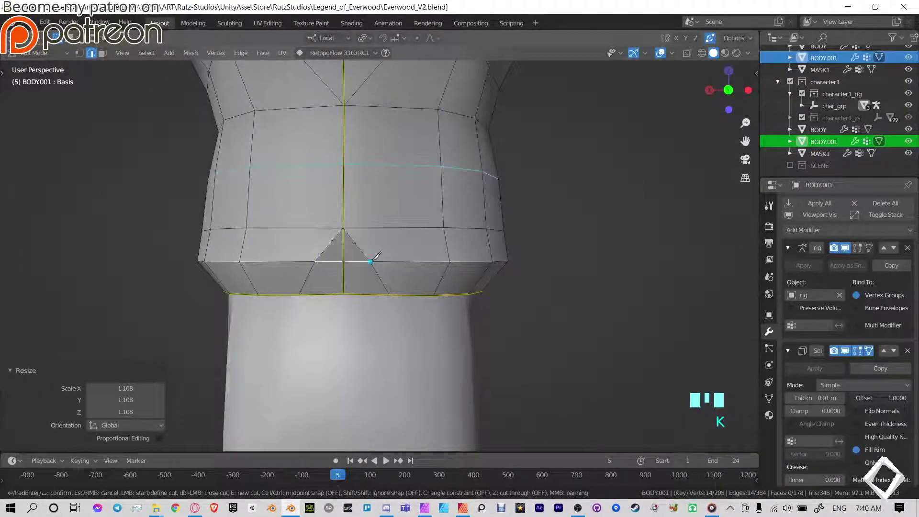
{"action": "key", "text": "Return"}
{"action": "key", "text": "KP_2"}
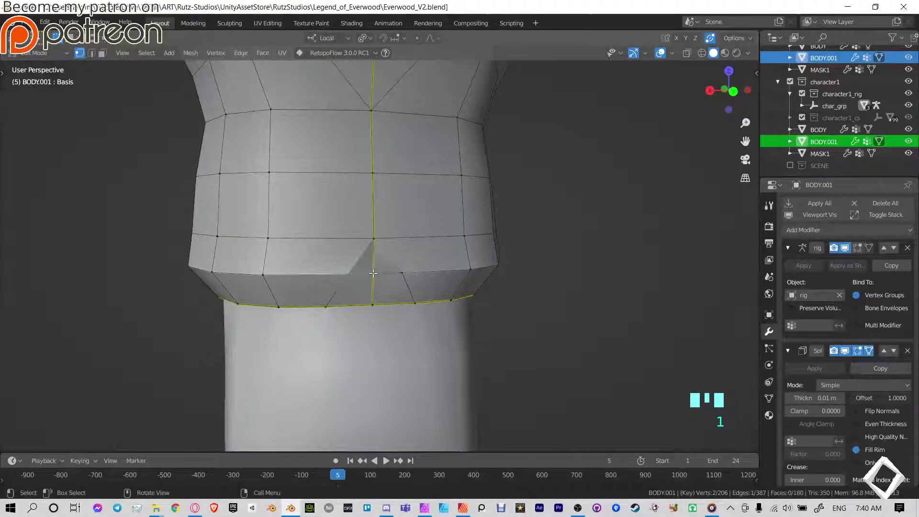
{"action": "left_click", "coordinate": [373, 273]}
{"action": "middle_click_drag", "start_coordinate": [416, 278], "coordinate": [426, 295]}
{"action": "key", "text": "g"}
{"action": "key", "text": "y"}
{"action": "left_click", "coordinate": [445, 299]}
- Dissolve the diagonal edges around the centre back seam above the hem
{"action": "key", "text": "Tab"}
{"action": "key", "text": "Tab"}
{"action": "key", "text": "2"}
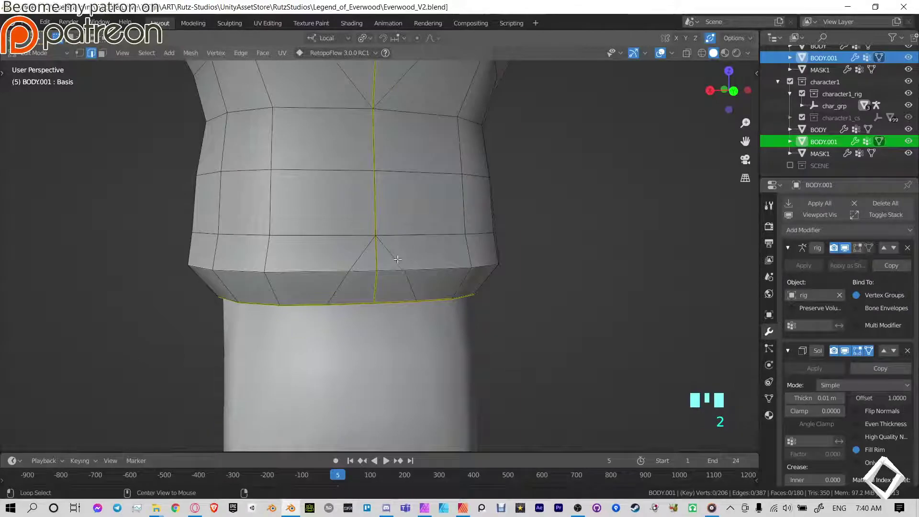
{"action": "key", "text": "ctrl+x"}
{"action": "middle_click_drag", "start_coordinate": [346, 259], "coordinate": [474, 253]}
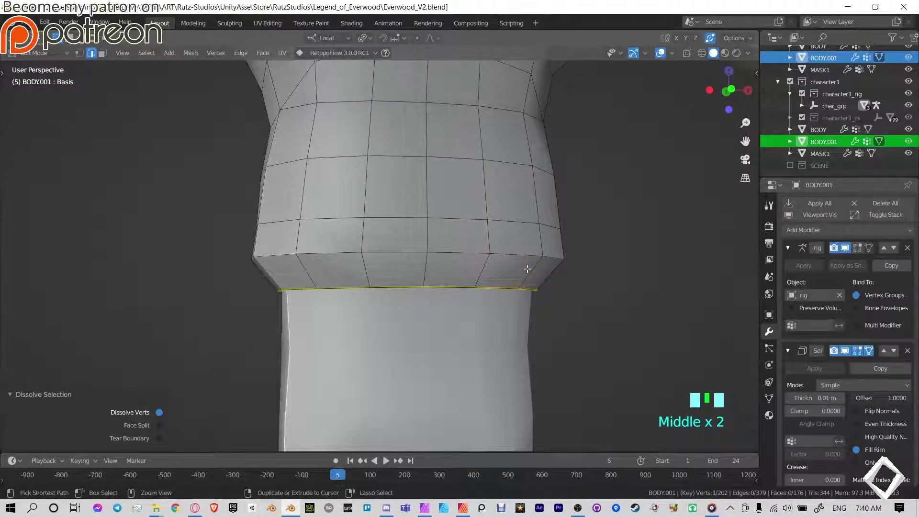
- Add an edge loop between the flared edge and the hem and scale it inward toward the waist
{"action": "key", "text": "ctrl+e"}
{"action": "left_click", "coordinate": [543, 272]}
{"action": "key", "text": "ctrl+r"}
{"action": "left_click", "coordinate": [541, 272]}
{"action": "key", "text": "s"}
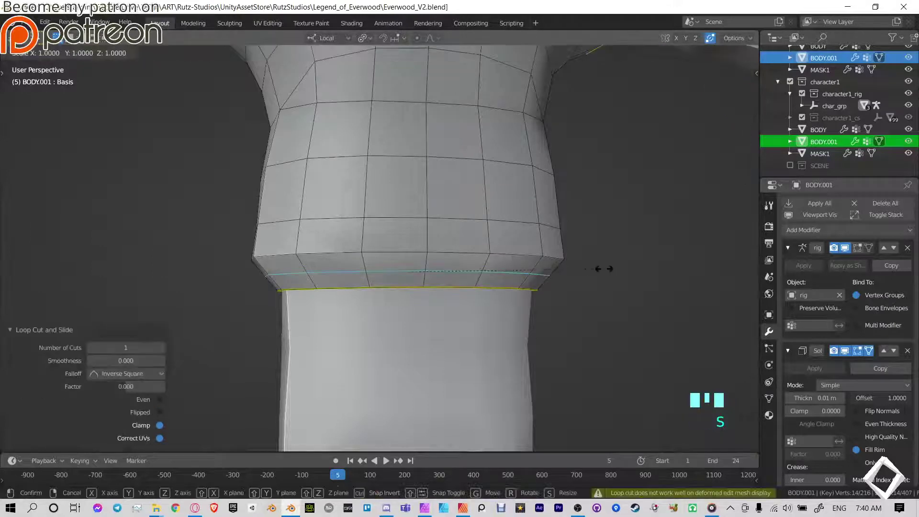
{"action": "left_click", "coordinate": [594, 269]}
- Move the flared hem loop down 0.029 m along local Z and bevel it with 2 segments at a 0.0235 m offset
{"action": "left_click", "coordinate": [620, 248], "text": "alt"}
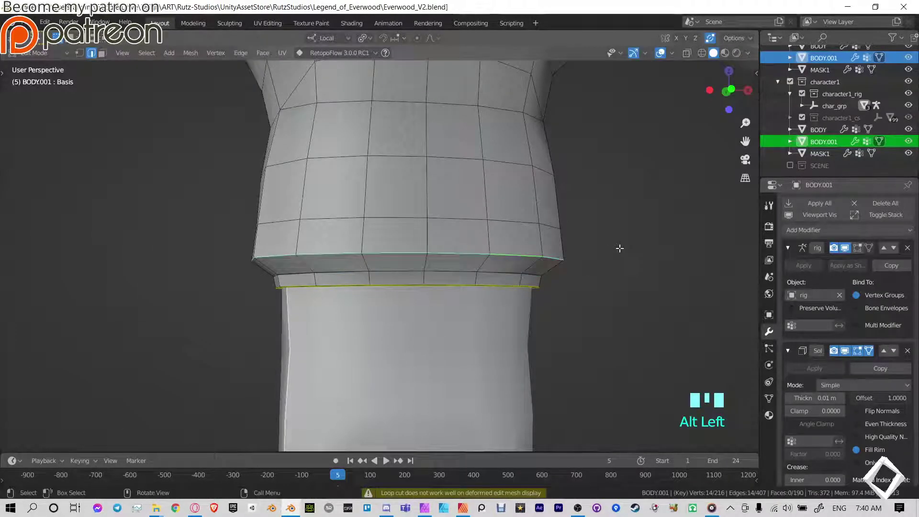
{"action": "key", "text": "g"}
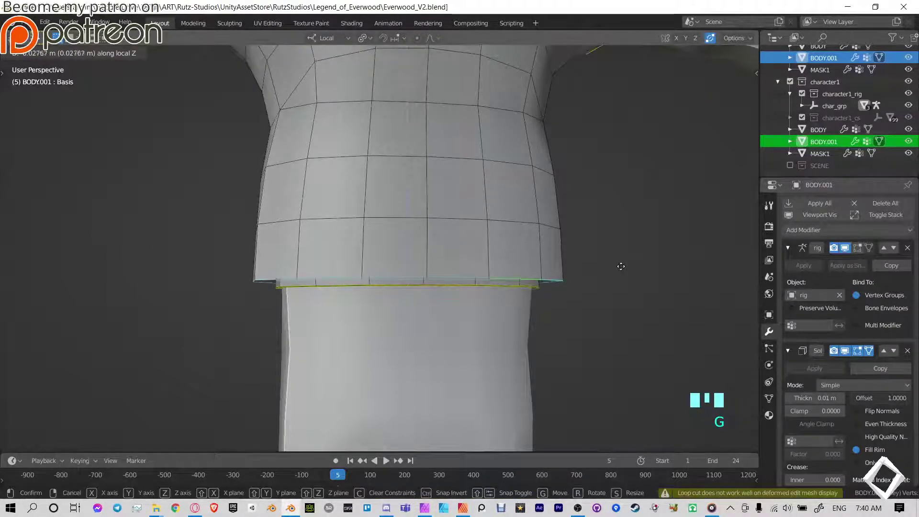
{"action": "left_click", "coordinate": [619, 268]}
{"action": "key", "text": "ctrl+b"}
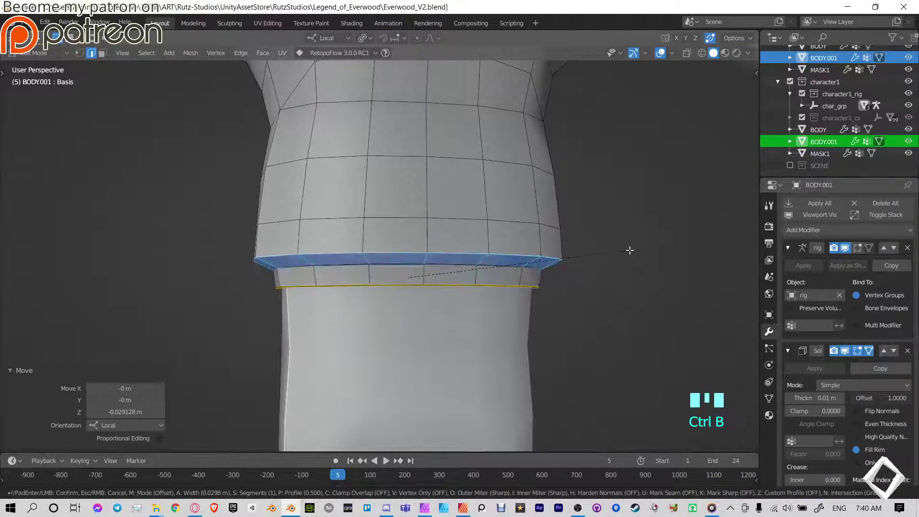
{"action": "scroll", "coordinate": [627, 253], "scroll_direction": "up", "scroll_amount": 1}
{"action": "left_click", "coordinate": [627, 253]}
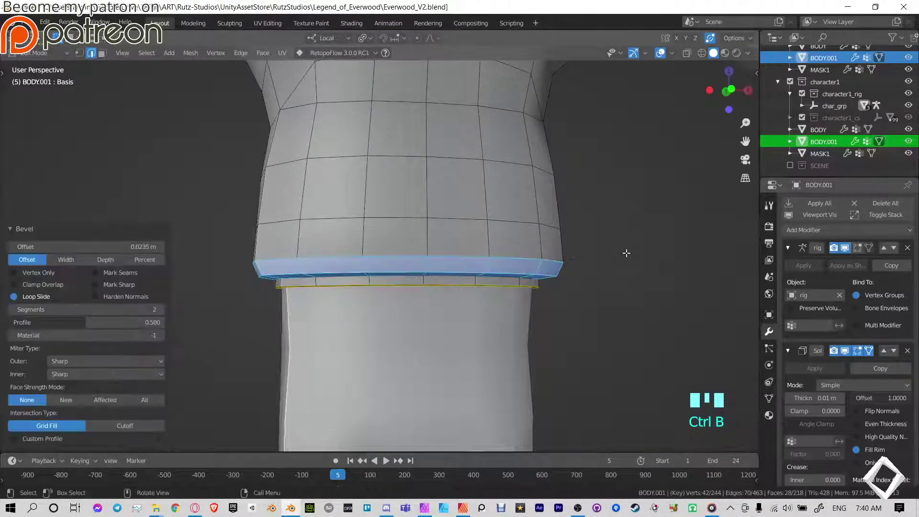
- Examine the fit of the shirt over the body from several sides, switching between the two objects
{"action": "middle_click_drag", "start_coordinate": [586, 236], "coordinate": [449, 234]}
{"action": "key", "text": "Tab"}
{"action": "left_click", "coordinate": [411, 236]}
{"action": "key", "text": "Tab"}
{"action": "key", "text": "Tab"}
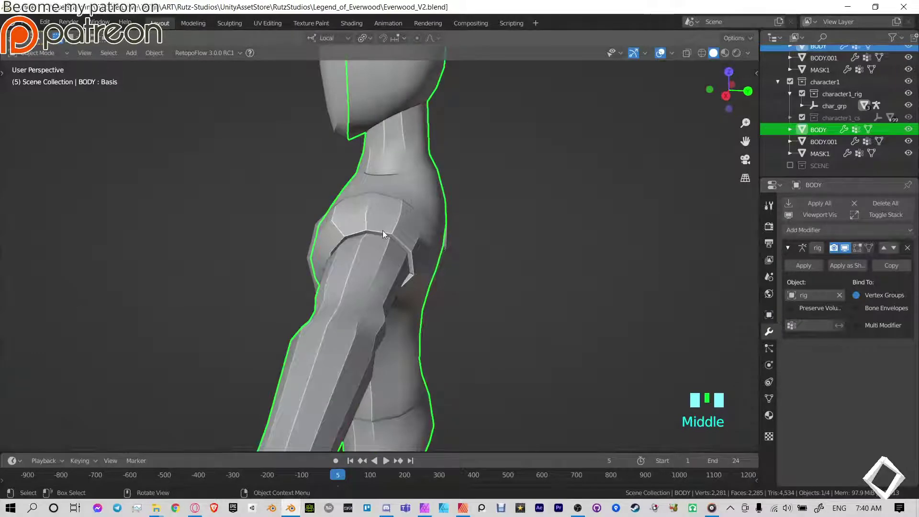
{"action": "key", "text": "Tab"}
{"action": "middle_click_drag", "start_coordinate": [383, 231], "coordinate": [452, 228]}
{"action": "key", "text": "Tab"}
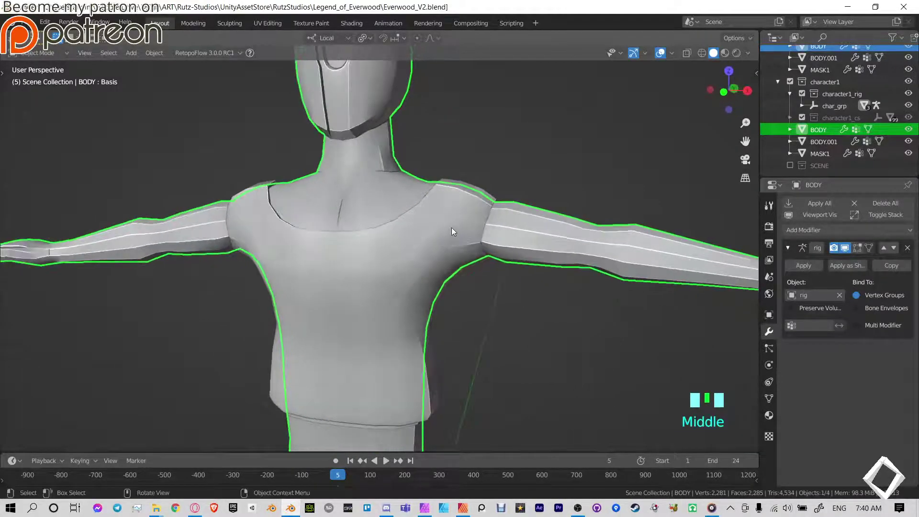
{"action": "key", "text": "Tab"}
{"action": "left_click", "coordinate": [605, 239]}
{"action": "key", "text": "Tab"}
{"action": "left_click", "coordinate": [450, 249]}
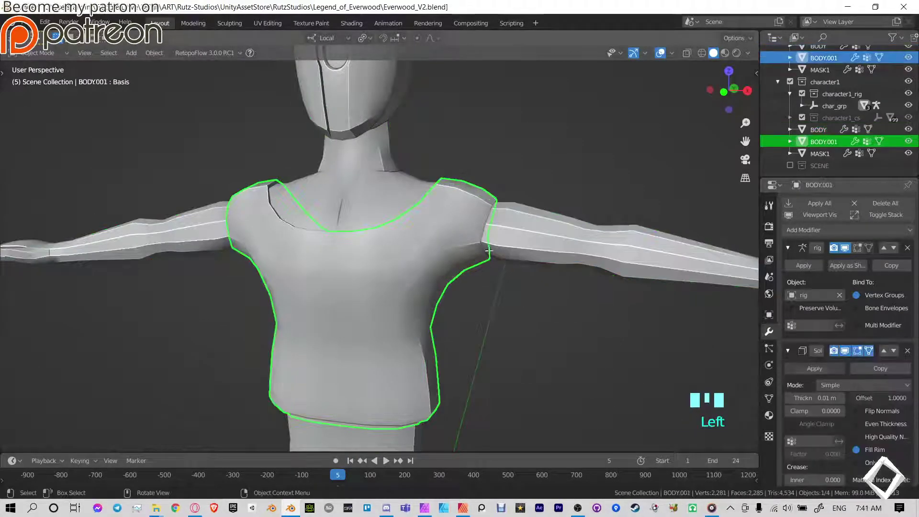
{"action": "key", "text": "Tab"}
{"action": "middle_click_drag", "start_coordinate": [490, 249], "coordinate": [449, 182]}
{"action": "key", "text": "Tab"}
{"action": "middle_click_drag", "start_coordinate": [449, 182], "coordinate": [452, 254], "text": "shift"}
- Try to separate the torso and neck part of the body mesh into its own object and hide it
{"action": "left_click", "coordinate": [357, 177]}
{"action": "key", "text": "Tab"}
{"action": "middle_click_drag", "start_coordinate": [357, 177], "coordinate": [363, 228]}
{"action": "double_click", "coordinate": [426, 220]}
{"action": "key", "text": "p"}
{"action": "left_click", "coordinate": [447, 228]}
{"action": "key", "text": "Tab"}
{"action": "left_click", "coordinate": [437, 217]}
{"action": "middle_click_drag", "start_coordinate": [438, 219], "coordinate": [417, 191]}
{"action": "key", "text": "h"}
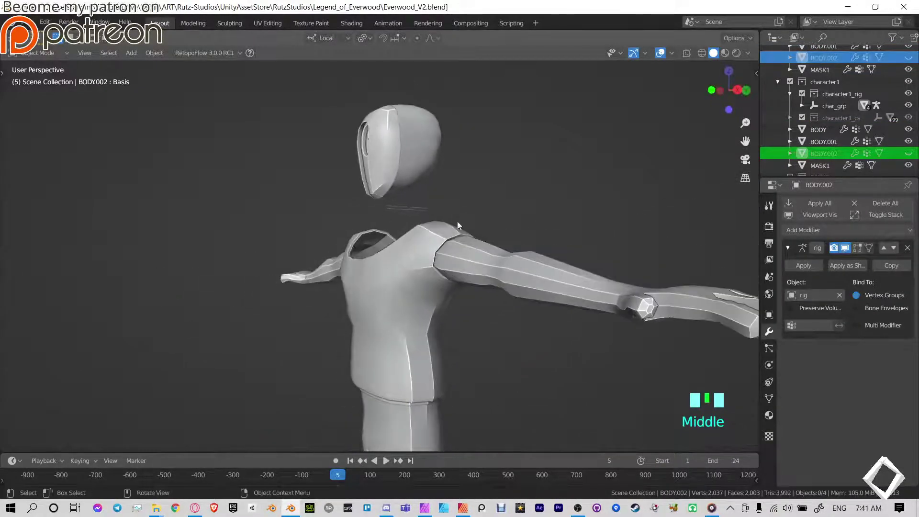
{"action": "middle_click_drag", "start_coordinate": [458, 226], "coordinate": [343, 293]}
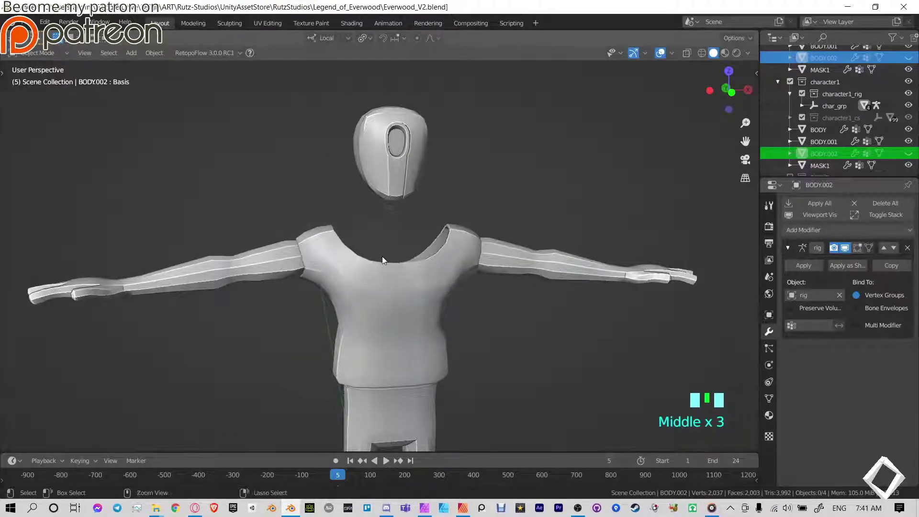
- Undo the hiding and separation of the body's torso and neck
{"action": "key", "text": "ctrl+z"}
{"action": "key", "text": "ctrl+z"}
{"action": "key", "text": "ctrl+z"}
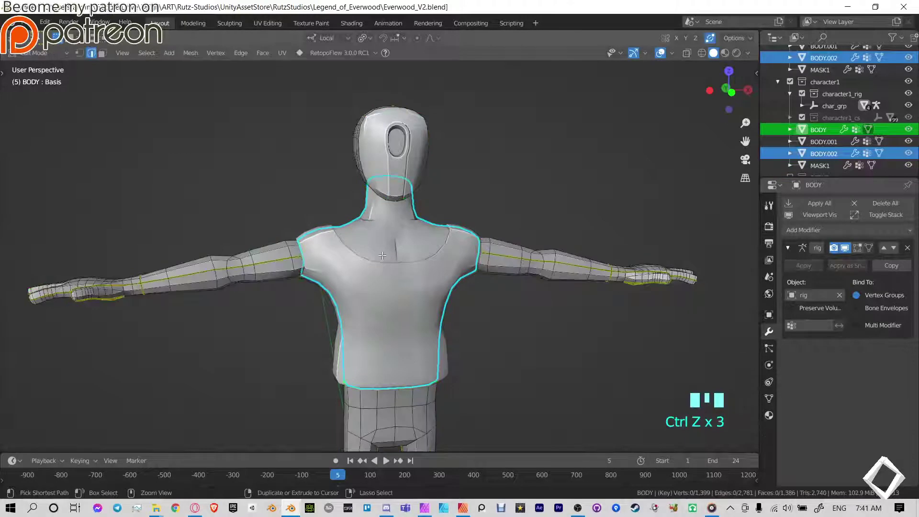
{"action": "key", "text": "ctrl+z"}
{"action": "key", "text": "ctrl+z"}
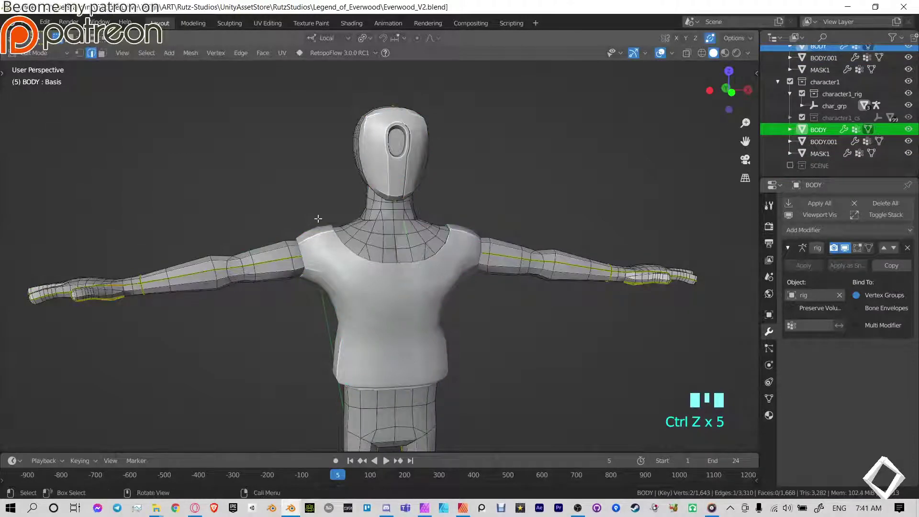
{"action": "middle_click_drag", "start_coordinate": [489, 287], "coordinate": [465, 283]}
{"action": "key", "text": "ctrl+z"}
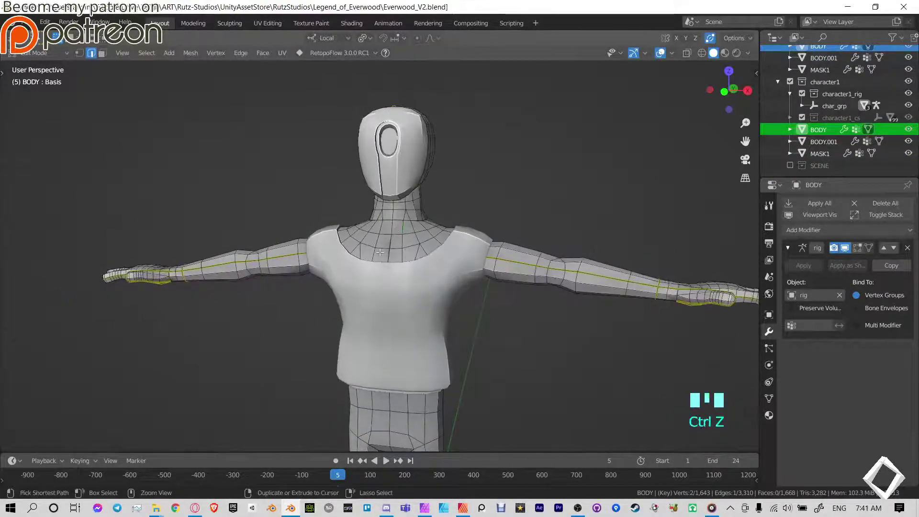
- Isolate the shirt in local view, delete the stray edge floating above its neckline, and return to the full scene
{"action": "left_click", "coordinate": [459, 273]}
{"action": "key", "text": "g"}
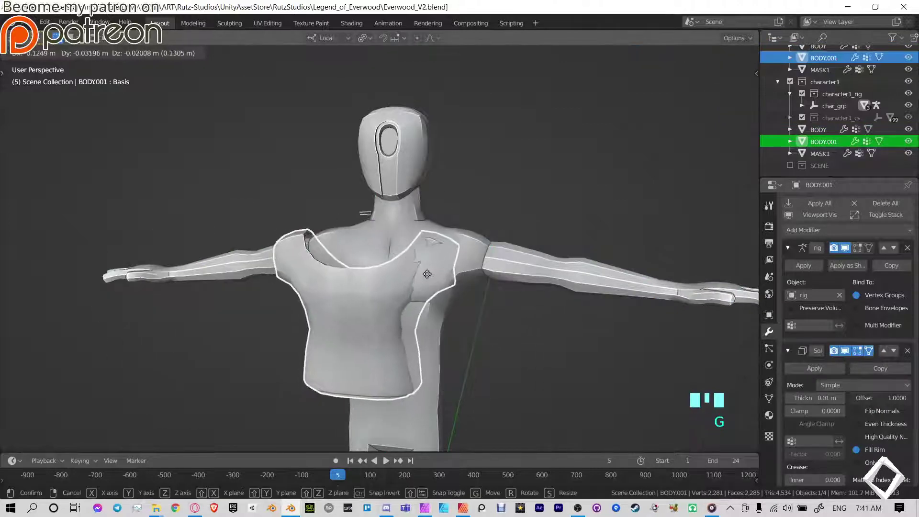
{"action": "right_click", "coordinate": [444, 261]}
{"action": "key", "text": "KP_Divide"}
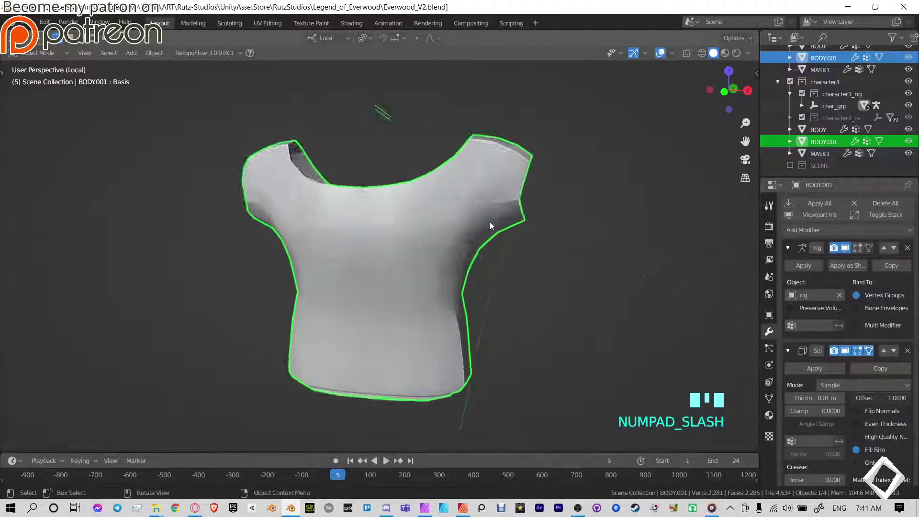
{"action": "middle_click_drag", "start_coordinate": [489, 222], "coordinate": [440, 186]}
{"action": "key", "text": "Tab"}
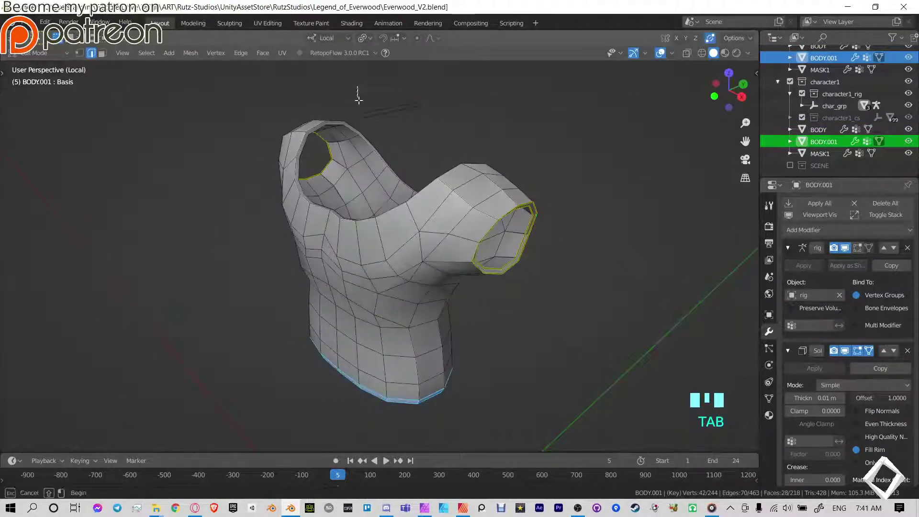
{"action": "left_click", "coordinate": [447, 118]}
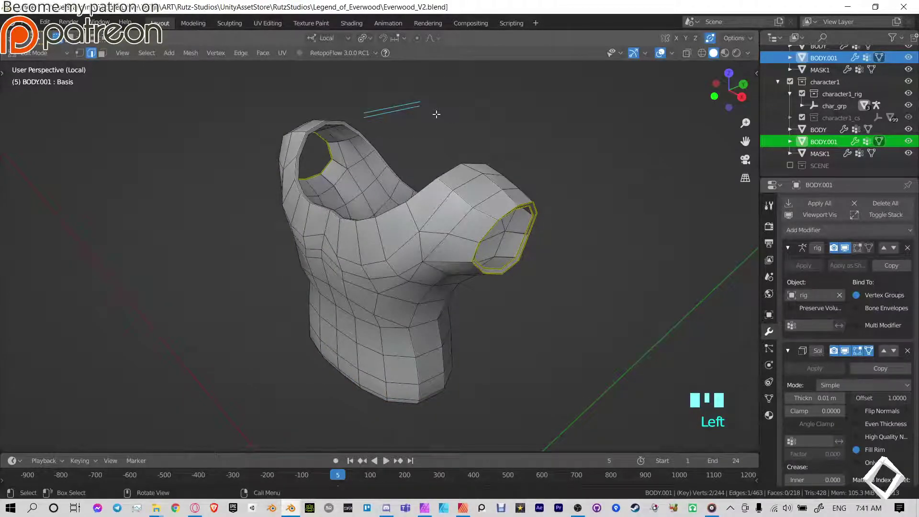
{"action": "key", "text": "x"}
{"action": "left_click", "coordinate": [430, 90]}
{"action": "key", "text": "Tab"}
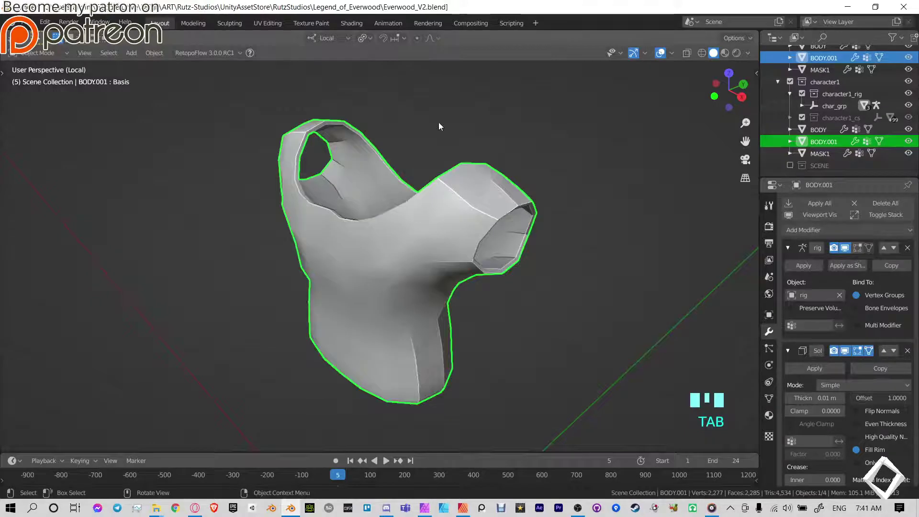
{"action": "key", "text": "KP_Divide"}
- Select the body object and open it in Edit Mode
{"action": "middle_click_drag", "start_coordinate": [447, 203], "coordinate": [522, 198]}
{"action": "scroll", "coordinate": [453, 231], "scroll_direction": "up", "scroll_amount": 6}
{"action": "key", "text": "Tab"}
{"action": "key", "text": "Tab"}
{"action": "left_click", "coordinate": [376, 295]}
{"action": "key", "text": "Tab"}
{"action": "key", "text": "Tab"}
{"action": "key", "text": "Tab"}
- Select both hands up to their wrist seams and separate them from the body into their own object
{"action": "left_click", "coordinate": [522, 216]}
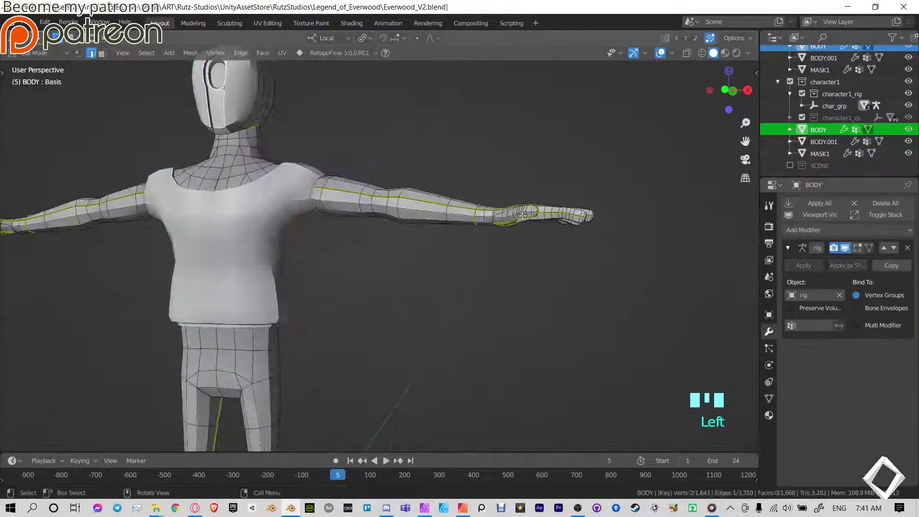
{"action": "key", "text": "l"}
{"action": "scroll", "coordinate": [291, 238], "scroll_direction": "down", "scroll_amount": 3}
{"action": "middle_click_drag", "start_coordinate": [291, 238], "coordinate": [130, 235], "text": "shift"}
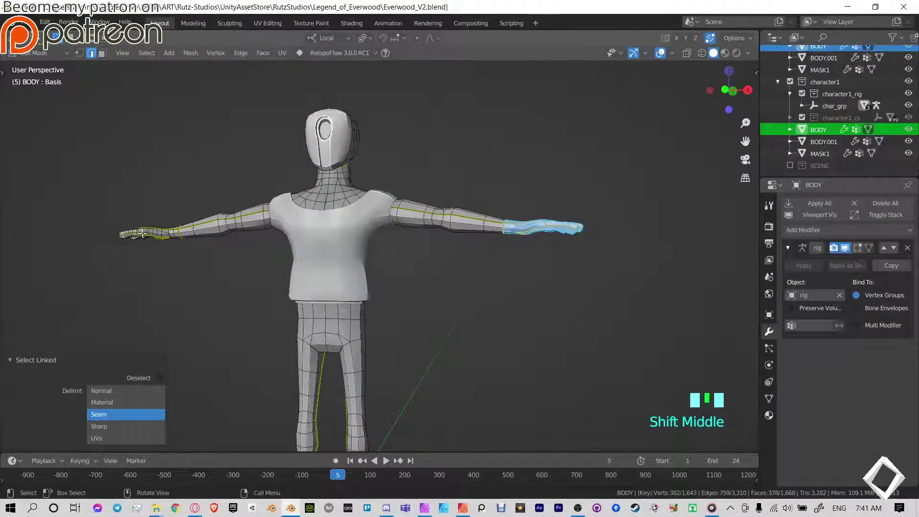
{"action": "key", "text": "l"}
{"action": "key", "text": "p"}
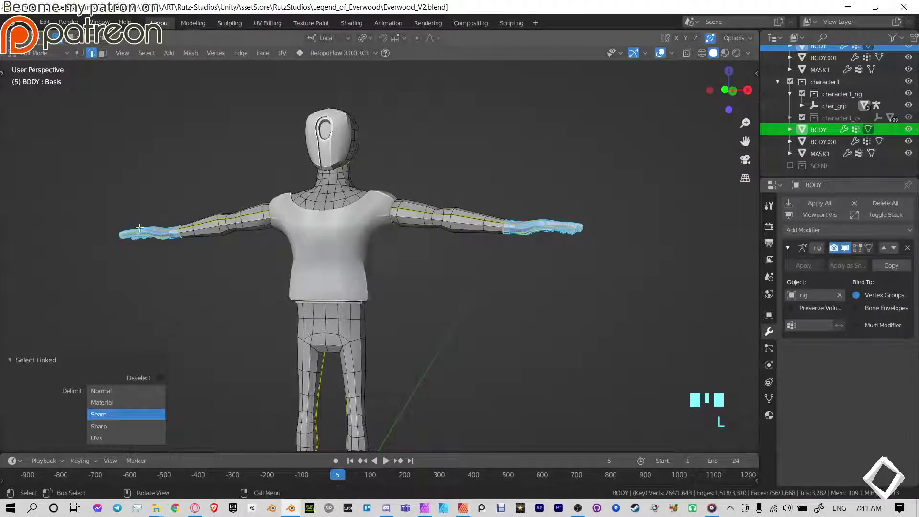
{"action": "key", "text": "p"}
{"action": "left_click", "coordinate": [140, 226]}
{"action": "middle_click_drag", "start_coordinate": [454, 225], "coordinate": [510, 232]}
- Leave Edit Mode of the body and select the separated hands object
{"action": "right_click", "coordinate": [543, 249]}
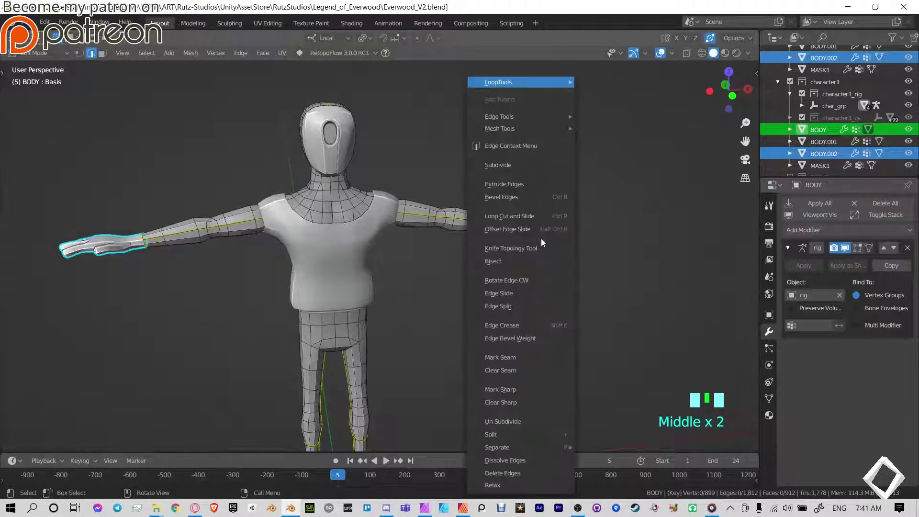
{"action": "key", "text": "Tab"}
{"action": "left_click", "coordinate": [521, 257]}
{"action": "left_click", "coordinate": [530, 225]}
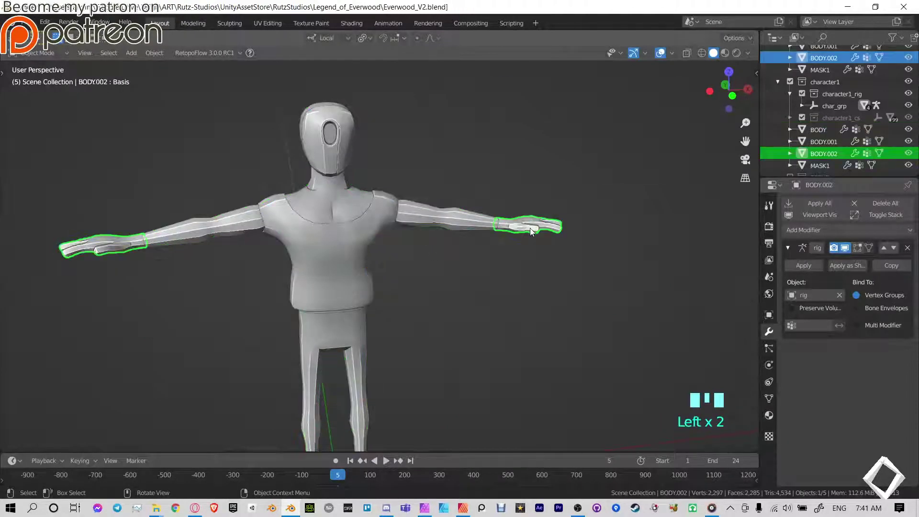
{"action": "middle_click_drag", "start_coordinate": [531, 228], "coordinate": [502, 246]}
{"action": "key", "text": "g"}
{"action": "right_click", "coordinate": [542, 237]}
{"action": "key", "text": "g"}
{"action": "right_click", "coordinate": [510, 263]}
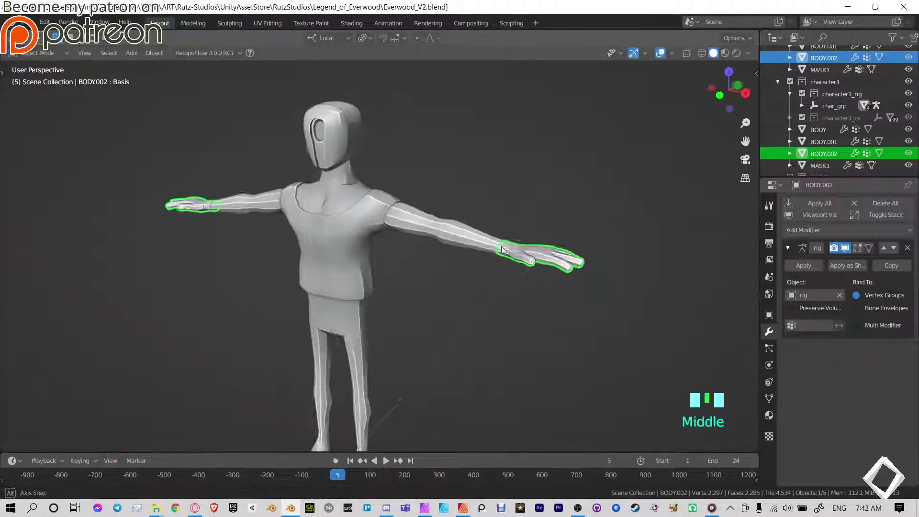
- Duplicate the separated hands object in place to serve as the base for gloves
{"action": "scroll", "coordinate": [508, 245], "scroll_direction": "up", "scroll_amount": 3}
{"action": "middle_click_drag", "start_coordinate": [646, 245], "coordinate": [551, 188], "text": "shift"}
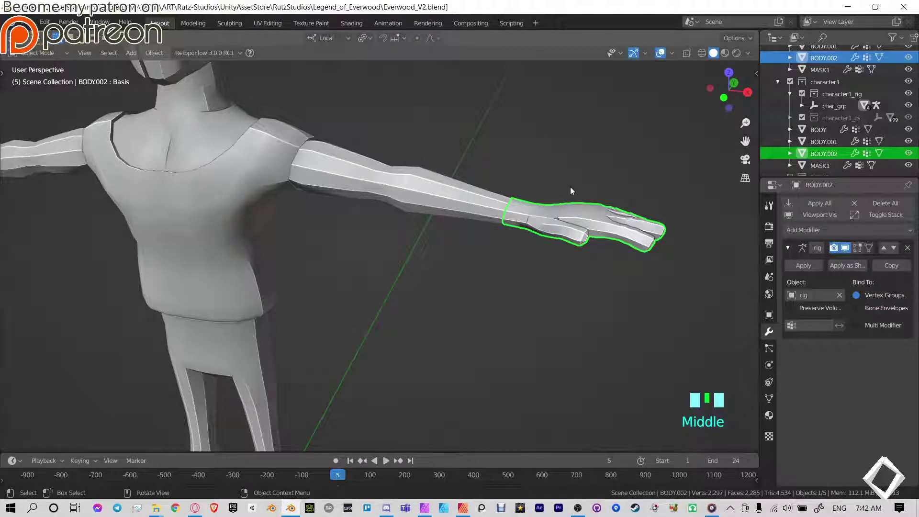
{"action": "key", "text": "shift+d"}
{"action": "right_click", "coordinate": [561, 157]}
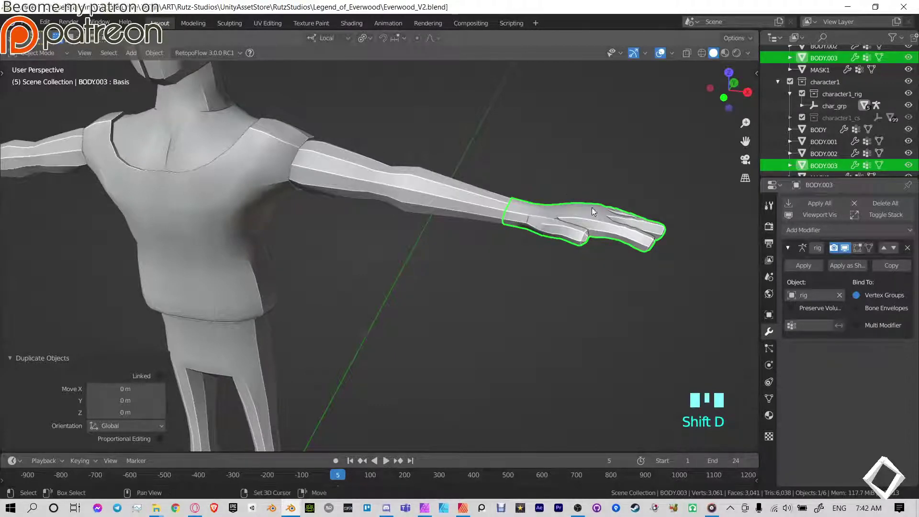
{"action": "middle_click_drag", "start_coordinate": [592, 208], "coordinate": [433, 258]}
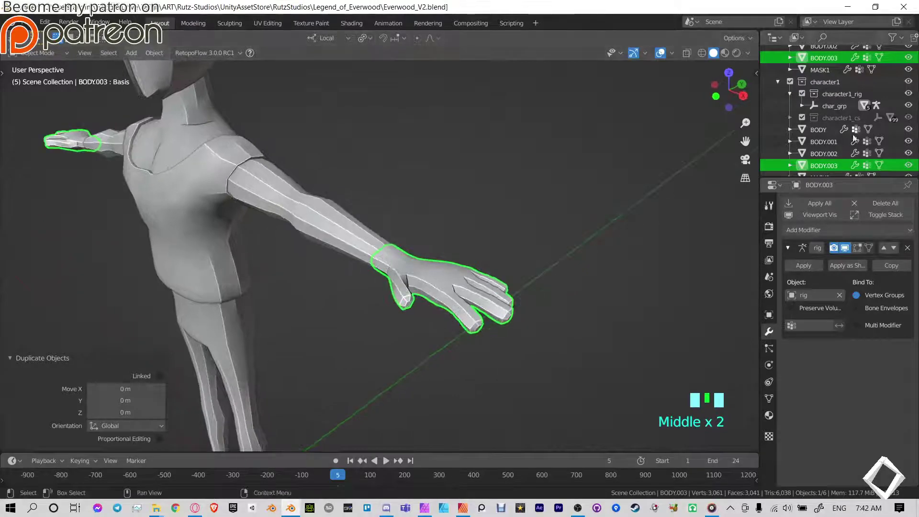
- Select the duplicated hands object, BODY.003, and rename it GLOVES1
{"action": "scroll", "coordinate": [855, 139], "scroll_direction": "down", "scroll_amount": 2}
{"action": "left_click", "coordinate": [808, 144]}
{"action": "key", "text": "g"}
{"action": "right_click", "coordinate": [478, 247]}
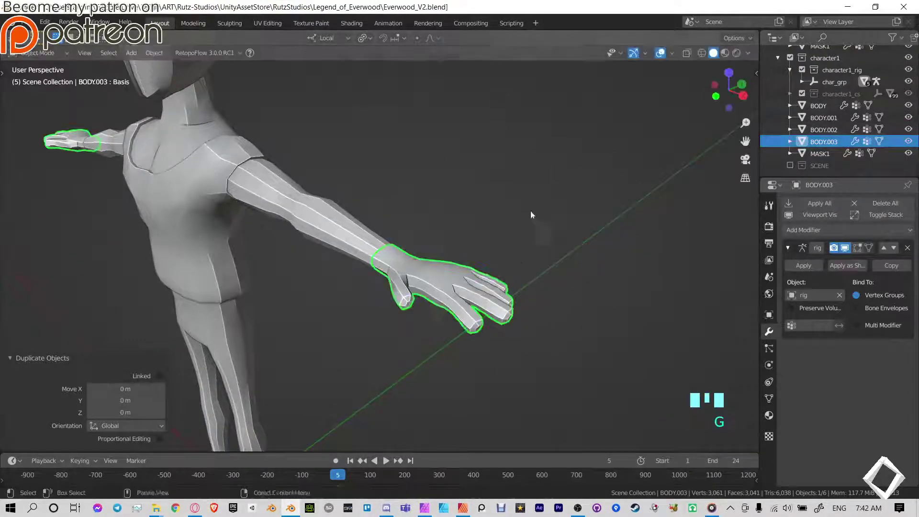
{"action": "left_click", "coordinate": [841, 142]}
{"action": "double_click", "coordinate": [837, 142]}
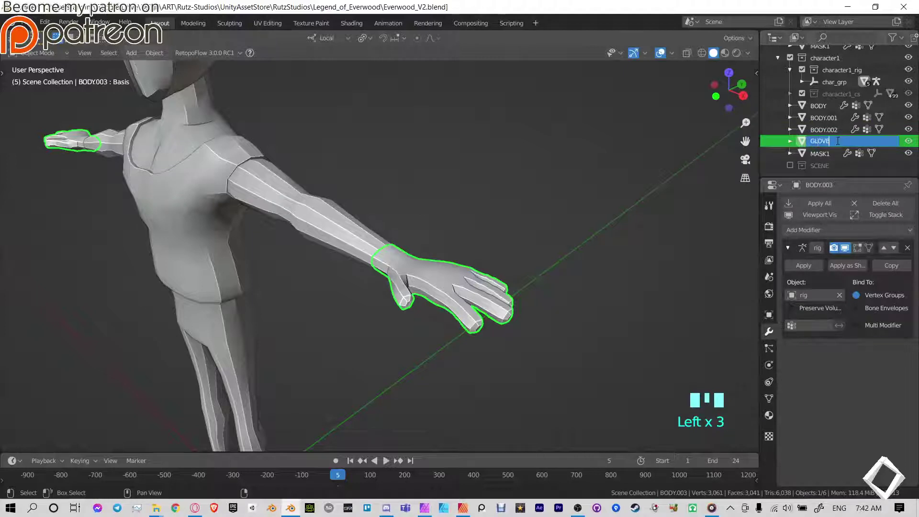
{"action": "type", "text": "GLOVES1"}
{"action": "key", "text": "Return"}
- Select the original separated hands object, BODY.002, and rename it HANDS
{"action": "left_click", "coordinate": [837, 132]}
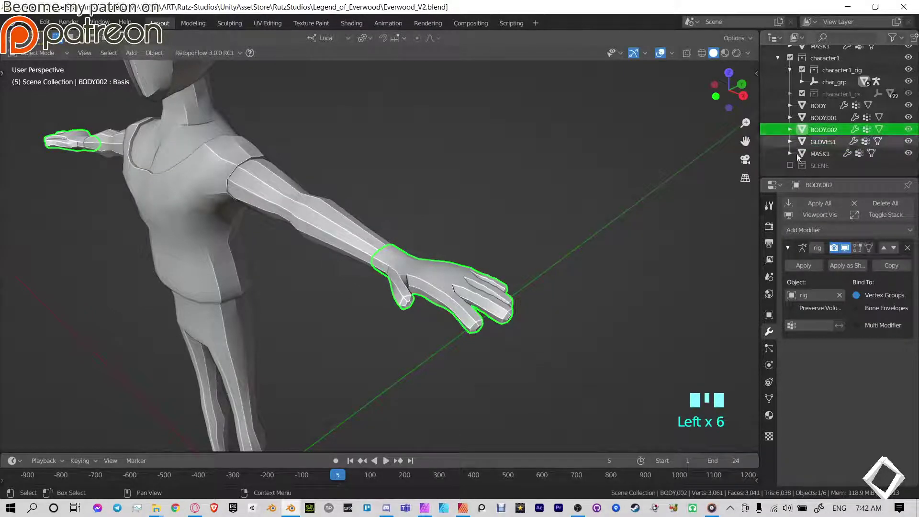
{"action": "key", "text": "g"}
{"action": "right_click", "coordinate": [508, 208]}
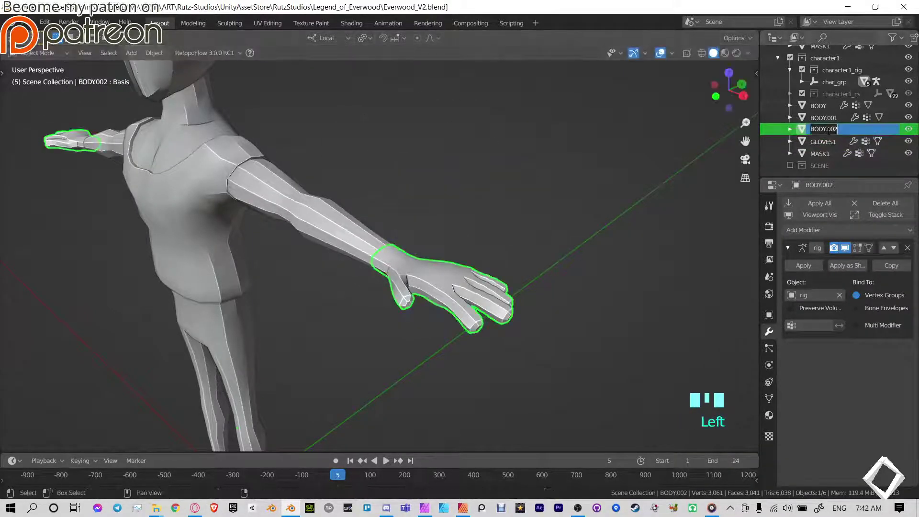
{"action": "left_click", "coordinate": [829, 130]}
{"action": "type", "text": "HANDS"}
{"action": "key", "text": "Return"}
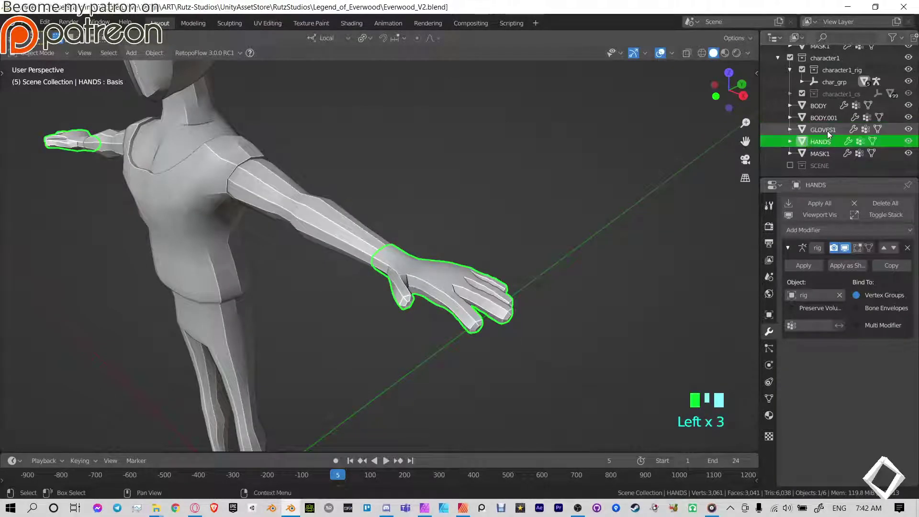
- Rename the shirt object, BODY.001, as SHIRT1
{"action": "double_click", "coordinate": [833, 119]}
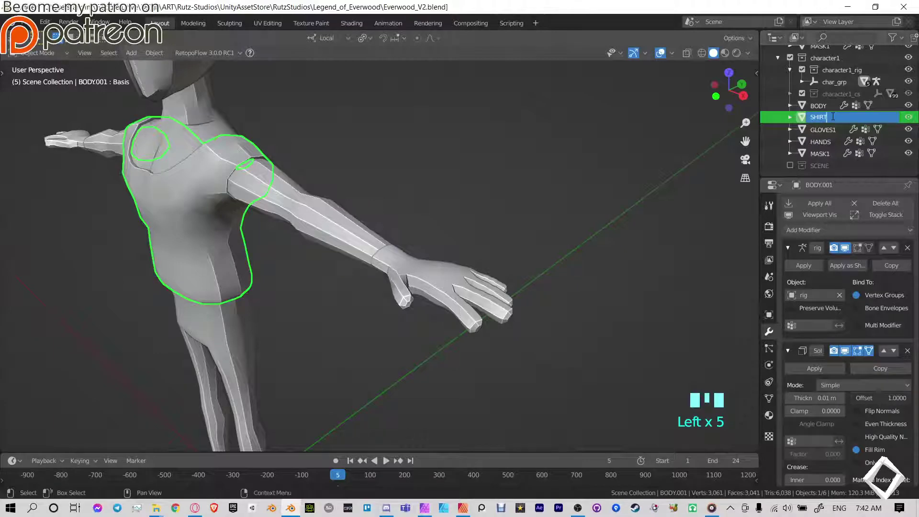
{"action": "type", "text": "SHIRT1"}
{"action": "key", "text": "Return"}
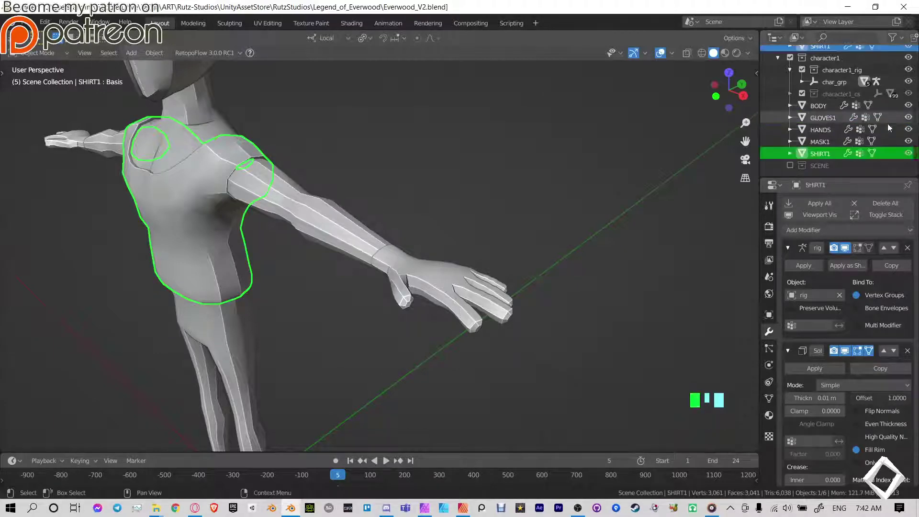
- Select the gloves on the character and enlarge the Outliner area to list more objects
{"action": "middle_click_drag", "start_coordinate": [525, 216], "coordinate": [558, 150]}
{"action": "left_click", "coordinate": [713, 145]}
{"action": "middle_click_drag", "start_coordinate": [712, 145], "coordinate": [525, 238]}
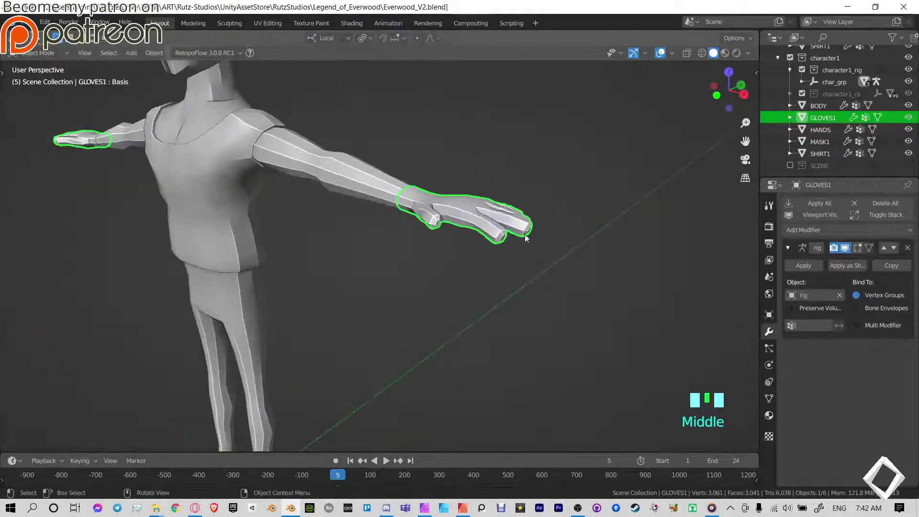
{"action": "middle_click_drag", "start_coordinate": [455, 204], "coordinate": [387, 216], "text": "shift"}
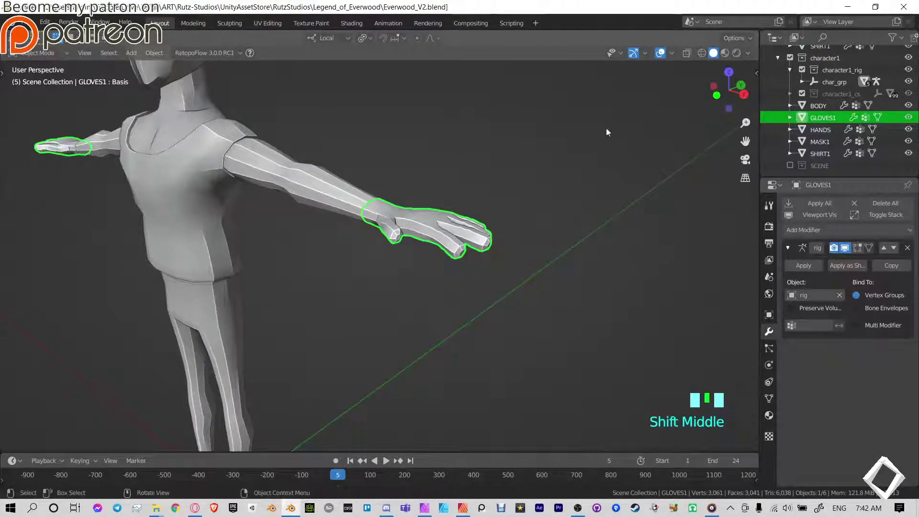
{"action": "left_click_drag", "start_coordinate": [822, 177], "coordinate": [822, 231]}
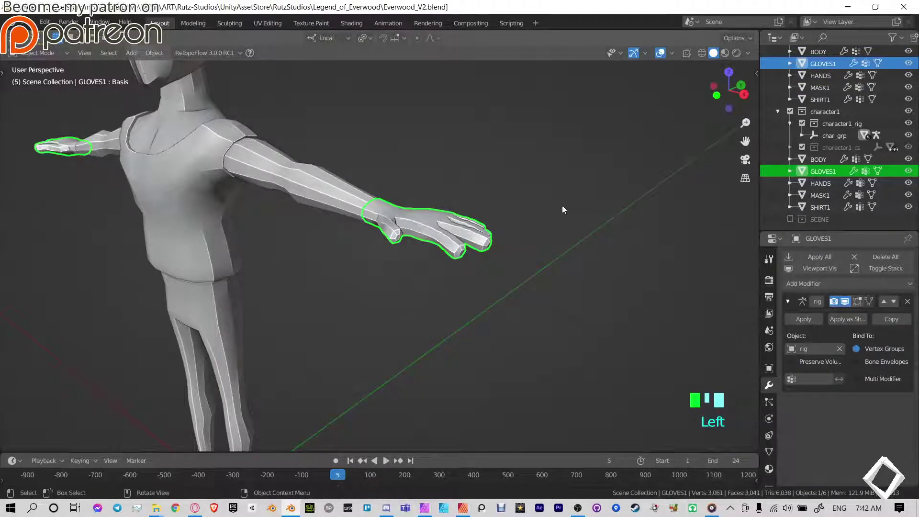
{"action": "mouse_move", "coordinate": [563, 209]}
{"action": "middle_mouse_down"}
{"action": "mouse_move", "coordinate": [505, 217]}
{"action": "mouse_move", "coordinate": [562, 210]}
{"action": "middle_mouse_up"}
{"action": "middle_click_drag", "start_coordinate": [467, 211], "coordinate": [454, 221], "text": "shift"}
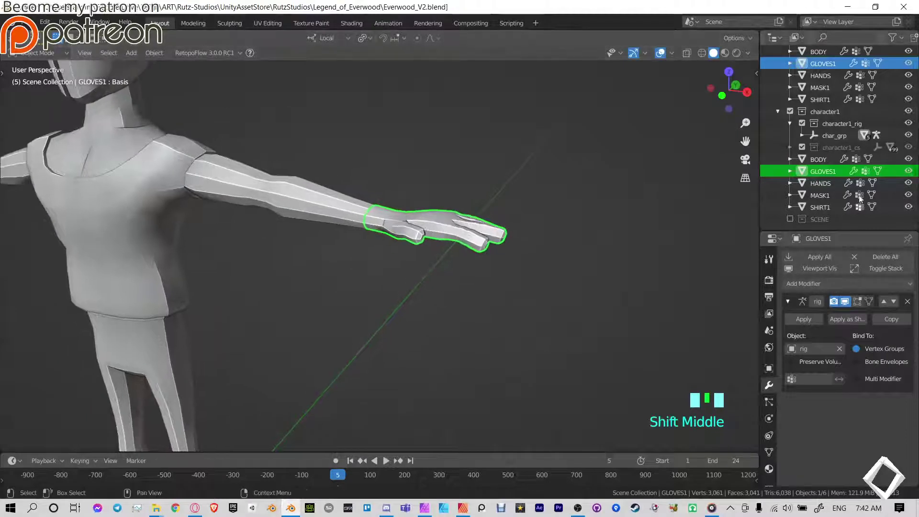
- Collapse the character1 collection and create a new collection named HAND in the scene
{"action": "left_click", "coordinate": [778, 112]}
{"action": "right_click", "coordinate": [792, 174]}
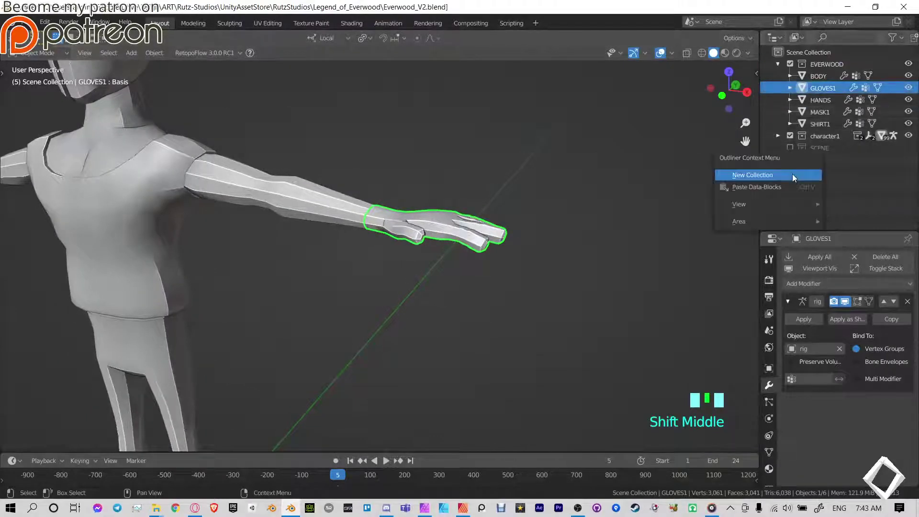
{"action": "left_click", "coordinate": [789, 174]}
{"action": "double_click", "coordinate": [821, 160]}
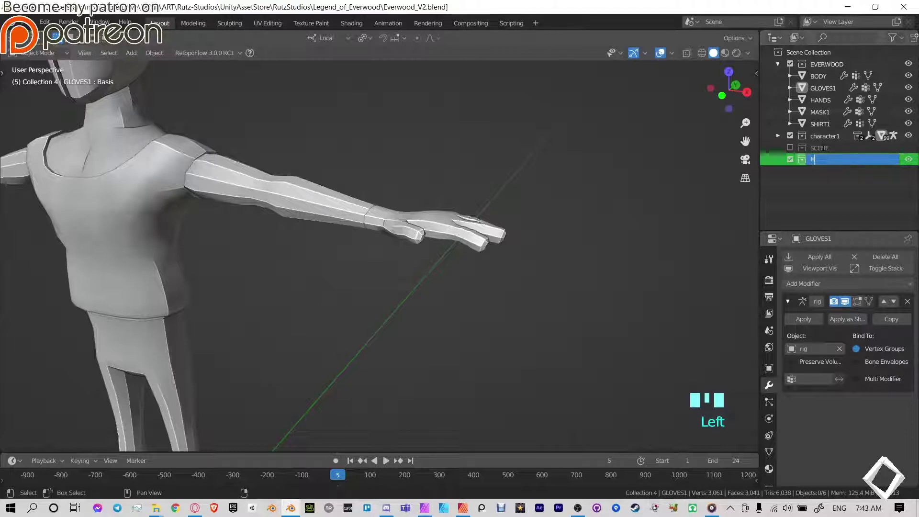
{"action": "type", "text": "HAND"}
{"action": "key", "text": "Return"}
- Move the GLOVES1 and HANDS objects into the HAND collection
{"action": "left_click", "coordinate": [822, 88]}
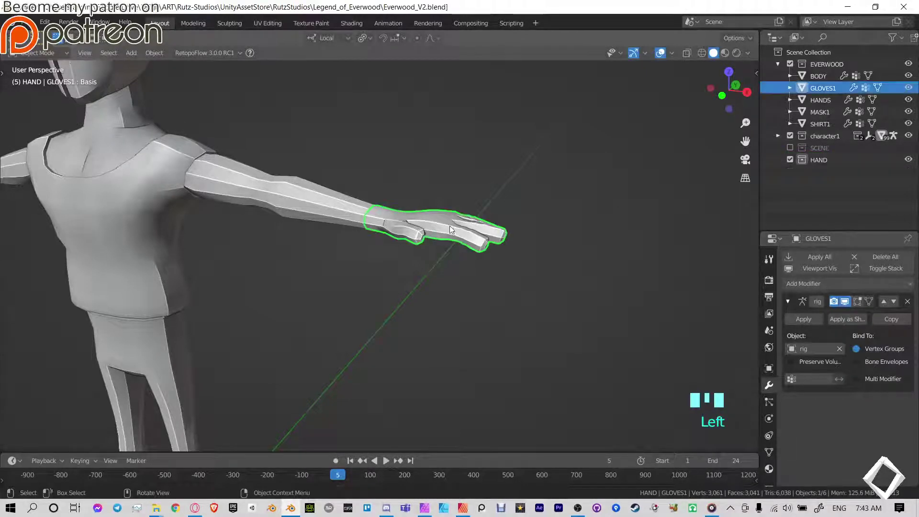
{"action": "key", "text": "m"}
{"action": "left_click", "coordinate": [447, 277]}
{"action": "left_click", "coordinate": [447, 239]}
{"action": "key", "text": "m"}
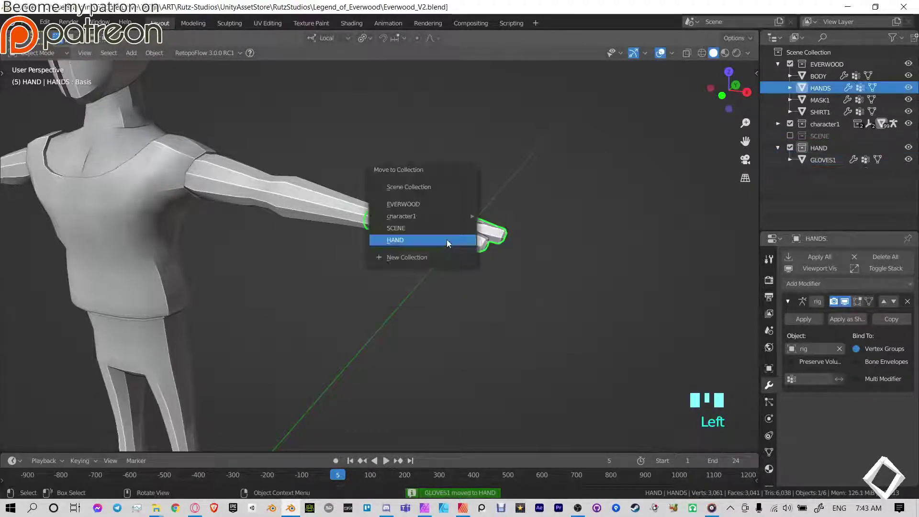
{"action": "left_click", "coordinate": [446, 239]}
- Toggle the HAND collection off and on to check which character parts it contains
{"action": "left_click", "coordinate": [790, 136]}
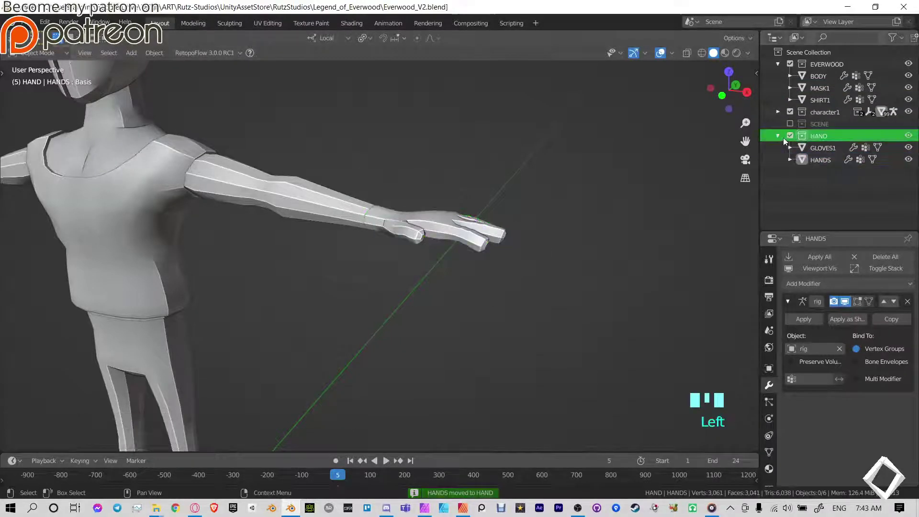
{"action": "left_click", "coordinate": [790, 136]}
{"action": "left_click", "coordinate": [778, 136]}
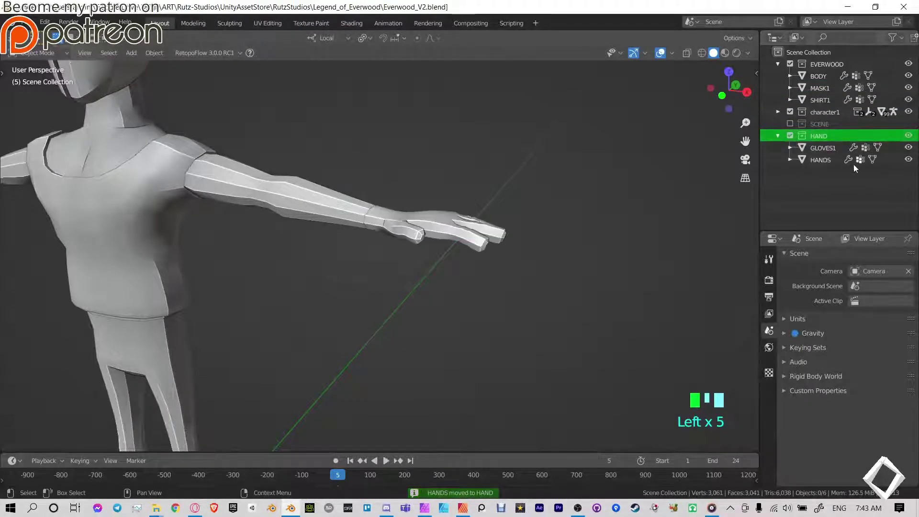
{"action": "left_click_drag", "start_coordinate": [811, 156], "coordinate": [815, 147]}
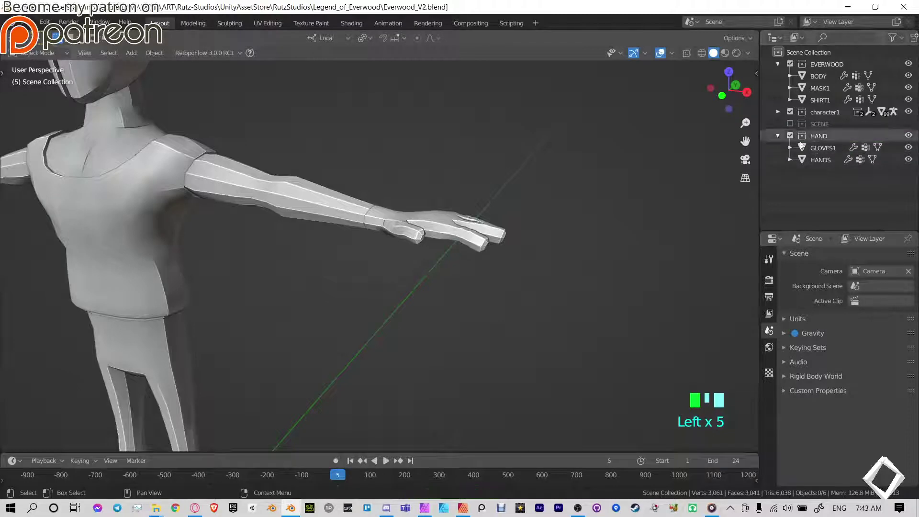
{"action": "middle_click_drag", "start_coordinate": [452, 244], "coordinate": [523, 223]}
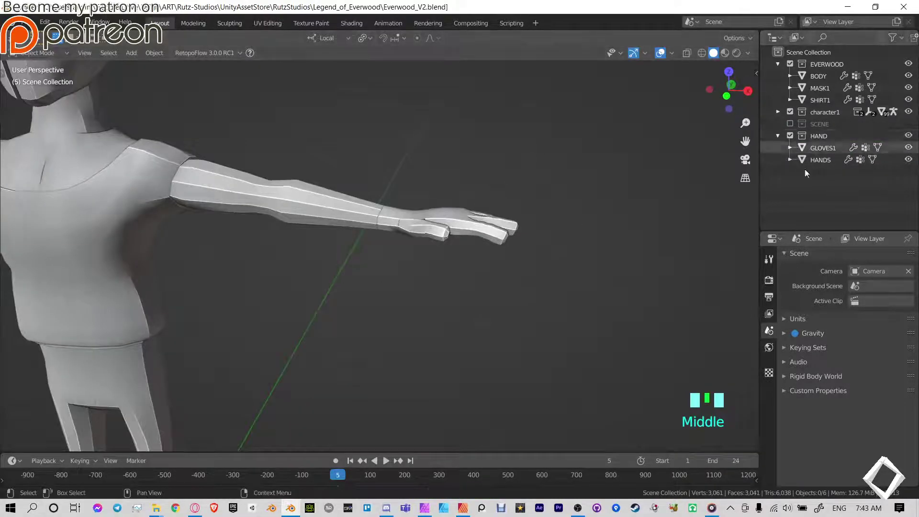
{"action": "middle_click_drag", "start_coordinate": [501, 159], "coordinate": [485, 171]}
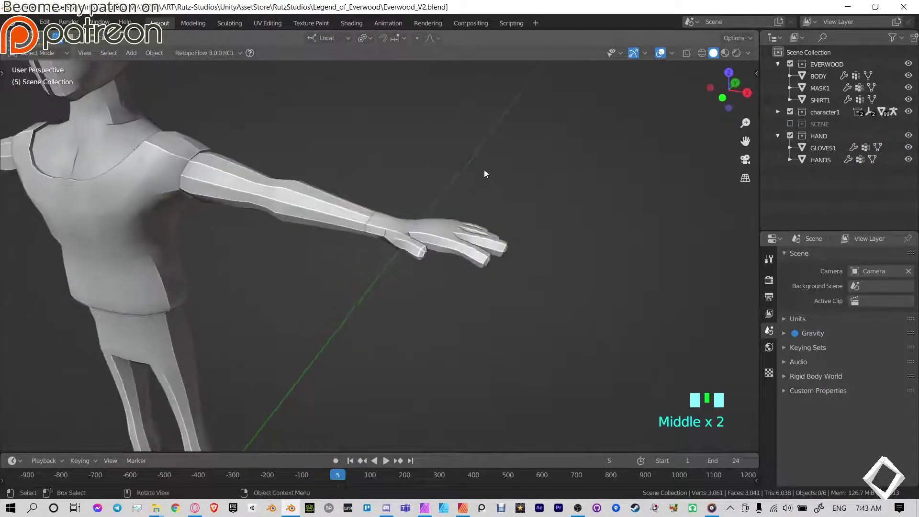
- Select the GLOVES1 object and inspect its wrist and hand mesh in Edit Mode before returning to Object Mode
{"action": "left_click", "coordinate": [458, 226]}
{"action": "left_click", "coordinate": [823, 152]}
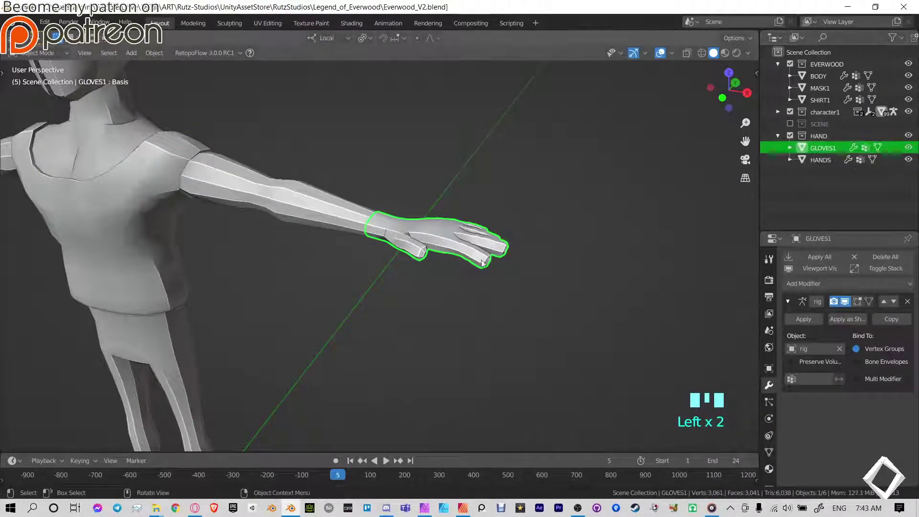
{"action": "scroll", "coordinate": [478, 223], "scroll_direction": "up", "scroll_amount": 2}
{"action": "middle_click_drag", "start_coordinate": [479, 223], "coordinate": [460, 225], "text": "shift"}
{"action": "key", "text": "Tab"}
{"action": "scroll", "coordinate": [389, 244], "scroll_direction": "up", "scroll_amount": 1}
{"action": "middle_click_drag", "start_coordinate": [389, 206], "coordinate": [402, 230], "text": "shift"}
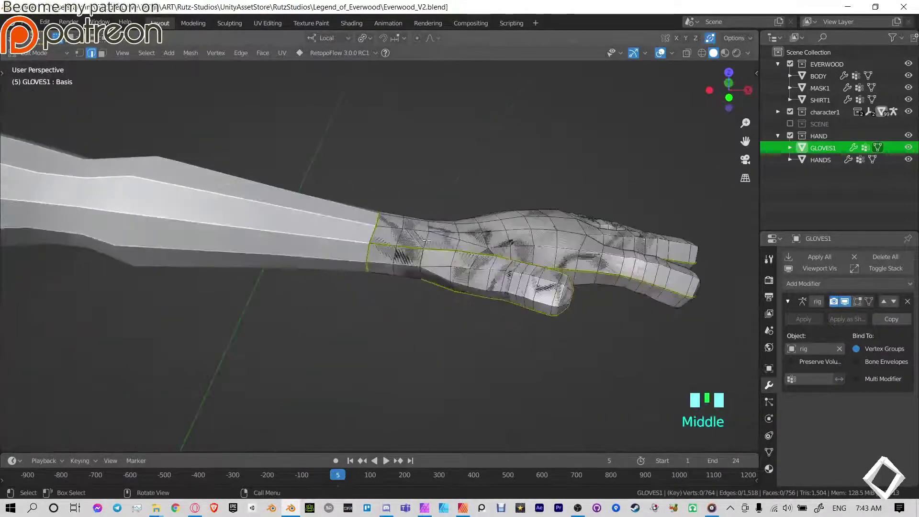
{"action": "key", "text": "Tab"}
- Add a Solidify modifier to the gloves and set its offset to 1
{"action": "left_click", "coordinate": [815, 283]}
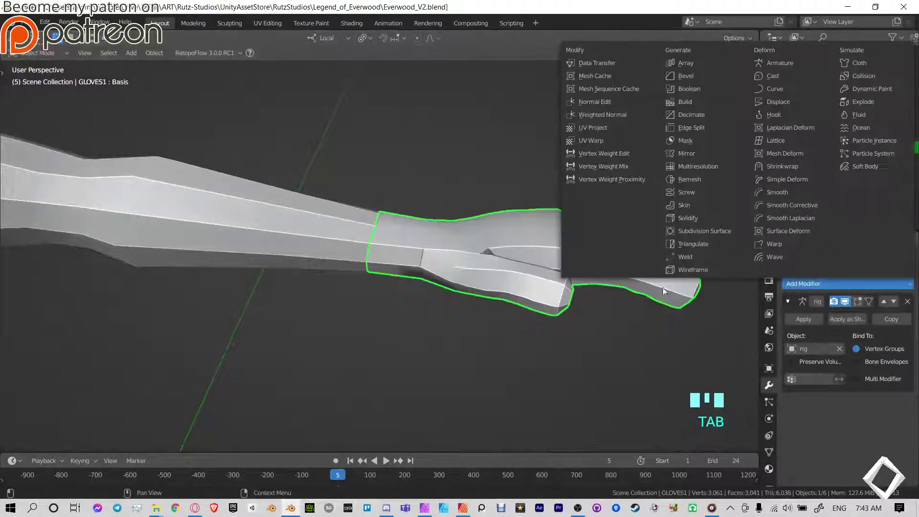
{"action": "left_click", "coordinate": [696, 219]}
{"action": "scroll", "coordinate": [843, 419], "scroll_direction": "down", "scroll_amount": 7}
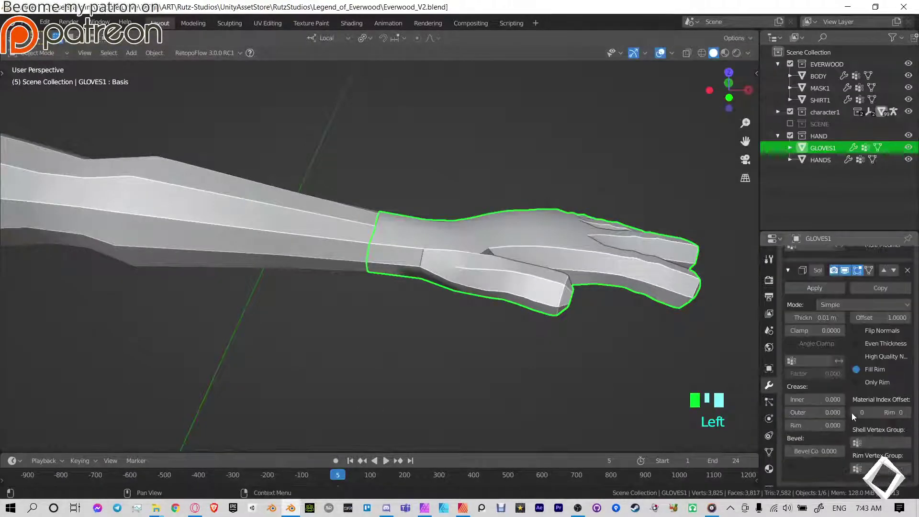
{"action": "left_click_drag", "start_coordinate": [865, 317], "coordinate": [910, 317]}
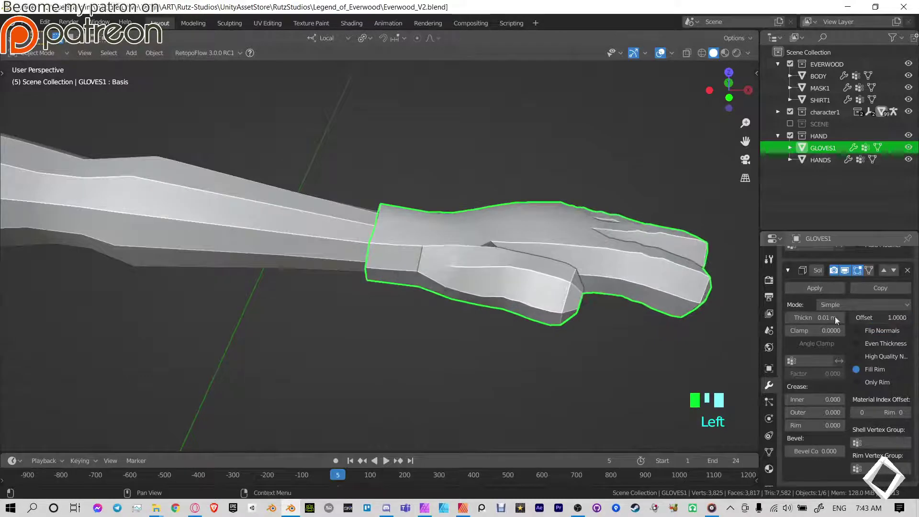
- Hide the HANDS object and examine the thickened gloves and their wrist opening up close
{"action": "middle_click_drag", "start_coordinate": [560, 250], "coordinate": [484, 297]}
{"action": "left_click", "coordinate": [909, 160]}
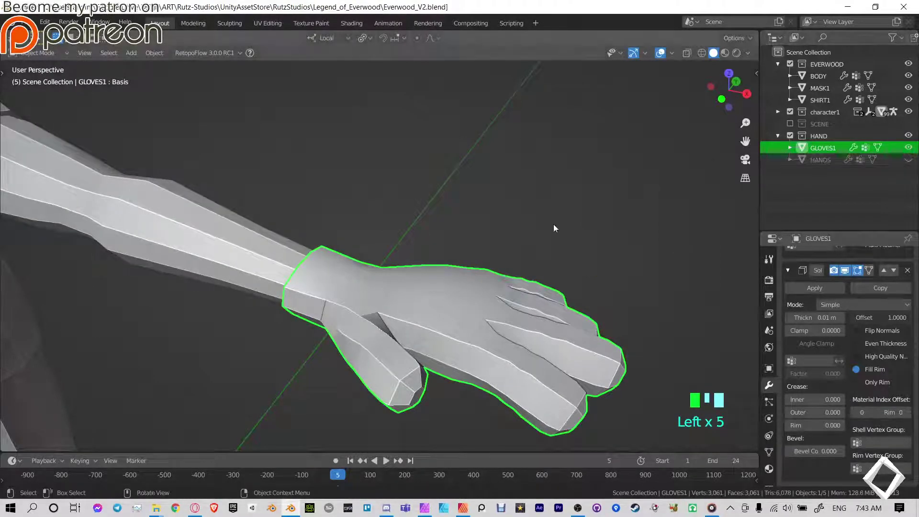
{"action": "middle_click_drag", "start_coordinate": [554, 224], "coordinate": [559, 235]}
{"action": "scroll", "coordinate": [449, 294], "scroll_direction": "down", "scroll_amount": 1}
{"action": "scroll", "coordinate": [449, 294], "scroll_direction": "down", "scroll_amount": 4}
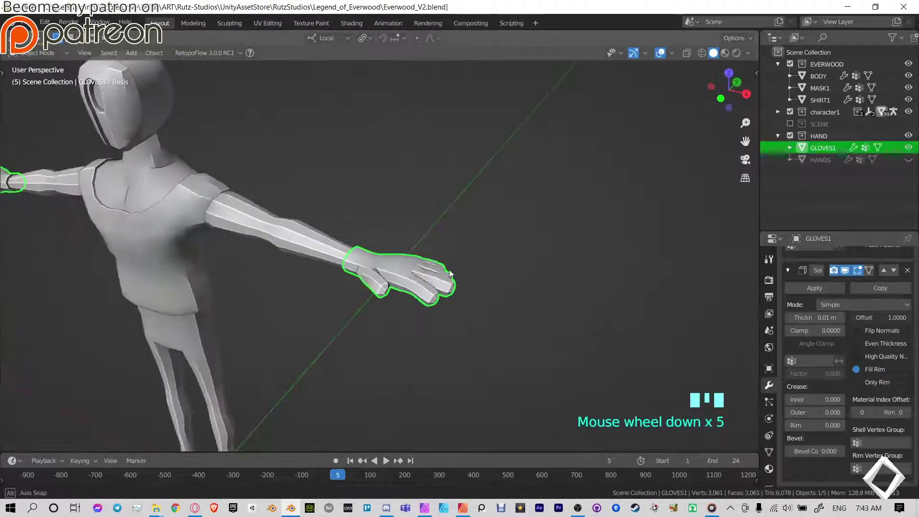
{"action": "middle_click_drag", "start_coordinate": [449, 294], "coordinate": [561, 321]}
{"action": "scroll", "coordinate": [469, 246], "scroll_direction": "up", "scroll_amount": 1}
{"action": "scroll", "coordinate": [495, 283], "scroll_direction": "up", "scroll_amount": 3}
{"action": "middle_click_drag", "start_coordinate": [495, 286], "coordinate": [489, 308], "text": "shift"}
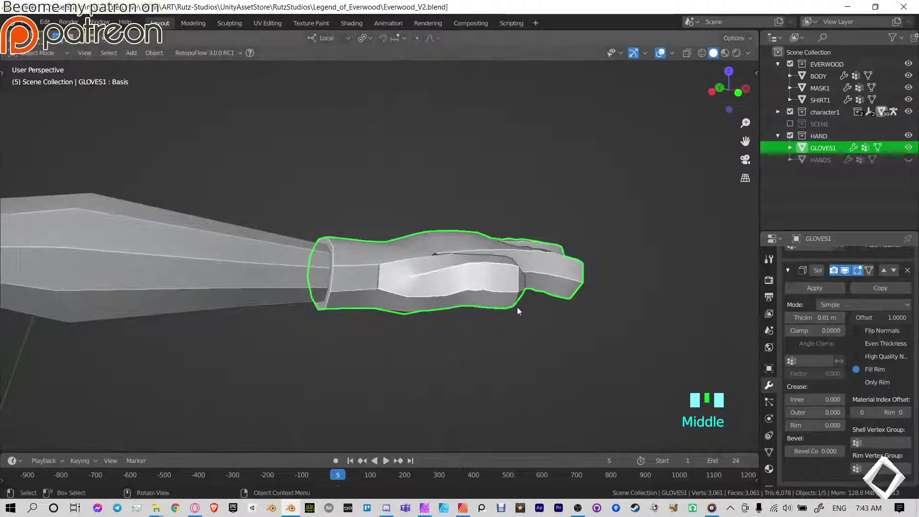
{"action": "scroll", "coordinate": [531, 299], "scroll_direction": "up", "scroll_amount": 4}
{"action": "middle_click_drag", "start_coordinate": [620, 332], "coordinate": [573, 321]}
{"action": "scroll", "coordinate": [374, 240], "scroll_direction": "down", "scroll_amount": 2}
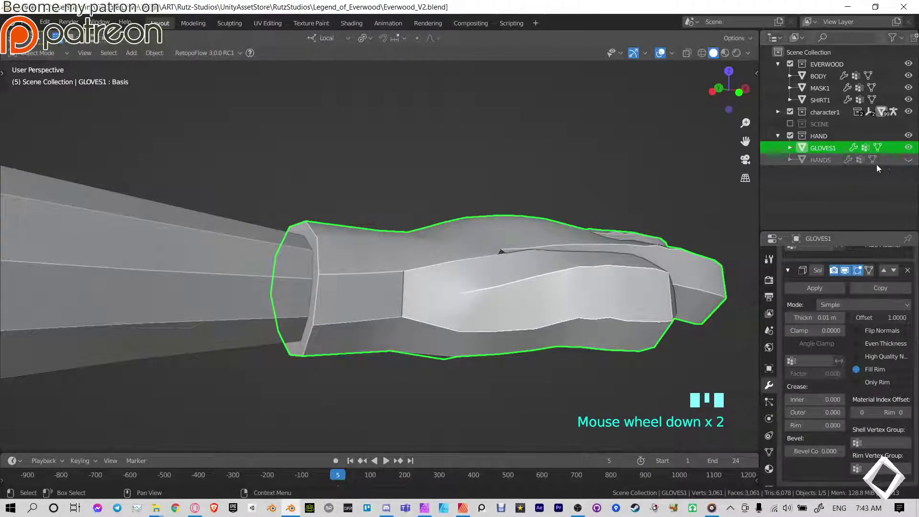
- Unhide the HANDS object and set the gloves' Solidify thickness to 0.005 m
{"action": "left_click", "coordinate": [912, 160]}
{"action": "left_click", "coordinate": [911, 160]}
{"action": "left_click", "coordinate": [911, 161]}
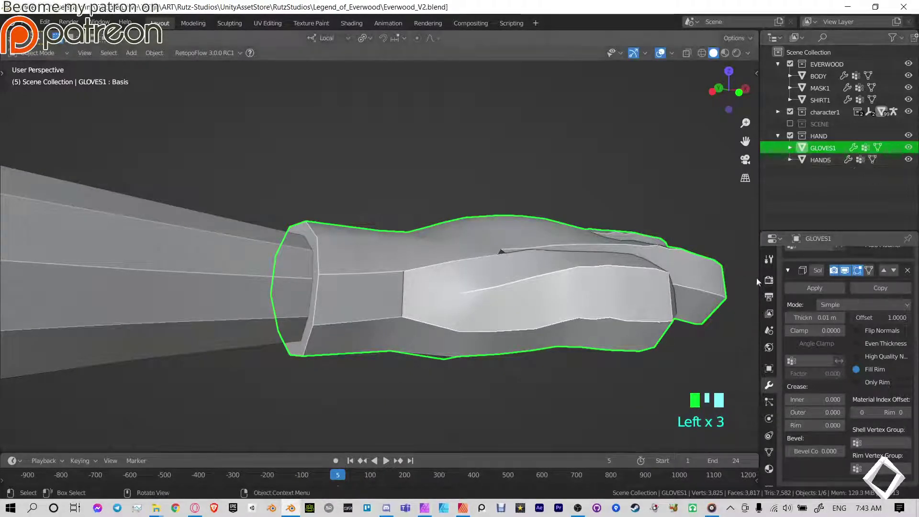
{"action": "left_click", "coordinate": [791, 319]}
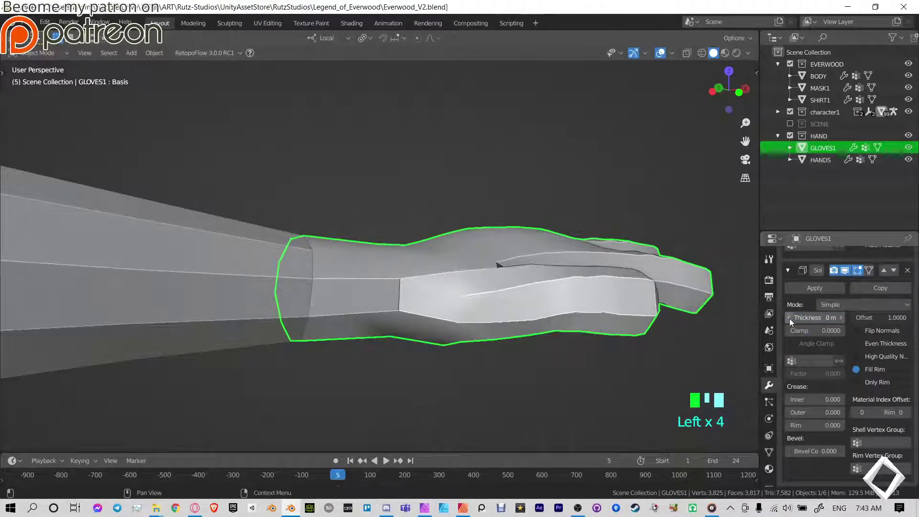
{"action": "left_click", "coordinate": [808, 318]}
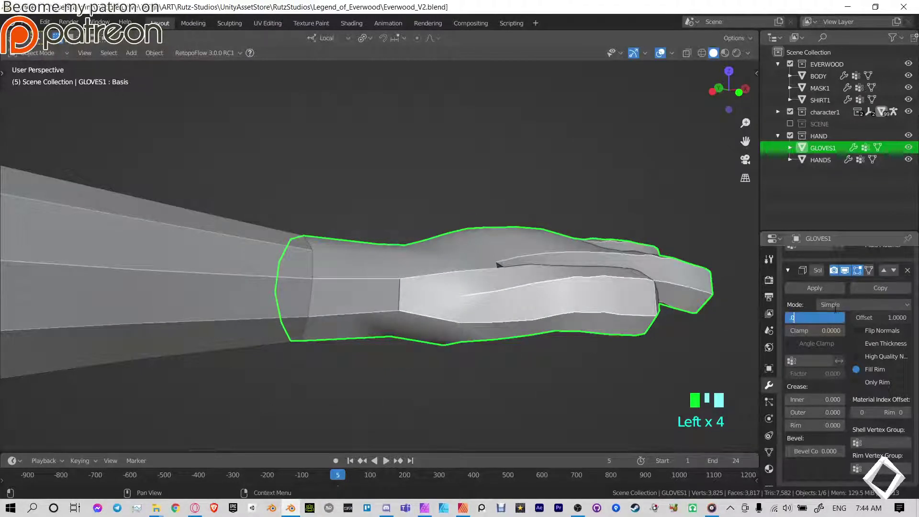
{"action": "type", "text": ".005"}
{"action": "key", "text": "KP_Enter"}
- Separate the ring of faces at the glove's wrist into its own object and return to Object Mode
{"action": "middle_click_drag", "start_coordinate": [358, 175], "coordinate": [400, 211]}
{"action": "key", "text": "Tab"}
{"action": "left_click", "coordinate": [870, 271]}
{"action": "key", "text": "3"}
{"action": "left_click", "coordinate": [357, 247], "text": "alt"}
{"action": "key", "text": "p"}
{"action": "left_click", "coordinate": [400, 211]}
{"action": "key", "text": "Tab"}
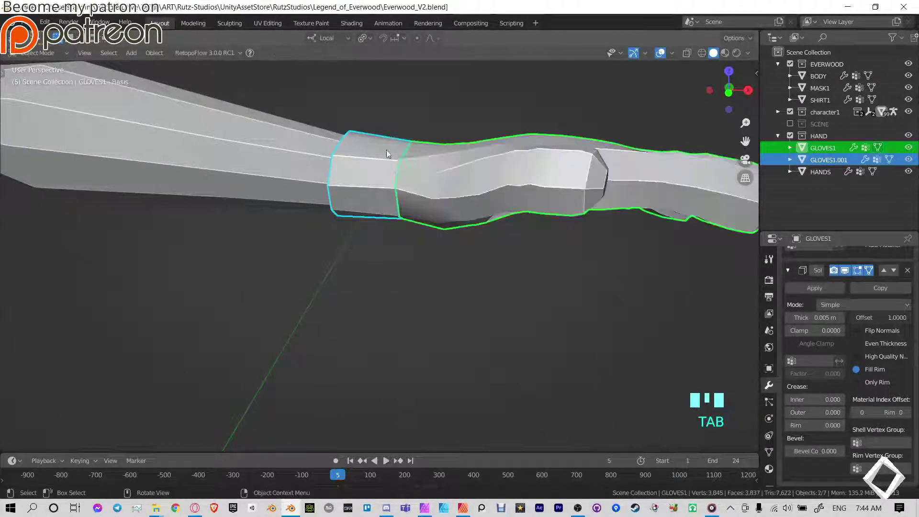
- Increase the Solidify thickness of the separated wrist ring so it forms a chunky cuff around the glove
{"action": "left_click", "coordinate": [394, 206]}
{"action": "left_click", "coordinate": [841, 317]}
{"action": "left_click", "coordinate": [841, 317]}
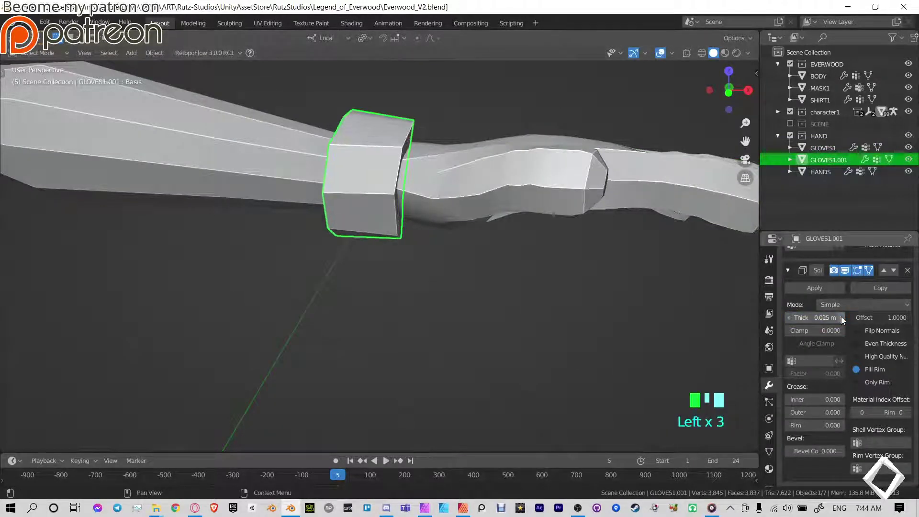
{"action": "left_click", "coordinate": [790, 317]}
{"action": "middle_click_drag", "start_coordinate": [551, 91], "coordinate": [546, 115]}
{"action": "left_click", "coordinate": [454, 118]}
- Edit GLOVES1 and add a centred loop cut in the faces just below the cuff
{"action": "middle_click_drag", "start_coordinate": [546, 115], "coordinate": [458, 255], "text": "shift"}
{"action": "scroll", "coordinate": [458, 254], "scroll_direction": "up", "scroll_amount": 3}
{"action": "middle_click_drag", "start_coordinate": [458, 255], "coordinate": [484, 278]}
{"action": "left_click", "coordinate": [441, 260]}
{"action": "key", "text": "Tab"}
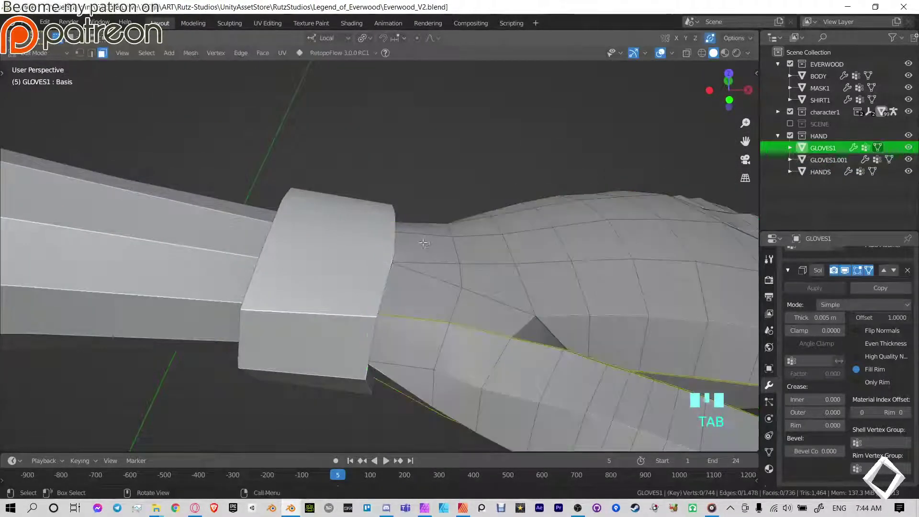
{"action": "key", "text": "ctrl+r"}
{"action": "left_click", "coordinate": [423, 241]}
{"action": "left_click", "coordinate": [423, 242]}
- Extend the new wrist cut with the Knife tool across the faces the loop cut did not reach
{"action": "middle_click_drag", "start_coordinate": [438, 251], "coordinate": [449, 138]}
{"action": "key", "text": "k"}
{"action": "left_click", "coordinate": [426, 103]}
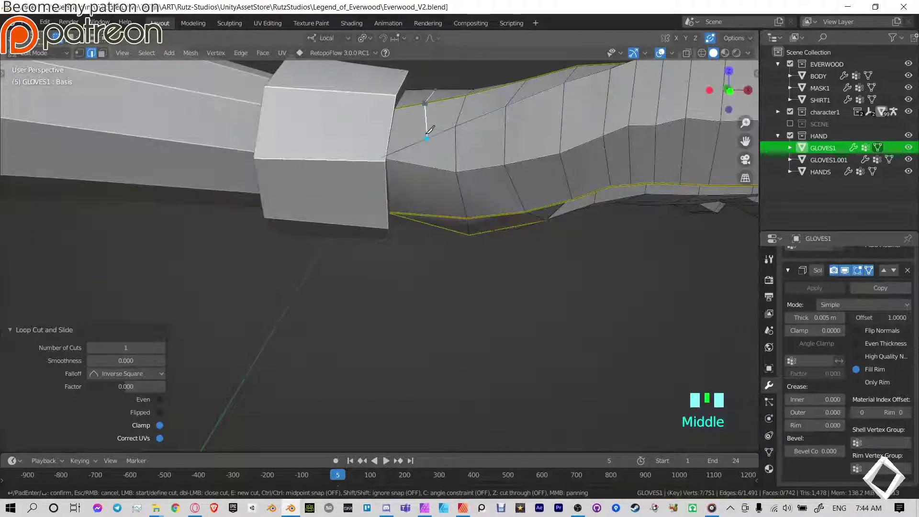
{"action": "middle_click_drag", "start_coordinate": [424, 159], "coordinate": [421, 134]}
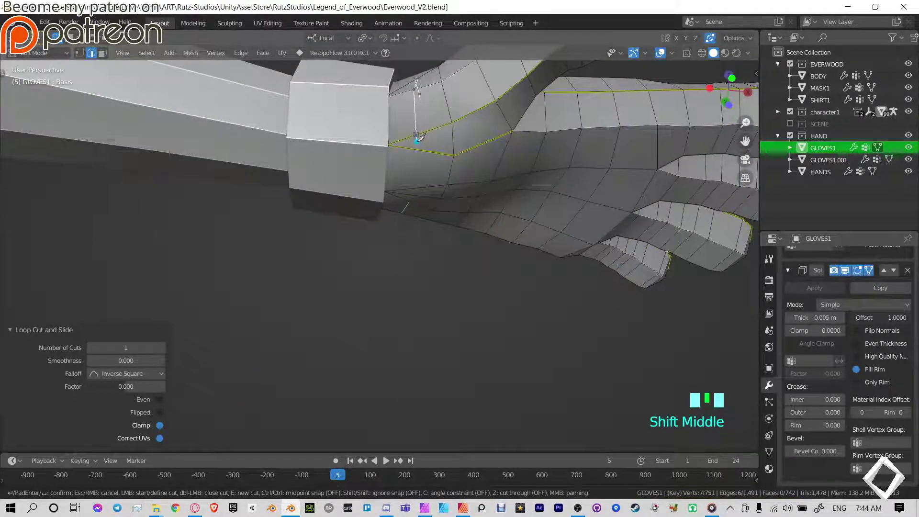
{"action": "left_click", "coordinate": [411, 200]}
{"action": "key", "text": "Return"}
- Dissolve the stray duplicate edge beside the knife cut on the underside of the wrist
{"action": "middle_click_drag", "start_coordinate": [446, 201], "coordinate": [399, 185]}
{"action": "scroll", "coordinate": [419, 126], "scroll_direction": "up", "scroll_amount": 5}
{"action": "left_click", "coordinate": [398, 184]}
{"action": "key", "text": "g"}
{"action": "key", "text": "g"}
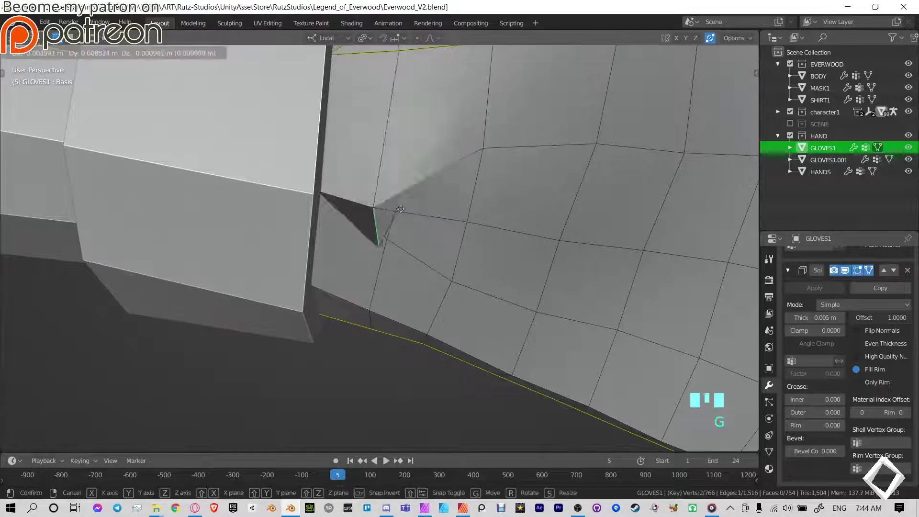
{"action": "right_click", "coordinate": [415, 158]}
{"action": "key", "text": "ctrl+x"}
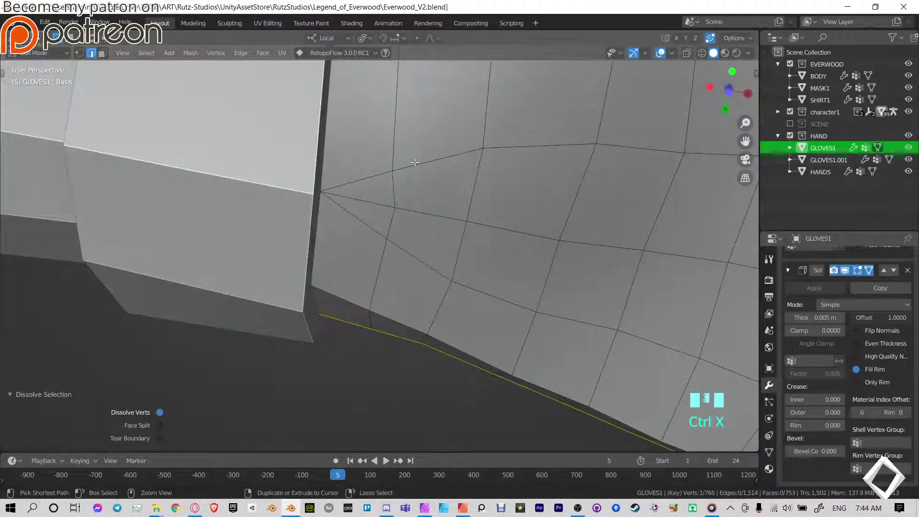
{"action": "left_click", "coordinate": [399, 187]}
{"action": "key", "text": "g"}
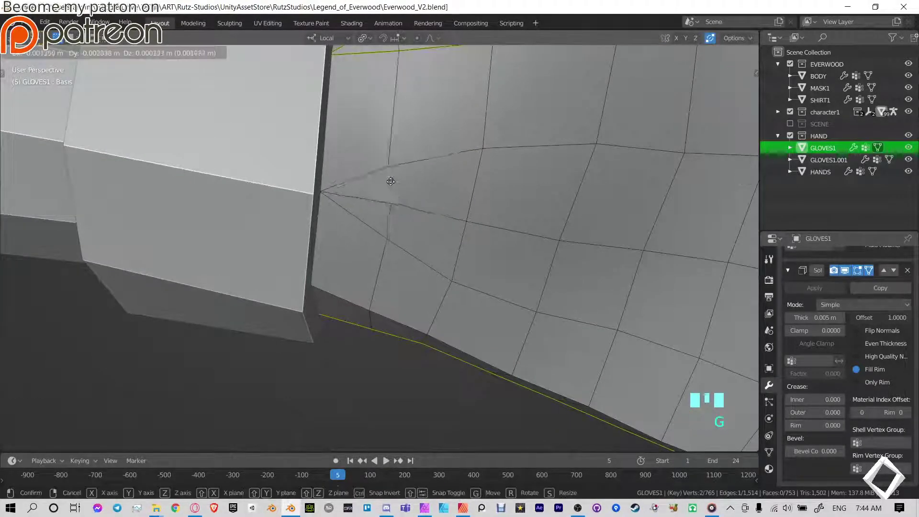
{"action": "right_click", "coordinate": [399, 180]}
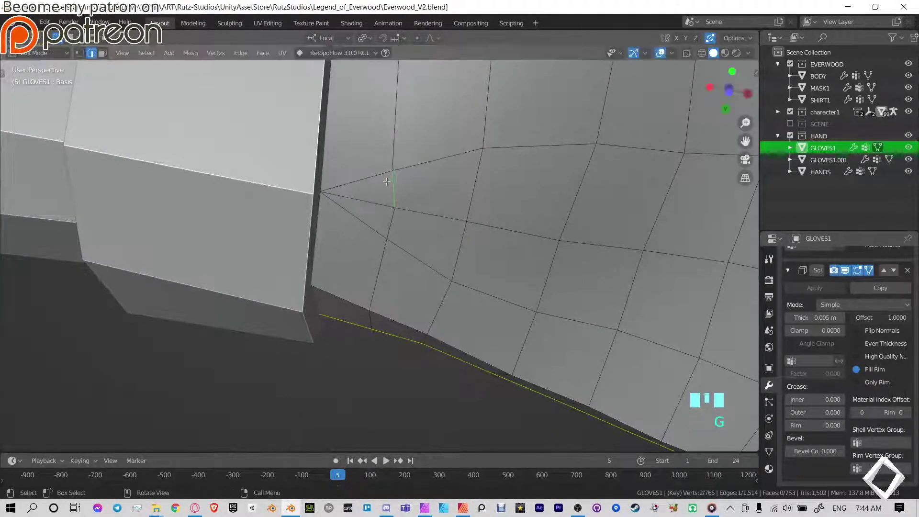
- Select the new wrist edge loop and smooth it with LoopTools Relax
{"action": "left_click", "coordinate": [411, 167], "text": "alt"}
{"action": "left_click", "coordinate": [395, 190], "text": "alt"}
{"action": "key", "text": "n"}
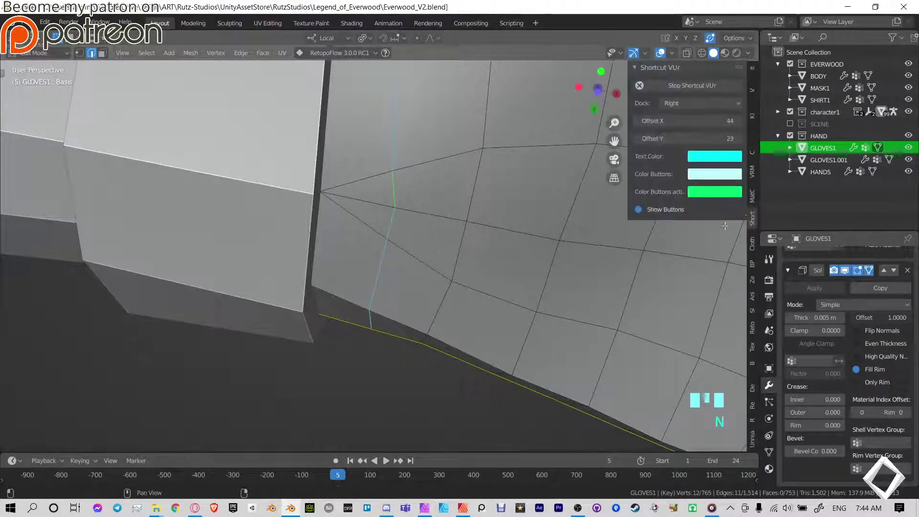
{"action": "left_click", "coordinate": [754, 114]}
{"action": "left_click", "coordinate": [751, 102]}
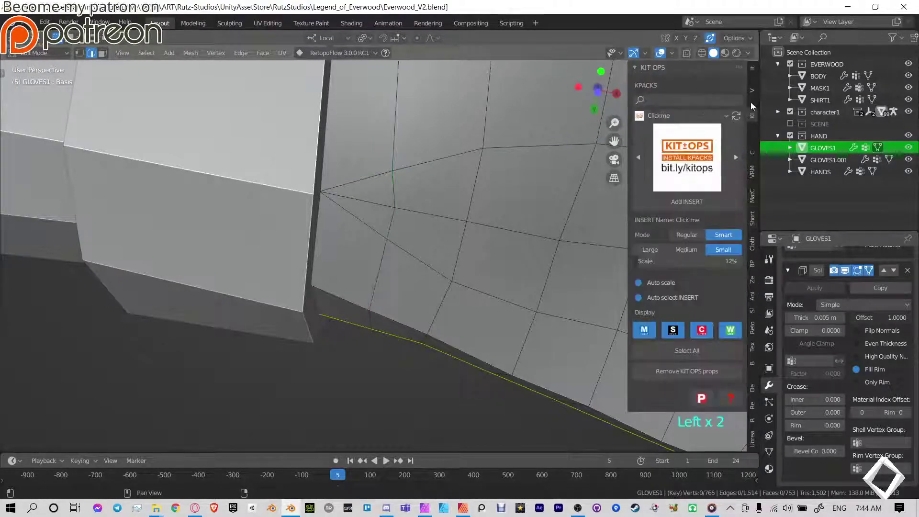
{"action": "left_click", "coordinate": [400, 195], "text": "alt"}
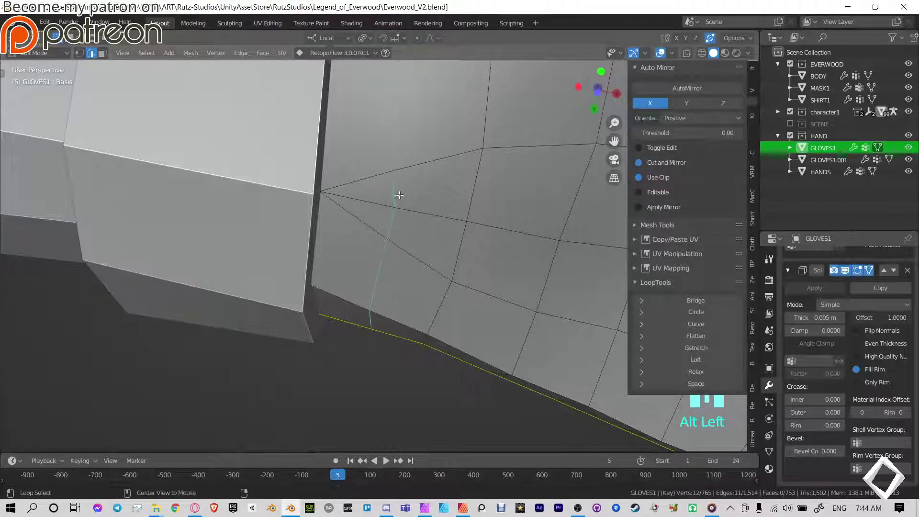
{"action": "left_click", "coordinate": [696, 371]}
- Dissolve the doubled edge on the thumb side of the wrist and relax the selected wrist loop again
{"action": "middle_click_drag", "start_coordinate": [450, 101], "coordinate": [471, 244]}
{"action": "scroll", "coordinate": [418, 227], "scroll_direction": "up", "scroll_amount": 2}
{"action": "left_click", "coordinate": [358, 281]}
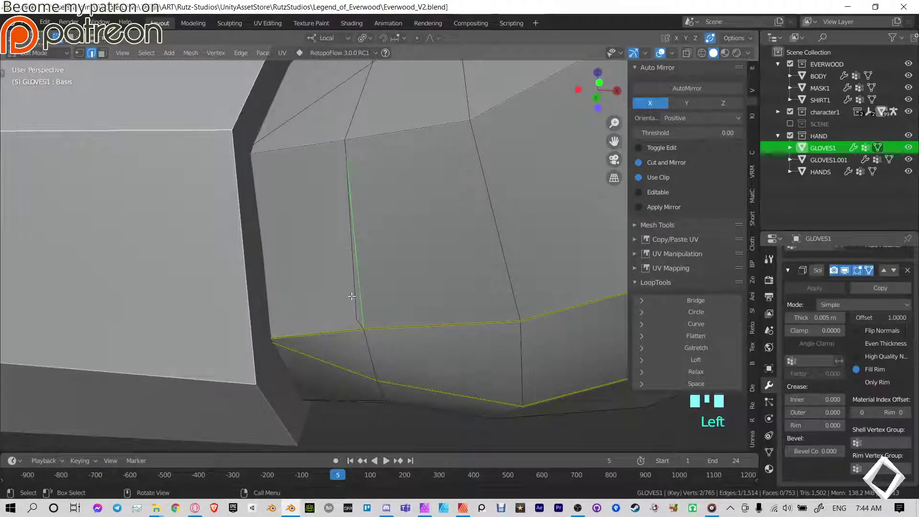
{"action": "left_click", "coordinate": [352, 297]}
{"action": "key", "text": "ctrl+x"}
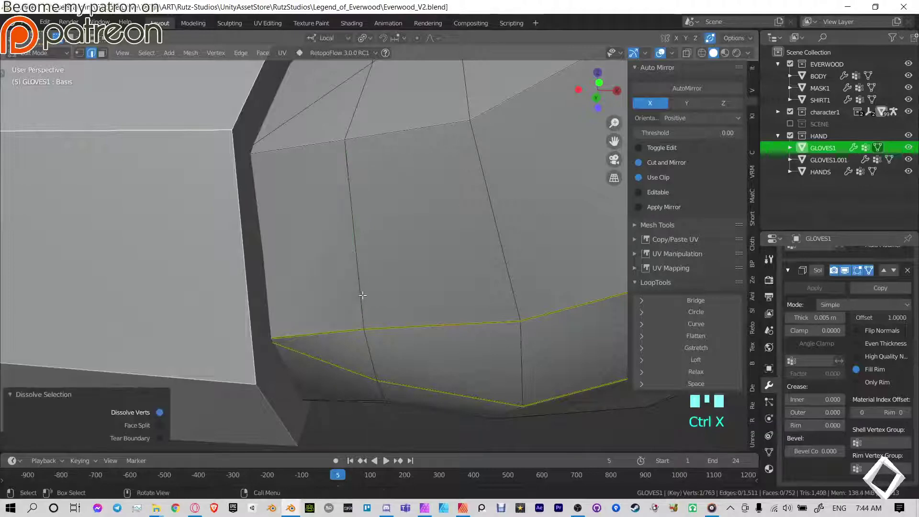
{"action": "left_click", "coordinate": [362, 225], "text": "alt"}
{"action": "scroll", "coordinate": [363, 224], "scroll_direction": "down", "scroll_amount": 4}
{"action": "middle_click_drag", "start_coordinate": [364, 225], "coordinate": [407, 259]}
{"action": "middle_click_drag", "start_coordinate": [479, 261], "coordinate": [378, 285]}
{"action": "left_click", "coordinate": [707, 371]}
- Dissolve the leftover diagonal edge above the thumb and relax the complete loop around the wrist
{"action": "left_click", "coordinate": [416, 279]}
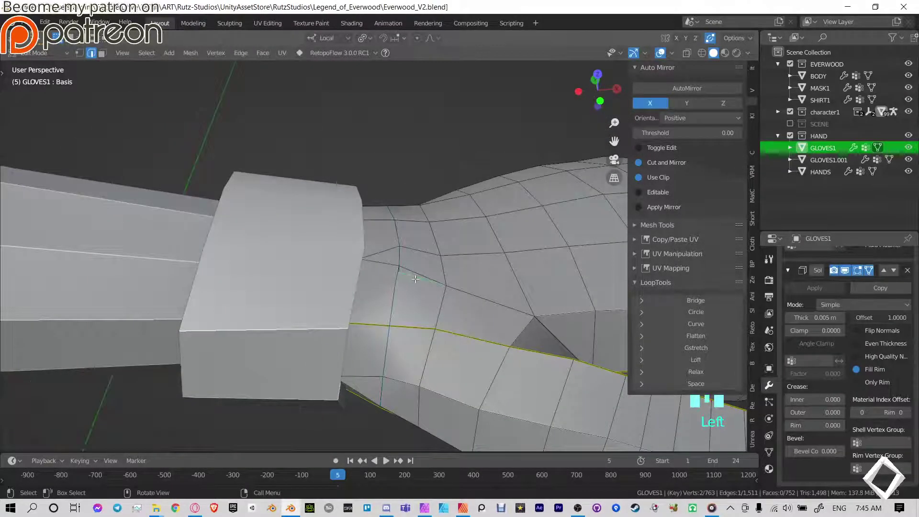
{"action": "key", "text": "ctrl+x"}
{"action": "scroll", "coordinate": [412, 275], "scroll_direction": "down", "scroll_amount": 3}
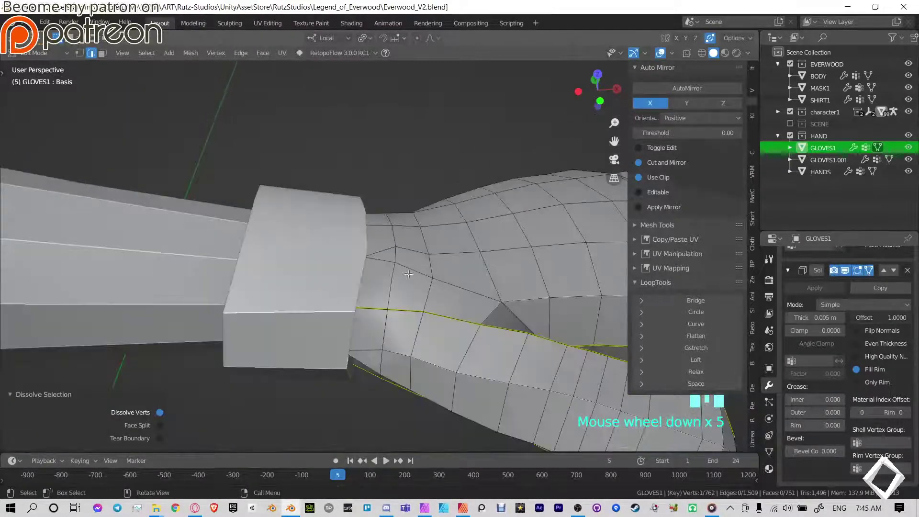
{"action": "left_click", "coordinate": [417, 247], "text": "alt"}
{"action": "middle_click_drag", "start_coordinate": [417, 247], "coordinate": [433, 290]}
{"action": "left_click", "coordinate": [677, 372]}
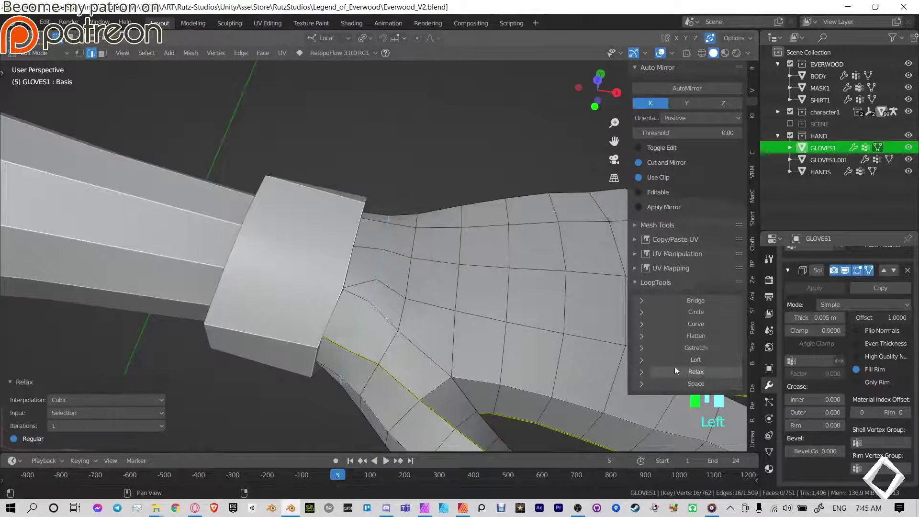
- Add a centred loop cut on the hand side of the relaxed wrist loop
{"action": "middle_click_drag", "start_coordinate": [513, 325], "coordinate": [371, 208]}
{"action": "key", "text": "ctrl+r"}
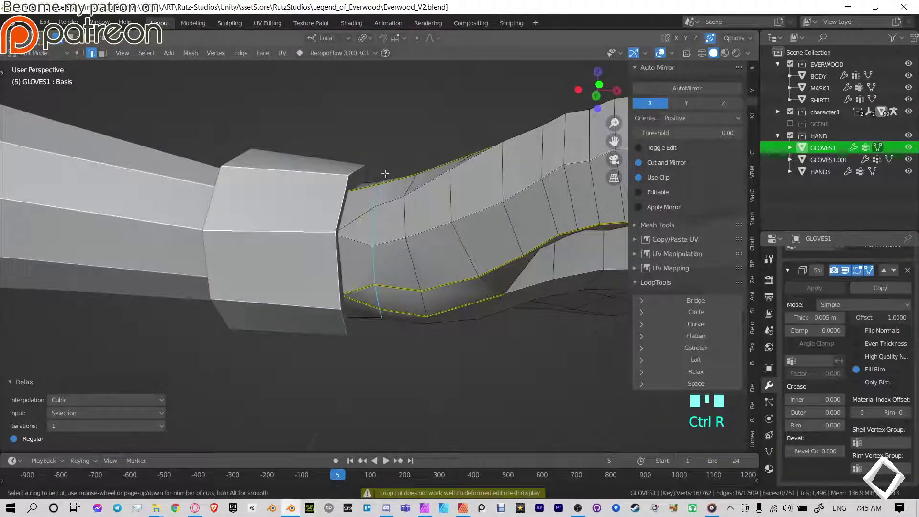
{"action": "right_click", "coordinate": [385, 174]}
{"action": "middle_click_drag", "start_coordinate": [386, 168], "coordinate": [403, 197]}
{"action": "key", "text": "ctrl+r"}
{"action": "left_click", "coordinate": [407, 227]}
{"action": "right_click", "coordinate": [409, 230]}
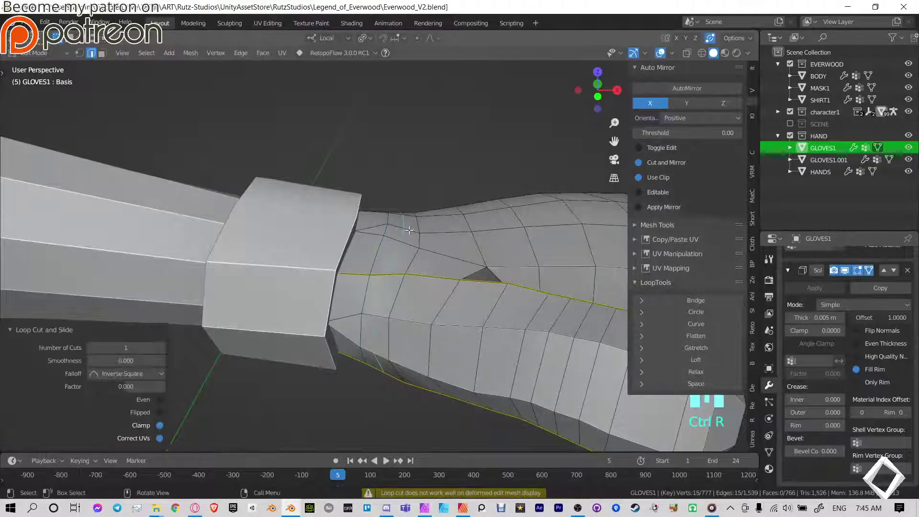
{"action": "middle_click_drag", "start_coordinate": [409, 230], "coordinate": [364, 218]}
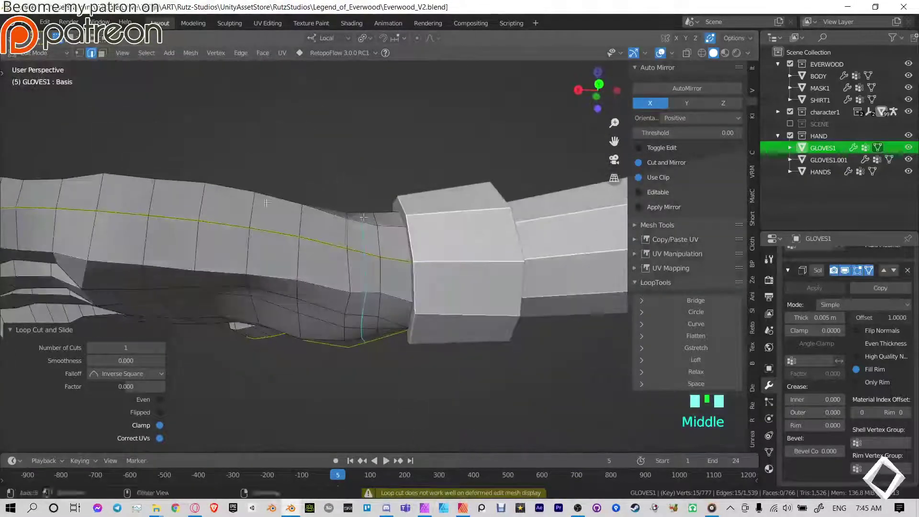
- Slide both wrist edge loops along the glove toward the cuff
{"action": "left_click", "coordinate": [381, 240], "text": "alt"}
{"action": "key", "text": "g"}
{"action": "key", "text": "g"}
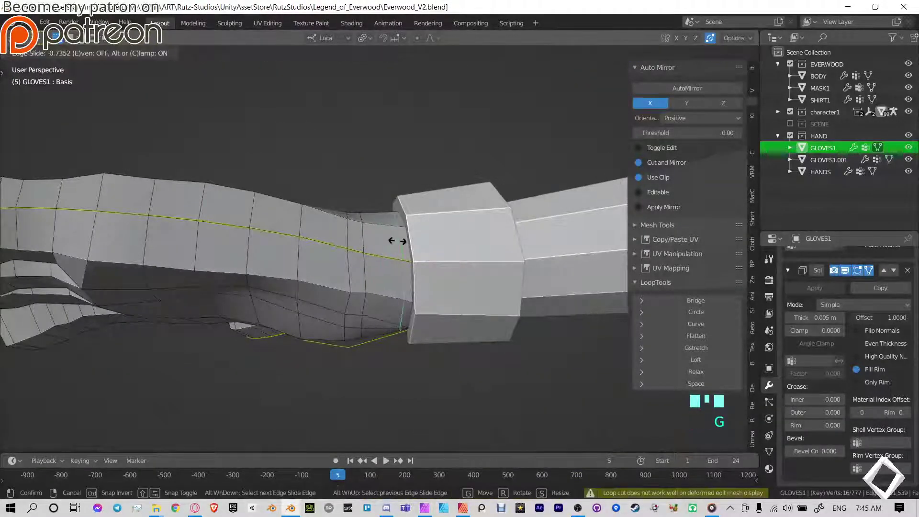
{"action": "left_click", "coordinate": [397, 241]}
{"action": "left_click", "coordinate": [373, 236], "text": "alt"}
{"action": "key", "text": "g"}
{"action": "key", "text": "g"}
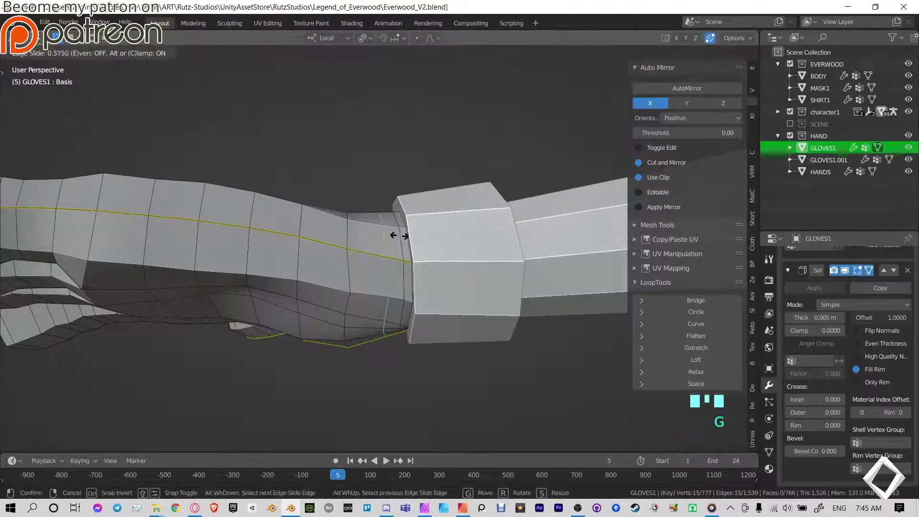
{"action": "left_click", "coordinate": [401, 233]}
- Scale the edge loop next to the cuff up by about 1.15, and add and scale a loop cut in the flared band
{"action": "key", "text": "s"}
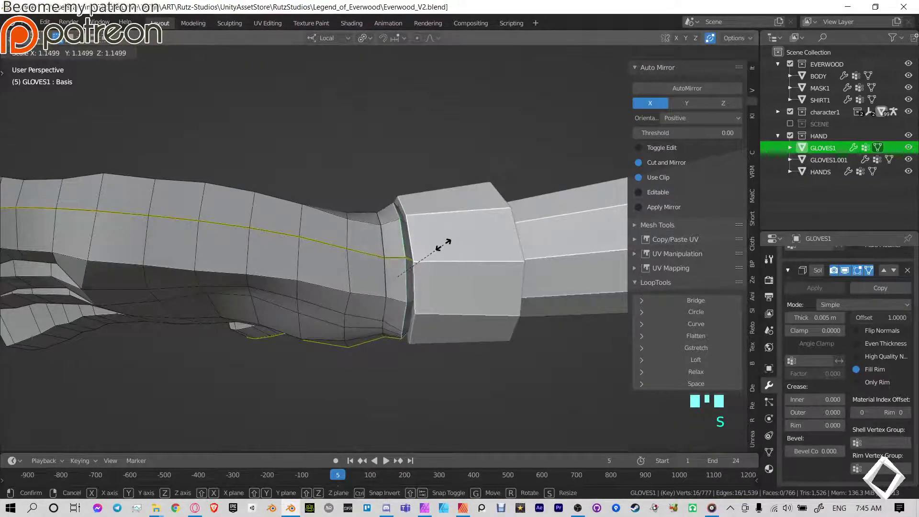
{"action": "left_click", "coordinate": [439, 244]}
{"action": "key", "text": "ctrl+r"}
{"action": "left_click", "coordinate": [389, 224]}
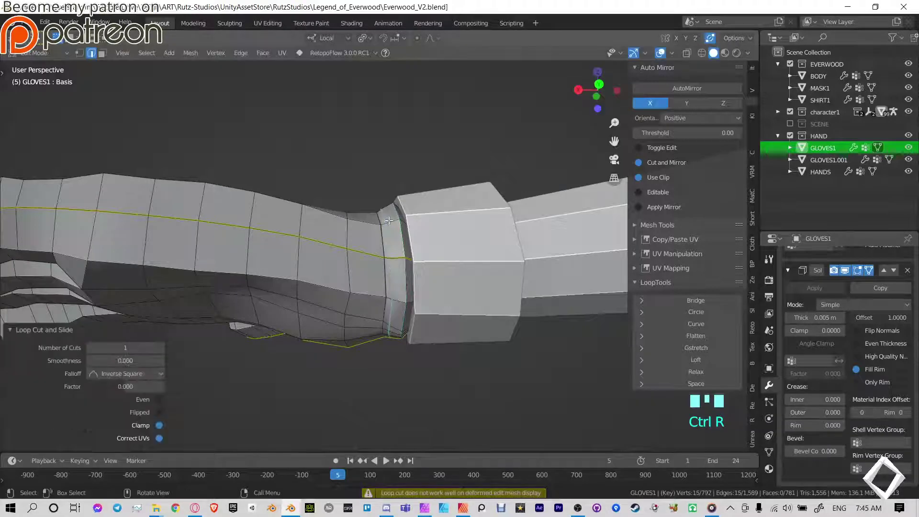
{"action": "key", "text": "s"}
{"action": "left_click", "coordinate": [427, 178]}
- Edge-slide the loop on the hand side of the flared band to adjust its spacing
{"action": "left_click", "coordinate": [401, 235], "text": "alt"}
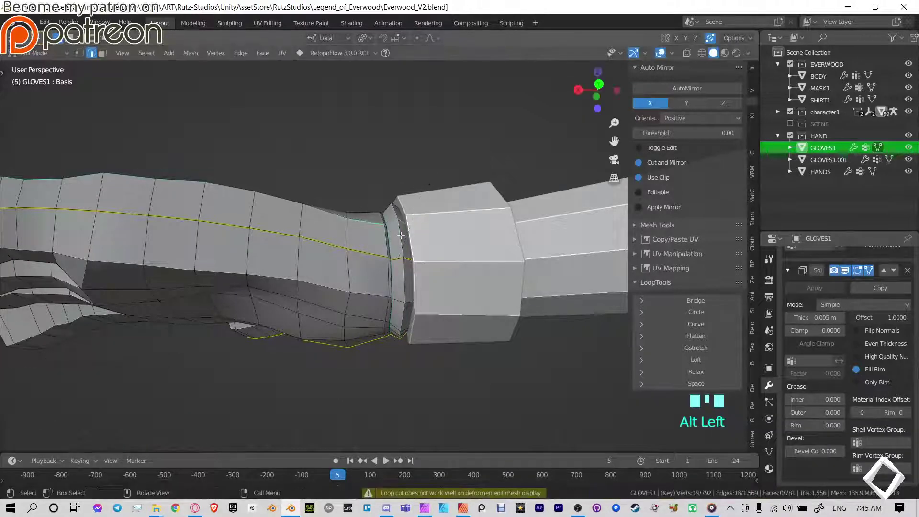
{"action": "left_click", "coordinate": [387, 238], "text": "alt"}
{"action": "key", "text": "g"}
{"action": "key", "text": "g"}
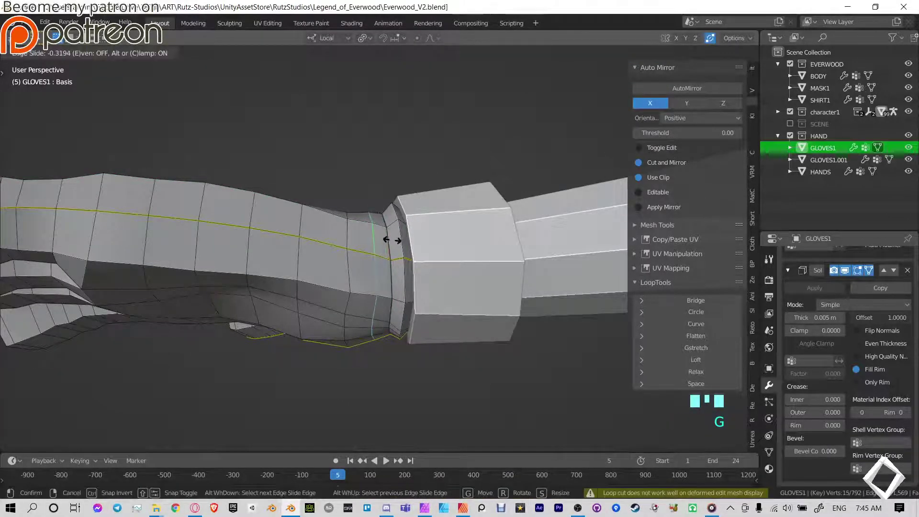
{"action": "left_click", "coordinate": [391, 239]}
- Rotate the wrist loop below the flared band by about 4.33°, scale it up slightly and reposition it
{"action": "middle_click_drag", "start_coordinate": [341, 193], "coordinate": [470, 177]}
{"action": "left_click", "coordinate": [373, 263], "text": "alt"}
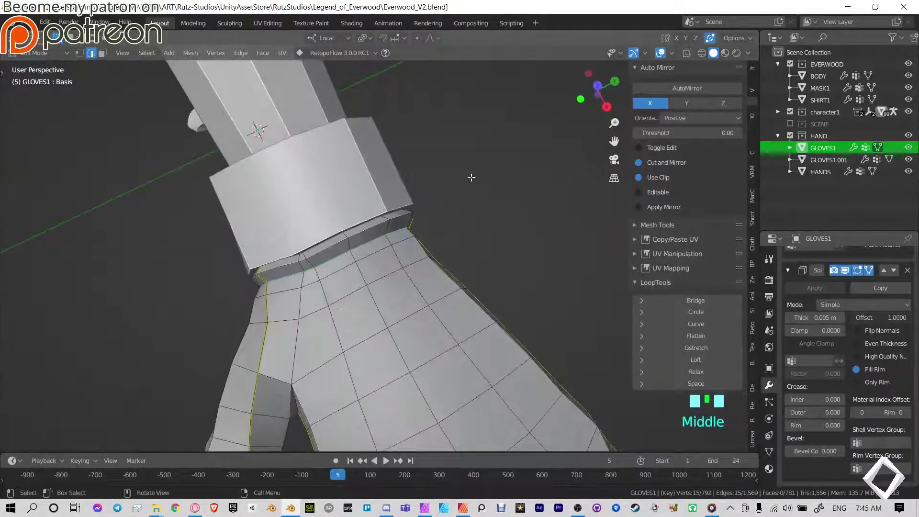
{"action": "key", "text": "r"}
{"action": "left_click", "coordinate": [474, 190]}
{"action": "key", "text": "s"}
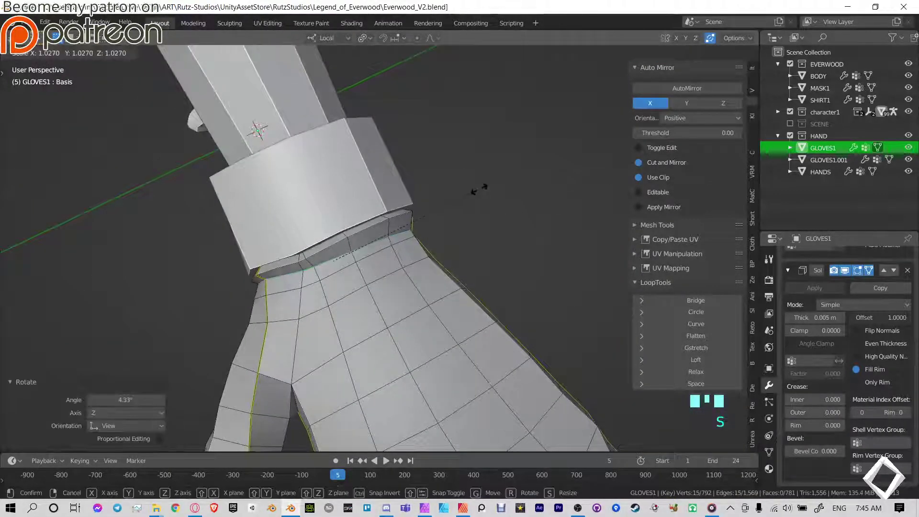
{"action": "left_click", "coordinate": [479, 189]}
{"action": "key", "text": "g"}
{"action": "left_click", "coordinate": [482, 191]}
- Scale the wrist loop up to 1.071 to puff out the glove below the cuff, and return to Object Mode
{"action": "left_click", "coordinate": [371, 253], "text": "alt"}
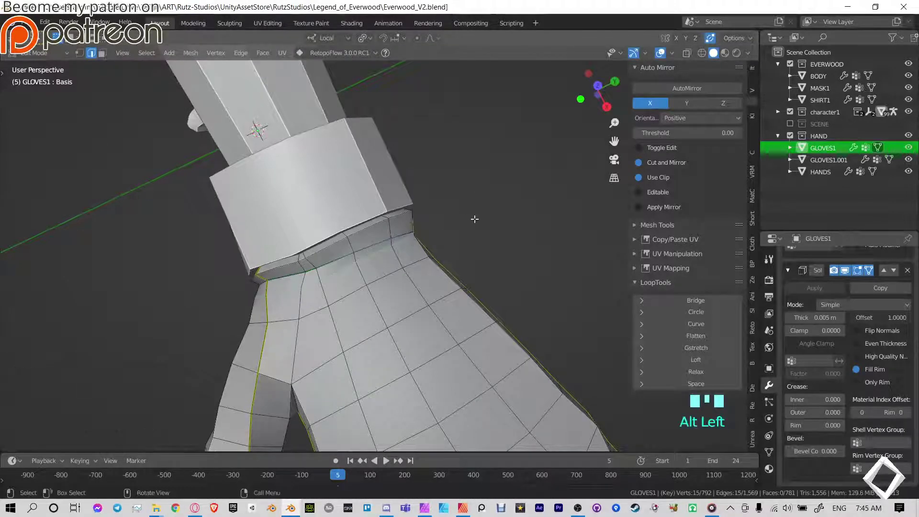
{"action": "key", "text": "s"}
{"action": "left_click", "coordinate": [484, 218]}
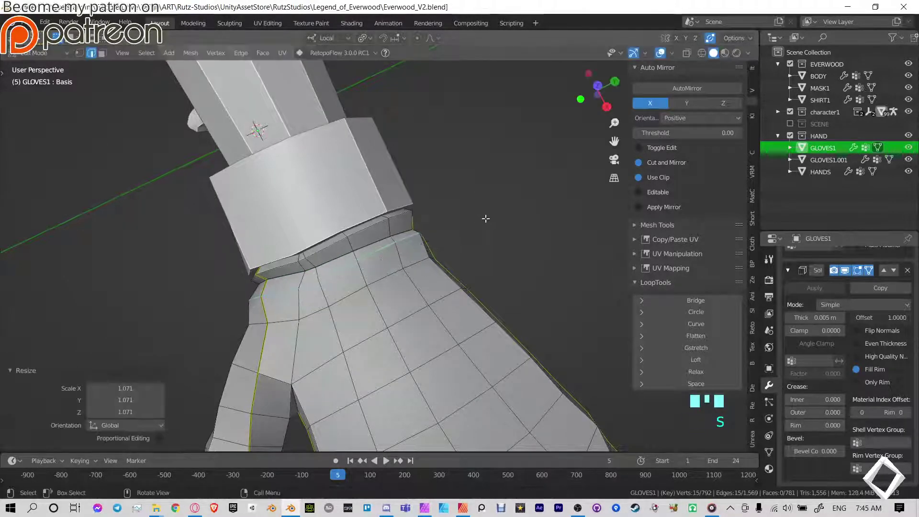
{"action": "key", "text": "r"}
{"action": "key", "text": "Tab"}
{"action": "left_click", "coordinate": [487, 216]}
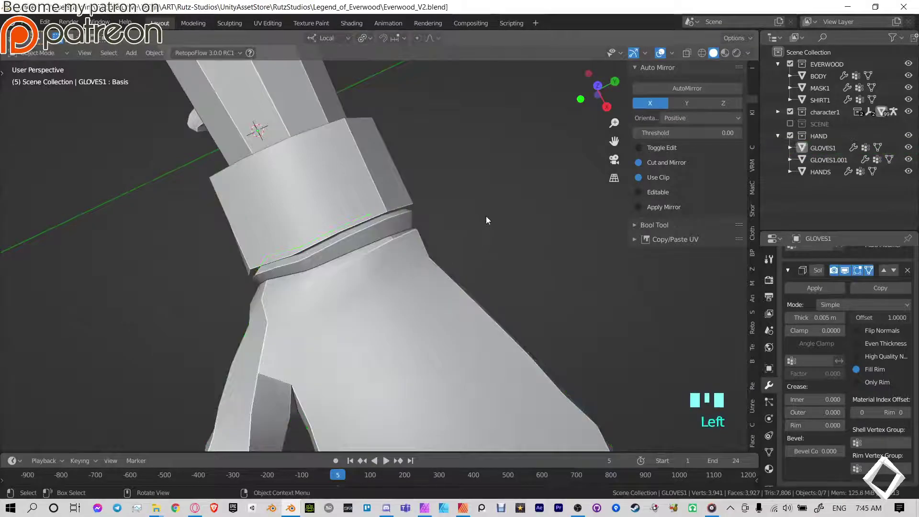
- Examine the reshaped glove and cuff from other angles in Object Mode and Edit Mode
{"action": "middle_click_drag", "start_coordinate": [487, 217], "coordinate": [438, 323]}
{"action": "scroll", "coordinate": [437, 323], "scroll_direction": "up", "scroll_amount": 2}
{"action": "middle_click_drag", "start_coordinate": [388, 299], "coordinate": [370, 307]}
{"action": "key", "text": "Tab"}
{"action": "key", "text": "Tab"}
{"action": "key", "text": "Tab"}
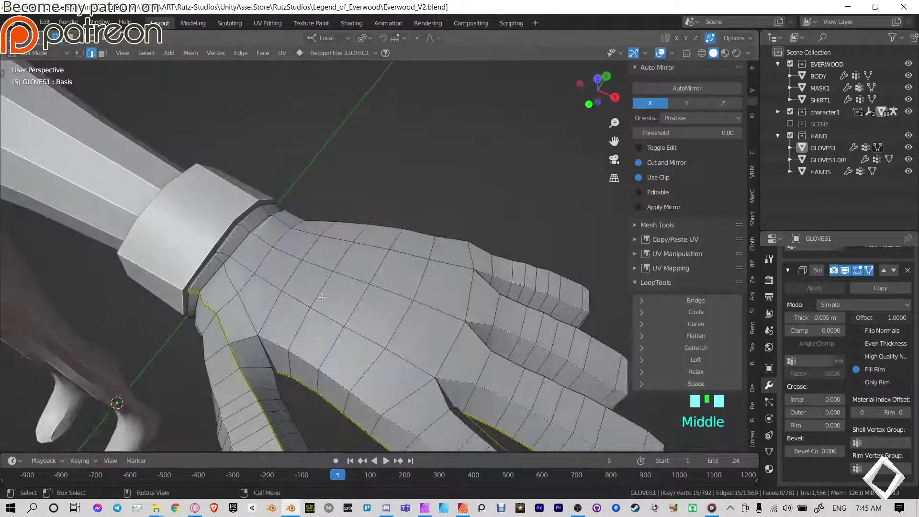
- Select the faces covering the back of the glove's hand, from the knuckles to just below the cuff
{"action": "left_click", "coordinate": [240, 278]}
{"action": "key", "text": "3"}
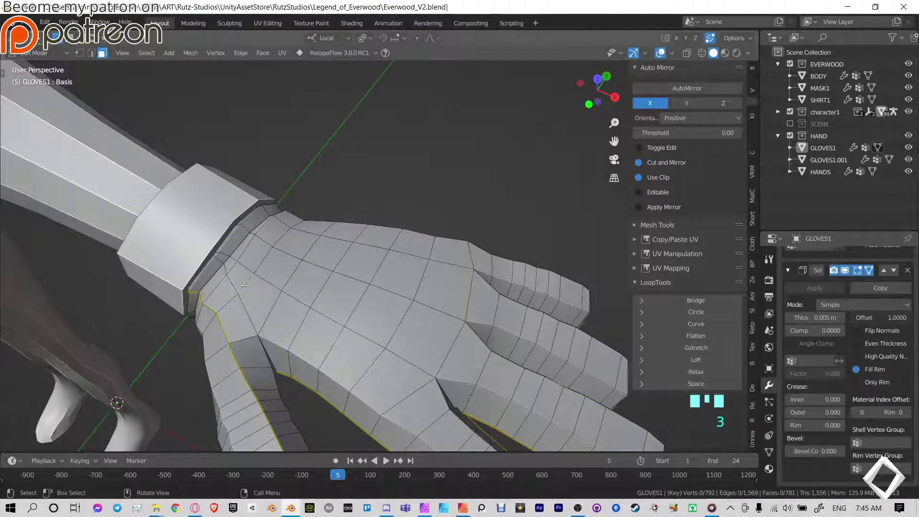
{"action": "middle_click_drag", "start_coordinate": [229, 265], "coordinate": [302, 359]}
{"action": "left_click", "coordinate": [318, 298]}
{"action": "left_click", "coordinate": [247, 328], "text": "ctrl"}
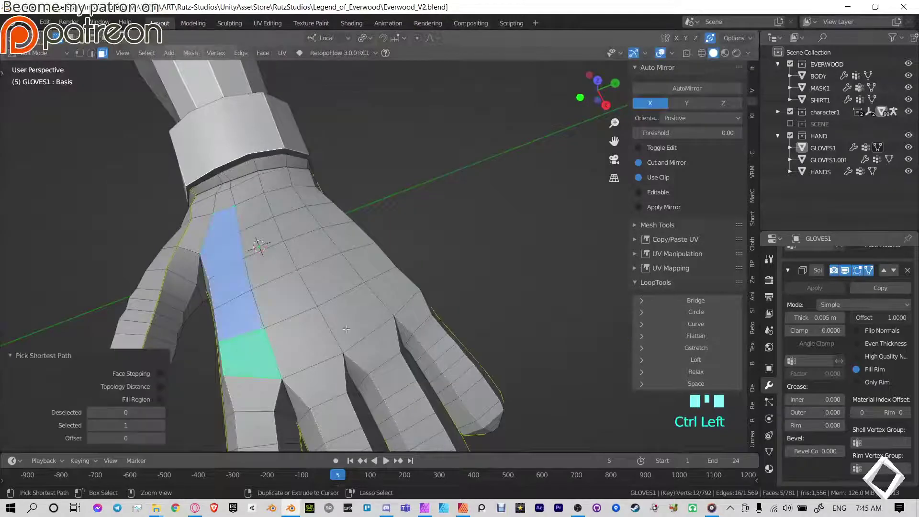
{"action": "left_click", "coordinate": [346, 311], "text": "ctrl"}
{"action": "left_click", "coordinate": [386, 287], "text": "ctrl"}
{"action": "left_click", "coordinate": [316, 201], "text": "ctrl"}
{"action": "left_click", "coordinate": [253, 215], "text": "ctrl"}
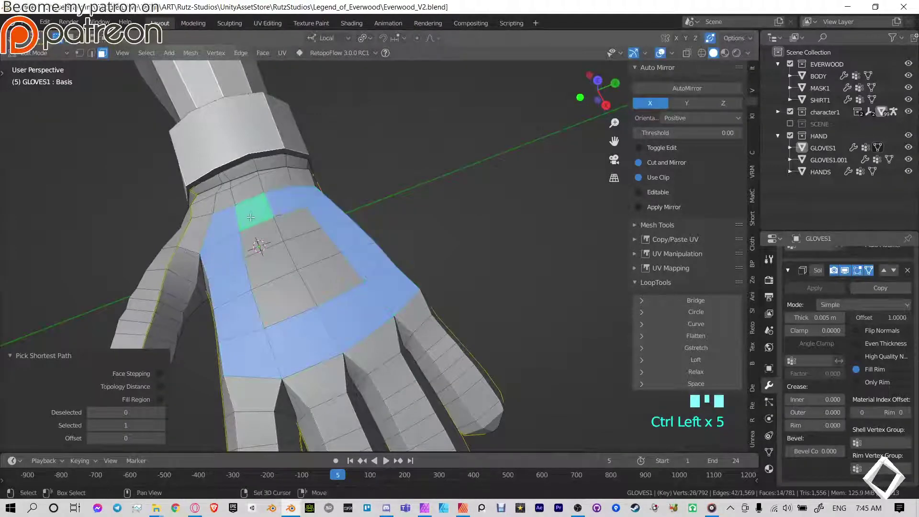
{"action": "left_click_drag", "start_coordinate": [263, 236], "coordinate": [329, 305], "text": "shift"}
{"action": "middle_click_drag", "start_coordinate": [287, 291], "coordinate": [355, 253]}
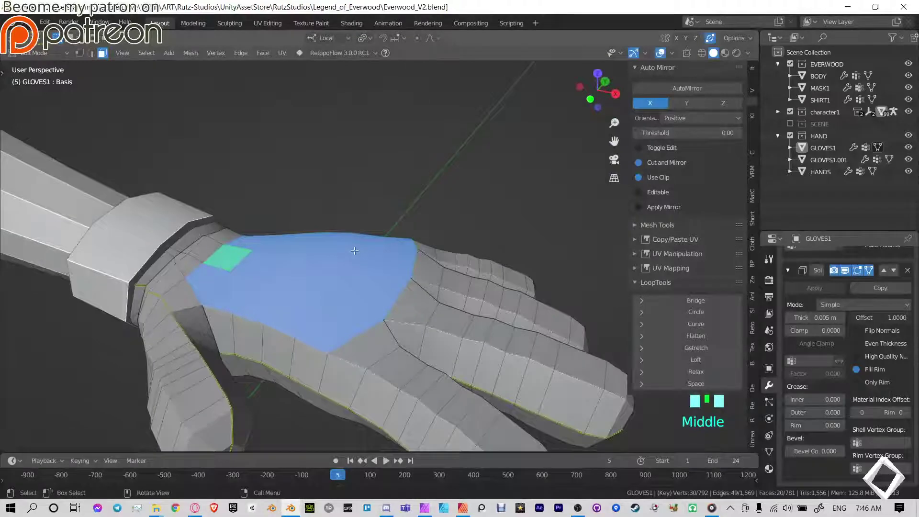
- Separate the selected back-of-hand faces into their own object and select it in Object Mode
{"action": "key", "text": "p"}
{"action": "left_click", "coordinate": [354, 251]}
{"action": "middle_click_drag", "start_coordinate": [354, 251], "coordinate": [311, 267]}
{"action": "key", "text": "Tab"}
{"action": "left_click", "coordinate": [312, 267]}
- Raise the back-of-hand plate's Solidify thickness to 0.015 m and check it from the side
{"action": "left_click", "coordinate": [840, 317]}
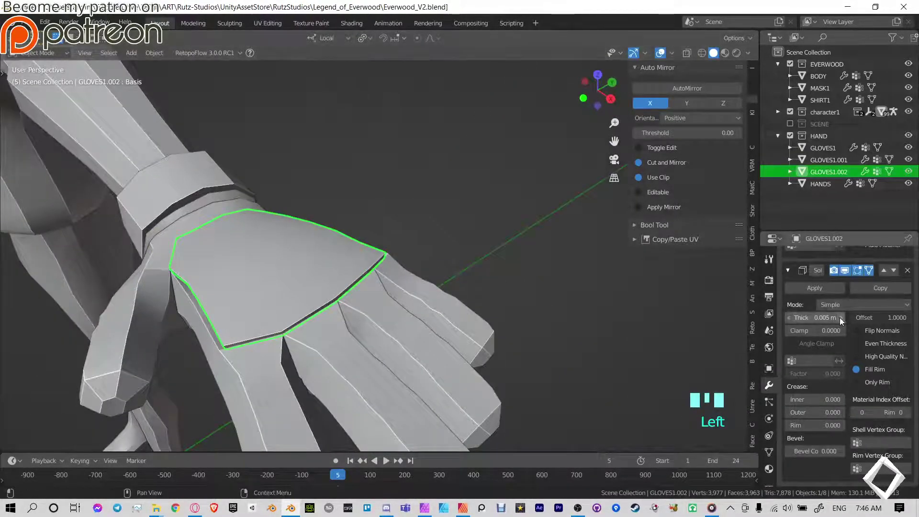
{"action": "left_click", "coordinate": [840, 318]}
{"action": "middle_click_drag", "start_coordinate": [393, 256], "coordinate": [307, 244]}
{"action": "mouse_move", "coordinate": [306, 243]}
{"action": "middle_mouse_down", "text": "shift"}
{"action": "mouse_move", "coordinate": [351, 276]}
{"action": "mouse_move", "coordinate": [313, 245]}
{"action": "middle_mouse_up", "text": "shift"}
- Set the back-of-hand plate's Solidify thickness to 0.012 m
{"action": "left_click", "coordinate": [830, 318]}
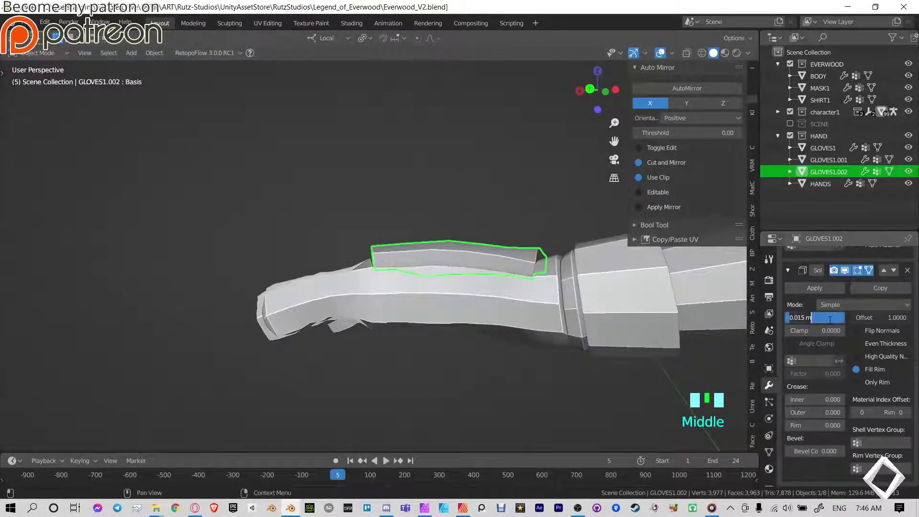
{"action": "key", "text": "BackSpace"}
{"action": "type", "text": ".015"}
{"action": "key", "text": "BackSpace"}
{"action": "type", "text": "\\2"}
{"action": "key", "text": "Return"}
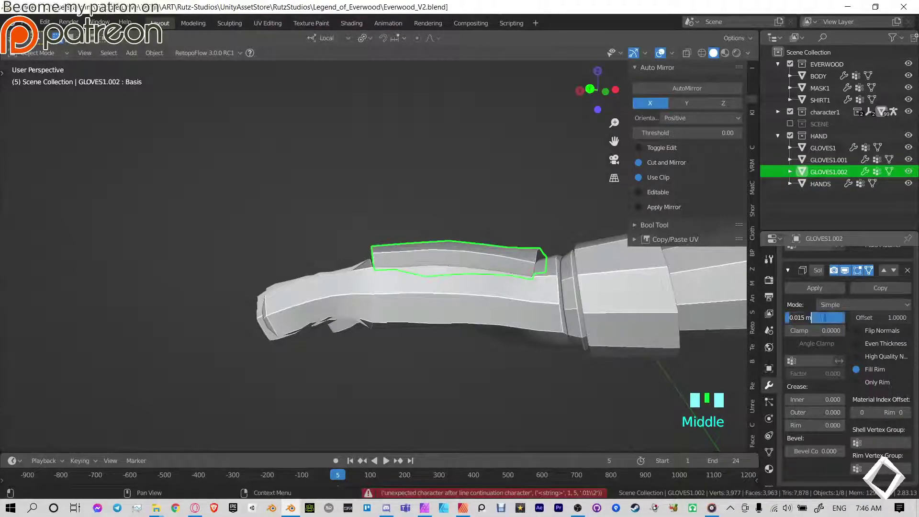
{"action": "type", "text": "2"}
{"action": "double_click", "coordinate": [846, 327]}
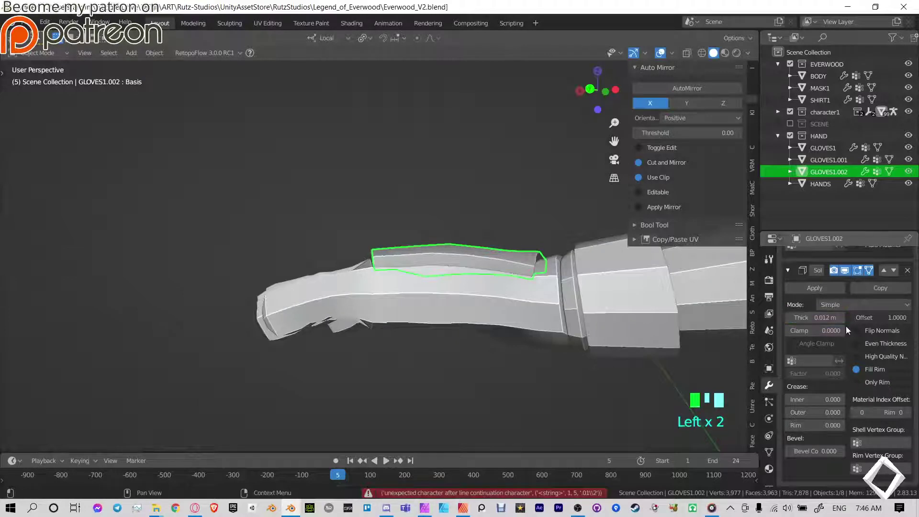
- Set the back-of-hand plate's Solidify thickness to 0.01 m and hide the viewport sidebar
{"action": "left_click", "coordinate": [819, 318]}
{"action": "key", "text": "Return"}
{"action": "left_click", "coordinate": [819, 317]}
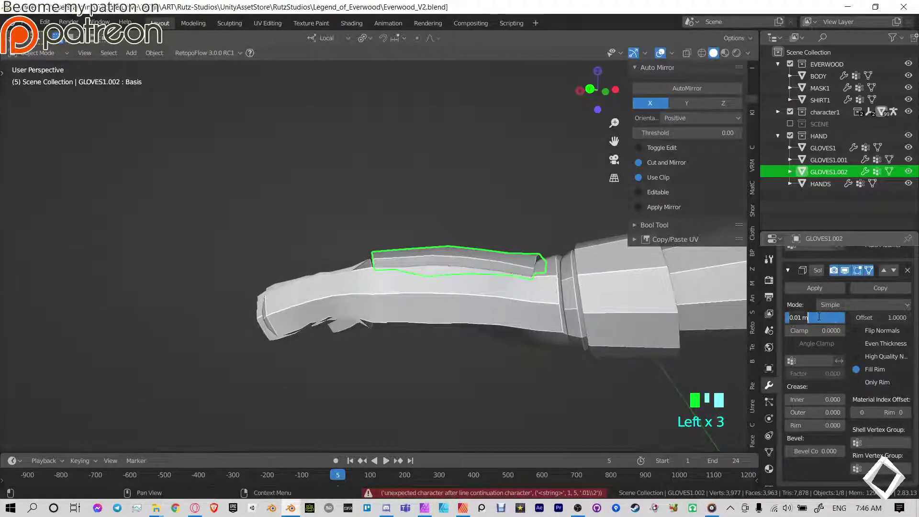
{"action": "key", "text": "Return"}
{"action": "middle_click_drag", "start_coordinate": [311, 218], "coordinate": [493, 221]}
{"action": "middle_click_drag", "start_coordinate": [311, 215], "coordinate": [381, 246]}
{"action": "middle_click_drag", "start_coordinate": [381, 234], "coordinate": [443, 214], "text": "shift"}
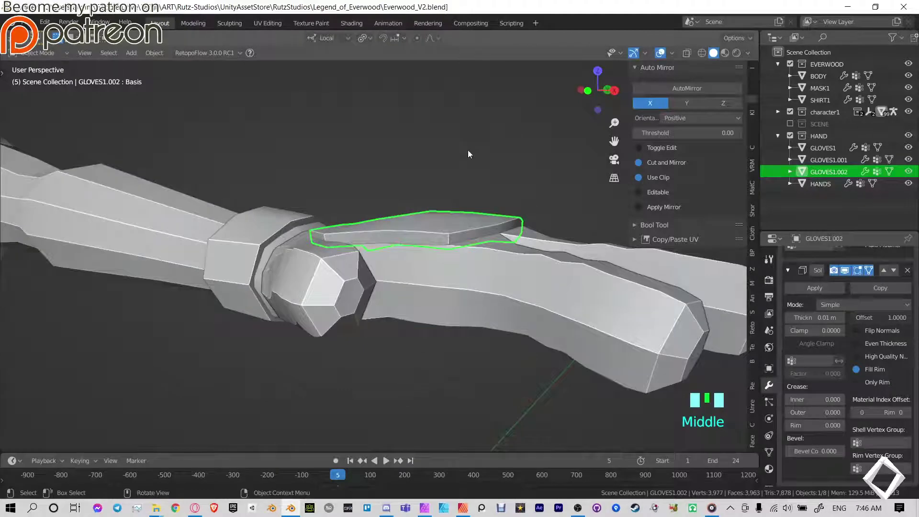
{"action": "key", "text": "n"}
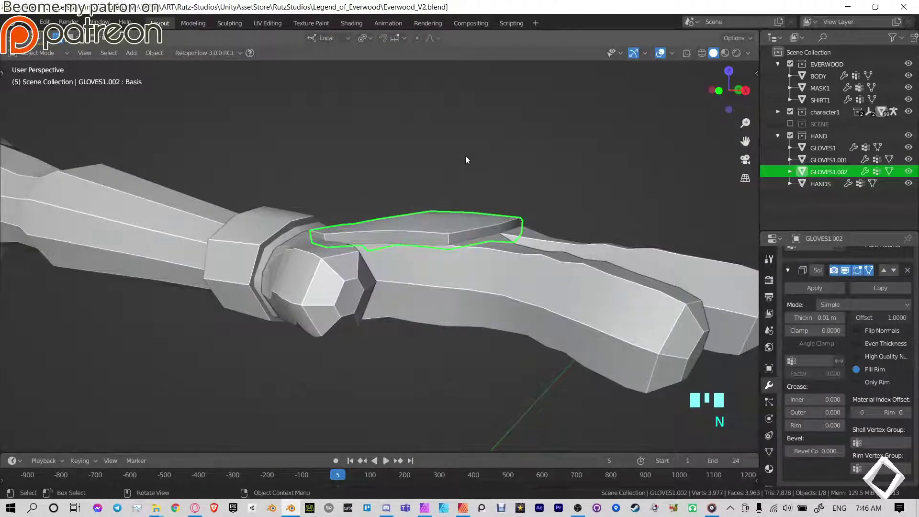
{"action": "middle_click_drag", "start_coordinate": [467, 192], "coordinate": [475, 242]}
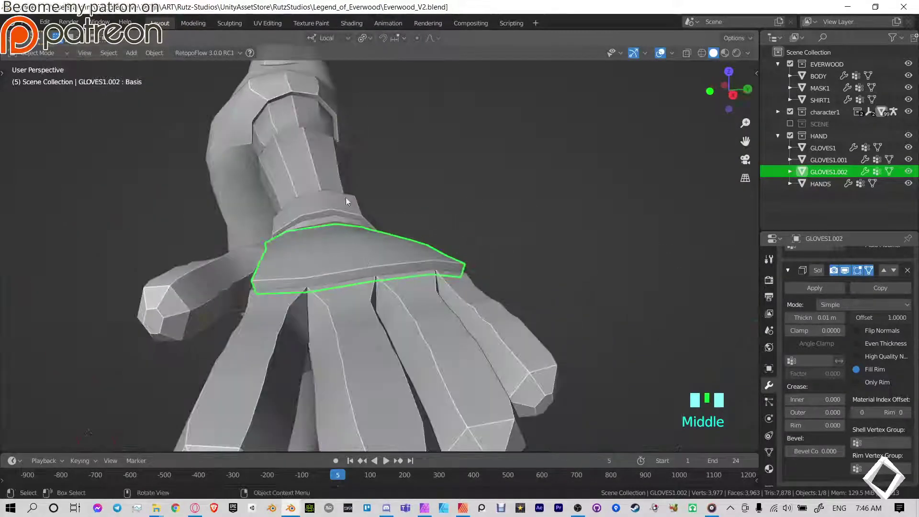
{"action": "middle_click_drag", "start_coordinate": [398, 259], "coordinate": [323, 223], "text": "shift"}
- Select the shirt and try moving it away from the body
{"action": "left_click", "coordinate": [323, 219]}
{"action": "scroll", "coordinate": [467, 276], "scroll_direction": "down", "scroll_amount": 2}
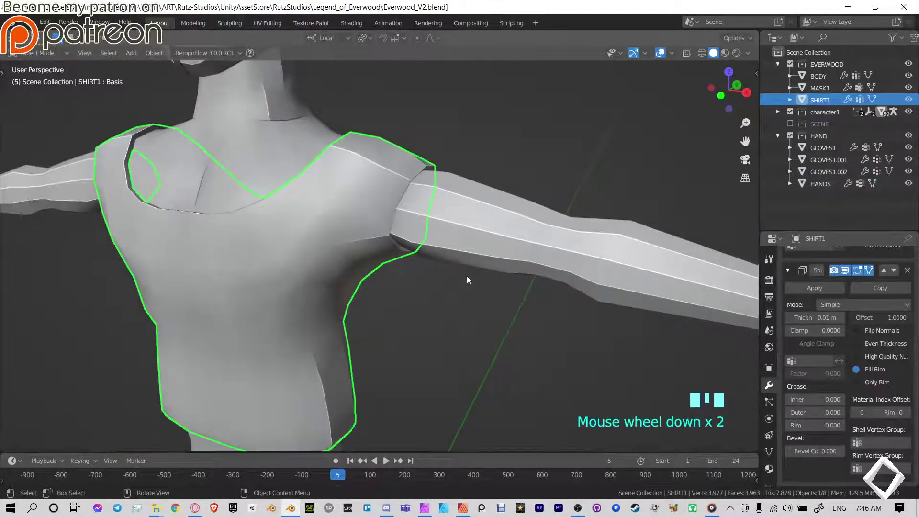
{"action": "middle_click_drag", "start_coordinate": [584, 283], "coordinate": [522, 273]}
{"action": "key", "text": "g"}
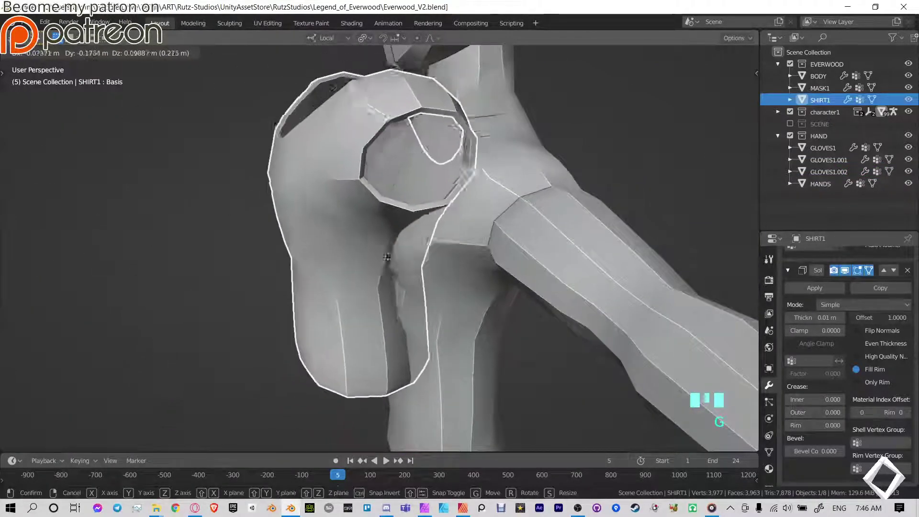
{"action": "right_click", "coordinate": [414, 274]}
{"action": "middle_click_drag", "start_coordinate": [413, 272], "coordinate": [481, 274]}
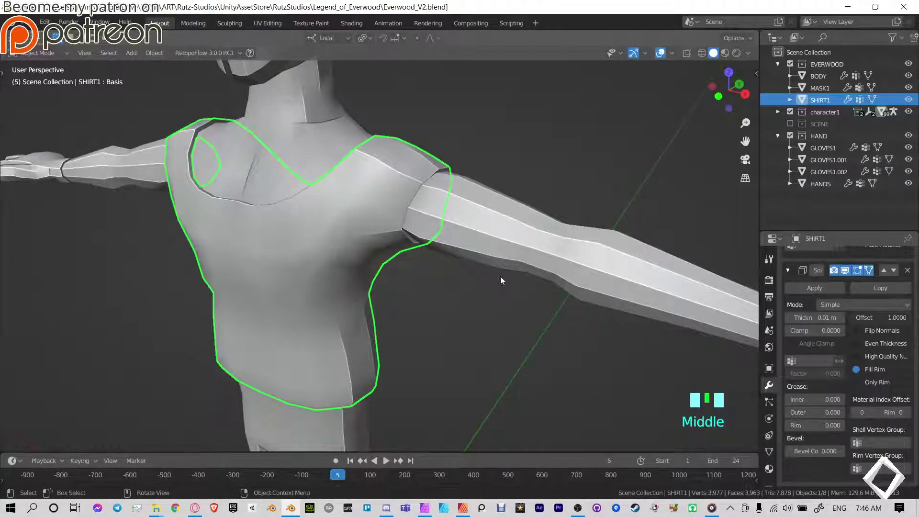
- Examine the shirt's vertices around the neckline, shoulder and armhole in Edit Mode
{"action": "middle_click_drag", "start_coordinate": [374, 205], "coordinate": [483, 307], "text": "shift"}
{"action": "key", "text": "Tab"}
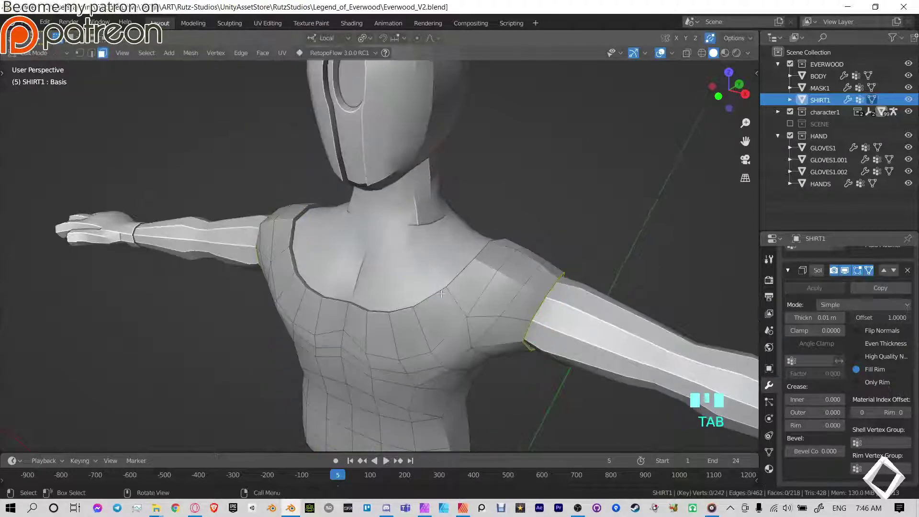
{"action": "left_click", "coordinate": [77, 53]}
{"action": "middle_click_drag", "start_coordinate": [280, 206], "coordinate": [398, 283]}
{"action": "scroll", "coordinate": [364, 249], "scroll_direction": "up", "scroll_amount": 6}
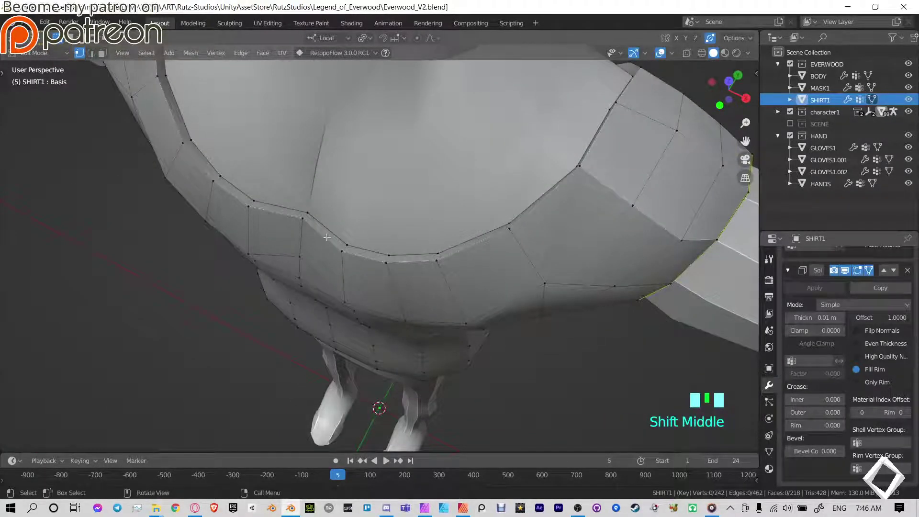
{"action": "scroll", "coordinate": [629, 267], "scroll_direction": "down", "scroll_amount": 4}
{"action": "middle_click_drag", "start_coordinate": [594, 324], "coordinate": [512, 270]}
{"action": "middle_click_drag", "start_coordinate": [595, 344], "coordinate": [484, 230]}
{"action": "middle_click_drag", "start_coordinate": [484, 230], "coordinate": [452, 228], "text": "shift"}
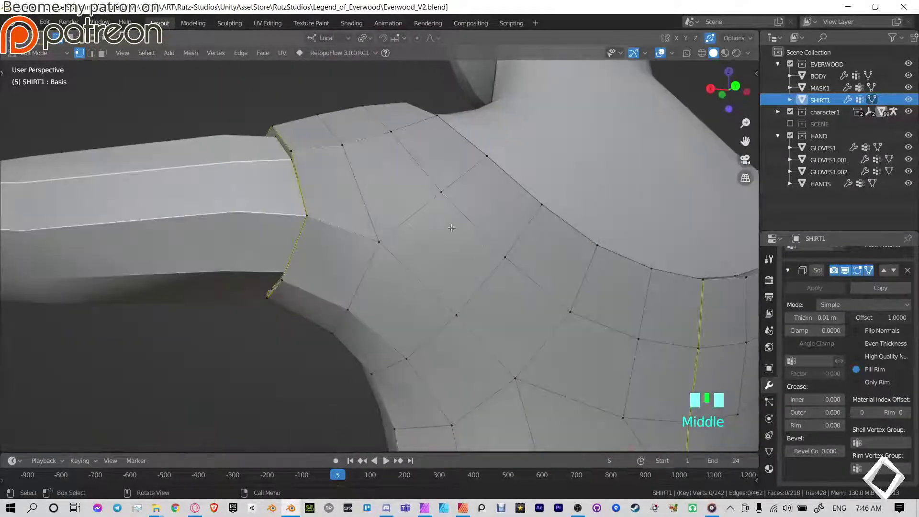
{"action": "middle_click_drag", "start_coordinate": [291, 176], "coordinate": [477, 214], "text": "shift"}
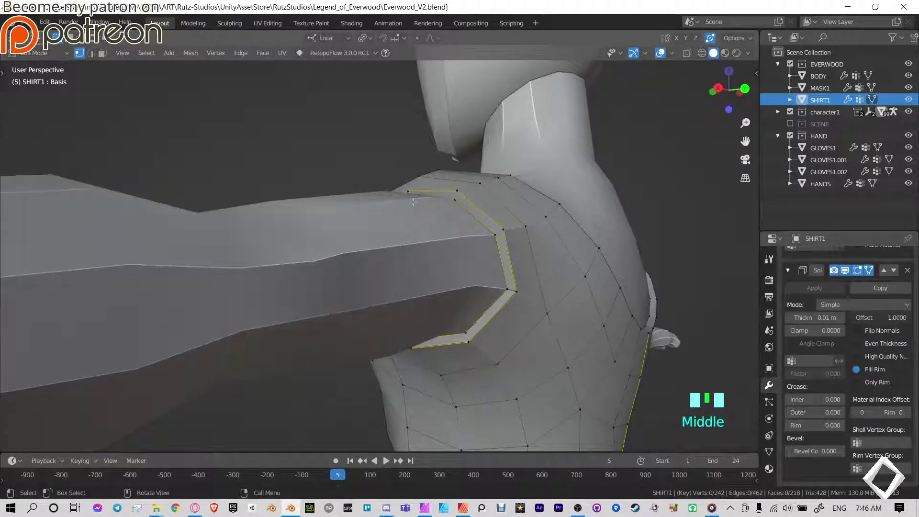
{"action": "scroll", "coordinate": [489, 257], "scroll_direction": "down", "scroll_amount": 3}
{"action": "middle_click_drag", "start_coordinate": [489, 257], "coordinate": [451, 321]}
{"action": "scroll", "coordinate": [334, 253], "scroll_direction": "down", "scroll_amount": 4}
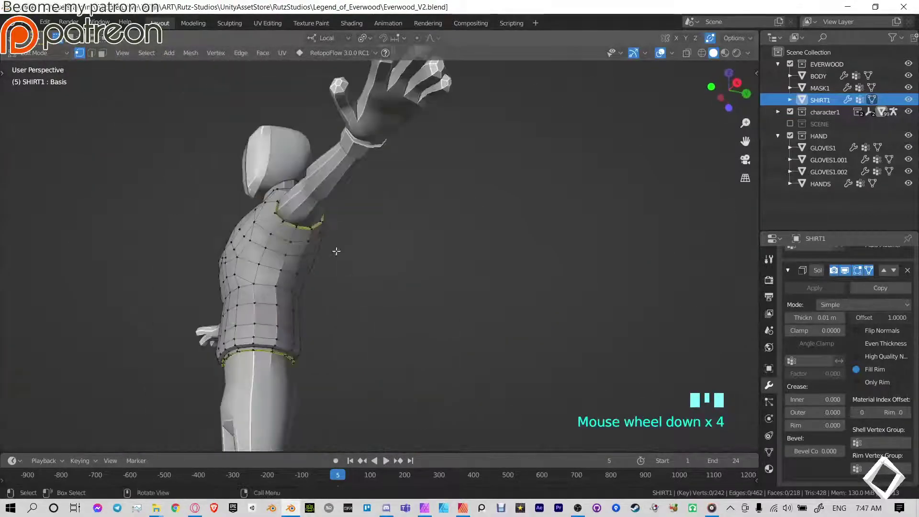
- Enable Only Rim on the back-of-hand plate's Solidify modifier and isolate the plate to inspect its underside
{"action": "middle_click_drag", "start_coordinate": [335, 252], "coordinate": [334, 201]}
{"action": "middle_click_drag", "start_coordinate": [349, 235], "coordinate": [407, 268], "text": "shift"}
{"action": "scroll", "coordinate": [614, 281], "scroll_direction": "up", "scroll_amount": 3}
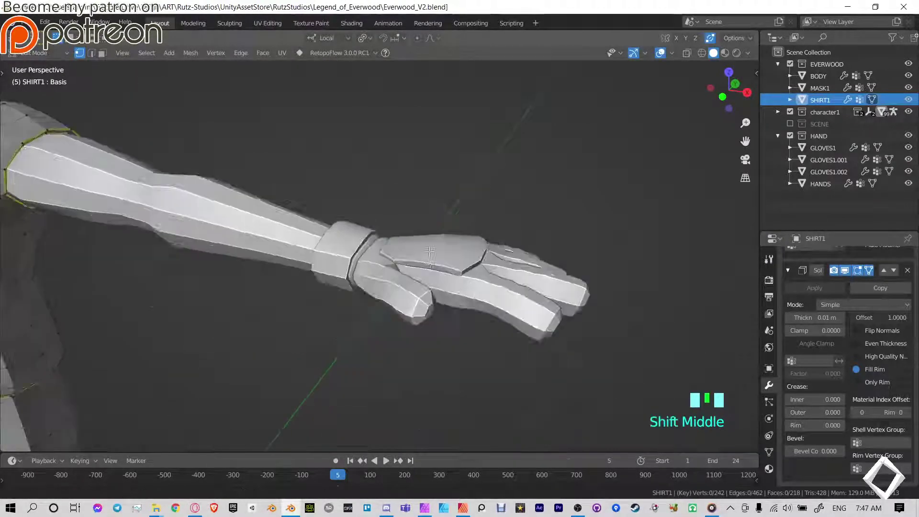
{"action": "scroll", "coordinate": [407, 268], "scroll_direction": "up", "scroll_amount": 3}
{"action": "key", "text": "Tab"}
{"action": "left_click", "coordinate": [542, 125]}
{"action": "middle_click_drag", "start_coordinate": [542, 125], "coordinate": [254, 327], "text": "shift"}
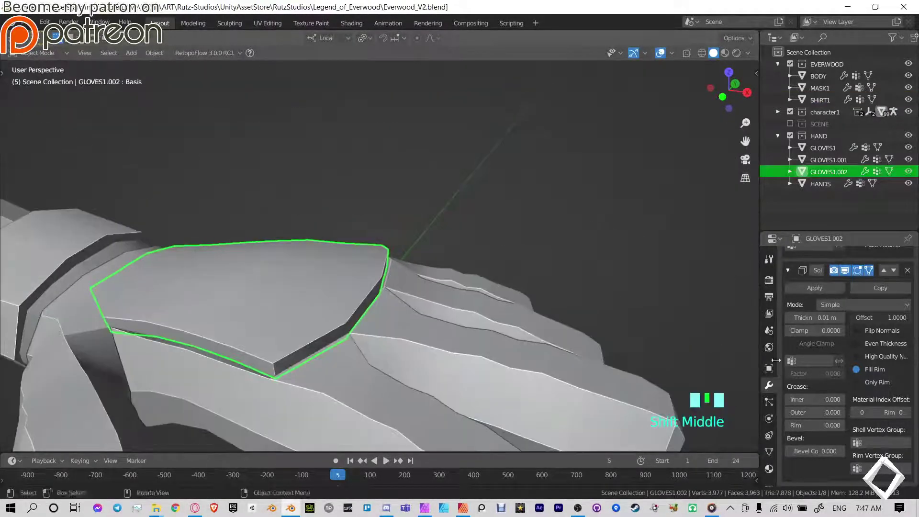
{"action": "left_click", "coordinate": [857, 383]}
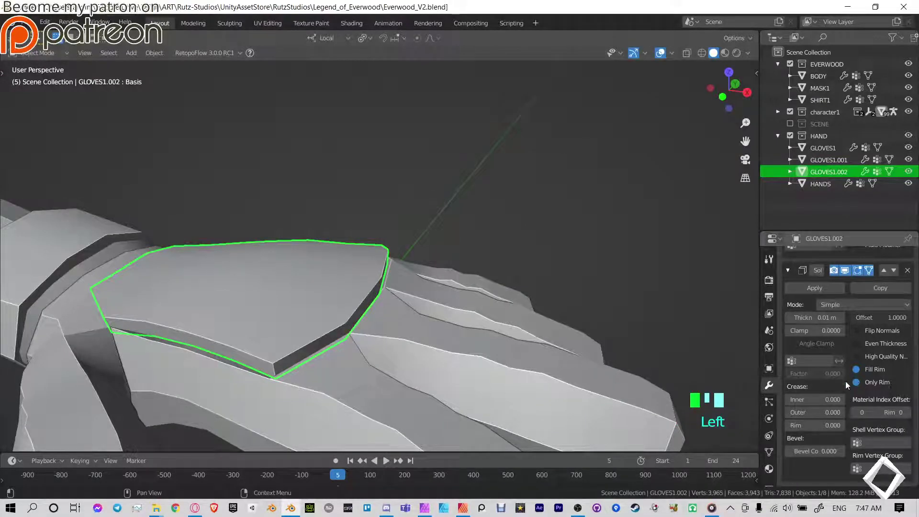
{"action": "key", "text": "KP_Divide"}
{"action": "middle_click_drag", "start_coordinate": [434, 262], "coordinate": [450, 158]}
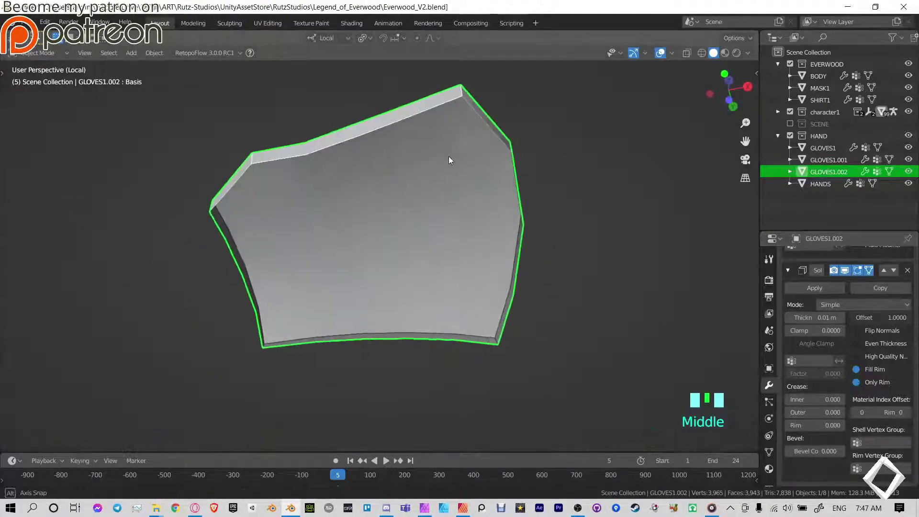
{"action": "middle_click_drag", "start_coordinate": [421, 185], "coordinate": [383, 240]}
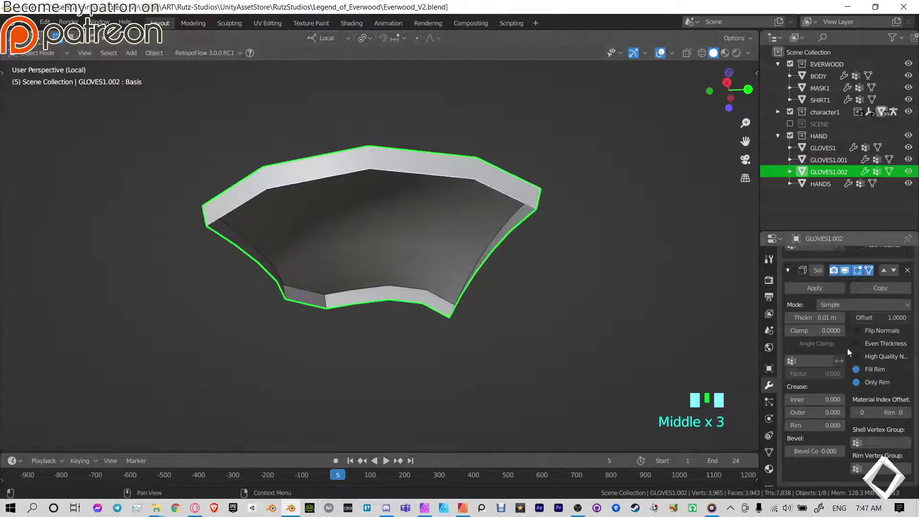
{"action": "middle_click_drag", "start_coordinate": [299, 220], "coordinate": [829, 383]}
- Turn off Only Rim for the plate and box-select its interior vertices in Edit Mode to show the hidden inner faces
{"action": "left_click", "coordinate": [857, 383]}
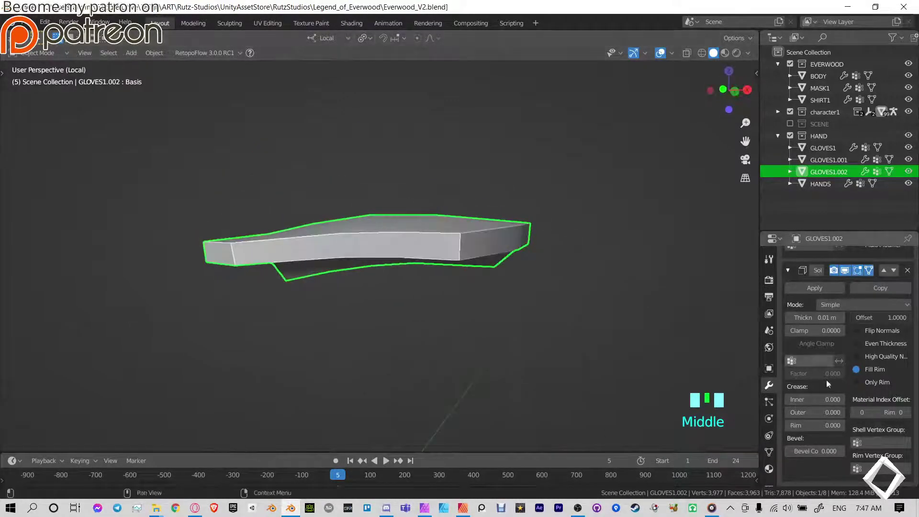
{"action": "middle_click_drag", "start_coordinate": [433, 258], "coordinate": [419, 232]}
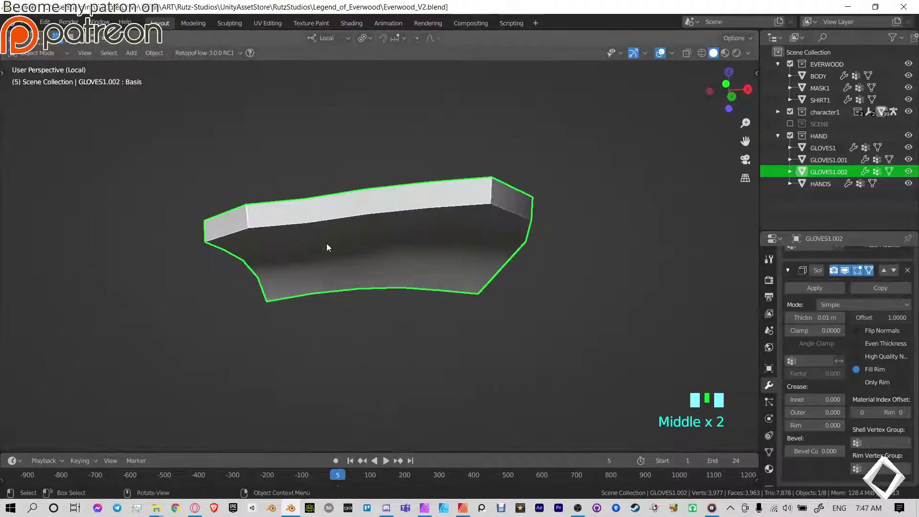
{"action": "key", "text": "Tab"}
{"action": "middle_click_drag", "start_coordinate": [431, 268], "coordinate": [171, 228]}
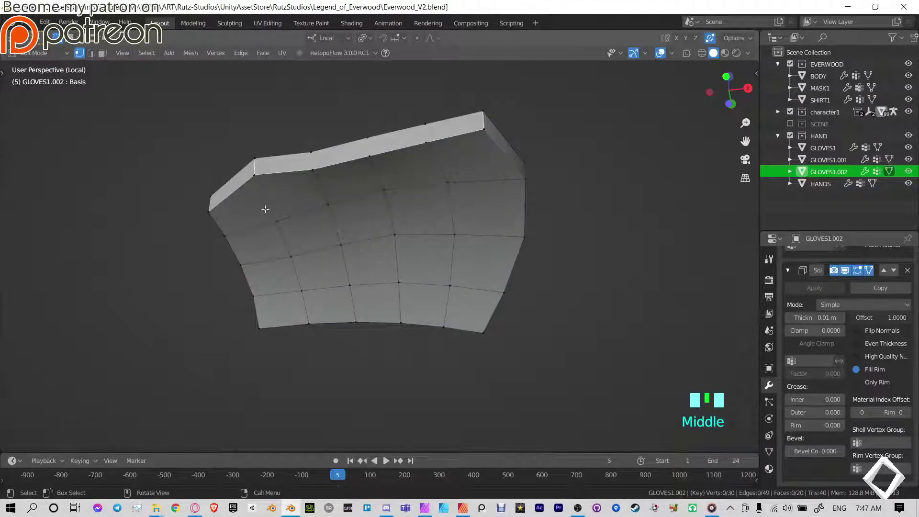
{"action": "left_click_drag", "start_coordinate": [262, 199], "coordinate": [402, 294]}
{"action": "left_click_drag", "start_coordinate": [401, 182], "coordinate": [474, 270]}
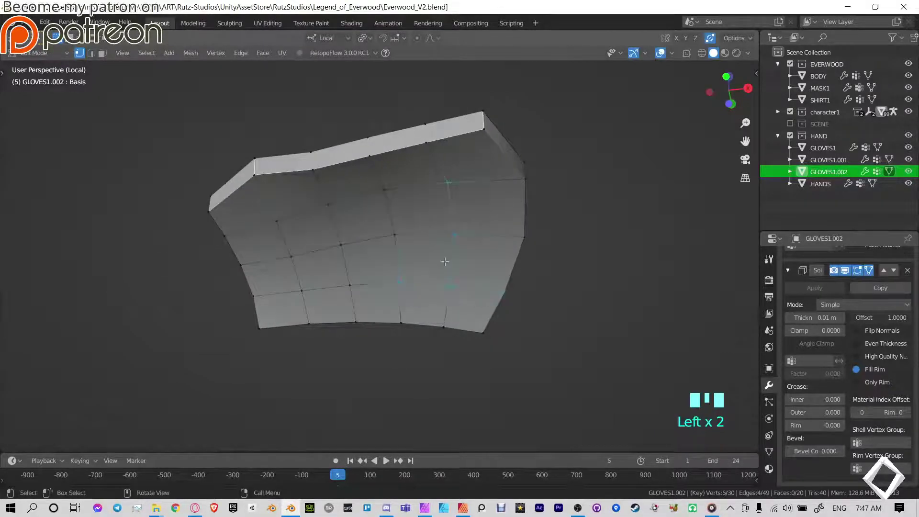
{"action": "left_click", "coordinate": [275, 129]}
{"action": "left_click_drag", "start_coordinate": [268, 187], "coordinate": [488, 294]}
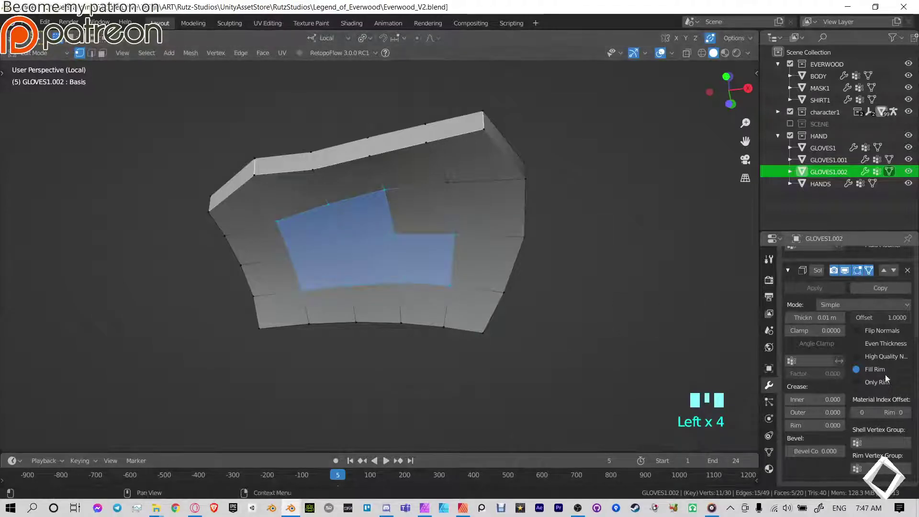
{"action": "key", "text": "Tab"}
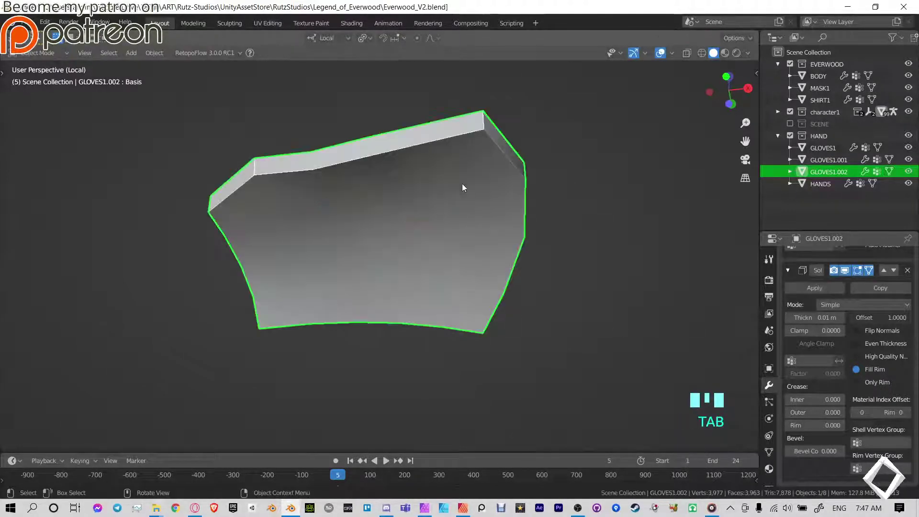
- Enable Only Rim on the isolated plate's Solidify modifier and leave Local View to show the whole character
{"action": "left_click", "coordinate": [857, 383]}
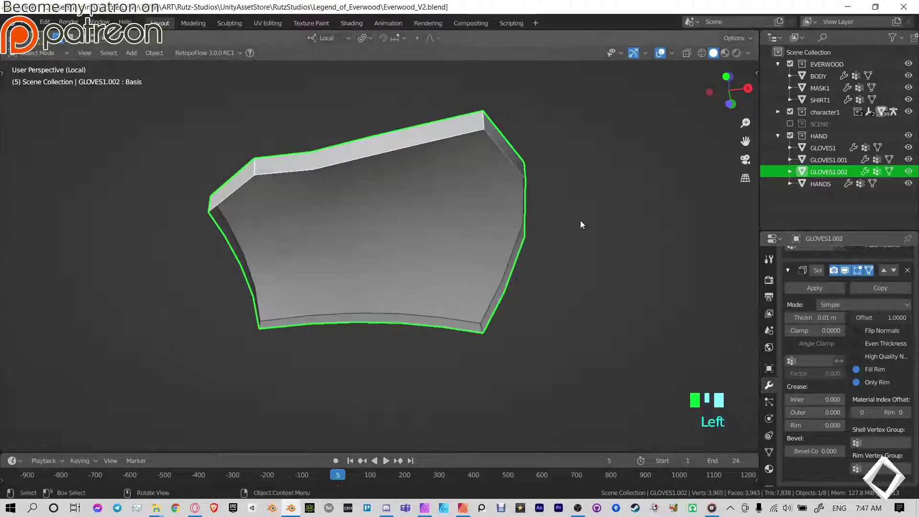
{"action": "middle_click_drag", "start_coordinate": [576, 216], "coordinate": [553, 202]}
{"action": "key", "text": "KP_Divide"}
{"action": "scroll", "coordinate": [472, 206], "scroll_direction": "down", "scroll_amount": 4}
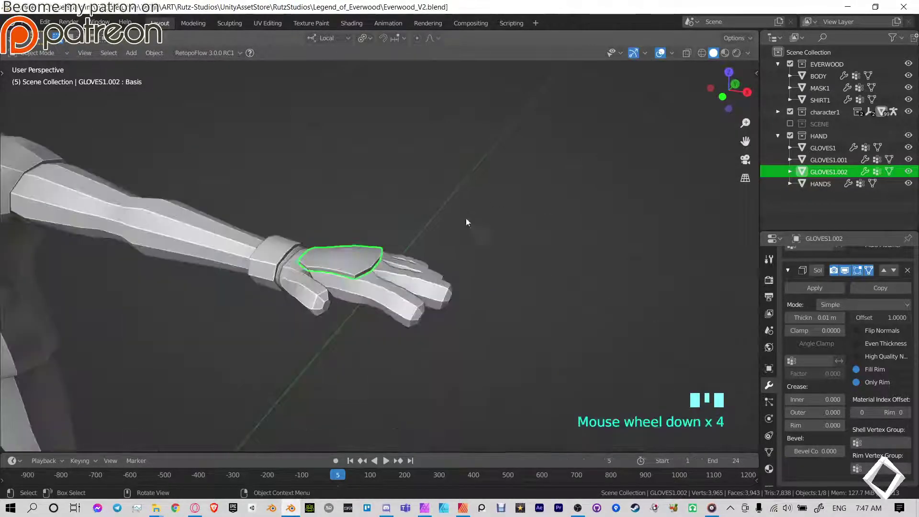
{"action": "middle_click_drag", "start_coordinate": [473, 207], "coordinate": [357, 212], "text": "shift"}
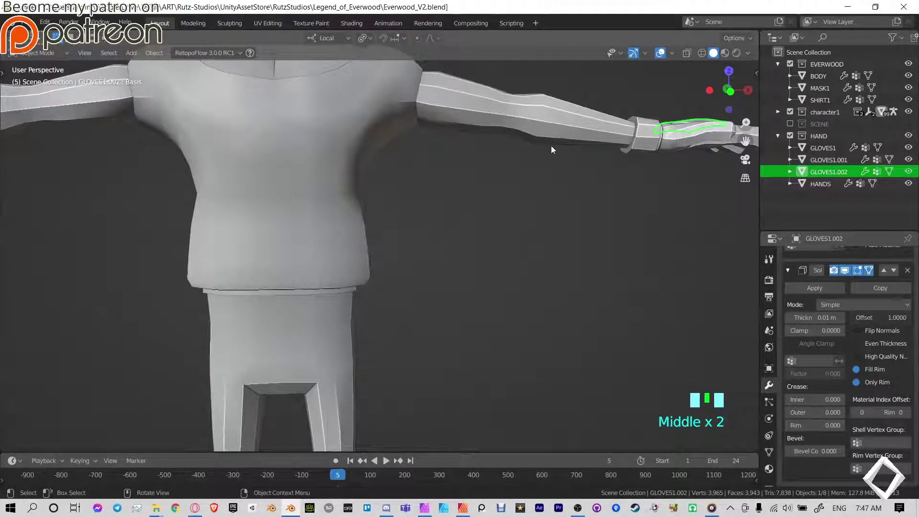
{"action": "middle_click_drag", "start_coordinate": [627, 141], "coordinate": [573, 181], "text": "shift"}
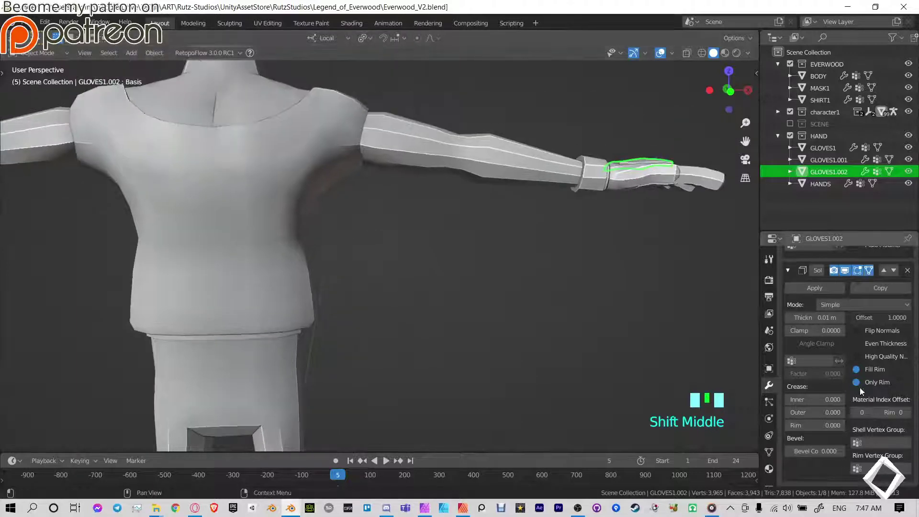
- Turn off Only Rim on the back-of-hand plate's Solidify modifier, examine the plate over the hand, and re-enable the option
{"action": "left_click", "coordinate": [857, 382]}
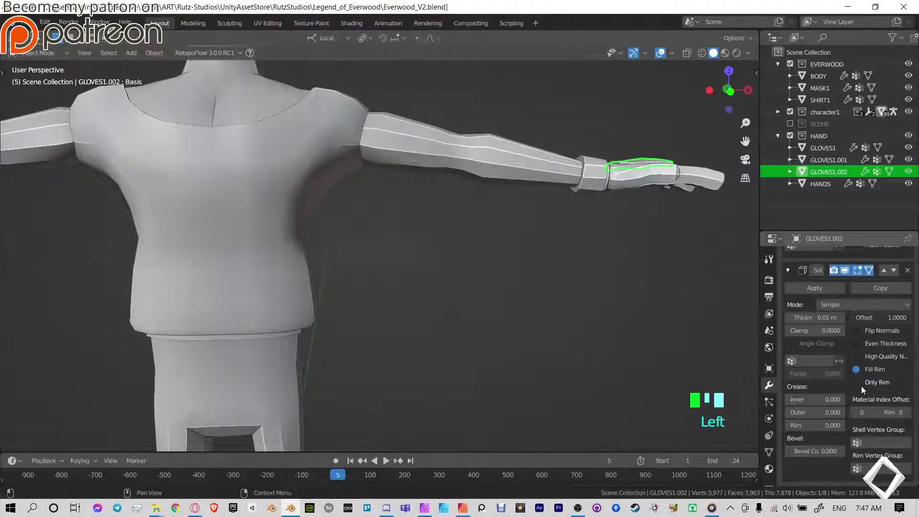
{"action": "middle_click_drag", "start_coordinate": [597, 220], "coordinate": [566, 223]}
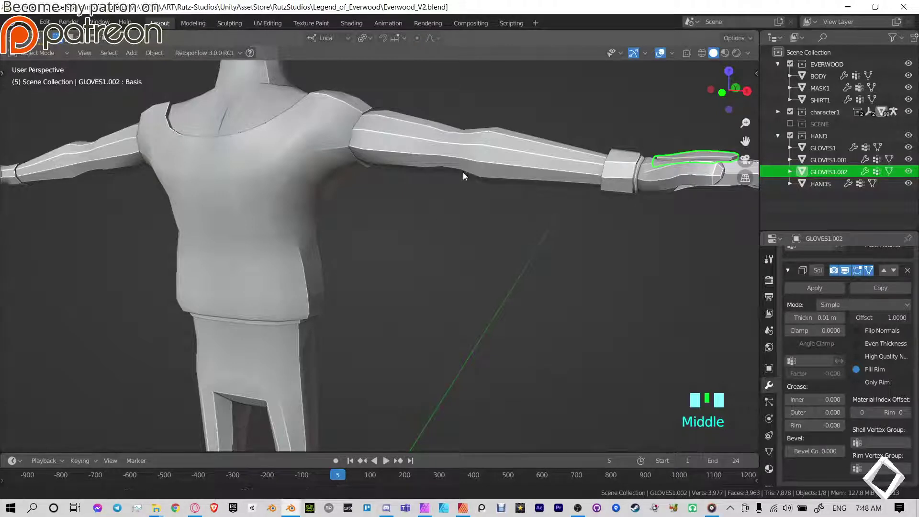
{"action": "middle_click_drag", "start_coordinate": [464, 172], "coordinate": [461, 237], "text": "shift"}
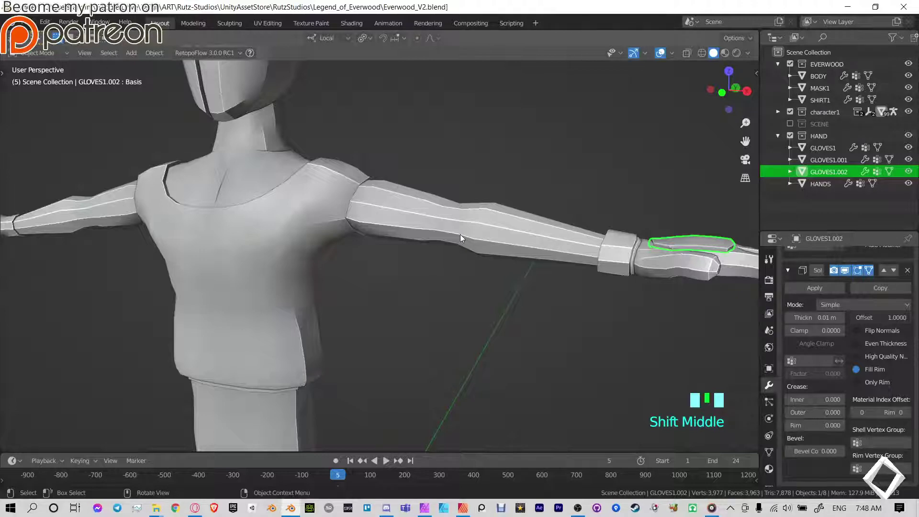
{"action": "middle_click_drag", "start_coordinate": [621, 277], "coordinate": [541, 258]}
{"action": "scroll", "coordinate": [541, 259], "scroll_direction": "up", "scroll_amount": 6}
{"action": "middle_click_drag", "start_coordinate": [517, 393], "coordinate": [480, 304], "text": "shift"}
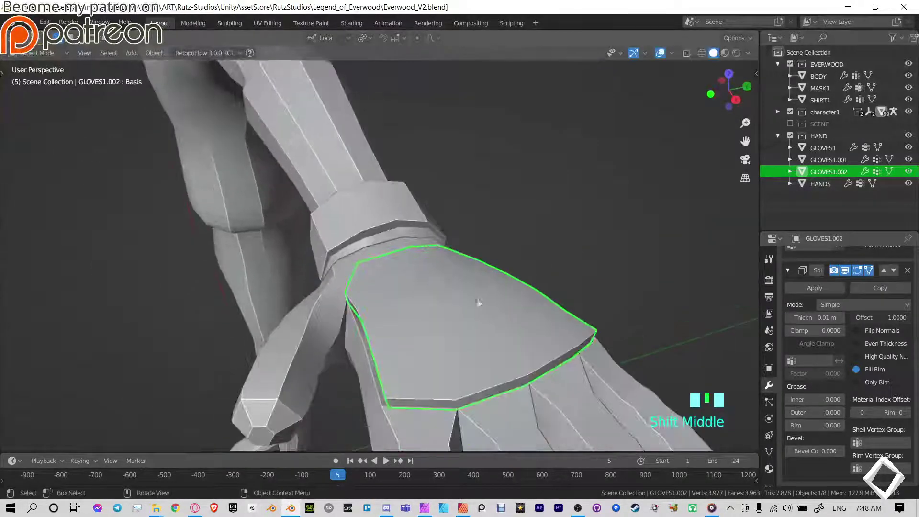
{"action": "left_click", "coordinate": [470, 310]}
{"action": "left_click", "coordinate": [471, 311]}
{"action": "scroll", "coordinate": [851, 431], "scroll_direction": "down", "scroll_amount": 5}
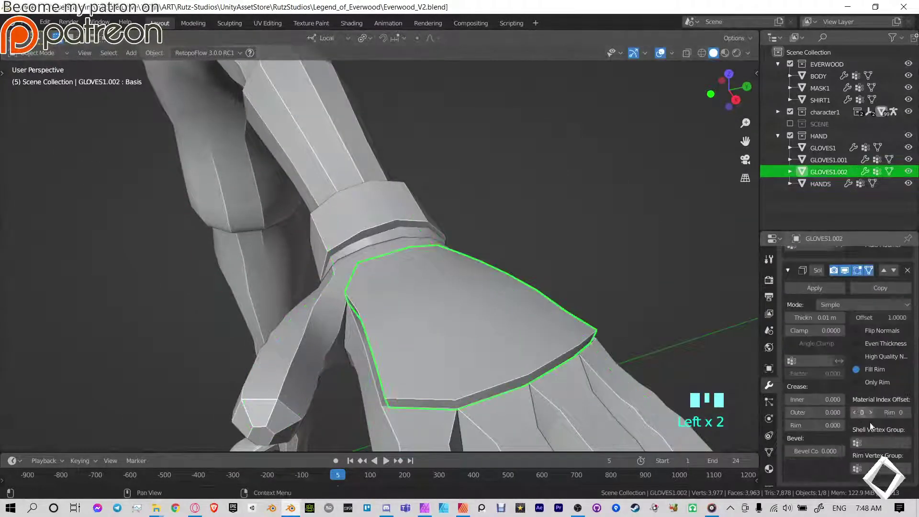
{"action": "left_click", "coordinate": [857, 382]}
- Enable Only Rim on the wrist cuff's Solidify modifier
{"action": "middle_click_drag", "start_coordinate": [476, 307], "coordinate": [440, 274]}
{"action": "left_click", "coordinate": [440, 275]}
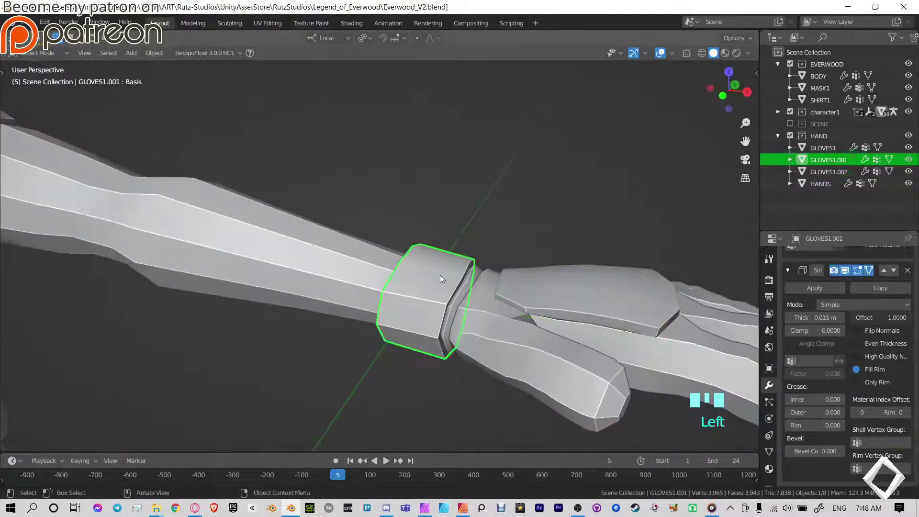
{"action": "left_click", "coordinate": [837, 384]}
- Try joining the cuff and back-of-hand plate into the glove with their Solidify modifiers still unapplied, and undo the join
{"action": "left_click", "coordinate": [475, 277]}
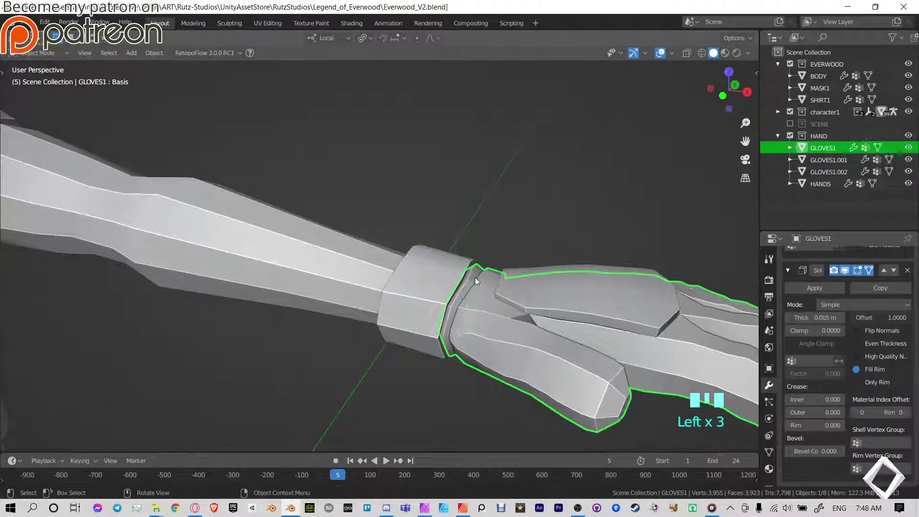
{"action": "left_click", "coordinate": [582, 280]}
{"action": "left_click", "coordinate": [479, 275], "text": "shift"}
{"action": "left_click", "coordinate": [495, 320], "text": "shift"}
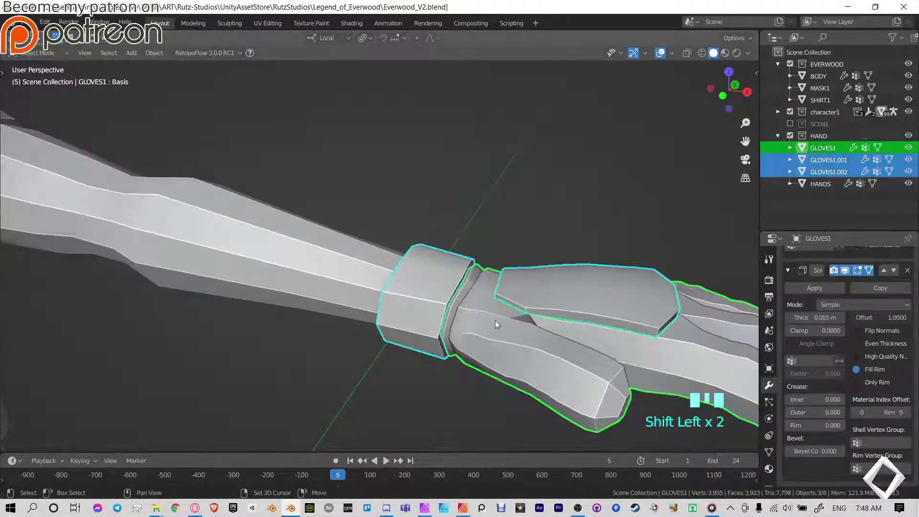
{"action": "key", "text": "ctrl+j"}
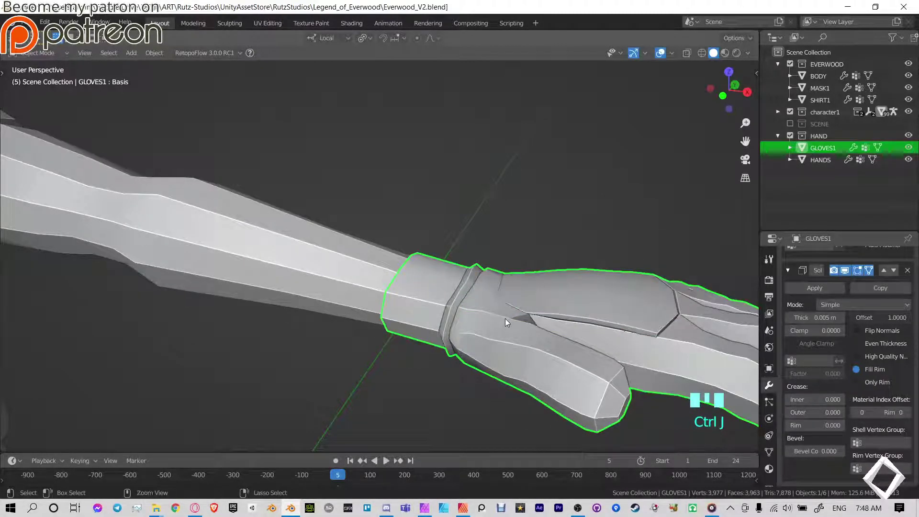
{"action": "middle_click_drag", "start_coordinate": [505, 318], "coordinate": [457, 250]}
{"action": "key", "text": "ctrl+z"}
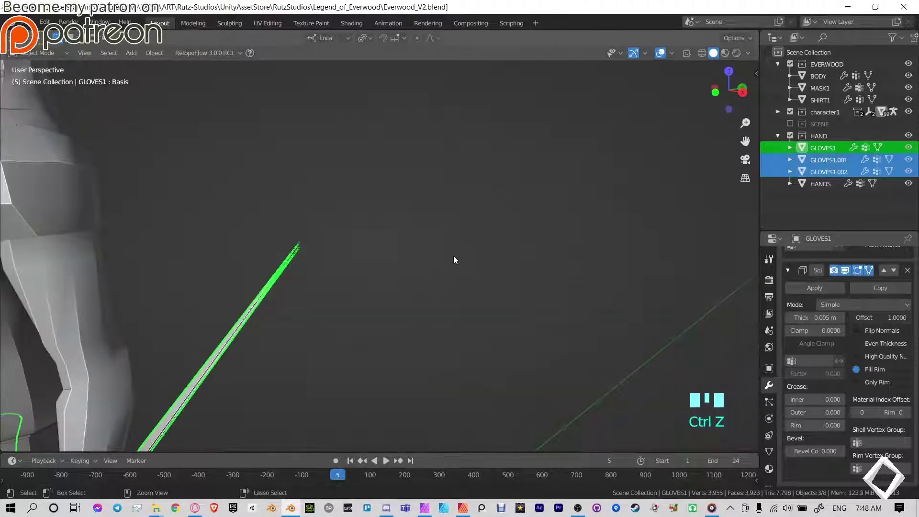
{"action": "key", "text": "ctrl+z"}
- Delete the back-of-hand plate's Basis shape key and apply its Solidify modifier
{"action": "left_click", "coordinate": [426, 237]}
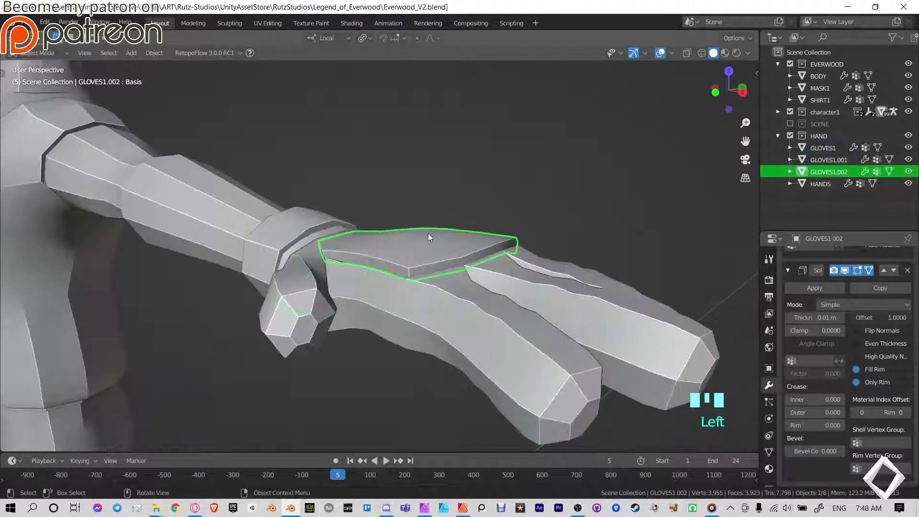
{"action": "left_click", "coordinate": [792, 287]}
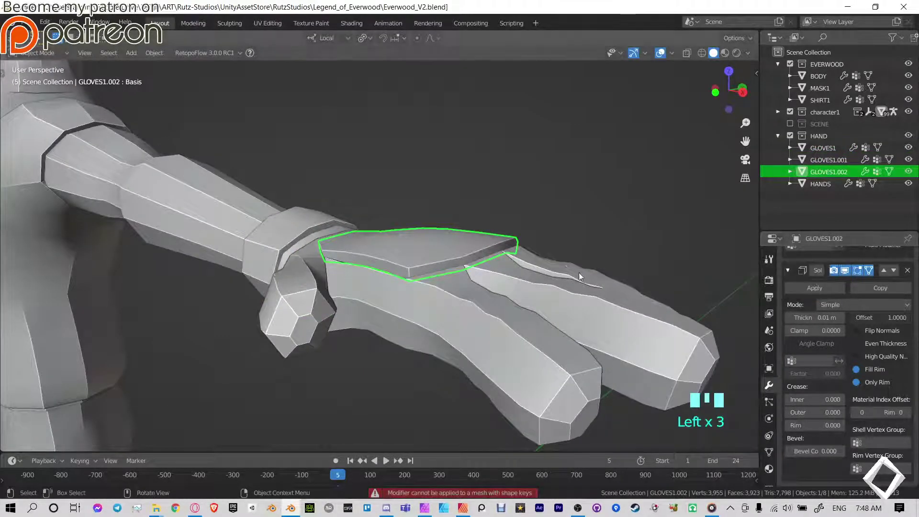
{"action": "left_click", "coordinate": [769, 454]}
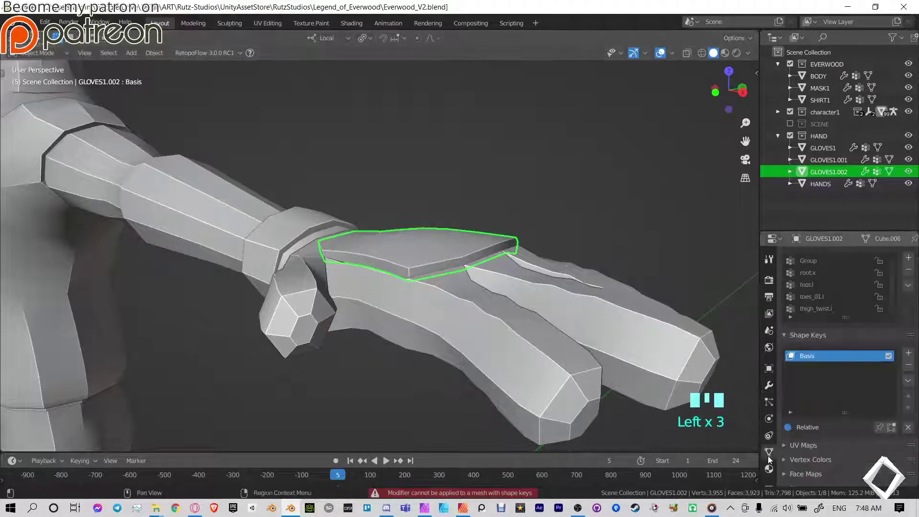
{"action": "left_click", "coordinate": [909, 381]}
{"action": "left_click", "coordinate": [901, 367]}
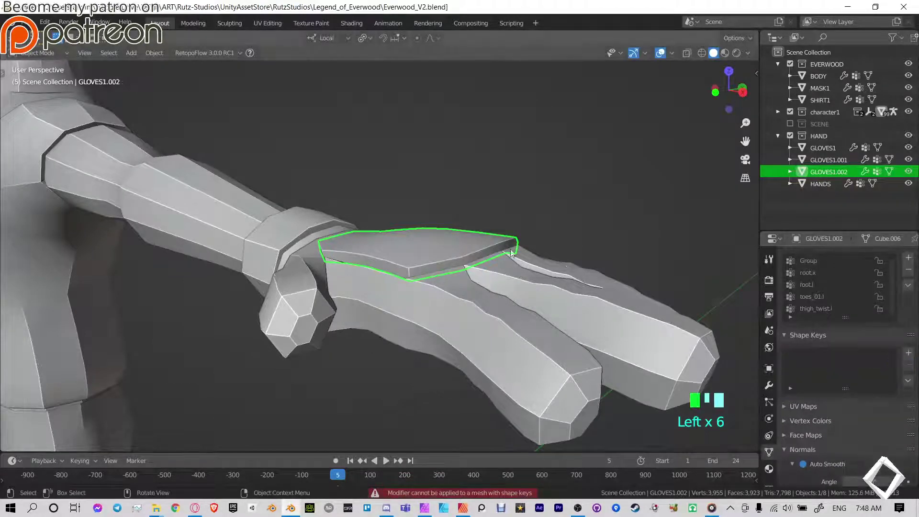
{"action": "left_click", "coordinate": [770, 386]}
{"action": "left_click", "coordinate": [822, 290]}
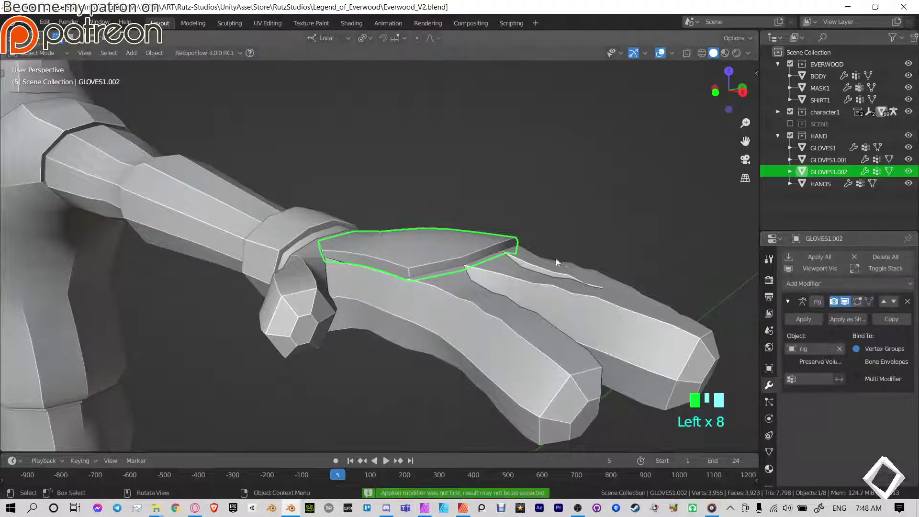
- Remove the Basis shape key from the wrist cuff and apply the cuff's Solidify modifier
{"action": "left_click", "coordinate": [305, 226]}
{"action": "left_click", "coordinate": [769, 452]}
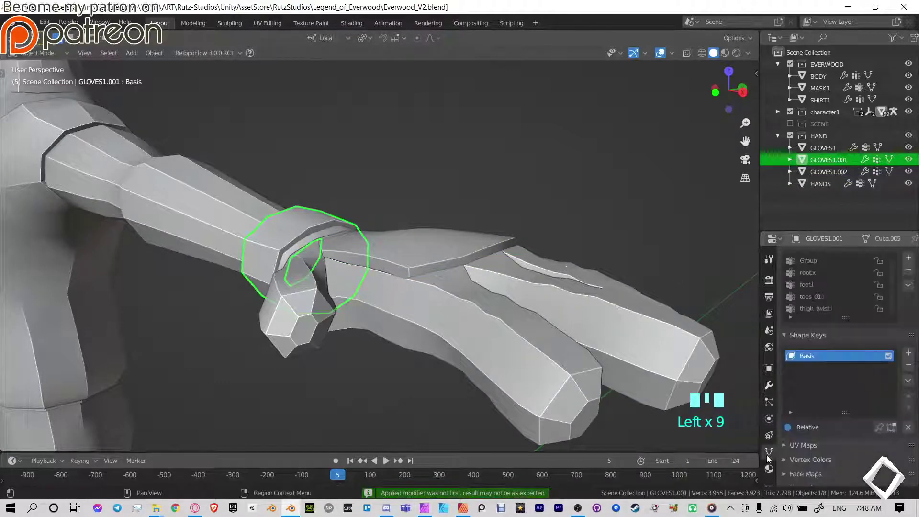
{"action": "left_click", "coordinate": [909, 366]}
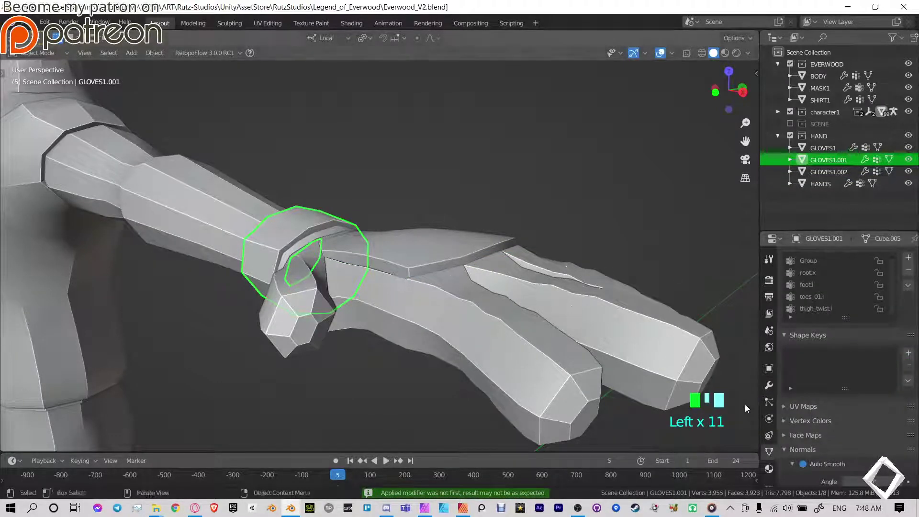
{"action": "left_click", "coordinate": [769, 385]}
{"action": "left_click", "coordinate": [788, 302]}
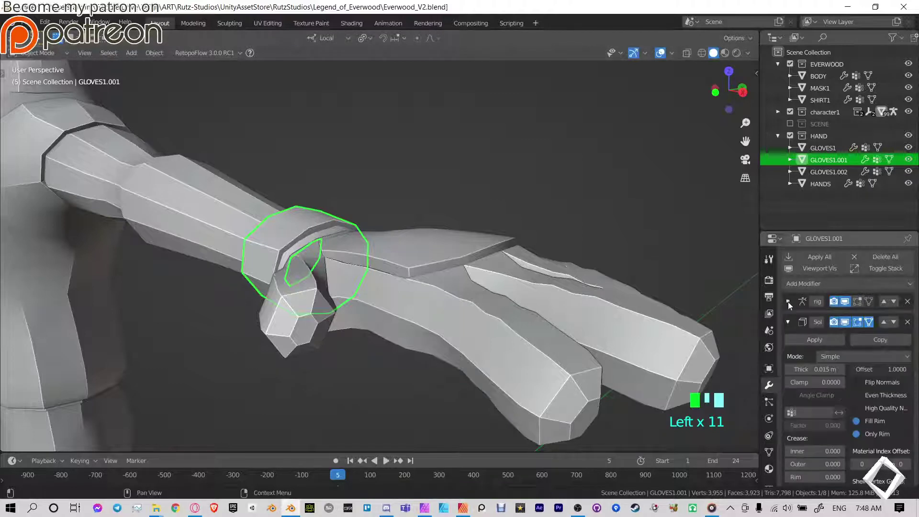
{"action": "left_click", "coordinate": [803, 337]}
- Enable Only Rim on the Solidify modifier of the GLOVES1 base glove
{"action": "left_click", "coordinate": [484, 309]}
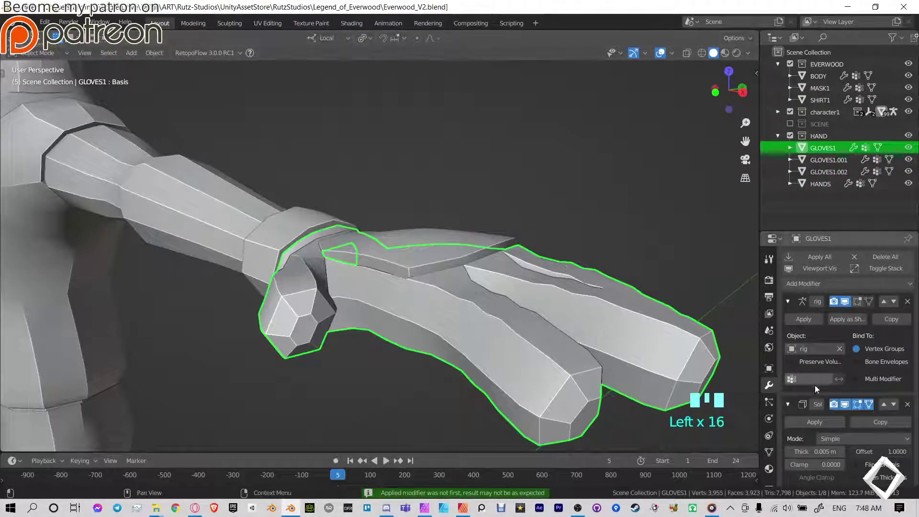
{"action": "scroll", "coordinate": [789, 403], "scroll_direction": "down", "scroll_amount": 3}
{"action": "left_click", "coordinate": [854, 458]}
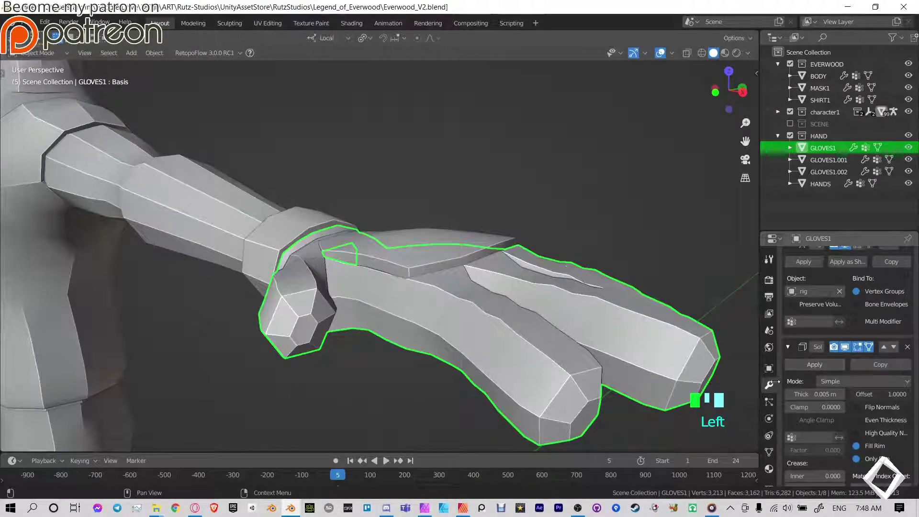
- Remove the base glove's Basis shape key and apply its Solidify modifier
{"action": "left_click", "coordinate": [770, 453]}
{"action": "left_click", "coordinate": [909, 365]}
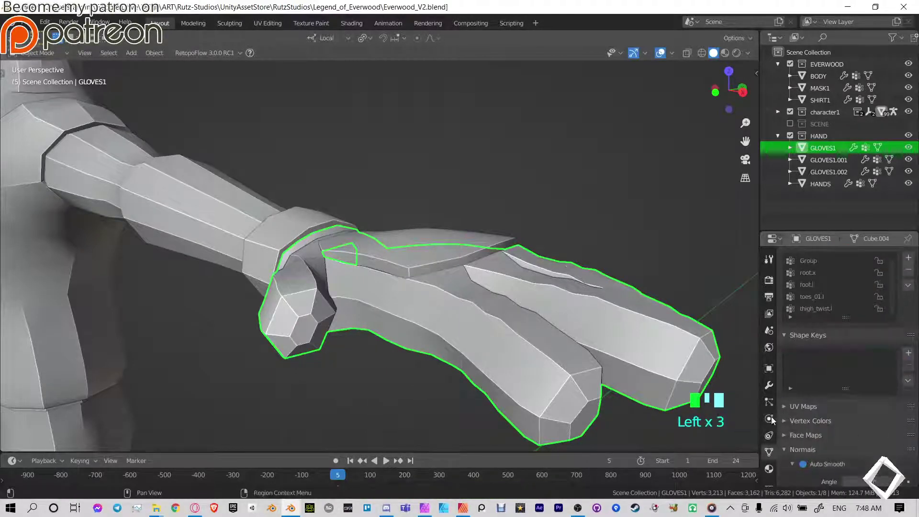
{"action": "left_click", "coordinate": [770, 385]}
{"action": "left_click", "coordinate": [804, 366]}
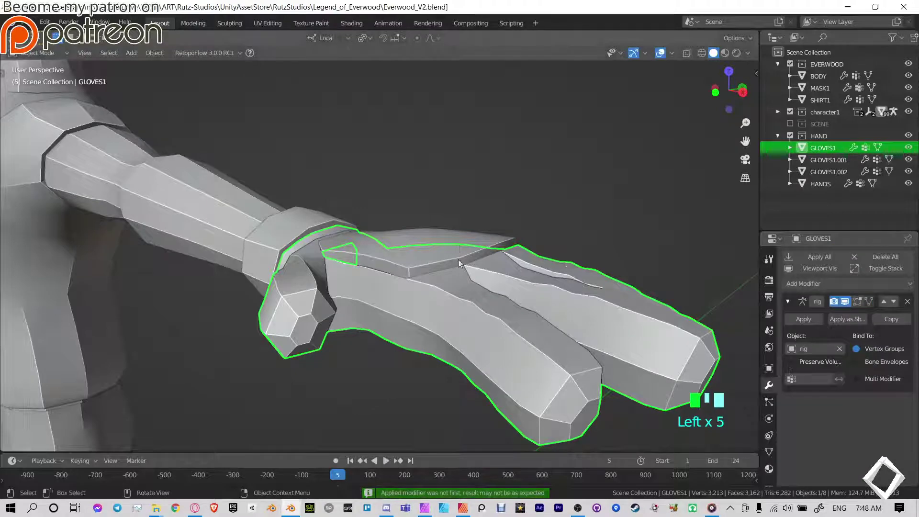
- Join the wrist cuff and back-of-hand plate into GLOVES1, keeping the base glove as the active object
{"action": "middle_click_drag", "start_coordinate": [458, 260], "coordinate": [456, 285]}
{"action": "left_click", "coordinate": [430, 365]}
{"action": "left_click", "coordinate": [321, 317], "text": "shift"}
{"action": "middle_click_drag", "start_coordinate": [438, 372], "coordinate": [422, 263], "text": "shift"}
{"action": "left_click", "coordinate": [480, 338], "text": "shift"}
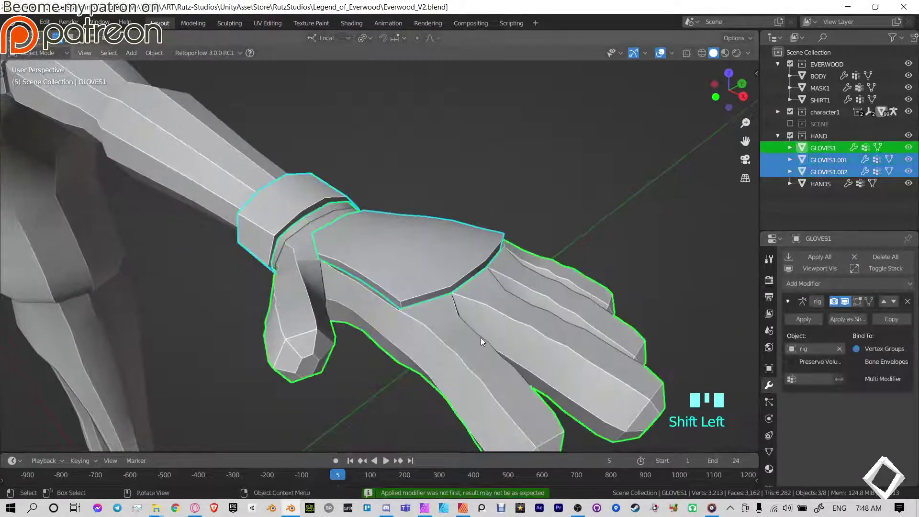
{"action": "key", "text": "ctrl+j"}
- Select all vertices of the joined glove in Edit Mode and merge them by distance at 0.0001 m
{"action": "middle_click_drag", "start_coordinate": [481, 337], "coordinate": [519, 258]}
{"action": "key", "text": "Tab"}
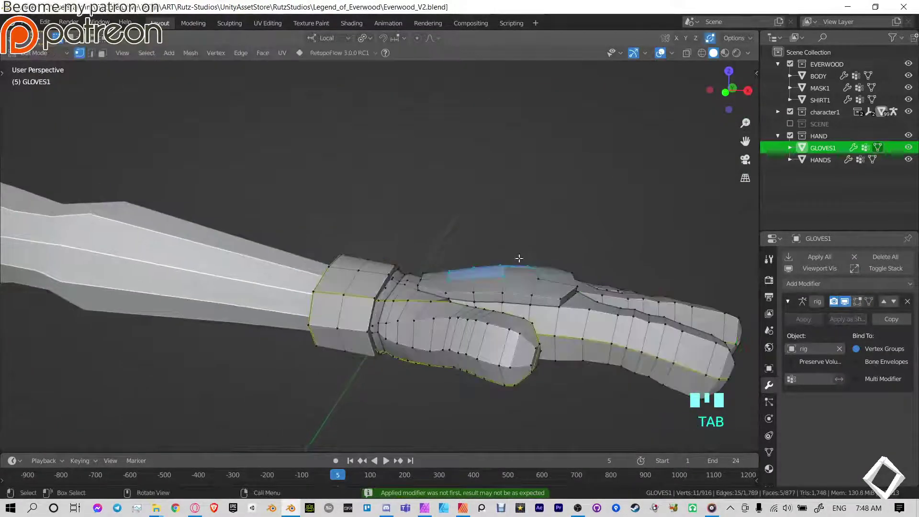
{"action": "key", "text": "a"}
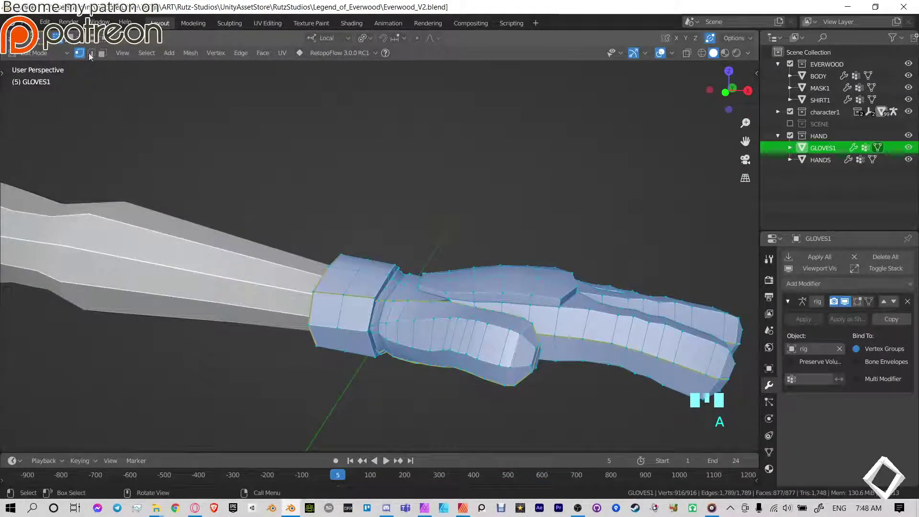
{"action": "left_click", "coordinate": [191, 52]}
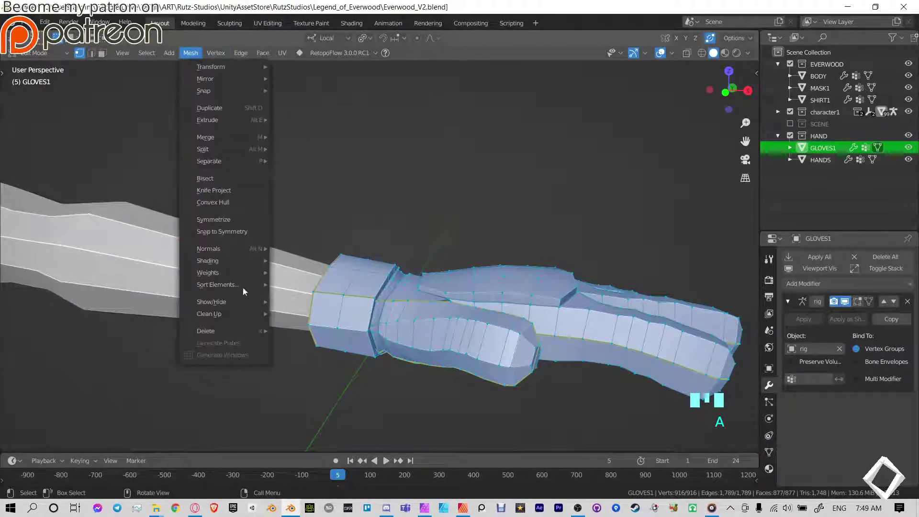
{"action": "mouse_move", "coordinate": [246, 314]}
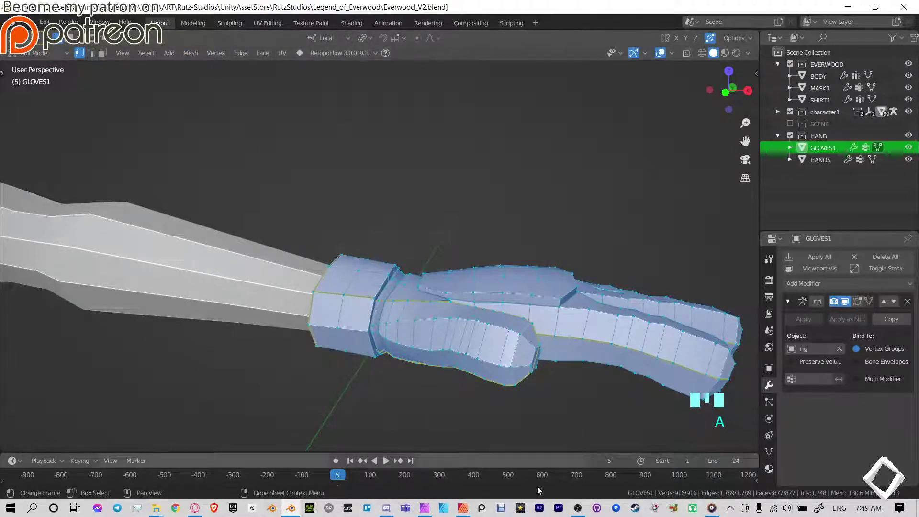
{"action": "left_click", "coordinate": [185, 53]}
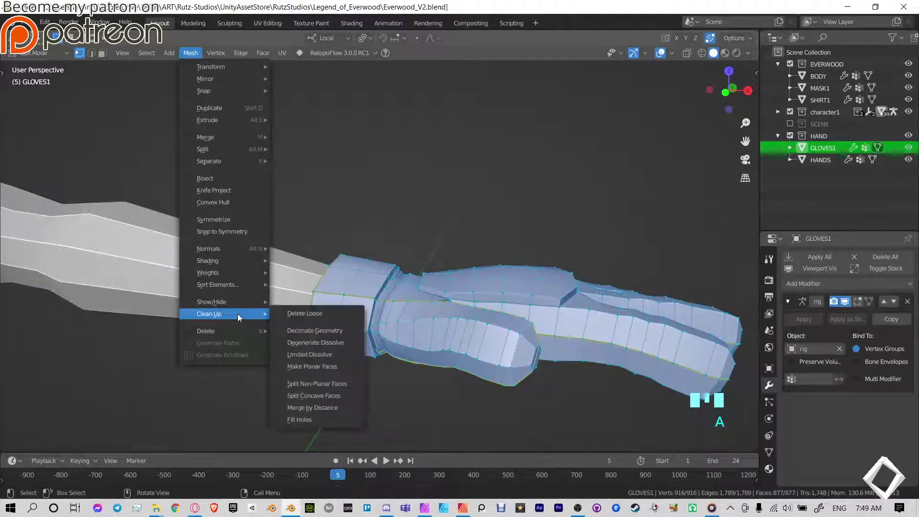
{"action": "left_click", "coordinate": [312, 408]}
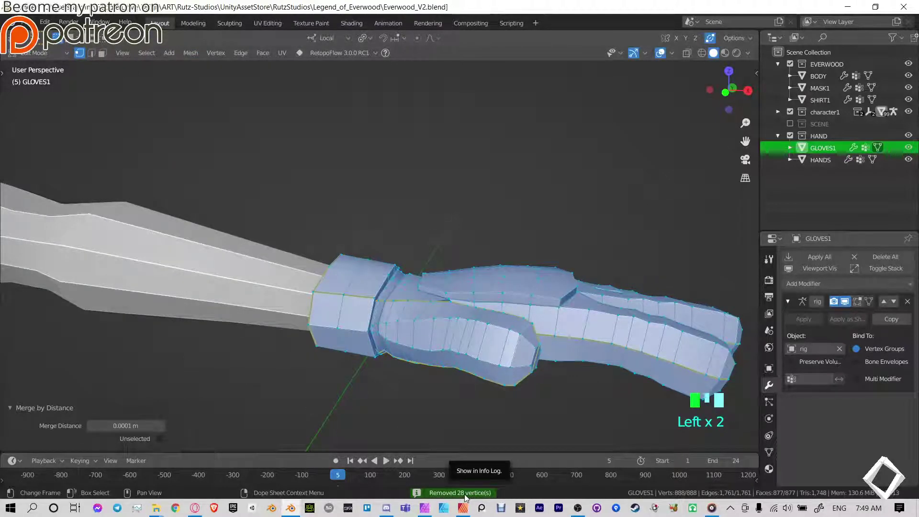
- Isolate the joined glove in Local View and clear the full-mesh selection
{"action": "middle_click_drag", "start_coordinate": [568, 264], "coordinate": [543, 270]}
{"action": "scroll", "coordinate": [430, 309], "scroll_direction": "up", "scroll_amount": 3}
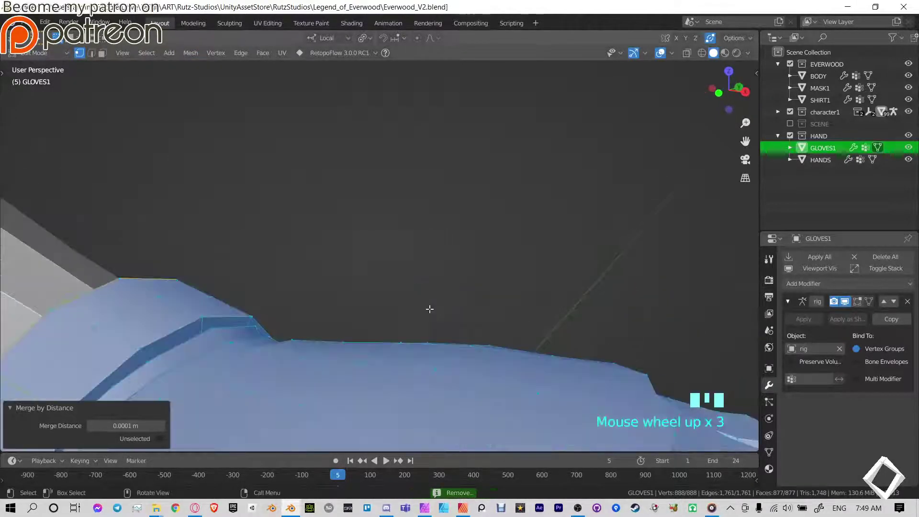
{"action": "key", "text": "KP_Divide"}
{"action": "left_click", "coordinate": [506, 258]}
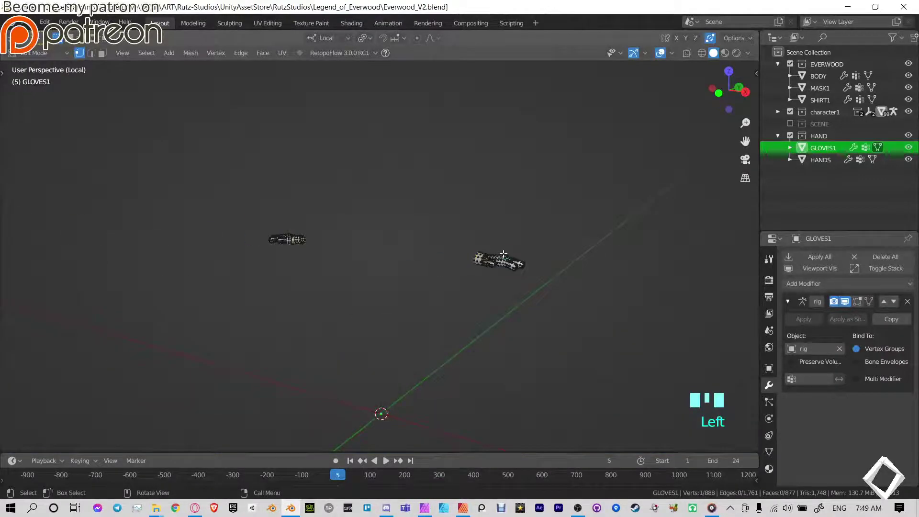
- Move the glove vertex bordering the narrow gap under the back-of-hand plate's side edge
{"action": "scroll", "coordinate": [488, 262], "scroll_direction": "down", "scroll_amount": 16}
{"action": "middle_click_drag", "start_coordinate": [488, 263], "coordinate": [554, 329]}
{"action": "middle_click_drag", "start_coordinate": [349, 138], "coordinate": [467, 240], "text": "shift"}
{"action": "scroll", "coordinate": [498, 242], "scroll_direction": "up", "scroll_amount": 2}
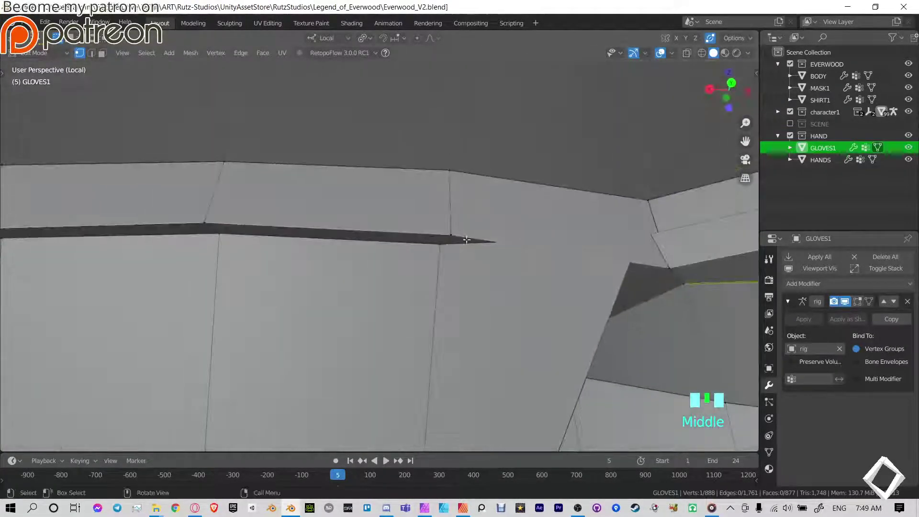
{"action": "key", "text": "g"}
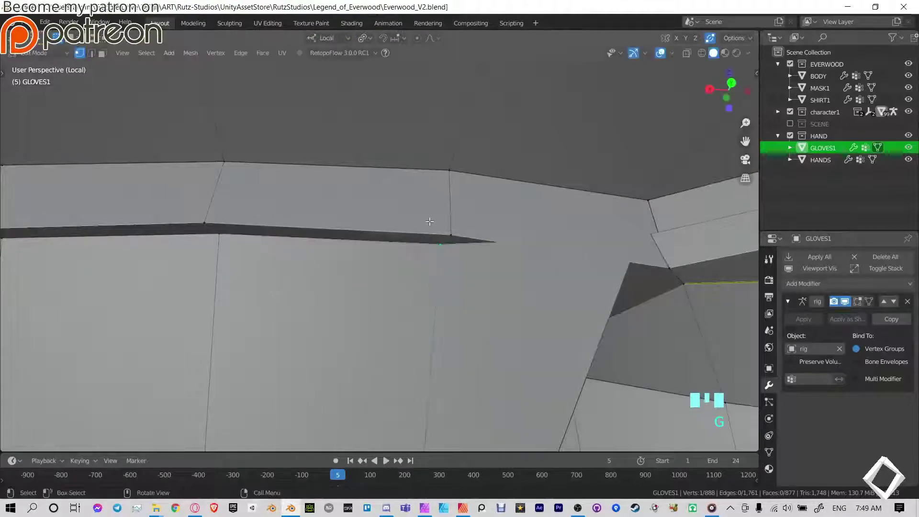
{"action": "left_click", "coordinate": [481, 218]}
{"action": "middle_click_drag", "start_coordinate": [481, 218], "coordinate": [560, 269]}
- Slide the vertex between thumb and plate along its edge and nudge it about 2 mm downward near the plate's corner
{"action": "key", "text": "g"}
{"action": "key", "text": "g"}
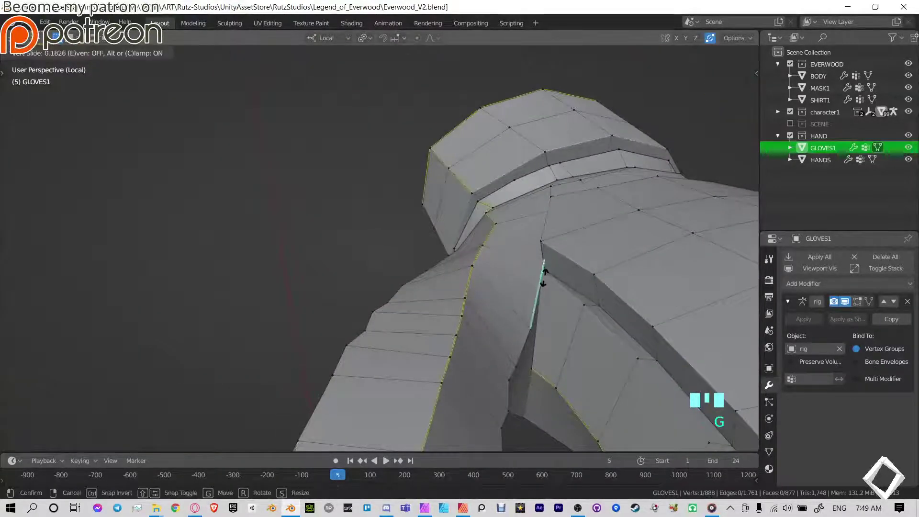
{"action": "left_click", "coordinate": [540, 287]}
{"action": "middle_click_drag", "start_coordinate": [539, 287], "coordinate": [493, 287], "text": "shift"}
{"action": "key", "text": "g"}
{"action": "left_click", "coordinate": [474, 323]}
{"action": "key", "text": "g"}
{"action": "left_click", "coordinate": [498, 303]}
{"action": "middle_click_drag", "start_coordinate": [494, 288], "coordinate": [312, 437], "text": "shift"}
{"action": "scroll", "coordinate": [476, 249], "scroll_direction": "down", "scroll_amount": 6}
{"action": "middle_click_drag", "start_coordinate": [477, 249], "coordinate": [352, 282]}
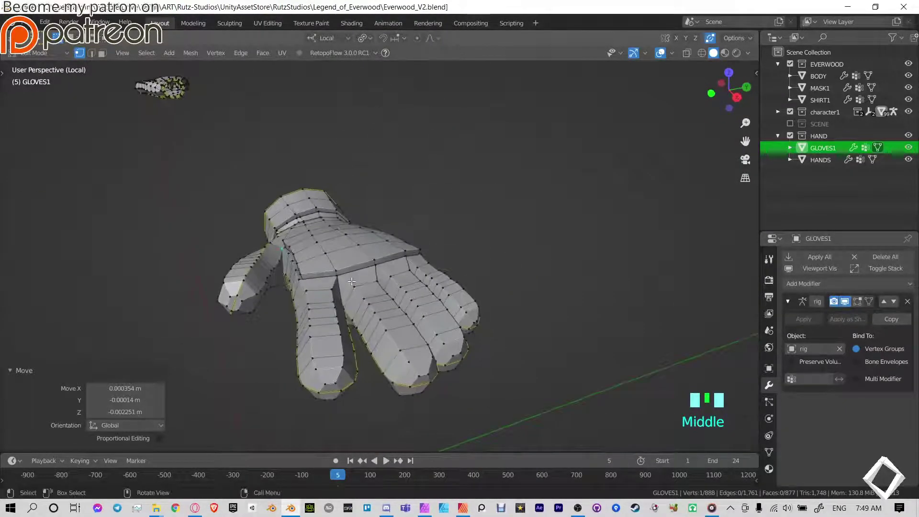
- Exit Local View and return the GLOVES1 mesh to Object Mode among the rest of the character
{"action": "key", "text": "KP_Divide"}
{"action": "scroll", "coordinate": [378, 268], "scroll_direction": "down", "scroll_amount": 6}
{"action": "left_click", "coordinate": [448, 233]}
{"action": "key", "text": "Tab"}
{"action": "left_click", "coordinate": [431, 237]}
- Trial-move the GLOVES1 object off the hand to check it as a separate piece, cancelling each move
{"action": "middle_click_drag", "start_coordinate": [429, 237], "coordinate": [464, 281]}
{"action": "left_click", "coordinate": [464, 281]}
{"action": "key", "text": "g"}
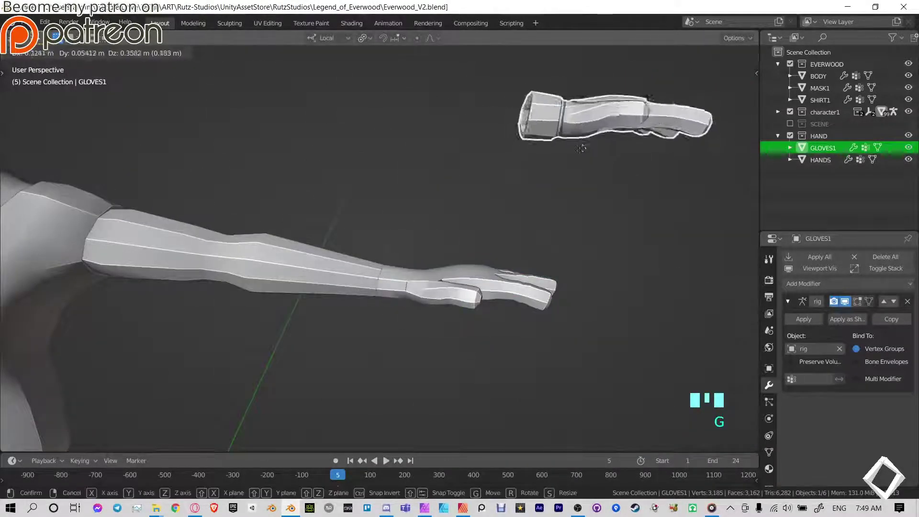
{"action": "right_click", "coordinate": [460, 303]}
{"action": "key", "text": "g"}
{"action": "right_click", "coordinate": [460, 291]}
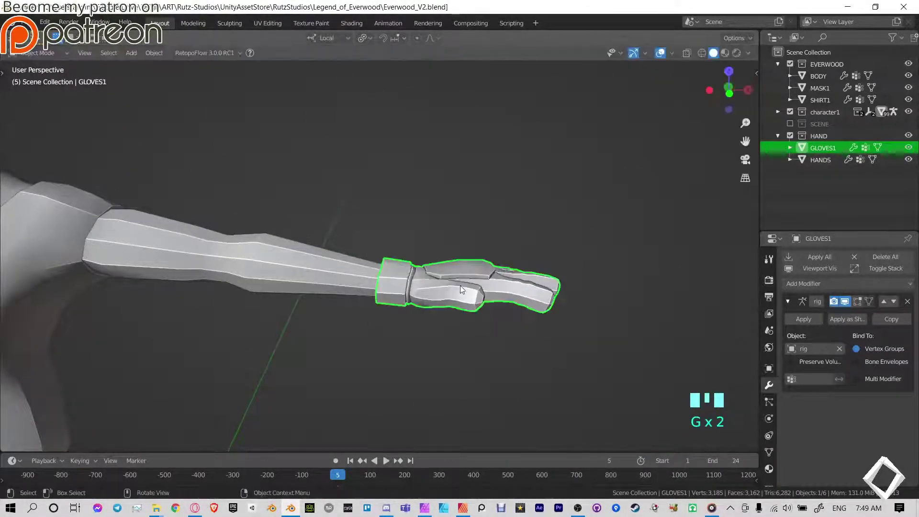
- Select the HANDS object and trial-move it out of the glove from several angles, cancelling each move
{"action": "left_click", "coordinate": [436, 289]}
{"action": "key", "text": "g"}
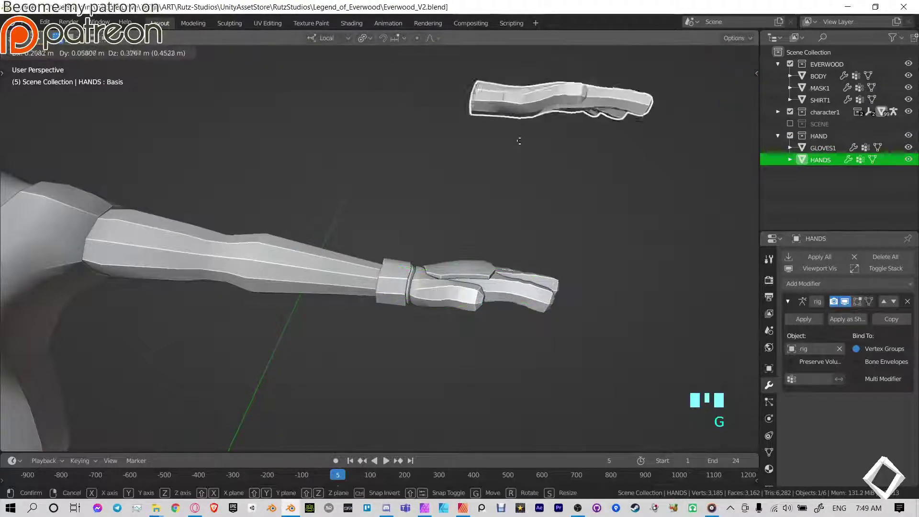
{"action": "right_click", "coordinate": [530, 148]}
{"action": "middle_click_drag", "start_coordinate": [530, 147], "coordinate": [450, 93]}
{"action": "key", "text": "g"}
{"action": "right_click", "coordinate": [323, 235]}
{"action": "middle_click_drag", "start_coordinate": [326, 210], "coordinate": [342, 288]}
{"action": "key", "text": "g"}
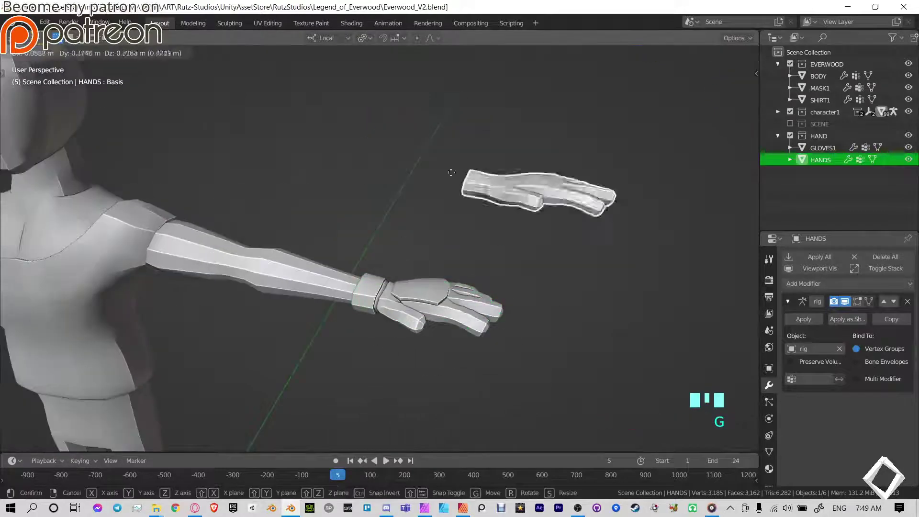
{"action": "right_click", "coordinate": [472, 175]}
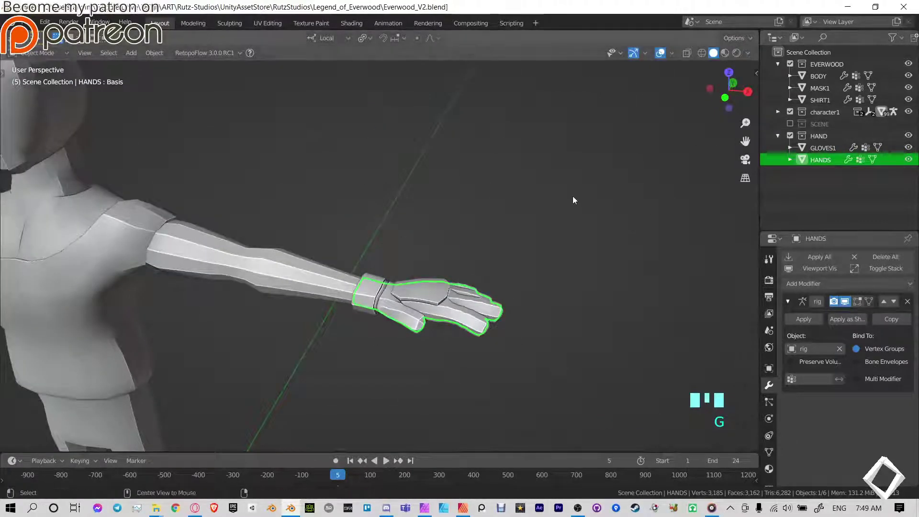
- Unhide all hidden objects to bring back the character's rig, and select the rig
{"action": "key", "text": "alt+h"}
{"action": "middle_click_drag", "start_coordinate": [478, 236], "coordinate": [508, 191], "text": "shift"}
{"action": "left_click", "coordinate": [377, 209]}
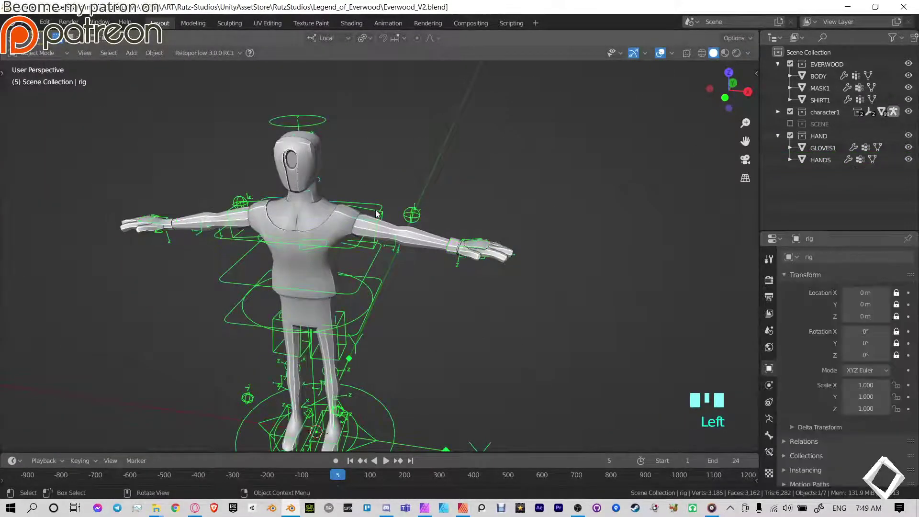
- Select the GLOVES1 object and examine how it sits on both of the character's arms
{"action": "middle_click_drag", "start_coordinate": [376, 211], "coordinate": [421, 208], "text": "shift"}
{"action": "scroll", "coordinate": [487, 199], "scroll_direction": "up", "scroll_amount": 4}
{"action": "middle_click_drag", "start_coordinate": [486, 199], "coordinate": [423, 208]}
{"action": "left_click", "coordinate": [587, 172]}
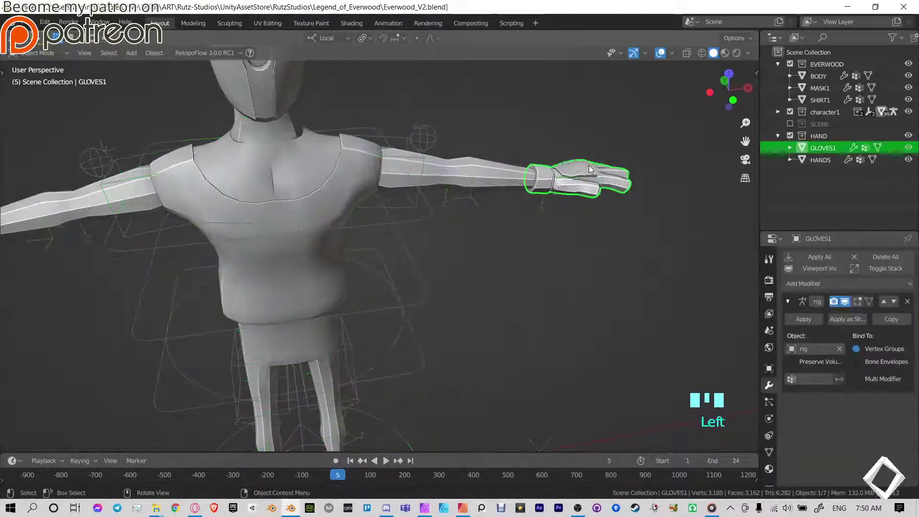
{"action": "middle_click_drag", "start_coordinate": [676, 165], "coordinate": [623, 211], "text": "shift"}
{"action": "middle_click_drag", "start_coordinate": [702, 175], "coordinate": [549, 204], "text": "shift"}
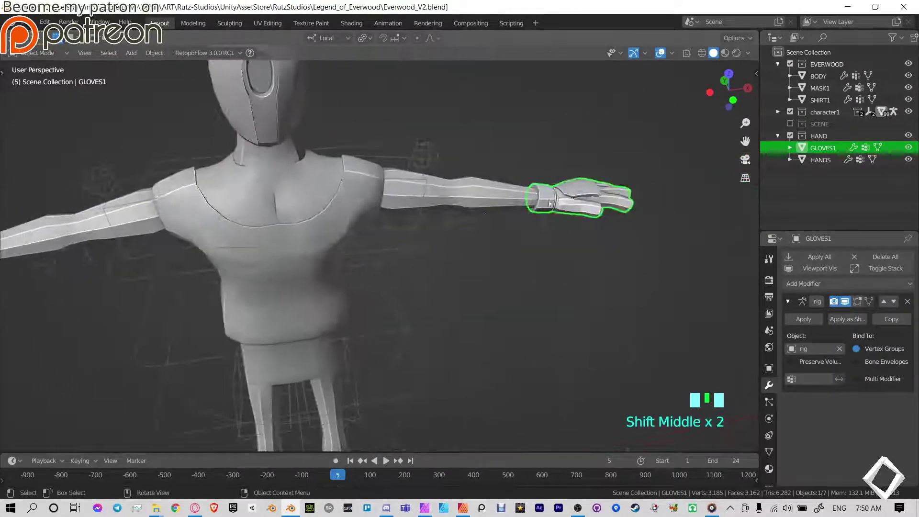
{"action": "middle_click_drag", "start_coordinate": [494, 161], "coordinate": [486, 238], "text": "shift"}
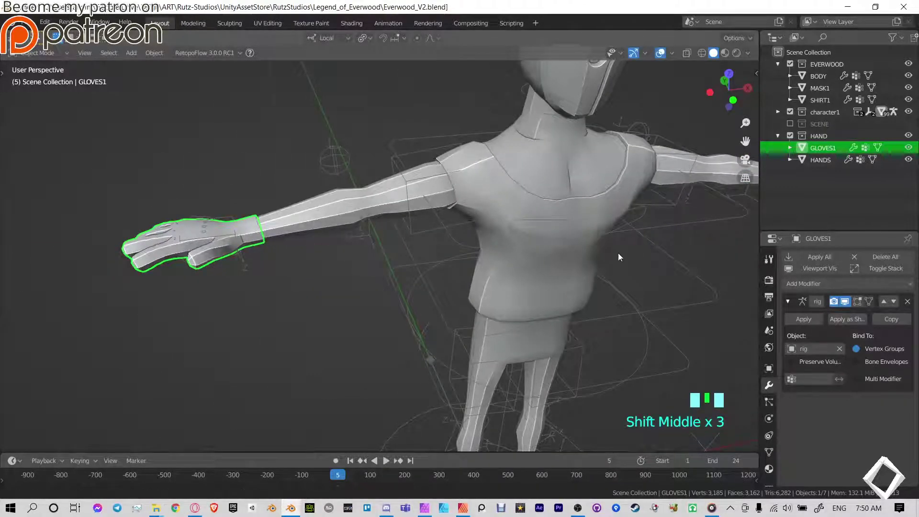
- Auto-mirror the GLOVES1 mesh along the X axis with Positive orientation
{"action": "middle_click_drag", "start_coordinate": [619, 257], "coordinate": [292, 256], "text": "shift"}
{"action": "middle_click_drag", "start_coordinate": [587, 256], "coordinate": [555, 254]}
{"action": "middle_click_drag", "start_coordinate": [550, 240], "coordinate": [400, 231], "text": "shift"}
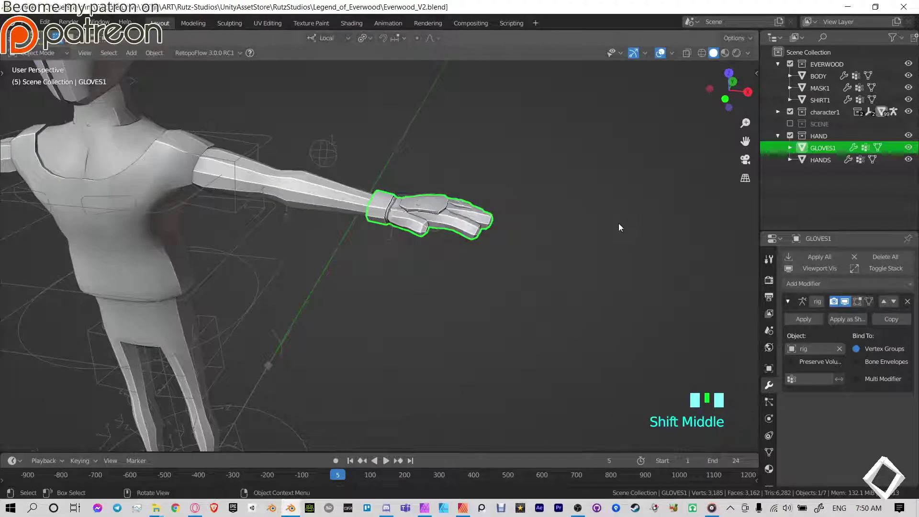
{"action": "key", "text": "n"}
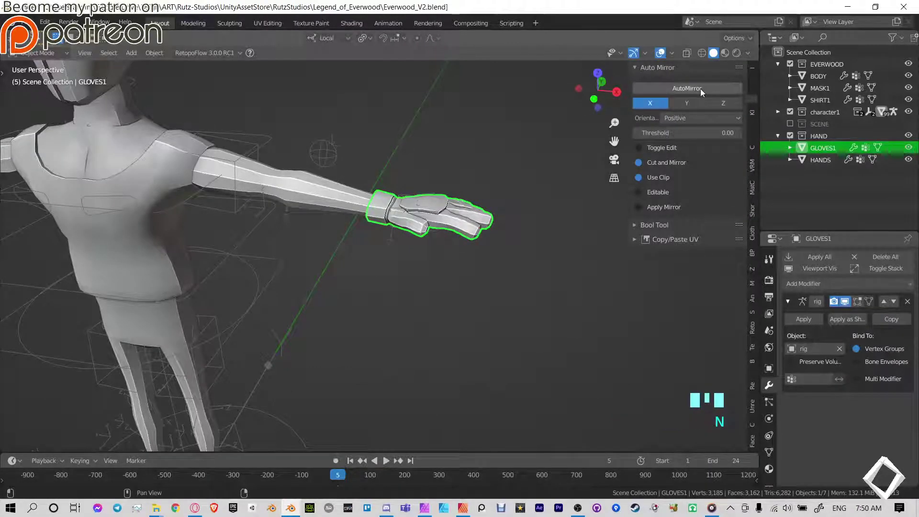
{"action": "scroll", "coordinate": [352, 218], "scroll_direction": "down", "scroll_amount": 4}
{"action": "middle_click_drag", "start_coordinate": [403, 240], "coordinate": [426, 162], "text": "shift"}
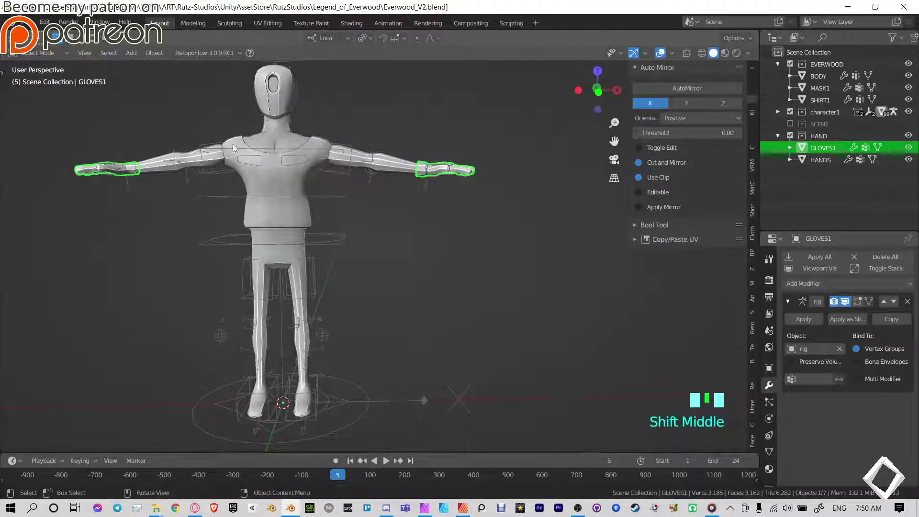
{"action": "left_click", "coordinate": [699, 118]}
{"action": "left_click", "coordinate": [691, 141]}
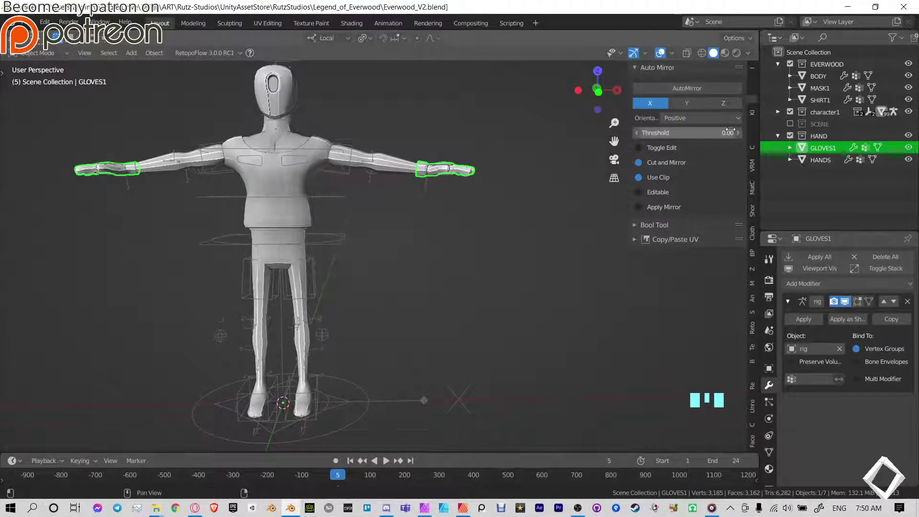
{"action": "left_click", "coordinate": [699, 88]}
- Apply the mirror modifier on the gloves, leaving the rig's armature modifier in place
{"action": "middle_click_drag", "start_coordinate": [503, 201], "coordinate": [284, 230], "text": "shift"}
{"action": "scroll", "coordinate": [456, 189], "scroll_direction": "up", "scroll_amount": 5}
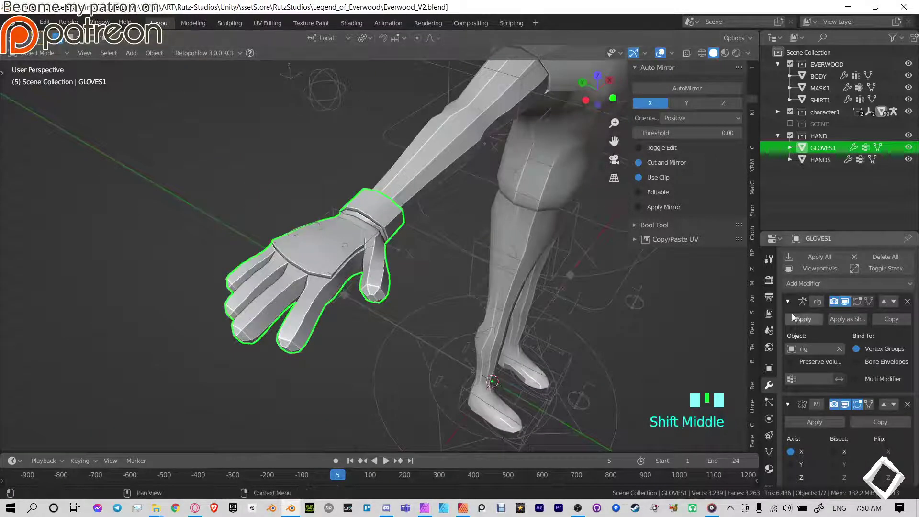
{"action": "left_click", "coordinate": [788, 301]}
{"action": "left_click", "coordinate": [815, 340]}
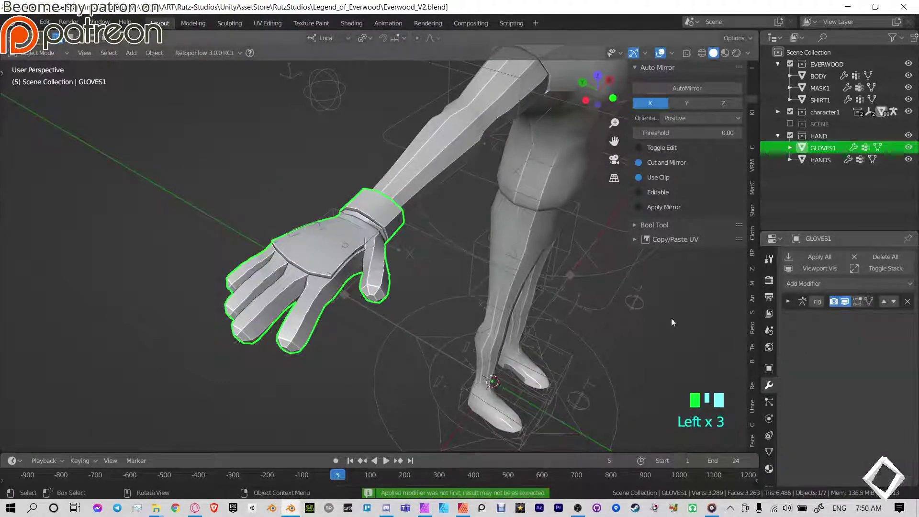
- Select the rig in Pose Mode and test-rotate the spine bone c_spine_01.x, then cancel the rotation
{"action": "middle_click_drag", "start_coordinate": [671, 317], "coordinate": [422, 225], "text": "shift"}
{"action": "left_click", "coordinate": [482, 246]}
{"action": "key", "text": "ctrl+Tab"}
{"action": "key", "text": "r"}
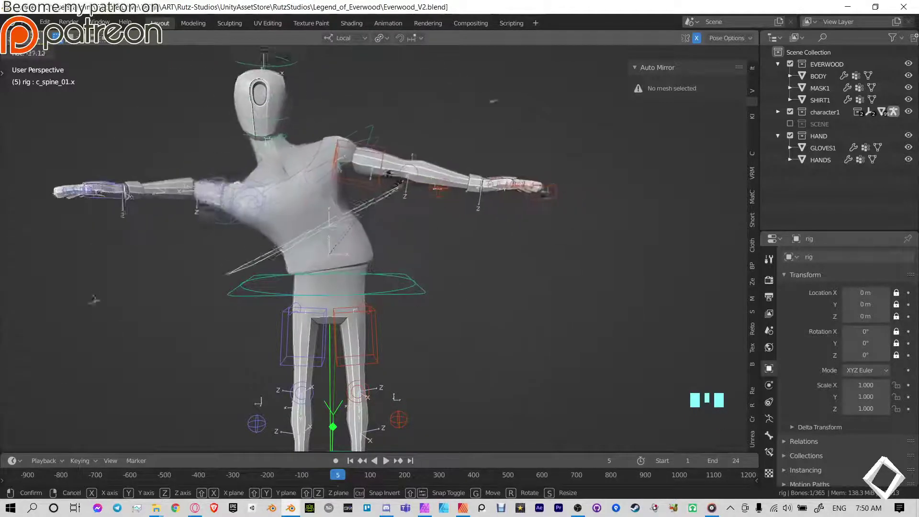
{"action": "right_click", "coordinate": [446, 203]}
- Move the hand IK control c_hand_ik.l down about 0.57 m to test how the gloves follow the arms
{"action": "middle_click_drag", "start_coordinate": [479, 234], "coordinate": [575, 222]}
{"action": "left_click", "coordinate": [517, 302]}
{"action": "key", "text": "g"}
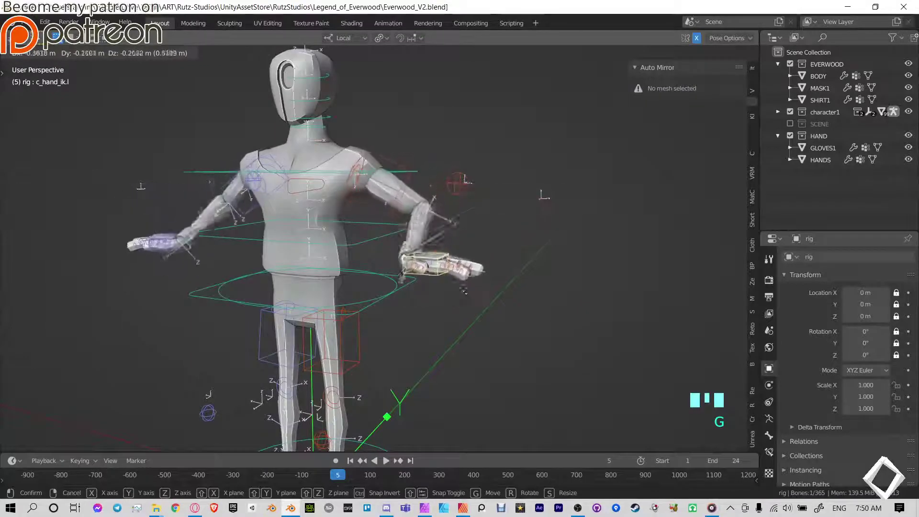
{"action": "left_click", "coordinate": [586, 361]}
{"action": "scroll", "coordinate": [565, 287], "scroll_direction": "up", "scroll_amount": 4}
{"action": "middle_click_drag", "start_coordinate": [550, 230], "coordinate": [433, 218], "text": "shift"}
{"action": "scroll", "coordinate": [466, 333], "scroll_direction": "down", "scroll_amount": 4}
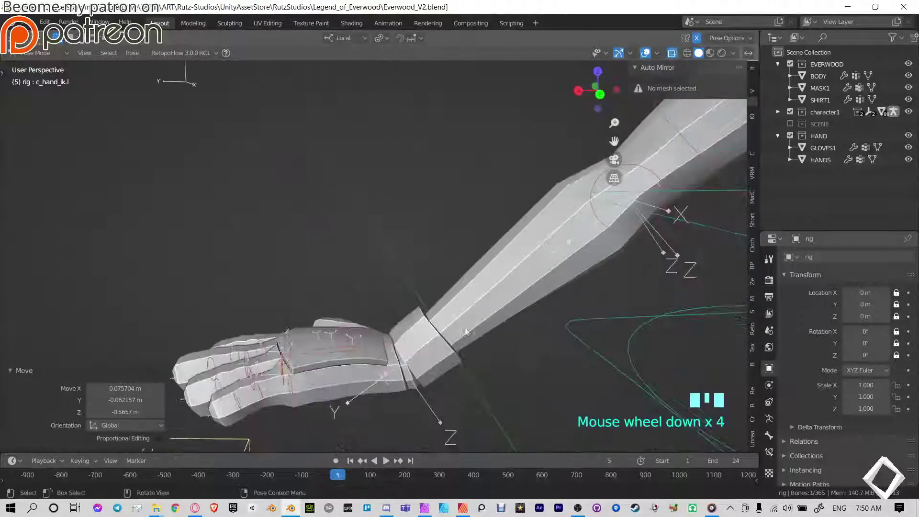
- Return to Object Mode, select the gloves and examine their geometry around the wrists for deformation errors
{"action": "middle_click_drag", "start_coordinate": [465, 333], "coordinate": [441, 318], "text": "shift"}
{"action": "key", "text": "Tab"}
{"action": "key", "text": "Tab"}
{"action": "middle_click_drag", "start_coordinate": [381, 277], "coordinate": [404, 288]}
{"action": "key", "text": "ctrl+Tab"}
{"action": "middle_click_drag", "start_coordinate": [363, 232], "coordinate": [501, 226]}
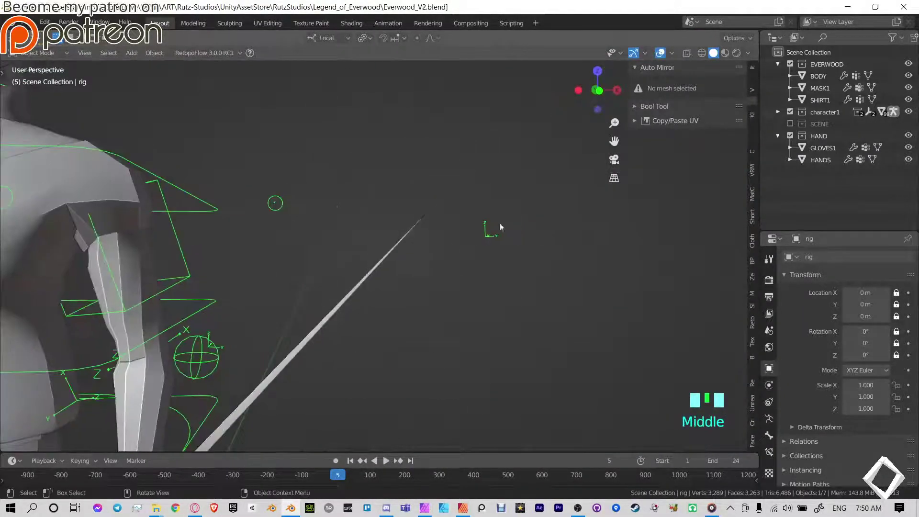
{"action": "left_click", "coordinate": [369, 273]}
{"action": "middle_click_drag", "start_coordinate": [368, 273], "coordinate": [365, 252], "text": "shift"}
{"action": "scroll", "coordinate": [438, 184], "scroll_direction": "up", "scroll_amount": 8}
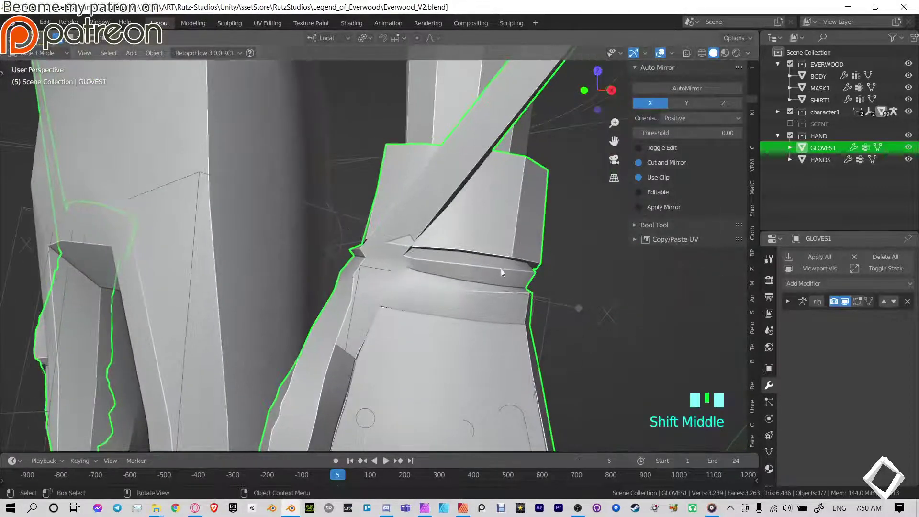
{"action": "scroll", "coordinate": [424, 234], "scroll_direction": "down", "scroll_amount": 4}
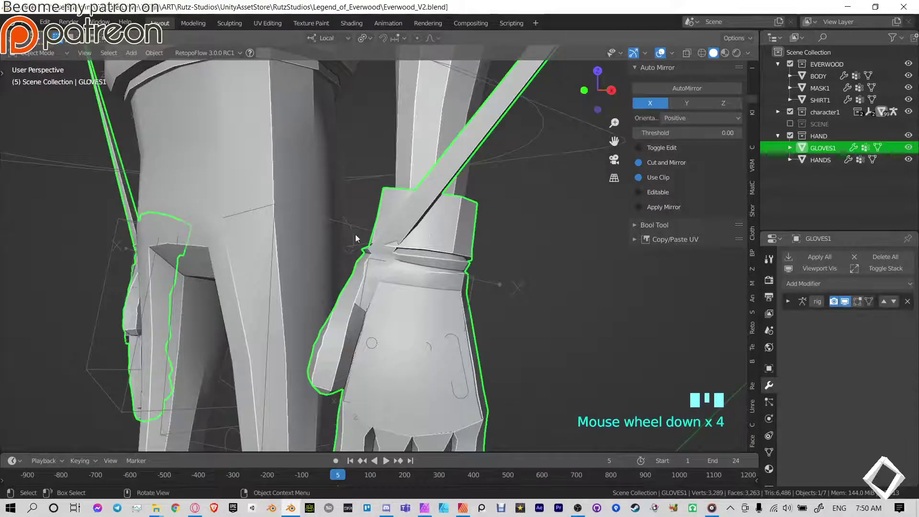
{"action": "middle_click_drag", "start_coordinate": [384, 245], "coordinate": [371, 441], "text": "shift"}
{"action": "scroll", "coordinate": [422, 239], "scroll_direction": "down", "scroll_amount": 5}
{"action": "middle_click_drag", "start_coordinate": [431, 230], "coordinate": [320, 318], "text": "shift"}
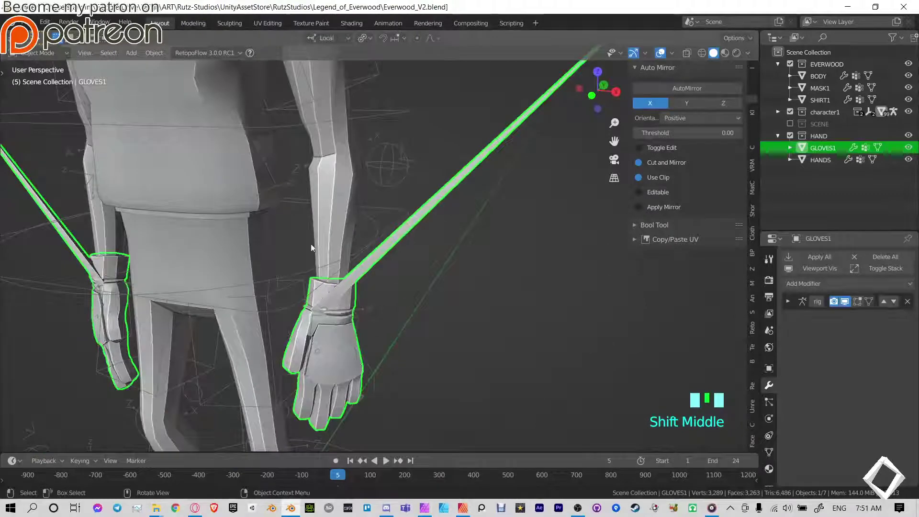
- Clear the location and rotation of all the rig's pose bones and return to Object Mode
{"action": "left_click", "coordinate": [385, 207]}
{"action": "key", "text": "ctrl+Tab"}
{"action": "key", "text": "a"}
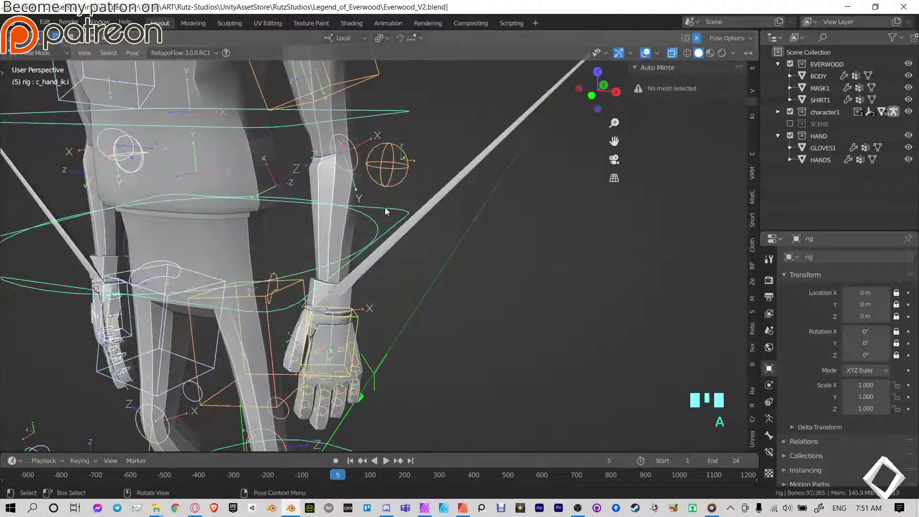
{"action": "key", "text": "alt+g"}
{"action": "key", "text": "alt+r"}
{"action": "scroll", "coordinate": [418, 214], "scroll_direction": "down", "scroll_amount": 7}
{"action": "middle_click_drag", "start_coordinate": [454, 124], "coordinate": [431, 229], "text": "shift"}
{"action": "key", "text": "ctrl+Tab"}
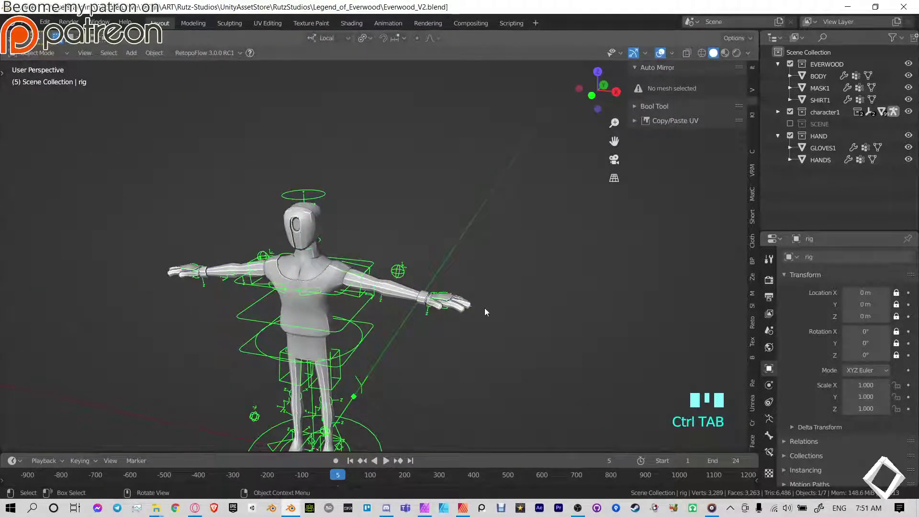
- Enter Edit Mode on the gloves, select all vertices and show the mesh's vertex groups
{"action": "scroll", "coordinate": [485, 309], "scroll_direction": "up", "scroll_amount": 6}
{"action": "middle_click_drag", "start_coordinate": [546, 310], "coordinate": [465, 192], "text": "shift"}
{"action": "left_click", "coordinate": [369, 271]}
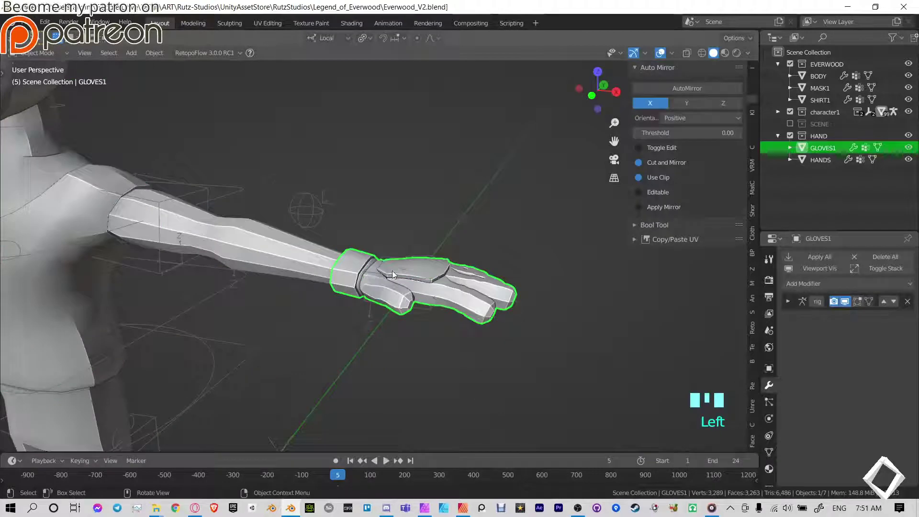
{"action": "scroll", "coordinate": [392, 271], "scroll_direction": "up", "scroll_amount": 2}
{"action": "key", "text": "ctrl+Tab"}
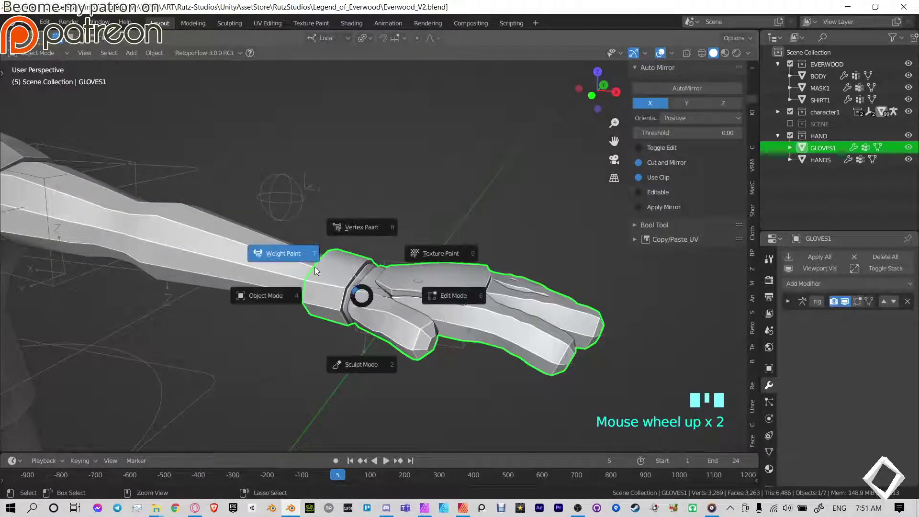
{"action": "left_click", "coordinate": [455, 295]}
{"action": "key", "text": "a"}
{"action": "middle_click_drag", "start_coordinate": [429, 266], "coordinate": [450, 191]}
{"action": "scroll", "coordinate": [468, 177], "scroll_direction": "up", "scroll_amount": 3}
{"action": "left_click", "coordinate": [770, 451]}
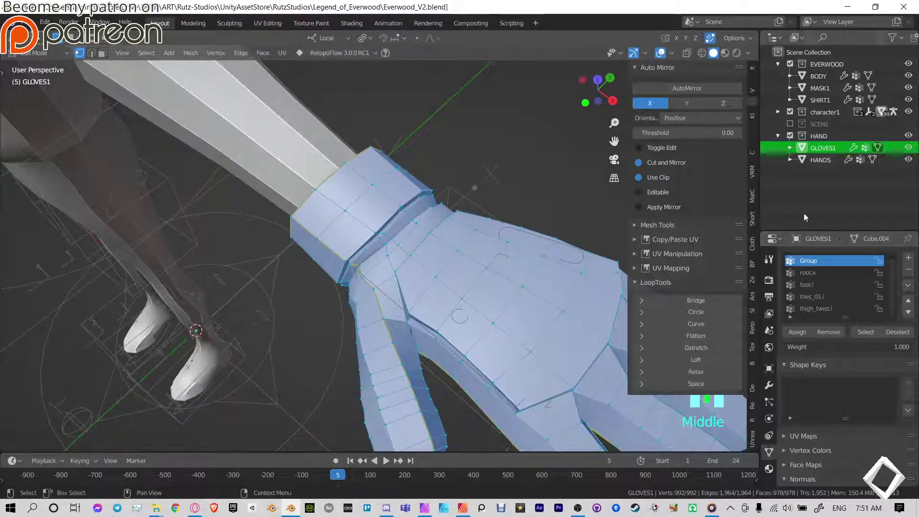
- Enable the Vertex Group Weights overlay for the glove mesh
{"action": "middle_click_drag", "start_coordinate": [370, 172], "coordinate": [378, 234], "text": "shift"}
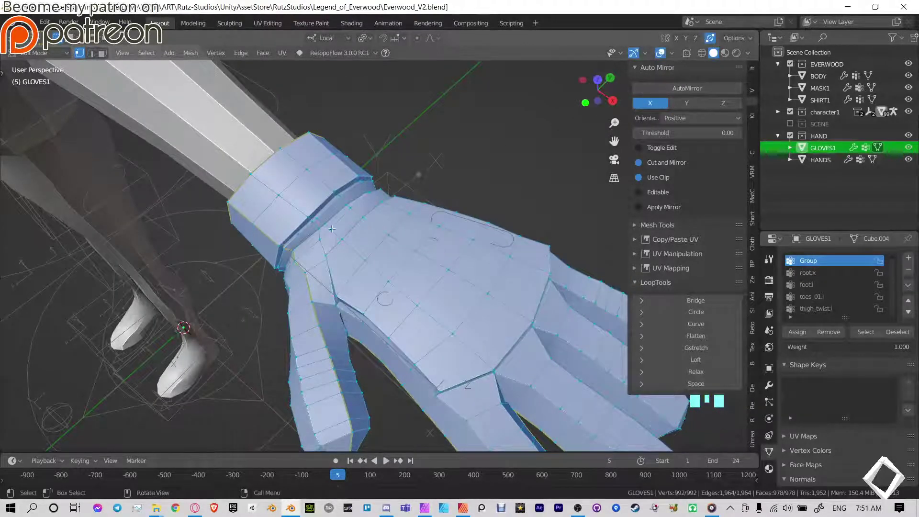
{"action": "left_click", "coordinate": [673, 53]}
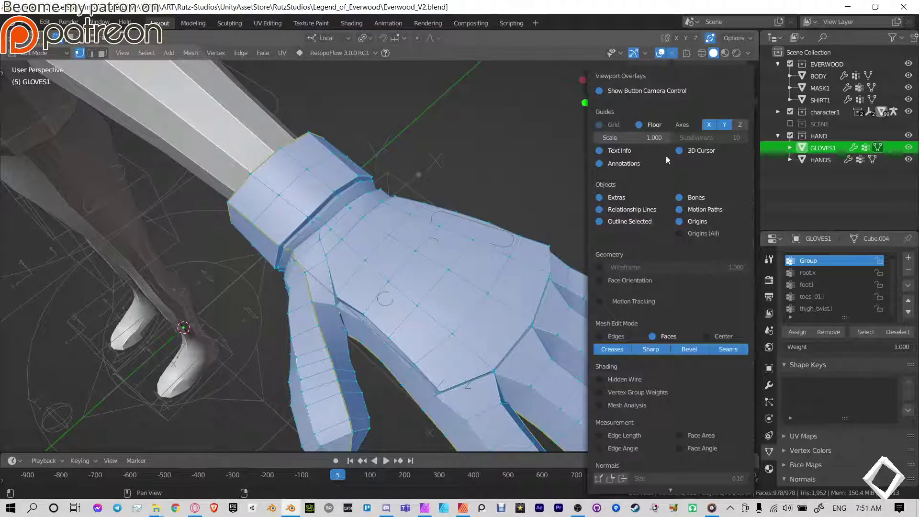
{"action": "left_click", "coordinate": [605, 392]}
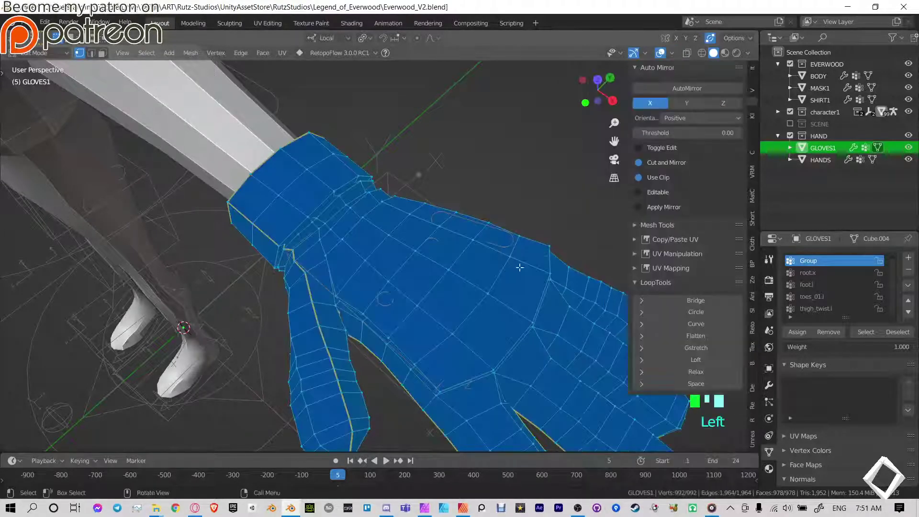
- Step through the gloves' vertex groups, make forearm_twist.l active and inspect its weights around the wrist
{"action": "left_click", "coordinate": [819, 272]}
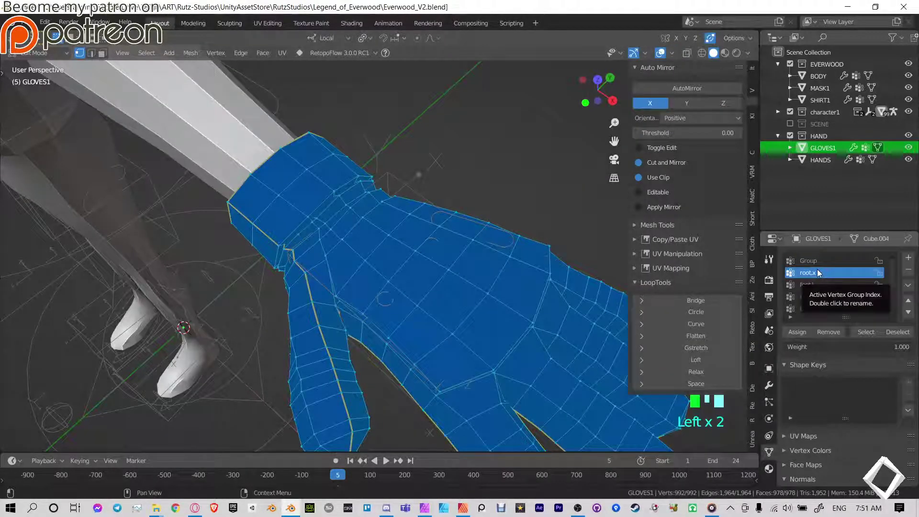
{"action": "key", "text": "n"}
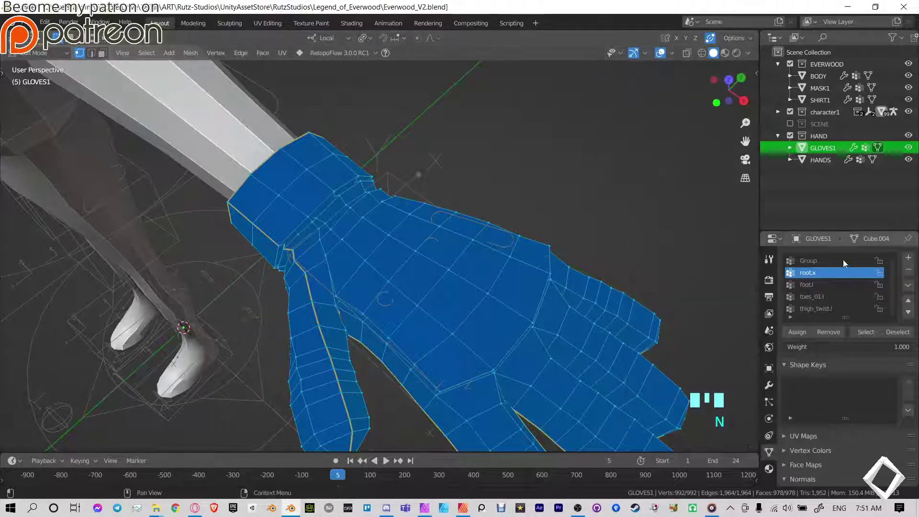
{"action": "left_click", "coordinate": [841, 260]}
{"action": "key", "text": "Down"}
{"action": "key", "text": "Down"}
{"action": "key", "text": "Down"}
{"action": "key", "text": "Down"}
{"action": "key", "text": "Down"}
{"action": "key", "text": "Down"}
{"action": "key", "text": "Down"}
{"action": "key", "text": "Down"}
{"action": "key", "text": "Down"}
{"action": "key", "text": "Down"}
{"action": "key", "text": "Down"}
{"action": "key", "text": "Down"}
{"action": "key", "text": "Down"}
{"action": "key", "text": "Down"}
{"action": "key", "text": "Down"}
{"action": "key", "text": "Down"}
{"action": "key", "text": "Down"}
{"action": "key", "text": "Down"}
{"action": "key", "text": "Down"}
{"action": "key", "text": "Down"}
{"action": "key", "text": "Down"}
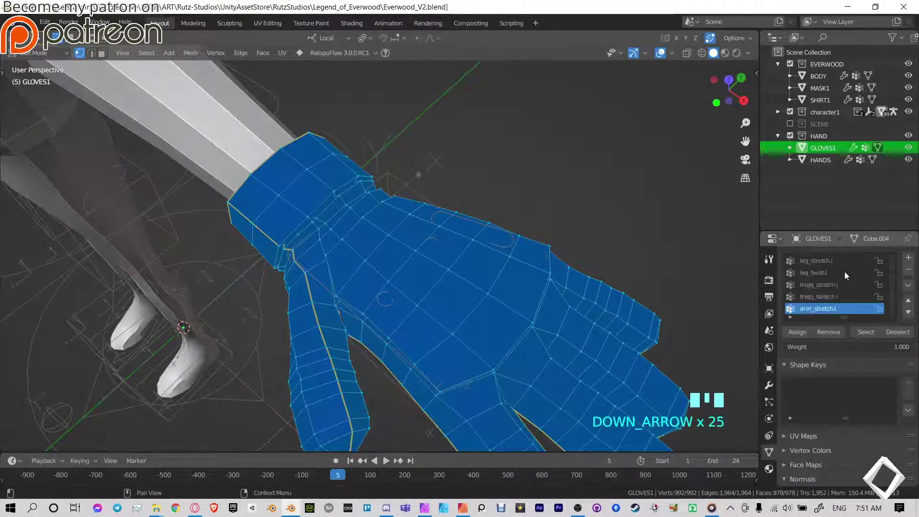
{"action": "key", "text": "Up"}
{"action": "key", "text": "Up"}
{"action": "key", "text": "Up"}
{"action": "key", "text": "Up"}
{"action": "key", "text": "Up"}
{"action": "key", "text": "Up"}
{"action": "key", "text": "Up"}
{"action": "key", "text": "Up"}
{"action": "key", "text": "Up"}
{"action": "key", "text": "Up"}
{"action": "key", "text": "Up"}
{"action": "key", "text": "Up"}
{"action": "key", "text": "Up"}
{"action": "key", "text": "Down"}
{"action": "key", "text": "Down"}
{"action": "key", "text": "Down"}
{"action": "key", "text": "Down"}
{"action": "key", "text": "Down"}
{"action": "key", "text": "Down"}
{"action": "key", "text": "Down"}
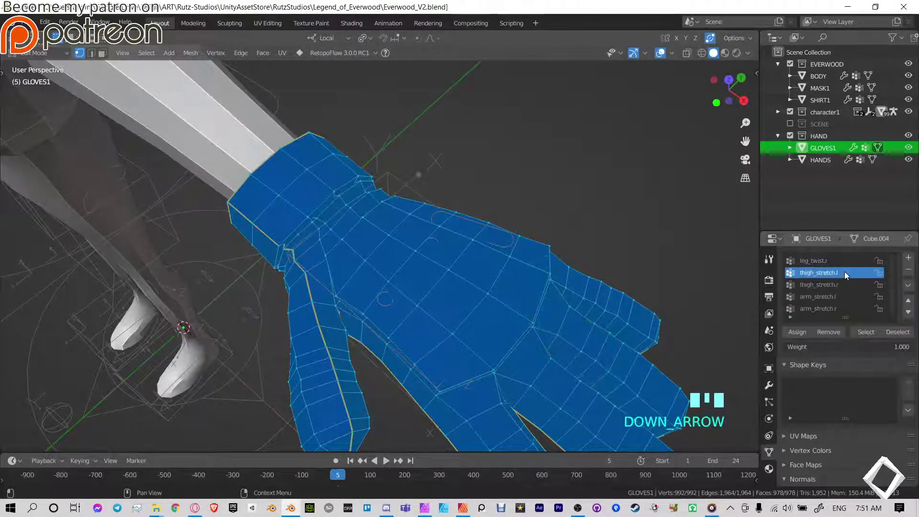
{"action": "key", "text": "Down"}
{"action": "middle_click_drag", "start_coordinate": [369, 228], "coordinate": [409, 190]}
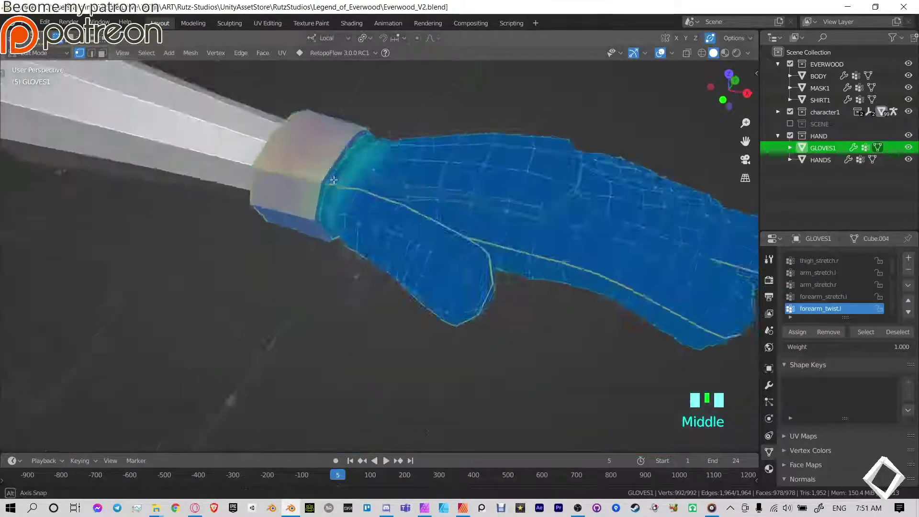
{"action": "scroll", "coordinate": [413, 187], "scroll_direction": "up", "scroll_amount": 4}
{"action": "middle_click_drag", "start_coordinate": [411, 118], "coordinate": [437, 243], "text": "shift"}
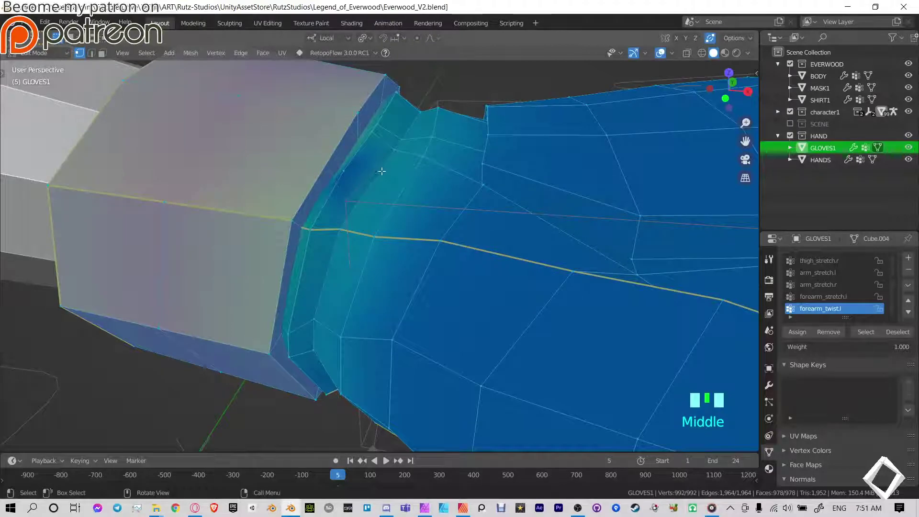
{"action": "middle_click_drag", "start_coordinate": [382, 171], "coordinate": [390, 273]}
- Select the stray low-weight vertex at the glove's wrist seam and give it a forearm_twist.l weight of 0.3
{"action": "left_click", "coordinate": [375, 377]}
{"action": "scroll", "coordinate": [415, 296], "scroll_direction": "down", "scroll_amount": 3}
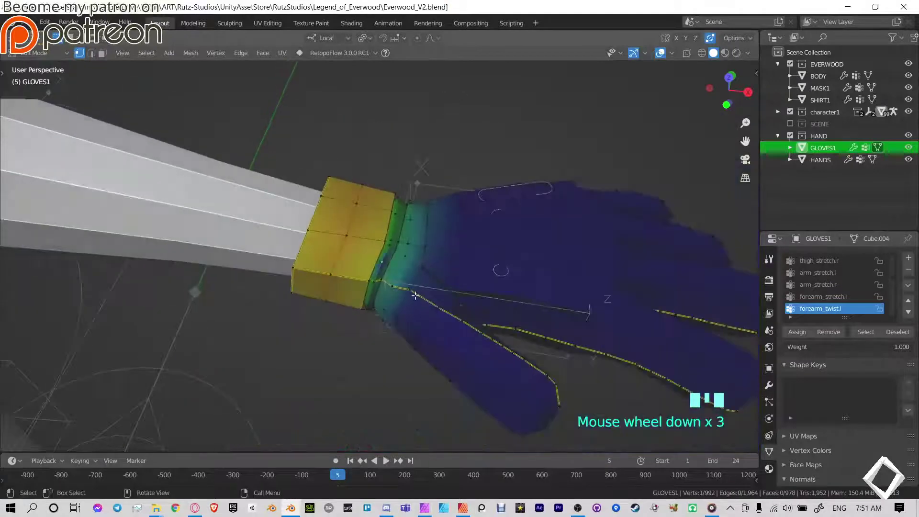
{"action": "scroll", "coordinate": [378, 261], "scroll_direction": "up", "scroll_amount": 3}
{"action": "left_click", "coordinate": [393, 286]}
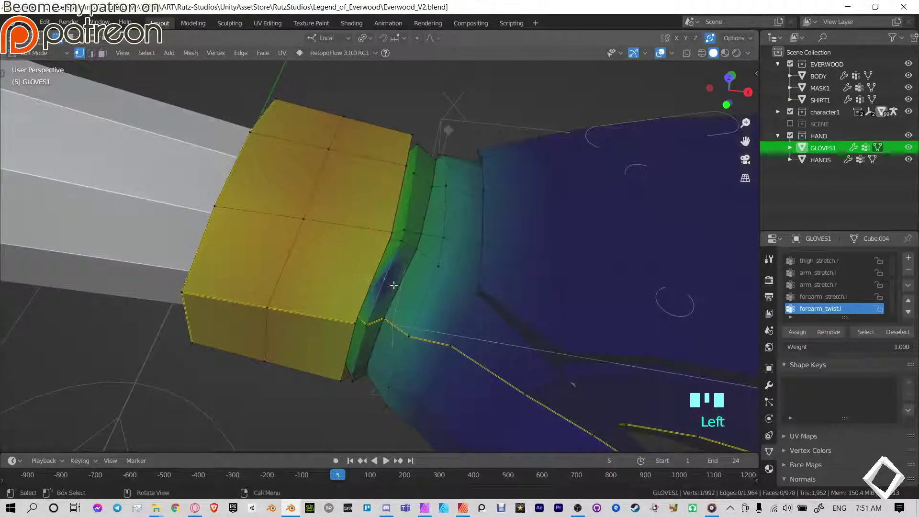
{"action": "key", "text": "g"}
{"action": "left_click", "coordinate": [381, 301]}
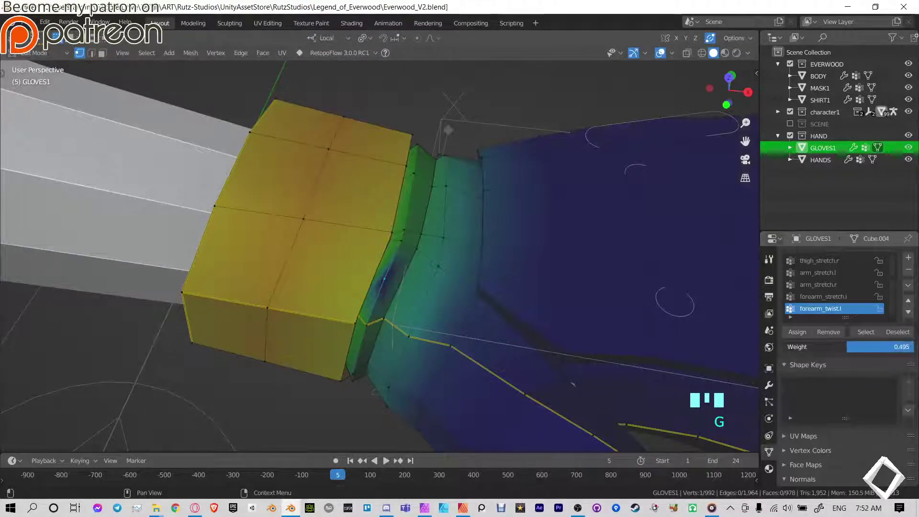
{"action": "left_click", "coordinate": [849, 350]}
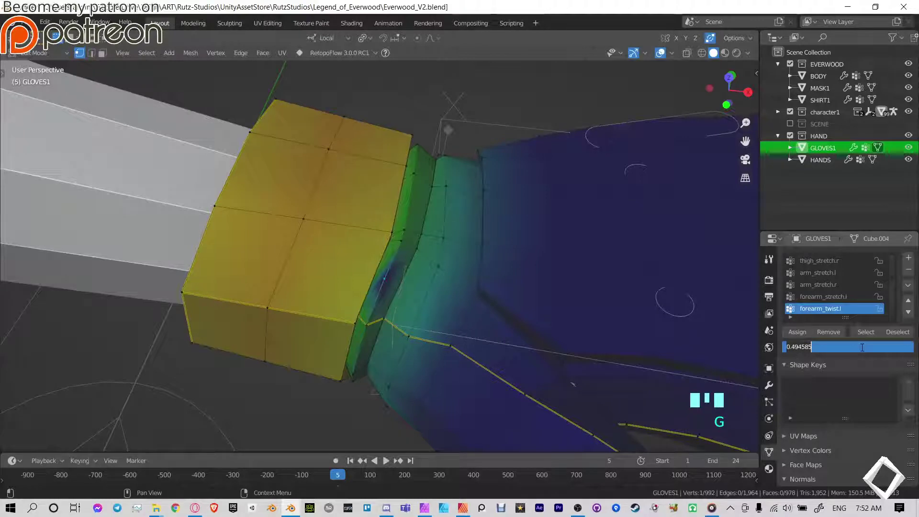
{"action": "type", "text": ".3"}
{"action": "key", "text": "Return"}
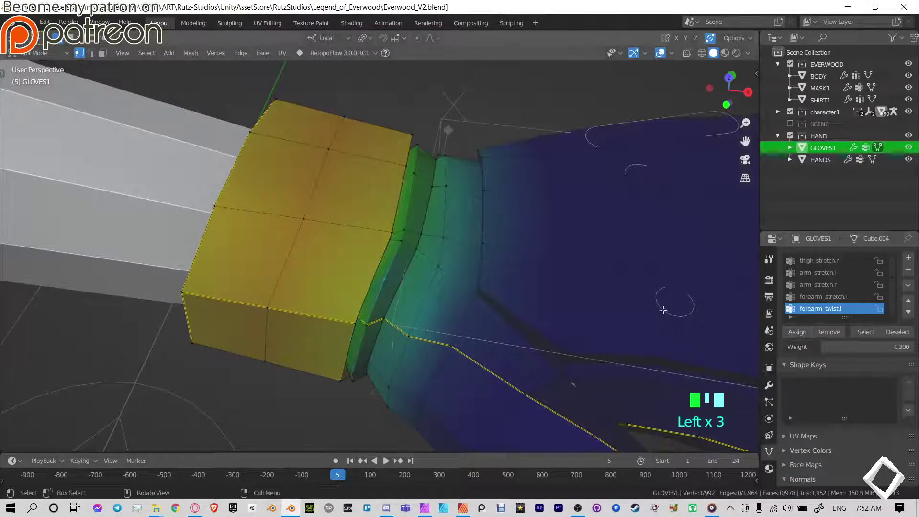
{"action": "middle_click_drag", "start_coordinate": [384, 261], "coordinate": [398, 283]}
{"action": "scroll", "coordinate": [445, 257], "scroll_direction": "down", "scroll_amount": 4}
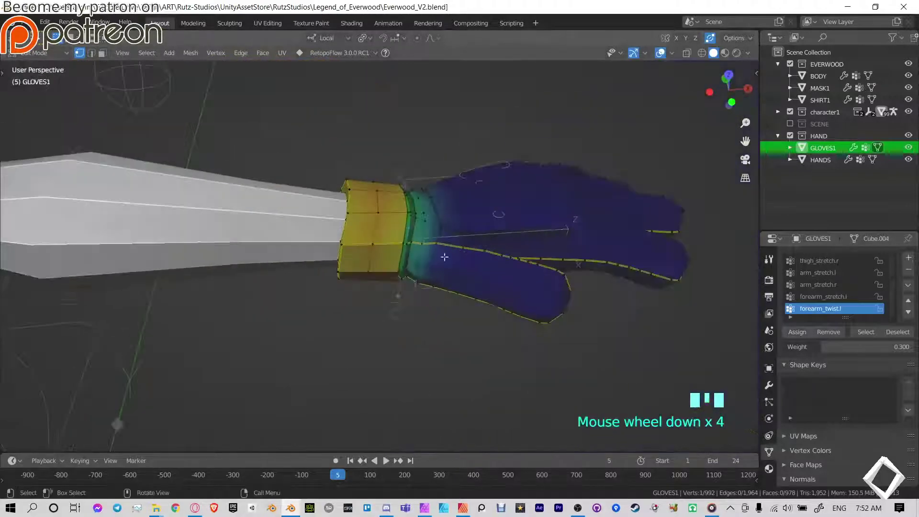
- Switch to Pose Mode on the rig and try moving c_hand_ik.l to test how the glove's wrist deforms
{"action": "key", "text": "ctrl+Tab"}
{"action": "left_click", "coordinate": [439, 178]}
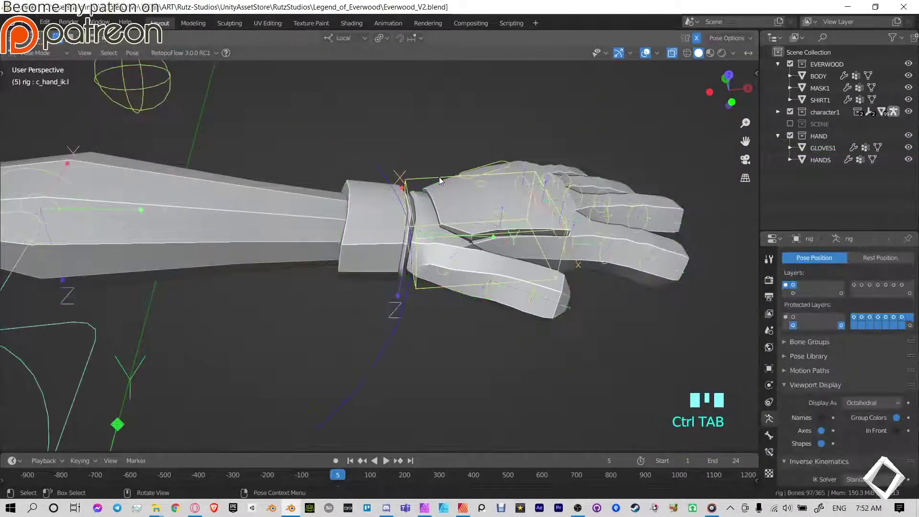
{"action": "key", "text": "g"}
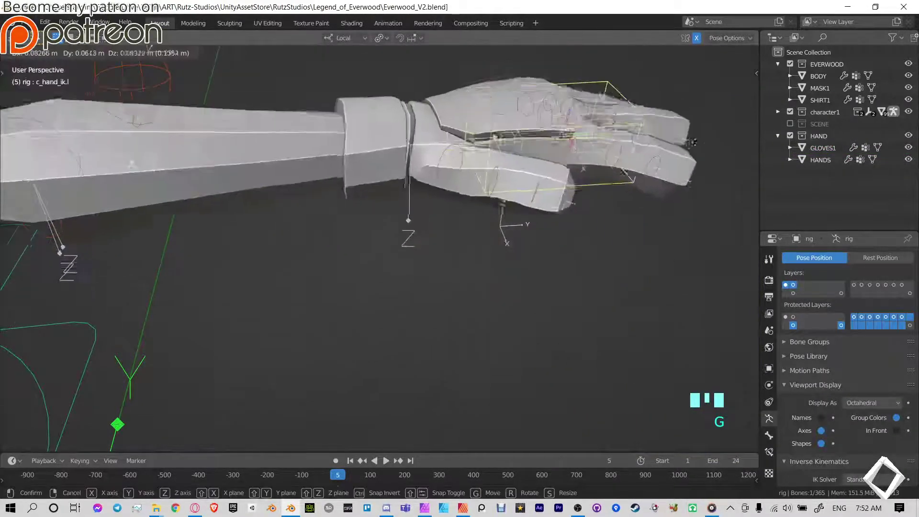
{"action": "scroll", "coordinate": [350, 273], "scroll_direction": "down", "scroll_amount": 8}
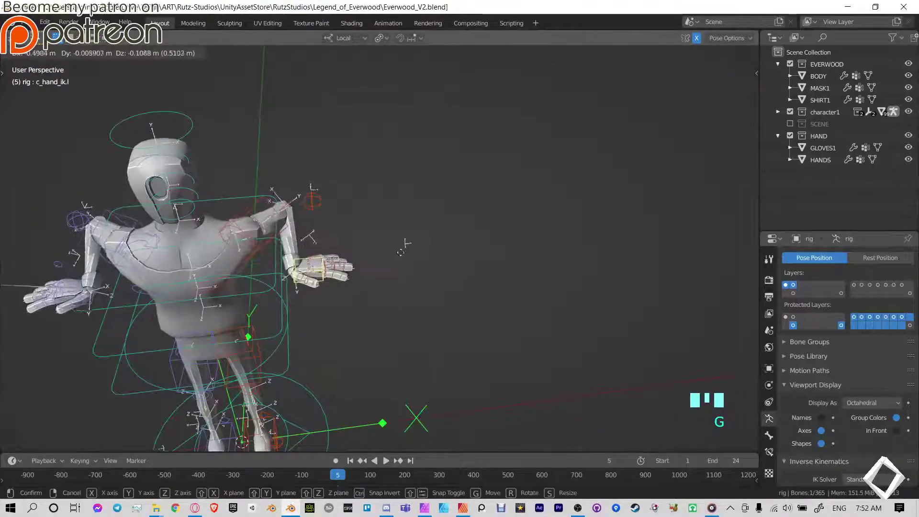
{"action": "middle_click_drag", "start_coordinate": [453, 230], "coordinate": [508, 221]}
{"action": "key", "text": "g"}
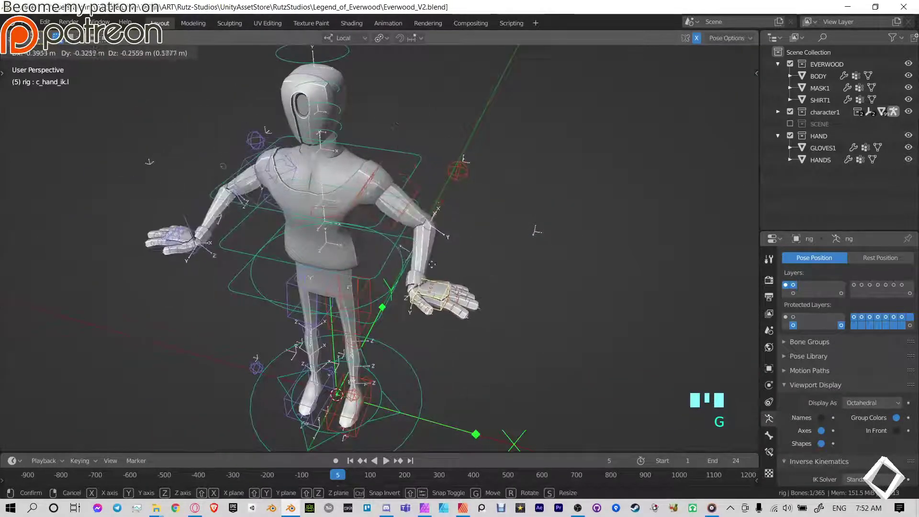
{"action": "right_click", "coordinate": [464, 269]}
{"action": "middle_click_drag", "start_coordinate": [465, 269], "coordinate": [494, 232]}
{"action": "middle_click_drag", "start_coordinate": [407, 226], "coordinate": [545, 220], "text": "shift"}
{"action": "key", "text": "g"}
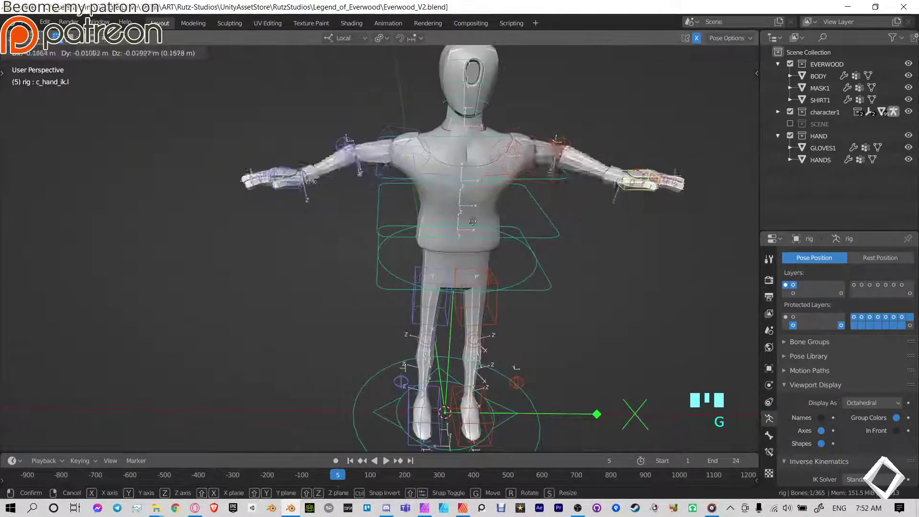
{"action": "right_click", "coordinate": [325, 167]}
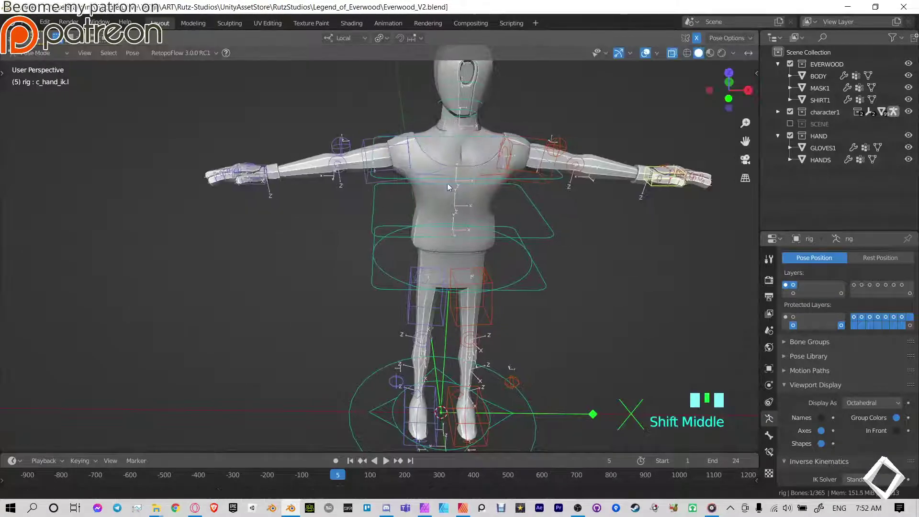
{"action": "middle_click_drag", "start_coordinate": [447, 183], "coordinate": [488, 193], "text": "shift"}
- Mirror the GLOVES1 mesh across X with AutoMirror and apply the resulting Mirror modifier
{"action": "key", "text": "ctrl+Tab"}
{"action": "left_click", "coordinate": [535, 186]}
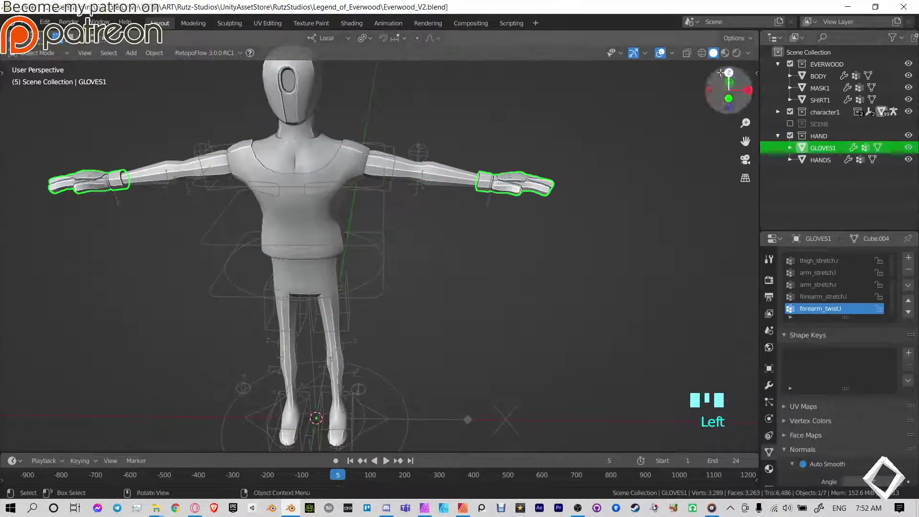
{"action": "key", "text": "n"}
{"action": "left_click", "coordinate": [723, 90]}
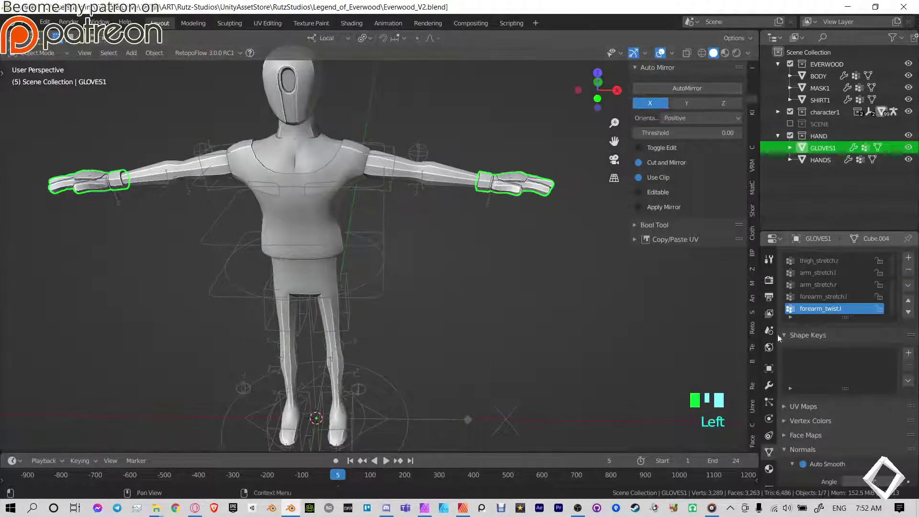
{"action": "left_click", "coordinate": [769, 386]}
{"action": "left_click", "coordinate": [815, 339]}
{"action": "key", "text": "n"}
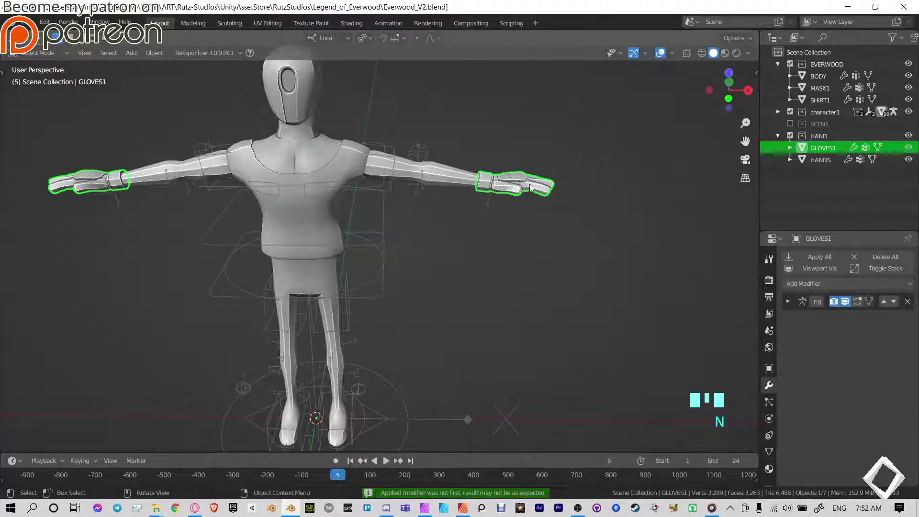
- Put the rig back in Pose Mode and try moving c_hand_ik.l upward and forward to test the mirrored gloves
{"action": "left_click", "coordinate": [511, 182]}
{"action": "key", "text": "ctrl+Tab"}
{"action": "key", "text": "g"}
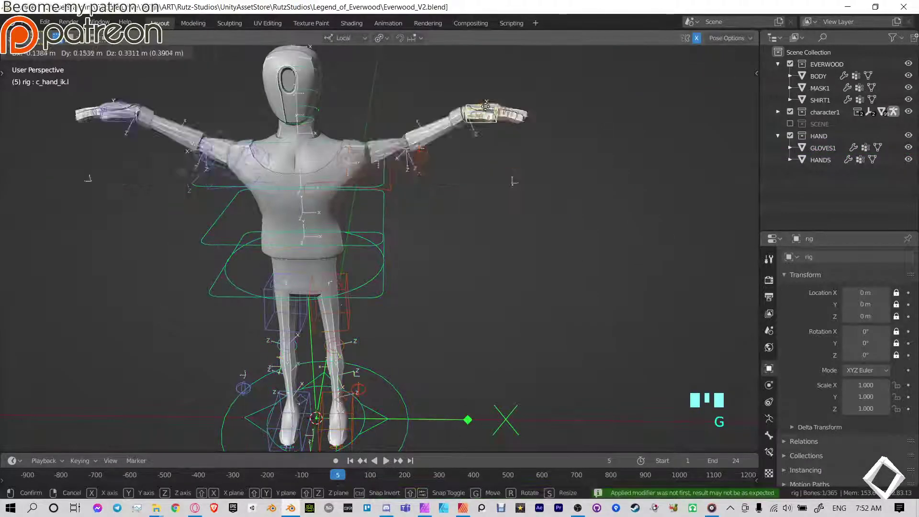
{"action": "right_click", "coordinate": [522, 195]}
{"action": "middle_click_drag", "start_coordinate": [584, 194], "coordinate": [508, 196]}
{"action": "key", "text": "g"}
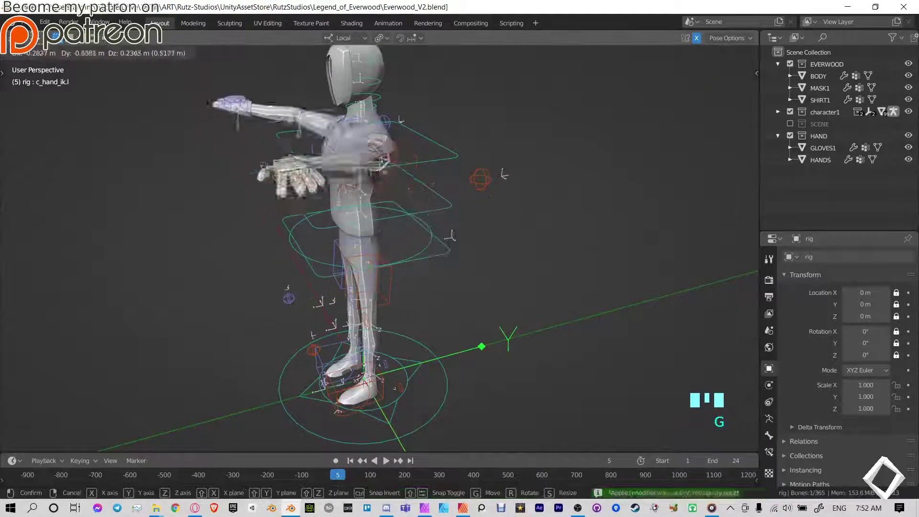
{"action": "right_click", "coordinate": [412, 128]}
{"action": "middle_click_drag", "start_coordinate": [412, 129], "coordinate": [594, 214]}
- Rotate c_hand_ik.l about its local Z axis and move the hand down beside the hips as a test pose
{"action": "key", "text": "r"}
{"action": "key", "text": "z"}
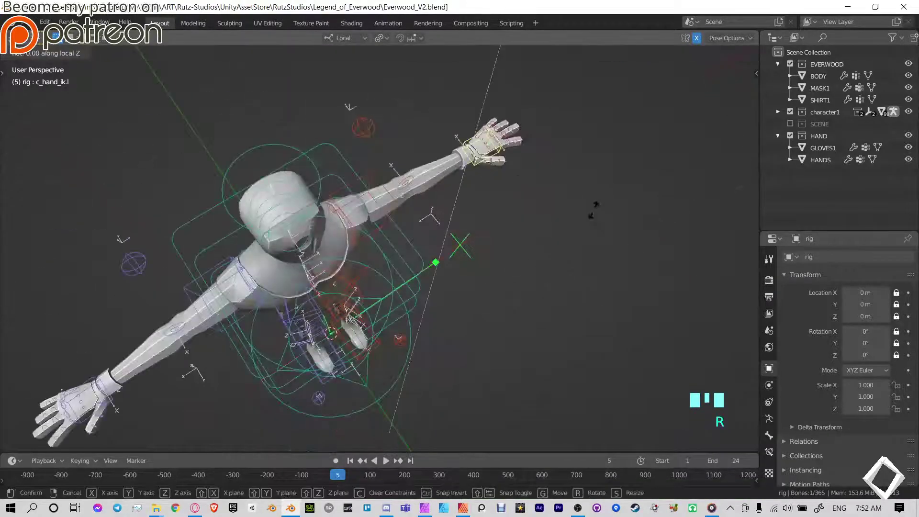
{"action": "left_click", "coordinate": [499, 244]}
{"action": "key", "text": "g"}
{"action": "left_click", "coordinate": [502, 285]}
{"action": "middle_click_drag", "start_coordinate": [502, 287], "coordinate": [391, 195]}
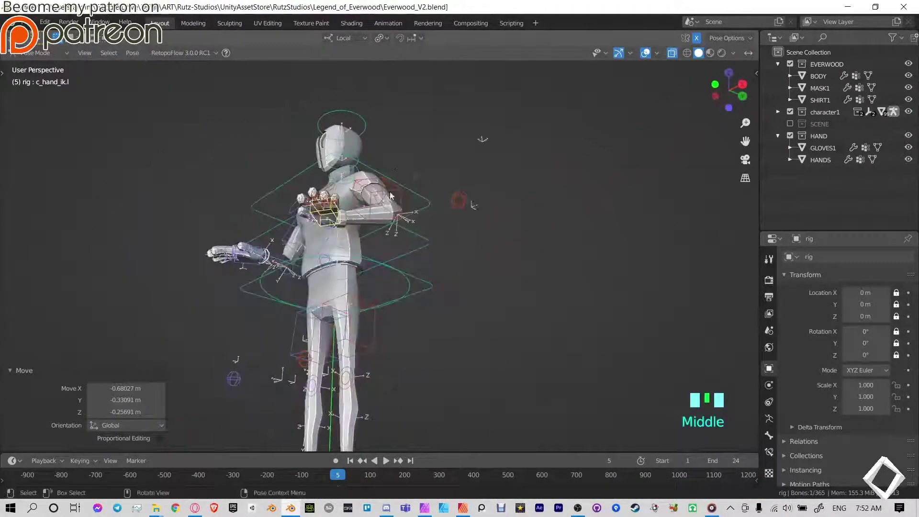
{"action": "key", "text": "g"}
{"action": "left_click", "coordinate": [395, 280]}
- Bend the left index finger down by rotating c_index1.l about 74° to test the glove's deformation
{"action": "middle_click_drag", "start_coordinate": [394, 280], "coordinate": [428, 246]}
{"action": "scroll", "coordinate": [460, 290], "scroll_direction": "up", "scroll_amount": 4}
{"action": "scroll", "coordinate": [478, 306], "scroll_direction": "down", "scroll_amount": 2}
{"action": "scroll", "coordinate": [428, 246], "scroll_direction": "up", "scroll_amount": 5}
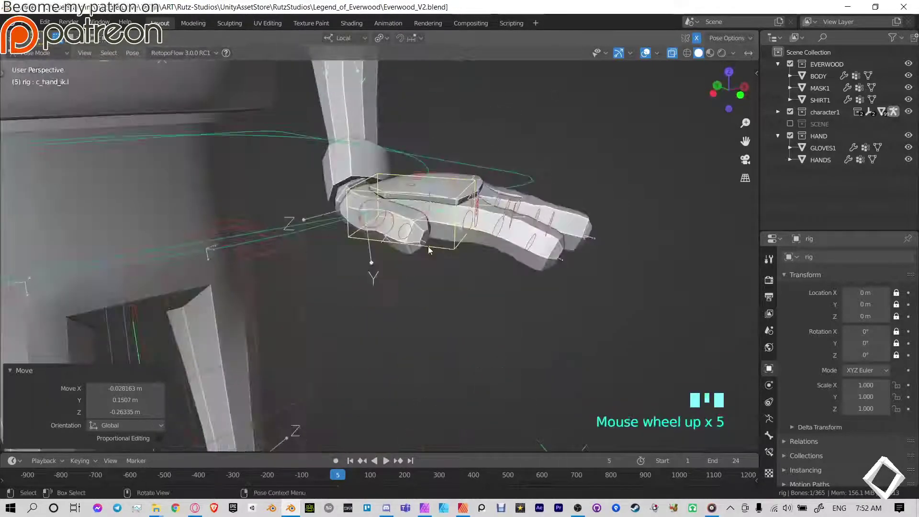
{"action": "left_click", "coordinate": [473, 220]}
{"action": "middle_click_drag", "start_coordinate": [473, 221], "coordinate": [512, 249]}
{"action": "key", "text": "r"}
{"action": "left_click", "coordinate": [538, 283]}
{"action": "middle_click_drag", "start_coordinate": [538, 282], "coordinate": [454, 225]}
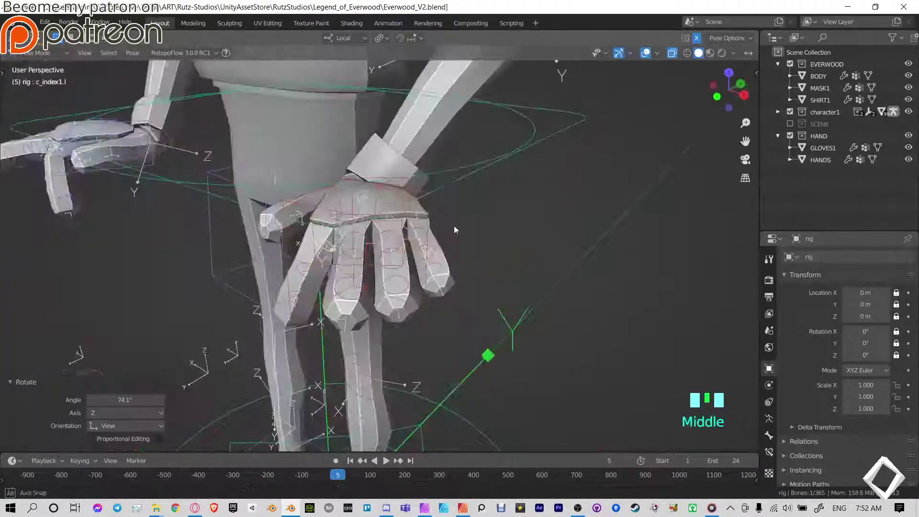
- Pose the left middle finger, rotating c_middle2.l by 64° and by -35.3° in the view plane
{"action": "left_click", "coordinate": [396, 238]}
{"action": "middle_click_drag", "start_coordinate": [396, 238], "coordinate": [513, 259]}
{"action": "key", "text": "r"}
{"action": "left_click", "coordinate": [294, 267]}
{"action": "key", "text": "r"}
{"action": "left_click", "coordinate": [284, 305]}
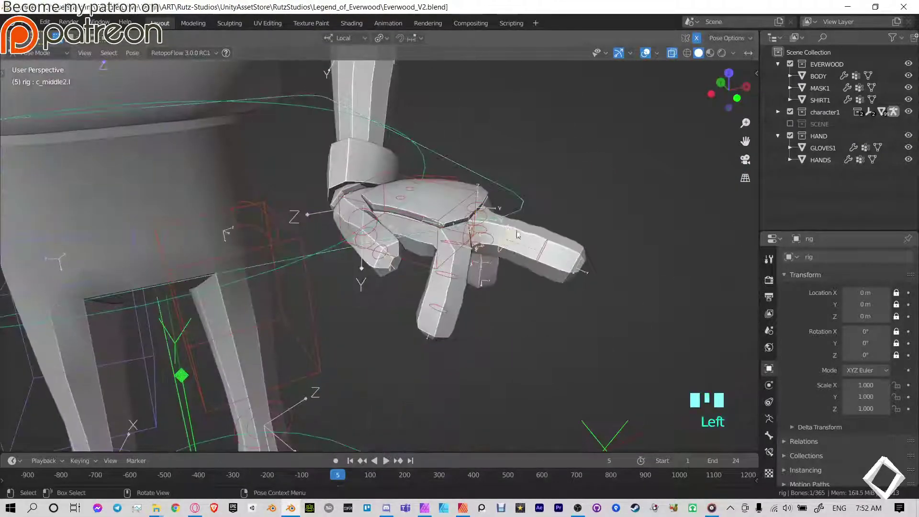
{"action": "key", "text": "r"}
{"action": "left_click", "coordinate": [569, 303]}
{"action": "middle_click_drag", "start_coordinate": [568, 302], "coordinate": [487, 264]}
{"action": "key", "text": "r"}
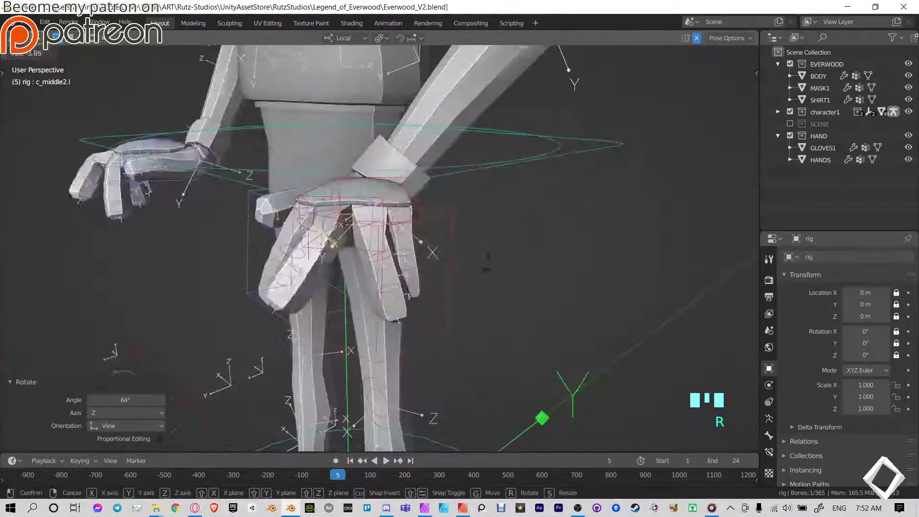
{"action": "left_click", "coordinate": [468, 210]}
- Select all the rig's bones and clear their rotation and location
{"action": "middle_click_drag", "start_coordinate": [468, 209], "coordinate": [245, 192]}
{"action": "scroll", "coordinate": [441, 242], "scroll_direction": "down", "scroll_amount": 3}
{"action": "middle_click_drag", "start_coordinate": [441, 240], "coordinate": [449, 244], "text": "shift"}
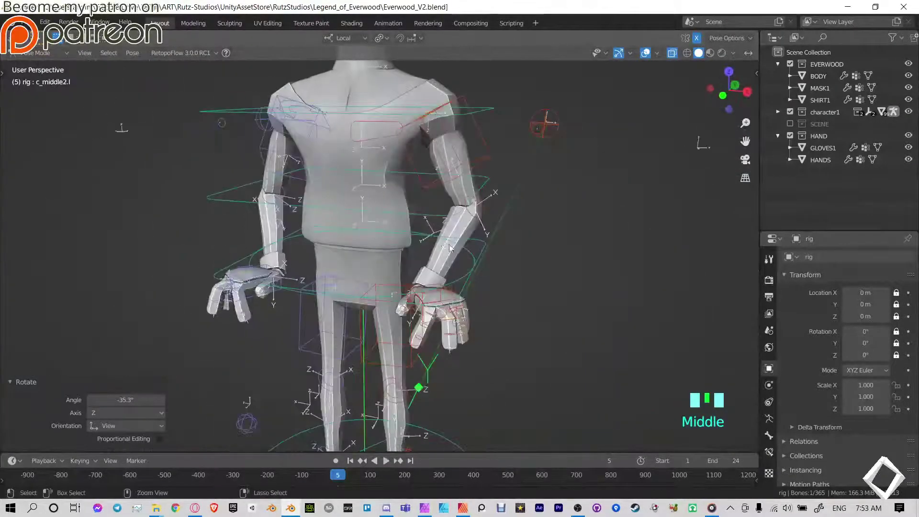
{"action": "key", "text": "a"}
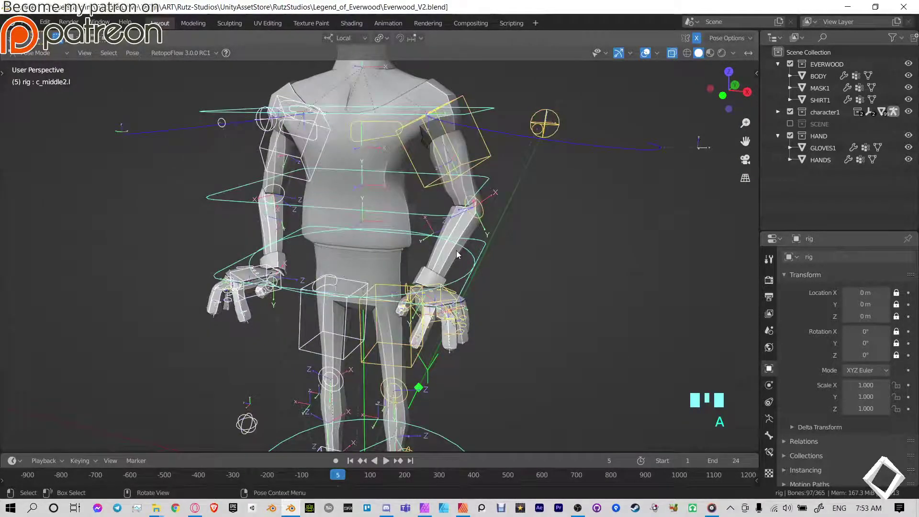
{"action": "key", "text": "alt+r"}
{"action": "key", "text": "alt+g"}
- Return the rig to Object Mode and hide it in the viewport
{"action": "key", "text": "ctrl+Tab"}
{"action": "scroll", "coordinate": [424, 272], "scroll_direction": "down", "scroll_amount": 4}
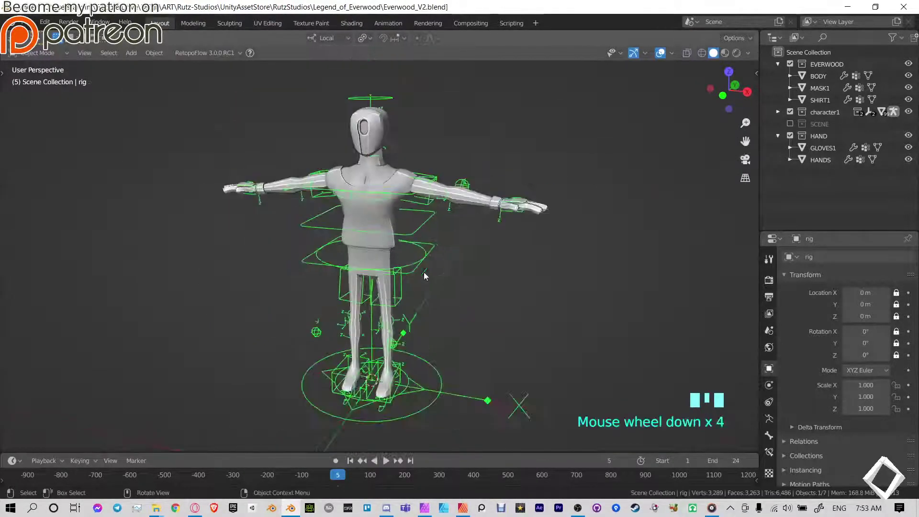
{"action": "key", "text": "h"}
- Examine the gloved character from several sides, from the hands down to the feet
{"action": "middle_click_drag", "start_coordinate": [455, 243], "coordinate": [449, 287]}
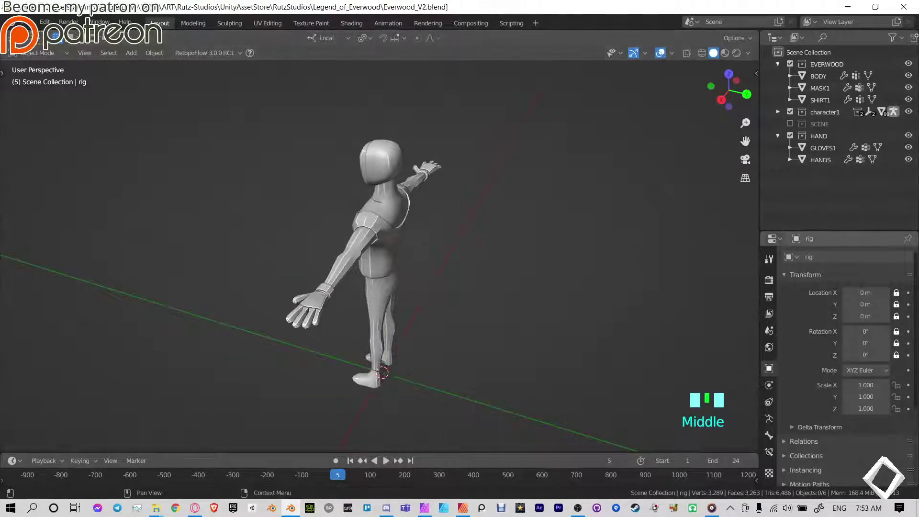
{"action": "middle_click_drag", "start_coordinate": [718, 373], "coordinate": [581, 277]}
{"action": "scroll", "coordinate": [522, 275], "scroll_direction": "up", "scroll_amount": 5}
{"action": "scroll", "coordinate": [501, 273], "scroll_direction": "down", "scroll_amount": 4}
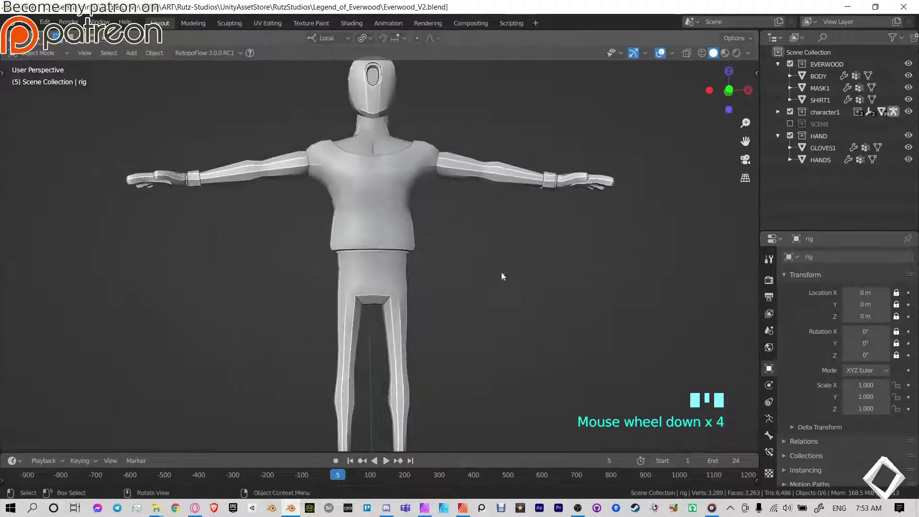
{"action": "middle_click_drag", "start_coordinate": [501, 273], "coordinate": [353, 303], "text": "shift"}
{"action": "middle_click_drag", "start_coordinate": [353, 303], "coordinate": [396, 260], "text": "shift"}
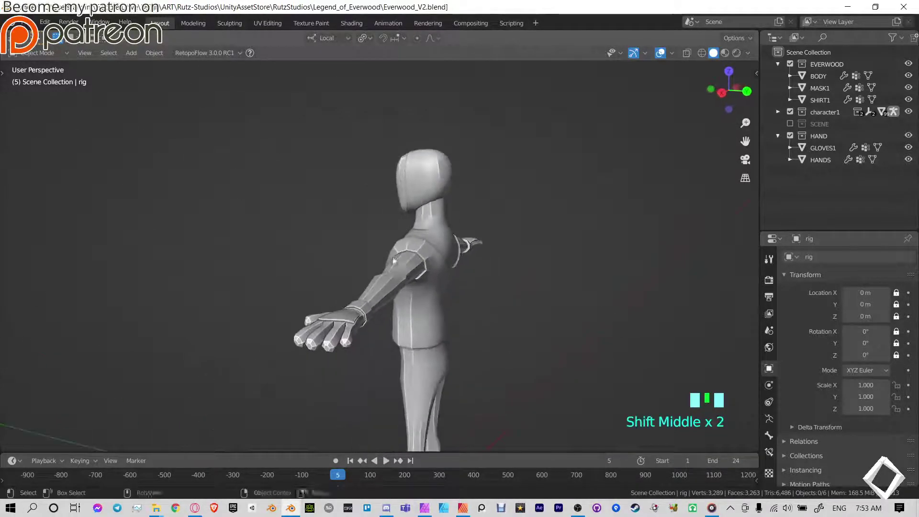
{"action": "middle_click_drag", "start_coordinate": [407, 358], "coordinate": [415, 222], "text": "shift"}
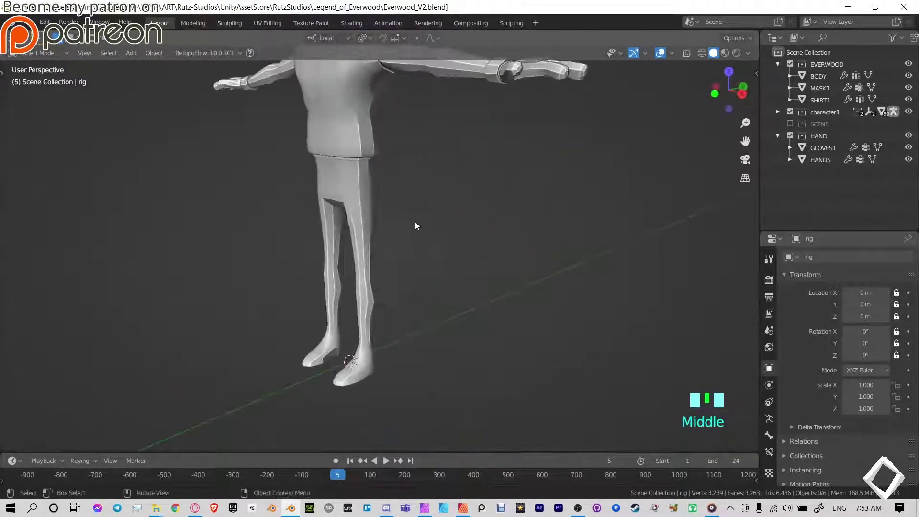
- Edit the BODY mesh in face select mode and select both lower legs and feet, including soles, as seam-delimited linked faces
{"action": "left_click", "coordinate": [397, 281]}
{"action": "middle_click_drag", "start_coordinate": [397, 280], "coordinate": [444, 313], "text": "shift"}
{"action": "scroll", "coordinate": [445, 314], "scroll_direction": "up", "scroll_amount": 1}
{"action": "key", "text": "Tab"}
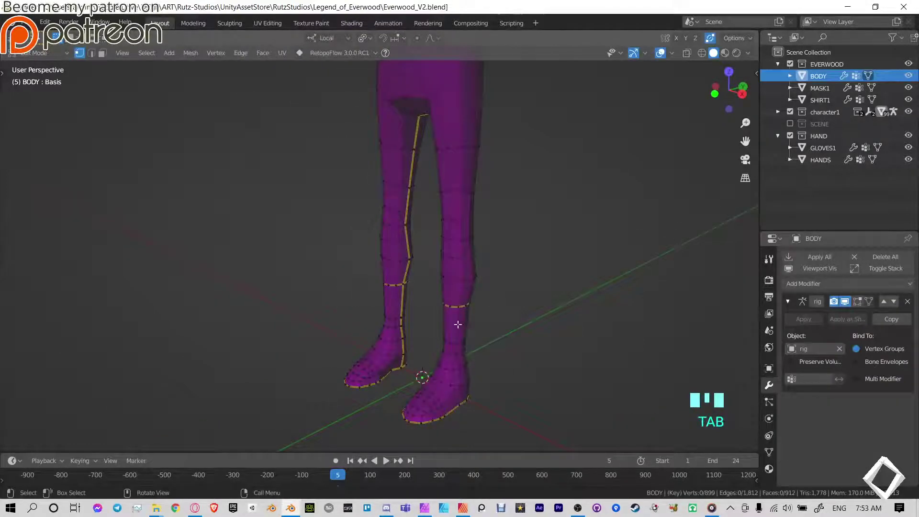
{"action": "key", "text": "Tab"}
{"action": "key", "text": "Tab"}
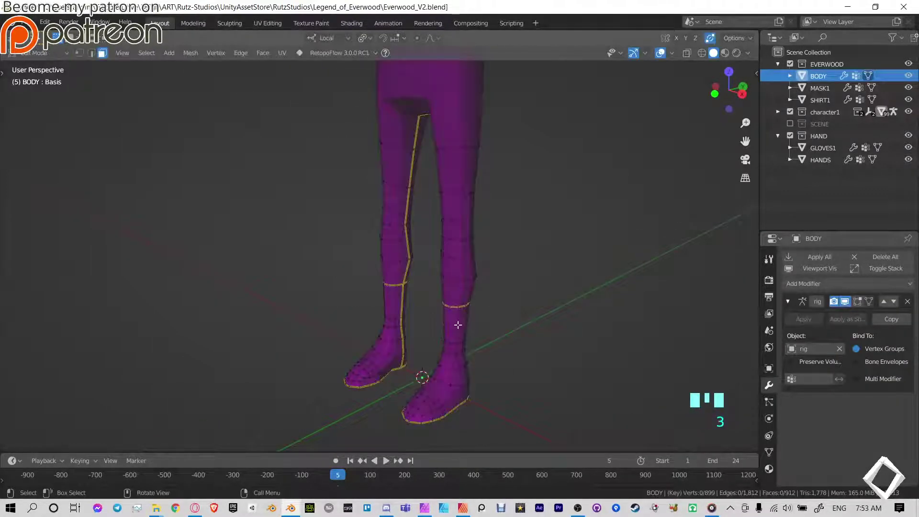
{"action": "key", "text": "l"}
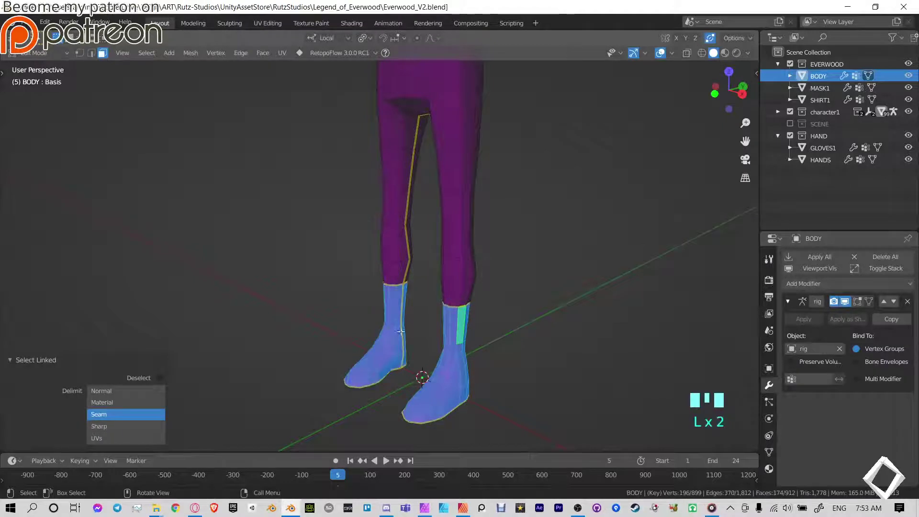
{"action": "middle_click_drag", "start_coordinate": [401, 331], "coordinate": [451, 409]}
{"action": "key", "text": "l"}
{"action": "middle_click_drag", "start_coordinate": [333, 414], "coordinate": [474, 319]}
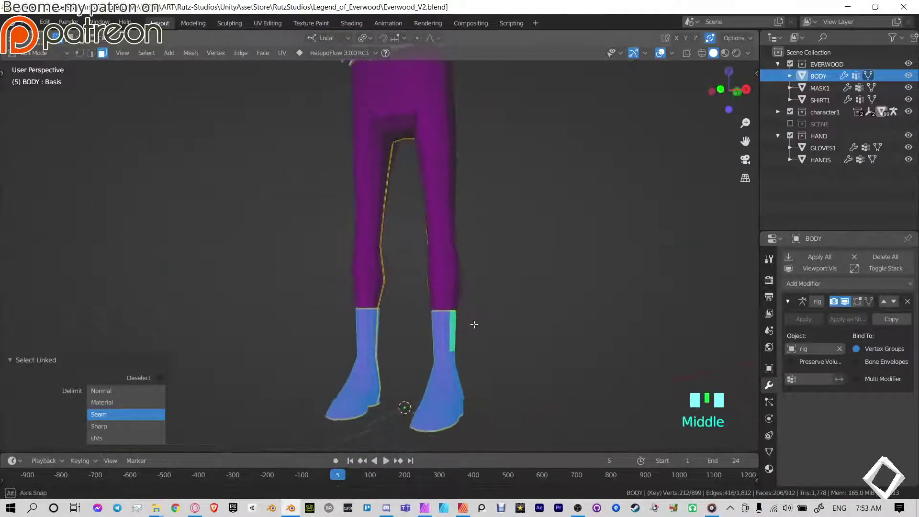
- Duplicate the selected feet faces in place, separate them into a new object, select it in Object Mode and save the file
{"action": "scroll", "coordinate": [485, 232], "scroll_direction": "down", "scroll_amount": 3}
{"action": "middle_click_drag", "start_coordinate": [485, 232], "coordinate": [431, 231], "text": "shift"}
{"action": "scroll", "coordinate": [433, 267], "scroll_direction": "up", "scroll_amount": 2}
{"action": "middle_click_drag", "start_coordinate": [465, 263], "coordinate": [479, 225], "text": "shift"}
{"action": "scroll", "coordinate": [492, 217], "scroll_direction": "up", "scroll_amount": 2}
{"action": "middle_click_drag", "start_coordinate": [503, 292], "coordinate": [505, 285]}
{"action": "key", "text": "shift+d"}
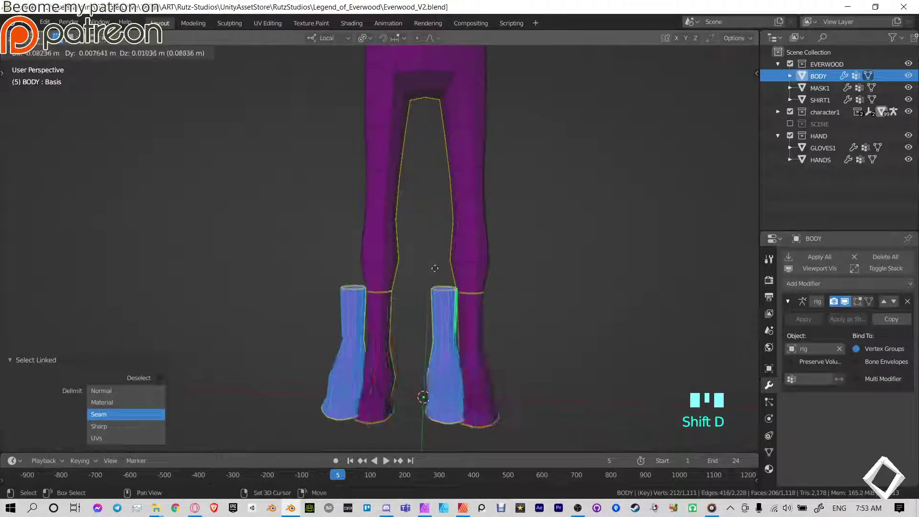
{"action": "right_click", "coordinate": [511, 283]}
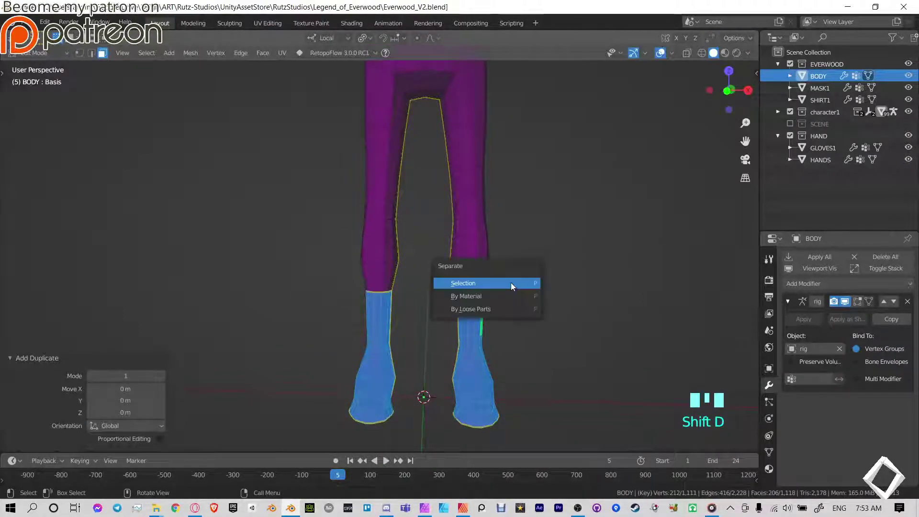
{"action": "left_click", "coordinate": [511, 283]}
{"action": "key", "text": "Tab"}
{"action": "left_click", "coordinate": [476, 315]}
{"action": "middle_click_drag", "start_coordinate": [476, 315], "coordinate": [472, 291], "text": "shift"}
{"action": "key", "text": "ctrl+s"}
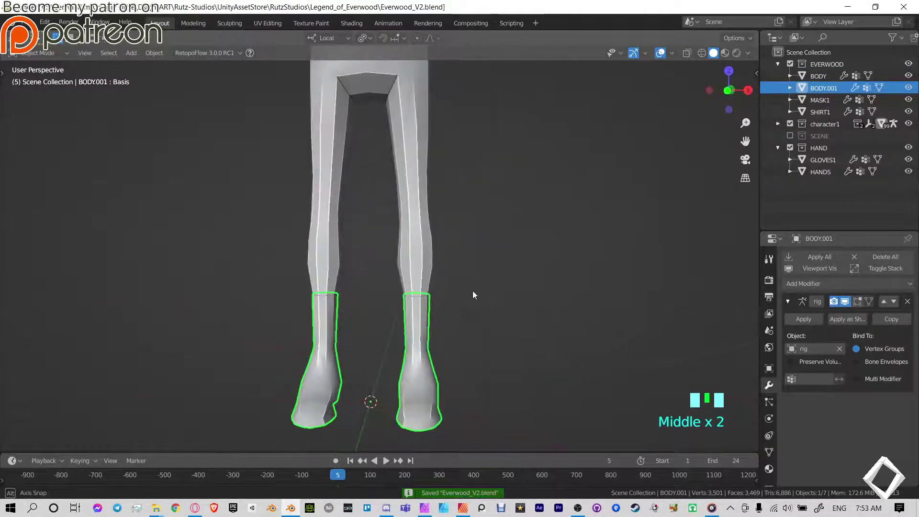
- Rename the separated feet object BOOT1 and create a new collection named FEET
{"action": "double_click", "coordinate": [837, 88]}
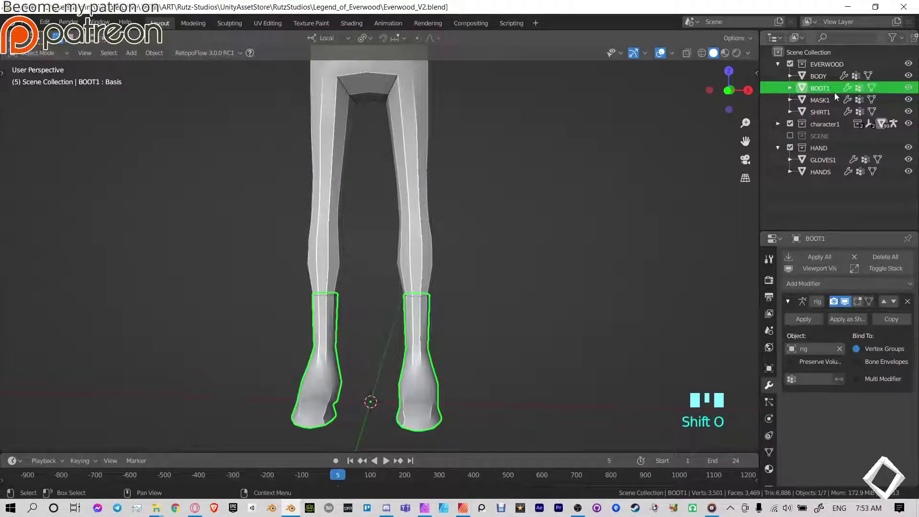
{"action": "right_click", "coordinate": [814, 201]}
{"action": "left_click", "coordinate": [814, 201]}
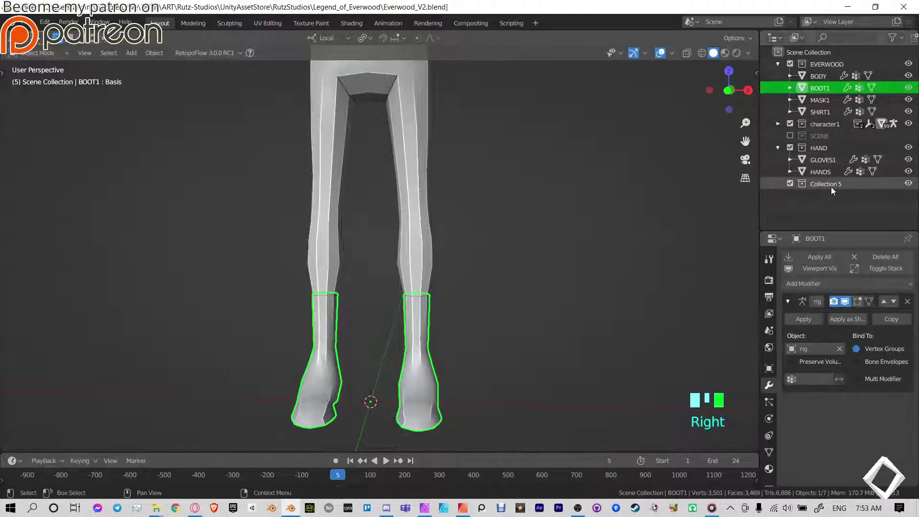
{"action": "double_click", "coordinate": [832, 185]}
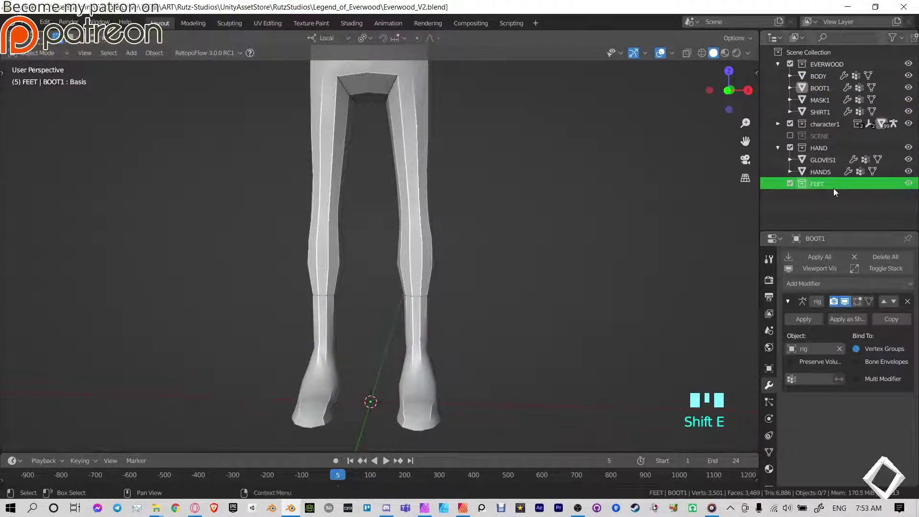
- Move the BOOT1 object into the FEET collection
{"action": "left_click", "coordinate": [431, 364]}
{"action": "key", "text": "m"}
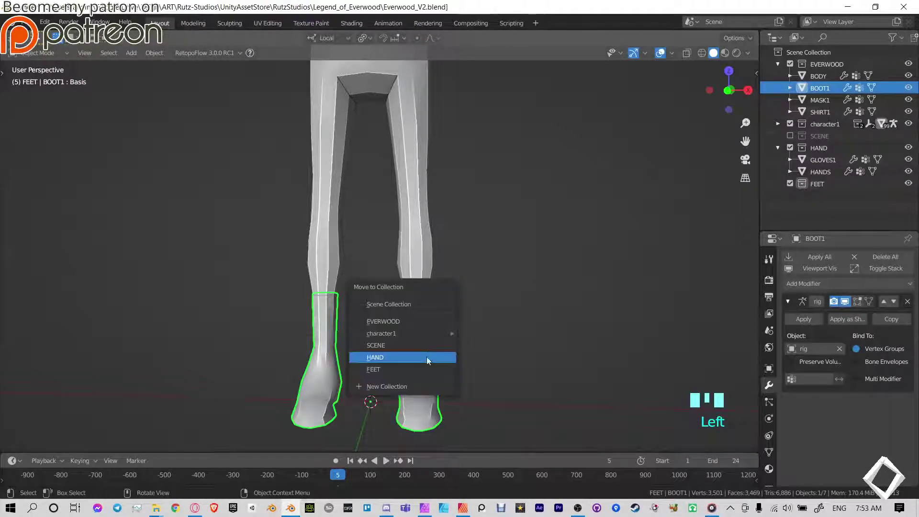
{"action": "left_click", "coordinate": [410, 370]}
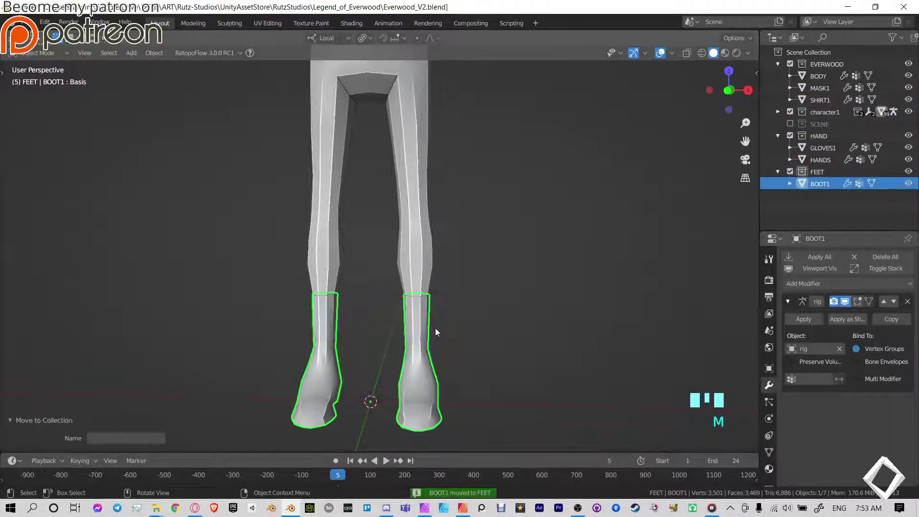
- Add a Solidify modifier to BOOT1 and set its offset to 1
{"action": "left_click", "coordinate": [788, 301]}
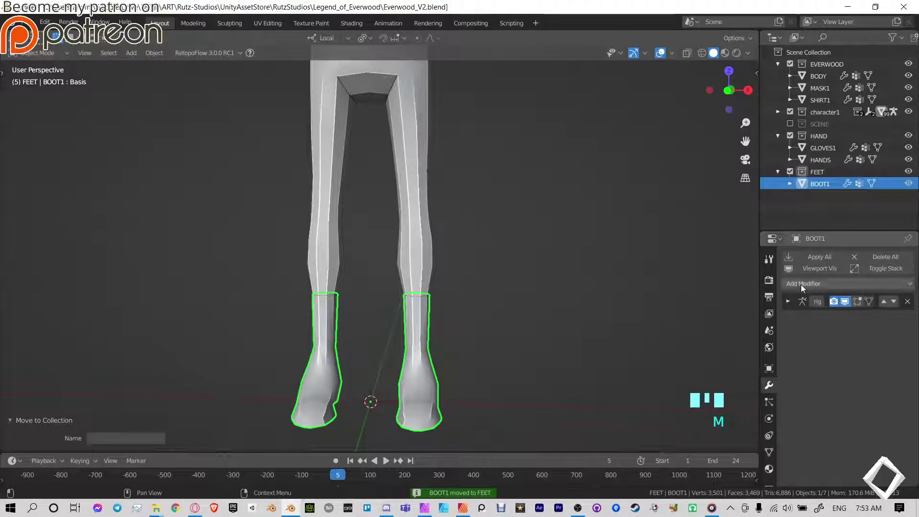
{"action": "left_click", "coordinate": [801, 284]}
{"action": "left_click", "coordinate": [704, 218]}
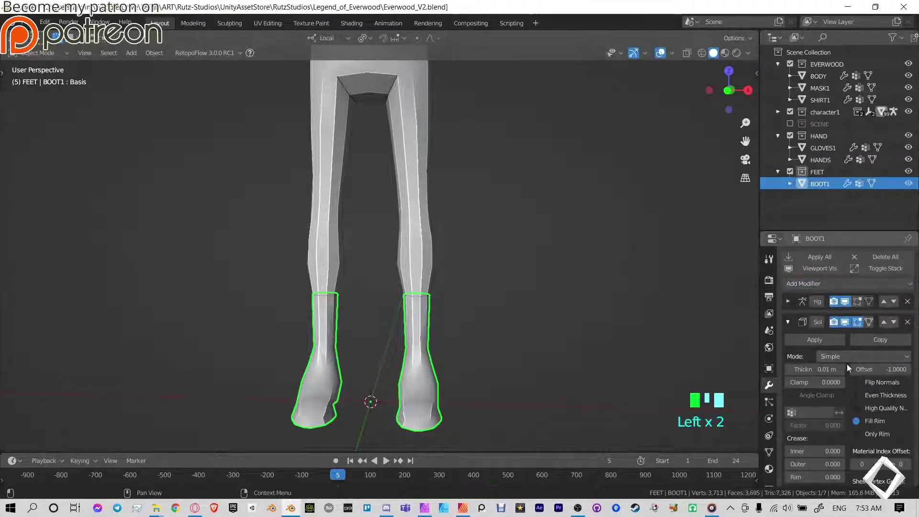
{"action": "left_click_drag", "start_coordinate": [866, 372], "coordinate": [896, 371]}
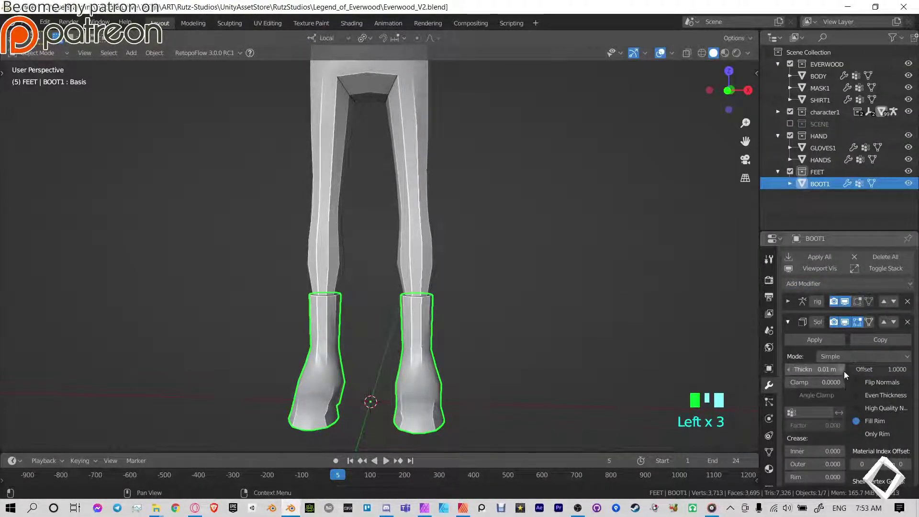
- Display the Solidify result on the edit cage, cut an edge loop around one boot's ankle and scale it up about 1.57 times
{"action": "middle_click_drag", "start_coordinate": [498, 330], "coordinate": [530, 259]}
{"action": "scroll", "coordinate": [491, 301], "scroll_direction": "up", "scroll_amount": 6}
{"action": "key", "text": "Tab"}
{"action": "middle_click_drag", "start_coordinate": [476, 174], "coordinate": [467, 150], "text": "shift"}
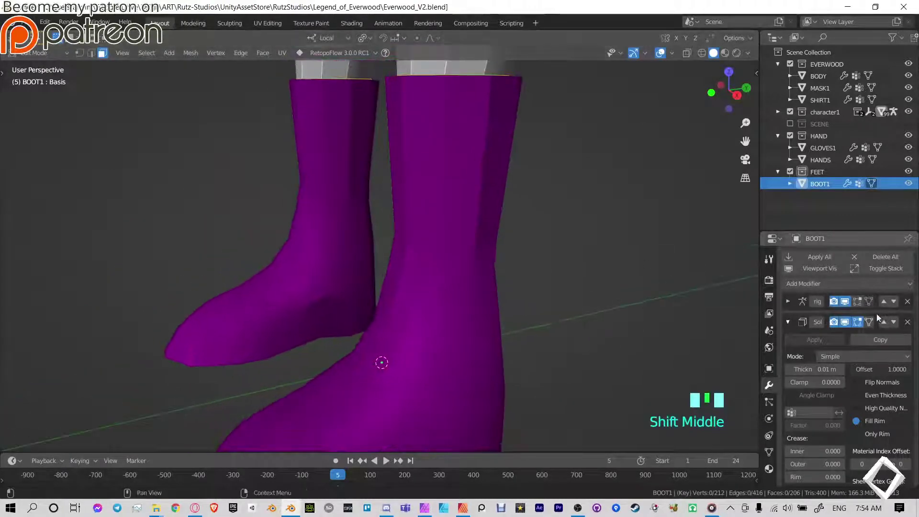
{"action": "left_click", "coordinate": [870, 322]}
{"action": "left_click", "coordinate": [468, 264]}
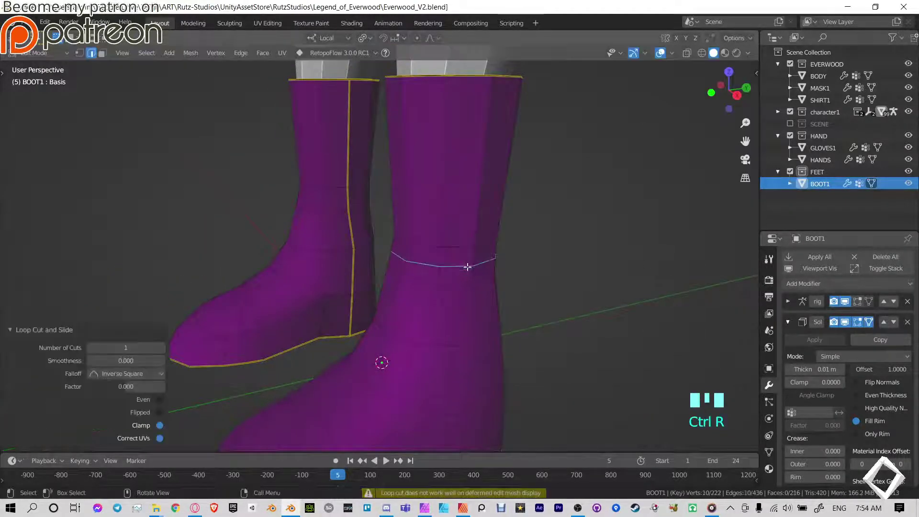
{"action": "middle_click_drag", "start_coordinate": [468, 264], "coordinate": [484, 246]}
{"action": "key", "text": "s"}
{"action": "left_click", "coordinate": [545, 269]}
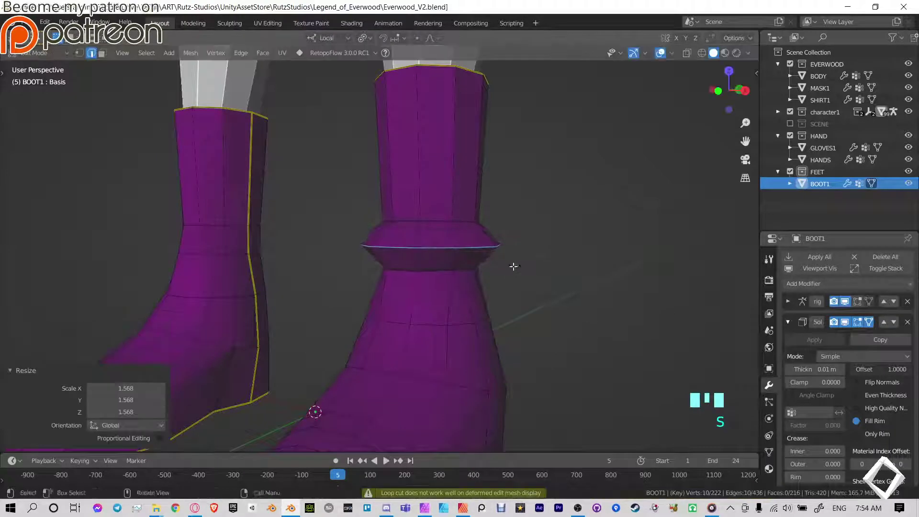
- Scale the edge loop above the ankle flare about 1.58 times and the boot's top rim about 1.69 times
{"action": "left_click", "coordinate": [468, 222], "text": "alt"}
{"action": "key", "text": "s"}
{"action": "left_click", "coordinate": [569, 233]}
{"action": "middle_click_drag", "start_coordinate": [569, 232], "coordinate": [551, 306], "text": "shift"}
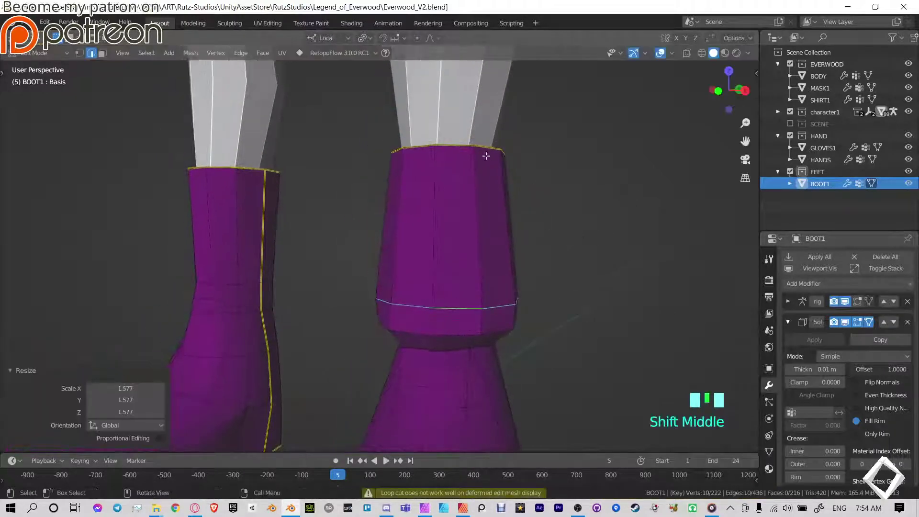
{"action": "left_click", "coordinate": [499, 137], "text": "alt"}
{"action": "middle_click_drag", "start_coordinate": [499, 136], "coordinate": [493, 168], "text": "shift"}
{"action": "middle_click_drag", "start_coordinate": [493, 167], "coordinate": [484, 206], "text": "shift"}
{"action": "key", "text": "s"}
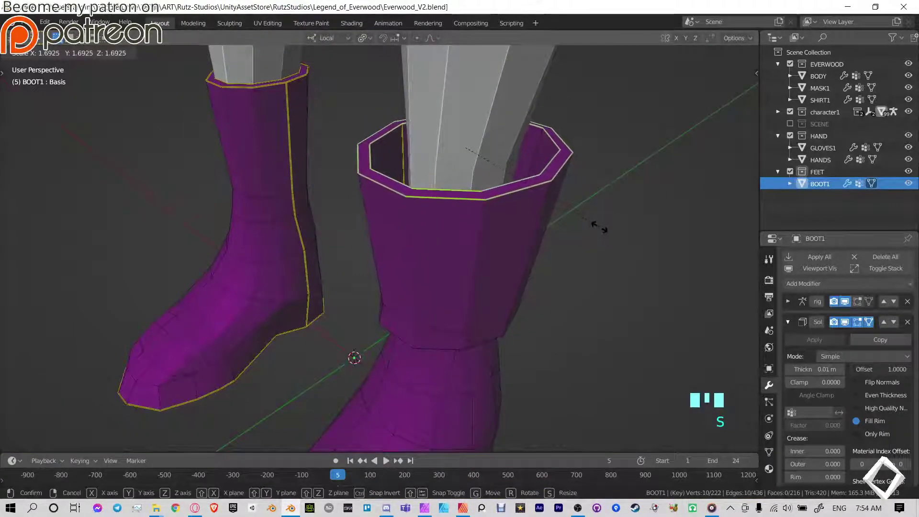
{"action": "left_click", "coordinate": [601, 226]}
- Select the heel faces of the boot's sole and raise them about 0.0175 m along local Z
{"action": "middle_click_drag", "start_coordinate": [609, 225], "coordinate": [476, 267]}
{"action": "scroll", "coordinate": [447, 240], "scroll_direction": "up", "scroll_amount": 5}
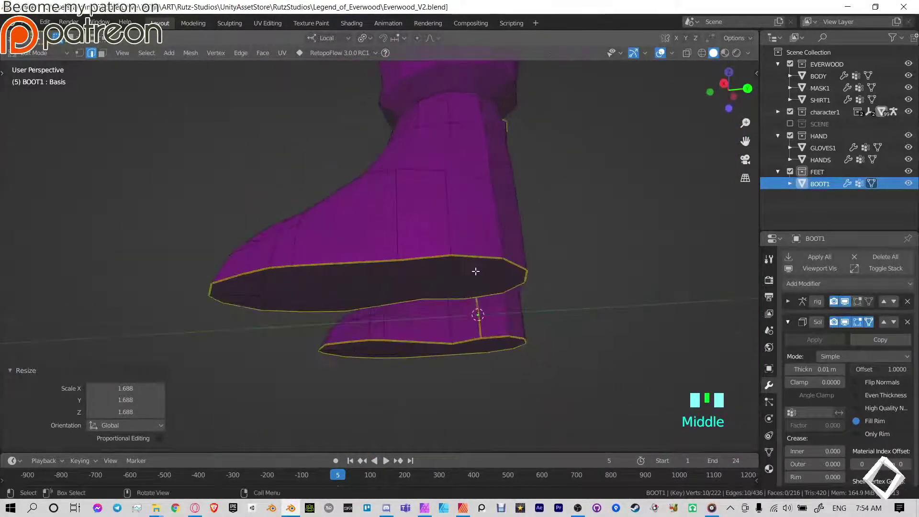
{"action": "key", "text": "3"}
{"action": "left_click_drag", "start_coordinate": [494, 281], "coordinate": [496, 282]}
{"action": "middle_click_drag", "start_coordinate": [495, 283], "coordinate": [498, 268]}
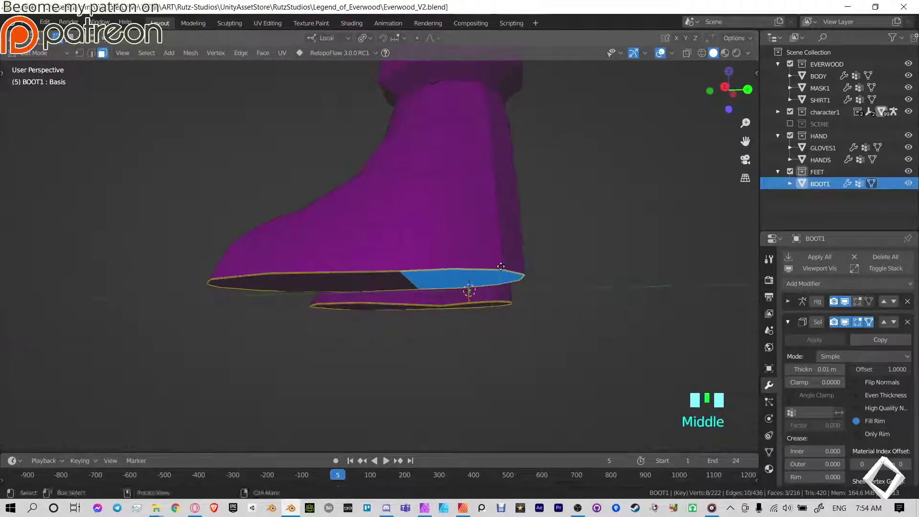
{"action": "key", "text": "g"}
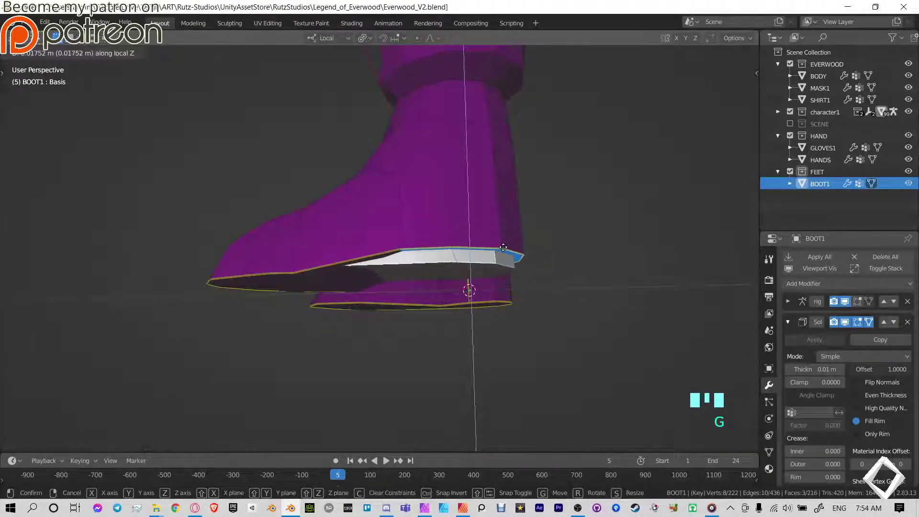
{"action": "left_click", "coordinate": [503, 248]}
- Extrude the raised heel faces about 0.015 m downward to form a heel block, and check the boot's shape in Object Mode
{"action": "middle_click_drag", "start_coordinate": [476, 211], "coordinate": [485, 193]}
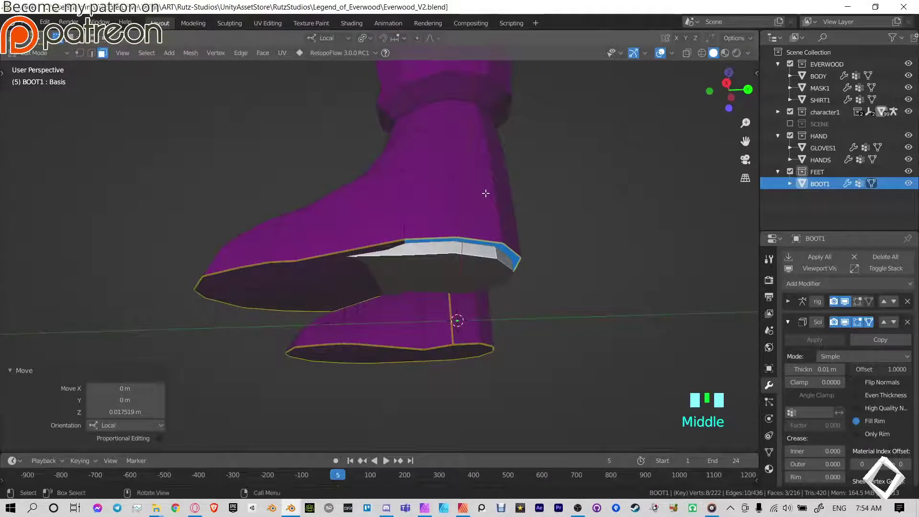
{"action": "key", "text": "e"}
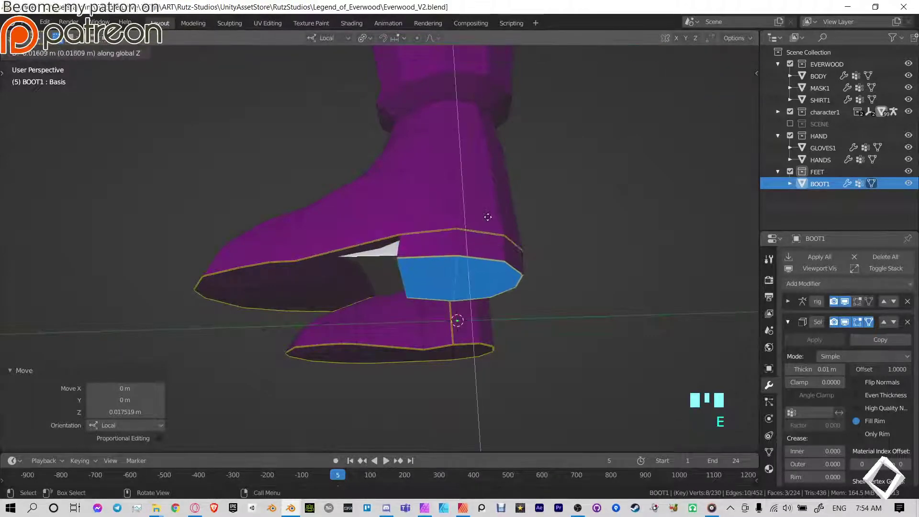
{"action": "left_click", "coordinate": [491, 216]}
{"action": "key", "text": "KP_3"}
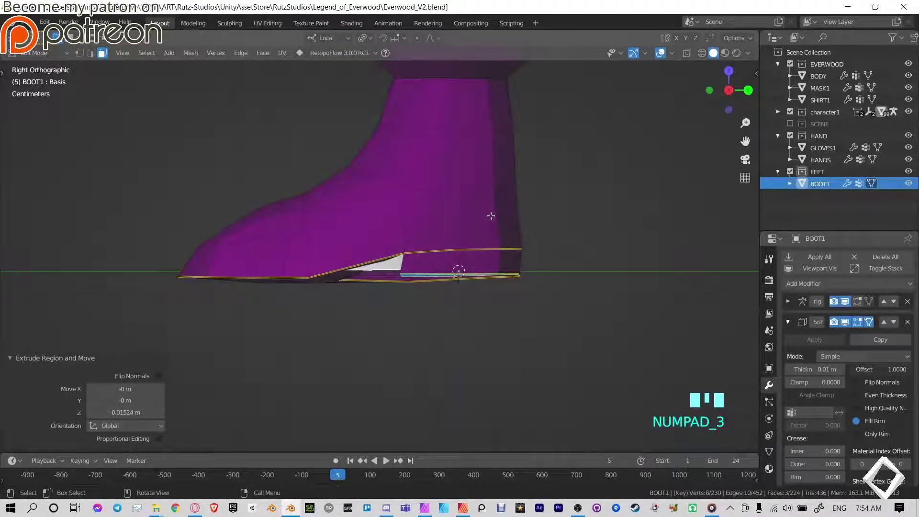
{"action": "scroll", "coordinate": [491, 225], "scroll_direction": "up", "scroll_amount": 5}
{"action": "scroll", "coordinate": [491, 234], "scroll_direction": "down", "scroll_amount": 4}
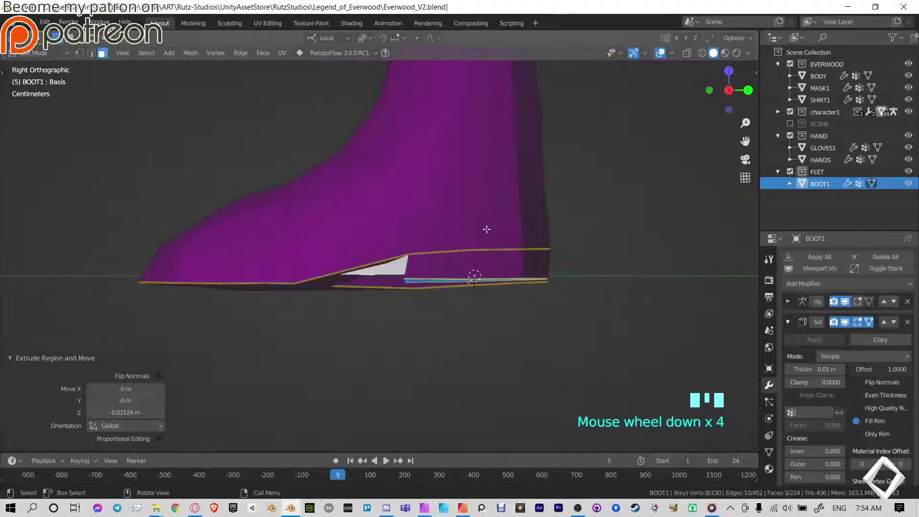
{"action": "key", "text": "Tab"}
{"action": "mouse_move", "coordinate": [454, 211]}
{"action": "middle_mouse_down"}
{"action": "mouse_move", "coordinate": [466, 159]}
{"action": "mouse_move", "coordinate": [462, 204]}
{"action": "middle_mouse_up"}
{"action": "scroll", "coordinate": [452, 230], "scroll_direction": "down", "scroll_amount": 5}
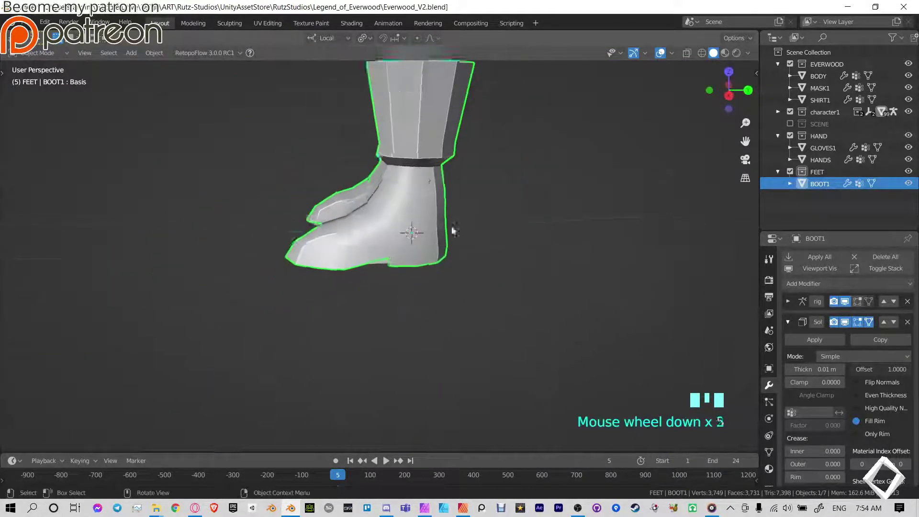
- Select the narrow edge loop below the boot's cuff in Edit Mode, going all the way around the ankle
{"action": "key", "text": "Tab"}
{"action": "middle_click_drag", "start_coordinate": [403, 279], "coordinate": [422, 263]}
{"action": "scroll", "coordinate": [411, 205], "scroll_direction": "up", "scroll_amount": 6}
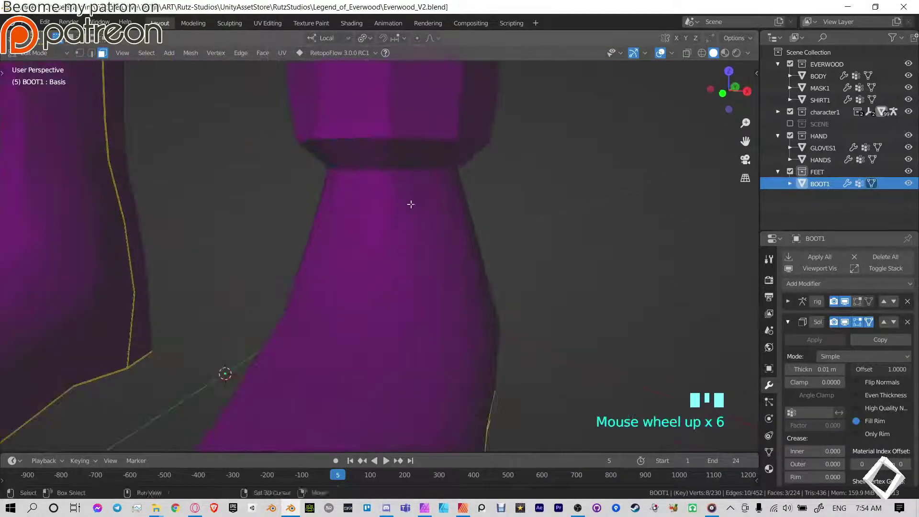
{"action": "left_click", "coordinate": [413, 172], "text": "alt"}
{"action": "middle_click_drag", "start_coordinate": [565, 194], "coordinate": [412, 182]}
{"action": "left_click", "coordinate": [422, 168], "text": "ctrl"}
{"action": "middle_click_drag", "start_coordinate": [622, 173], "coordinate": [431, 165]}
{"action": "middle_click_drag", "start_coordinate": [545, 204], "coordinate": [491, 214]}
{"action": "key", "text": "w"}
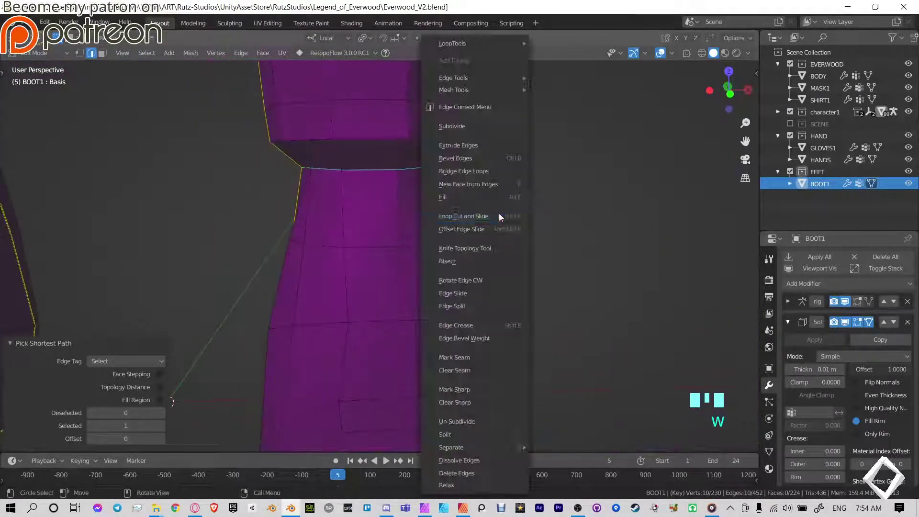
{"action": "right_click", "coordinate": [499, 213]}
{"action": "right_click", "coordinate": [428, 221]}
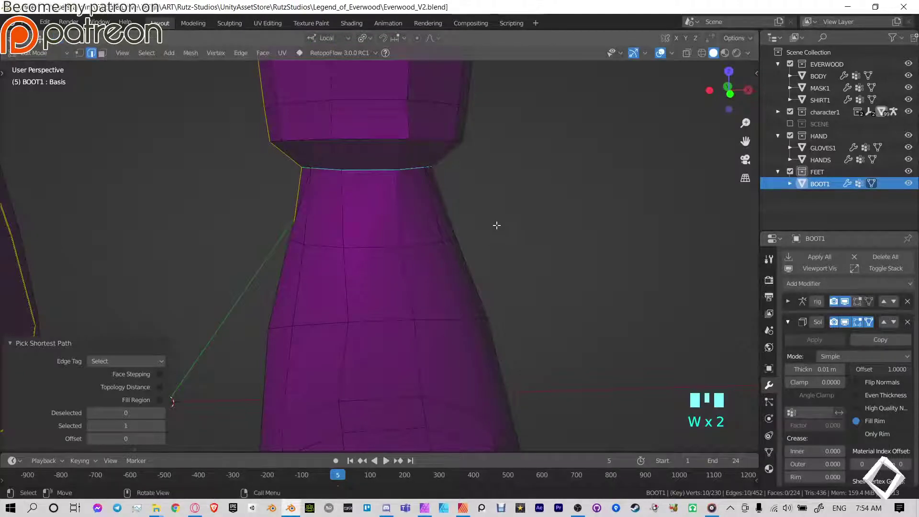
{"action": "key", "text": "t"}
{"action": "key", "text": "t"}
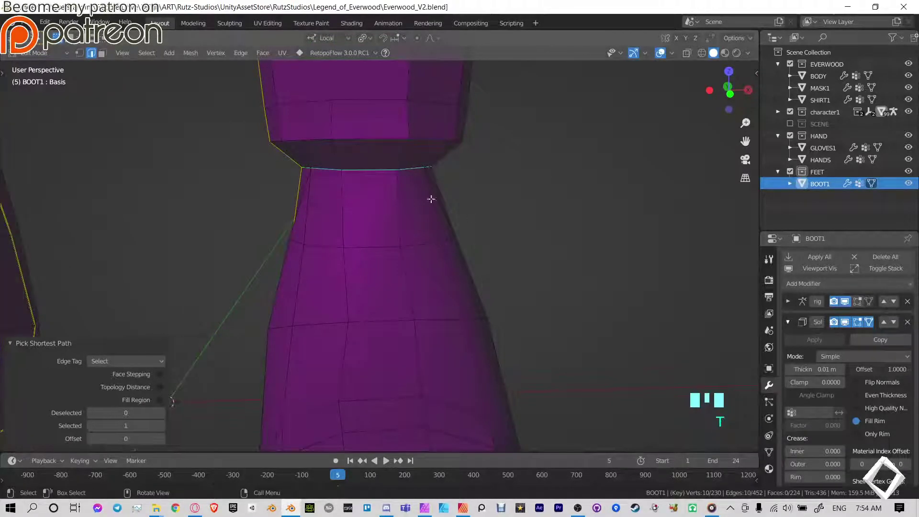
- Scale the selected ankle loop up about 1.28 times and move it about 0.0056 m along local Y
{"action": "key", "text": "s"}
{"action": "left_click", "coordinate": [521, 205]}
{"action": "scroll", "coordinate": [498, 203], "scroll_direction": "down", "scroll_amount": 4}
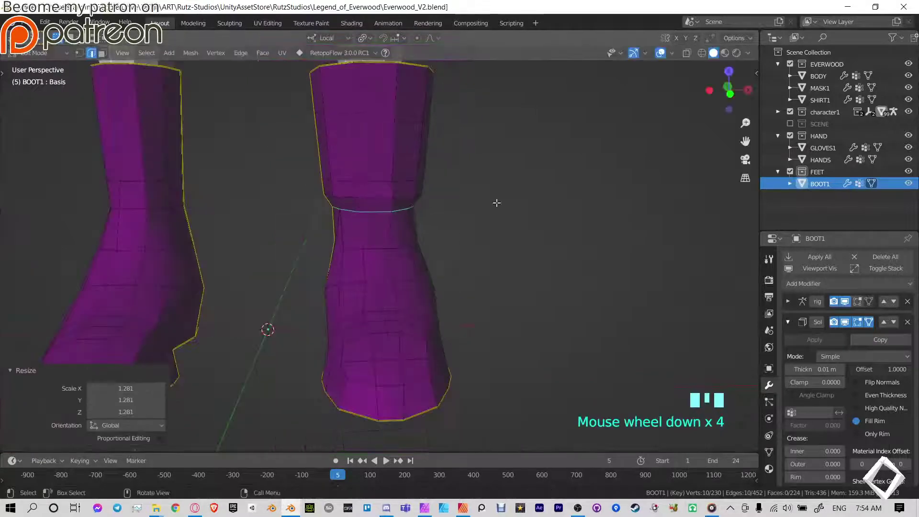
{"action": "middle_click_drag", "start_coordinate": [497, 203], "coordinate": [413, 201]}
{"action": "middle_click_drag", "start_coordinate": [413, 201], "coordinate": [427, 230], "text": "shift"}
{"action": "middle_click_drag", "start_coordinate": [426, 229], "coordinate": [494, 251]}
{"action": "key", "text": "g"}
{"action": "key", "text": "y"}
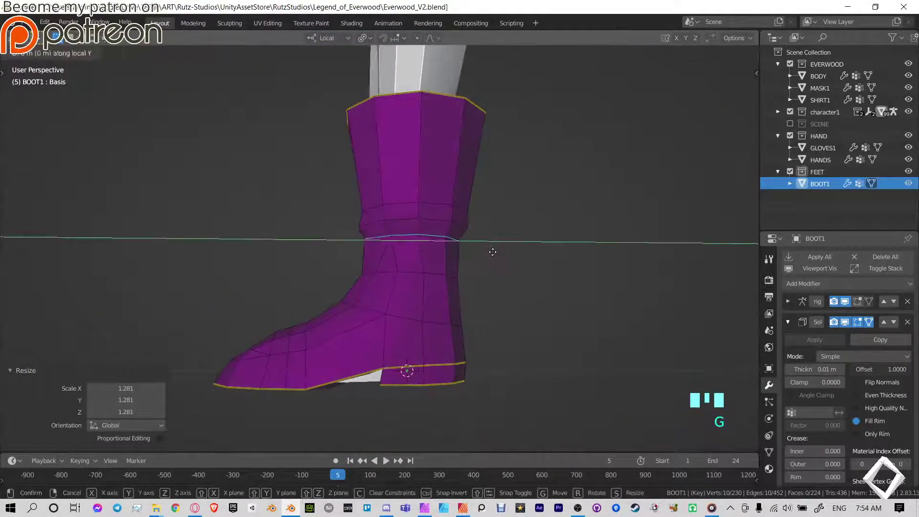
{"action": "left_click", "coordinate": [497, 252]}
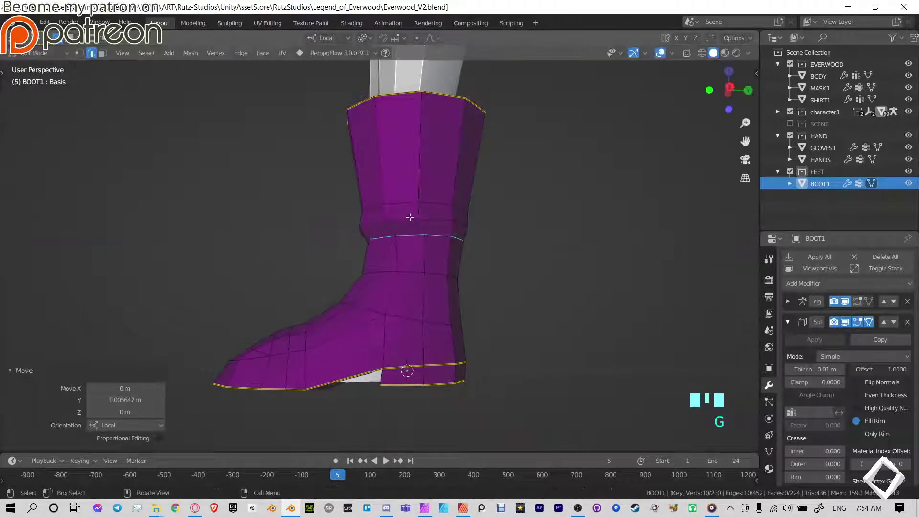
- Move the edge loop at the cuff's lower bulge about 0.007 m along local Y and rotate it slightly
{"action": "left_click", "coordinate": [411, 217], "text": "alt"}
{"action": "key", "text": "g"}
{"action": "left_click", "coordinate": [523, 232]}
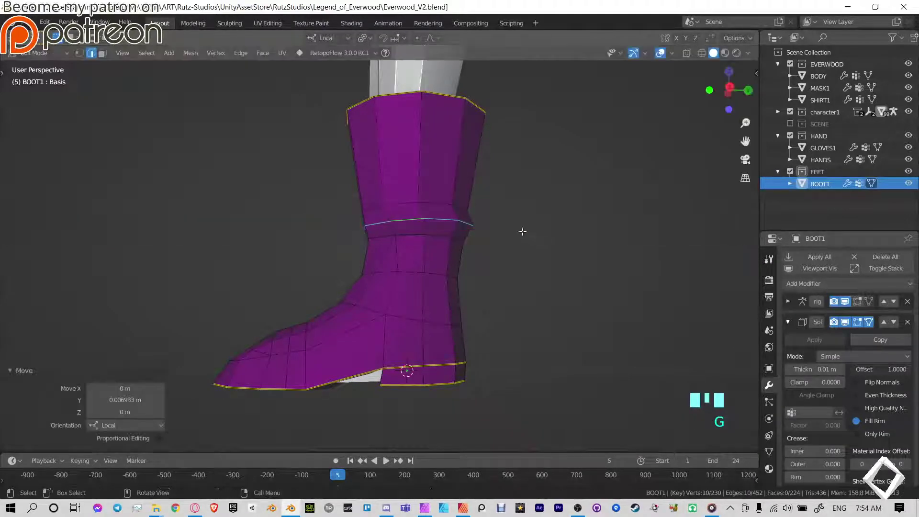
{"action": "middle_click_drag", "start_coordinate": [437, 204], "coordinate": [519, 249]}
{"action": "key", "text": "r"}
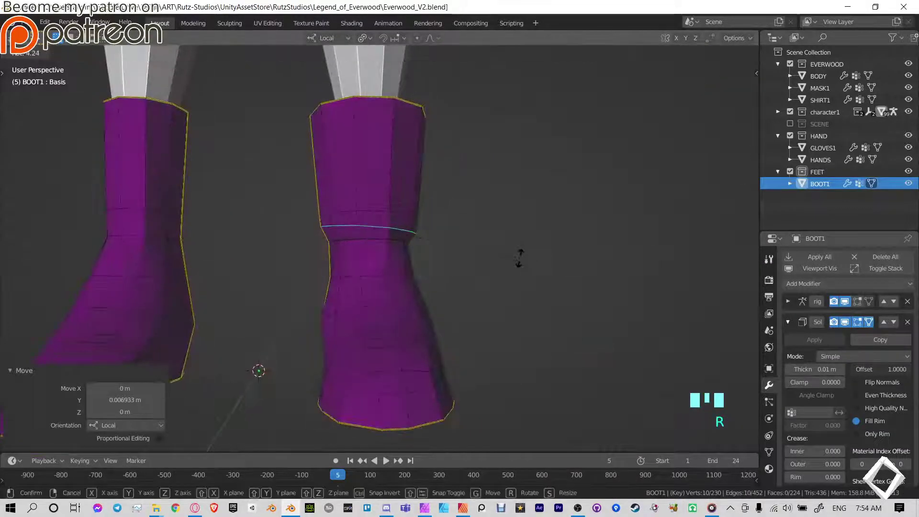
{"action": "left_click", "coordinate": [520, 260]}
- Scale the edge loop just above the cuff's bulge down slightly and check the boot's underside in Object Mode
{"action": "key", "text": "s"}
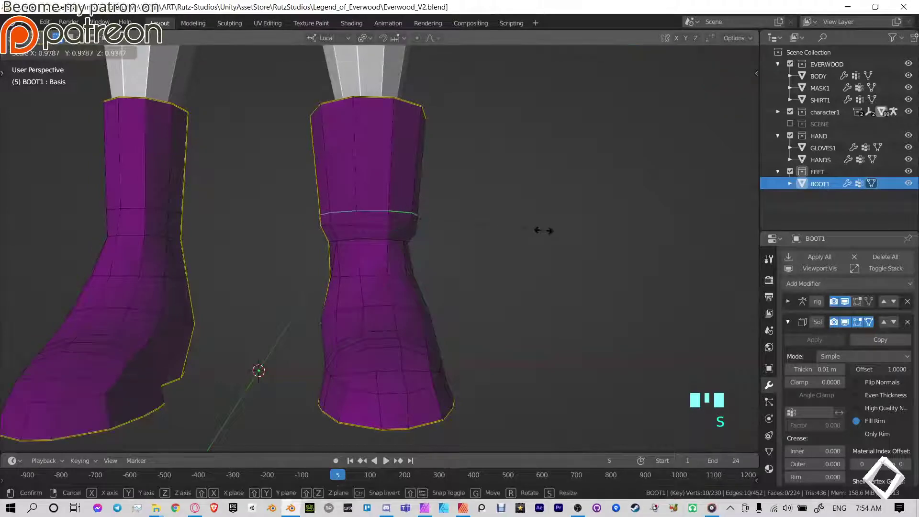
{"action": "left_click", "coordinate": [534, 230]}
{"action": "key", "text": "Tab"}
{"action": "scroll", "coordinate": [532, 230], "scroll_direction": "down", "scroll_amount": 4}
{"action": "middle_click_drag", "start_coordinate": [482, 232], "coordinate": [434, 230], "text": "shift"}
{"action": "scroll", "coordinate": [331, 298], "scroll_direction": "up", "scroll_amount": 6}
{"action": "middle_click_drag", "start_coordinate": [434, 230], "coordinate": [433, 273]}
{"action": "middle_click_drag", "start_coordinate": [437, 311], "coordinate": [511, 235]}
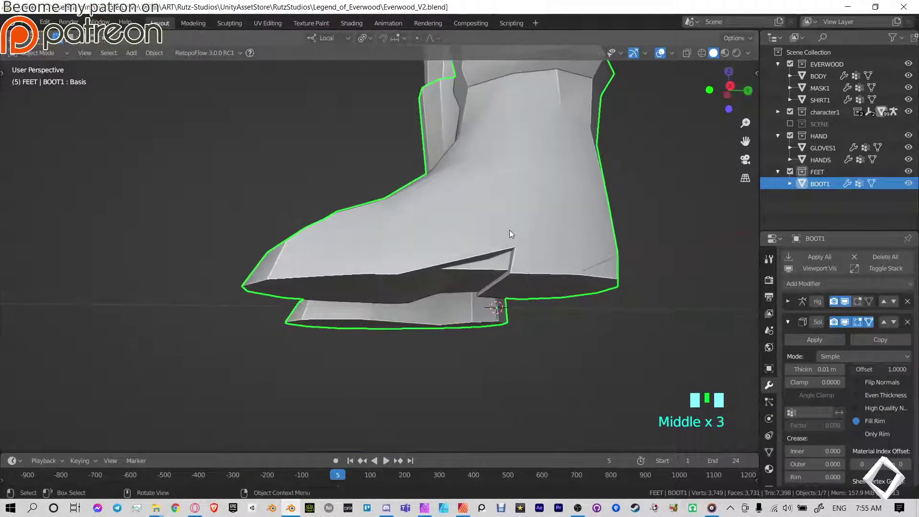
- Select all sole faces of the boot, including the heel's underside and front, and lower them about 0.017 m along local Z
{"action": "key", "text": "Tab"}
{"action": "middle_click_drag", "start_coordinate": [510, 273], "coordinate": [536, 286]}
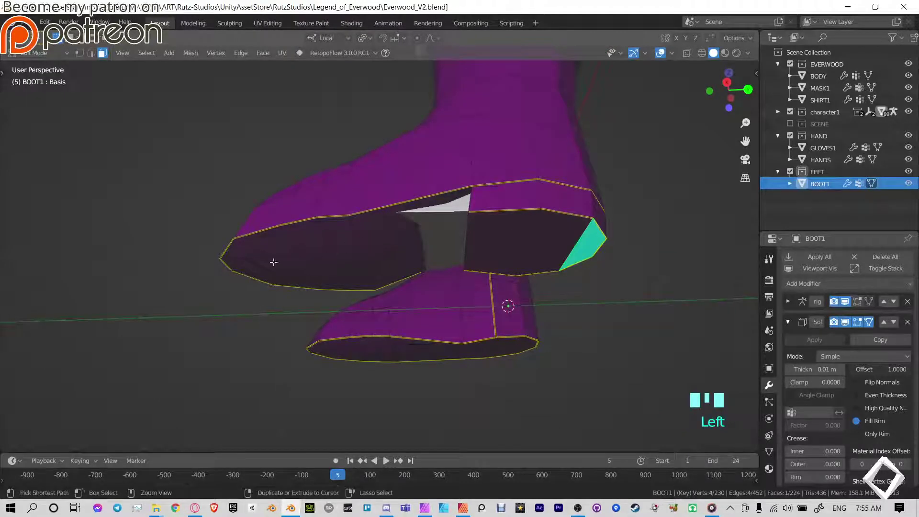
{"action": "left_click", "coordinate": [244, 245], "text": "ctrl"}
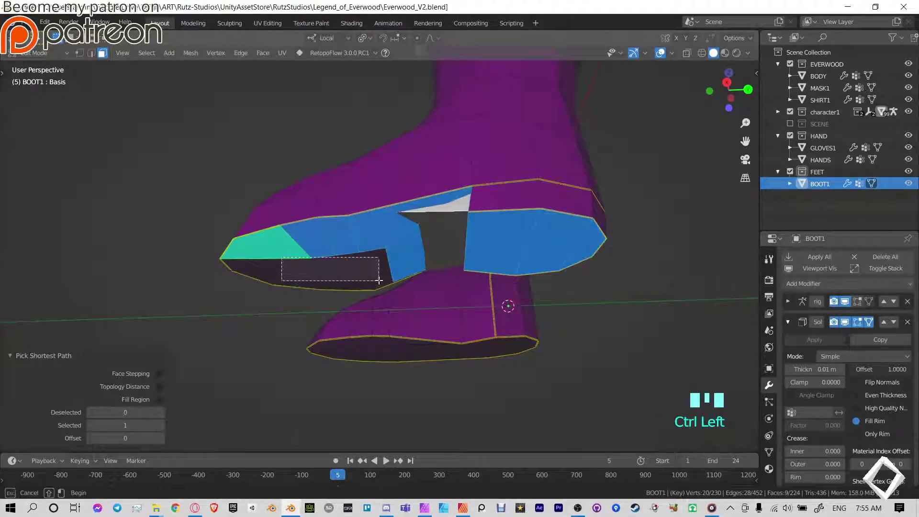
{"action": "left_click_drag", "start_coordinate": [379, 281], "coordinate": [379, 280], "text": "shift"}
{"action": "middle_click_drag", "start_coordinate": [446, 243], "coordinate": [474, 266]}
{"action": "key", "text": "KP_3"}
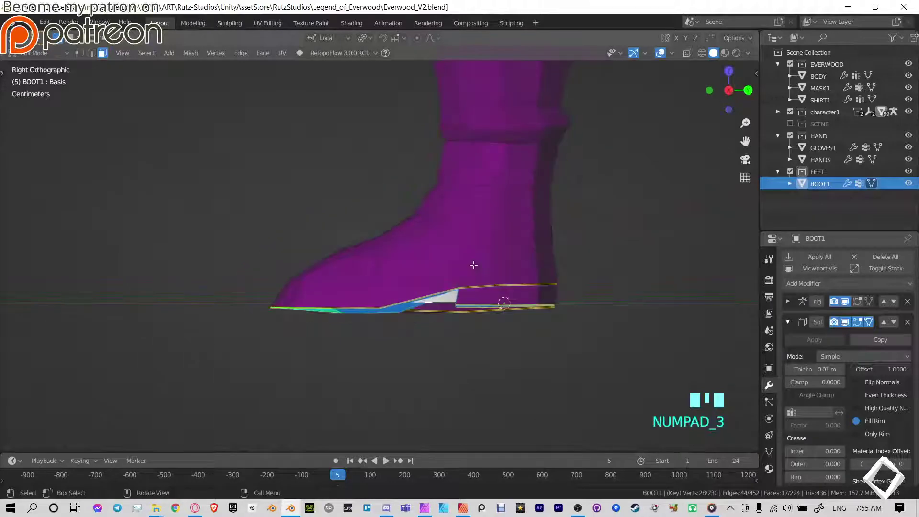
{"action": "key", "text": "g"}
{"action": "left_click", "coordinate": [475, 281]}
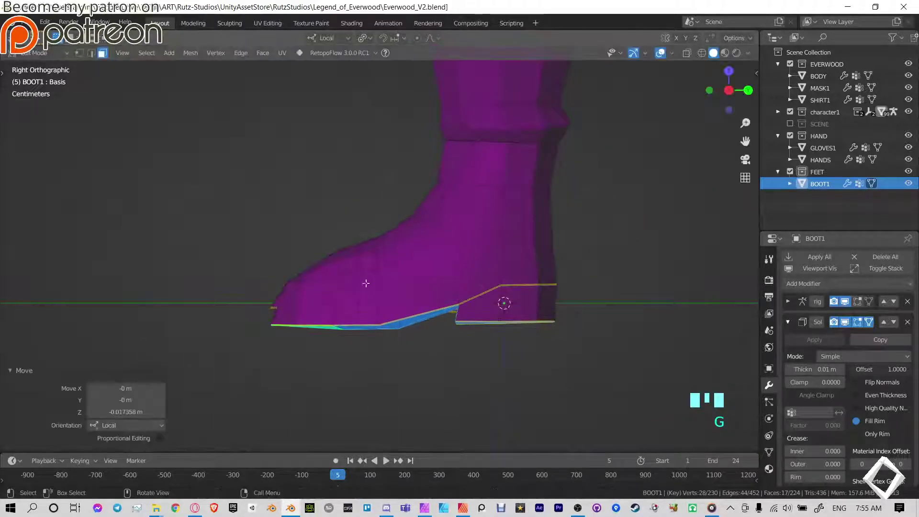
{"action": "middle_click_drag", "start_coordinate": [367, 283], "coordinate": [340, 279]}
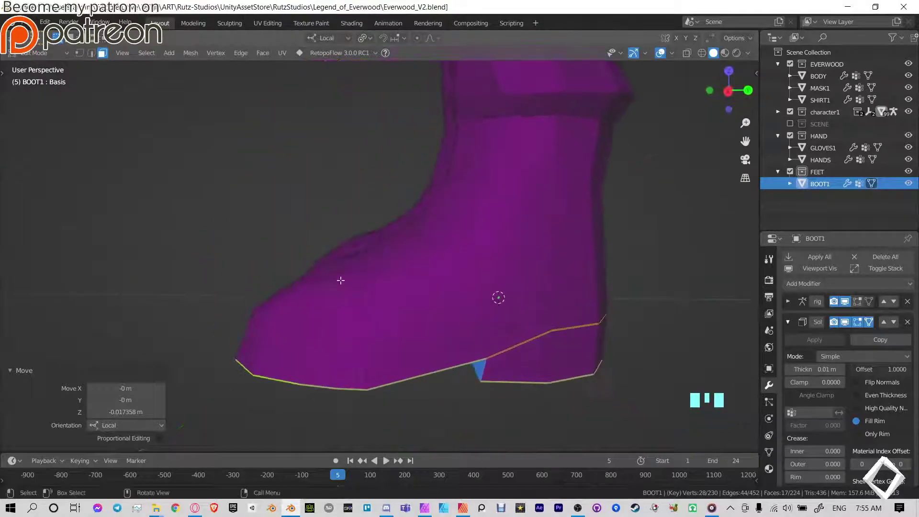
{"action": "scroll", "coordinate": [350, 280], "scroll_direction": "down", "scroll_amount": 6}
{"action": "middle_click_drag", "start_coordinate": [427, 282], "coordinate": [444, 266]}
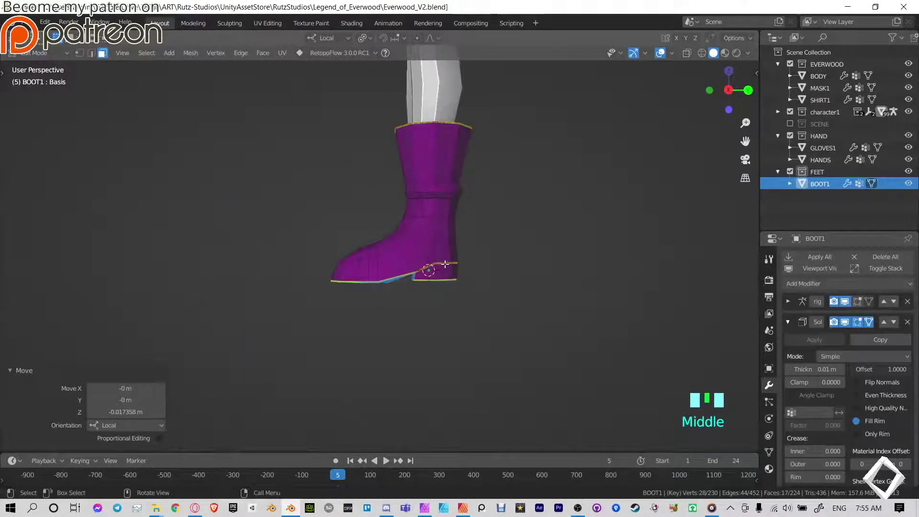
- Examine the lowered sole and heel profile of the boot from the right side view and from around both feet
{"action": "key", "text": "KP_3"}
{"action": "scroll", "coordinate": [445, 286], "scroll_direction": "up", "scroll_amount": 5}
{"action": "middle_click_drag", "start_coordinate": [496, 165], "coordinate": [431, 130], "text": "shift"}
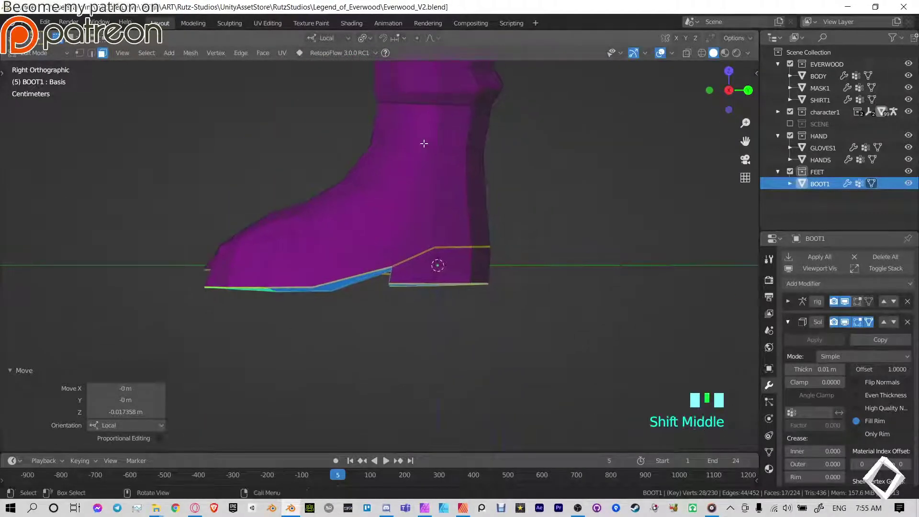
{"action": "middle_click_drag", "start_coordinate": [449, 181], "coordinate": [435, 303], "text": "shift"}
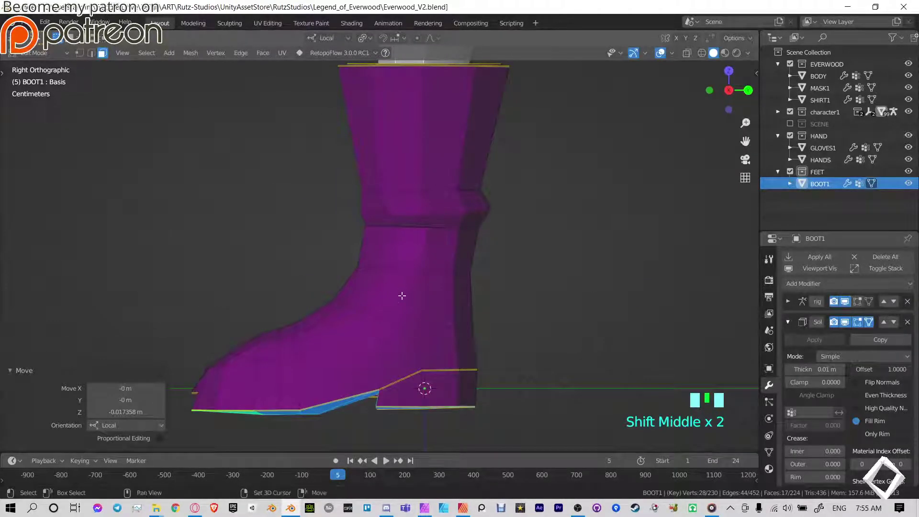
{"action": "middle_click_drag", "start_coordinate": [402, 296], "coordinate": [459, 242], "text": "shift"}
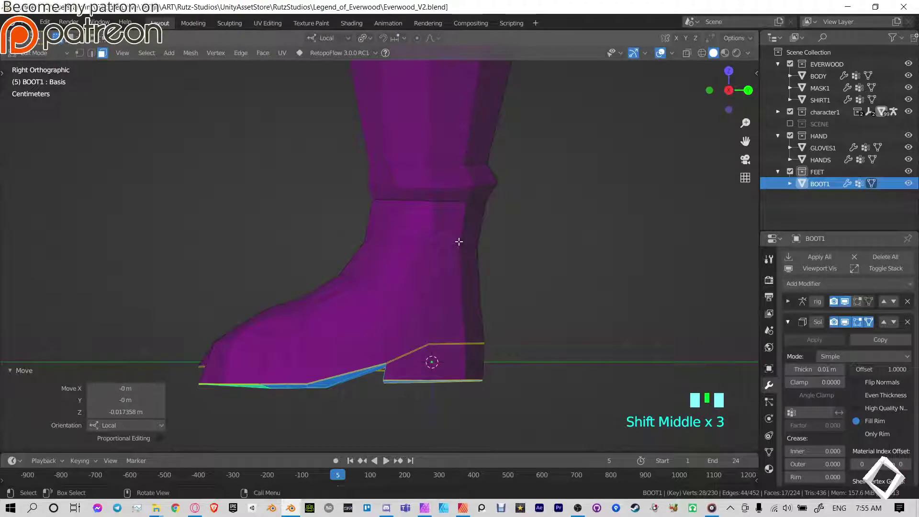
{"action": "middle_click_drag", "start_coordinate": [395, 306], "coordinate": [433, 230], "text": "shift"}
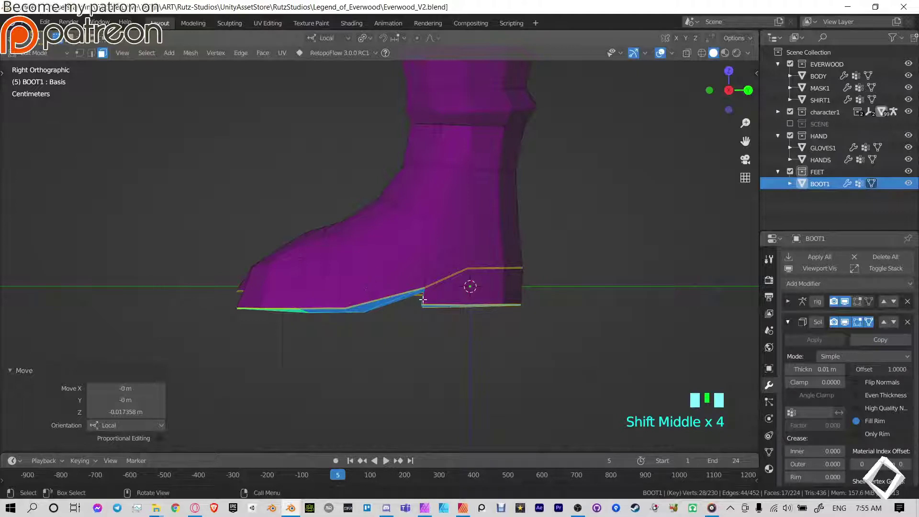
{"action": "middle_click_drag", "start_coordinate": [422, 290], "coordinate": [498, 155]}
{"action": "scroll", "coordinate": [289, 226], "scroll_direction": "down", "scroll_amount": 3}
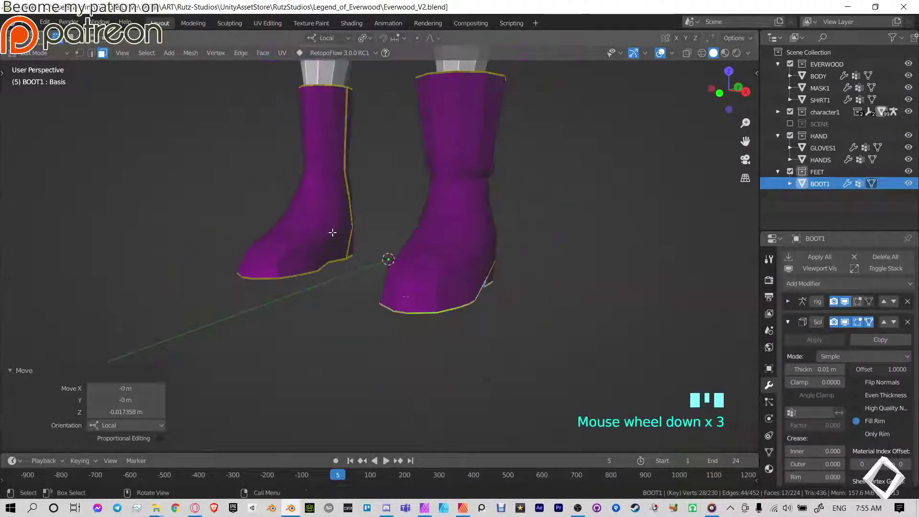
{"action": "middle_click_drag", "start_coordinate": [288, 226], "coordinate": [435, 271]}
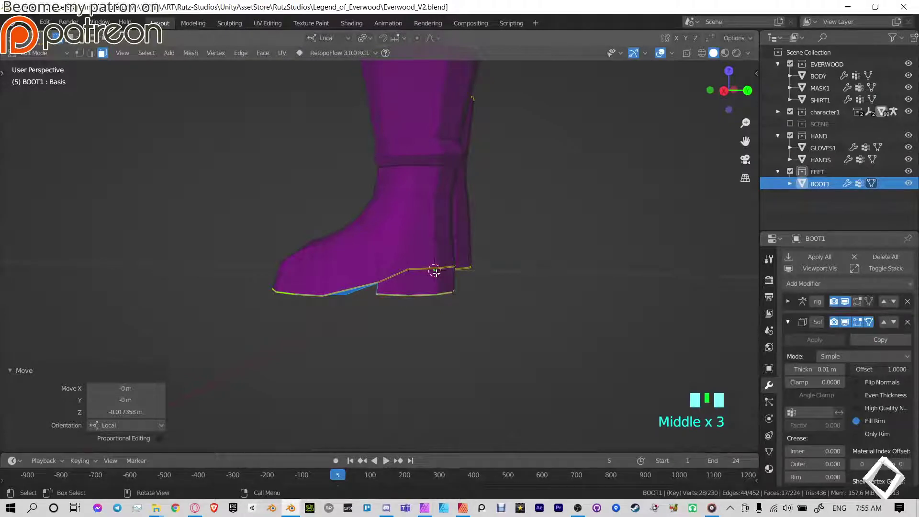
{"action": "middle_click_drag", "start_coordinate": [507, 244], "coordinate": [411, 237]}
- Leave Edit Mode and inspect the whole character and boots from several angles with viewport overlays hidden, restoring the overlays when done
{"action": "key", "text": "Tab"}
{"action": "scroll", "coordinate": [492, 204], "scroll_direction": "down", "scroll_amount": 7}
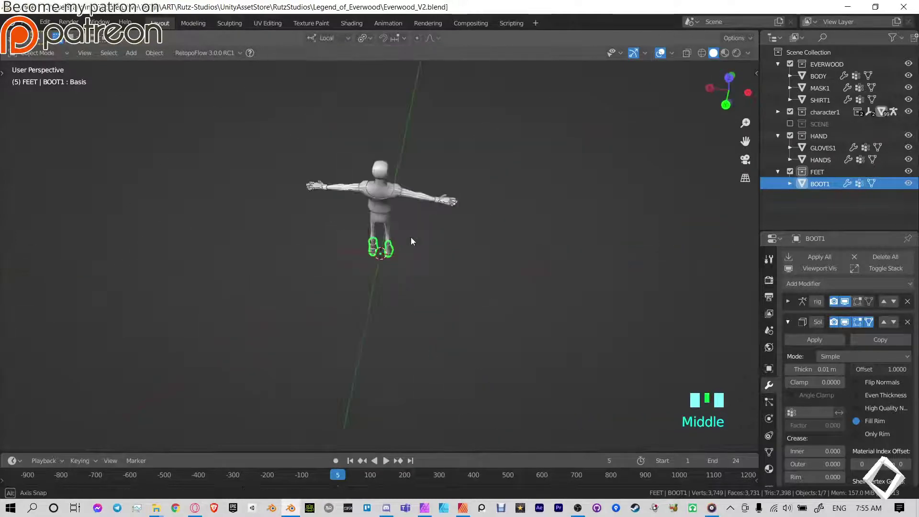
{"action": "scroll", "coordinate": [479, 251], "scroll_direction": "down", "scroll_amount": 1}
{"action": "left_click", "coordinate": [488, 253]}
{"action": "middle_click_drag", "start_coordinate": [489, 253], "coordinate": [546, 212]}
{"action": "left_click", "coordinate": [660, 53]}
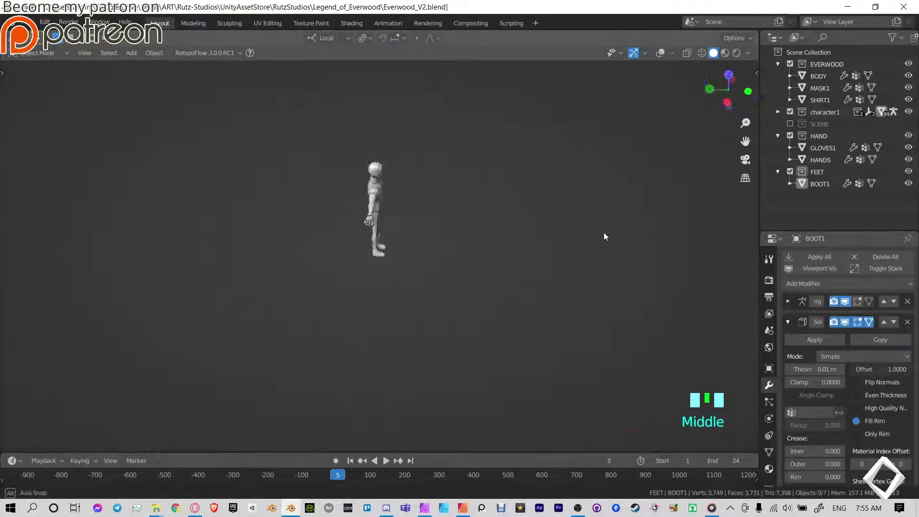
{"action": "middle_click_drag", "start_coordinate": [603, 236], "coordinate": [585, 225]}
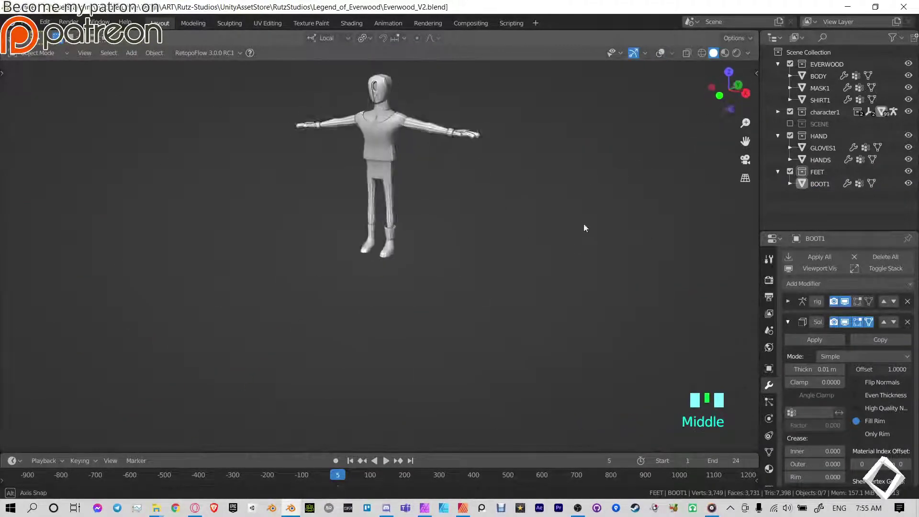
{"action": "scroll", "coordinate": [506, 186], "scroll_direction": "down", "scroll_amount": 3}
{"action": "middle_click_drag", "start_coordinate": [507, 187], "coordinate": [492, 197]}
{"action": "scroll", "coordinate": [624, 237], "scroll_direction": "up", "scroll_amount": 7}
{"action": "middle_click_drag", "start_coordinate": [625, 237], "coordinate": [370, 274]}
{"action": "scroll", "coordinate": [417, 225], "scroll_direction": "up", "scroll_amount": 5}
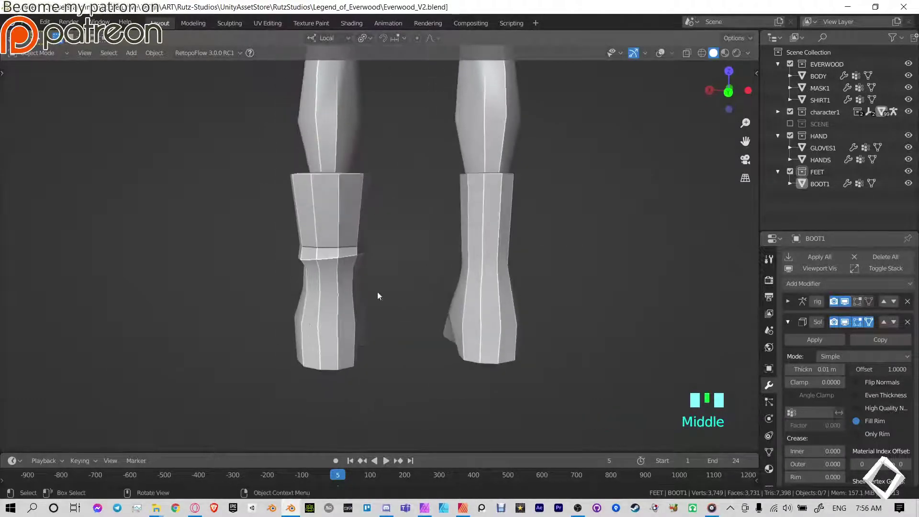
{"action": "scroll", "coordinate": [379, 296], "scroll_direction": "down", "scroll_amount": 6}
{"action": "middle_click_drag", "start_coordinate": [358, 146], "coordinate": [387, 251]}
{"action": "scroll", "coordinate": [401, 240], "scroll_direction": "down", "scroll_amount": 1}
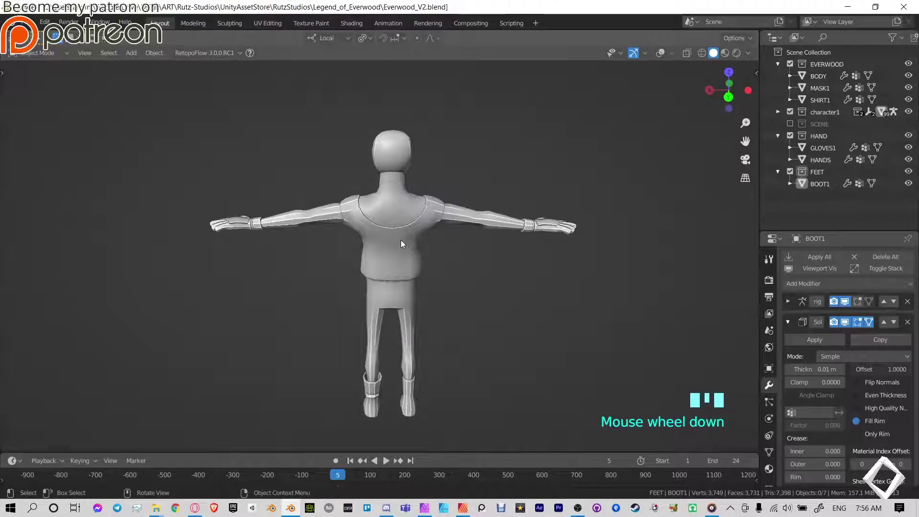
{"action": "left_click", "coordinate": [661, 53]}
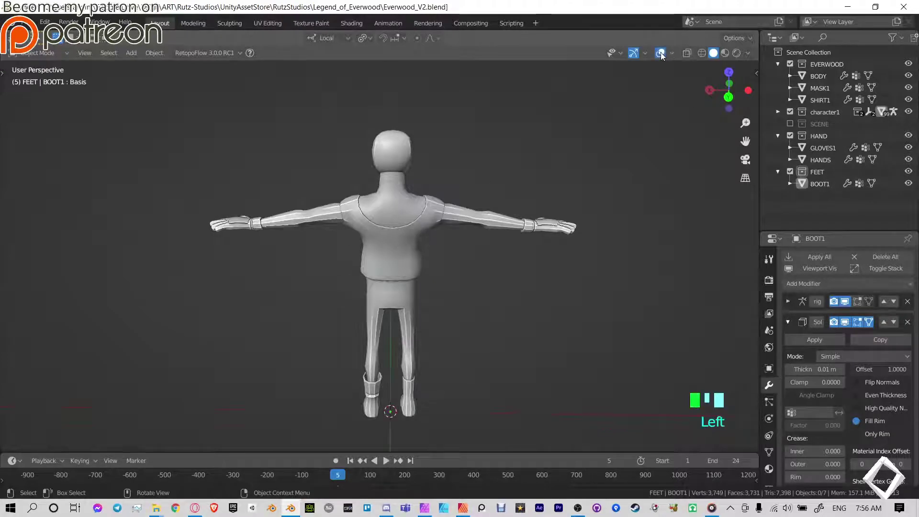
{"action": "middle_click_drag", "start_coordinate": [390, 277], "coordinate": [488, 265], "text": "shift"}
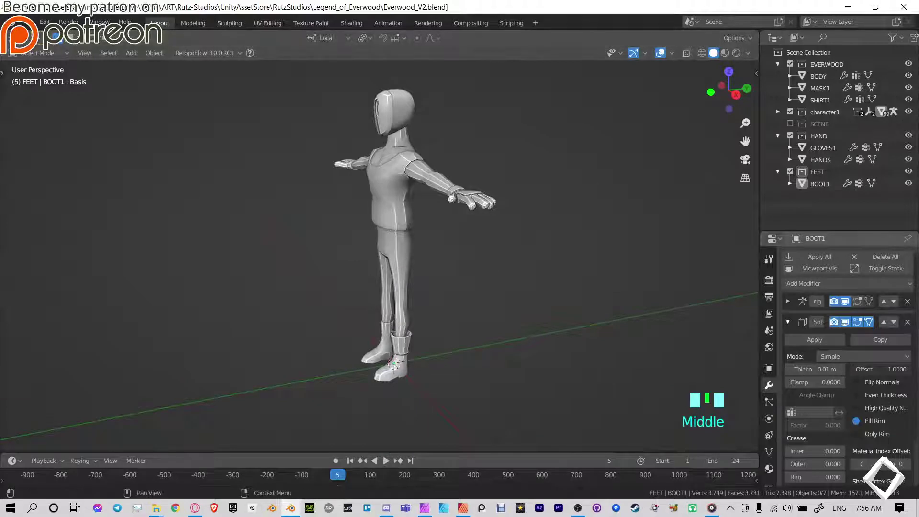
- Review the full character's proportions from the front, and examine the boots close up from the side
{"action": "key", "text": "alt+Tab"}
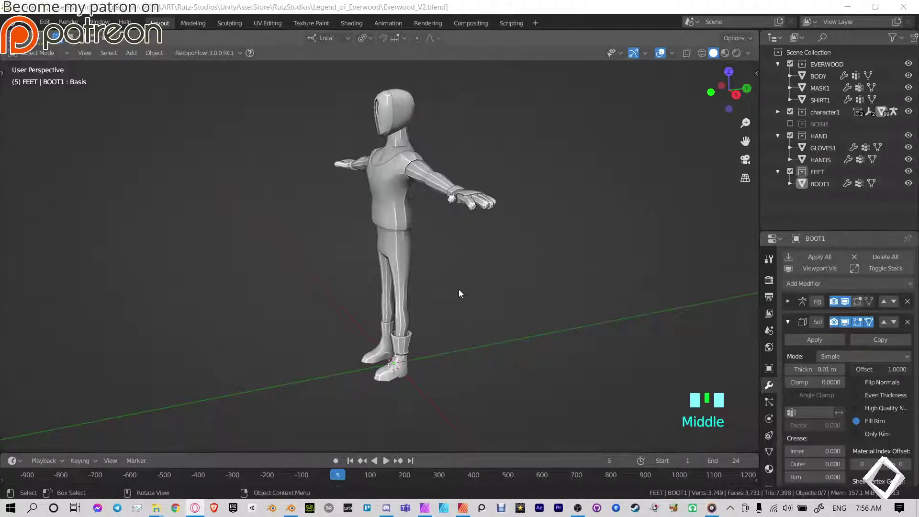
{"action": "middle_click_drag", "start_coordinate": [389, 243], "coordinate": [424, 268]}
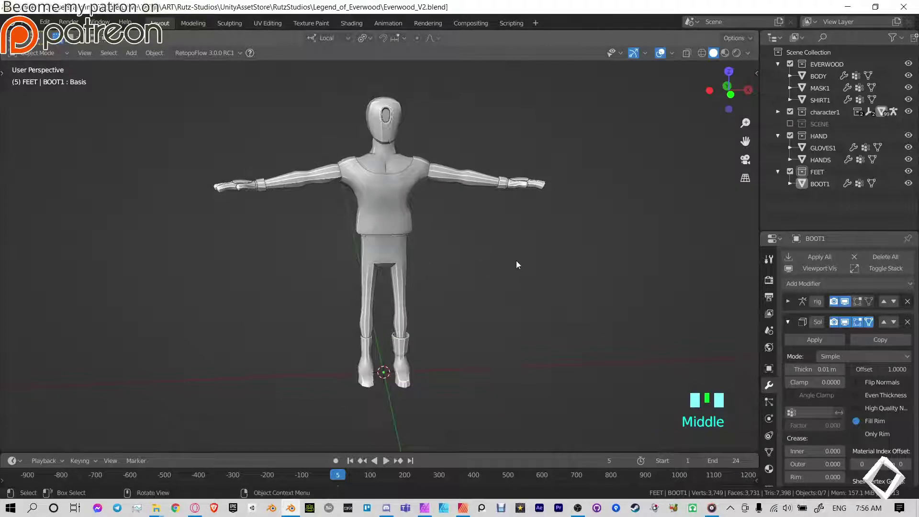
{"action": "middle_click_drag", "start_coordinate": [517, 262], "coordinate": [450, 254]}
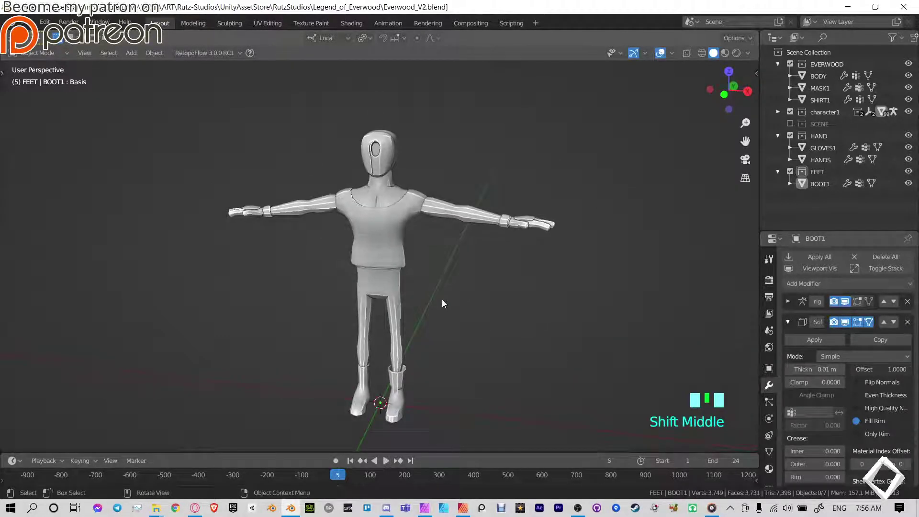
{"action": "middle_click_drag", "start_coordinate": [441, 300], "coordinate": [453, 249]}
{"action": "scroll", "coordinate": [455, 254], "scroll_direction": "up", "scroll_amount": 3}
{"action": "middle_click_drag", "start_coordinate": [450, 362], "coordinate": [443, 246], "text": "shift"}
{"action": "left_click", "coordinate": [384, 297]}
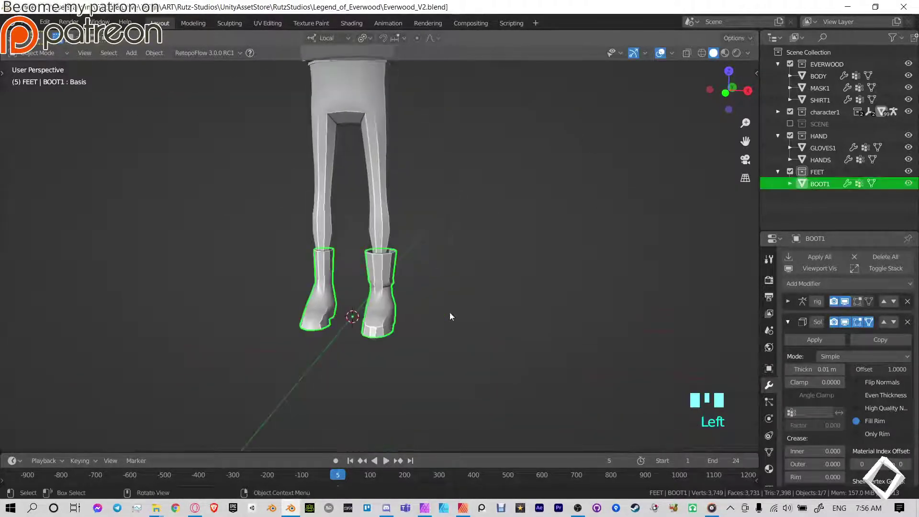
{"action": "middle_click_drag", "start_coordinate": [507, 309], "coordinate": [423, 247]}
{"action": "scroll", "coordinate": [452, 262], "scroll_direction": "up", "scroll_amount": 3}
{"action": "middle_click_drag", "start_coordinate": [469, 338], "coordinate": [429, 280], "text": "shift"}
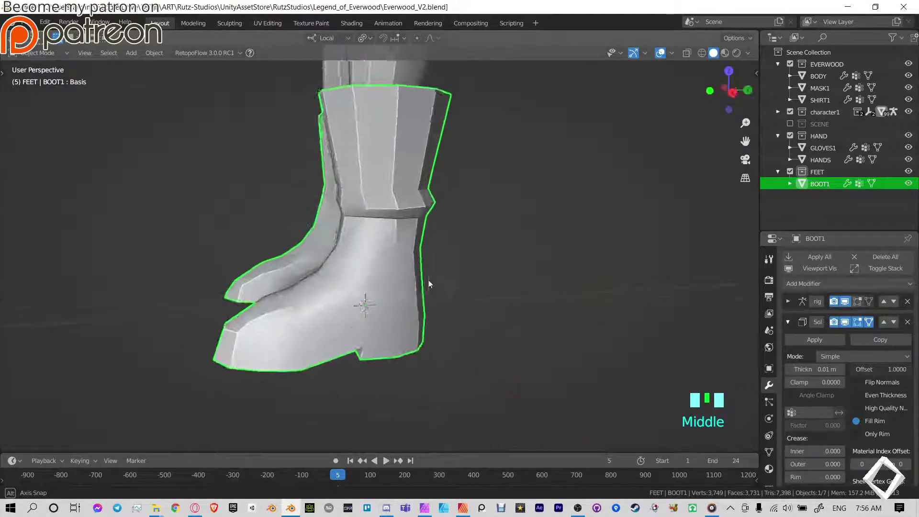
{"action": "key", "text": "Tab"}
{"action": "middle_click_drag", "start_coordinate": [366, 304], "coordinate": [464, 303]}
{"action": "key", "text": "Tab"}
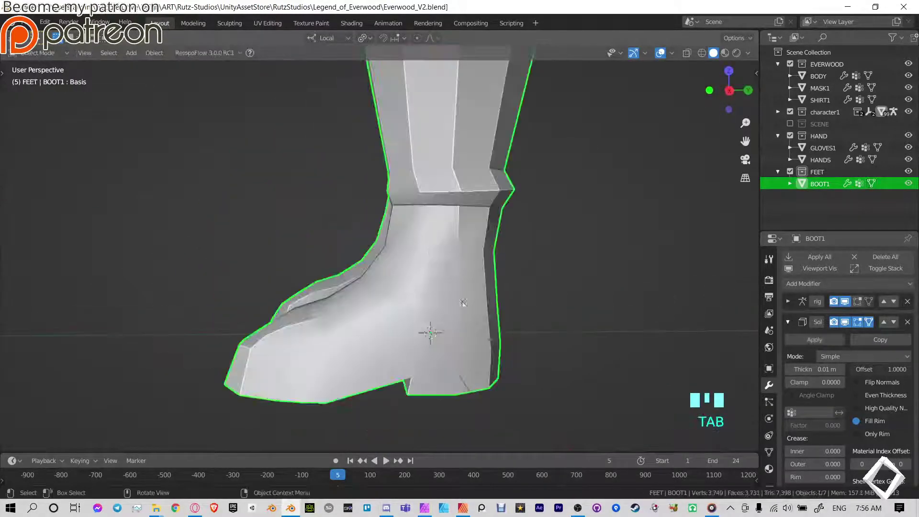
{"action": "scroll", "coordinate": [391, 133], "scroll_direction": "down", "scroll_amount": 5}
- Isolate the BODY mesh, select both seam-delimited feet up to the lower shin, separate them into their own object and leave local view
{"action": "left_click", "coordinate": [391, 134]}
{"action": "key", "text": "KP_Divide"}
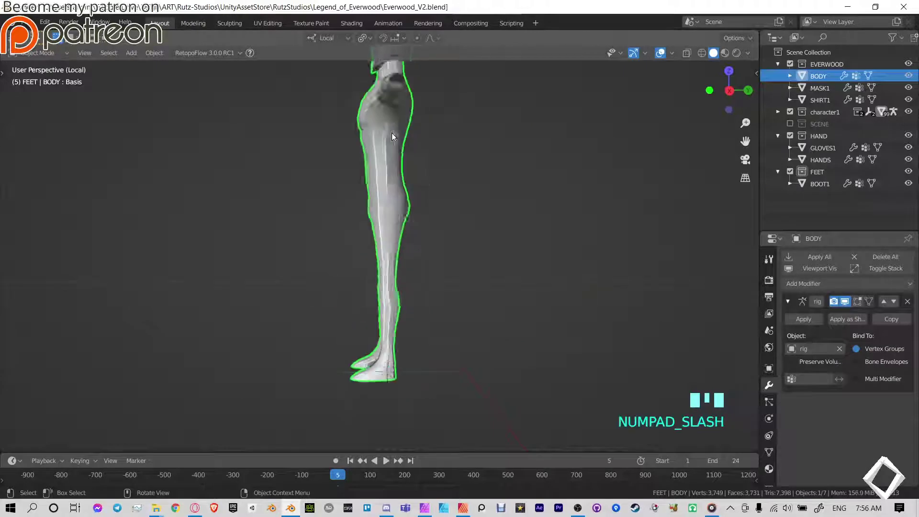
{"action": "scroll", "coordinate": [392, 262], "scroll_direction": "up", "scroll_amount": 5}
{"action": "key", "text": "Tab"}
{"action": "left_click", "coordinate": [438, 233]}
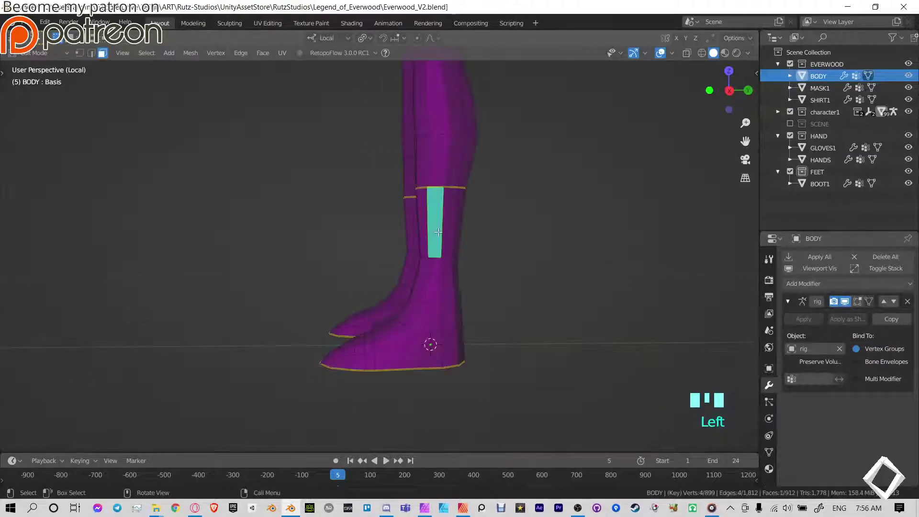
{"action": "key", "text": "l"}
{"action": "key", "text": "l"}
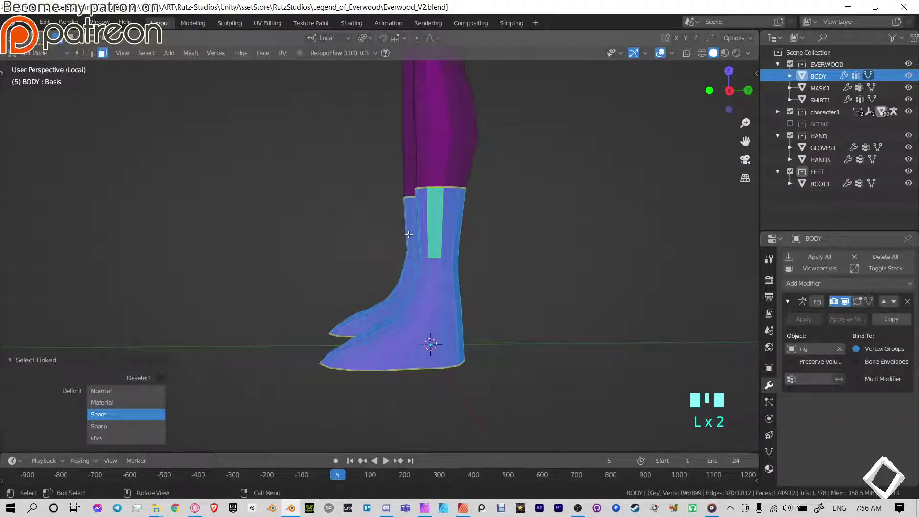
{"action": "key", "text": "p"}
{"action": "left_click", "coordinate": [408, 234]}
{"action": "key", "text": "Tab"}
{"action": "key", "text": "KP_Divide"}
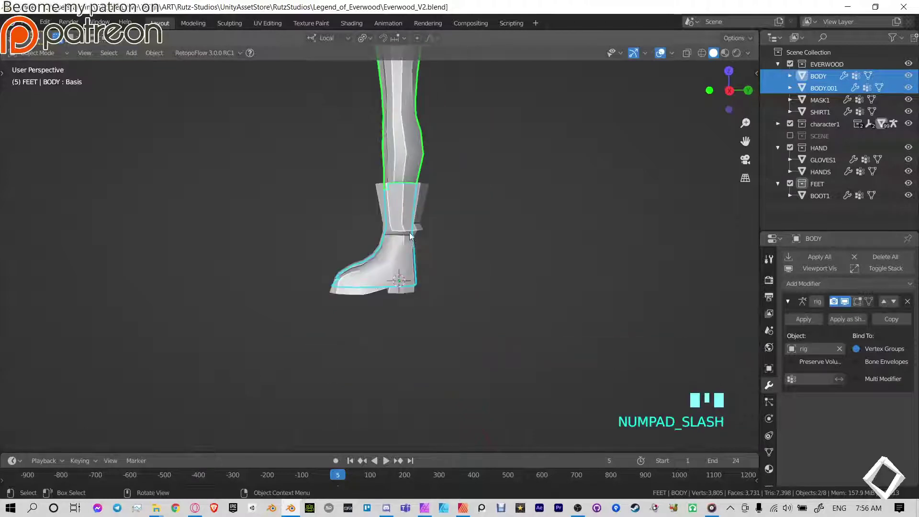
- Hide the separated feet object BODY.001 inside the boots
{"action": "left_click", "coordinate": [409, 232]}
{"action": "middle_click_drag", "start_coordinate": [423, 189], "coordinate": [430, 358], "text": "shift"}
{"action": "left_click", "coordinate": [430, 389]}
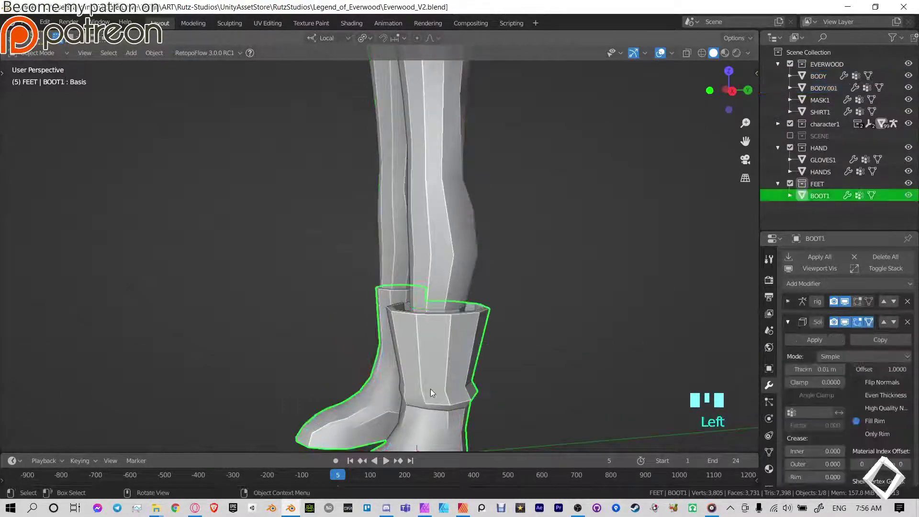
{"action": "left_click", "coordinate": [430, 389]}
{"action": "key", "text": "h"}
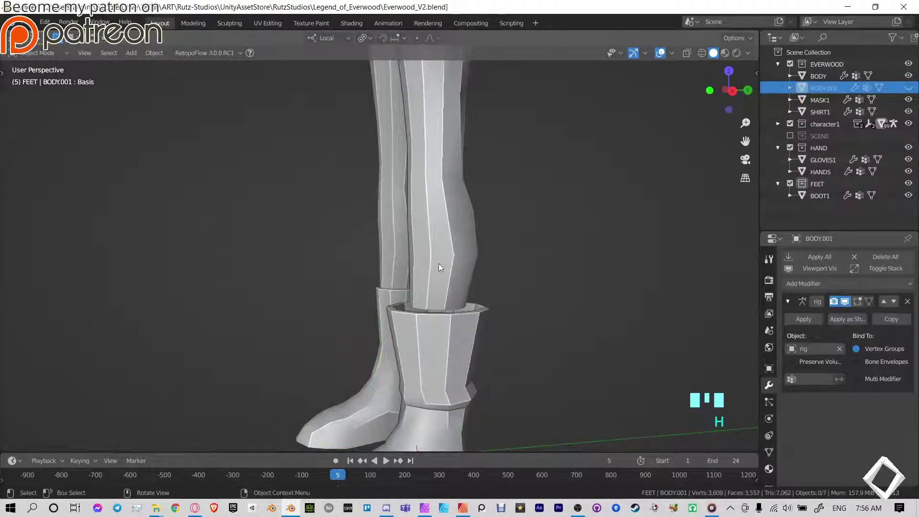
- Try to cap the flared boot's top opening by filling its rim edge loop in BOOT1
{"action": "left_click", "coordinate": [438, 264]}
{"action": "middle_click_drag", "start_coordinate": [438, 265], "coordinate": [419, 272]}
{"action": "left_click", "coordinate": [446, 365]}
{"action": "key", "text": "Tab"}
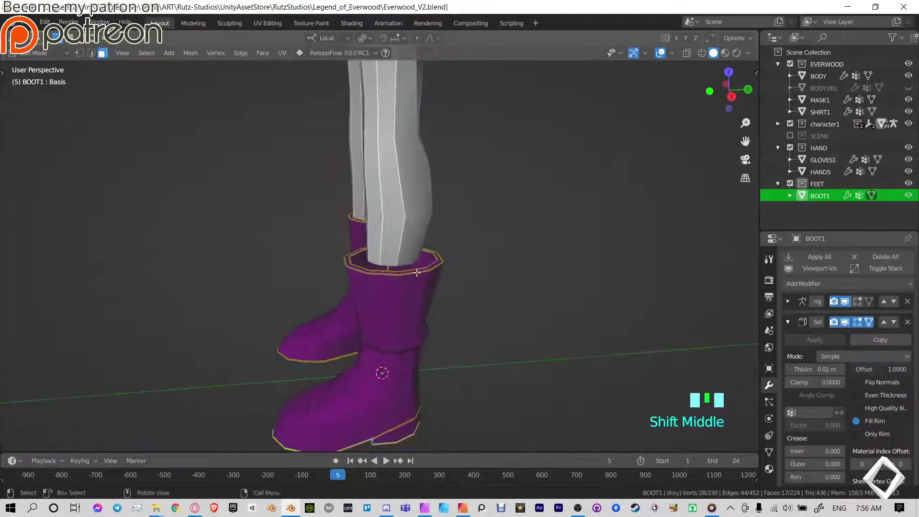
{"action": "left_click", "coordinate": [420, 270]}
{"action": "scroll", "coordinate": [423, 269], "scroll_direction": "up", "scroll_amount": 2}
{"action": "scroll", "coordinate": [423, 269], "scroll_direction": "up", "scroll_amount": 2}
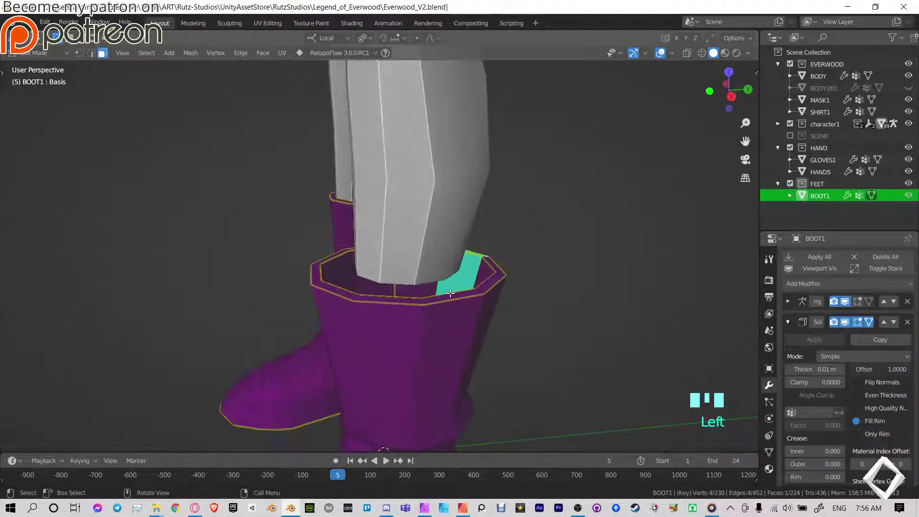
{"action": "key", "text": "2"}
{"action": "left_click", "coordinate": [451, 294], "text": "alt"}
{"action": "key", "text": "f"}
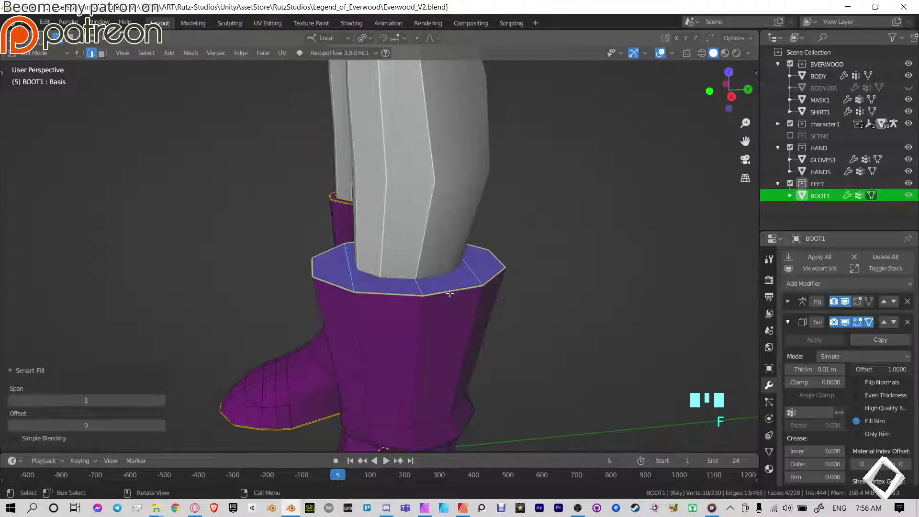
{"action": "middle_click_drag", "start_coordinate": [450, 293], "coordinate": [488, 379]}
{"action": "key", "text": "Tab"}
- Undo the fill of the boot's top opening
{"action": "scroll", "coordinate": [562, 287], "scroll_direction": "down", "scroll_amount": 3}
{"action": "key", "text": "ctrl+z"}
{"action": "key", "text": "ctrl+z"}
{"action": "scroll", "coordinate": [602, 333], "scroll_direction": "up", "scroll_amount": 4}
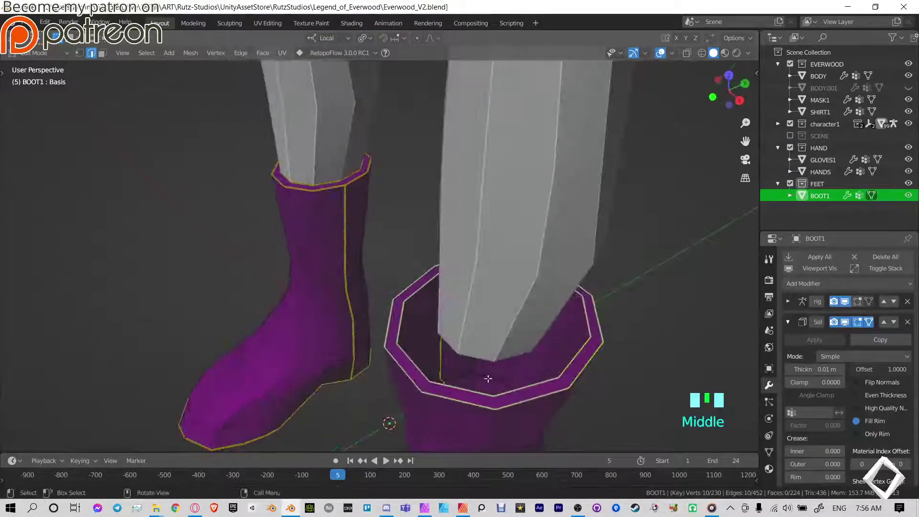
- Insert one centred edge loop around the flared upper cuff of the boot
{"action": "key", "text": "ctrl+r"}
{"action": "left_click", "coordinate": [536, 417]}
{"action": "right_click", "coordinate": [536, 417]}
{"action": "middle_click_drag", "start_coordinate": [535, 417], "coordinate": [559, 410]}
{"action": "key", "text": "g"}
{"action": "key", "text": "g"}
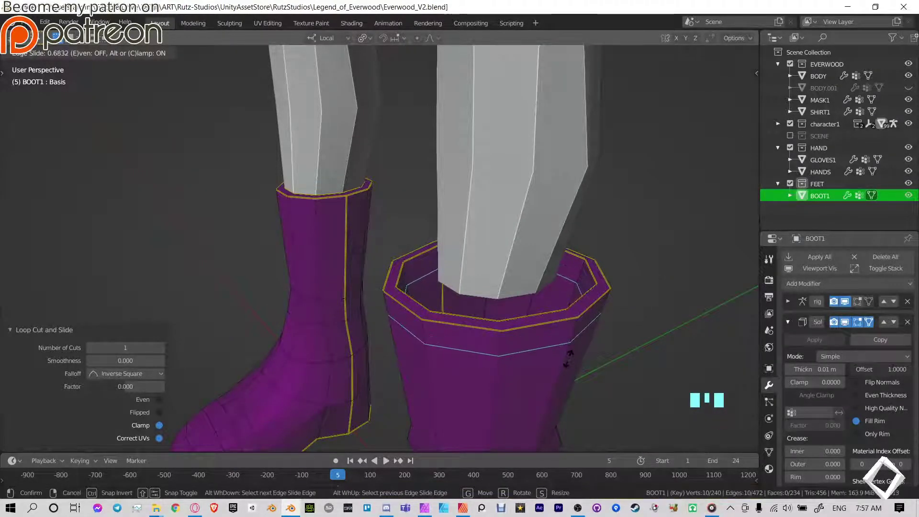
{"action": "left_click", "coordinate": [568, 345]}
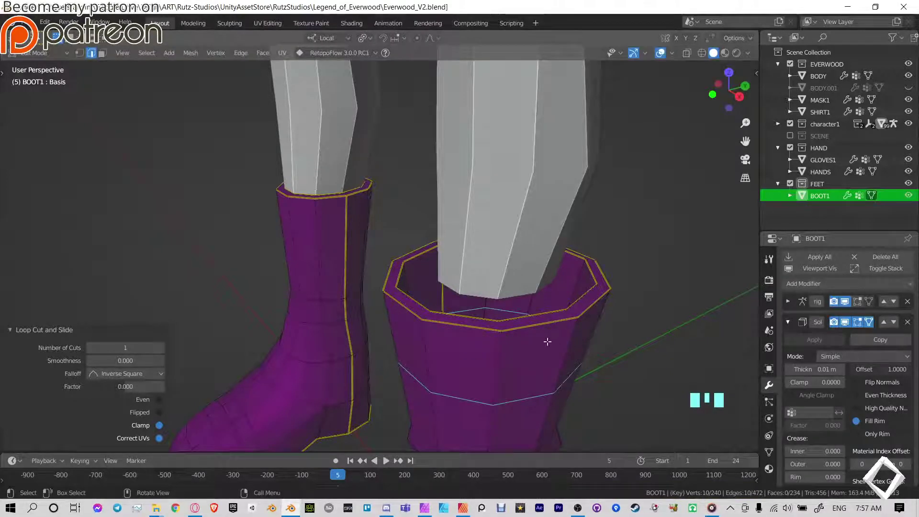
- Raise the rim edge loop at the top of the cuff about 0.041 m along local Z
{"action": "left_click", "coordinate": [514, 326], "text": "alt"}
{"action": "key", "text": "g"}
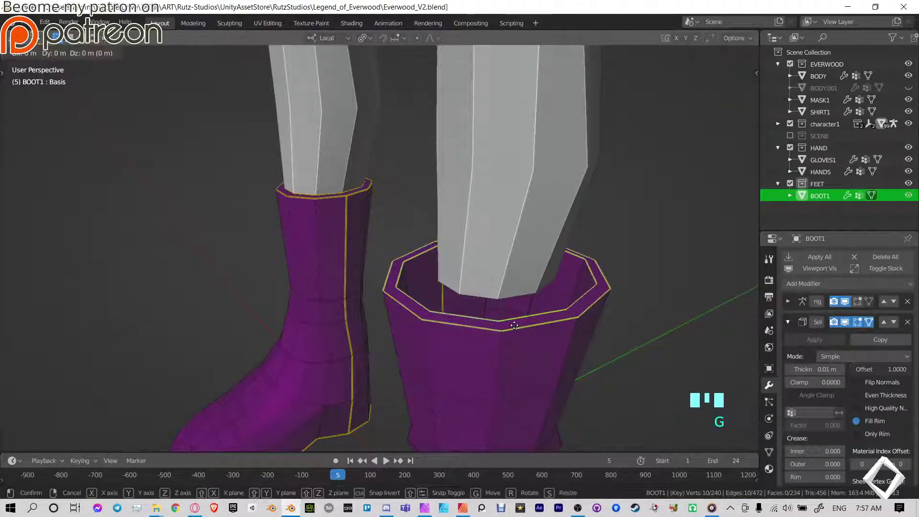
{"action": "key", "text": "z"}
{"action": "left_click", "coordinate": [524, 277]}
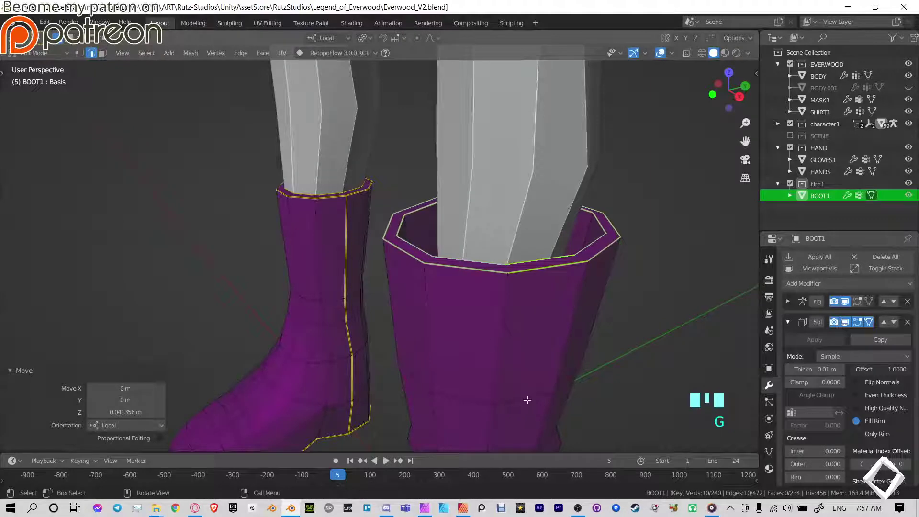
- Slide the new cuff edge loop up towards the rim by a factor of about 0.717
{"action": "left_click", "coordinate": [527, 398], "text": "alt"}
{"action": "key", "text": "g"}
{"action": "key", "text": "g"}
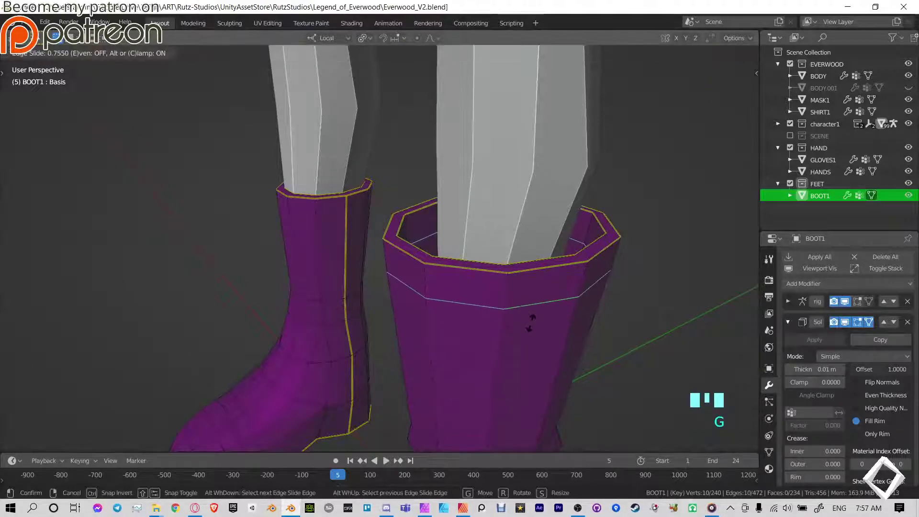
{"action": "left_click", "coordinate": [531, 324]}
{"action": "middle_click_drag", "start_coordinate": [530, 324], "coordinate": [463, 337]}
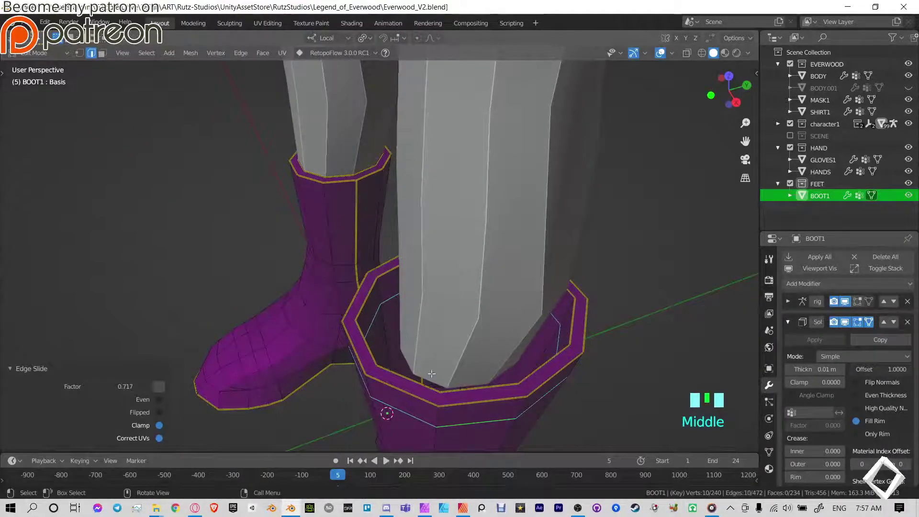
- Slide the edge loop just below the boot cuff's rim slightly down the shaft in the right side view
{"action": "left_click", "coordinate": [687, 54]}
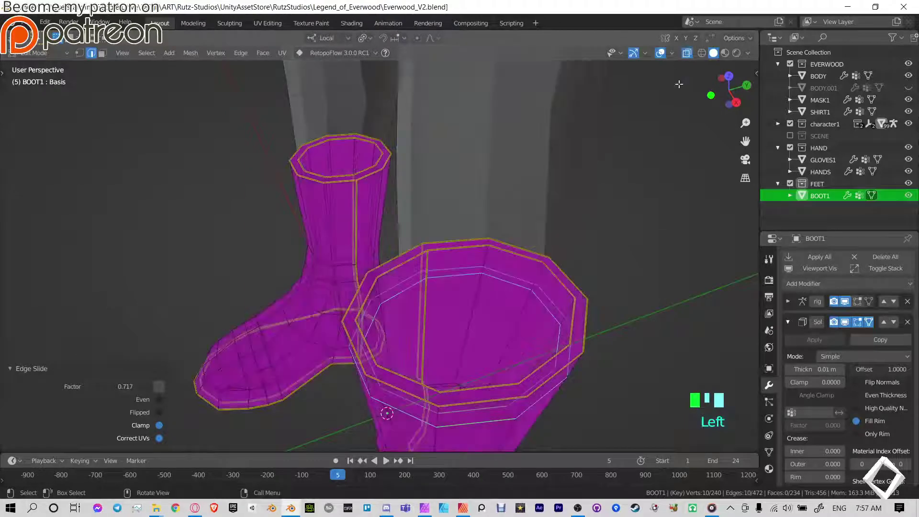
{"action": "key", "text": "KP_3"}
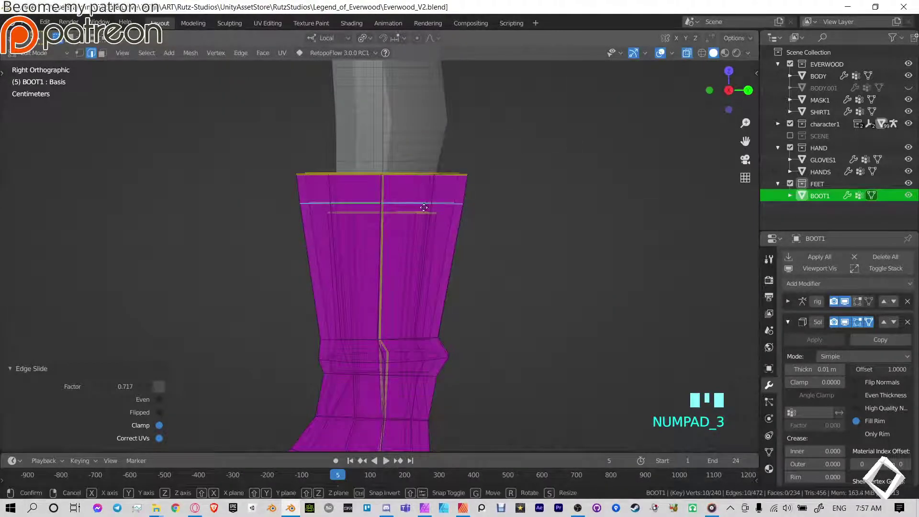
{"action": "key", "text": "g"}
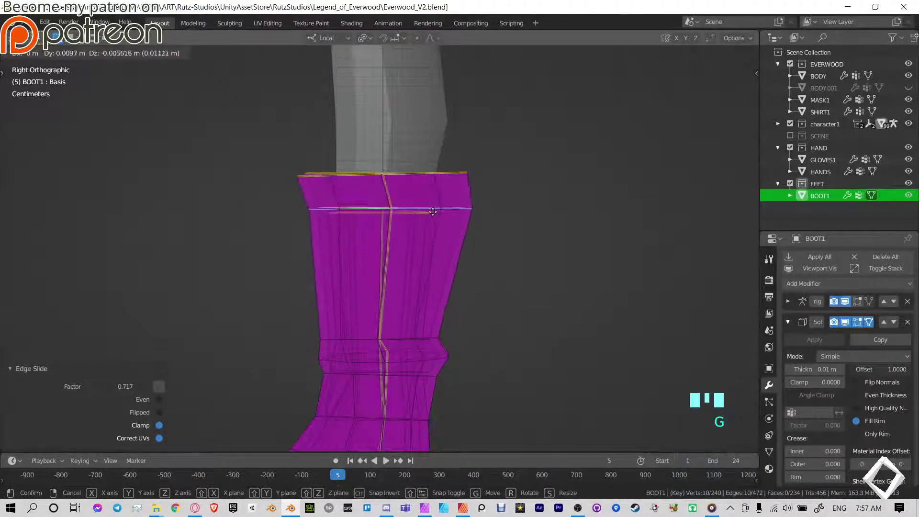
{"action": "left_click", "coordinate": [425, 219]}
{"action": "key", "text": "g"}
{"action": "key", "text": "g"}
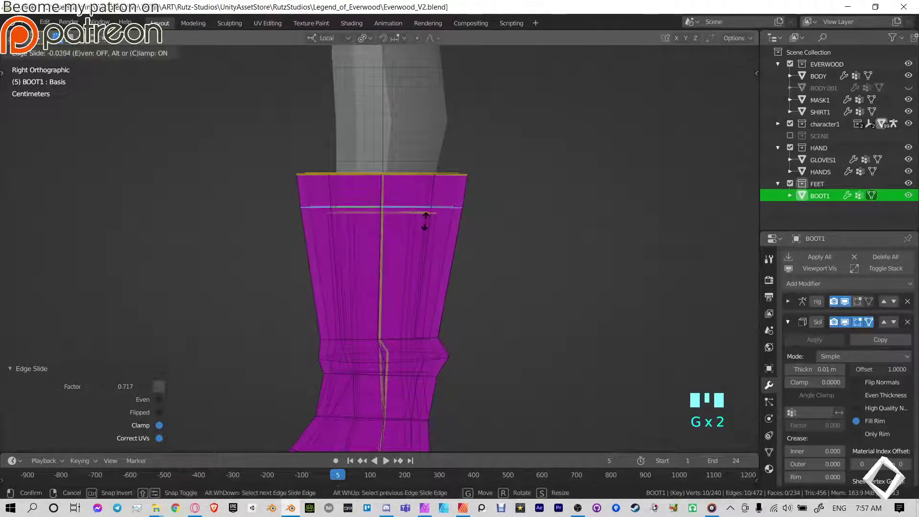
{"action": "left_click", "coordinate": [427, 222]}
- Fill the cuff's edge loop with a face to close the boot opening, and check it in Object Mode
{"action": "key", "text": "f"}
{"action": "middle_click_drag", "start_coordinate": [494, 176], "coordinate": [539, 201]}
{"action": "key", "text": "KP_Divide"}
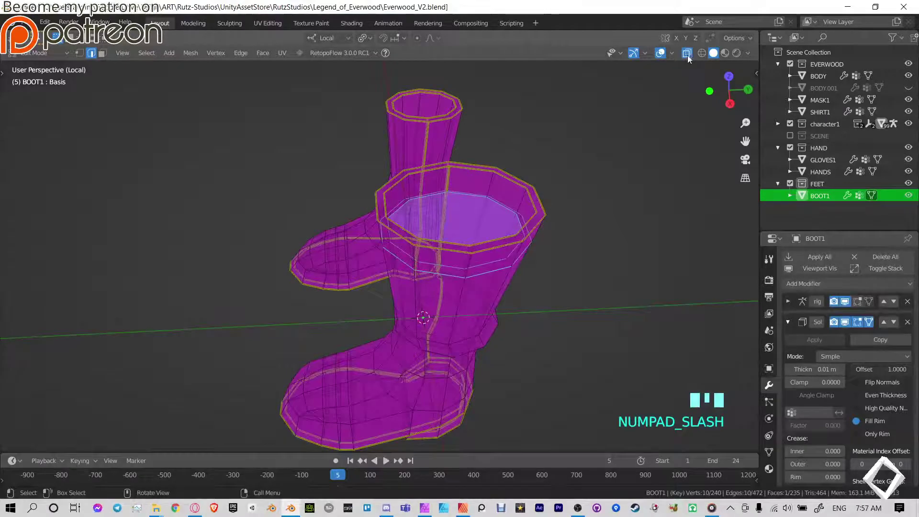
{"action": "left_click", "coordinate": [687, 54]}
{"action": "key", "text": "KP_Divide"}
{"action": "key", "text": "Tab"}
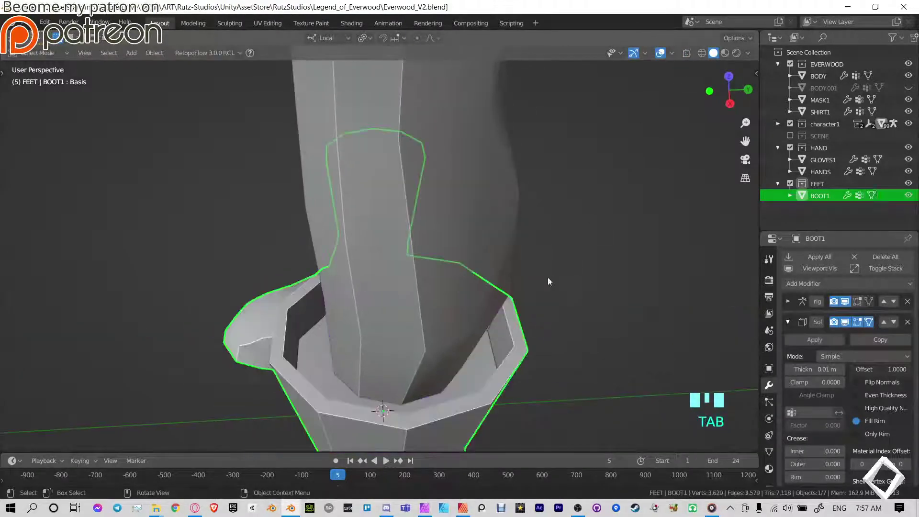
{"action": "scroll", "coordinate": [548, 277], "scroll_direction": "down", "scroll_amount": 4}
{"action": "middle_click_drag", "start_coordinate": [561, 295], "coordinate": [526, 251]}
{"action": "left_click", "coordinate": [388, 301]}
{"action": "middle_click_drag", "start_coordinate": [387, 301], "coordinate": [424, 300]}
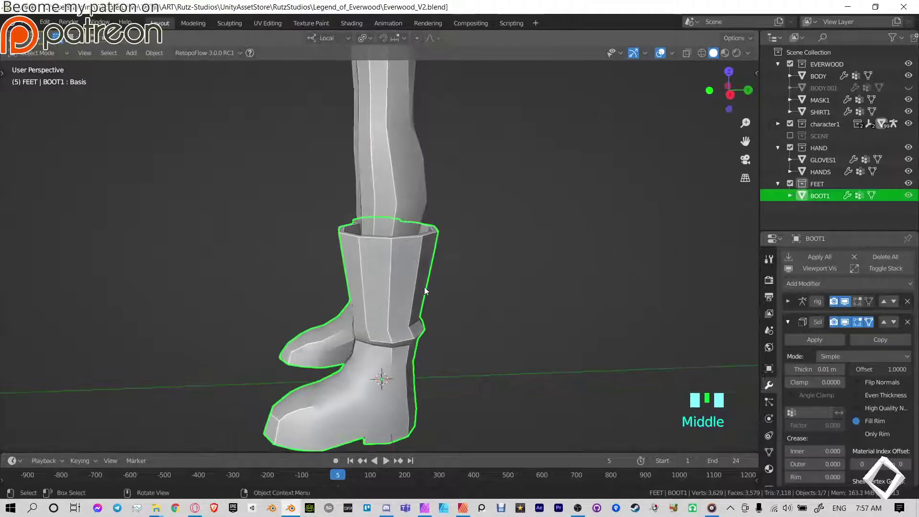
{"action": "key", "text": "g"}
{"action": "key", "text": "g"}
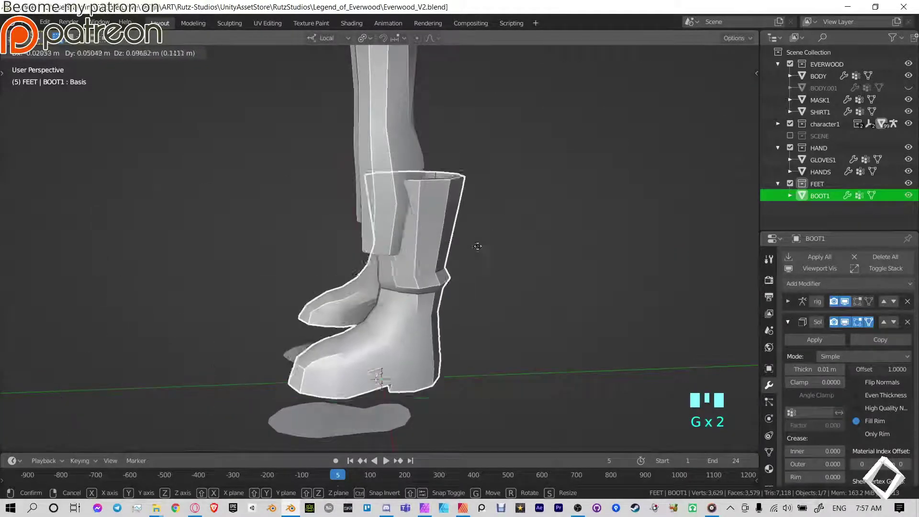
{"action": "right_click", "coordinate": [482, 262]}
{"action": "key", "text": "g"}
{"action": "right_click", "coordinate": [435, 198]}
{"action": "middle_click_drag", "start_coordinate": [394, 330], "coordinate": [410, 289]}
- Undo the recent edits to the boot's cuff edge loops and the face filling its opening
{"action": "key", "text": "ctrl+z"}
{"action": "key", "text": "ctrl+z"}
{"action": "key", "text": "ctrl+z"}
{"action": "key", "text": "ctrl+z"}
{"action": "key", "text": "ctrl+z"}
{"action": "key", "text": "ctrl+z"}
{"action": "key", "text": "ctrl+z"}
{"action": "key", "text": "ctrl+z"}
{"action": "key", "text": "ctrl+z"}
{"action": "key", "text": "ctrl+z"}
{"action": "key", "text": "ctrl+z"}
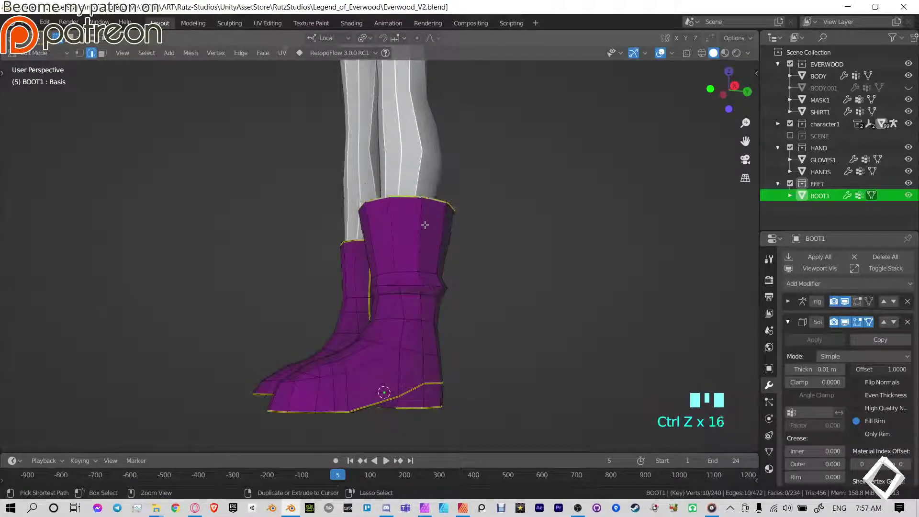
{"action": "key", "text": "ctrl+z"}
{"action": "key", "text": "ctrl+z"}
{"action": "key", "text": "ctrl+z"}
{"action": "key", "text": "ctrl+z"}
{"action": "key", "text": "ctrl+z"}
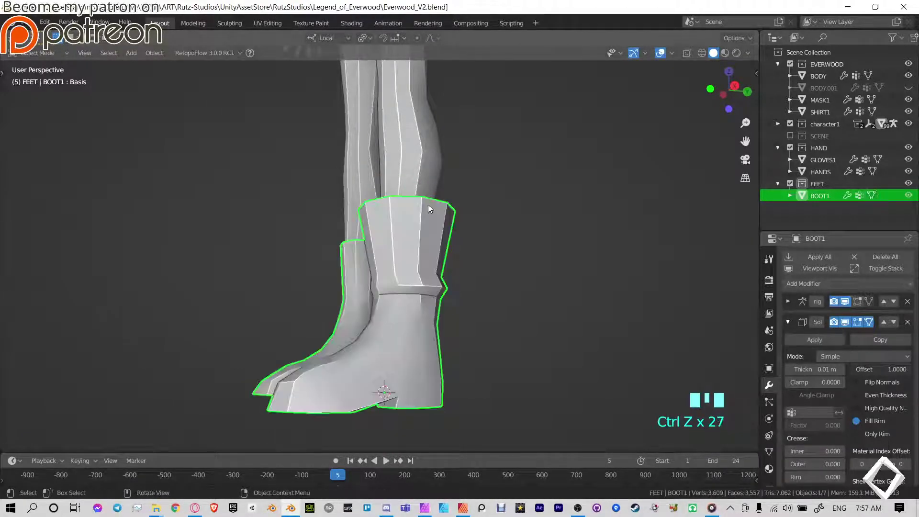
- Undo the separation and hiding of the covered feet from the BODY mesh
{"action": "middle_click_drag", "start_coordinate": [428, 205], "coordinate": [436, 230]}
{"action": "key", "text": "g"}
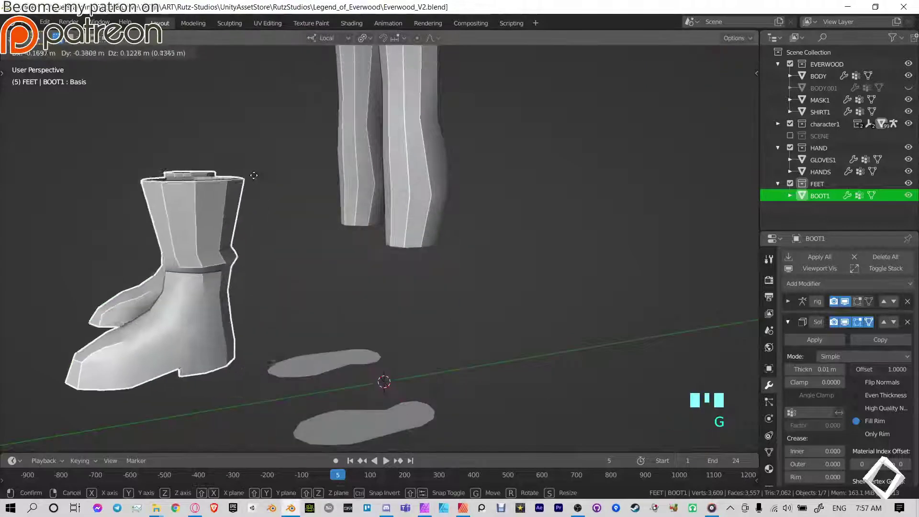
{"action": "key", "text": "ctrl+z"}
{"action": "key", "text": "ctrl+z"}
{"action": "key", "text": "ctrl+z"}
{"action": "key", "text": "ctrl+z"}
{"action": "key", "text": "ctrl+z"}
{"action": "key", "text": "ctrl+z"}
{"action": "key", "text": "ctrl+z"}
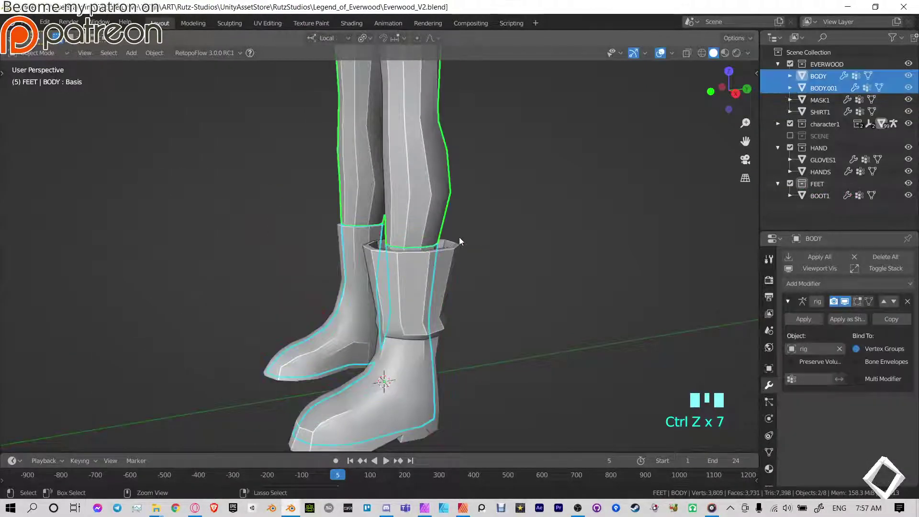
{"action": "key", "text": "ctrl+z"}
{"action": "key", "text": "ctrl+z"}
{"action": "key", "text": "ctrl+z"}
{"action": "key", "text": "ctrl+z"}
{"action": "key", "text": "ctrl+z"}
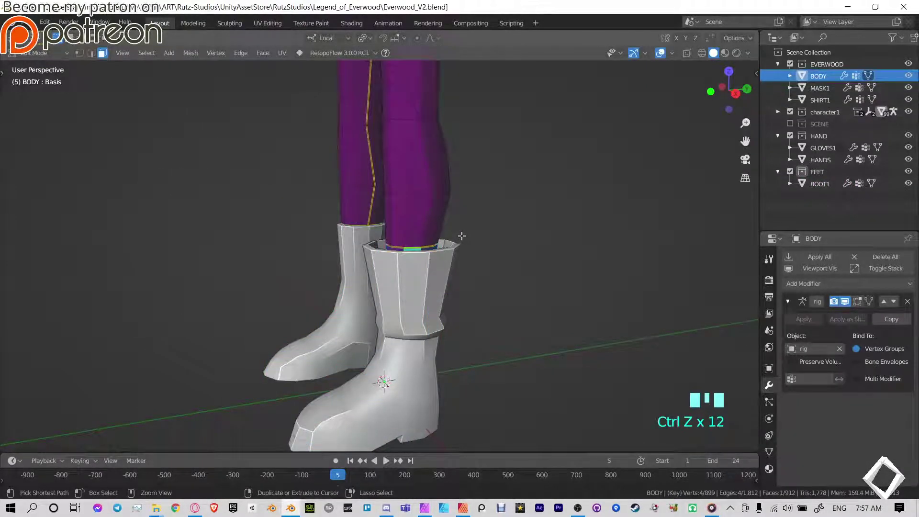
{"action": "key", "text": "ctrl+z"}
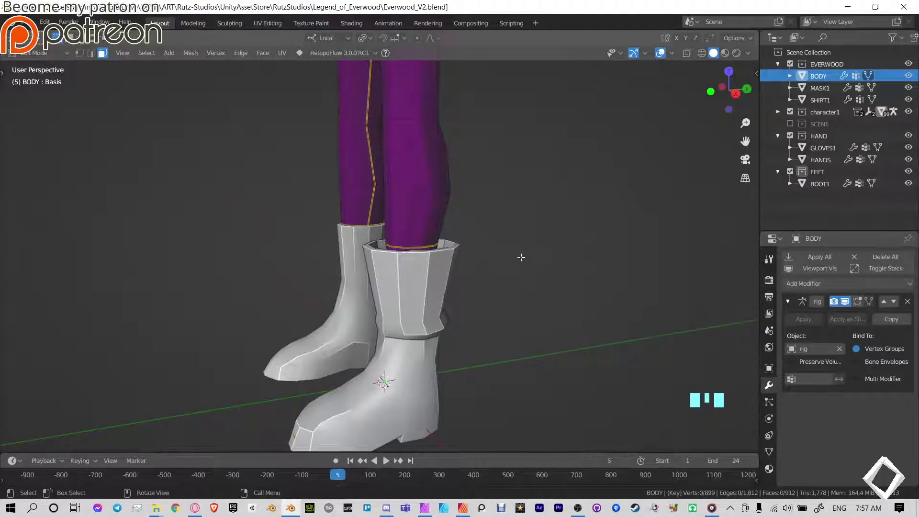
- Save the file and return the body to Object Mode with nothing selected
{"action": "key", "text": "ctrl+s"}
{"action": "key", "text": "ctrl+Tab"}
{"action": "left_click", "coordinate": [516, 274]}
{"action": "scroll", "coordinate": [516, 274], "scroll_direction": "down", "scroll_amount": 3}
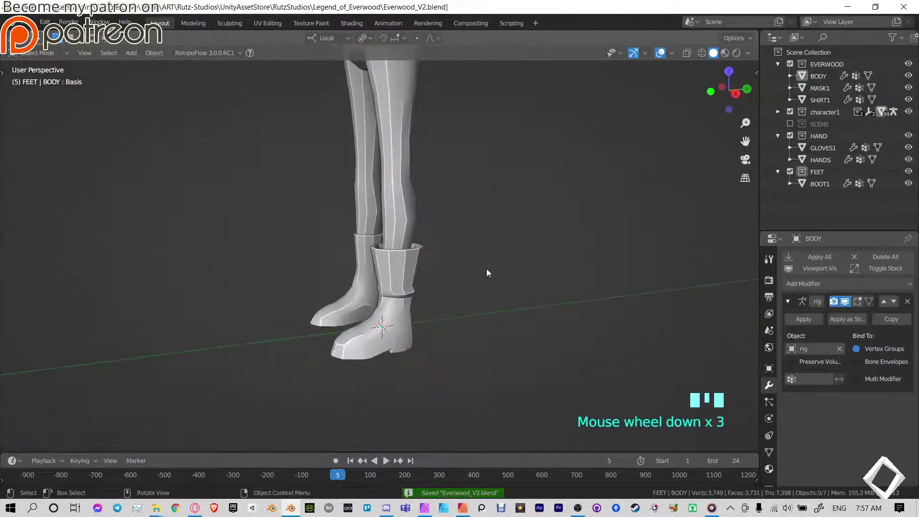
- Mirror BOOT1 along X with AutoMirror, using Positive orientation with Cut and Mirror and Use Clip enabled
{"action": "middle_click_drag", "start_coordinate": [369, 260], "coordinate": [470, 349]}
{"action": "left_click", "coordinate": [428, 304]}
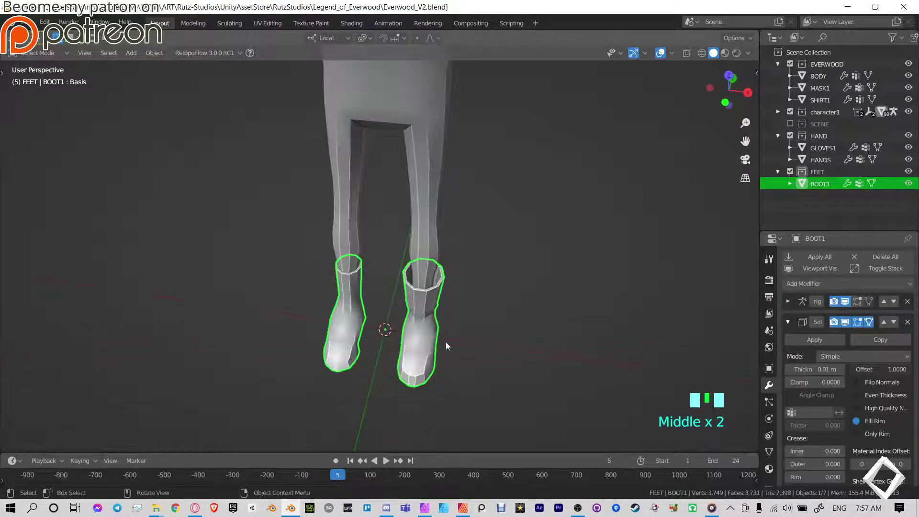
{"action": "middle_click_drag", "start_coordinate": [439, 386], "coordinate": [403, 353]}
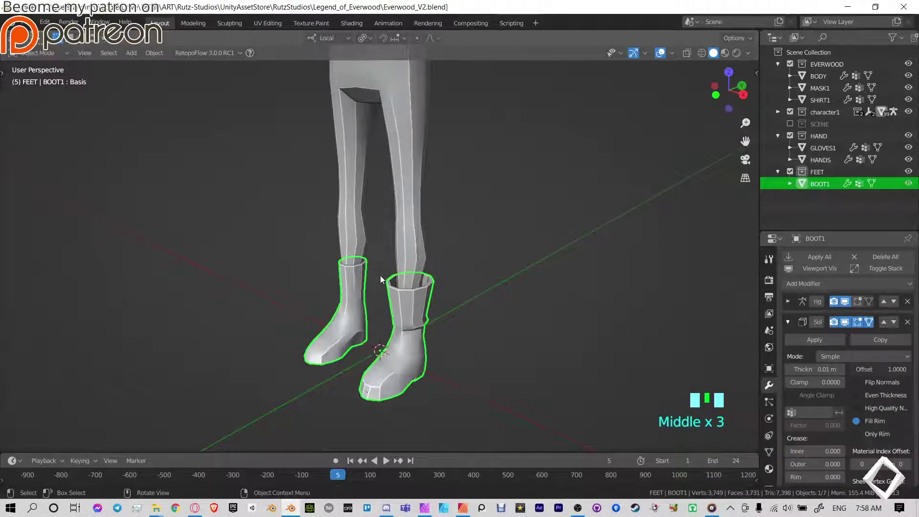
{"action": "key", "text": "n"}
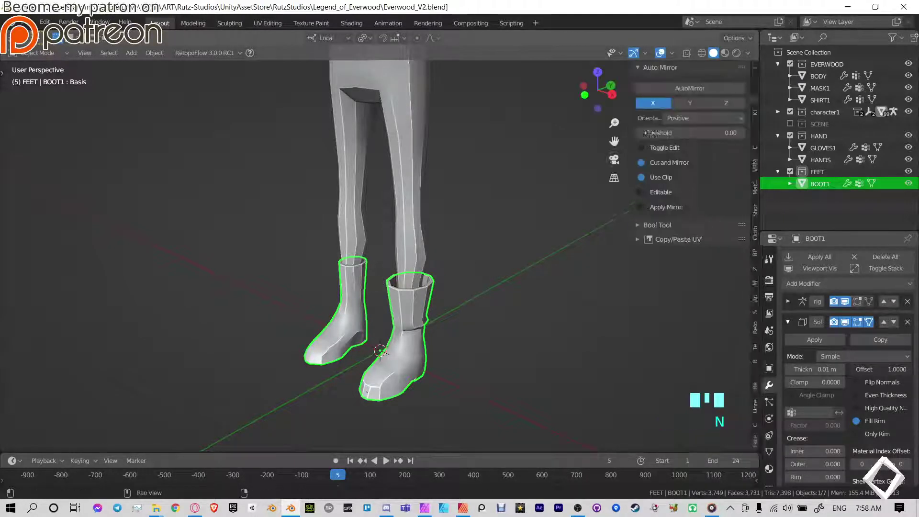
{"action": "left_click", "coordinate": [688, 88]}
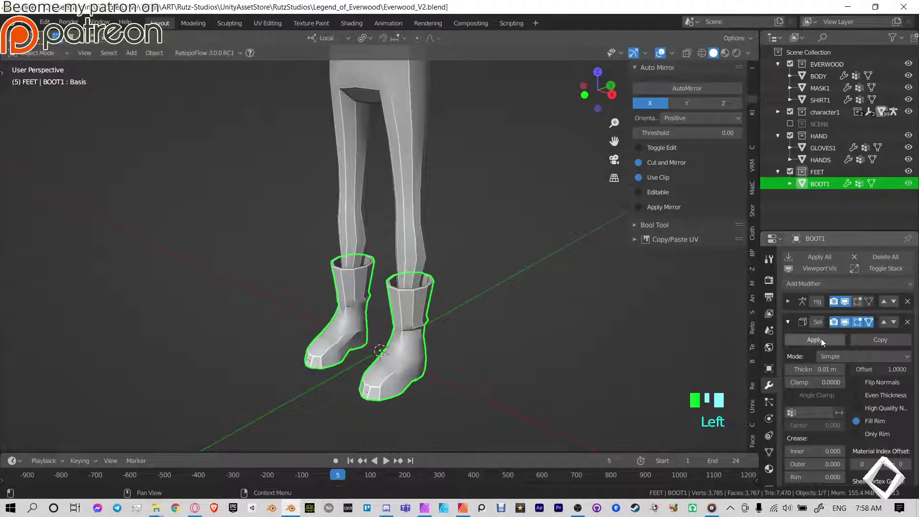
- Try to apply the Mirror modifier on BOOT1
{"action": "left_click", "coordinate": [415, 333]}
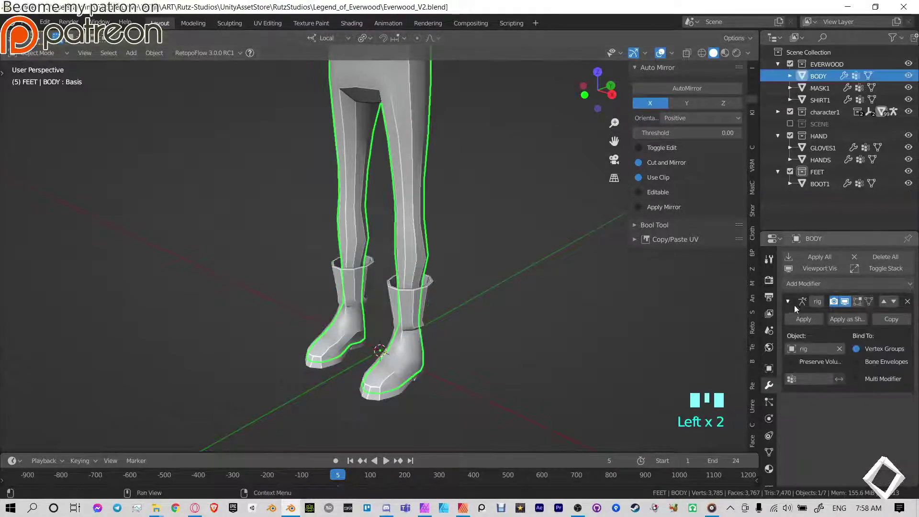
{"action": "left_click", "coordinate": [821, 184]}
{"action": "scroll", "coordinate": [807, 335], "scroll_direction": "down", "scroll_amount": 1}
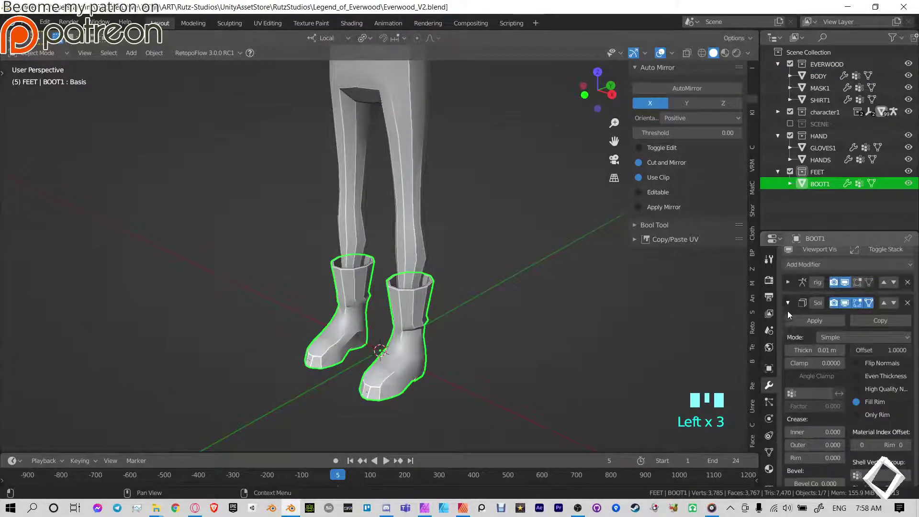
{"action": "left_click", "coordinate": [789, 304]}
{"action": "left_click", "coordinate": [885, 326]}
{"action": "left_click", "coordinate": [815, 320]}
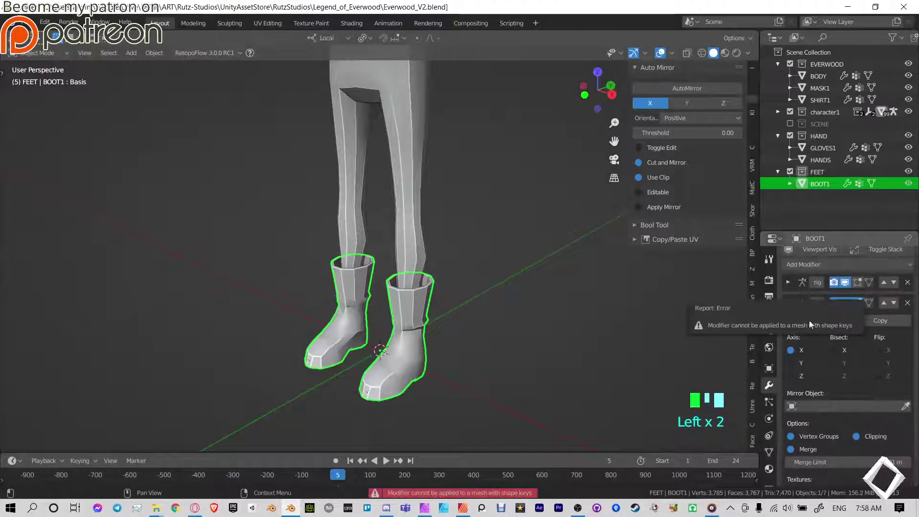
- Delete the Basis shape key from BOOT1 and apply its Mirror modifier
{"action": "left_click", "coordinate": [770, 452]}
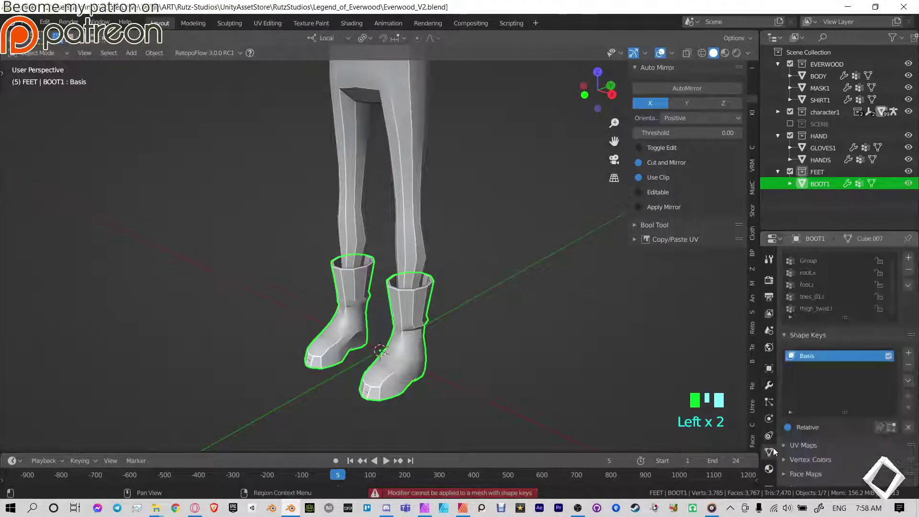
{"action": "left_click", "coordinate": [909, 365]}
{"action": "left_click", "coordinate": [769, 385]}
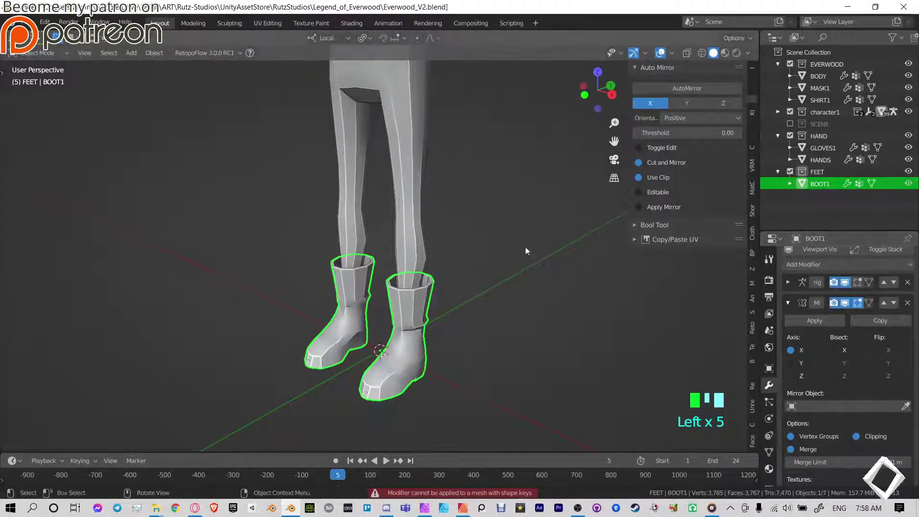
{"action": "left_click", "coordinate": [816, 320]}
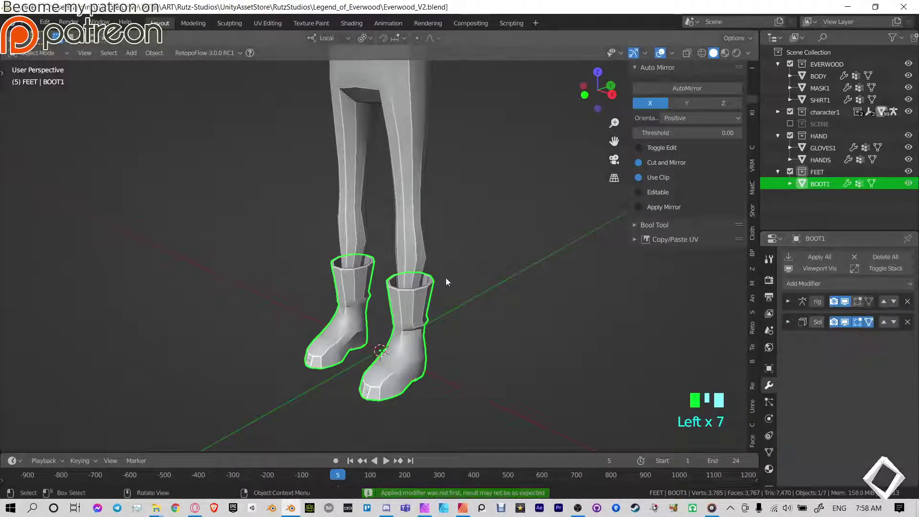
{"action": "key", "text": "Tab"}
{"action": "key", "text": "Tab"}
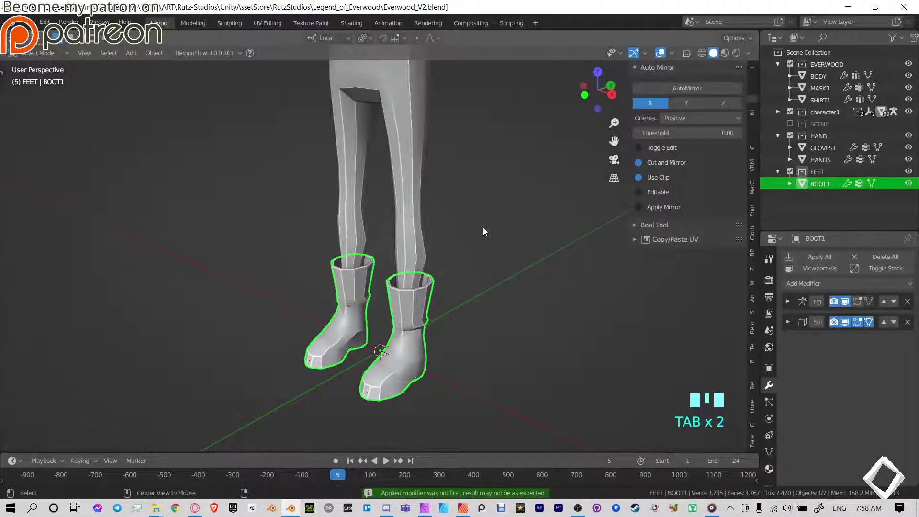
- Put the rig in Pose Mode and try moving the left foot IK control to test how the boots deform
{"action": "scroll", "coordinate": [483, 228], "scroll_direction": "down", "scroll_amount": 1}
{"action": "left_click", "coordinate": [435, 322]}
{"action": "key", "text": "ctrl+Tab"}
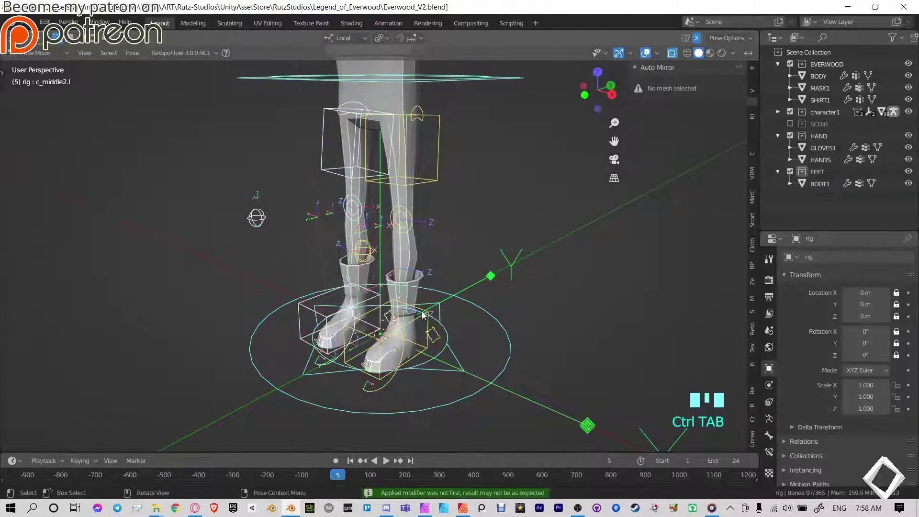
{"action": "left_click", "coordinate": [426, 320]}
{"action": "key", "text": "g"}
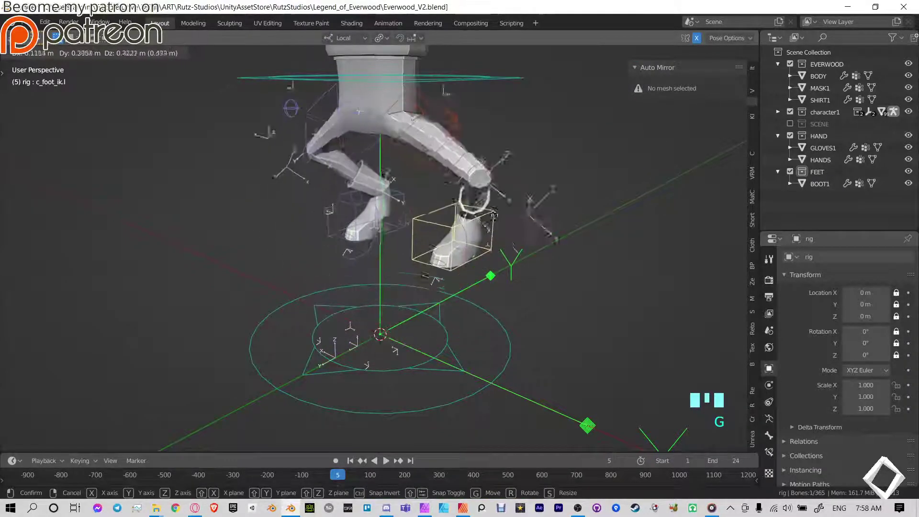
{"action": "right_click", "coordinate": [423, 259]}
{"action": "middle_click_drag", "start_coordinate": [424, 258], "coordinate": [362, 254]}
{"action": "key", "text": "g"}
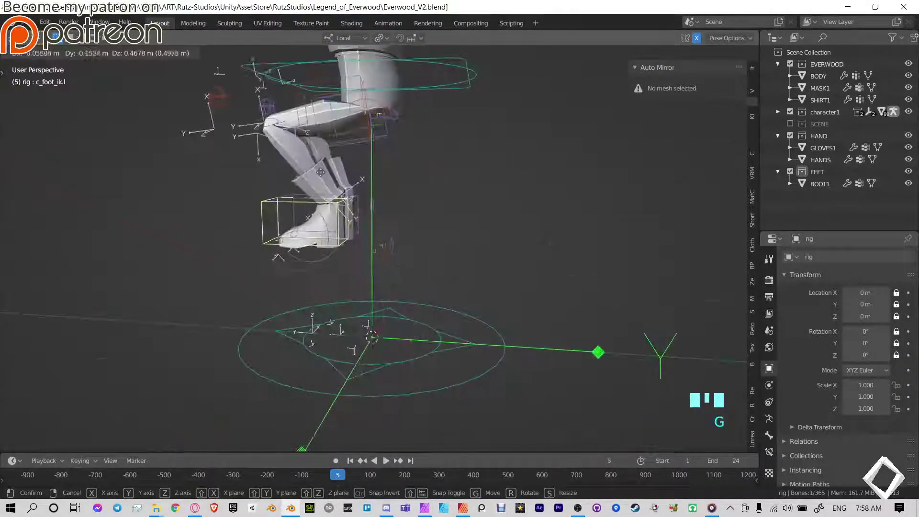
{"action": "right_click", "coordinate": [337, 302]}
{"action": "middle_click_drag", "start_coordinate": [336, 315], "coordinate": [389, 235], "text": "shift"}
{"action": "scroll", "coordinate": [389, 235], "scroll_direction": "up", "scroll_amount": 5}
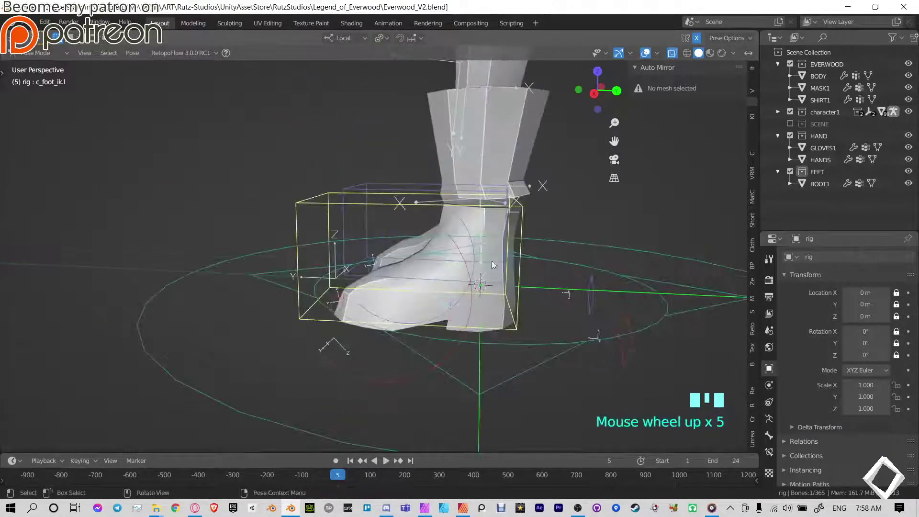
- Rotate the left foot control c_foot_01.l by -46.9° to lift the heel and examine the boot's bend
{"action": "left_click", "coordinate": [469, 263]}
{"action": "middle_click_drag", "start_coordinate": [507, 308], "coordinate": [530, 284]}
{"action": "key", "text": "r"}
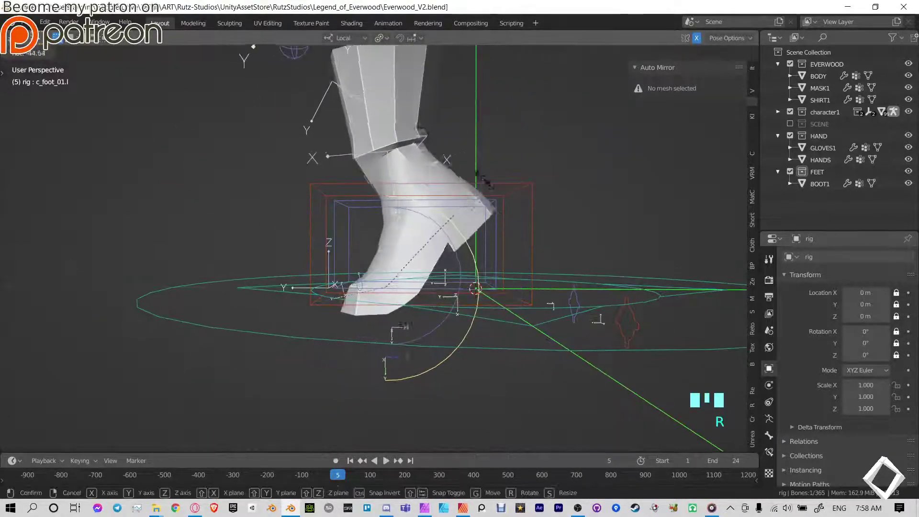
{"action": "left_click", "coordinate": [481, 187]}
{"action": "middle_click_drag", "start_coordinate": [541, 229], "coordinate": [634, 258]}
{"action": "scroll", "coordinate": [587, 238], "scroll_direction": "up", "scroll_amount": 4}
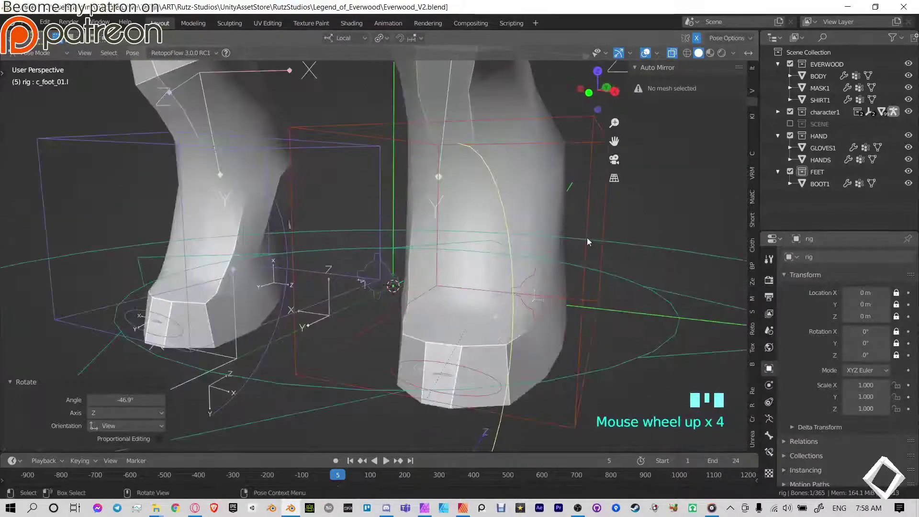
{"action": "middle_click_drag", "start_coordinate": [587, 237], "coordinate": [445, 316]}
{"action": "scroll", "coordinate": [574, 196], "scroll_direction": "down", "scroll_amount": 4}
- Leave Pose Mode and select BOOT1 in Object Mode
{"action": "left_click", "coordinate": [445, 319]}
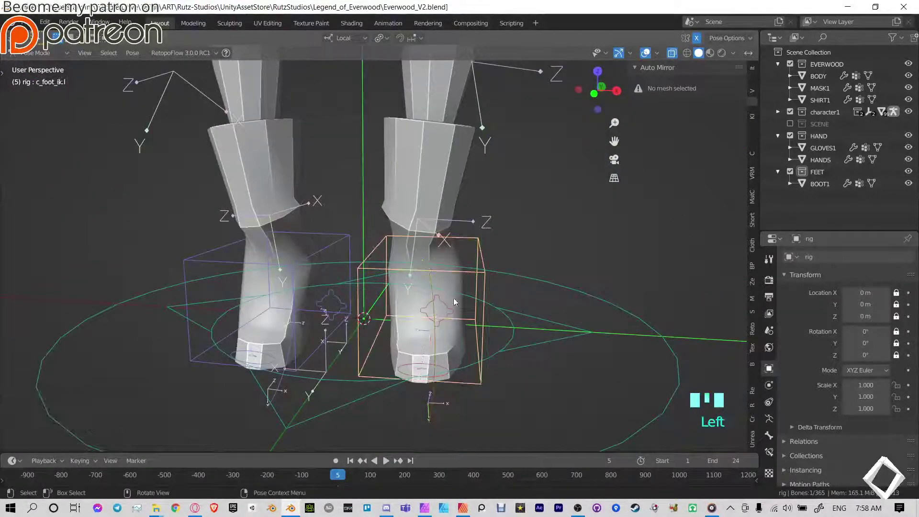
{"action": "left_click", "coordinate": [443, 241]}
{"action": "key", "text": "ctrl+Tab"}
{"action": "left_click", "coordinate": [446, 200]}
{"action": "key", "text": "g"}
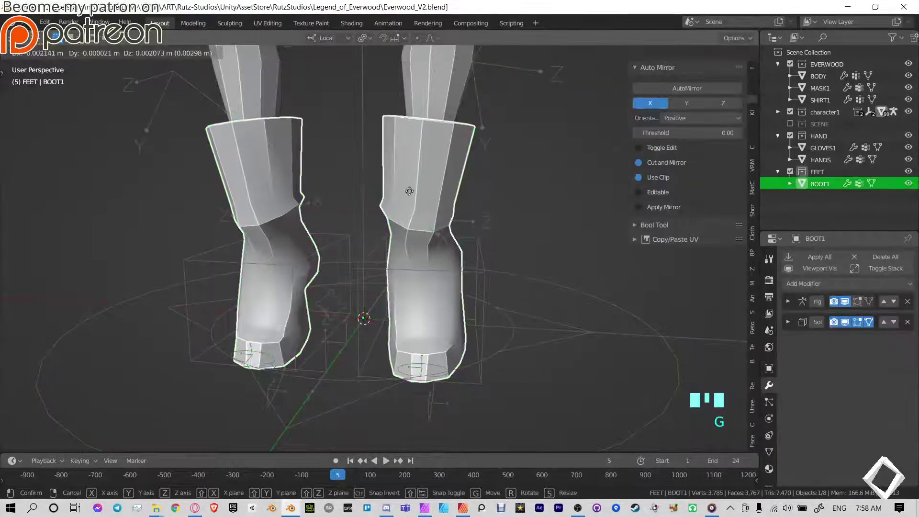
{"action": "right_click", "coordinate": [449, 197]}
{"action": "middle_click_drag", "start_coordinate": [523, 247], "coordinate": [541, 258]}
{"action": "scroll", "coordinate": [541, 259], "scroll_direction": "down", "scroll_amount": 7}
{"action": "middle_click_drag", "start_coordinate": [417, 178], "coordinate": [421, 274], "text": "shift"}
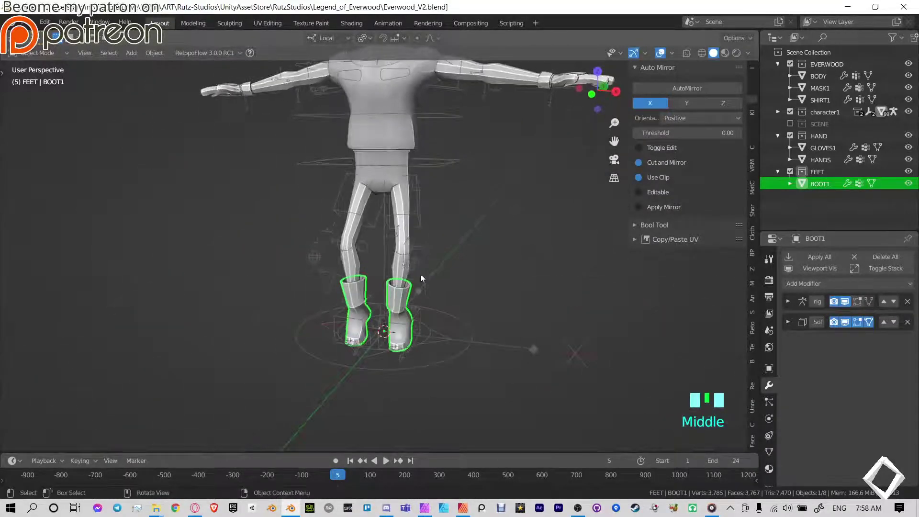
- Clear the rotations of the rig's posed bones in Pose Mode and return to Object Mode
{"action": "left_click", "coordinate": [421, 311]}
{"action": "key", "text": "ctrl+Tab"}
{"action": "key", "text": "alt"}
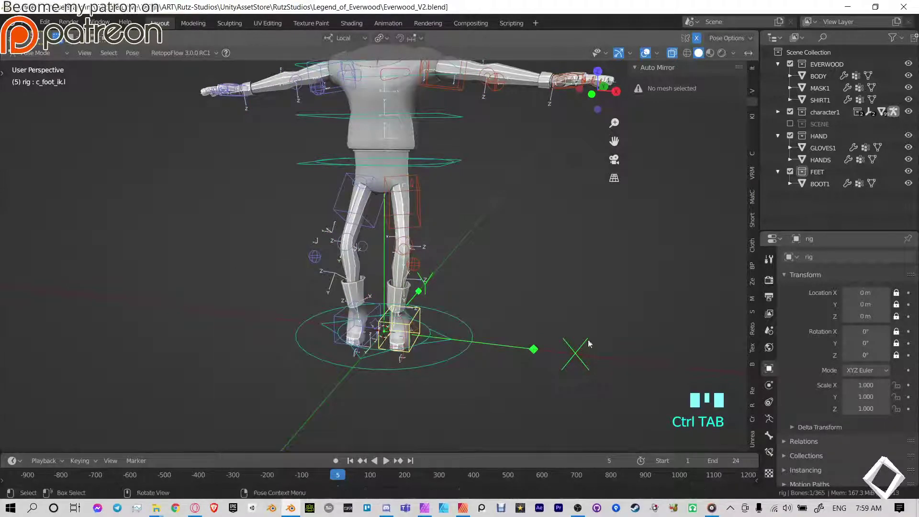
{"action": "key", "text": "alt+r"}
{"action": "middle_click_drag", "start_coordinate": [314, 256], "coordinate": [303, 251]}
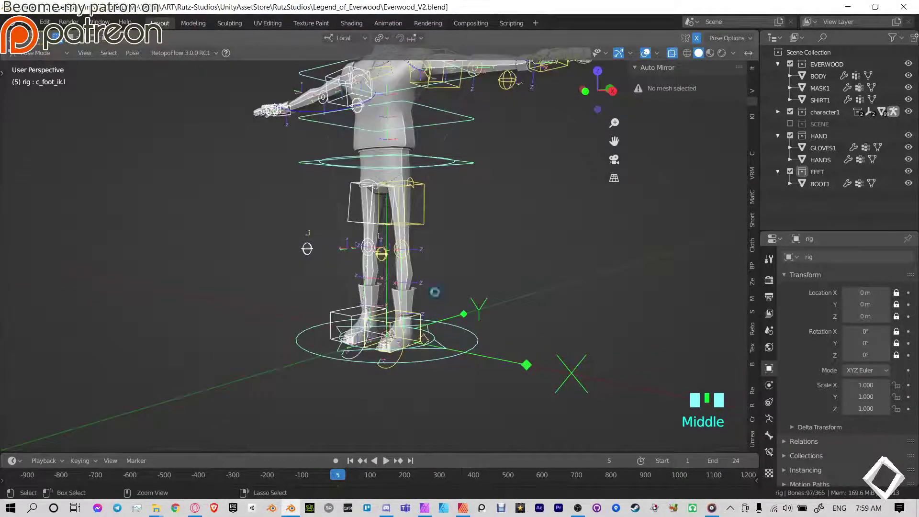
{"action": "key", "text": "ctrl+Tab"}
- Select SHIRT1 on the character's torso and hide it
{"action": "scroll", "coordinate": [364, 257], "scroll_direction": "down", "scroll_amount": 3}
{"action": "middle_click_drag", "start_coordinate": [454, 244], "coordinate": [412, 255]}
{"action": "scroll", "coordinate": [413, 240], "scroll_direction": "up", "scroll_amount": 6}
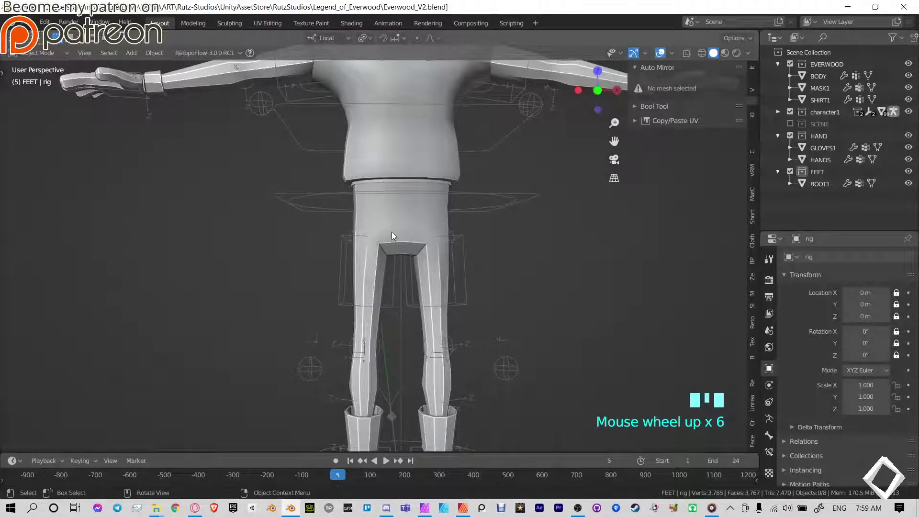
{"action": "middle_click_drag", "start_coordinate": [406, 211], "coordinate": [494, 249], "text": "shift"}
{"action": "middle_click_drag", "start_coordinate": [428, 99], "coordinate": [504, 260], "text": "shift"}
{"action": "left_click", "coordinate": [506, 260]}
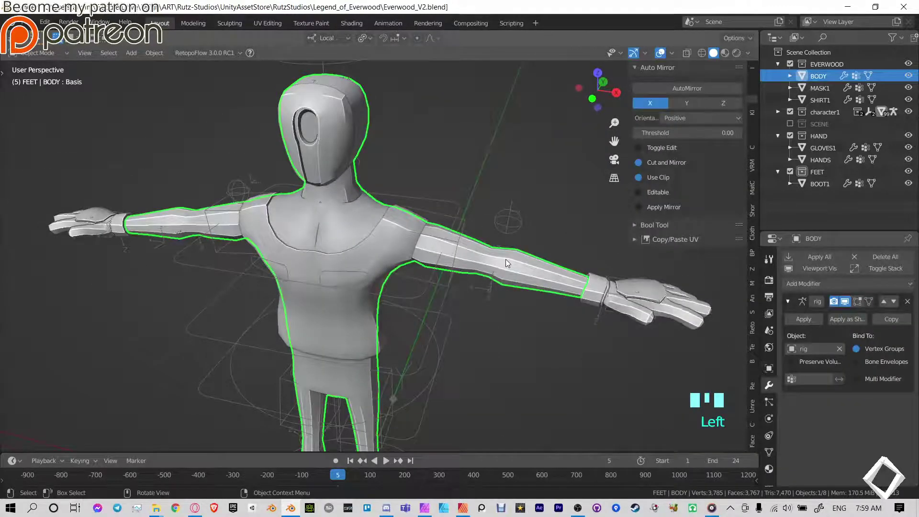
{"action": "left_click", "coordinate": [383, 241]}
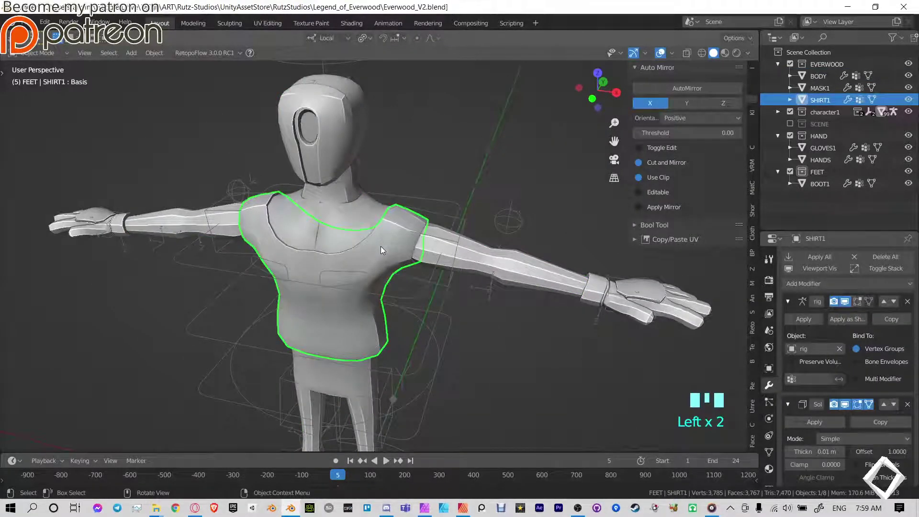
{"action": "key", "text": "h"}
- Duplicate the BODY faces of the torso and both arms, picked as linked regions delimited by seams, and separate the copy into its own object
{"action": "left_click", "coordinate": [386, 227]}
{"action": "key", "text": "Tab"}
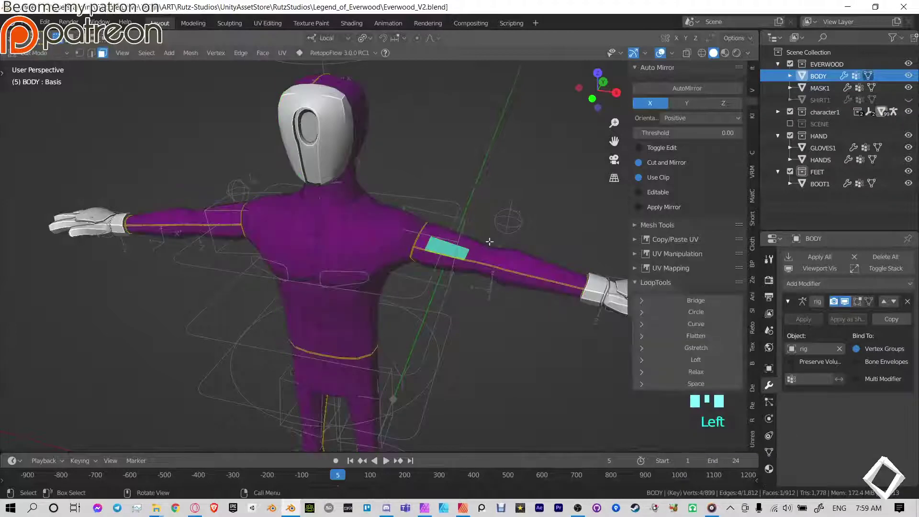
{"action": "key", "text": "l"}
{"action": "key", "text": "l"}
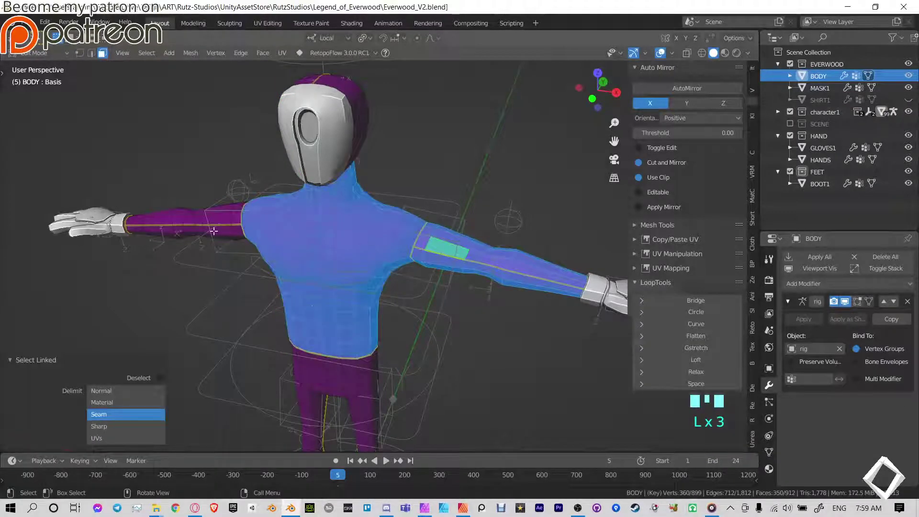
{"action": "key", "text": "l"}
{"action": "middle_click_drag", "start_coordinate": [214, 231], "coordinate": [364, 287]}
{"action": "key", "text": "shift+d"}
{"action": "right_click", "coordinate": [374, 303]}
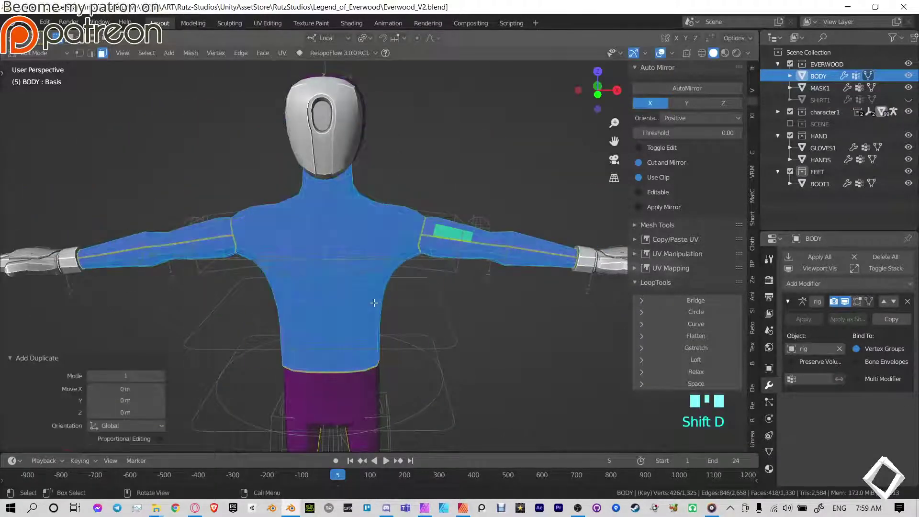
{"action": "key", "text": "p"}
{"action": "left_click", "coordinate": [374, 303]}
{"action": "key", "text": "Tab"}
- Rename the separated torso-and-arms object to L-S-SHIRT
{"action": "left_click", "coordinate": [352, 230]}
{"action": "middle_click_drag", "start_coordinate": [353, 230], "coordinate": [441, 235]}
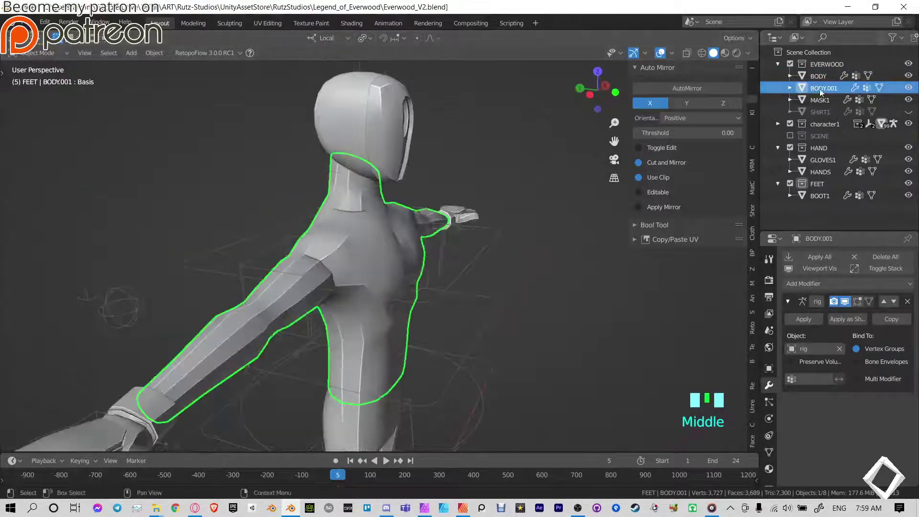
{"action": "double_click", "coordinate": [820, 90]}
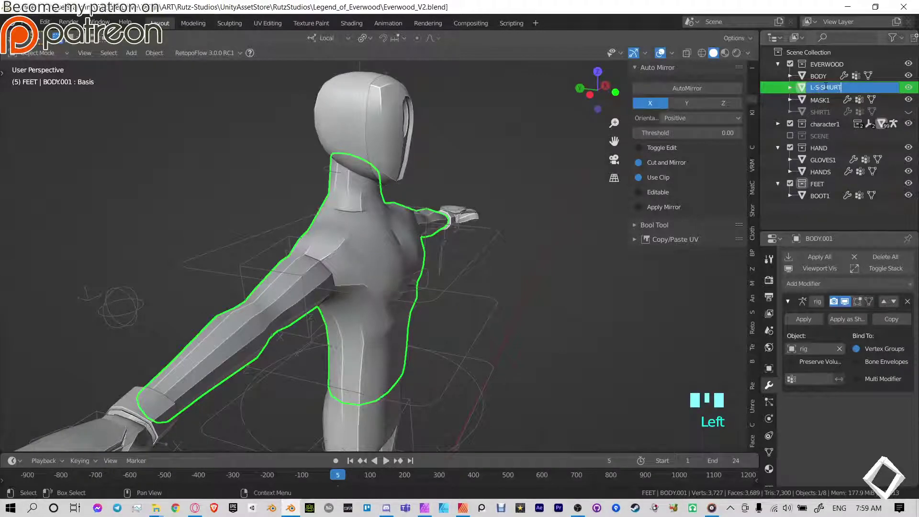
{"action": "type", "text": "L-S-SHIRT"}
{"action": "key", "text": "Return"}
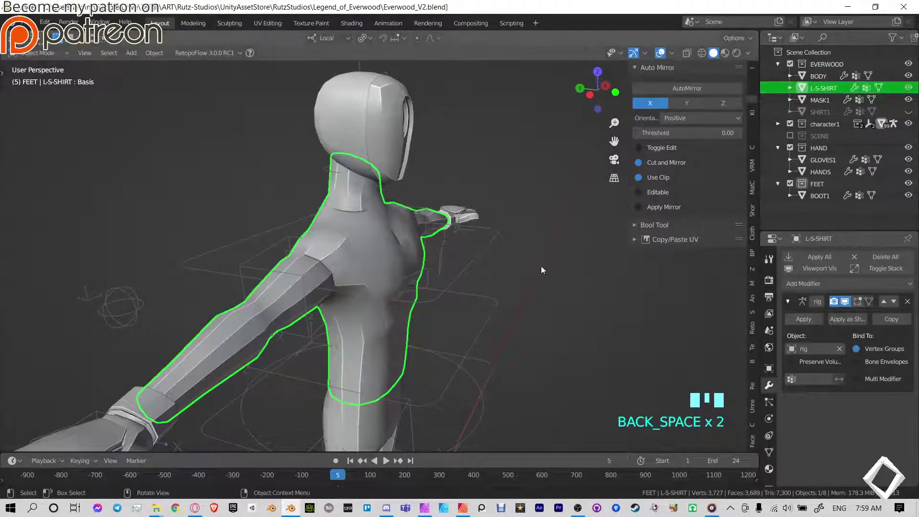
- Scale up the top edge loop of the neck opening on L-S-SHIRT to flare the collar
{"action": "middle_click_drag", "start_coordinate": [468, 274], "coordinate": [403, 266]}
{"action": "scroll", "coordinate": [403, 266], "scroll_direction": "down", "scroll_amount": 1}
{"action": "middle_click_drag", "start_coordinate": [403, 265], "coordinate": [383, 254], "text": "shift"}
{"action": "key", "text": "Tab"}
{"action": "scroll", "coordinate": [420, 250], "scroll_direction": "up", "scroll_amount": 2}
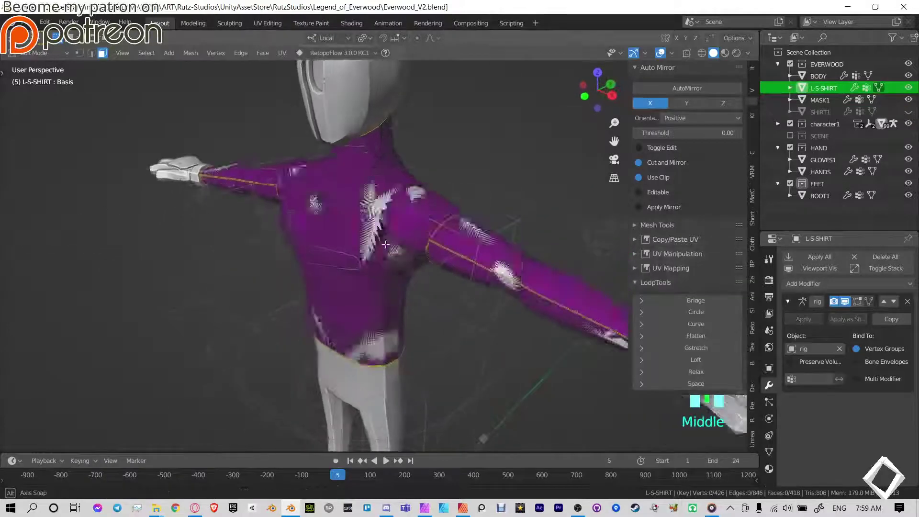
{"action": "middle_click_drag", "start_coordinate": [426, 215], "coordinate": [393, 233]}
{"action": "key", "text": "Tab"}
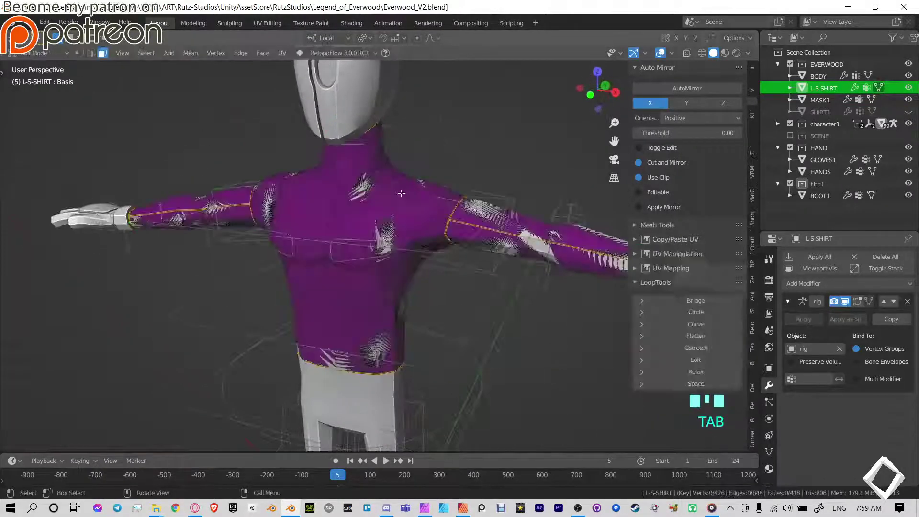
{"action": "middle_click_drag", "start_coordinate": [412, 230], "coordinate": [401, 196], "text": "shift"}
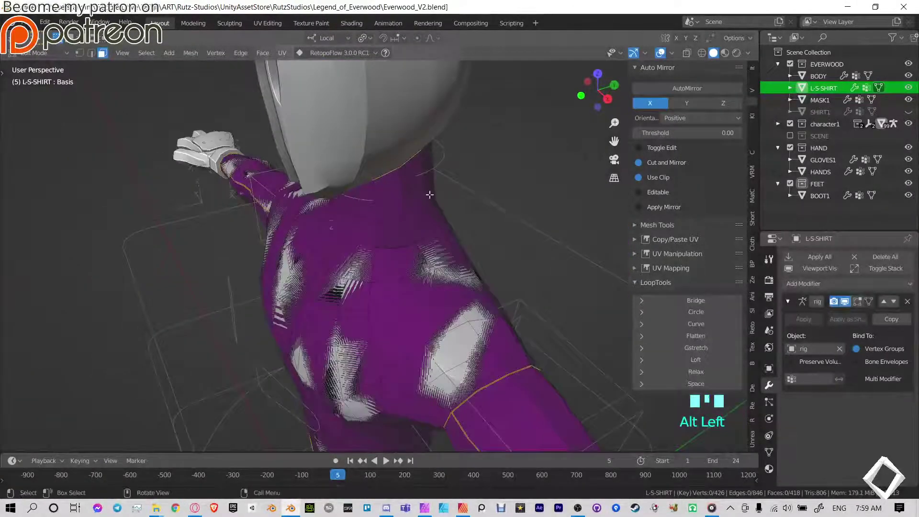
{"action": "key", "text": "2"}
{"action": "middle_click_drag", "start_coordinate": [507, 189], "coordinate": [470, 188], "text": "shift"}
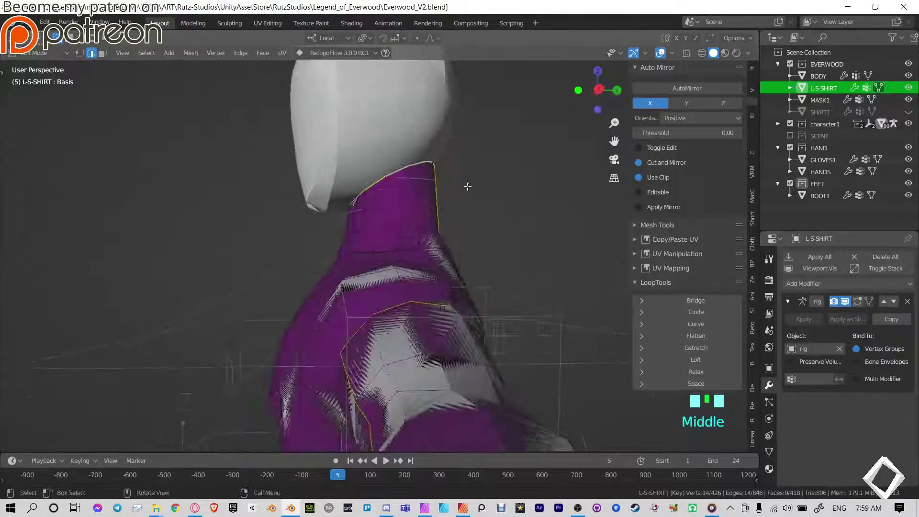
{"action": "key", "text": "s"}
{"action": "left_click", "coordinate": [460, 194]}
- Scale up the two neck edge loops below the collar's rim, the lower one by 1.155
{"action": "left_click", "coordinate": [436, 200], "text": "alt"}
{"action": "key", "text": "s"}
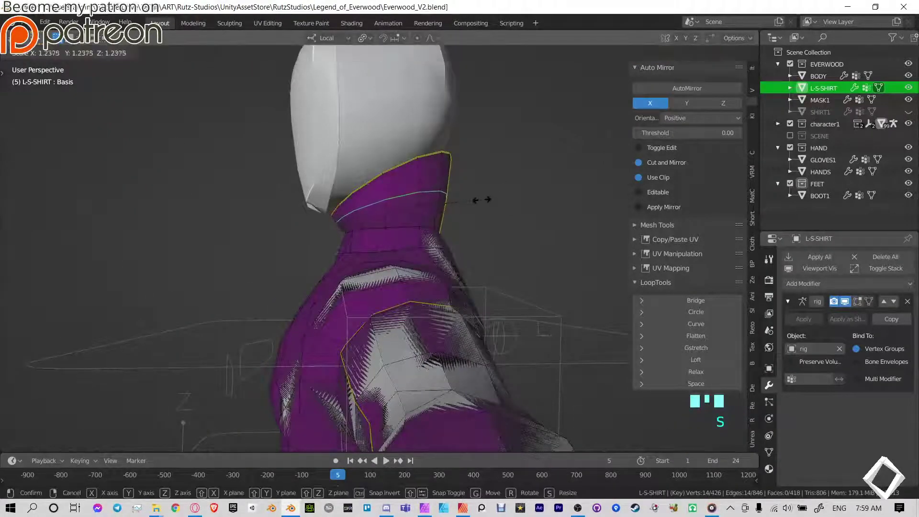
{"action": "left_click", "coordinate": [483, 199]}
{"action": "left_click", "coordinate": [398, 234], "text": "alt"}
{"action": "middle_click_drag", "start_coordinate": [392, 230], "coordinate": [419, 211]}
{"action": "left_click", "coordinate": [345, 230], "text": "ctrl"}
{"action": "left_click", "coordinate": [335, 233], "text": "ctrl"}
{"action": "left_click", "coordinate": [484, 240], "text": "ctrl"}
{"action": "key", "text": "s"}
{"action": "left_click", "coordinate": [499, 240]}
- Knife-cut a line down the front of the collar from its rim to the centre point at the neck's base
{"action": "scroll", "coordinate": [406, 212], "scroll_direction": "up", "scroll_amount": 5}
{"action": "key", "text": "k"}
{"action": "left_click", "coordinate": [366, 192]}
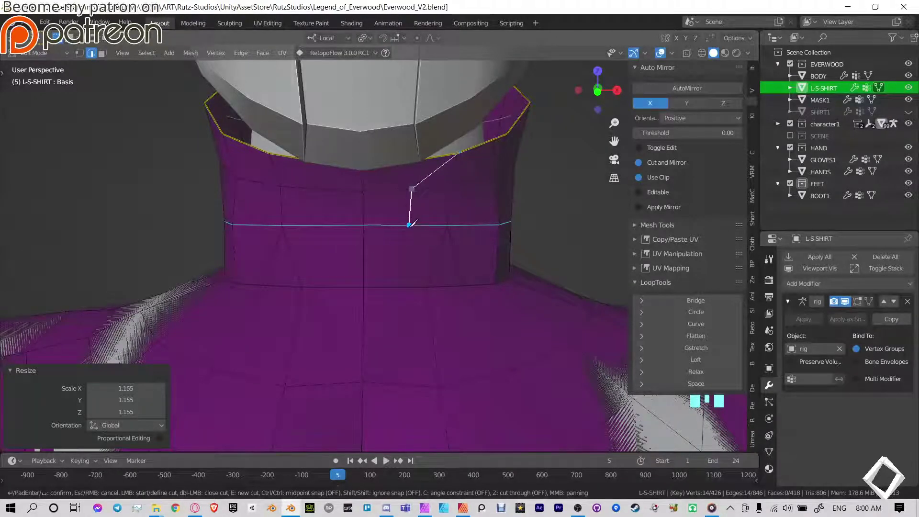
{"action": "left_click", "coordinate": [364, 288]}
{"action": "key", "text": "Return"}
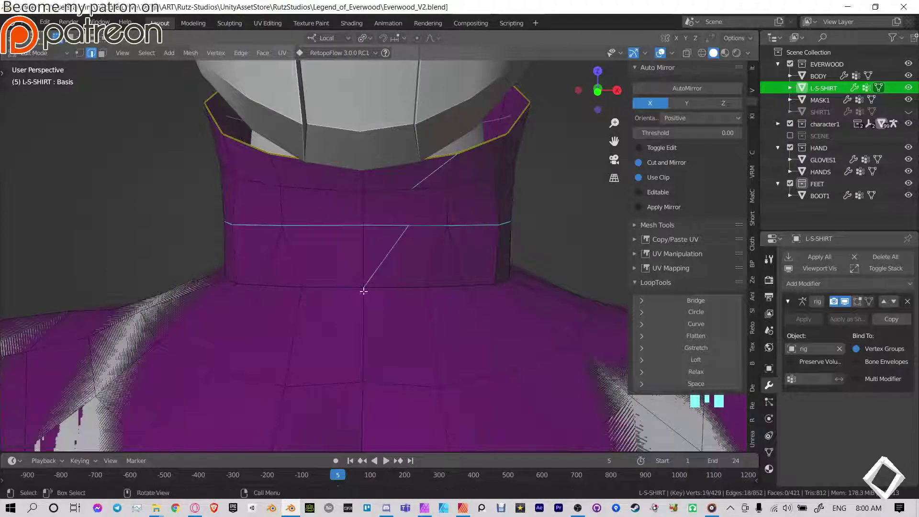
{"action": "key", "text": "k"}
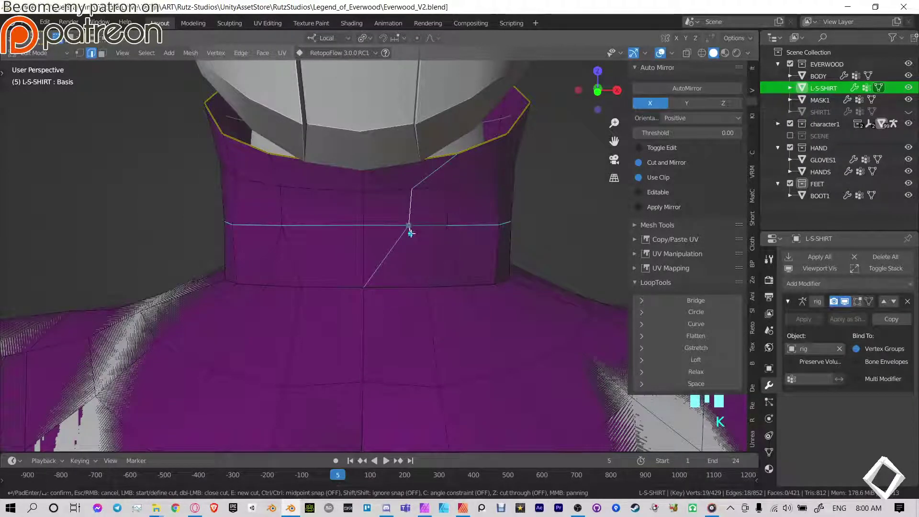
{"action": "key", "text": "Return"}
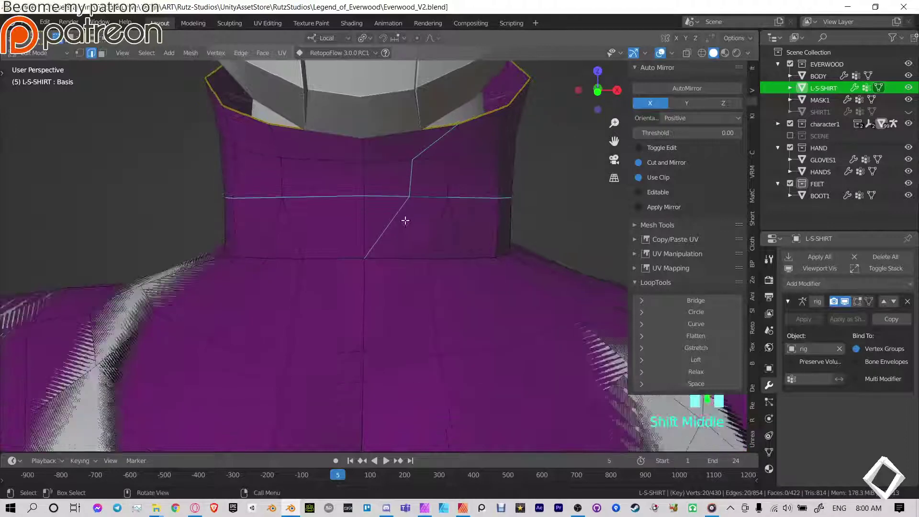
- Apply AutoMirror to L-S-SHIRT across the X axis and return to Edit Mode
{"action": "key", "text": "Tab"}
{"action": "left_click", "coordinate": [687, 88]}
{"action": "key", "text": "Tab"}
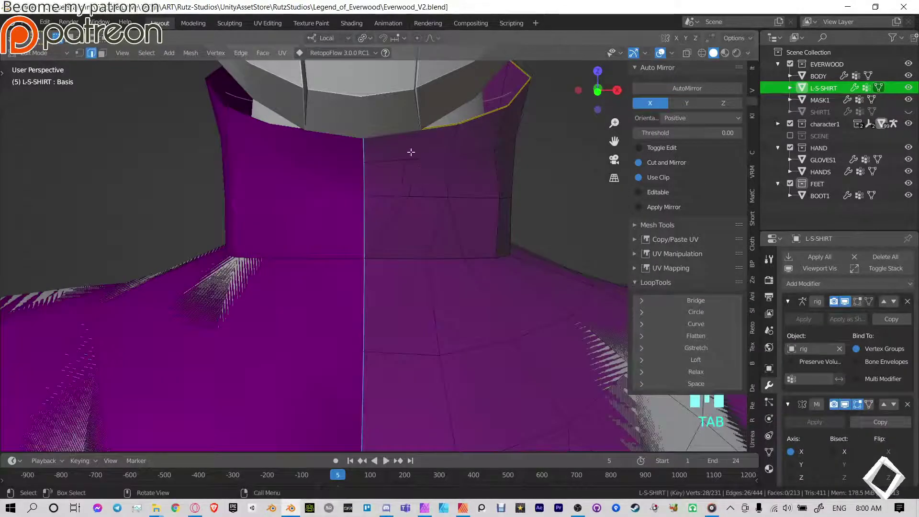
- Delete the front collar faces between the centre line and the knife cut to open the collar
{"action": "key", "text": "3"}
{"action": "left_click", "coordinate": [402, 149]}
{"action": "left_click", "coordinate": [386, 218], "text": "ctrl"}
{"action": "key", "text": "x"}
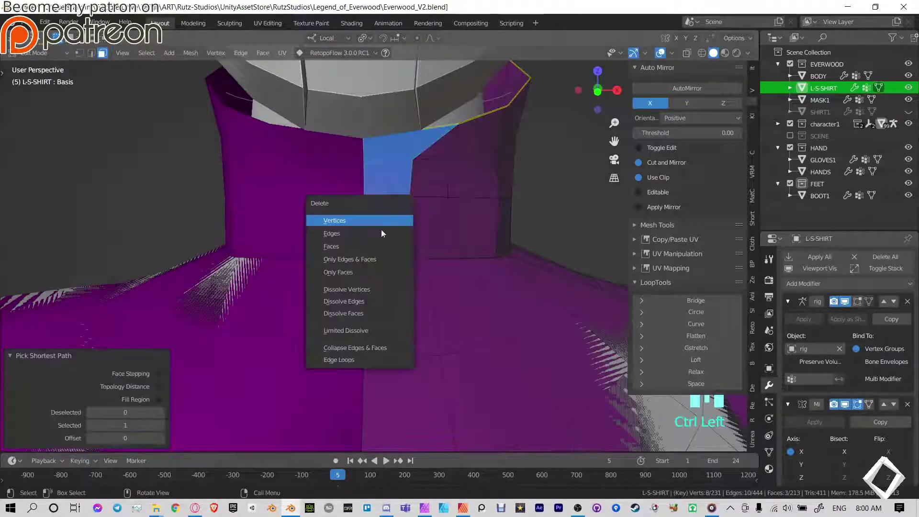
{"action": "left_click", "coordinate": [377, 243]}
- Move the collar opening's upper side edge about -0.017 m along local Y and shift the edge below it along local Y
{"action": "scroll", "coordinate": [447, 193], "scroll_direction": "down", "scroll_amount": 5}
{"action": "middle_click_drag", "start_coordinate": [447, 193], "coordinate": [411, 192]}
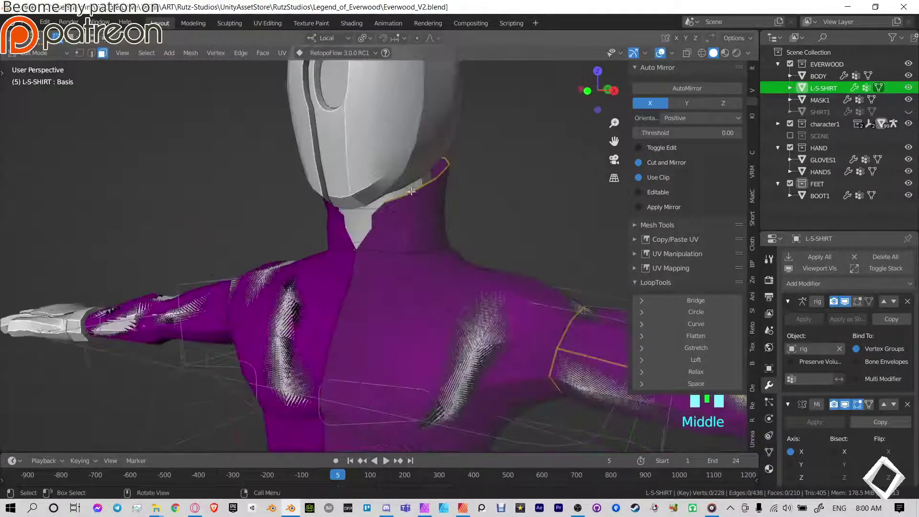
{"action": "scroll", "coordinate": [412, 192], "scroll_direction": "up", "scroll_amount": 3}
{"action": "key", "text": "1"}
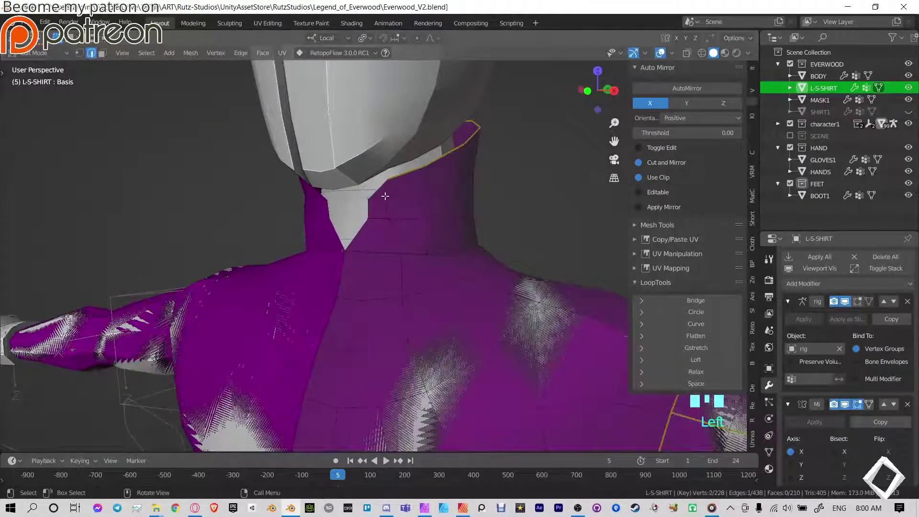
{"action": "key", "text": "g"}
{"action": "left_click", "coordinate": [368, 223]}
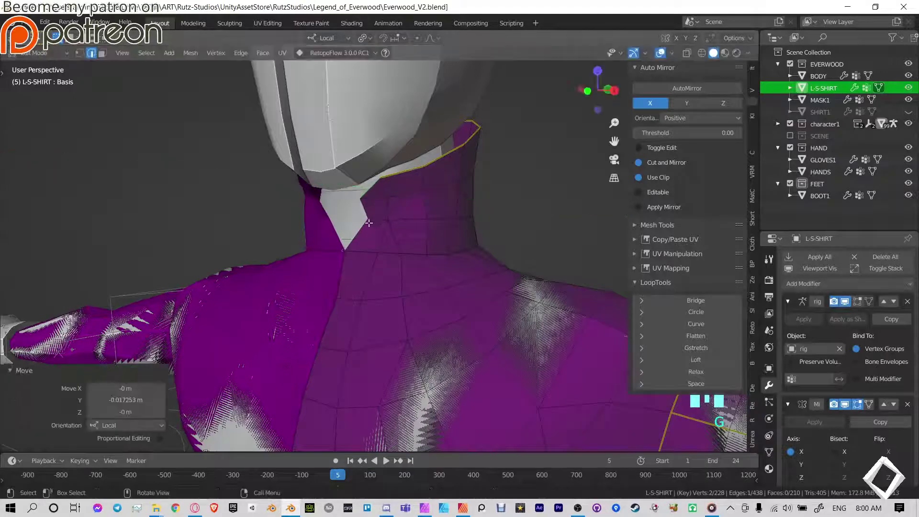
{"action": "key", "text": "g"}
{"action": "key", "text": "y"}
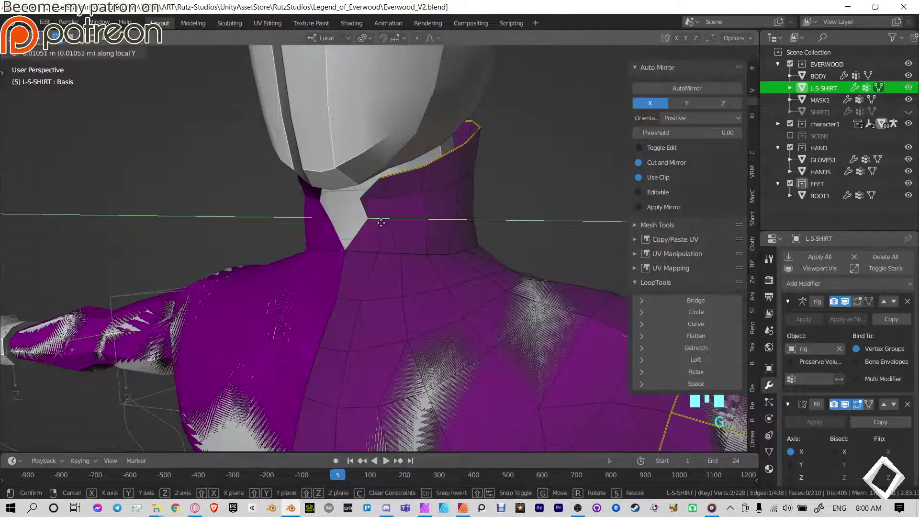
{"action": "scroll", "coordinate": [383, 221], "scroll_direction": "up", "scroll_amount": 3}
{"action": "middle_click_drag", "start_coordinate": [376, 219], "coordinate": [417, 226]}
{"action": "left_click", "coordinate": [404, 260]}
{"action": "scroll", "coordinate": [402, 245], "scroll_direction": "up", "scroll_amount": 3}
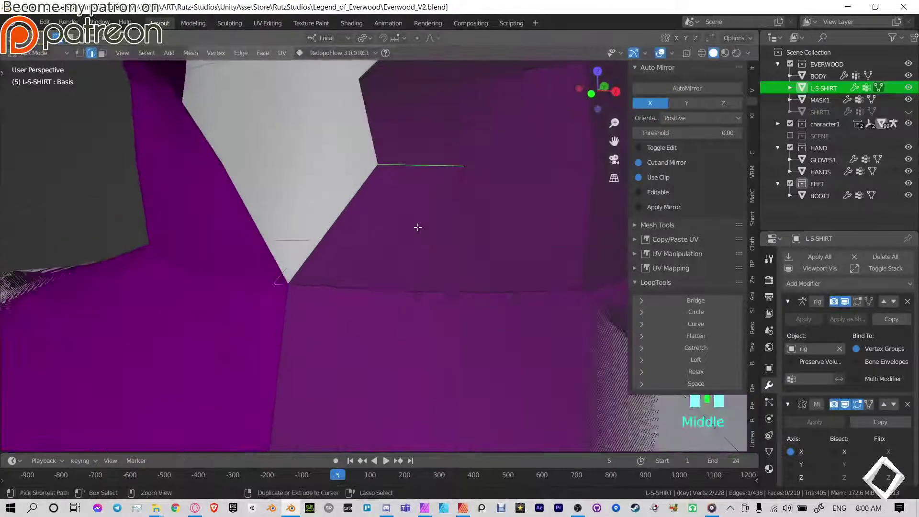
- Dissolve the selected edge near the collar opening and move the short horizontal edge beside the opening about 0.0147 m along local Y
{"action": "key", "text": "ctrl+x"}
{"action": "left_click", "coordinate": [455, 164]}
{"action": "mouse_move", "coordinate": [455, 165]}
{"action": "middle_mouse_down"}
{"action": "mouse_move", "coordinate": [414, 228]}
{"action": "mouse_move", "coordinate": [419, 207]}
{"action": "mouse_move", "coordinate": [356, 230]}
{"action": "mouse_move", "coordinate": [456, 159]}
{"action": "middle_mouse_up"}
{"action": "key", "text": "g"}
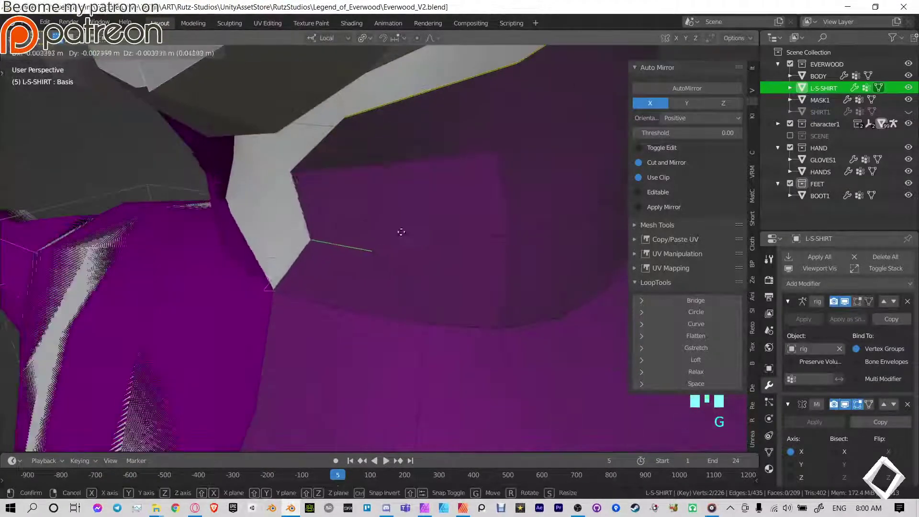
{"action": "right_click", "coordinate": [414, 206]}
{"action": "key", "text": "g"}
{"action": "key", "text": "y"}
{"action": "left_click", "coordinate": [394, 225]}
- Rotate the short horizontal edge beside the collar opening around its local Z axis
{"action": "scroll", "coordinate": [394, 225], "scroll_direction": "down", "scroll_amount": 6}
{"action": "key", "text": "r"}
{"action": "key", "text": "z"}
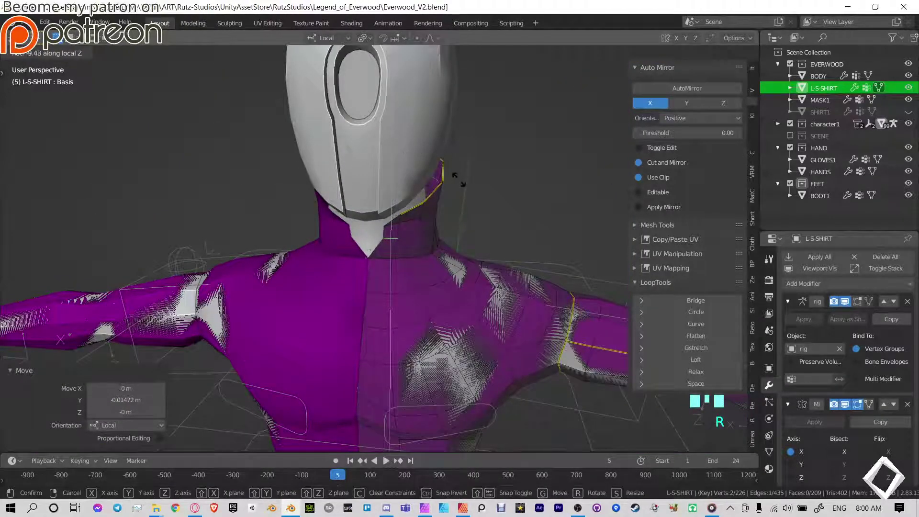
{"action": "left_click", "coordinate": [457, 177]}
- Select the vertical edge line running down the collar's side from the rim and smooth it with LoopTools Relax
{"action": "middle_click_drag", "start_coordinate": [445, 215], "coordinate": [415, 222]}
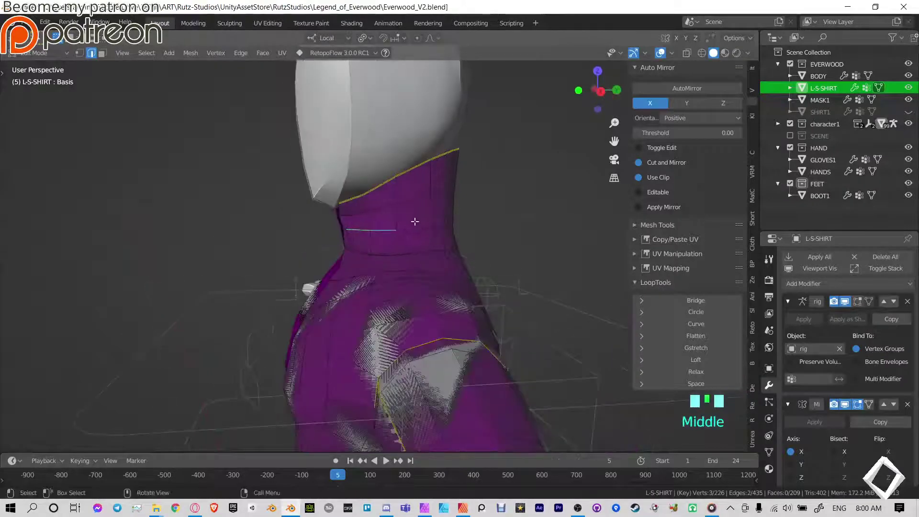
{"action": "scroll", "coordinate": [419, 231], "scroll_direction": "up", "scroll_amount": 2}
{"action": "middle_click_drag", "start_coordinate": [521, 228], "coordinate": [409, 210]}
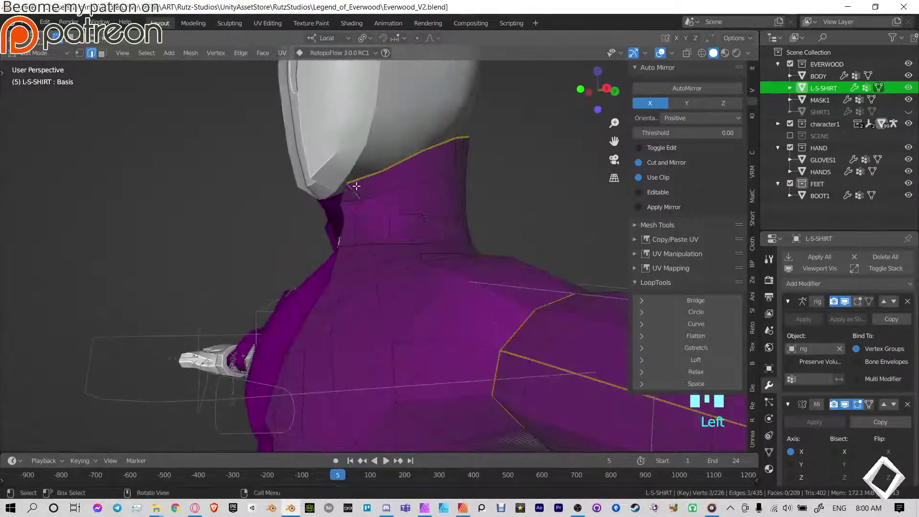
{"action": "left_click", "coordinate": [356, 237], "text": "ctrl"}
{"action": "left_click", "coordinate": [711, 373]}
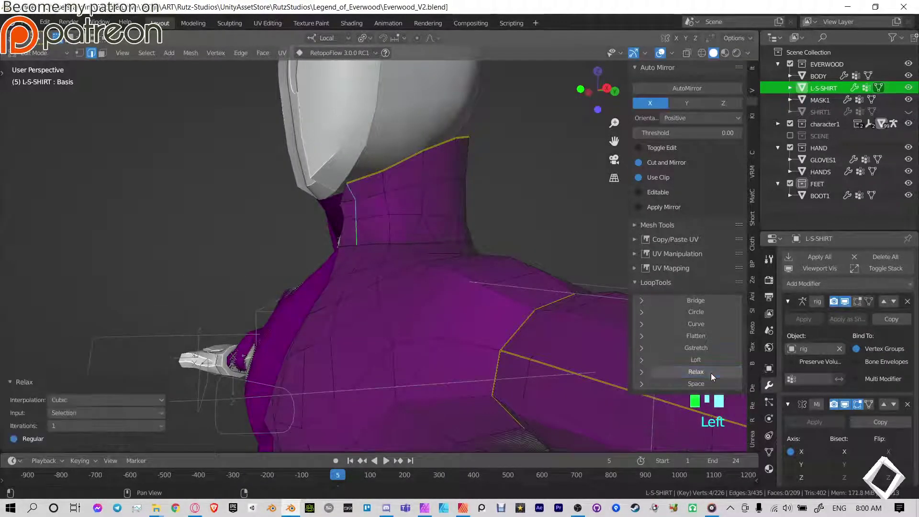
{"action": "left_click", "coordinate": [711, 373]}
- Select the edges bordering the collar's front opening and straighten them with LoopTools Relax
{"action": "middle_click_drag", "start_coordinate": [550, 288], "coordinate": [374, 234]}
{"action": "left_click", "coordinate": [374, 234], "text": "ctrl"}
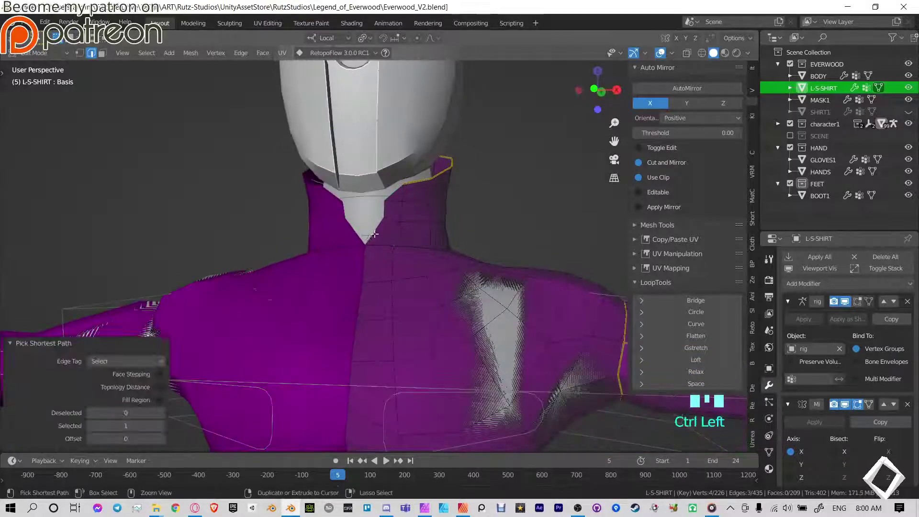
{"action": "left_click", "coordinate": [698, 372]}
{"action": "left_click", "coordinate": [699, 372]}
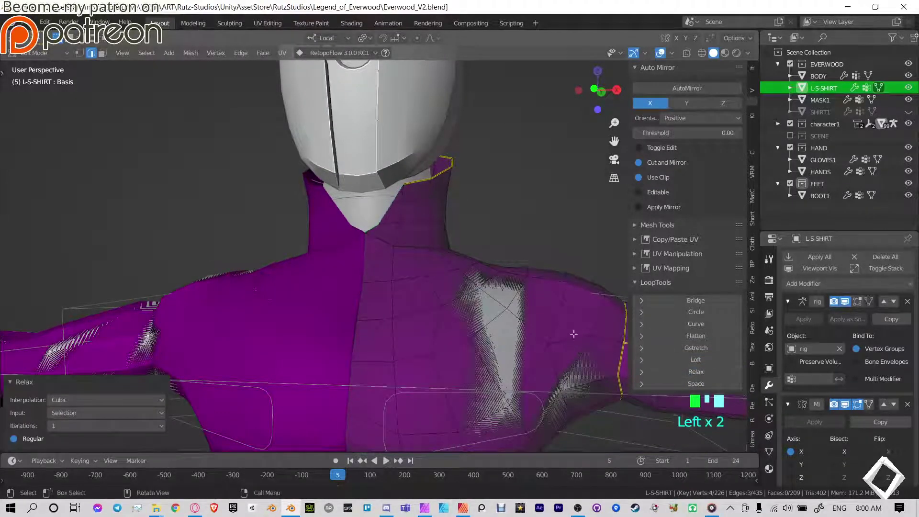
- Slide the lowest vertex of the collar's front opening down along the shirt's centre seam
{"action": "key", "text": "1"}
{"action": "key", "text": "g"}
{"action": "key", "text": "g"}
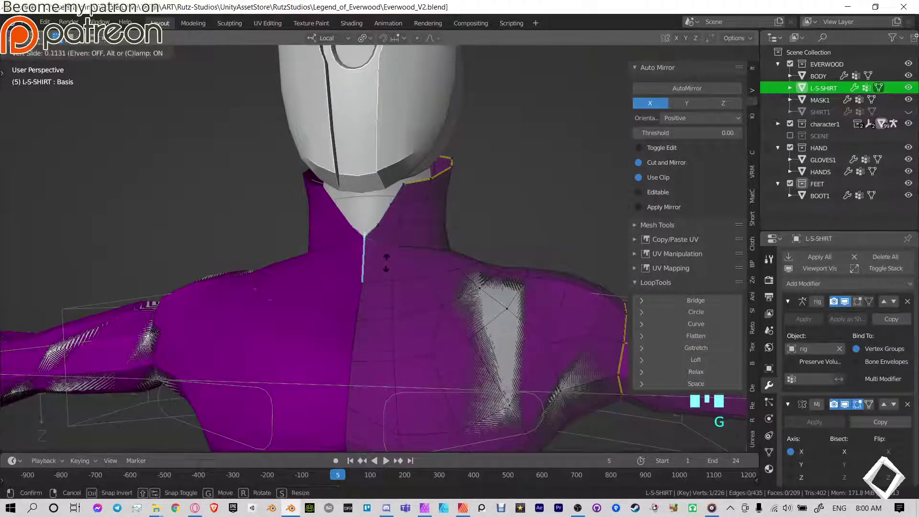
{"action": "left_click", "coordinate": [387, 277]}
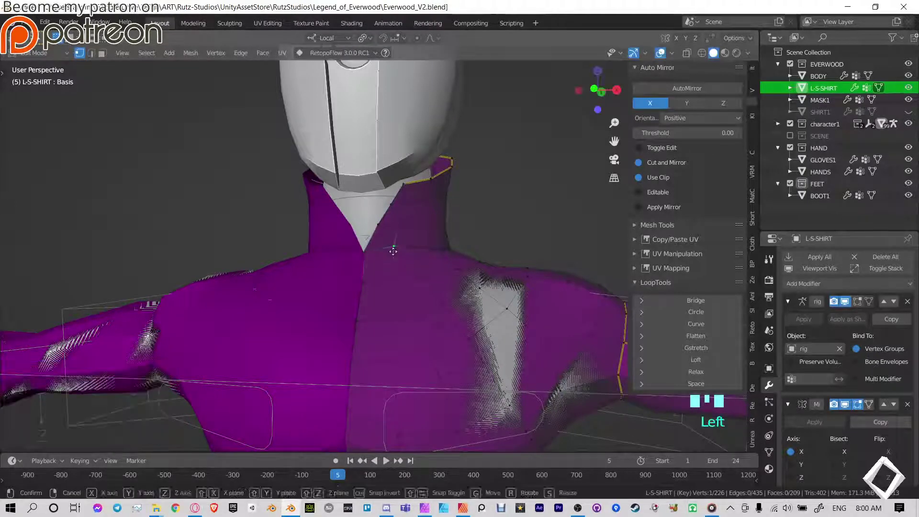
{"action": "key", "text": "g"}
{"action": "key", "text": "g"}
{"action": "left_click", "coordinate": [406, 256]}
- Slide the front vertex at the collar's base, beside the centre seam, along its edge
{"action": "left_click", "coordinate": [416, 256]}
{"action": "key", "text": "g"}
{"action": "key", "text": "g"}
{"action": "left_click", "coordinate": [416, 257]}
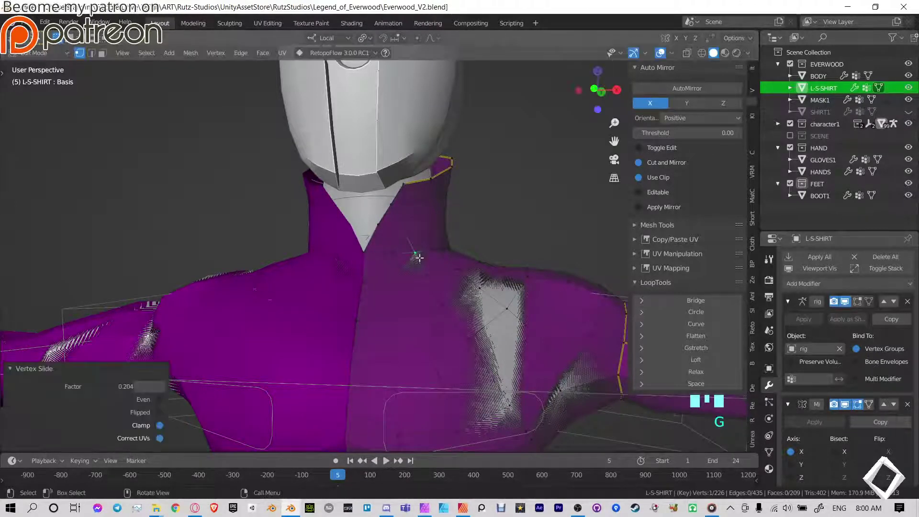
{"action": "middle_click_drag", "start_coordinate": [426, 256], "coordinate": [358, 266]}
{"action": "key", "text": "Tab"}
{"action": "scroll", "coordinate": [389, 271], "scroll_direction": "down", "scroll_amount": 2}
- Slide the next collar-base vertex, on the side of the neck, along the base edge line
{"action": "key", "text": "Tab"}
{"action": "scroll", "coordinate": [375, 269], "scroll_direction": "up", "scroll_amount": 5}
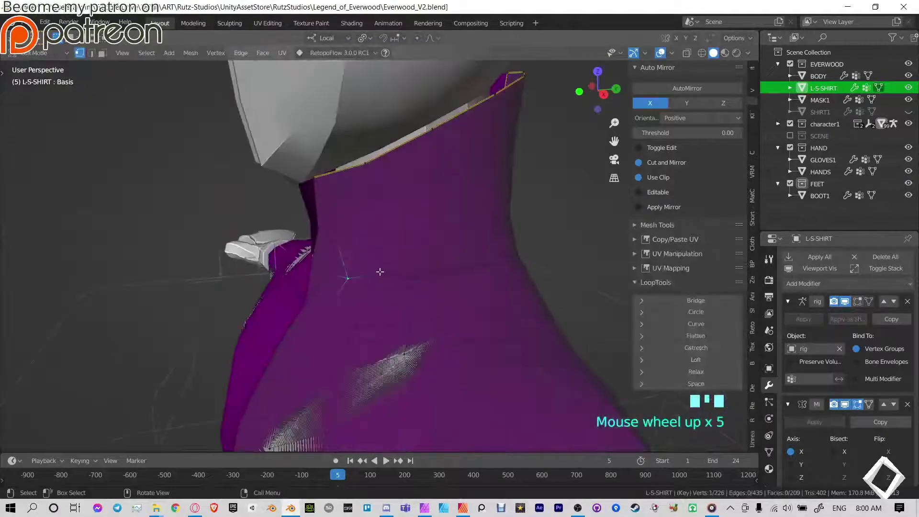
{"action": "left_click", "coordinate": [379, 274]}
{"action": "key", "text": "g"}
{"action": "key", "text": "g"}
{"action": "left_click", "coordinate": [379, 274]}
{"action": "key", "text": "Tab"}
{"action": "scroll", "coordinate": [412, 293], "scroll_direction": "down", "scroll_amount": 5}
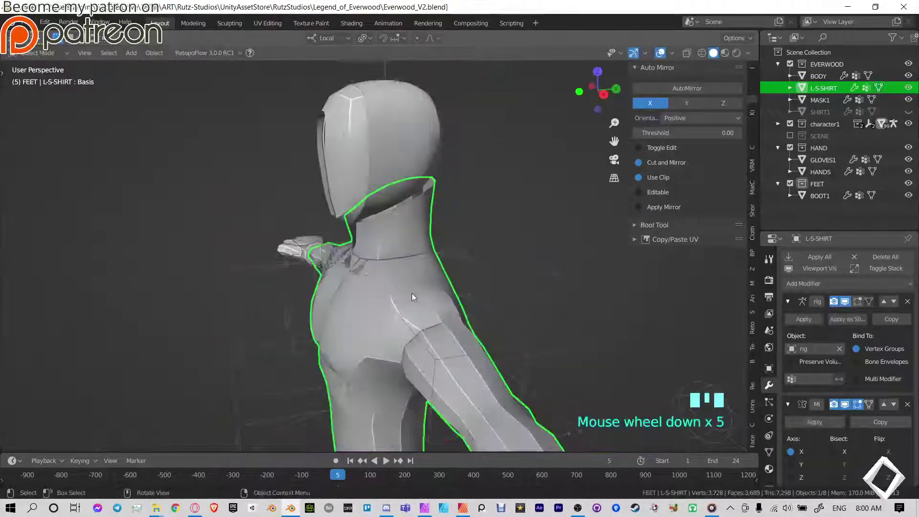
- Scale the edge loop around the top of the sleeve and the neighbouring loop around the shoulder
{"action": "middle_click_drag", "start_coordinate": [412, 293], "coordinate": [456, 263]}
{"action": "key", "text": "Tab"}
{"action": "middle_click_drag", "start_coordinate": [532, 297], "coordinate": [431, 268], "text": "shift"}
{"action": "left_click", "coordinate": [378, 234], "text": "alt"}
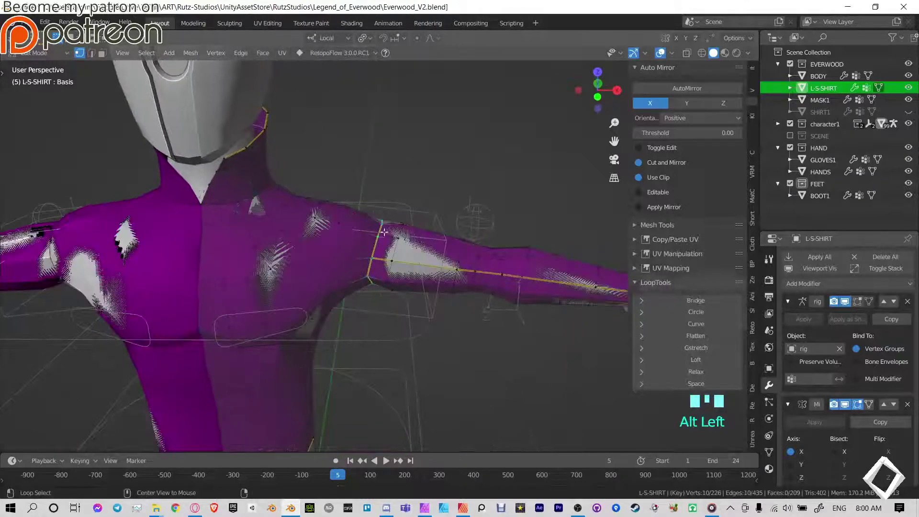
{"action": "key", "text": "s"}
{"action": "left_click", "coordinate": [431, 209]}
{"action": "left_click", "coordinate": [363, 230], "text": "alt"}
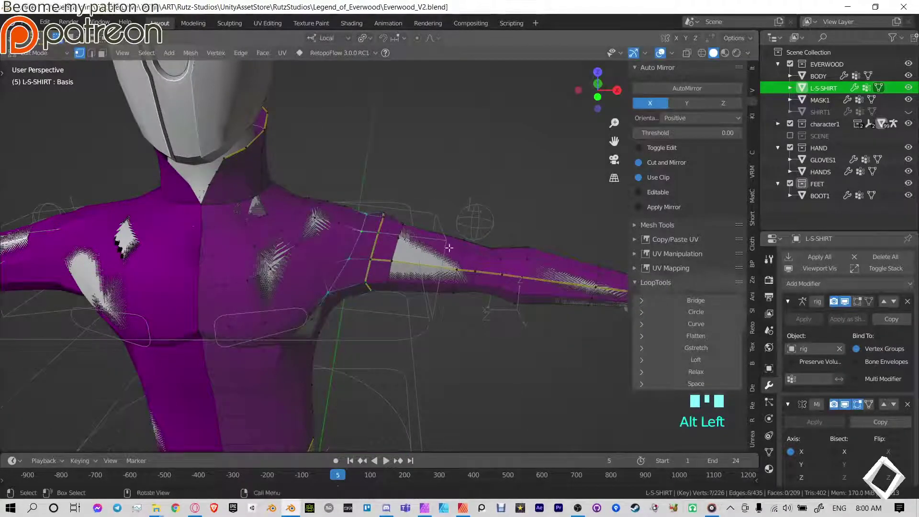
{"action": "key", "text": "s"}
{"action": "left_click", "coordinate": [419, 195]}
- Return the shirt to Object Mode and try to apply its Mirror modifier
{"action": "mouse_move", "coordinate": [421, 239]}
{"action": "middle_mouse_down"}
{"action": "mouse_move", "coordinate": [423, 300]}
{"action": "mouse_move", "coordinate": [508, 278]}
{"action": "mouse_move", "coordinate": [469, 275]}
{"action": "middle_mouse_up"}
{"action": "key", "text": "ctrl+Tab"}
{"action": "scroll", "coordinate": [507, 278], "scroll_direction": "down", "scroll_amount": 4}
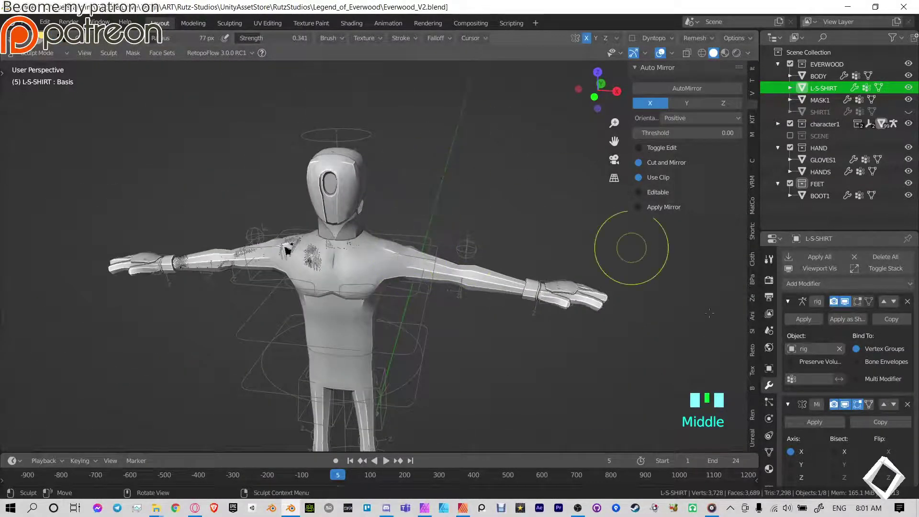
{"action": "key", "text": "ctrl+Tab"}
{"action": "left_click", "coordinate": [398, 226]}
{"action": "left_click", "coordinate": [809, 421]}
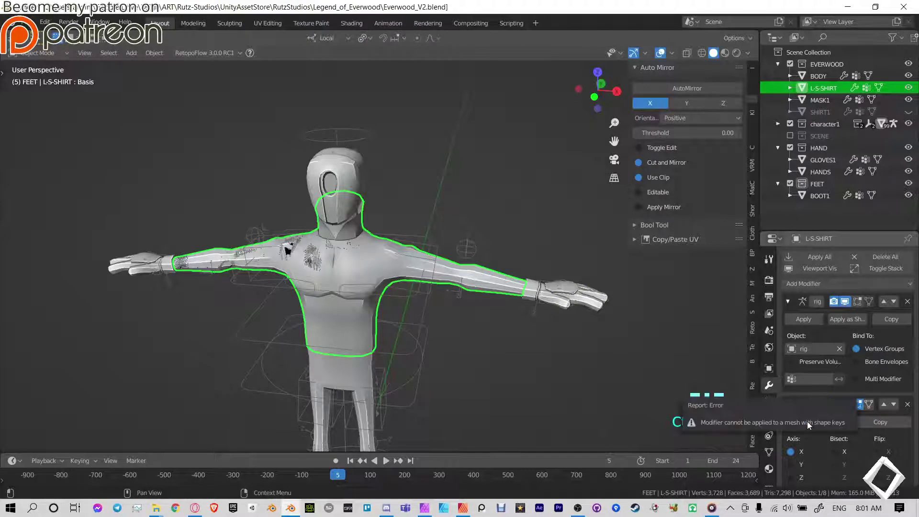
- Delete the shirt's Basis shape key and apply the Mirror modifier
{"action": "key", "text": "ctrl+Tab"}
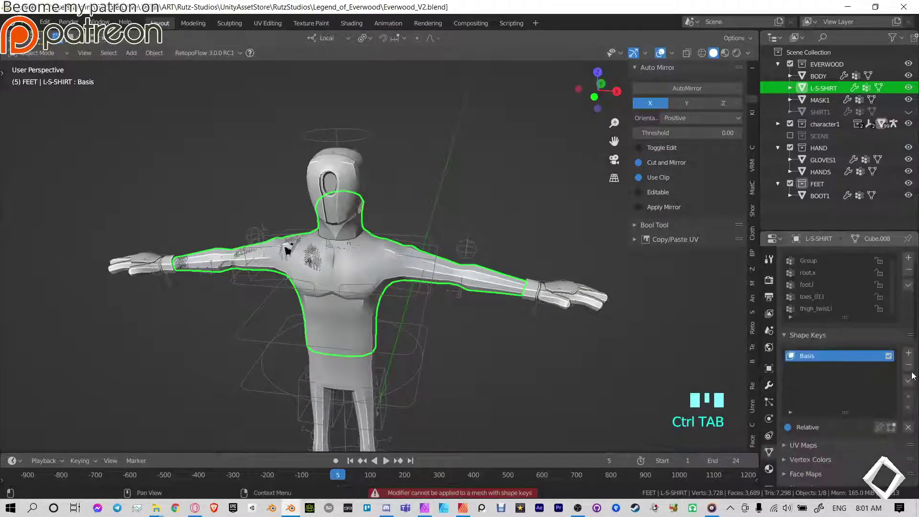
{"action": "left_click", "coordinate": [909, 365]}
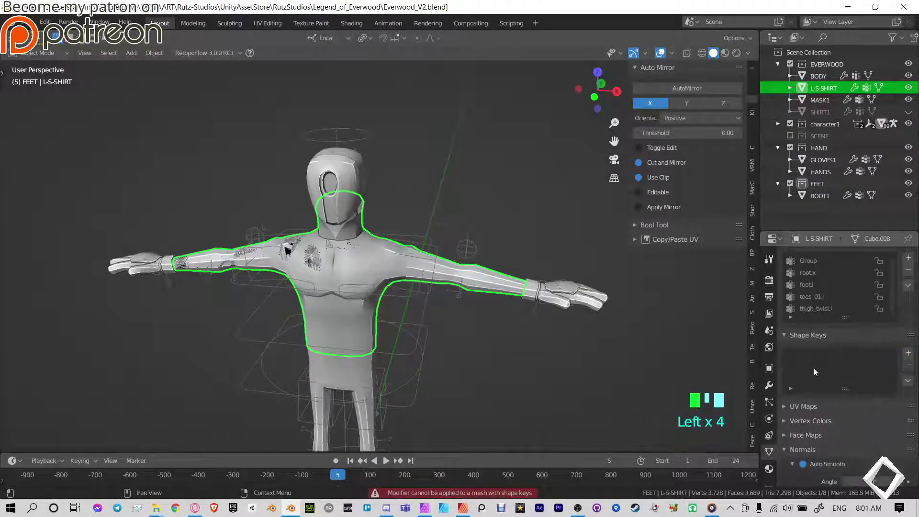
{"action": "left_click", "coordinate": [769, 386]}
{"action": "left_click", "coordinate": [807, 419]}
- In Sculpt Mode, set the Grab brush radius to 126 px and reshape the shirt's shoulder and upper sleeve
{"action": "key", "text": "ctrl+Tab"}
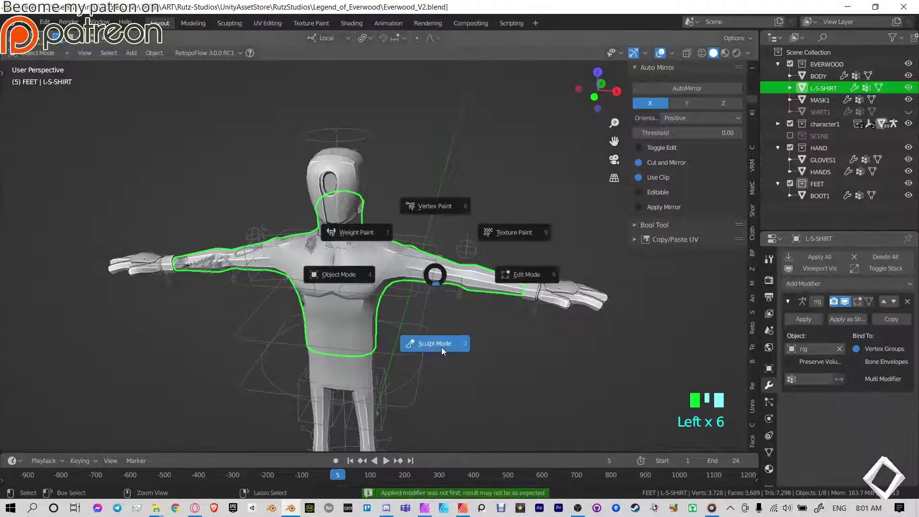
{"action": "left_click", "coordinate": [442, 352]}
{"action": "scroll", "coordinate": [411, 282], "scroll_direction": "up", "scroll_amount": 4}
{"action": "mouse_move", "coordinate": [411, 281]}
{"action": "middle_mouse_down", "text": "shift"}
{"action": "mouse_move", "coordinate": [425, 226]}
{"action": "mouse_move", "coordinate": [407, 221]}
{"action": "mouse_move", "coordinate": [402, 245]}
{"action": "middle_mouse_up", "text": "shift"}
{"action": "scroll", "coordinate": [401, 245], "scroll_direction": "down", "scroll_amount": 2}
{"action": "key", "text": "f"}
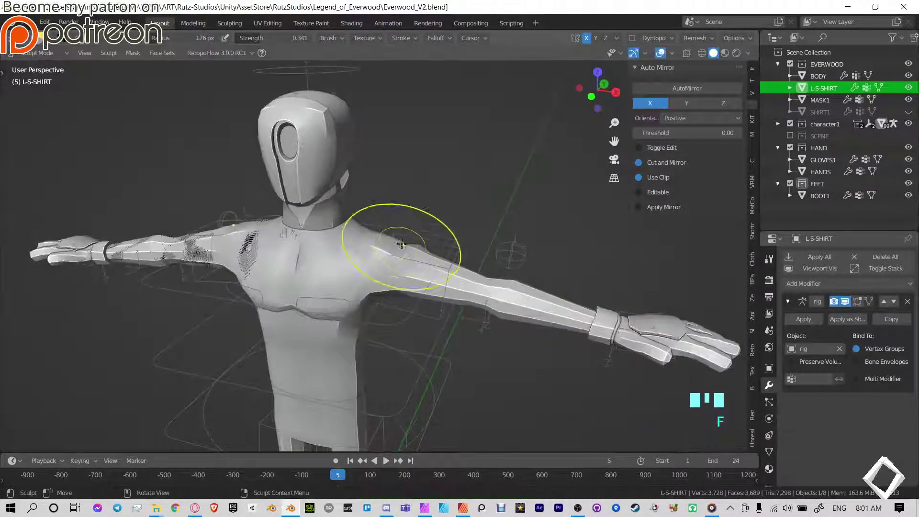
{"action": "left_click_drag", "start_coordinate": [401, 244], "coordinate": [403, 224]}
{"action": "middle_click_drag", "start_coordinate": [461, 223], "coordinate": [404, 240]}
{"action": "left_click_drag", "start_coordinate": [369, 244], "coordinate": [398, 241]}
{"action": "middle_click_drag", "start_coordinate": [465, 241], "coordinate": [418, 218]}
{"action": "left_click", "coordinate": [390, 237]}
{"action": "scroll", "coordinate": [407, 267], "scroll_direction": "up", "scroll_amount": 2}
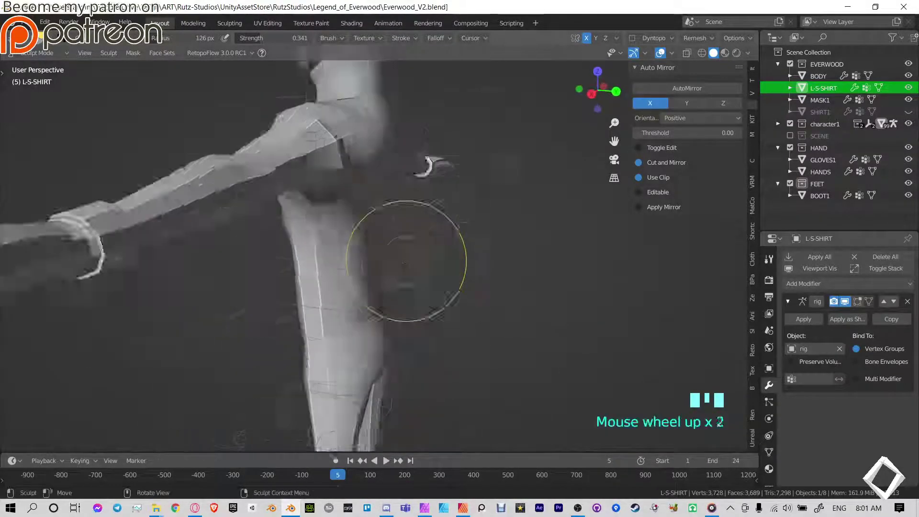
{"action": "middle_click_drag", "start_coordinate": [406, 267], "coordinate": [437, 232]}
{"action": "scroll", "coordinate": [423, 238], "scroll_direction": "down", "scroll_amount": 4}
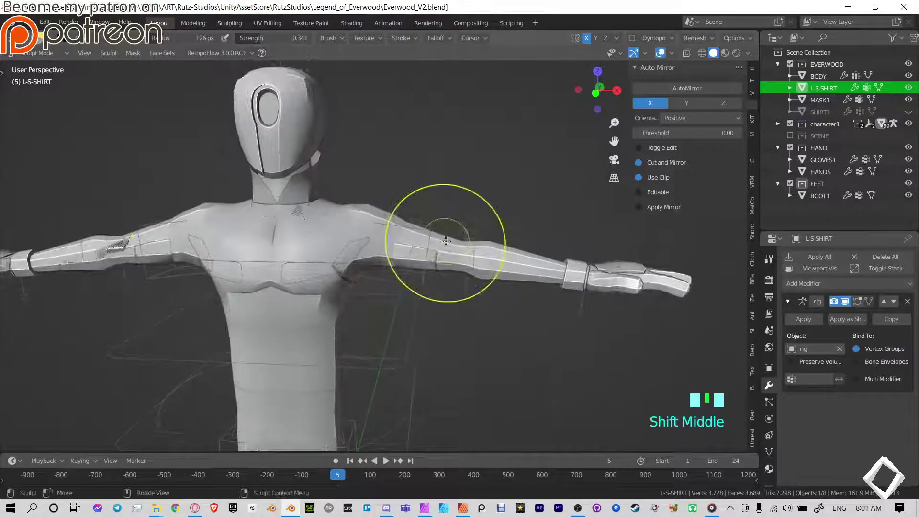
- Reshape the upper and lower outline of the sleeve between the armpit and the elbow with the Grab brush
{"action": "scroll", "coordinate": [438, 232], "scroll_direction": "up", "scroll_amount": 3}
{"action": "left_click", "coordinate": [527, 237]}
{"action": "left_click_drag", "start_coordinate": [509, 238], "coordinate": [533, 307]}
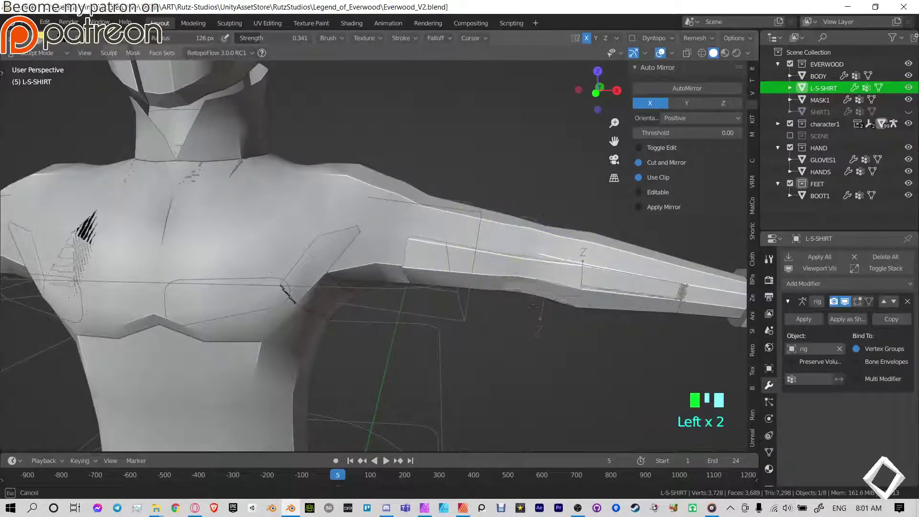
{"action": "left_click_drag", "start_coordinate": [418, 281], "coordinate": [400, 283]}
{"action": "left_click_drag", "start_coordinate": [446, 289], "coordinate": [488, 284]}
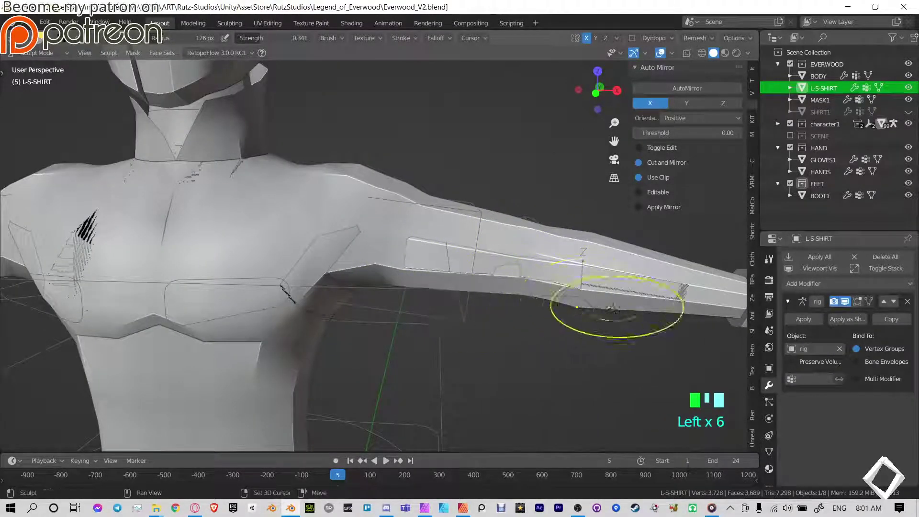
- Pull the forearm part of the sleeve outward along its underside and upper edge with the Grab brush
{"action": "middle_click_drag", "start_coordinate": [634, 307], "coordinate": [407, 289], "text": "shift"}
{"action": "left_click_drag", "start_coordinate": [427, 291], "coordinate": [442, 286]}
{"action": "left_click_drag", "start_coordinate": [460, 297], "coordinate": [555, 247]}
{"action": "left_click_drag", "start_coordinate": [545, 260], "coordinate": [550, 251]}
{"action": "mouse_move", "coordinate": [551, 256]}
{"action": "left_mouse_down"}
{"action": "mouse_move", "coordinate": [555, 246]}
{"action": "mouse_move", "coordinate": [512, 248]}
{"action": "mouse_move", "coordinate": [498, 238]}
{"action": "left_mouse_up"}
{"action": "left_click_drag", "start_coordinate": [512, 252], "coordinate": [514, 245]}
{"action": "left_click_drag", "start_coordinate": [514, 261], "coordinate": [517, 253]}
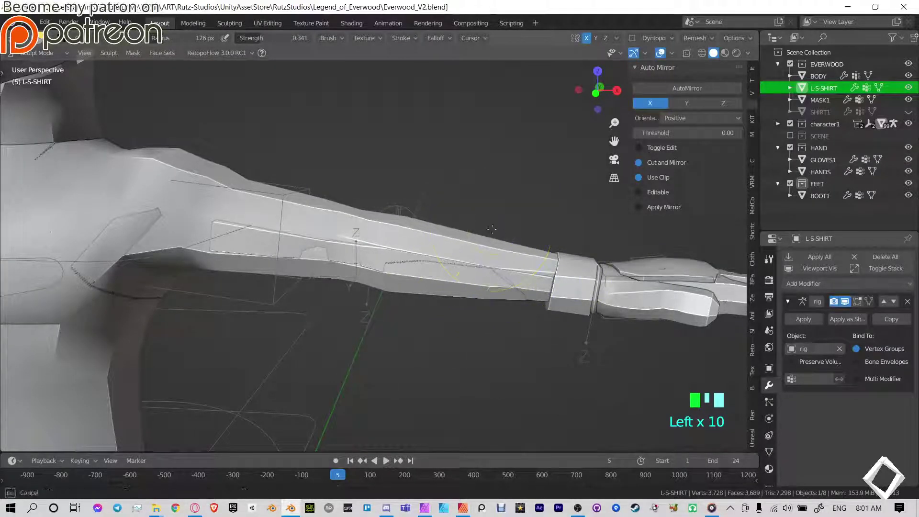
- Pull the underside of the forearm sleeve downward toward the glove cuff with short Grab strokes
{"action": "scroll", "coordinate": [509, 297], "scroll_direction": "up", "scroll_amount": 2}
{"action": "middle_click_drag", "start_coordinate": [509, 298], "coordinate": [512, 285]}
{"action": "left_click_drag", "start_coordinate": [514, 283], "coordinate": [522, 274]}
{"action": "mouse_move", "coordinate": [572, 291]}
{"action": "left_mouse_down"}
{"action": "mouse_move", "coordinate": [580, 281]}
{"action": "mouse_move", "coordinate": [638, 294]}
{"action": "left_mouse_up"}
{"action": "mouse_move", "coordinate": [639, 286]}
{"action": "left_mouse_down"}
{"action": "mouse_move", "coordinate": [640, 299]}
{"action": "mouse_move", "coordinate": [682, 296]}
{"action": "left_mouse_up"}
{"action": "mouse_move", "coordinate": [674, 286]}
{"action": "left_mouse_down"}
{"action": "mouse_move", "coordinate": [675, 301]}
{"action": "mouse_move", "coordinate": [629, 297]}
{"action": "left_mouse_up"}
{"action": "left_click_drag", "start_coordinate": [604, 286], "coordinate": [605, 294]}
{"action": "left_click_drag", "start_coordinate": [573, 287], "coordinate": [575, 293]}
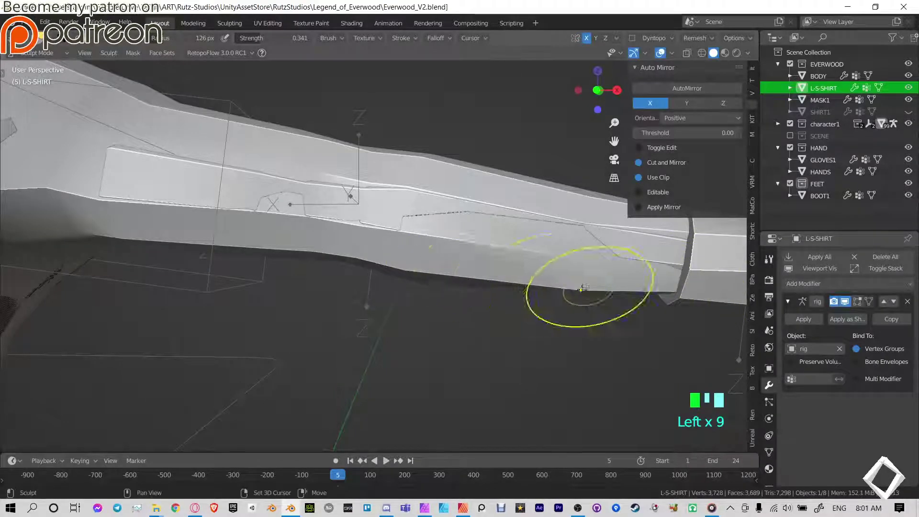
{"action": "mouse_move", "coordinate": [644, 233]}
{"action": "middle_mouse_down", "text": "shift"}
{"action": "mouse_move", "coordinate": [461, 232]}
{"action": "mouse_move", "coordinate": [461, 240]}
{"action": "mouse_move", "coordinate": [486, 230]}
{"action": "mouse_move", "coordinate": [568, 239]}
{"action": "middle_mouse_up", "text": "shift"}
{"action": "scroll", "coordinate": [461, 232], "scroll_direction": "down", "scroll_amount": 3}
{"action": "left_click_drag", "start_coordinate": [498, 234], "coordinate": [503, 231]}
- Grab and adjust the sleeve's front lower edge from the wrist up to the armpit
{"action": "middle_click_drag", "start_coordinate": [506, 217], "coordinate": [447, 256]}
{"action": "mouse_move", "coordinate": [447, 256]}
{"action": "middle_mouse_down", "text": "shift"}
{"action": "mouse_move", "coordinate": [434, 287]}
{"action": "mouse_move", "coordinate": [448, 235]}
{"action": "middle_mouse_up", "text": "shift"}
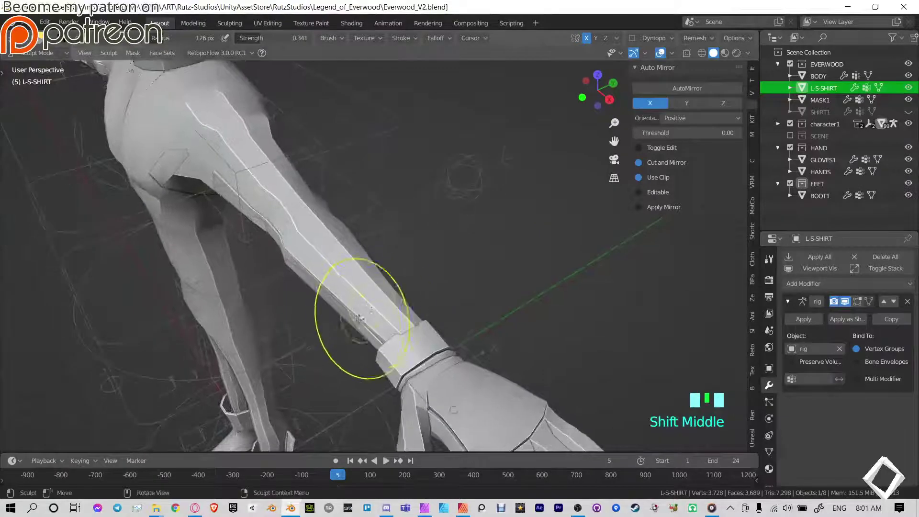
{"action": "left_click_drag", "start_coordinate": [336, 309], "coordinate": [317, 291]}
{"action": "left_click_drag", "start_coordinate": [296, 268], "coordinate": [287, 252]}
{"action": "left_click_drag", "start_coordinate": [287, 240], "coordinate": [264, 226]}
{"action": "left_click_drag", "start_coordinate": [249, 226], "coordinate": [232, 204]}
{"action": "left_click_drag", "start_coordinate": [218, 190], "coordinate": [209, 172]}
{"action": "left_click_drag", "start_coordinate": [215, 178], "coordinate": [219, 168]}
- Grab and adjust the sleeve's rear lower edge from the forearm up to the armpit
{"action": "middle_click_drag", "start_coordinate": [368, 208], "coordinate": [254, 223]}
{"action": "left_click_drag", "start_coordinate": [245, 249], "coordinate": [325, 206]}
{"action": "left_click_drag", "start_coordinate": [335, 208], "coordinate": [340, 201]}
{"action": "left_click_drag", "start_coordinate": [353, 200], "coordinate": [361, 188]}
{"action": "left_click_drag", "start_coordinate": [375, 190], "coordinate": [380, 183]}
{"action": "left_click_drag", "start_coordinate": [395, 184], "coordinate": [414, 170]}
{"action": "left_click_drag", "start_coordinate": [422, 172], "coordinate": [425, 164]}
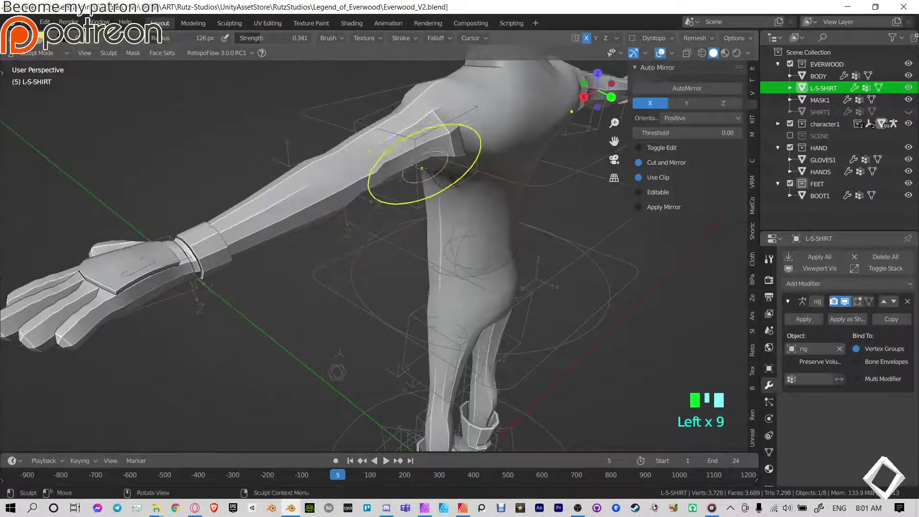
- Use the Inflate brush at strength 0.292 to puff out the back of the sleeve, armpit, side and shoulder blade
{"action": "middle_click_drag", "start_coordinate": [273, 183], "coordinate": [294, 174]}
{"action": "key", "text": "t"}
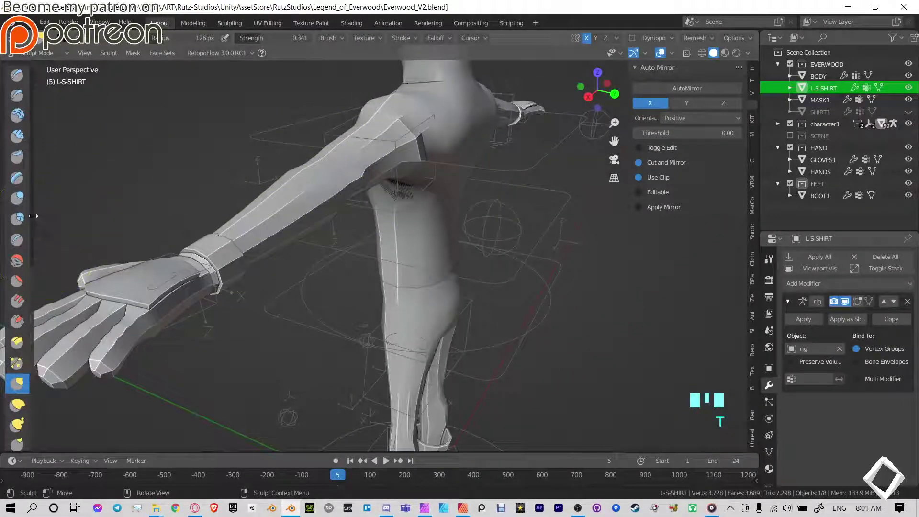
{"action": "left_click", "coordinate": [17, 198]}
{"action": "mouse_move", "coordinate": [455, 239]}
{"action": "middle_mouse_down"}
{"action": "mouse_move", "coordinate": [469, 254]}
{"action": "mouse_move", "coordinate": [427, 230]}
{"action": "middle_mouse_up"}
{"action": "middle_click_drag", "start_coordinate": [249, 265], "coordinate": [120, 234], "text": "shift"}
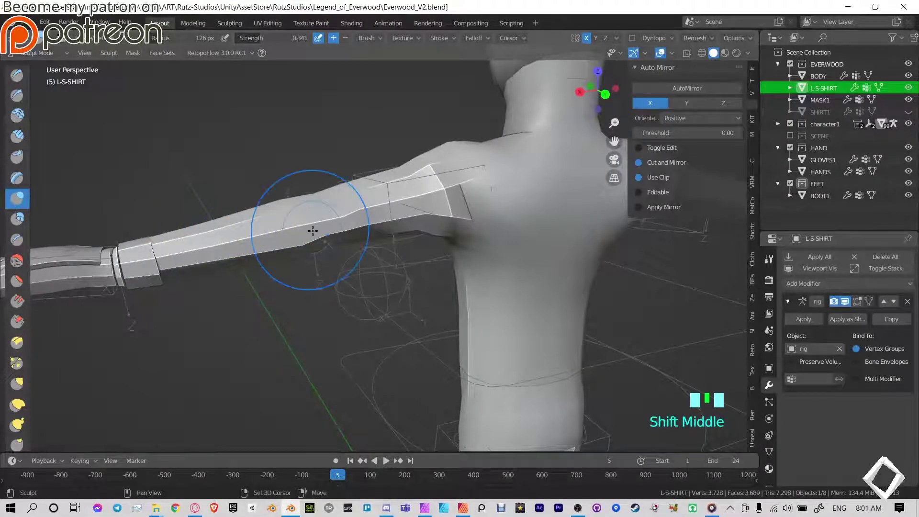
{"action": "key", "text": "shift+f"}
{"action": "left_click", "coordinate": [242, 249]}
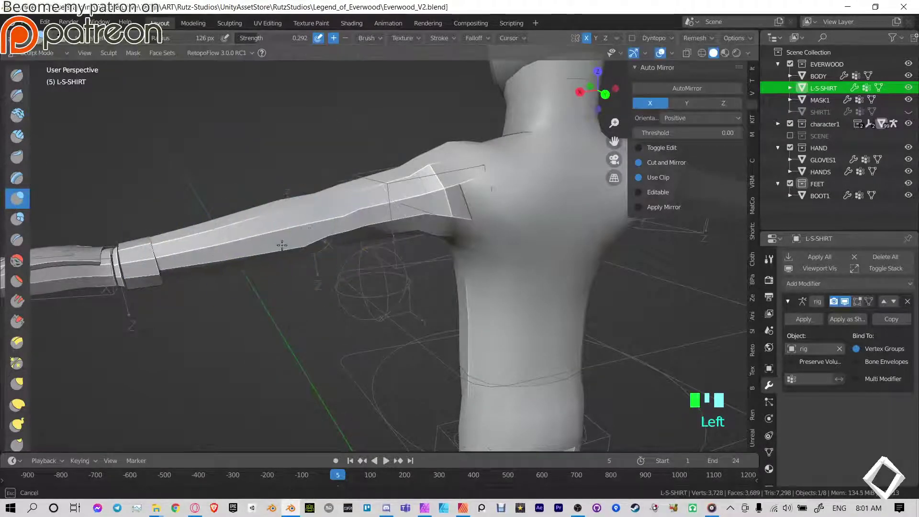
{"action": "left_click_drag", "start_coordinate": [462, 220], "coordinate": [526, 262]}
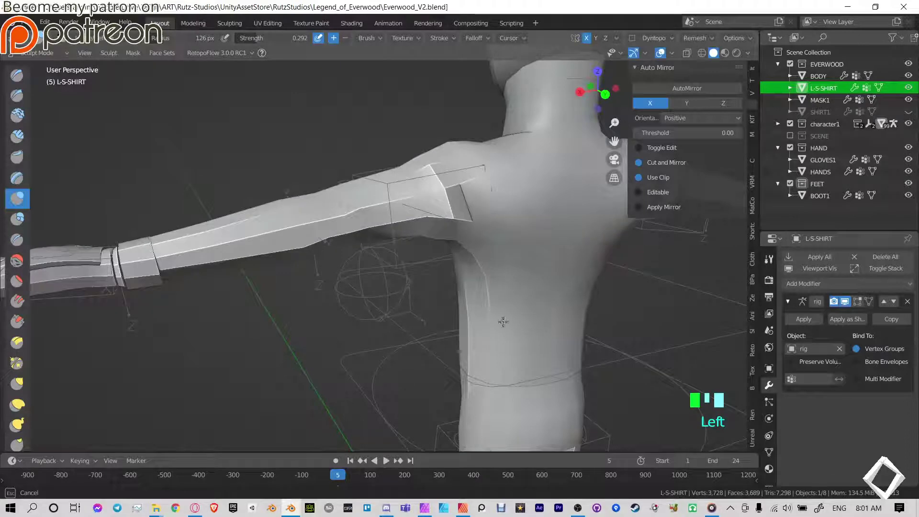
{"action": "left_click_drag", "start_coordinate": [503, 322], "coordinate": [505, 326]}
{"action": "mouse_move", "coordinate": [508, 180]}
{"action": "left_mouse_down"}
{"action": "mouse_move", "coordinate": [493, 190]}
{"action": "mouse_move", "coordinate": [510, 187]}
{"action": "mouse_move", "coordinate": [500, 187]}
{"action": "left_mouse_up"}
- Inflate the front and underside of the sleeve from the upper arm to the wrist
{"action": "middle_click_drag", "start_coordinate": [346, 188], "coordinate": [453, 202]}
{"action": "mouse_move", "coordinate": [295, 204]}
{"action": "left_mouse_down"}
{"action": "mouse_move", "coordinate": [355, 251]}
{"action": "mouse_move", "coordinate": [416, 355]}
{"action": "left_mouse_up"}
{"action": "mouse_move", "coordinate": [368, 287]}
{"action": "middle_mouse_down", "text": "shift"}
{"action": "mouse_move", "coordinate": [355, 283]}
{"action": "mouse_move", "coordinate": [476, 212]}
{"action": "middle_mouse_up", "text": "shift"}
{"action": "left_click_drag", "start_coordinate": [531, 217], "coordinate": [547, 219]}
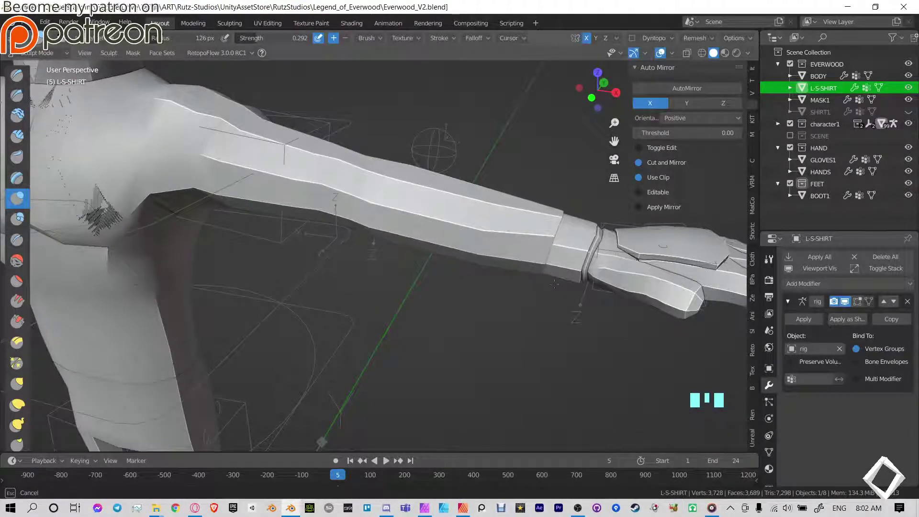
{"action": "mouse_move", "coordinate": [413, 224]}
{"action": "left_mouse_down"}
{"action": "mouse_move", "coordinate": [328, 185]}
{"action": "mouse_move", "coordinate": [342, 199]}
{"action": "left_mouse_up"}
{"action": "middle_click_drag", "start_coordinate": [342, 198], "coordinate": [379, 240]}
{"action": "mouse_move", "coordinate": [378, 240]}
{"action": "middle_mouse_down", "text": "shift"}
{"action": "mouse_move", "coordinate": [423, 292]}
{"action": "mouse_move", "coordinate": [505, 242]}
{"action": "mouse_move", "coordinate": [375, 206]}
{"action": "middle_mouse_up", "text": "shift"}
{"action": "left_click_drag", "start_coordinate": [376, 206], "coordinate": [381, 208]}
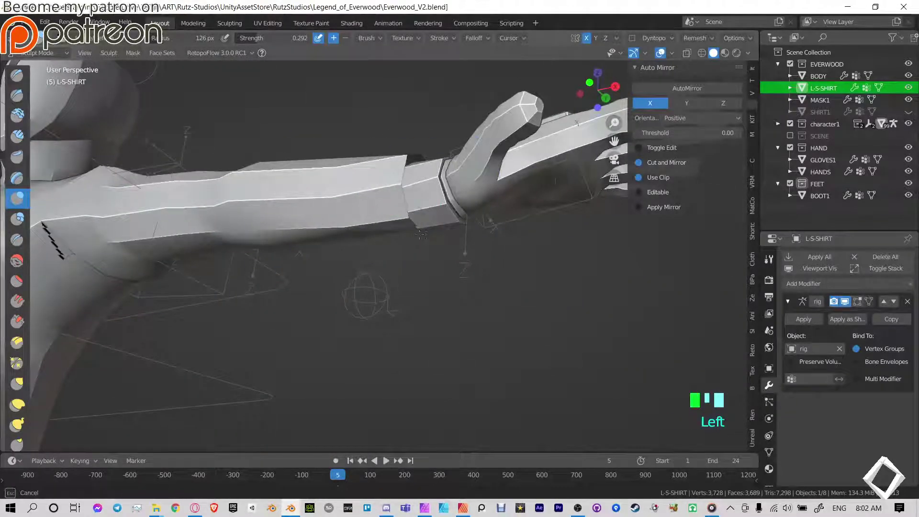
- Inflate the sleeve around the outer arm, working from the hand end, and smooth the adjoining surface
{"action": "middle_click_drag", "start_coordinate": [447, 211], "coordinate": [268, 201]}
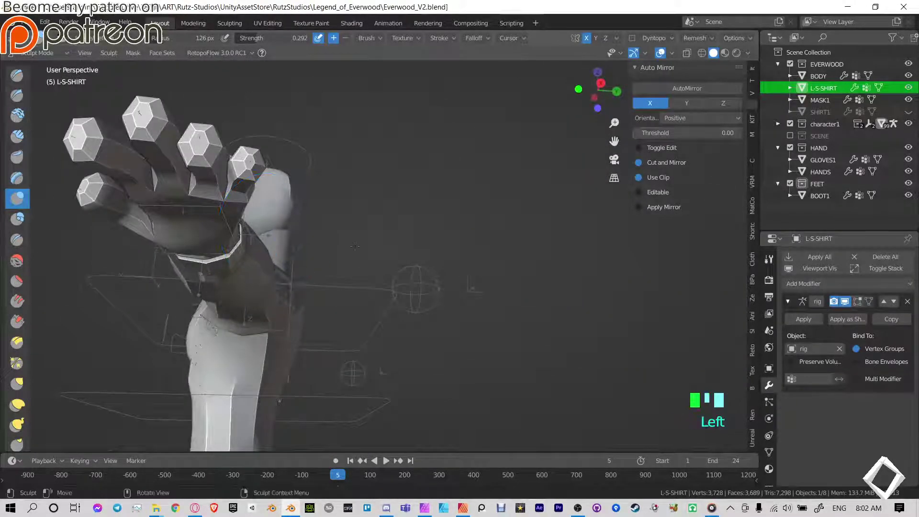
{"action": "middle_click_drag", "start_coordinate": [355, 246], "coordinate": [335, 297], "text": "ctrl"}
{"action": "middle_click_drag", "start_coordinate": [335, 297], "coordinate": [244, 287]}
{"action": "left_click_drag", "start_coordinate": [244, 287], "coordinate": [273, 275]}
{"action": "mouse_move", "coordinate": [383, 287]}
{"action": "middle_mouse_down", "text": "shift"}
{"action": "mouse_move", "coordinate": [338, 301]}
{"action": "mouse_move", "coordinate": [364, 259]}
{"action": "middle_mouse_up", "text": "shift"}
{"action": "mouse_move", "coordinate": [364, 259]}
{"action": "middle_mouse_down"}
{"action": "mouse_move", "coordinate": [426, 271]}
{"action": "mouse_move", "coordinate": [326, 274]}
{"action": "middle_mouse_up"}
{"action": "mouse_move", "coordinate": [357, 271]}
{"action": "left_mouse_down", "text": "shift"}
{"action": "mouse_move", "coordinate": [381, 273]}
{"action": "mouse_move", "coordinate": [368, 281]}
{"action": "mouse_move", "coordinate": [407, 277]}
{"action": "mouse_move", "coordinate": [413, 288]}
{"action": "left_mouse_up", "text": "shift"}
- Inflate the back of the shirt along its side from below the armpit to the hem and across the lower back
{"action": "middle_click_drag", "start_coordinate": [427, 408], "coordinate": [391, 360], "text": "shift"}
{"action": "left_click_drag", "start_coordinate": [392, 377], "coordinate": [392, 371]}
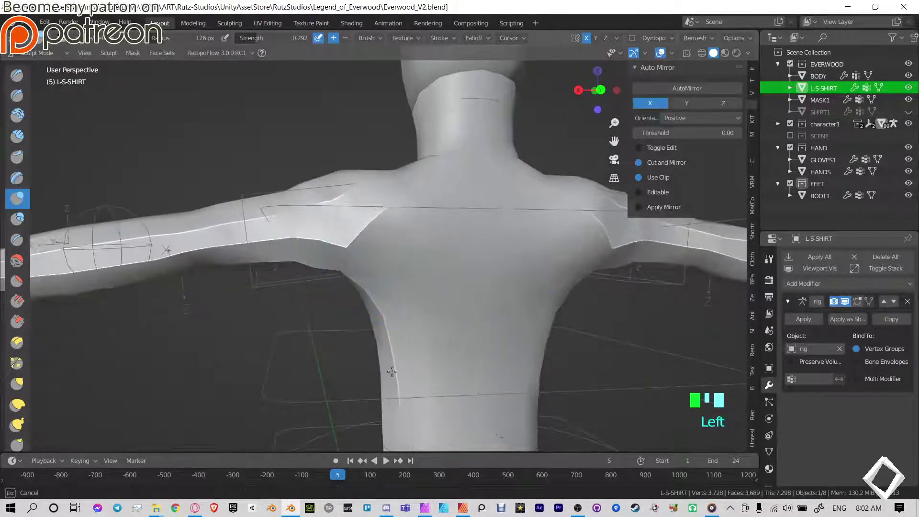
{"action": "left_click_drag", "start_coordinate": [398, 339], "coordinate": [401, 346]}
{"action": "middle_click_drag", "start_coordinate": [444, 342], "coordinate": [425, 253], "text": "shift"}
{"action": "mouse_move", "coordinate": [389, 297]}
{"action": "left_mouse_down"}
{"action": "mouse_move", "coordinate": [398, 325]}
{"action": "mouse_move", "coordinate": [374, 385]}
{"action": "left_mouse_up"}
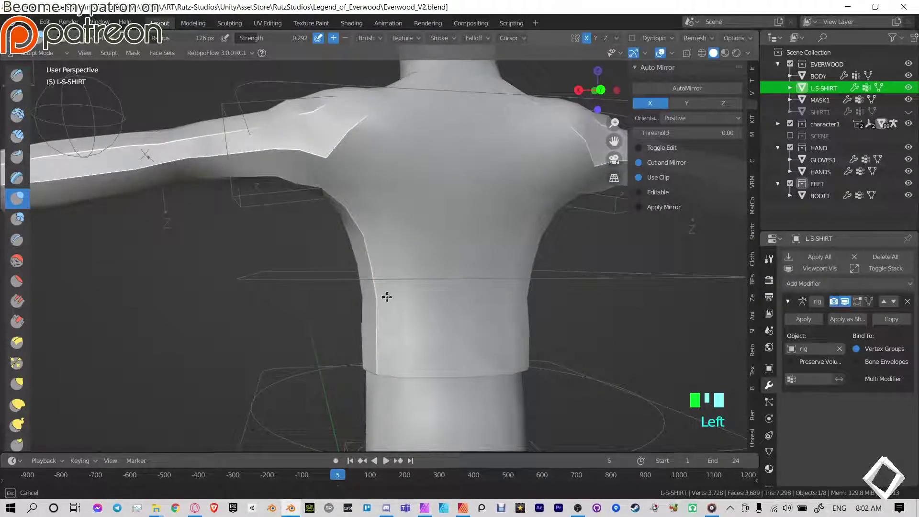
{"action": "left_click_drag", "start_coordinate": [387, 297], "coordinate": [489, 261]}
- Inflate the lower front of the shirt around the waist and hem
{"action": "middle_click_drag", "start_coordinate": [202, 206], "coordinate": [445, 230]}
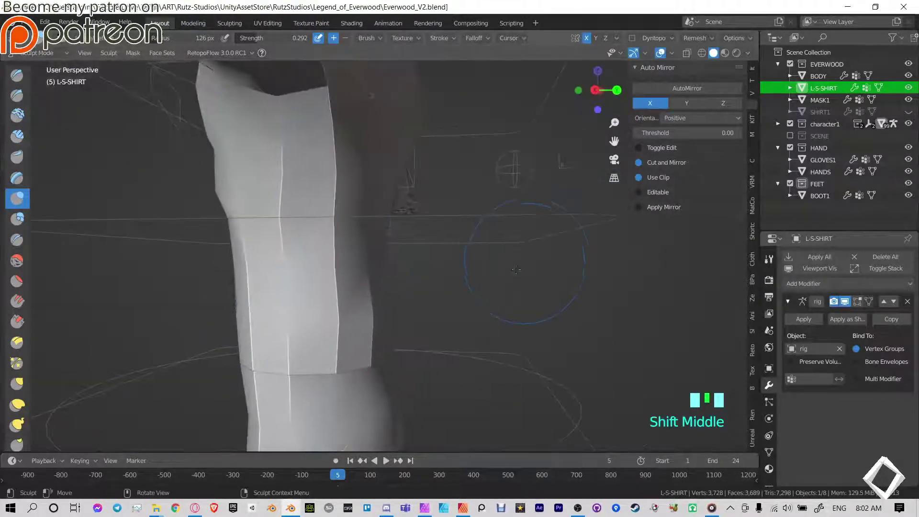
{"action": "scroll", "coordinate": [421, 249], "scroll_direction": "down", "scroll_amount": 3}
{"action": "middle_click_drag", "start_coordinate": [393, 268], "coordinate": [412, 249]}
{"action": "left_click_drag", "start_coordinate": [319, 280], "coordinate": [357, 297]}
{"action": "middle_click_drag", "start_coordinate": [284, 312], "coordinate": [299, 301]}
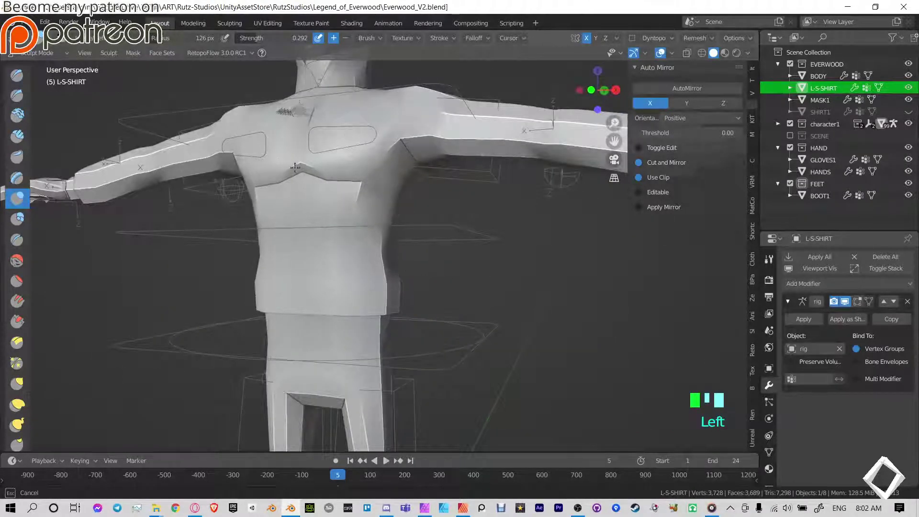
- Smooth the lower front of the shirt and the area where the sleeve meets the side of the torso
{"action": "middle_click_drag", "start_coordinate": [295, 167], "coordinate": [282, 211], "text": "shift"}
{"action": "scroll", "coordinate": [335, 265], "scroll_direction": "up", "scroll_amount": 3}
{"action": "left_click_drag", "start_coordinate": [335, 265], "coordinate": [335, 267], "text": "shift"}
{"action": "middle_click_drag", "start_coordinate": [335, 267], "coordinate": [407, 280]}
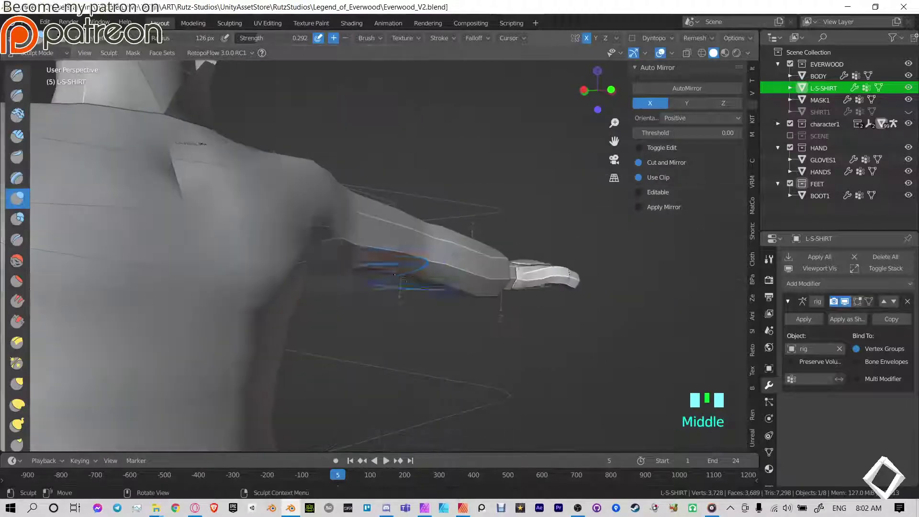
{"action": "scroll", "coordinate": [307, 257], "scroll_direction": "down", "scroll_amount": 2}
{"action": "middle_click_drag", "start_coordinate": [289, 255], "coordinate": [403, 263], "text": "shift"}
{"action": "middle_click_drag", "start_coordinate": [402, 263], "coordinate": [365, 271]}
{"action": "left_click_drag", "start_coordinate": [417, 256], "coordinate": [440, 261], "text": "shift"}
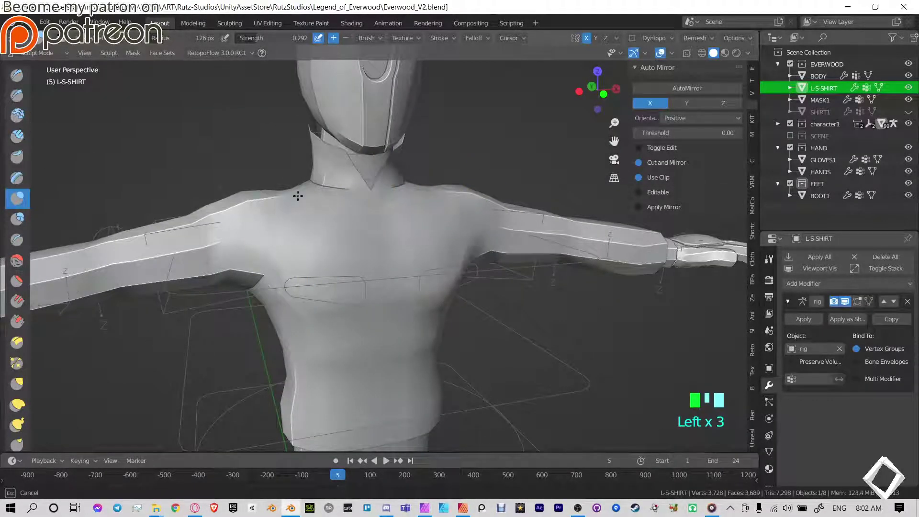
- Inflate the shirt around the armpit and smooth its side near the waist and hem
{"action": "middle_click_drag", "start_coordinate": [277, 193], "coordinate": [264, 218], "text": "shift"}
{"action": "left_click", "coordinate": [265, 218]}
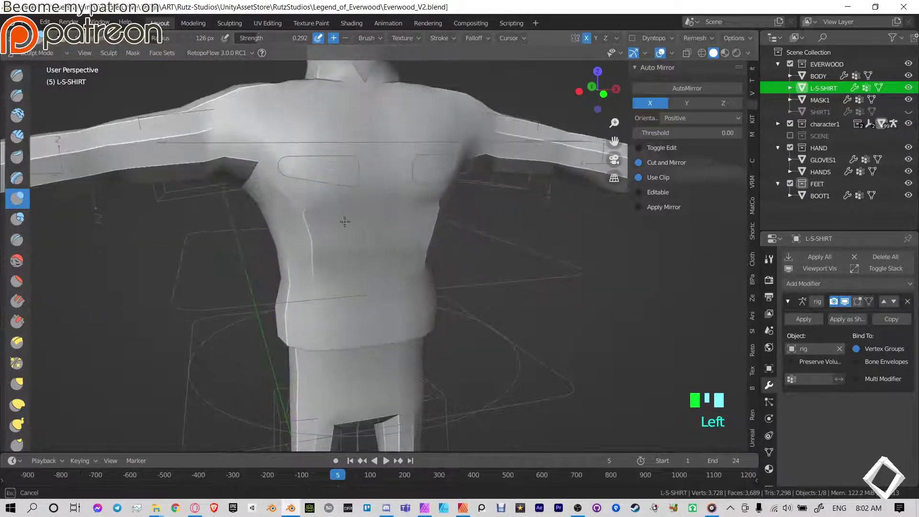
{"action": "middle_click_drag", "start_coordinate": [329, 297], "coordinate": [304, 229], "text": "shift"}
{"action": "middle_click_drag", "start_coordinate": [305, 229], "coordinate": [336, 223]}
{"action": "left_click_drag", "start_coordinate": [244, 230], "coordinate": [226, 232], "text": "shift"}
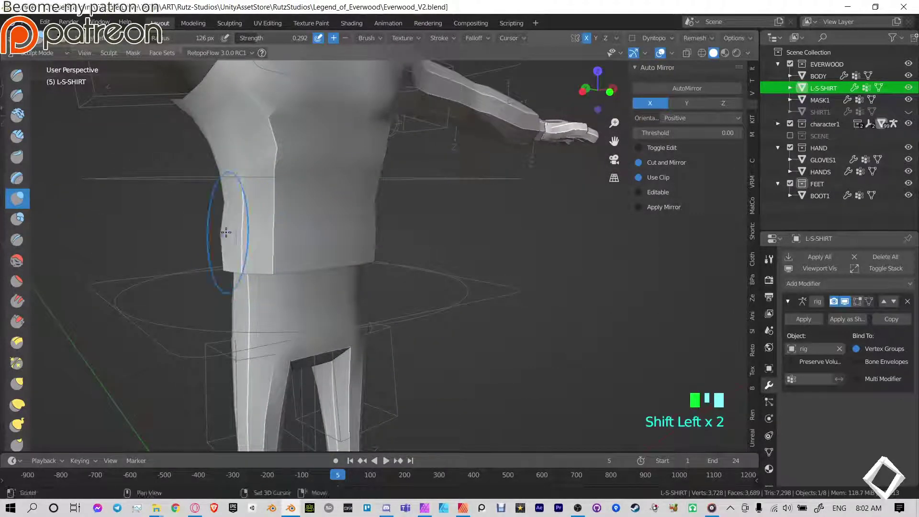
- Smooth the lower torso around the side above the hem and inflate the outer edge there
{"action": "middle_click_drag", "start_coordinate": [209, 236], "coordinate": [341, 231]}
{"action": "scroll", "coordinate": [340, 231], "scroll_direction": "down", "scroll_amount": 1}
{"action": "mouse_move", "coordinate": [329, 235]}
{"action": "left_mouse_down", "text": "shift"}
{"action": "mouse_move", "coordinate": [312, 246]}
{"action": "mouse_move", "coordinate": [330, 245]}
{"action": "left_mouse_up", "text": "shift"}
{"action": "middle_click_drag", "start_coordinate": [344, 244], "coordinate": [390, 240]}
{"action": "left_click", "coordinate": [450, 236]}
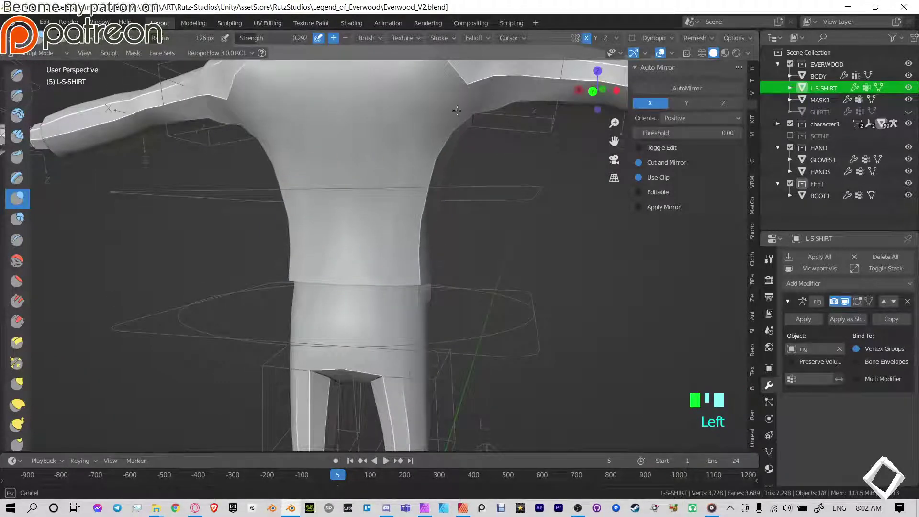
- Inflate and smooth the side of the shirt just below the armpit
{"action": "middle_click_drag", "start_coordinate": [364, 136], "coordinate": [304, 193]}
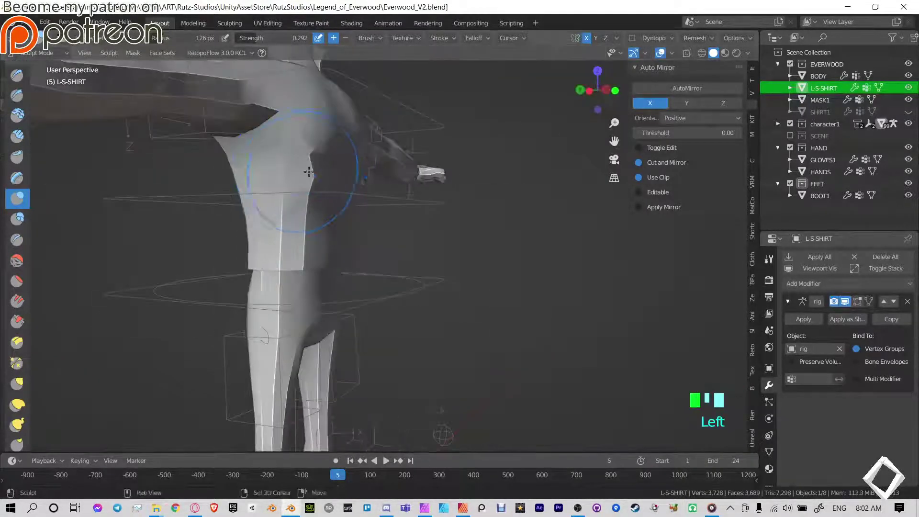
{"action": "left_click_drag", "start_coordinate": [309, 172], "coordinate": [310, 187]}
{"action": "left_click_drag", "start_coordinate": [309, 184], "coordinate": [307, 204], "text": "shift"}
{"action": "middle_click_drag", "start_coordinate": [307, 204], "coordinate": [361, 210]}
{"action": "left_click_drag", "start_coordinate": [320, 220], "coordinate": [322, 227]}
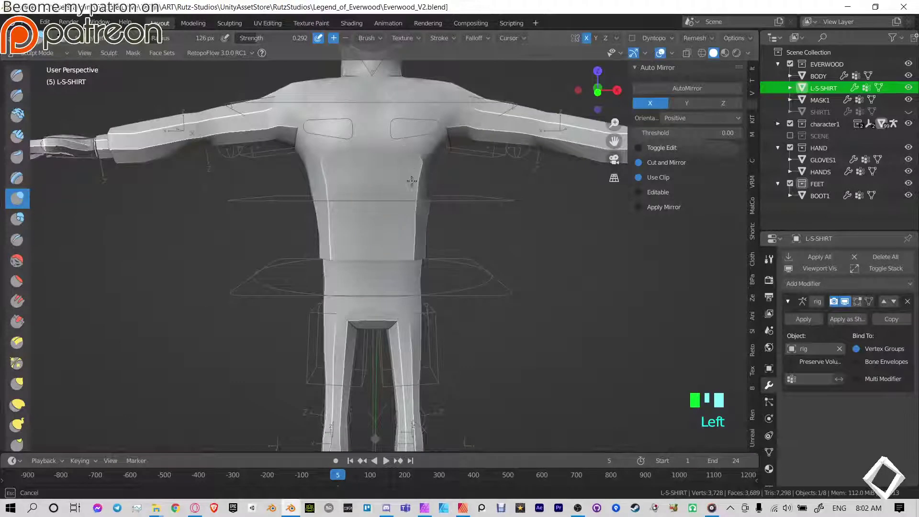
- Smooth the crease running down the front side of the chest and inflate the area below the armpit
{"action": "scroll", "coordinate": [412, 181], "scroll_direction": "up", "scroll_amount": 4}
{"action": "left_click_drag", "start_coordinate": [431, 213], "coordinate": [441, 226], "text": "shift"}
{"action": "middle_click_drag", "start_coordinate": [440, 226], "coordinate": [441, 227]}
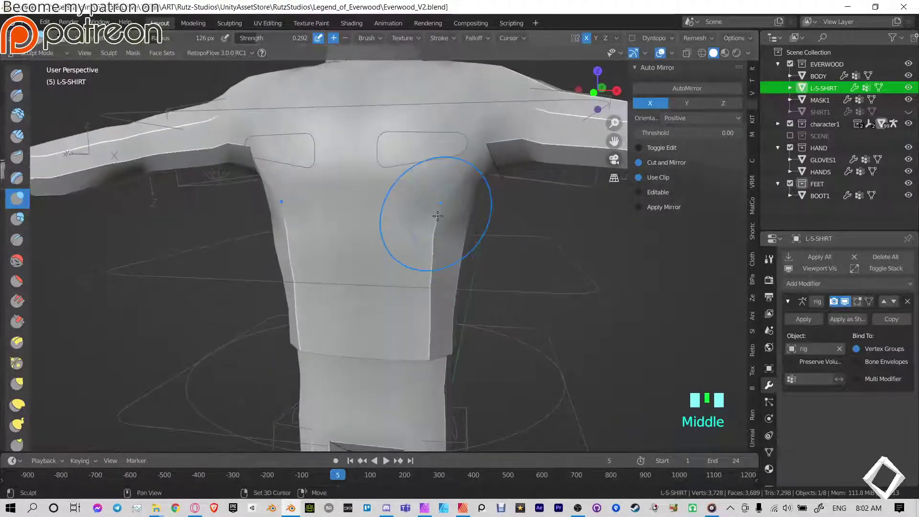
{"action": "mouse_move", "coordinate": [437, 216]}
{"action": "left_mouse_down", "text": "shift"}
{"action": "mouse_move", "coordinate": [441, 231]}
{"action": "mouse_move", "coordinate": [375, 249]}
{"action": "left_mouse_up", "text": "shift"}
{"action": "left_click_drag", "start_coordinate": [402, 201], "coordinate": [427, 175]}
{"action": "middle_click_drag", "start_coordinate": [517, 167], "coordinate": [446, 169]}
{"action": "mouse_move", "coordinate": [469, 190]}
{"action": "left_mouse_down", "text": "shift"}
{"action": "mouse_move", "coordinate": [470, 208]}
{"action": "mouse_move", "coordinate": [479, 199]}
{"action": "left_mouse_up", "text": "shift"}
- Inflate the side of the torso and the lower front of the shirt down to the hem
{"action": "mouse_move", "coordinate": [471, 197]}
{"action": "middle_mouse_down", "text": "shift"}
{"action": "mouse_move", "coordinate": [365, 145]}
{"action": "mouse_move", "coordinate": [334, 152]}
{"action": "middle_mouse_up", "text": "shift"}
{"action": "left_click_drag", "start_coordinate": [332, 154], "coordinate": [330, 153]}
{"action": "left_click_drag", "start_coordinate": [345, 242], "coordinate": [341, 282]}
{"action": "middle_click_drag", "start_coordinate": [338, 292], "coordinate": [422, 311]}
{"action": "middle_click_drag", "start_coordinate": [350, 316], "coordinate": [385, 263], "text": "shift"}
{"action": "middle_click_drag", "start_coordinate": [371, 263], "coordinate": [436, 283]}
{"action": "left_click_drag", "start_coordinate": [366, 269], "coordinate": [365, 273]}
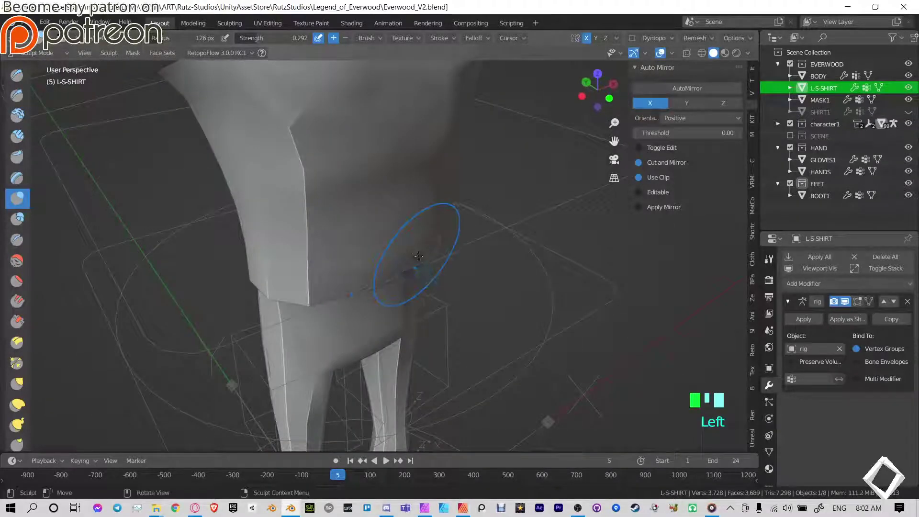
- Switch the shirt to Edit Mode and apply LoopTools Relax to the loop above the hem and the hem loop
{"action": "middle_click_drag", "start_coordinate": [419, 257], "coordinate": [387, 221]}
{"action": "key", "text": "ctrl+Tab"}
{"action": "middle_click_drag", "start_coordinate": [507, 199], "coordinate": [427, 238]}
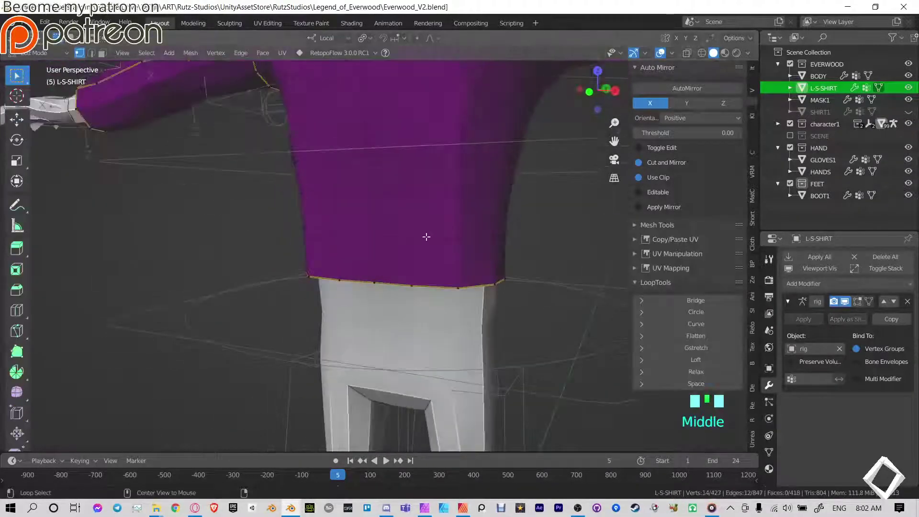
{"action": "left_click", "coordinate": [427, 237], "text": "alt"}
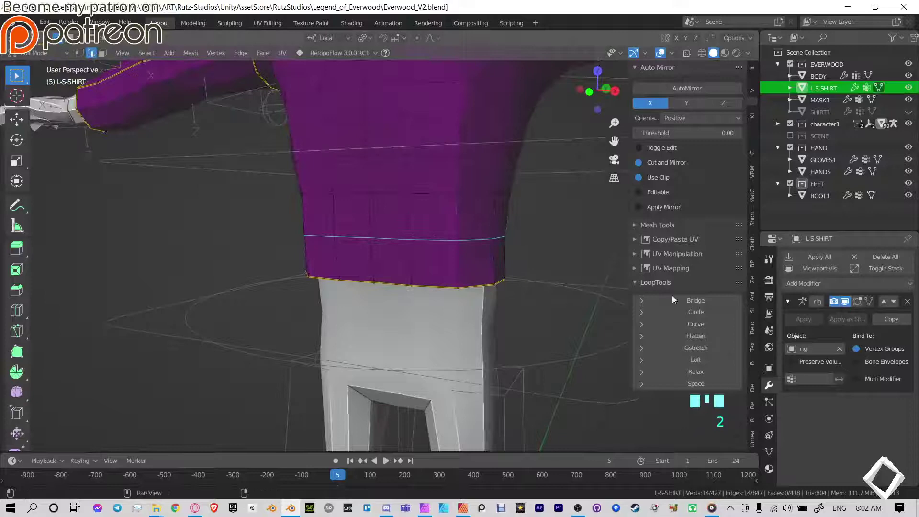
{"action": "left_click", "coordinate": [711, 373]}
{"action": "left_click", "coordinate": [434, 286], "text": "alt"}
{"action": "left_click", "coordinate": [719, 372]}
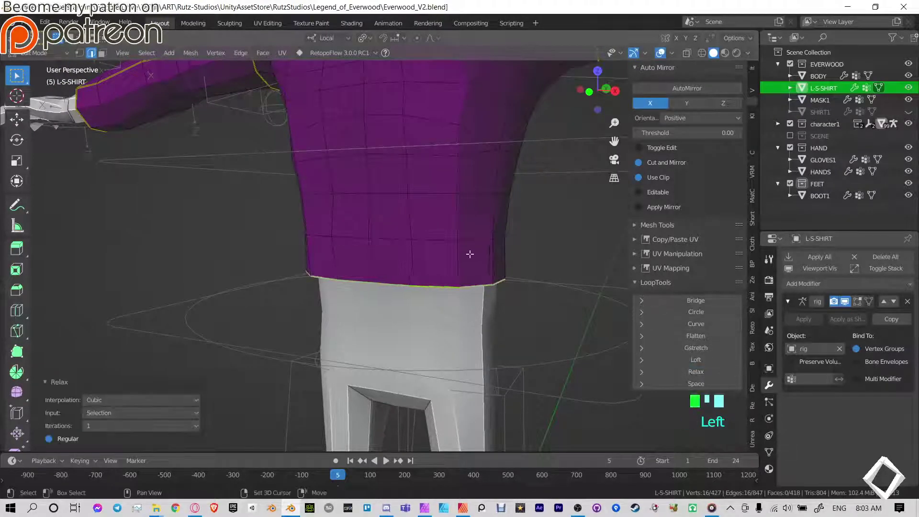
{"action": "middle_click_drag", "start_coordinate": [718, 371], "coordinate": [721, 387], "text": "shift"}
{"action": "left_click", "coordinate": [721, 372]}
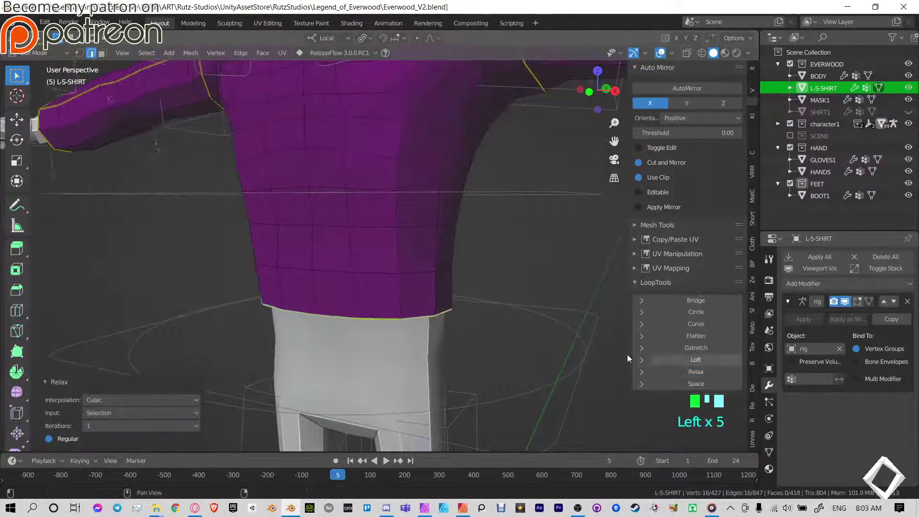
- Relax the first and second edge loops above the hem with LoopTools
{"action": "left_click", "coordinate": [375, 271], "text": "alt"}
{"action": "left_click", "coordinate": [708, 370]}
{"action": "left_click", "coordinate": [708, 373]}
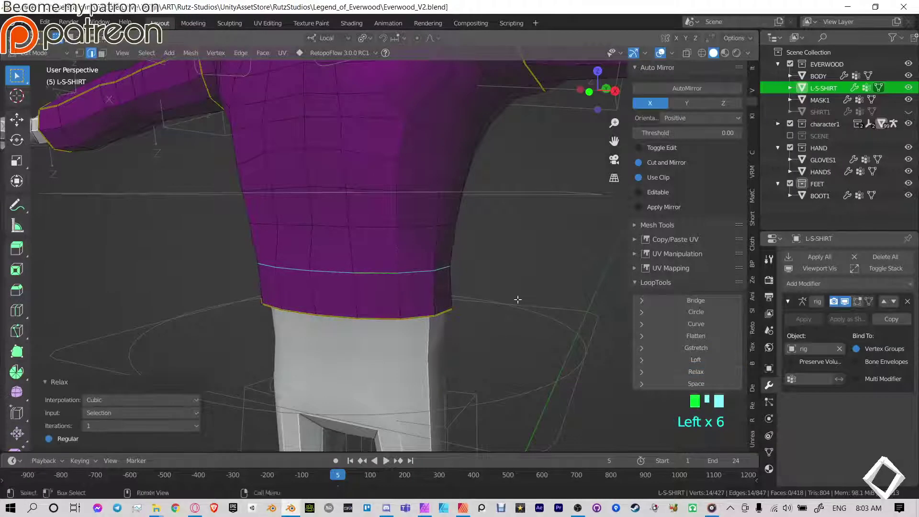
{"action": "double_click", "coordinate": [381, 232], "text": "alt"}
{"action": "left_click", "coordinate": [709, 372]}
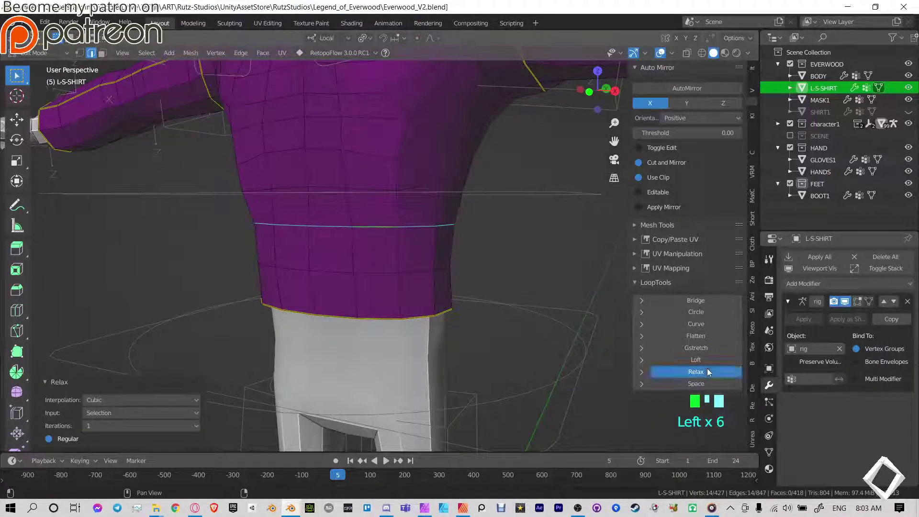
- Select the edge loop around the waist, completing it across the back, and relax it repeatedly
{"action": "middle_click_drag", "start_coordinate": [503, 206], "coordinate": [412, 211]}
{"action": "left_click", "coordinate": [388, 211], "text": "alt"}
{"action": "left_click", "coordinate": [287, 190], "text": "ctrl"}
{"action": "left_click", "coordinate": [374, 202], "text": "ctrl"}
{"action": "left_click", "coordinate": [426, 214], "text": "ctrl"}
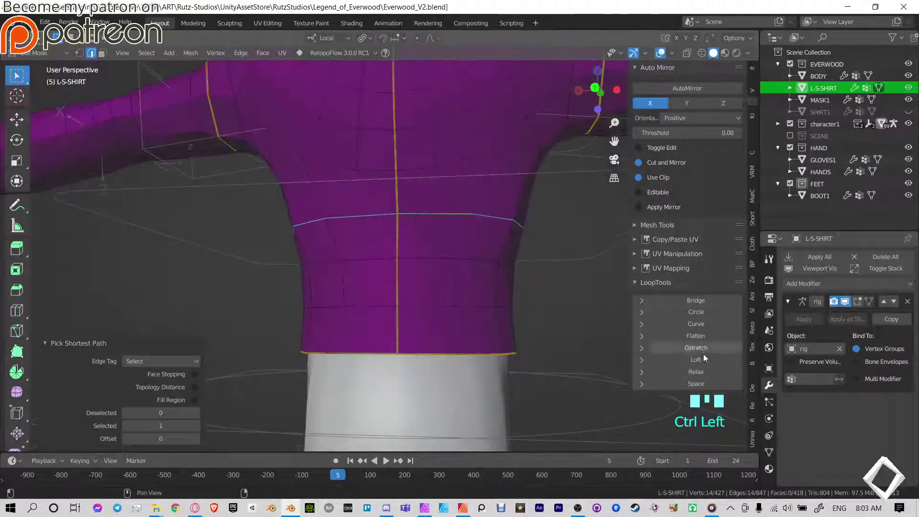
{"action": "left_click", "coordinate": [710, 373]}
{"action": "left_click", "coordinate": [710, 372]}
{"action": "left_click", "coordinate": [709, 372]}
{"action": "left_click", "coordinate": [710, 372]}
{"action": "left_click", "coordinate": [709, 373]}
{"action": "left_click", "coordinate": [710, 373]}
- Select a horizontal edge path across the middle of the shirt's torso and dissolve it
{"action": "middle_click_drag", "start_coordinate": [550, 237], "coordinate": [455, 219]}
{"action": "scroll", "coordinate": [326, 243], "scroll_direction": "up", "scroll_amount": 3}
{"action": "left_click", "coordinate": [275, 226]}
{"action": "left_click", "coordinate": [397, 208], "text": "ctrl"}
{"action": "key", "text": "ctrl+x"}
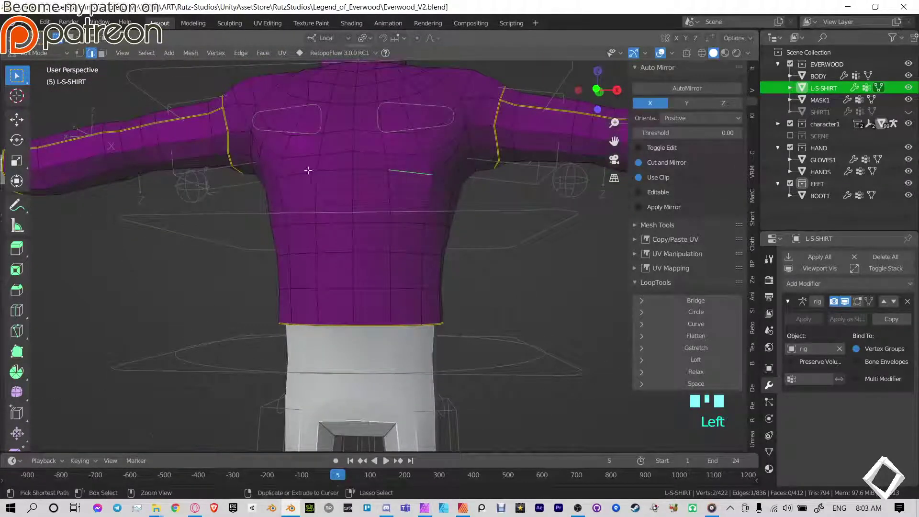
- Select the edge path across the front below the chest and edge-slide it downwards
{"action": "left_click", "coordinate": [308, 171], "text": "ctrl"}
{"action": "key", "text": "g"}
{"action": "key", "text": "g"}
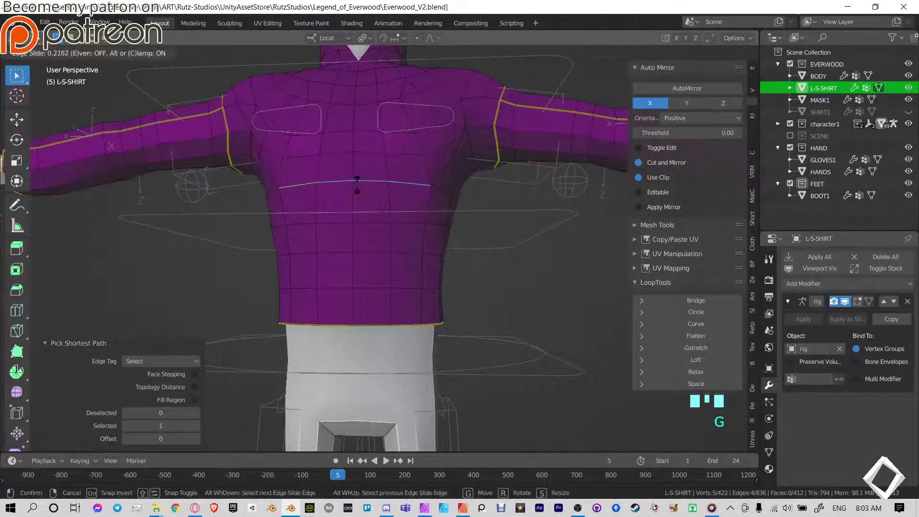
{"action": "left_click", "coordinate": [357, 185]}
- Select the full edge loop around the torso below the chest and relax it with LoopTools
{"action": "middle_click_drag", "start_coordinate": [471, 183], "coordinate": [396, 185]}
{"action": "left_click", "coordinate": [366, 195], "text": "alt"}
{"action": "middle_click_drag", "start_coordinate": [513, 201], "coordinate": [436, 251]}
{"action": "left_click", "coordinate": [355, 199], "text": "ctrl"}
{"action": "left_click", "coordinate": [314, 194], "text": "ctrl"}
{"action": "left_click", "coordinate": [684, 373]}
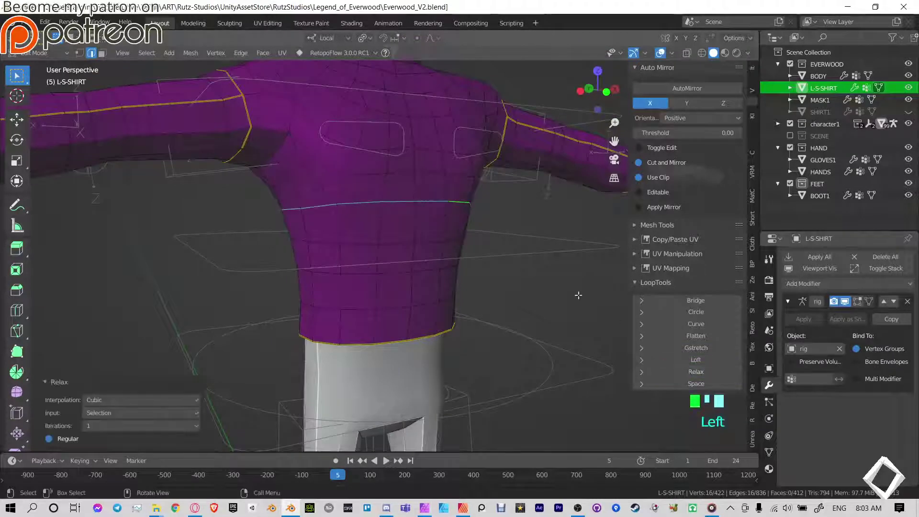
{"action": "middle_click_drag", "start_coordinate": [575, 268], "coordinate": [499, 253]}
- Save the file, return to Object Mode and view the shirt from the front and back
{"action": "key", "text": "ctrl+s"}
{"action": "key", "text": "ctrl+Tab"}
{"action": "scroll", "coordinate": [416, 246], "scroll_direction": "down", "scroll_amount": 2}
{"action": "middle_click_drag", "start_coordinate": [471, 211], "coordinate": [484, 217]}
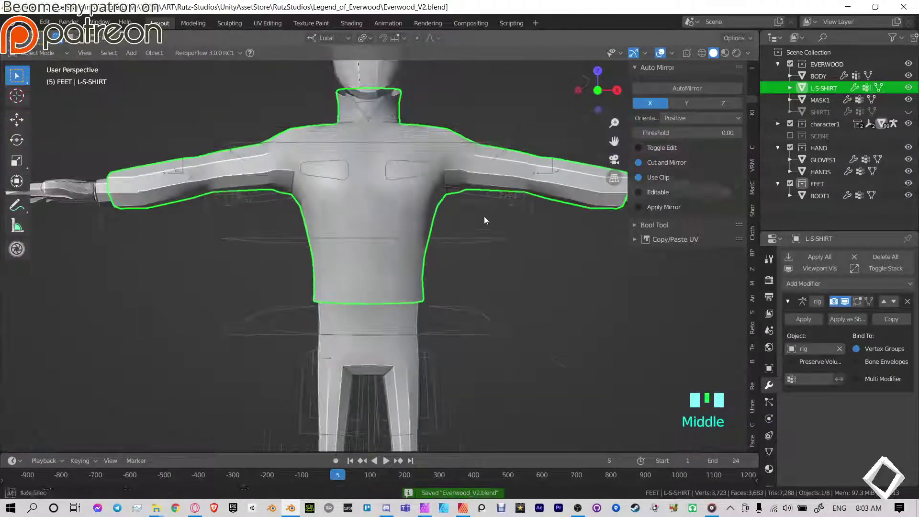
{"action": "middle_click_drag", "start_coordinate": [453, 172], "coordinate": [416, 232], "text": "shift"}
{"action": "middle_click_drag", "start_coordinate": [474, 249], "coordinate": [457, 233], "text": "shift"}
{"action": "middle_click_drag", "start_coordinate": [457, 234], "coordinate": [345, 117]}
- In Edit Mode, select a U-shaped edge path around the back's centre seam and relax it
{"action": "key", "text": "Tab"}
{"action": "scroll", "coordinate": [460, 230], "scroll_direction": "up", "scroll_amount": 4}
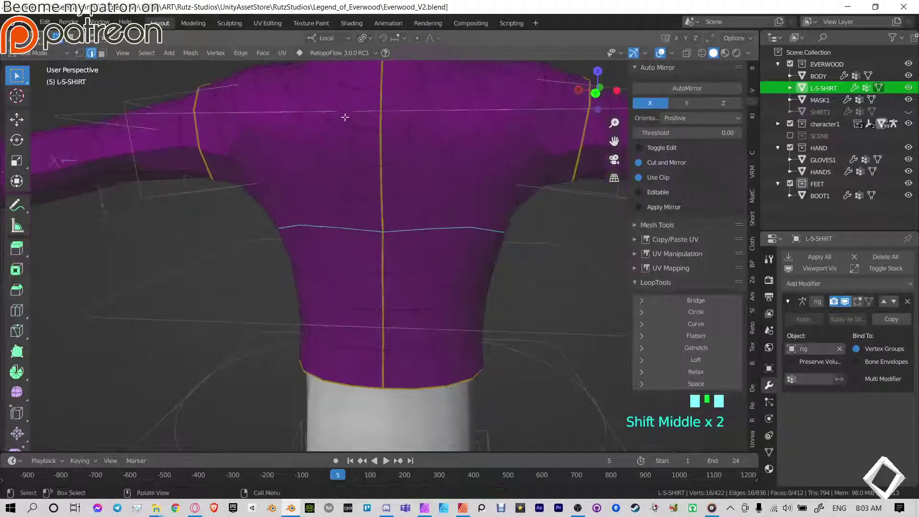
{"action": "left_click", "coordinate": [347, 117]}
{"action": "left_click", "coordinate": [366, 263], "text": "ctrl"}
{"action": "left_click", "coordinate": [406, 254], "text": "shift"}
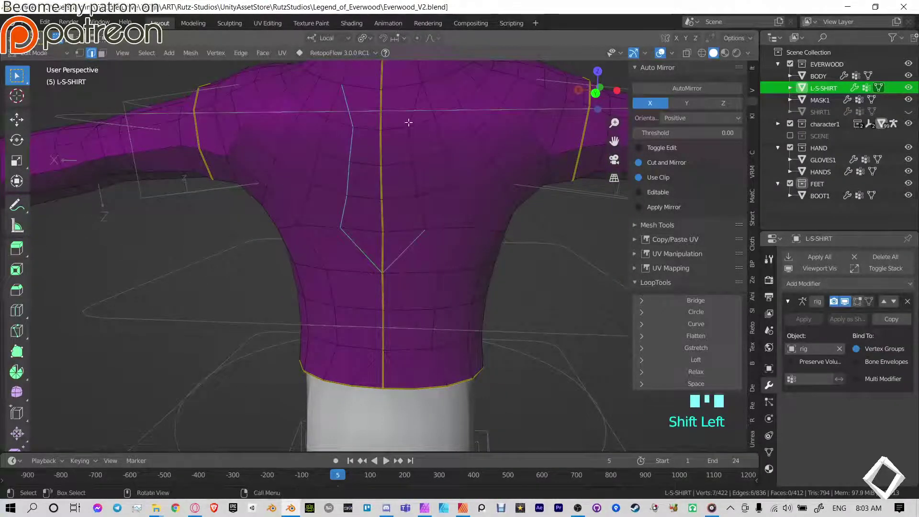
{"action": "left_click", "coordinate": [413, 113], "text": "ctrl"}
{"action": "left_click", "coordinate": [684, 373]}
{"action": "left_click", "coordinate": [683, 373]}
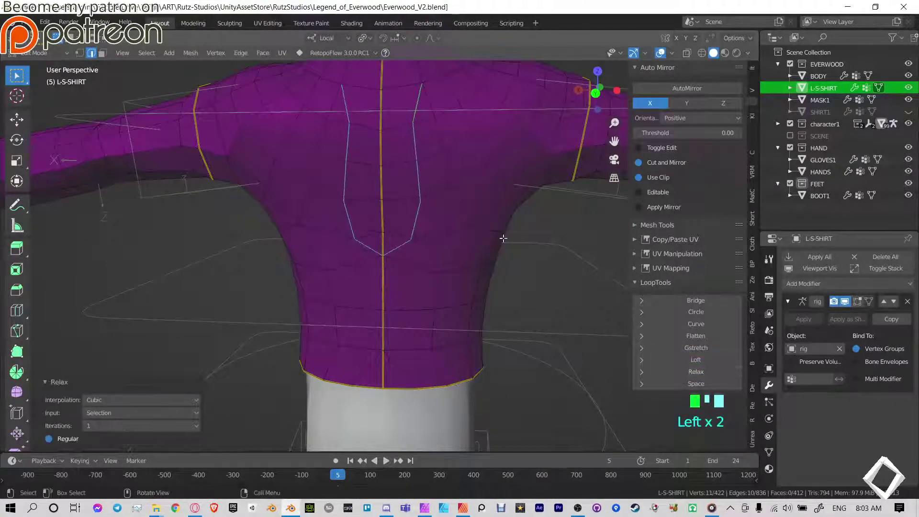
- Relax the horizontal waist loop on the back and the torso loop just above it
{"action": "middle_click_drag", "start_coordinate": [365, 273], "coordinate": [323, 205], "text": "shift"}
{"action": "left_click", "coordinate": [321, 208]}
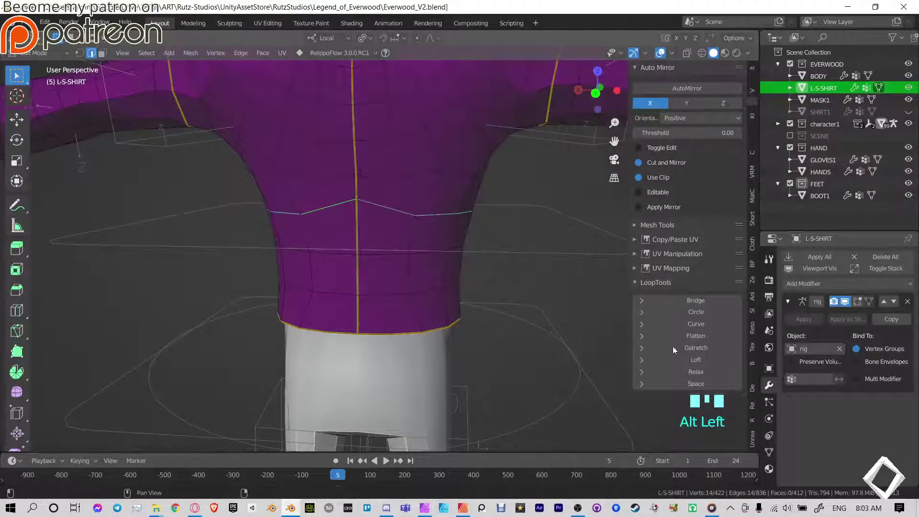
{"action": "left_click", "coordinate": [689, 372]}
{"action": "left_click", "coordinate": [689, 371]}
{"action": "left_click", "coordinate": [298, 172], "text": "alt"}
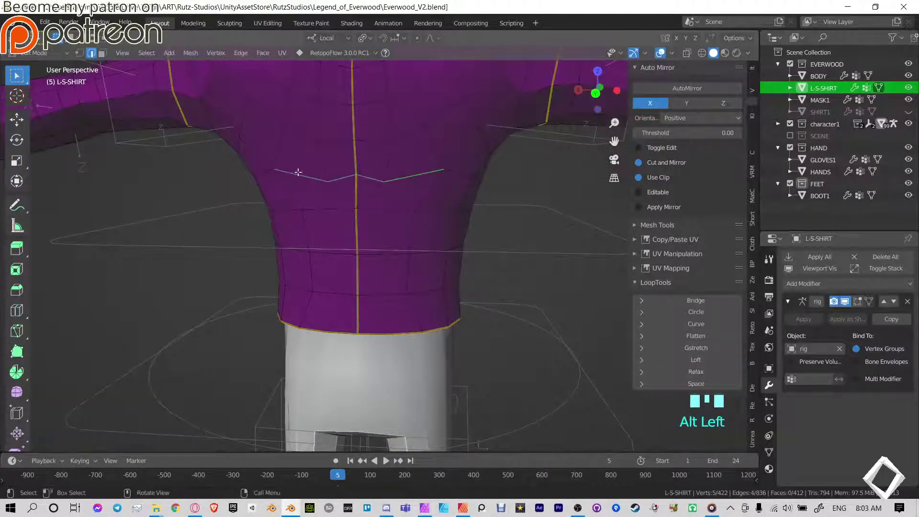
{"action": "middle_click_drag", "start_coordinate": [530, 198], "coordinate": [392, 194]}
{"action": "left_click", "coordinate": [693, 372]}
{"action": "scroll", "coordinate": [503, 257], "scroll_direction": "down", "scroll_amount": 4}
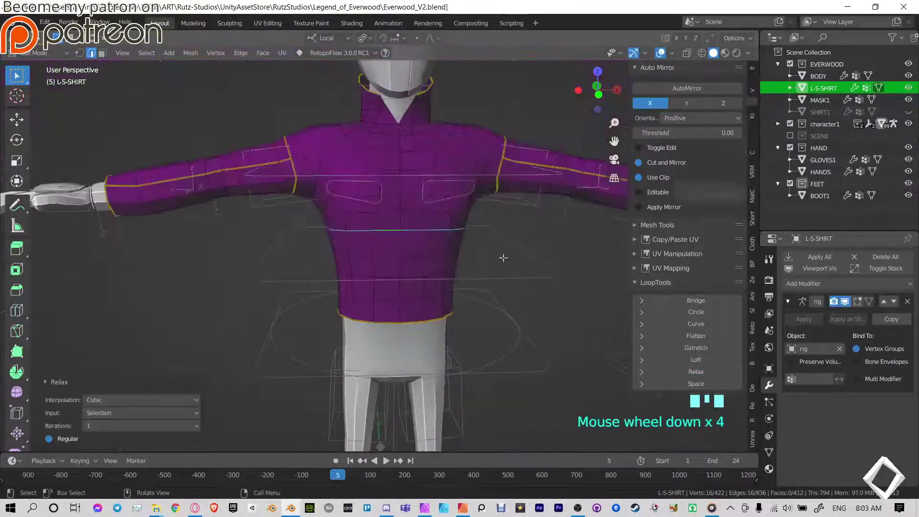
- Vertex-slide the two vertices flanking the back's centre seam towards the seam by a factor of about 0.34
{"action": "middle_click_drag", "start_coordinate": [503, 257], "coordinate": [341, 244]}
{"action": "scroll", "coordinate": [345, 199], "scroll_direction": "up", "scroll_amount": 3}
{"action": "left_click", "coordinate": [345, 198]}
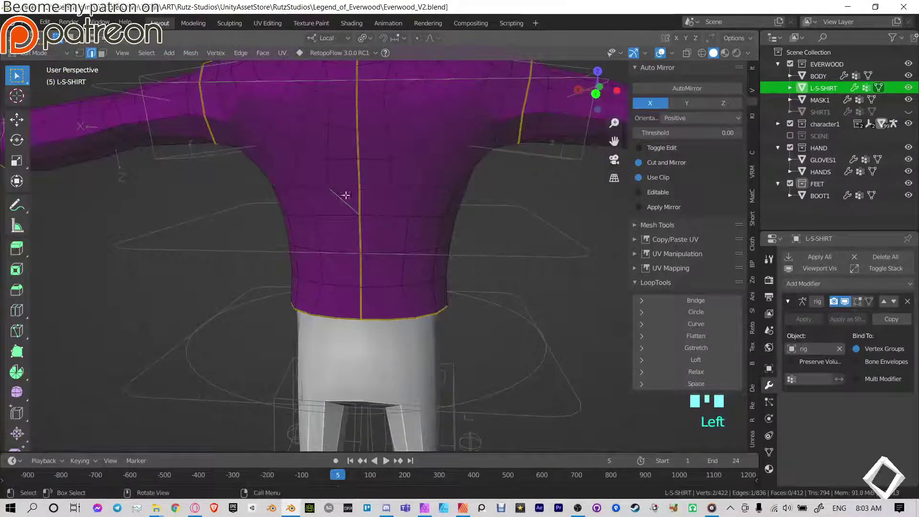
{"action": "middle_click_drag", "start_coordinate": [344, 198], "coordinate": [327, 189], "text": "shift"}
{"action": "scroll", "coordinate": [323, 223], "scroll_direction": "up", "scroll_amount": 4}
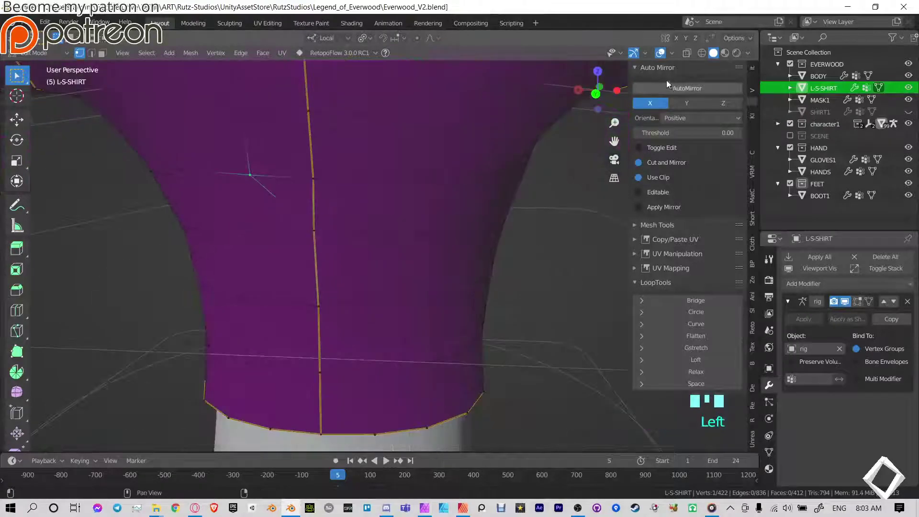
{"action": "key", "text": "g"}
{"action": "key", "text": "g"}
{"action": "left_click", "coordinate": [374, 223]}
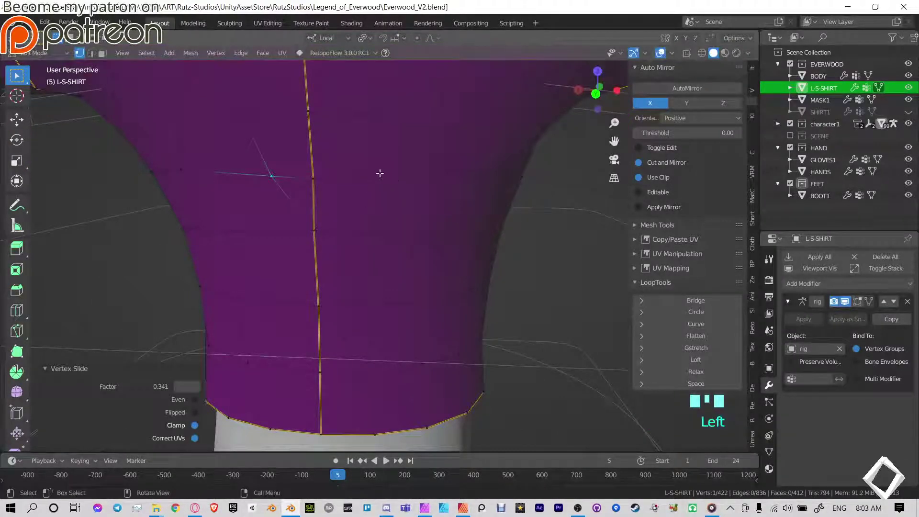
{"action": "left_click", "coordinate": [381, 174]}
{"action": "key", "text": "g"}
{"action": "key", "text": "g"}
{"action": "left_click", "coordinate": [400, 195]}
- Vertex-slide the next pair of back vertices above, the first by about 0.19, and leave Edit Mode
{"action": "middle_click_drag", "start_coordinate": [400, 194], "coordinate": [419, 260], "text": "shift"}
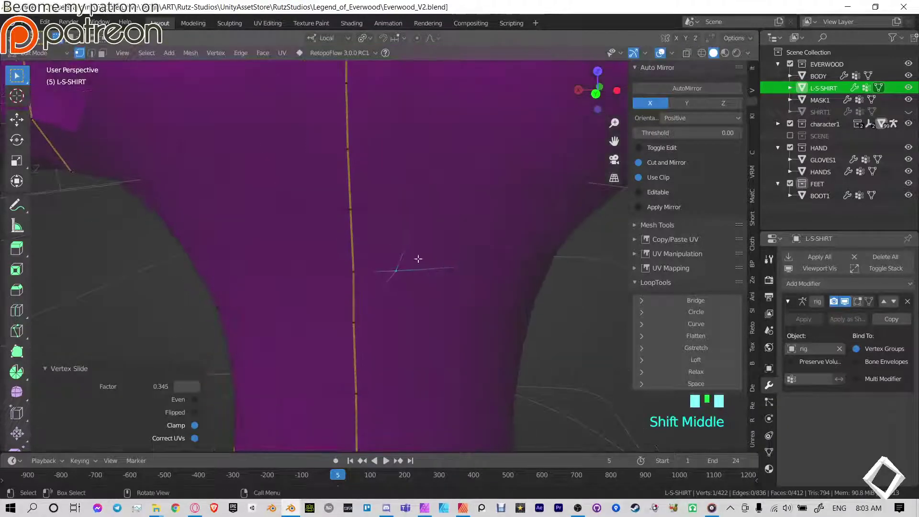
{"action": "left_click_drag", "start_coordinate": [300, 225], "coordinate": [299, 224]}
{"action": "key", "text": "g"}
{"action": "key", "text": "g"}
{"action": "left_click", "coordinate": [312, 225]}
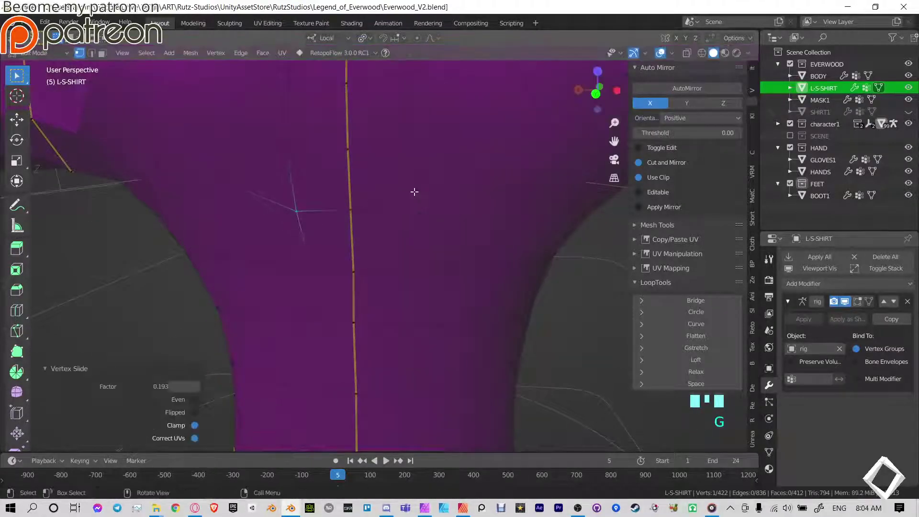
{"action": "left_click_drag", "start_coordinate": [414, 191], "coordinate": [471, 249]}
{"action": "key", "text": "g"}
{"action": "key", "text": "g"}
{"action": "left_click", "coordinate": [464, 249]}
{"action": "scroll", "coordinate": [455, 242], "scroll_direction": "down", "scroll_amount": 2}
{"action": "key", "text": "Tab"}
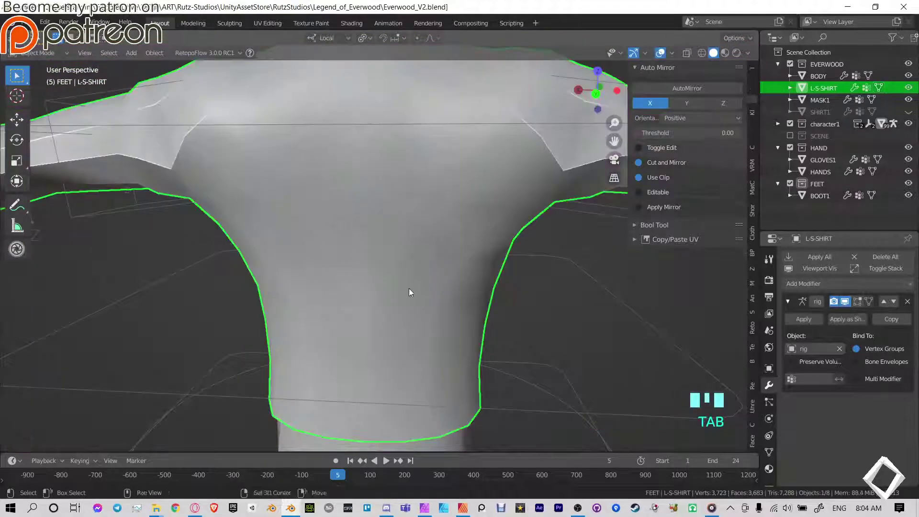
- Return to Edit Mode and dissolve the diagonal edge between the back's centre seam and the hem
{"action": "key", "text": "Tab"}
{"action": "mouse_move", "coordinate": [410, 228]}
{"action": "middle_mouse_down"}
{"action": "mouse_move", "coordinate": [446, 206]}
{"action": "mouse_move", "coordinate": [406, 218]}
{"action": "middle_mouse_up"}
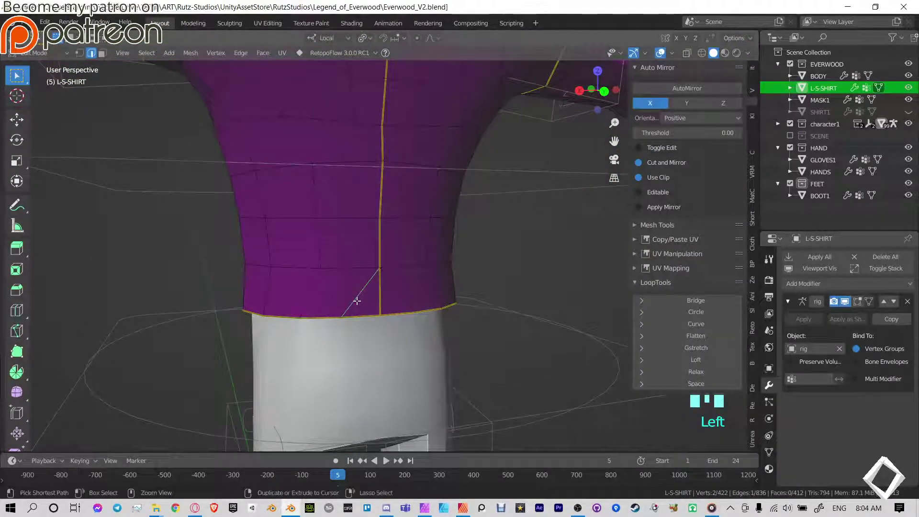
{"action": "key", "text": "ctrl+x"}
- Vertex-slide the hem vertex beside the back's centre seam along the hem towards the seam by about 0.25
{"action": "key", "text": "1"}
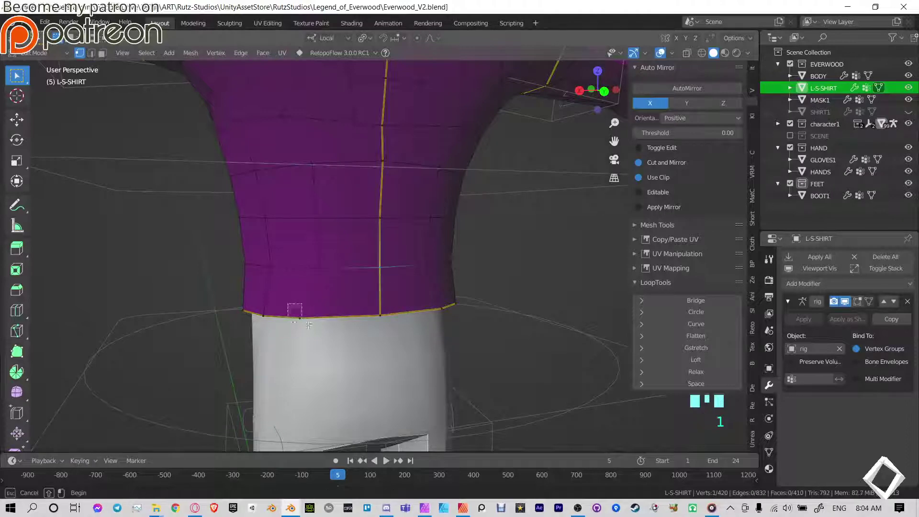
{"action": "key", "text": "g"}
{"action": "key", "text": "g"}
{"action": "left_click", "coordinate": [345, 325]}
{"action": "scroll", "coordinate": [354, 188], "scroll_direction": "down", "scroll_amount": 2}
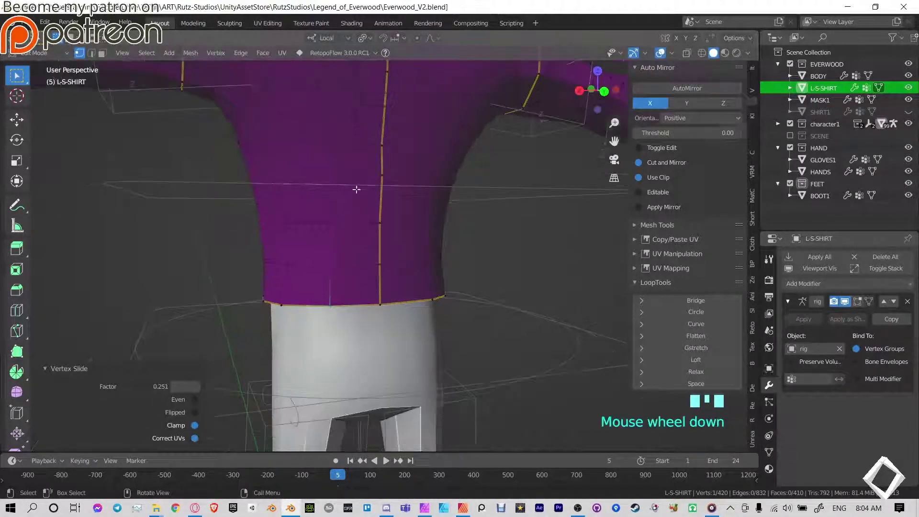
- Reposition the shirt vertex near the hem at the lower back to refine the hem's shape
{"action": "middle_click_drag", "start_coordinate": [355, 188], "coordinate": [365, 206], "text": "shift"}
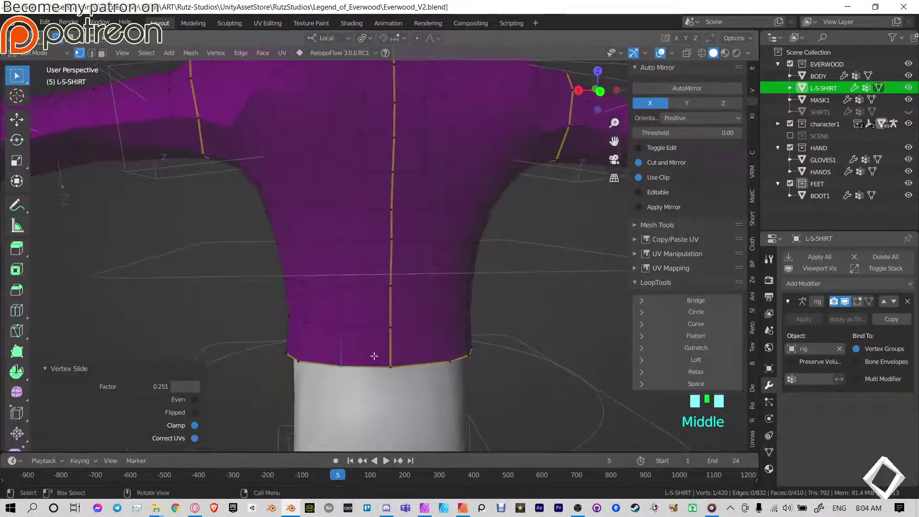
{"action": "middle_click_drag", "start_coordinate": [374, 350], "coordinate": [390, 216]}
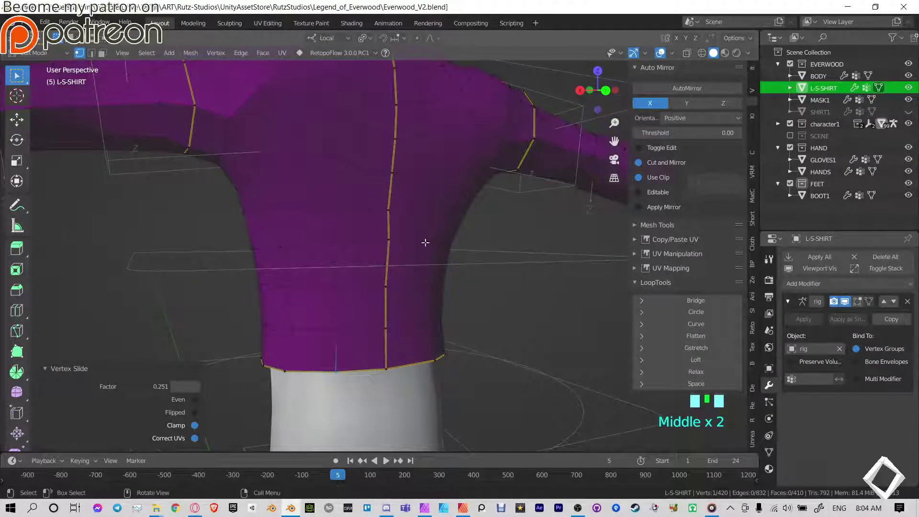
{"action": "middle_click_drag", "start_coordinate": [353, 192], "coordinate": [359, 319], "text": "shift"}
{"action": "left_click", "coordinate": [347, 363]}
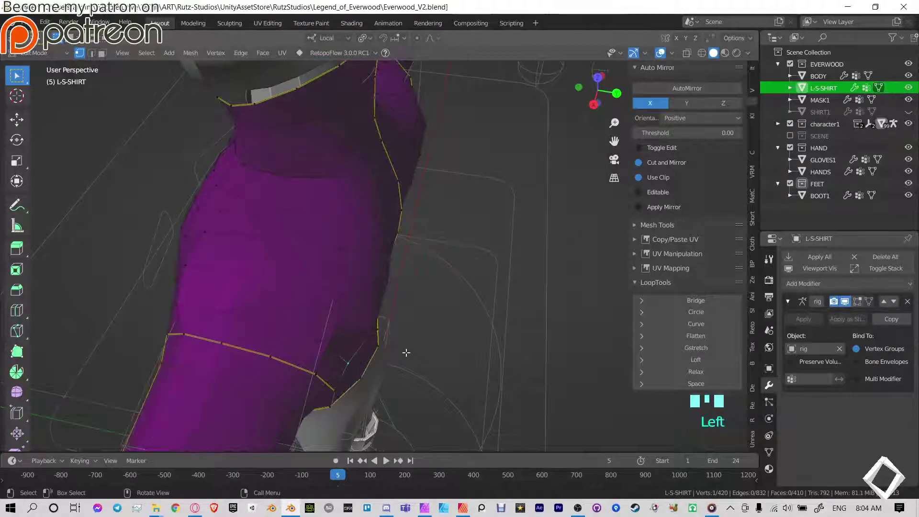
{"action": "key", "text": "g"}
{"action": "left_click", "coordinate": [415, 356]}
- Vertex-slide the same vertex near the hem along its edge and leave Edit Mode
{"action": "middle_click_drag", "start_coordinate": [417, 355], "coordinate": [445, 271]}
{"action": "key", "text": "g"}
{"action": "key", "text": "g"}
{"action": "left_click", "coordinate": [311, 216]}
{"action": "key", "text": "Tab"}
- Return to Edit Mode, select the open edge loop at the sleeve's wrist, and scale it by about 1.655 to flare the cuff
{"action": "scroll", "coordinate": [321, 240], "scroll_direction": "down", "scroll_amount": 6}
{"action": "key", "text": "Tab"}
{"action": "scroll", "coordinate": [437, 267], "scroll_direction": "up", "scroll_amount": 5}
{"action": "middle_click_drag", "start_coordinate": [505, 275], "coordinate": [386, 266], "text": "shift"}
{"action": "left_click", "coordinate": [438, 252], "text": "alt"}
{"action": "middle_click_drag", "start_coordinate": [504, 251], "coordinate": [491, 252]}
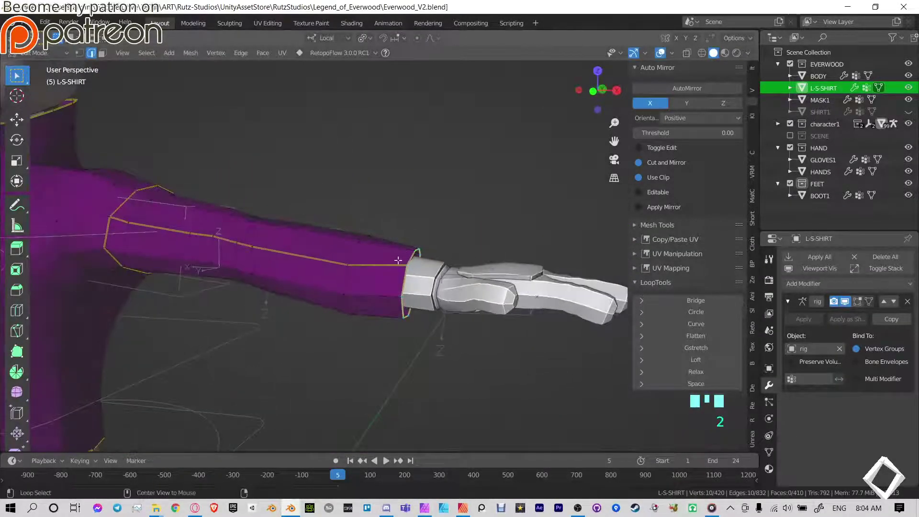
{"action": "left_click", "coordinate": [398, 260], "text": "alt"}
{"action": "left_click", "coordinate": [398, 260], "text": "alt"}
{"action": "key", "text": "s"}
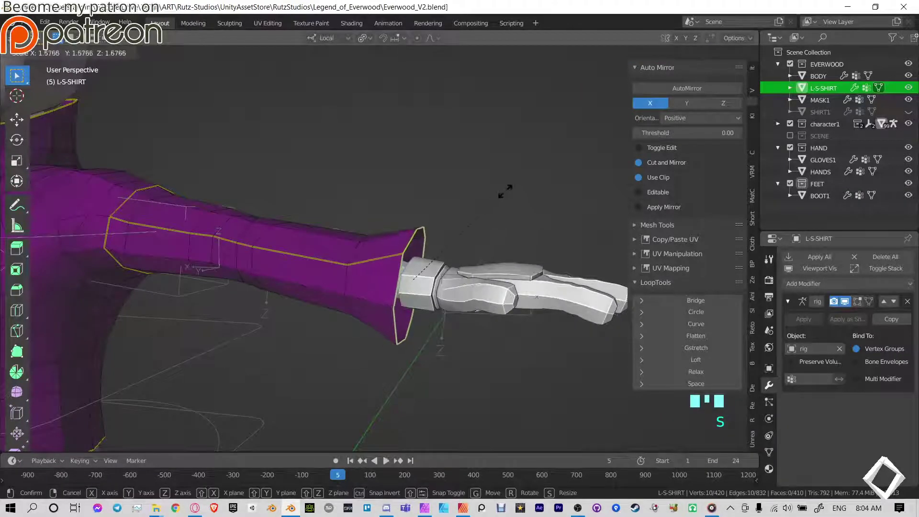
{"action": "left_click", "coordinate": [452, 210]}
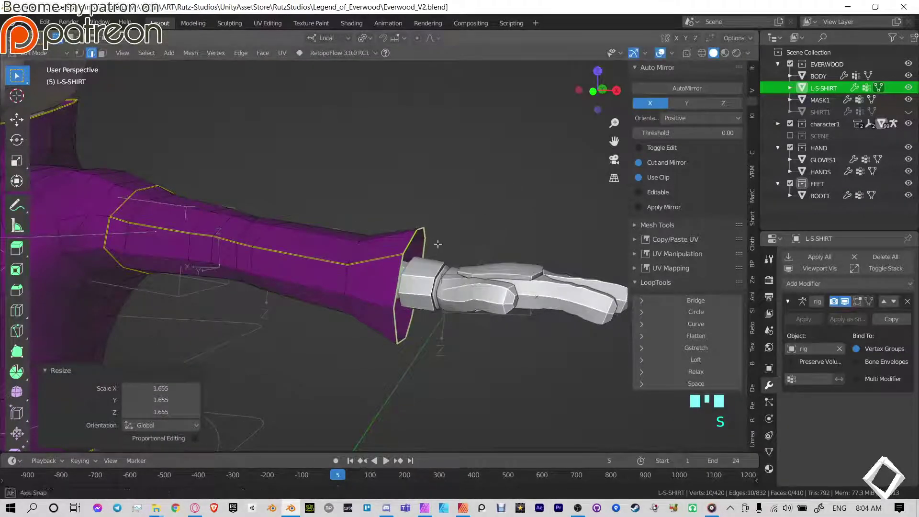
- Add one centred loop cut around the sleeve near the elbow and scale the new loop by about 1.124
{"action": "middle_click_drag", "start_coordinate": [437, 244], "coordinate": [480, 216]}
{"action": "middle_click_drag", "start_coordinate": [316, 238], "coordinate": [427, 262], "text": "shift"}
{"action": "middle_click_drag", "start_coordinate": [374, 259], "coordinate": [359, 256]}
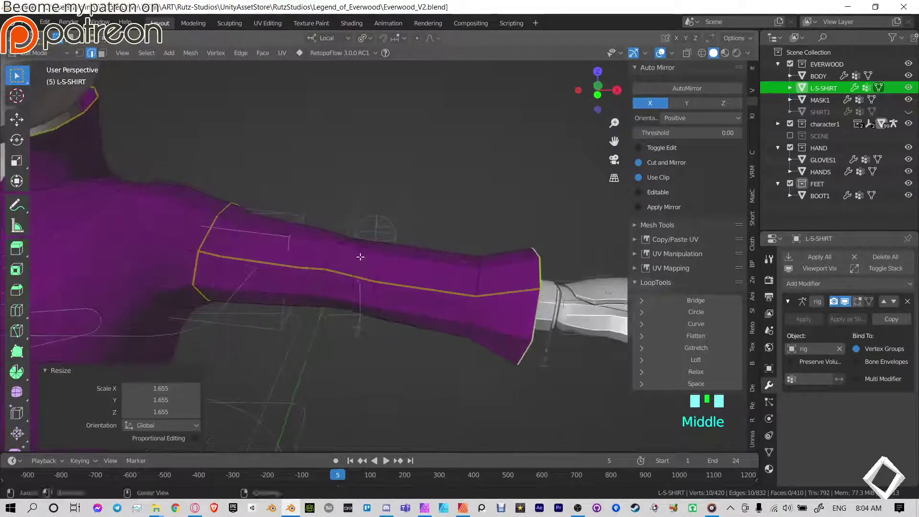
{"action": "left_click", "coordinate": [359, 257], "text": "alt"}
{"action": "scroll", "coordinate": [350, 302], "scroll_direction": "up", "scroll_amount": 3}
{"action": "middle_click_drag", "start_coordinate": [454, 228], "coordinate": [356, 203]}
{"action": "key", "text": "ctrl+r"}
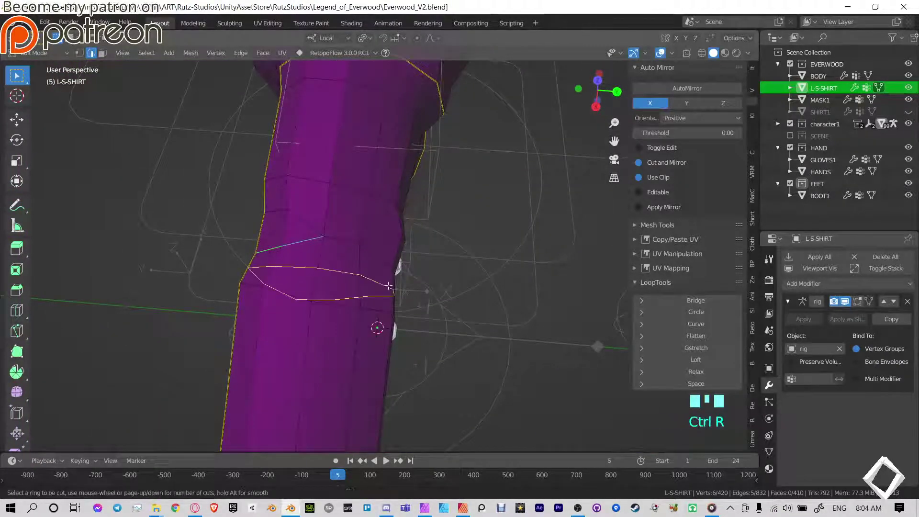
{"action": "left_click", "coordinate": [390, 269]}
{"action": "key", "text": "s"}
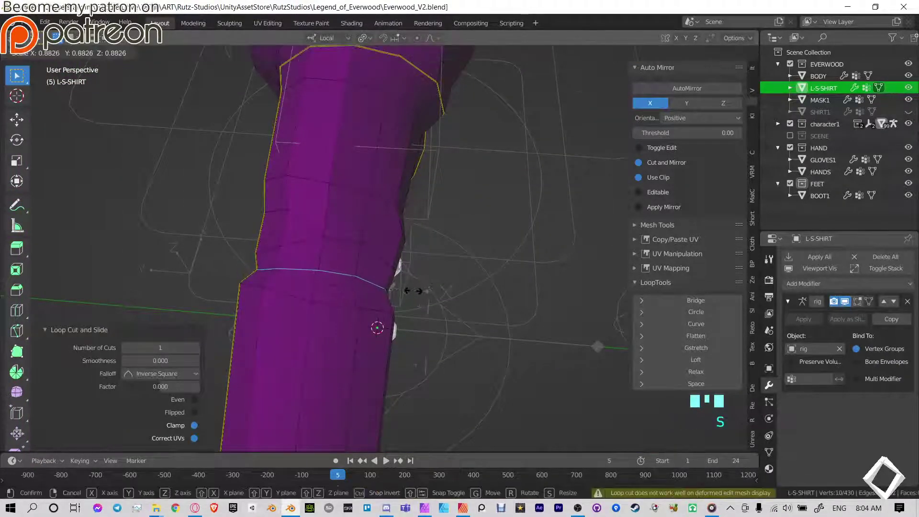
{"action": "left_click", "coordinate": [430, 288]}
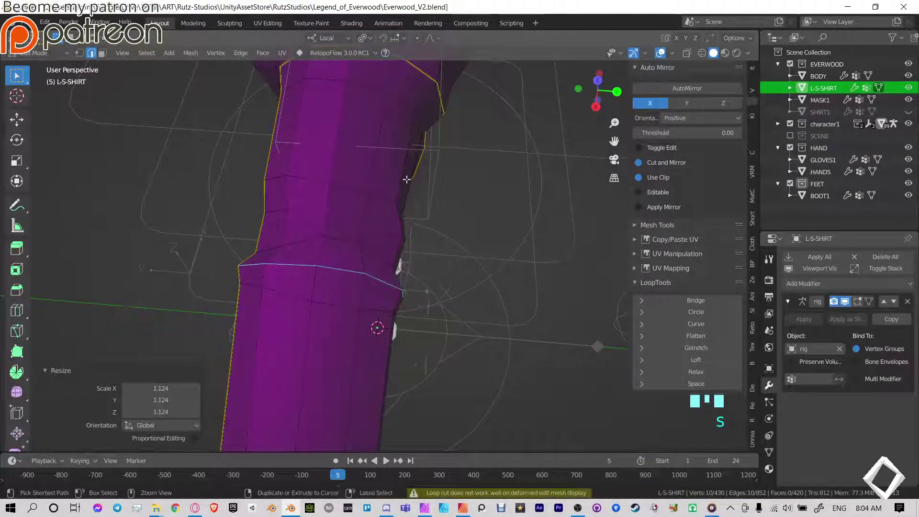
- Add a loop cut around the upper sleeve at a factor of about -0.70, scale it up slightly, and switch to Sculpt Mode
{"action": "key", "text": "ctrl+r"}
{"action": "left_click", "coordinate": [404, 197]}
{"action": "left_click", "coordinate": [405, 205]}
{"action": "key", "text": "s"}
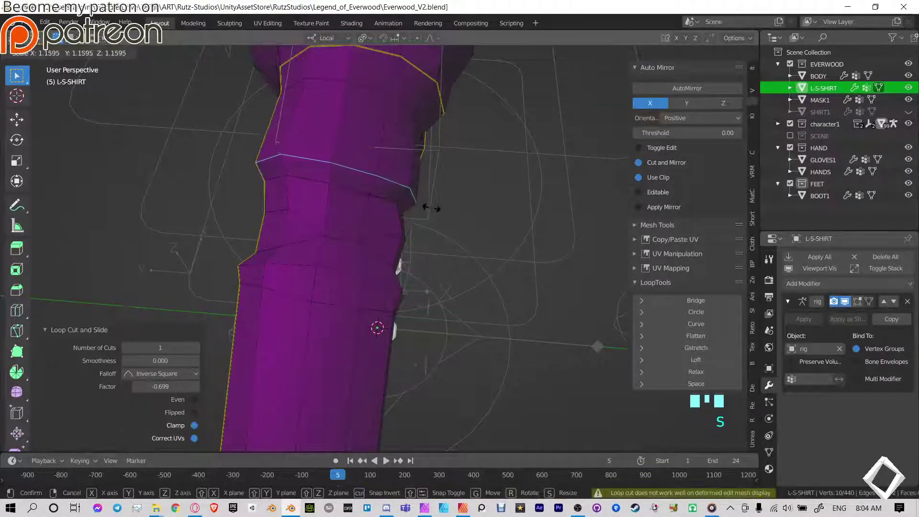
{"action": "left_click", "coordinate": [420, 207]}
{"action": "key", "text": "ctrl+Tab"}
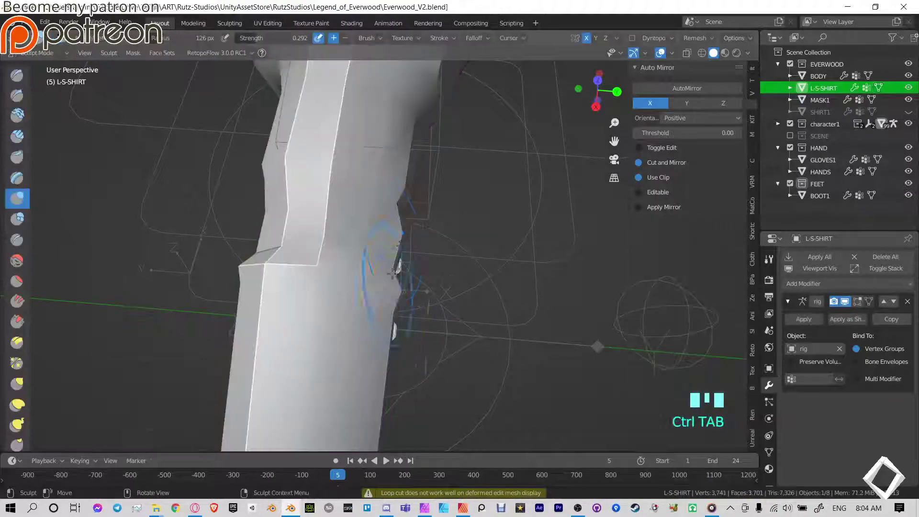
- Switch to the Grab brush and reshape both side contours of the L-S-SHIRT sleeve around the elbow
{"action": "left_click", "coordinate": [424, 243]}
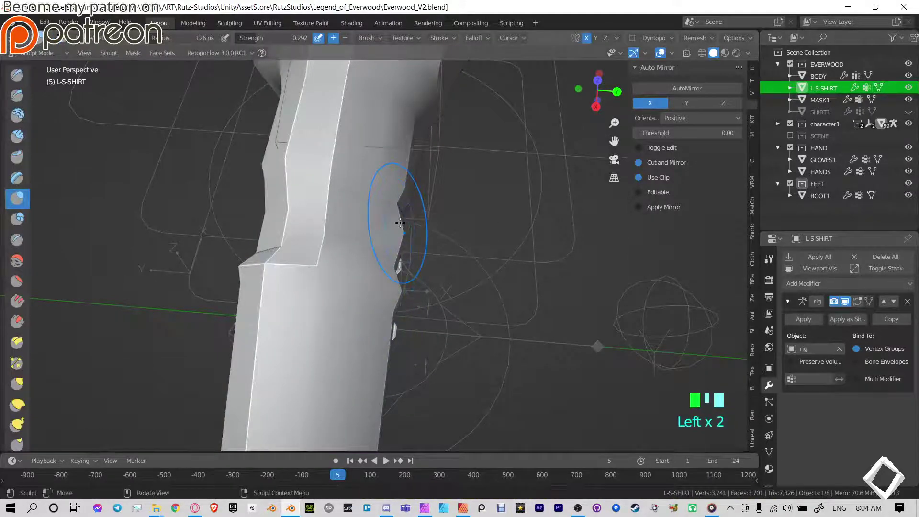
{"action": "key", "text": "g"}
{"action": "left_click_drag", "start_coordinate": [401, 223], "coordinate": [418, 234]}
{"action": "left_click_drag", "start_coordinate": [263, 207], "coordinate": [254, 214]}
{"action": "left_click_drag", "start_coordinate": [259, 218], "coordinate": [275, 226]}
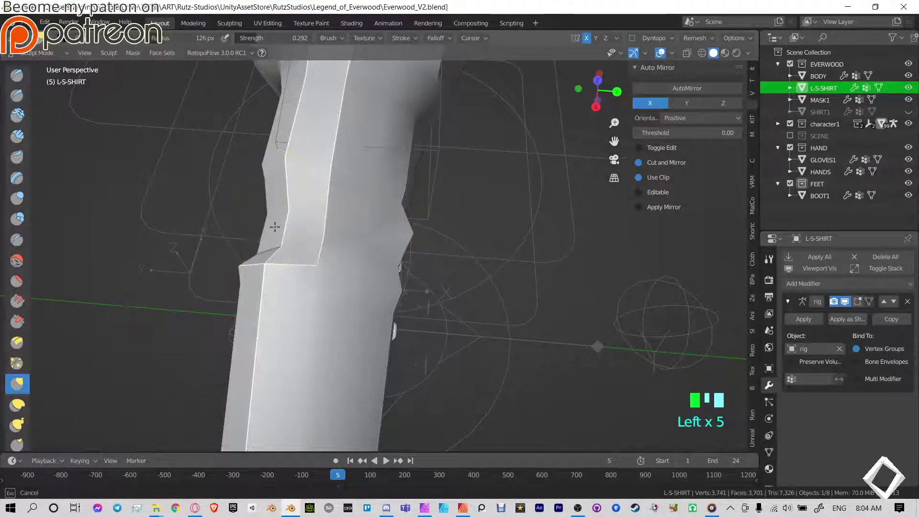
- Grab and shift the sleeve surface on either side of the elbow crease to refine its silhouette
{"action": "middle_click_drag", "start_coordinate": [284, 221], "coordinate": [394, 163]}
{"action": "left_click_drag", "start_coordinate": [390, 187], "coordinate": [395, 176]}
{"action": "left_click_drag", "start_coordinate": [394, 189], "coordinate": [394, 176]}
{"action": "left_click_drag", "start_coordinate": [368, 188], "coordinate": [361, 160]}
{"action": "middle_click_drag", "start_coordinate": [391, 258], "coordinate": [393, 230]}
{"action": "left_click_drag", "start_coordinate": [345, 268], "coordinate": [348, 279]}
{"action": "left_click_drag", "start_coordinate": [386, 243], "coordinate": [386, 238]}
{"action": "left_click_drag", "start_coordinate": [340, 271], "coordinate": [342, 280]}
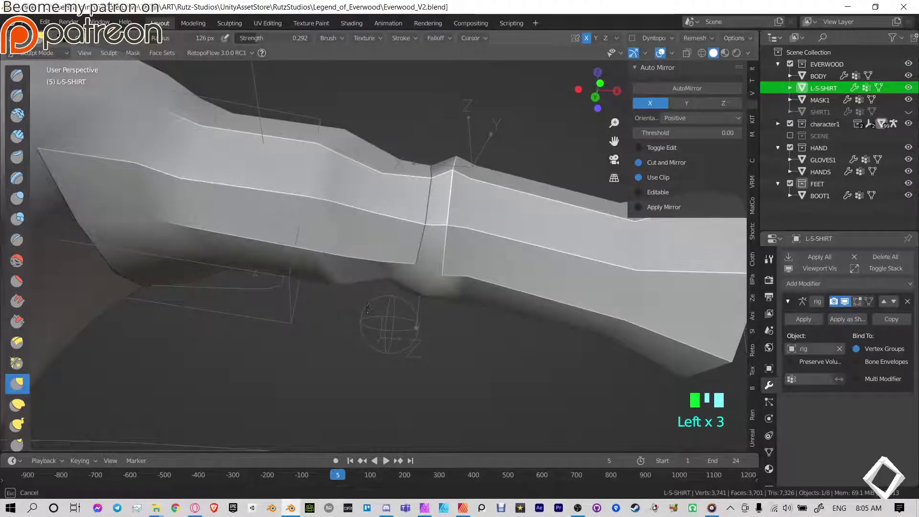
- Pull the underside and back of the sleeve into shape near the elbow with the Grab brush
{"action": "mouse_move", "coordinate": [475, 195]}
{"action": "middle_mouse_down"}
{"action": "mouse_move", "coordinate": [468, 211]}
{"action": "mouse_move", "coordinate": [301, 281]}
{"action": "mouse_move", "coordinate": [306, 270]}
{"action": "middle_mouse_up"}
{"action": "mouse_move", "coordinate": [360, 267]}
{"action": "left_mouse_down"}
{"action": "mouse_move", "coordinate": [368, 282]}
{"action": "mouse_move", "coordinate": [378, 262]}
{"action": "left_mouse_up"}
{"action": "middle_click_drag", "start_coordinate": [389, 253], "coordinate": [396, 276]}
{"action": "left_click_drag", "start_coordinate": [387, 272], "coordinate": [401, 283]}
{"action": "mouse_move", "coordinate": [415, 252]}
{"action": "left_mouse_down"}
{"action": "mouse_move", "coordinate": [423, 242]}
{"action": "mouse_move", "coordinate": [424, 253]}
{"action": "left_mouse_up"}
{"action": "middle_click_drag", "start_coordinate": [428, 271], "coordinate": [415, 233]}
{"action": "mouse_move", "coordinate": [408, 251]}
{"action": "left_mouse_down"}
{"action": "mouse_move", "coordinate": [422, 245]}
{"action": "mouse_move", "coordinate": [452, 275]}
{"action": "left_mouse_up"}
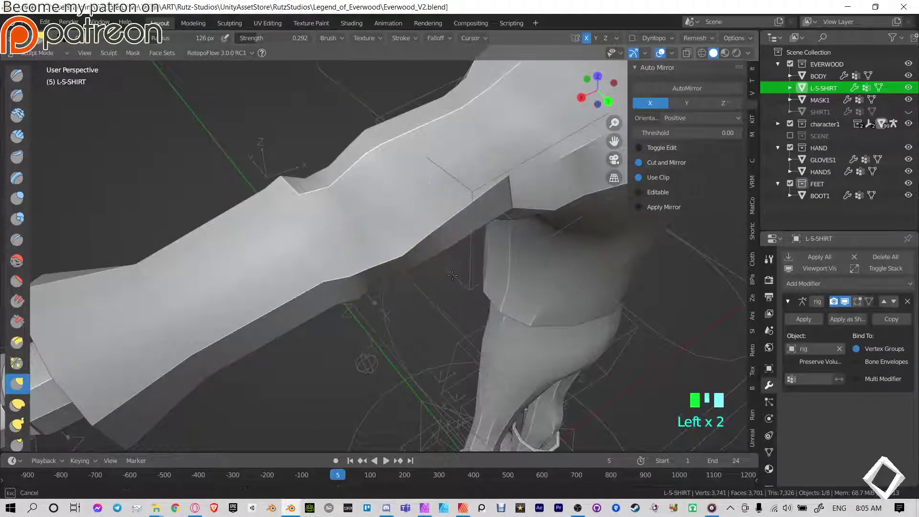
{"action": "left_click_drag", "start_coordinate": [392, 269], "coordinate": [391, 254], "text": "shift"}
- Adjust the sleeve's underside between the armpit and the elbow with the Grab brush
{"action": "middle_click_drag", "start_coordinate": [443, 291], "coordinate": [438, 252]}
{"action": "middle_click_drag", "start_coordinate": [371, 292], "coordinate": [393, 243]}
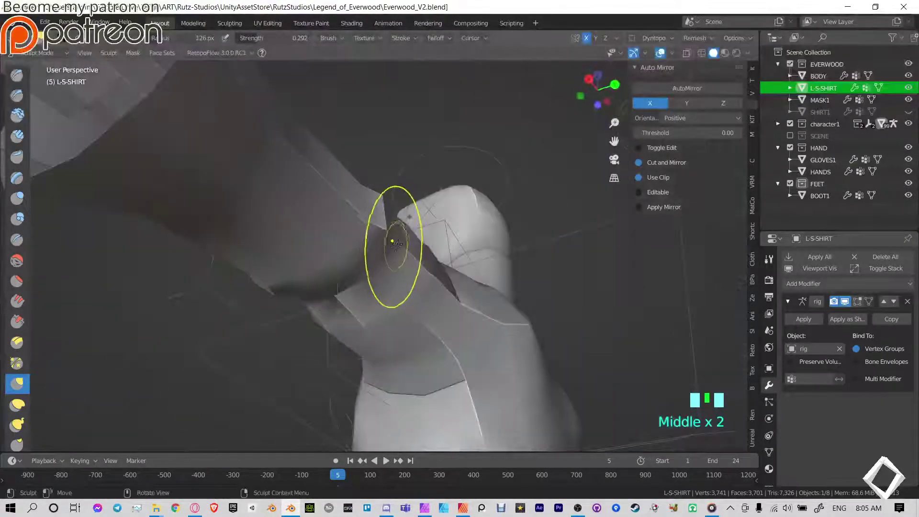
{"action": "left_click_drag", "start_coordinate": [394, 243], "coordinate": [422, 246]}
{"action": "mouse_move", "coordinate": [417, 246]}
{"action": "middle_mouse_down"}
{"action": "mouse_move", "coordinate": [354, 221]}
{"action": "mouse_move", "coordinate": [438, 281]}
{"action": "middle_mouse_up"}
{"action": "left_click_drag", "start_coordinate": [383, 265], "coordinate": [398, 271]}
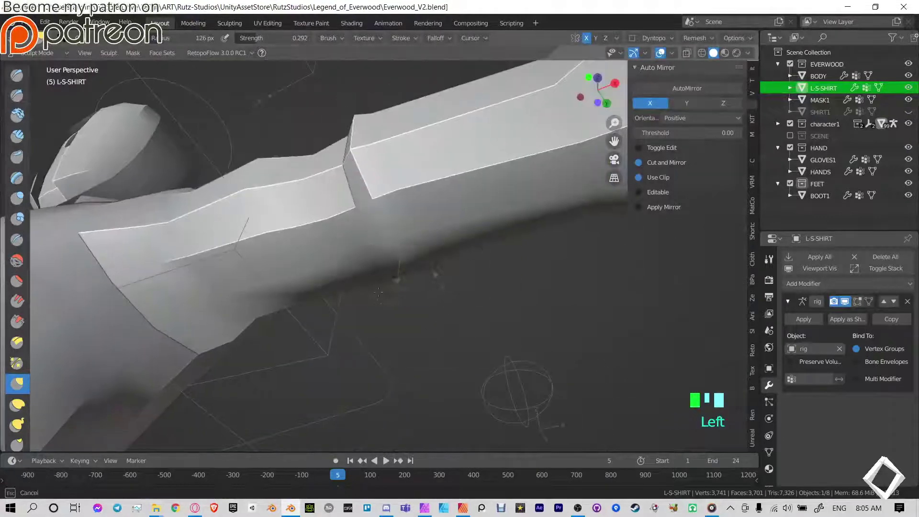
{"action": "mouse_move", "coordinate": [399, 271]}
{"action": "middle_mouse_down"}
{"action": "mouse_move", "coordinate": [423, 224]}
{"action": "mouse_move", "coordinate": [435, 266]}
{"action": "middle_mouse_up"}
- Return from Sculpt Mode to Object Mode and deselect the shirt
{"action": "scroll", "coordinate": [435, 266], "scroll_direction": "down", "scroll_amount": 1}
{"action": "key", "text": "ctrl+Tab"}
{"action": "left_click", "coordinate": [347, 252]}
{"action": "scroll", "coordinate": [342, 225], "scroll_direction": "down", "scroll_amount": 6}
{"action": "left_click", "coordinate": [390, 209]}
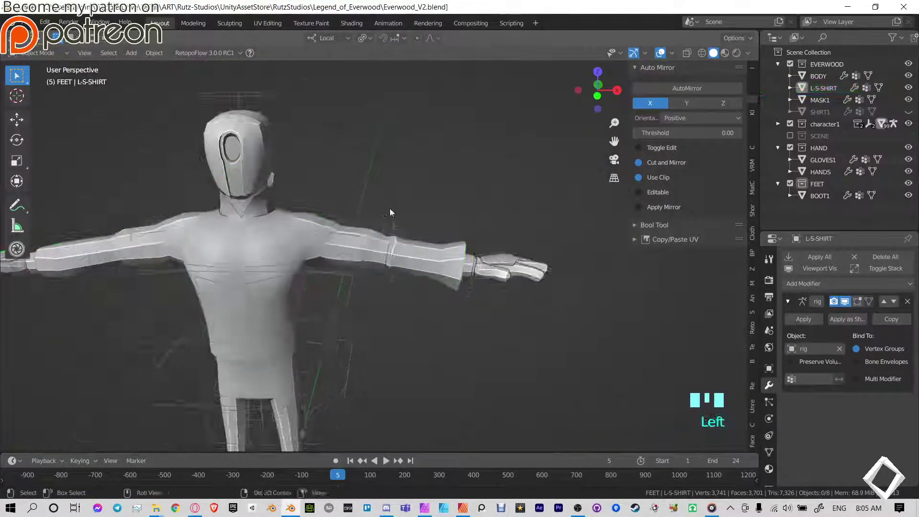
- Enter Edit Mode on the L-S-SHIRT mesh and add a centred loop cut around the base of the collar
{"action": "mouse_move", "coordinate": [390, 208]}
{"action": "middle_mouse_down"}
{"action": "mouse_move", "coordinate": [485, 170]}
{"action": "mouse_move", "coordinate": [397, 241]}
{"action": "middle_mouse_up"}
{"action": "middle_click_drag", "start_coordinate": [397, 242], "coordinate": [404, 247], "text": "shift"}
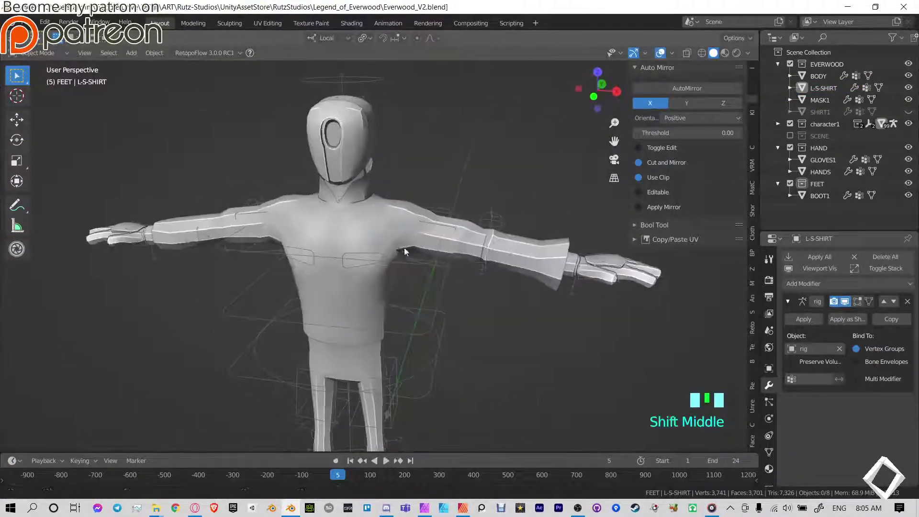
{"action": "scroll", "coordinate": [446, 221], "scroll_direction": "up", "scroll_amount": 3}
{"action": "middle_click_drag", "start_coordinate": [445, 222], "coordinate": [446, 263], "text": "shift"}
{"action": "left_click", "coordinate": [448, 278]}
{"action": "key", "text": "Tab"}
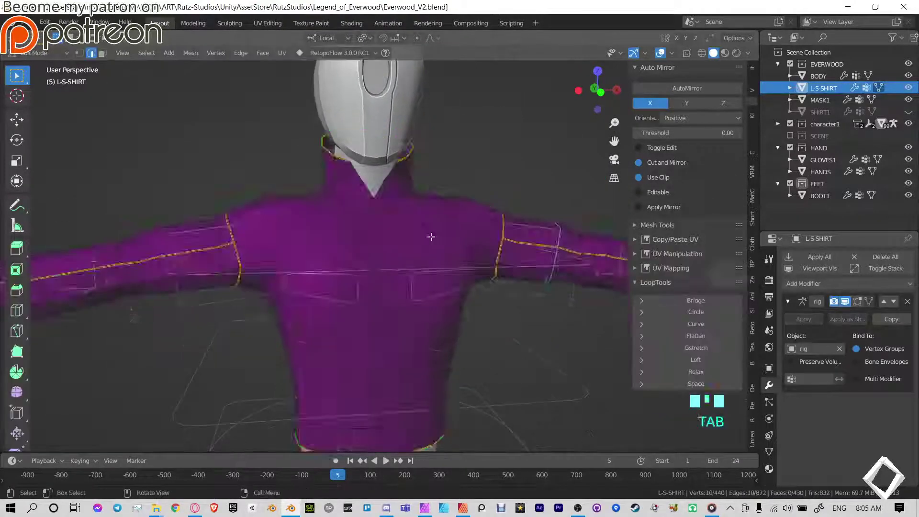
{"action": "scroll", "coordinate": [390, 267], "scroll_direction": "up", "scroll_amount": 3}
{"action": "scroll", "coordinate": [391, 267], "scroll_direction": "up", "scroll_amount": 1}
{"action": "middle_click_drag", "start_coordinate": [496, 185], "coordinate": [517, 213], "text": "shift"}
{"action": "key", "text": "ctrl+r"}
{"action": "left_click", "coordinate": [437, 220]}
{"action": "right_click", "coordinate": [437, 221]}
- Select the edge path along one side of the collar base and move it about 0.0138 m on Z and 0.0117 m on X
{"action": "left_click", "coordinate": [468, 253], "text": "ctrl"}
{"action": "key", "text": "g"}
{"action": "key", "text": "z"}
{"action": "left_click", "coordinate": [518, 201]}
{"action": "key", "text": "g"}
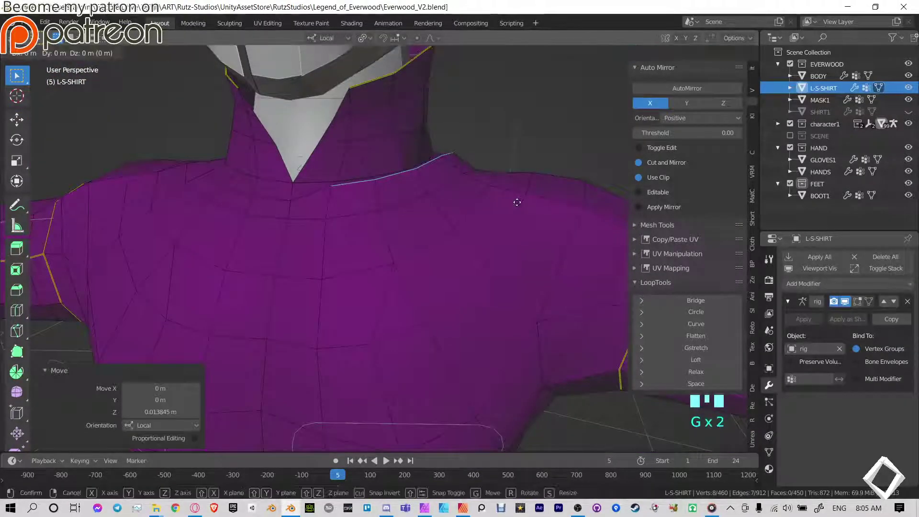
{"action": "key", "text": "x"}
{"action": "left_click", "coordinate": [531, 204]}
- Add a single centred loop cut around the neckline just below the raised collar-base edges
{"action": "key", "text": "ctrl+r"}
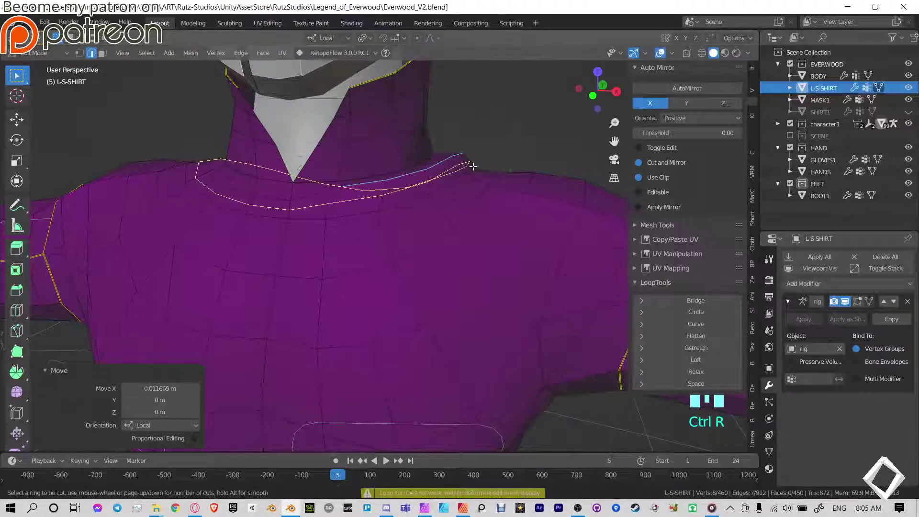
{"action": "left_click", "coordinate": [473, 166]}
{"action": "right_click", "coordinate": [473, 167]}
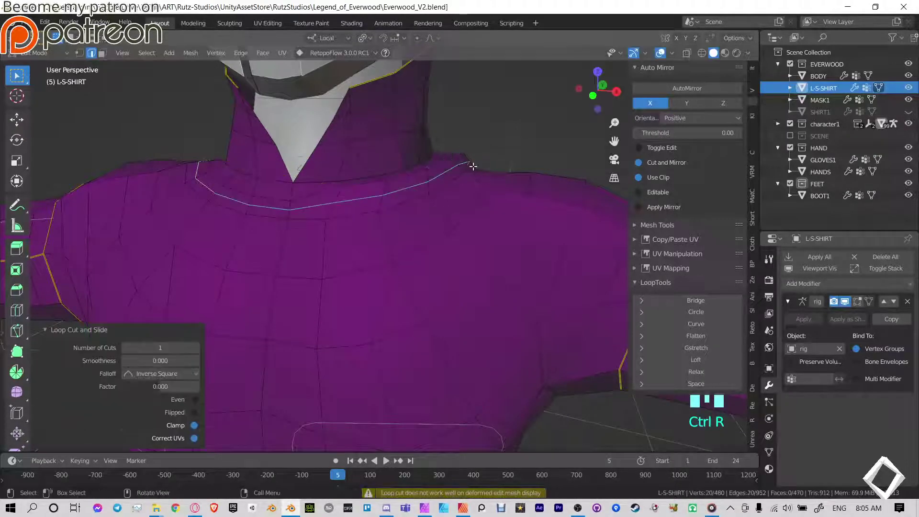
- Select an edge path on the raised neckline ridge beside the collar and reposition it
{"action": "left_click", "coordinate": [309, 206]}
{"action": "middle_click_drag", "start_coordinate": [497, 175], "coordinate": [374, 171]}
{"action": "left_click", "coordinate": [461, 251], "text": "ctrl"}
{"action": "key", "text": "g"}
{"action": "left_click", "coordinate": [386, 235]}
- Move the ridge edges at the back and side of the collar using proportional editing with a size of 0.04
{"action": "left_click", "coordinate": [317, 172]}
{"action": "middle_click_drag", "start_coordinate": [317, 172], "coordinate": [343, 221]}
{"action": "middle_click_drag", "start_coordinate": [318, 230], "coordinate": [320, 236]}
{"action": "key", "text": "g"}
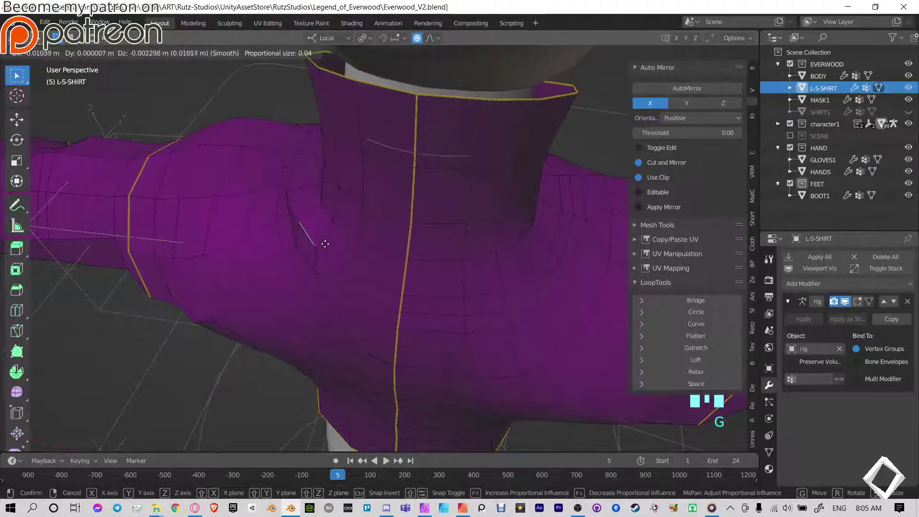
{"action": "left_click", "coordinate": [328, 249]}
{"action": "key", "text": "g"}
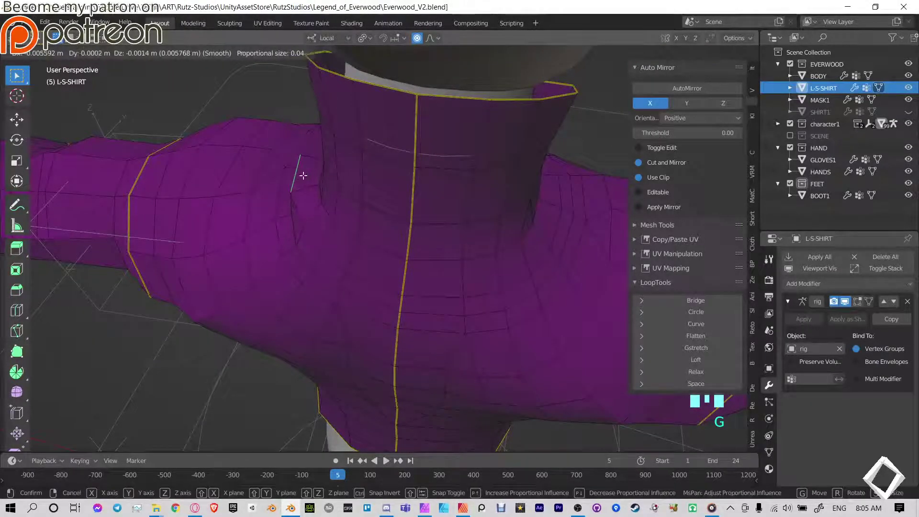
{"action": "left_click", "coordinate": [303, 175]}
- Select the ridge edges at the front side of the collar and rotate them with proportional editing
{"action": "middle_click_drag", "start_coordinate": [306, 167], "coordinate": [404, 176]}
{"action": "left_click", "coordinate": [464, 178]}
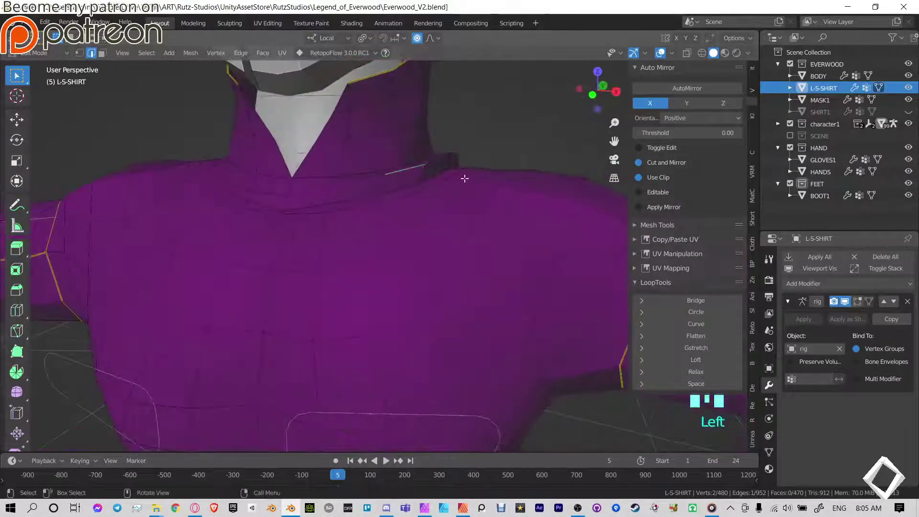
{"action": "left_click", "coordinate": [452, 164], "text": "ctrl"}
{"action": "middle_click_drag", "start_coordinate": [476, 171], "coordinate": [486, 165]}
{"action": "key", "text": "r"}
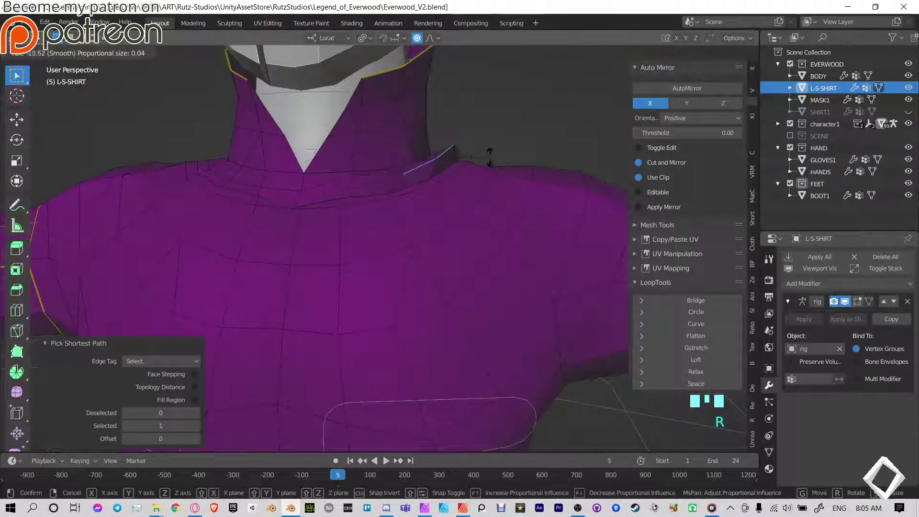
{"action": "left_click", "coordinate": [420, 169]}
- Select the edge loop below the collar ridge and edge-slide it by a factor of -0.410
{"action": "middle_click_drag", "start_coordinate": [420, 169], "coordinate": [386, 266]}
{"action": "key", "text": "Tab"}
{"action": "scroll", "coordinate": [410, 203], "scroll_direction": "down", "scroll_amount": 7}
{"action": "key", "text": "Tab"}
{"action": "scroll", "coordinate": [423, 247], "scroll_direction": "up", "scroll_amount": 4}
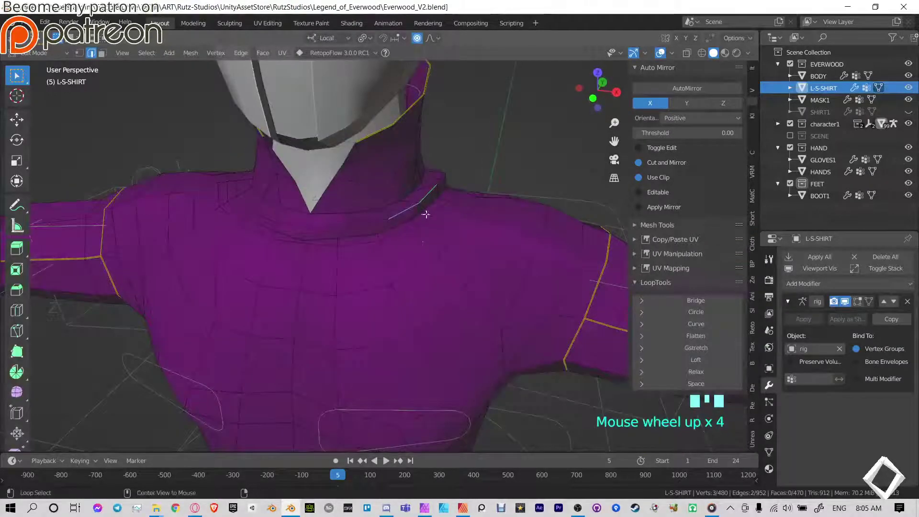
{"action": "left_click", "coordinate": [433, 215], "text": "alt"}
{"action": "key", "text": "g"}
{"action": "key", "text": "g"}
{"action": "left_click", "coordinate": [446, 220]}
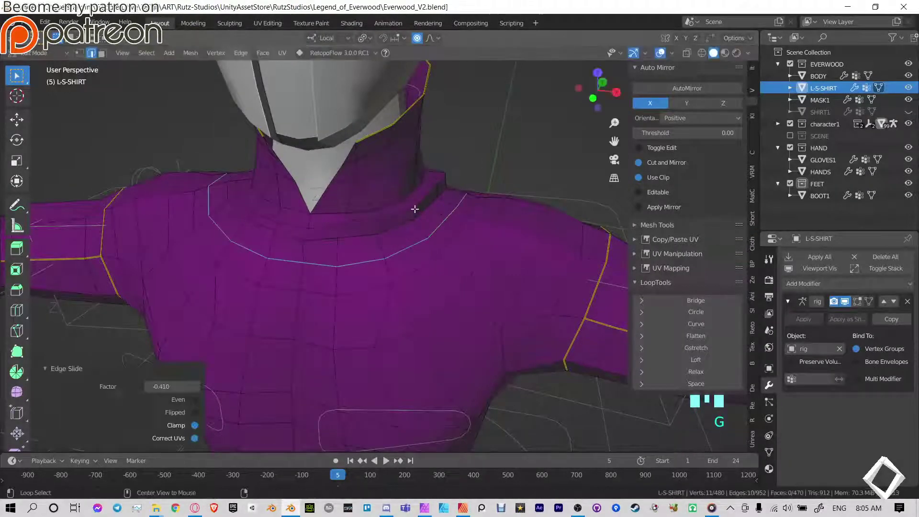
- Select the neckline edge loop nearest the collar ridge and edge-slide it by a factor of 0.340
{"action": "left_click", "coordinate": [422, 210], "text": "alt"}
{"action": "left_click", "coordinate": [426, 211], "text": "alt"}
{"action": "key", "text": "g"}
{"action": "key", "text": "g"}
{"action": "left_click", "coordinate": [429, 209]}
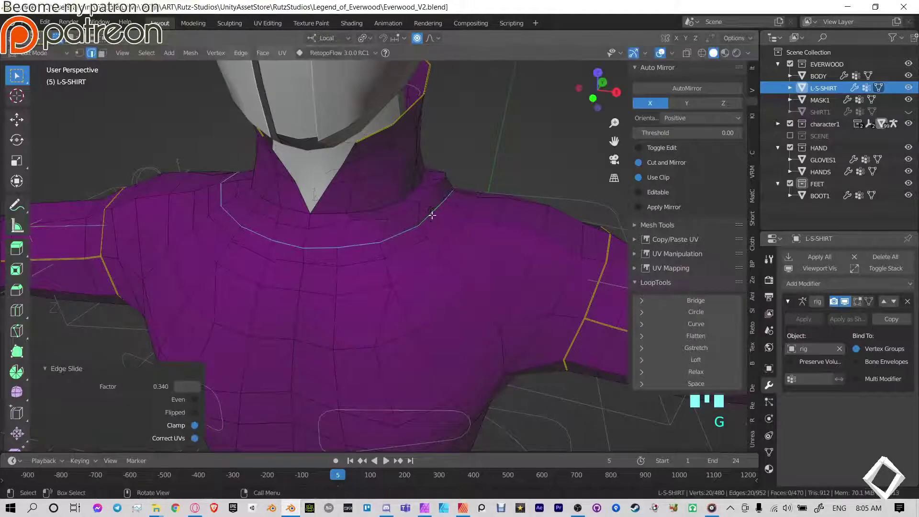
- Return to Object Mode, run AutoMirror on the shirt along X, and apply the resulting Mirror modifier
{"action": "key", "text": "Tab"}
{"action": "middle_click_drag", "start_coordinate": [447, 211], "coordinate": [559, 154]}
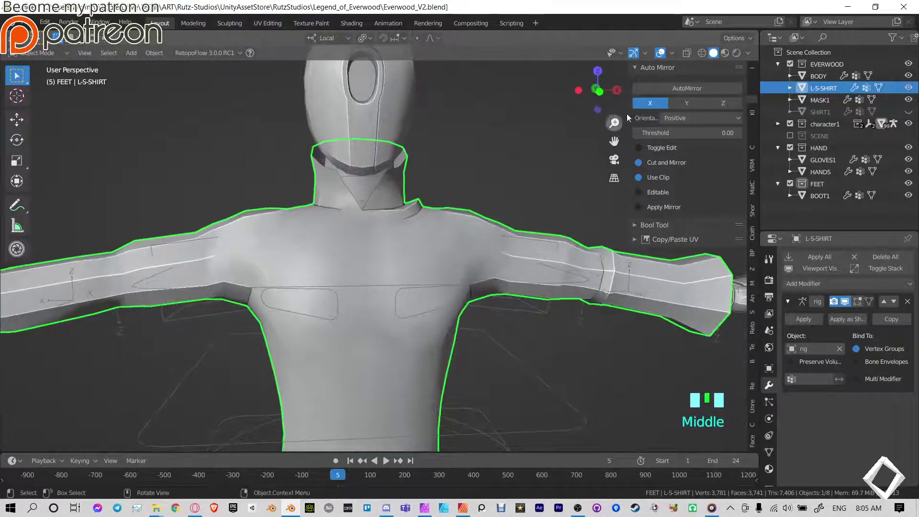
{"action": "left_click", "coordinate": [687, 88]}
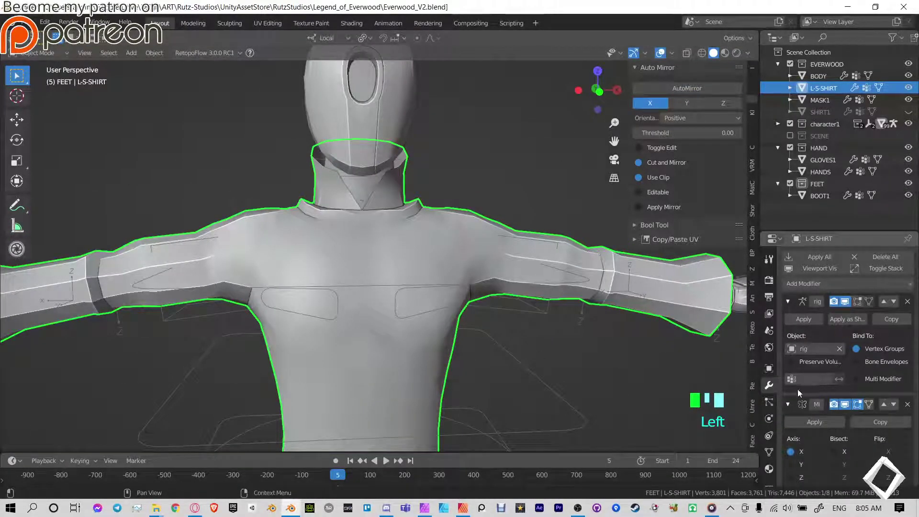
{"action": "left_click", "coordinate": [803, 420]}
- Deselect the shirt and save the Everwood_V2.blend file
{"action": "left_click", "coordinate": [582, 204]}
{"action": "scroll", "coordinate": [581, 204], "scroll_direction": "down", "scroll_amount": 4}
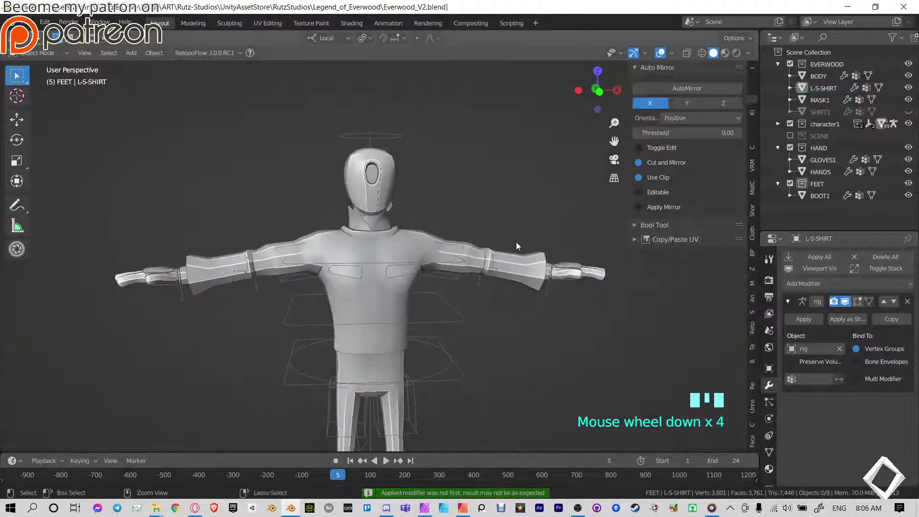
{"action": "key", "text": "ctrl+s"}
- Select the shirt and examine its sleeve, cuff and collar from the side
{"action": "middle_click_drag", "start_coordinate": [472, 180], "coordinate": [440, 167], "text": "shift"}
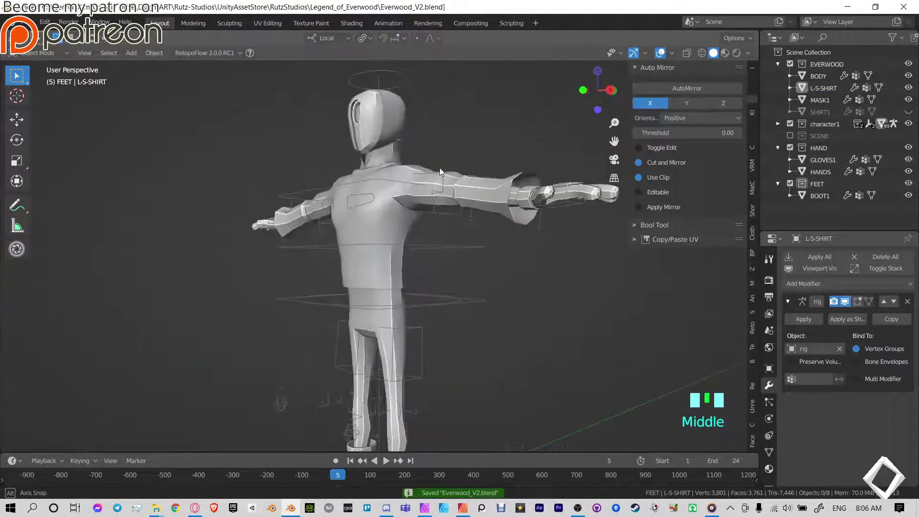
{"action": "left_click", "coordinate": [506, 173]}
{"action": "scroll", "coordinate": [506, 178], "scroll_direction": "up", "scroll_amount": 2}
{"action": "left_click", "coordinate": [504, 182]}
{"action": "middle_click_drag", "start_coordinate": [504, 182], "coordinate": [354, 205], "text": "shift"}
{"action": "middle_click_drag", "start_coordinate": [354, 205], "coordinate": [349, 244], "text": "shift"}
{"action": "middle_click_drag", "start_coordinate": [349, 244], "coordinate": [407, 242]}
{"action": "middle_click_drag", "start_coordinate": [486, 225], "coordinate": [462, 260], "text": "shift"}
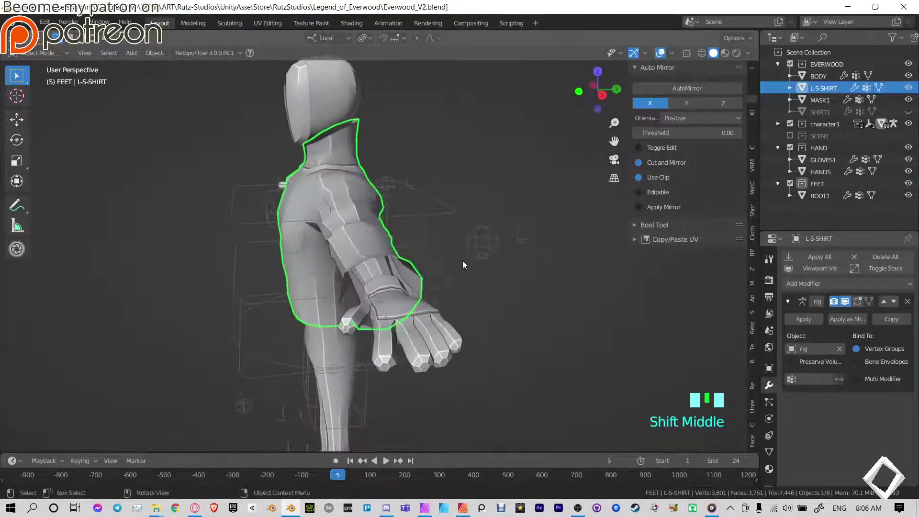
- Enable the Face Orientation overlay and examine the shirt's face directions at the cuff and collar in Solid and Material Preview shading
{"action": "left_click", "coordinate": [672, 53]}
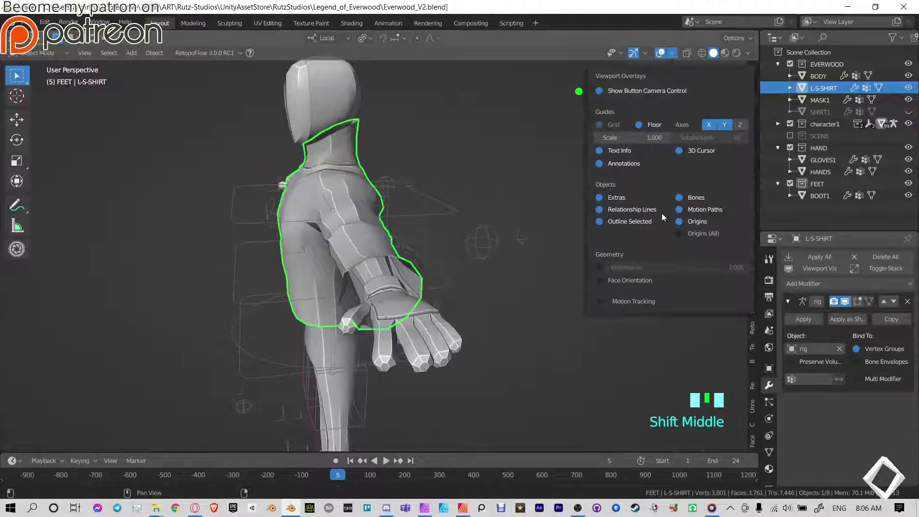
{"action": "left_click", "coordinate": [600, 280]}
{"action": "middle_click_drag", "start_coordinate": [536, 293], "coordinate": [471, 289]}
{"action": "middle_click_drag", "start_coordinate": [472, 290], "coordinate": [459, 284], "text": "shift"}
{"action": "scroll", "coordinate": [459, 285], "scroll_direction": "up", "scroll_amount": 2}
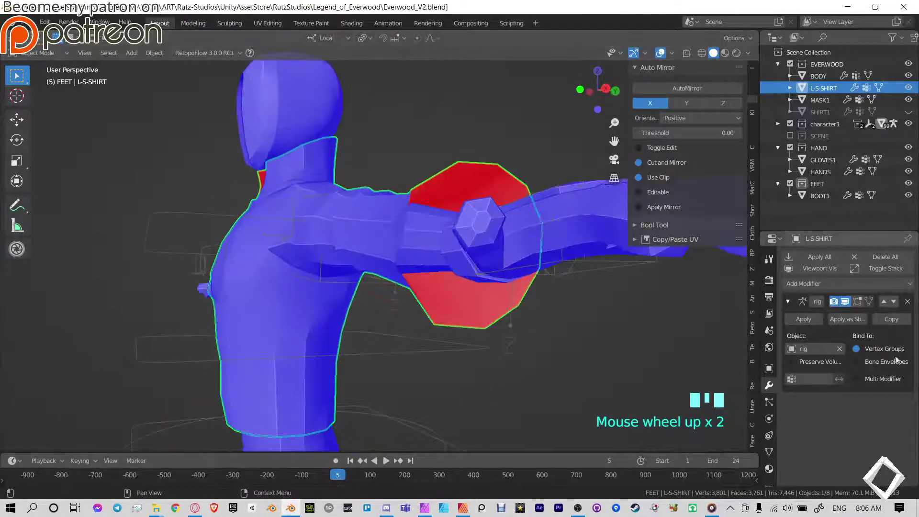
{"action": "left_click", "coordinate": [787, 302]}
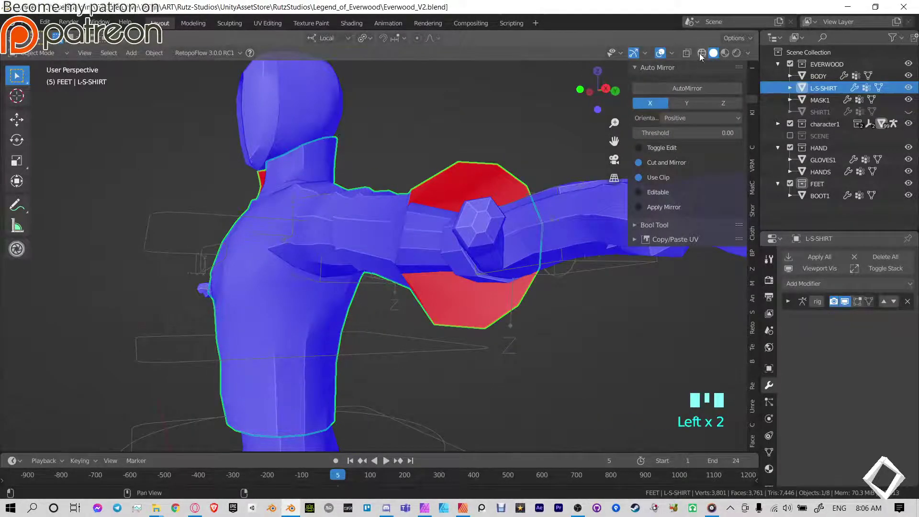
{"action": "left_click", "coordinate": [717, 57]}
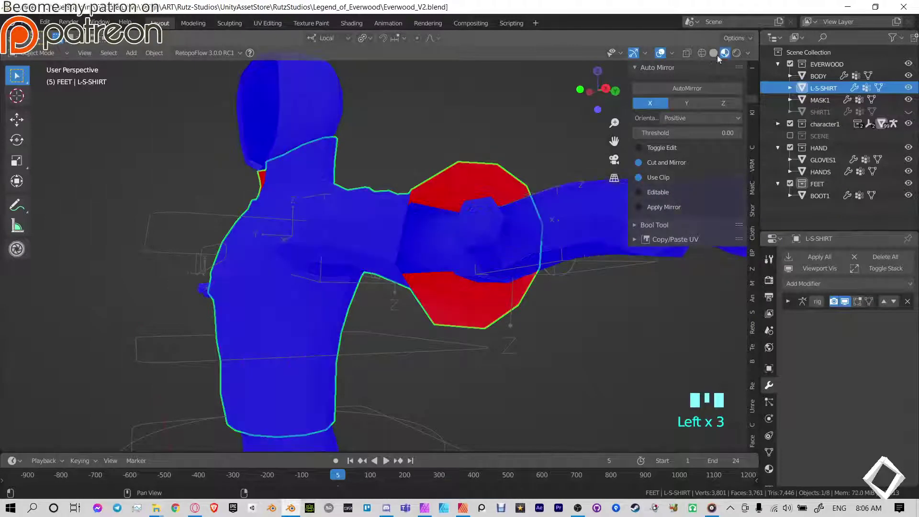
{"action": "left_click", "coordinate": [714, 52]}
{"action": "middle_click_drag", "start_coordinate": [455, 180], "coordinate": [417, 248], "text": "shift"}
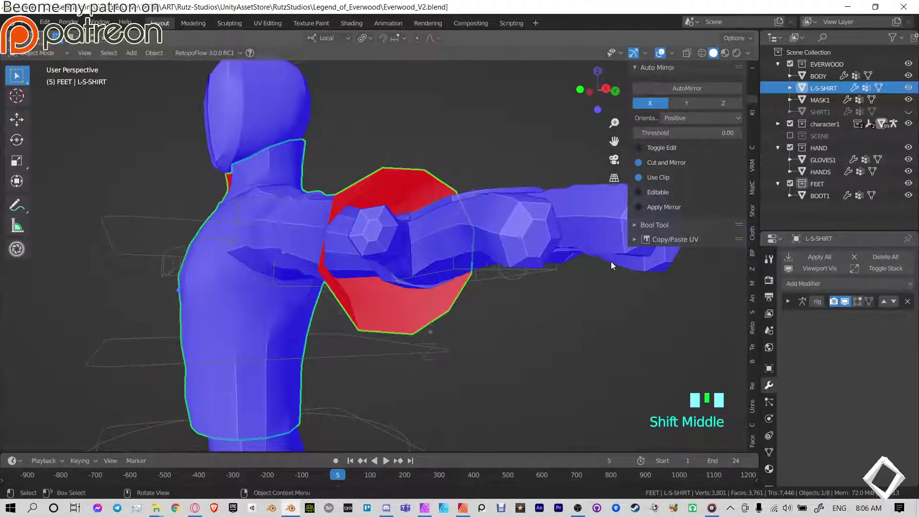
- Hide the viewport sidebar, turn off the Face Orientation overlay, and deselect the shirt
{"action": "key", "text": "n"}
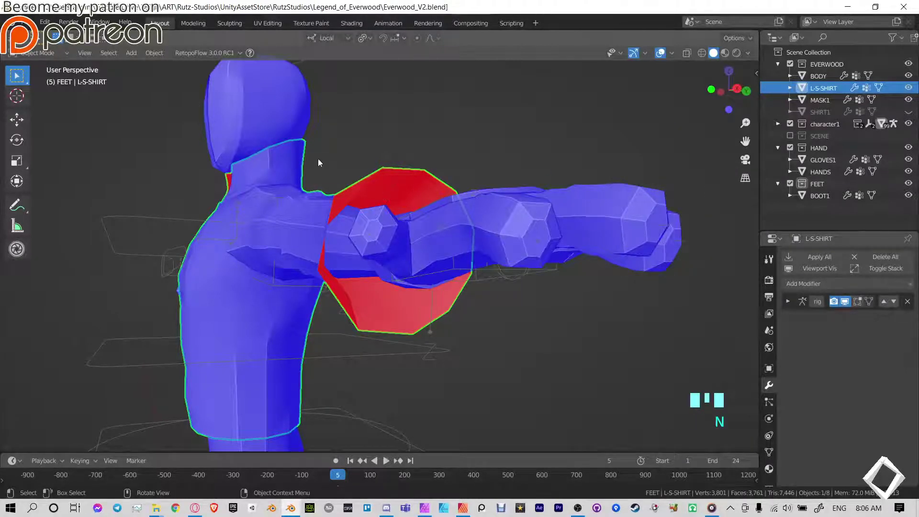
{"action": "left_click", "coordinate": [672, 53]}
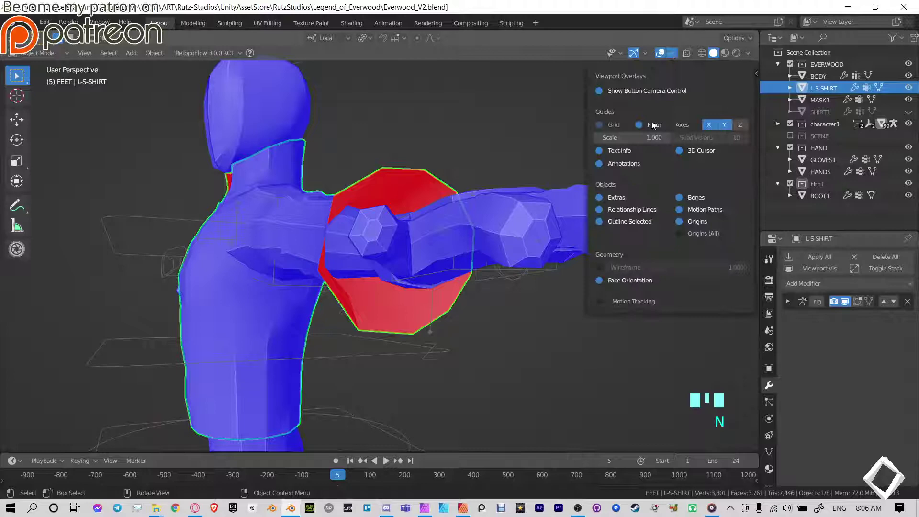
{"action": "left_click", "coordinate": [599, 282]}
{"action": "left_click", "coordinate": [484, 158]}
- Check the whole character from the side and front, and select the L-S-SHIRT object
{"action": "middle_click_drag", "start_coordinate": [484, 158], "coordinate": [432, 223]}
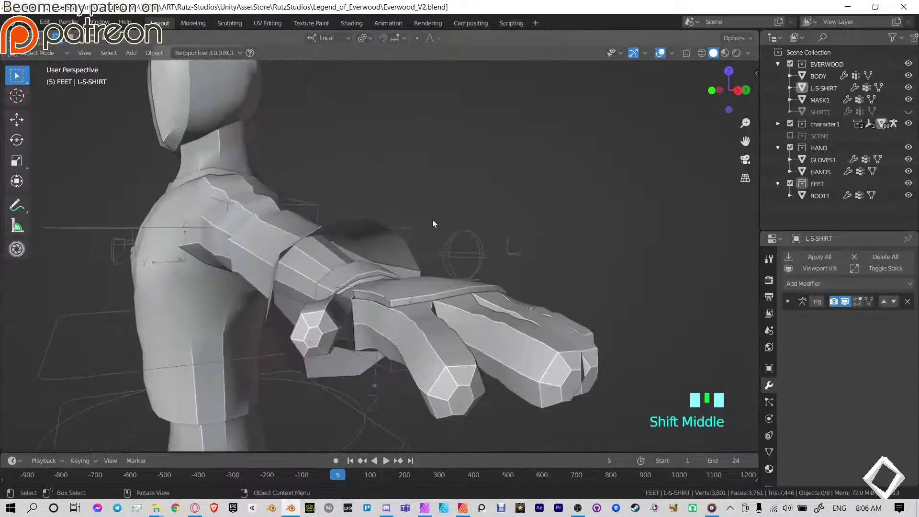
{"action": "scroll", "coordinate": [405, 273], "scroll_direction": "down", "scroll_amount": 3}
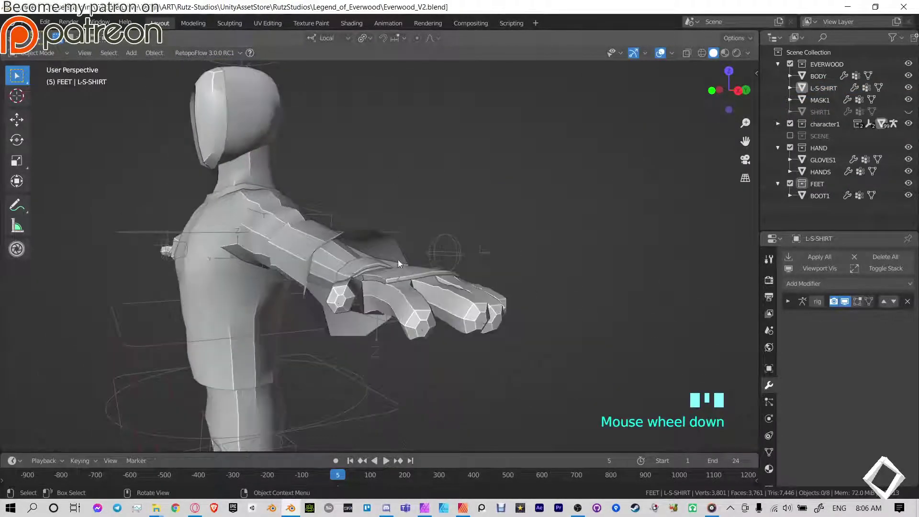
{"action": "middle_click_drag", "start_coordinate": [398, 260], "coordinate": [486, 128]}
{"action": "middle_click_drag", "start_coordinate": [562, 272], "coordinate": [339, 288]}
{"action": "scroll", "coordinate": [378, 252], "scroll_direction": "down", "scroll_amount": 5}
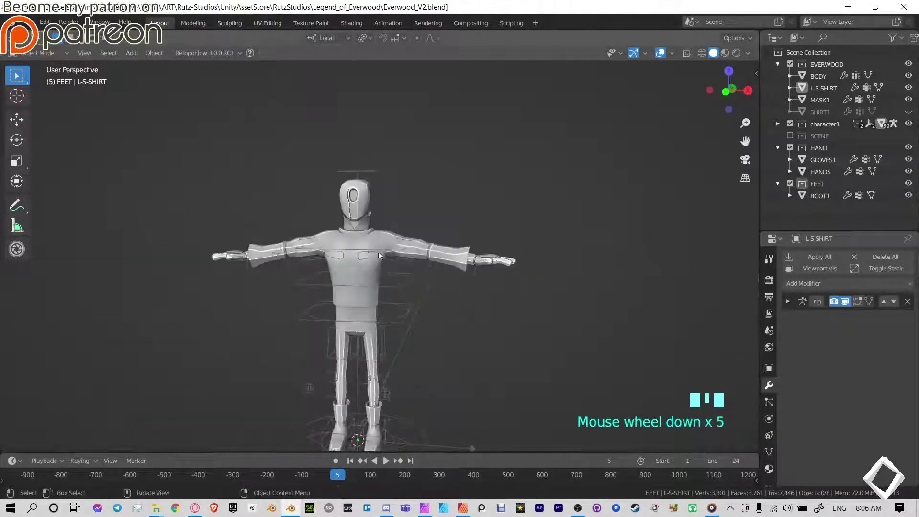
{"action": "scroll", "coordinate": [403, 235], "scroll_direction": "up", "scroll_amount": 4}
{"action": "left_click", "coordinate": [449, 236]}
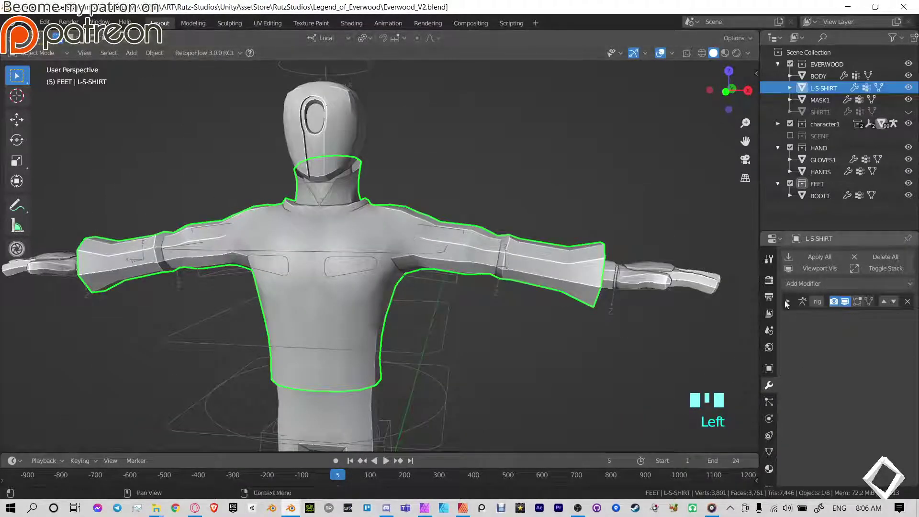
- Add a Solidify modifier to the long-sleeved shirt, turn off Only Rim, and check the thickness at the cuff
{"action": "left_click", "coordinate": [802, 285]}
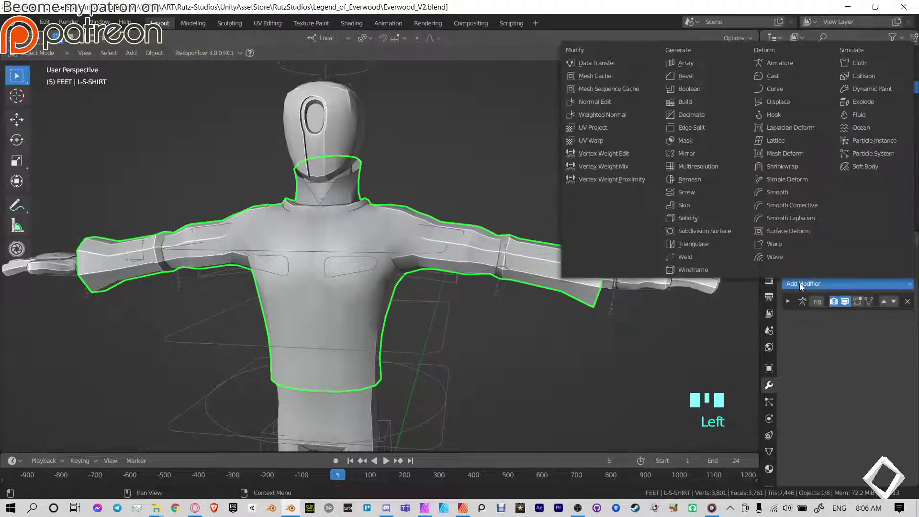
{"action": "left_click", "coordinate": [685, 218]}
{"action": "middle_click_drag", "start_coordinate": [623, 326], "coordinate": [516, 301]}
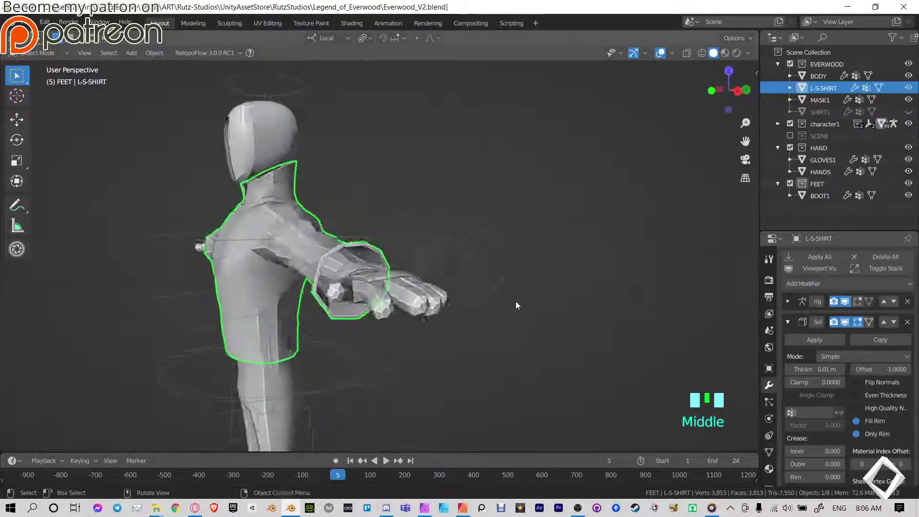
{"action": "scroll", "coordinate": [516, 301], "scroll_direction": "up", "scroll_amount": 4}
{"action": "middle_click_drag", "start_coordinate": [389, 212], "coordinate": [483, 128]}
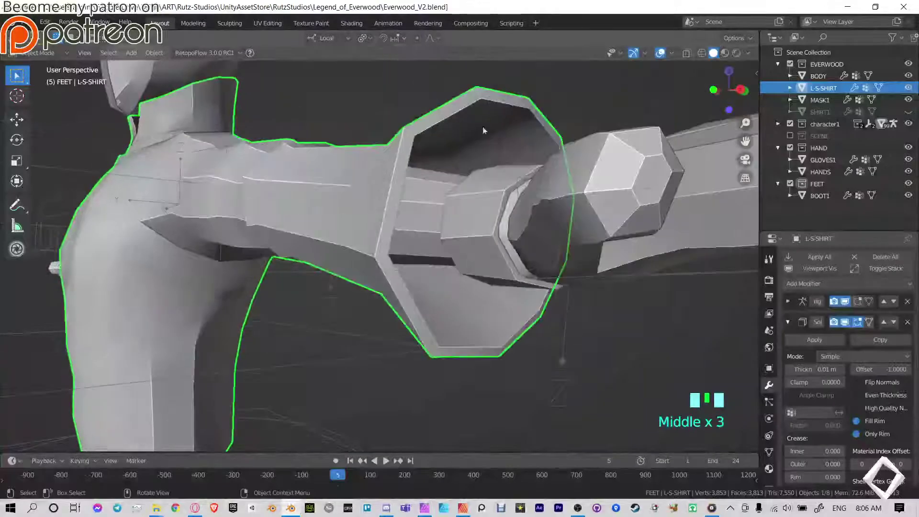
{"action": "left_click", "coordinate": [858, 434]}
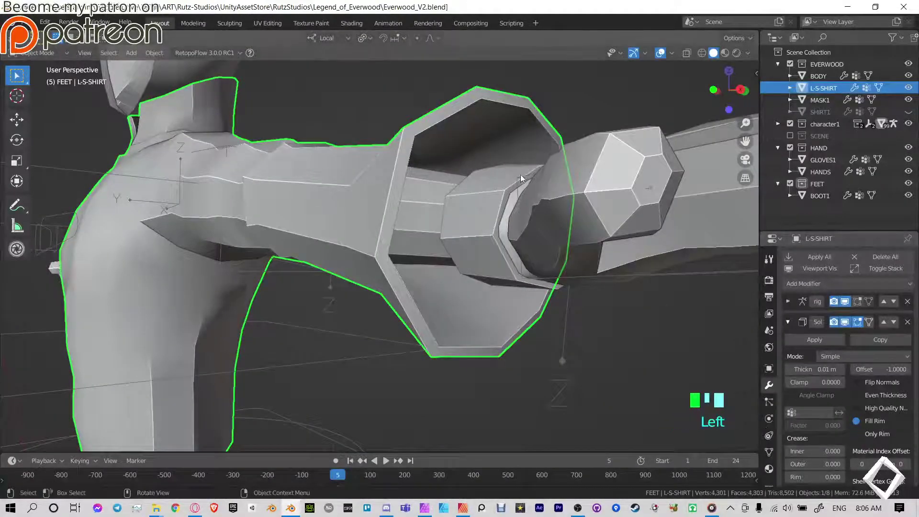
{"action": "middle_click_drag", "start_coordinate": [455, 321], "coordinate": [569, 231]}
{"action": "scroll", "coordinate": [536, 249], "scroll_direction": "down", "scroll_amount": 3}
{"action": "middle_click_drag", "start_coordinate": [527, 254], "coordinate": [502, 274]}
{"action": "scroll", "coordinate": [538, 258], "scroll_direction": "up", "scroll_amount": 3}
{"action": "scroll", "coordinate": [506, 289], "scroll_direction": "down", "scroll_amount": 2}
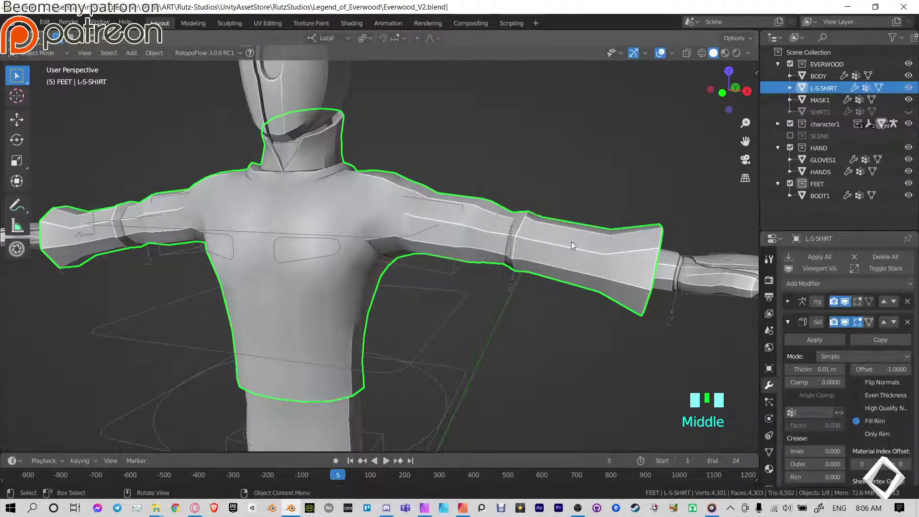
- Separate the flared forearm cuff's faces from the shirt mesh into their own object
{"action": "key", "text": "Tab"}
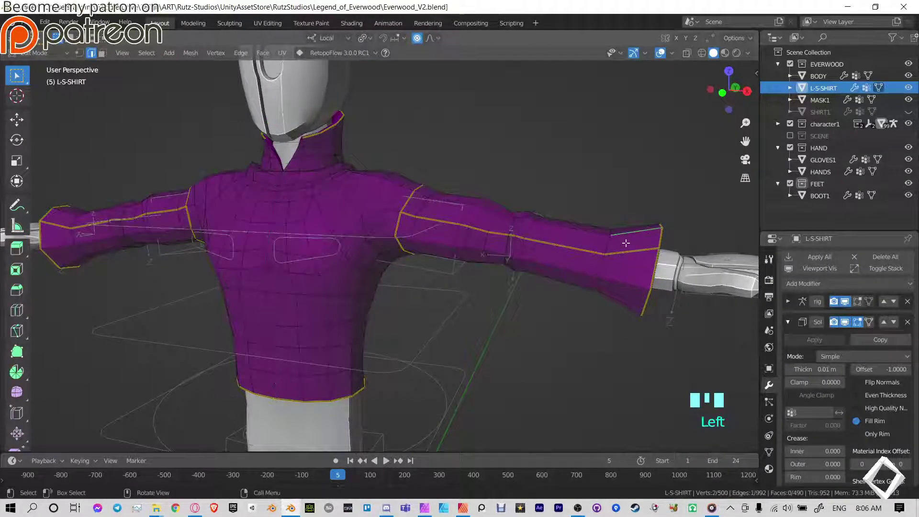
{"action": "key", "text": "3"}
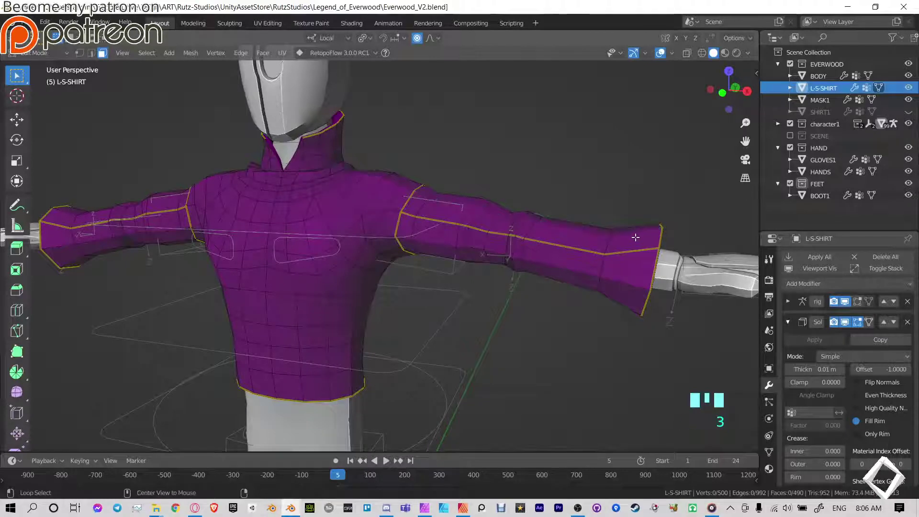
{"action": "middle_click_drag", "start_coordinate": [636, 240], "coordinate": [596, 242]}
{"action": "middle_click_drag", "start_coordinate": [450, 242], "coordinate": [487, 245]}
{"action": "key", "text": "p"}
{"action": "left_click", "coordinate": [488, 243]}
{"action": "key", "text": "Tab"}
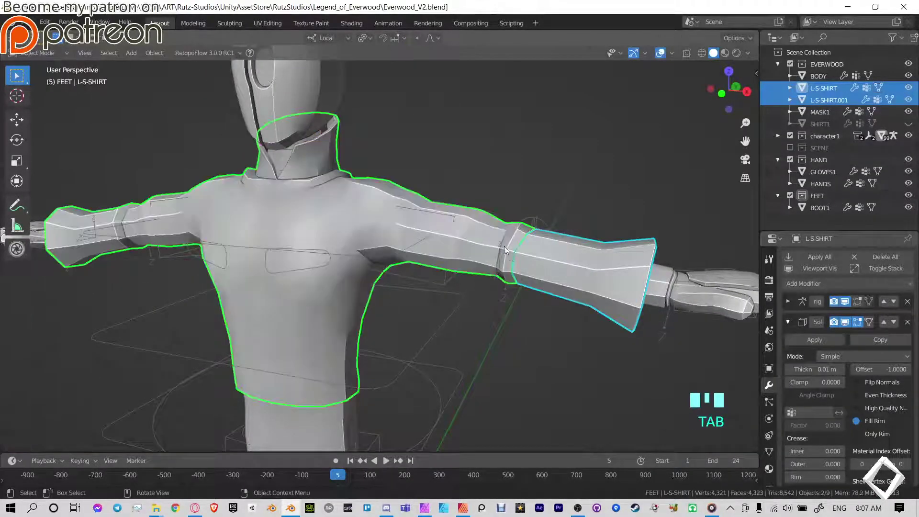
- Remove the Solidify modifier from the main shirt and apply it on the separated cuff
{"action": "left_click", "coordinate": [578, 263]}
{"action": "left_click", "coordinate": [579, 259]}
{"action": "left_click", "coordinate": [501, 227]}
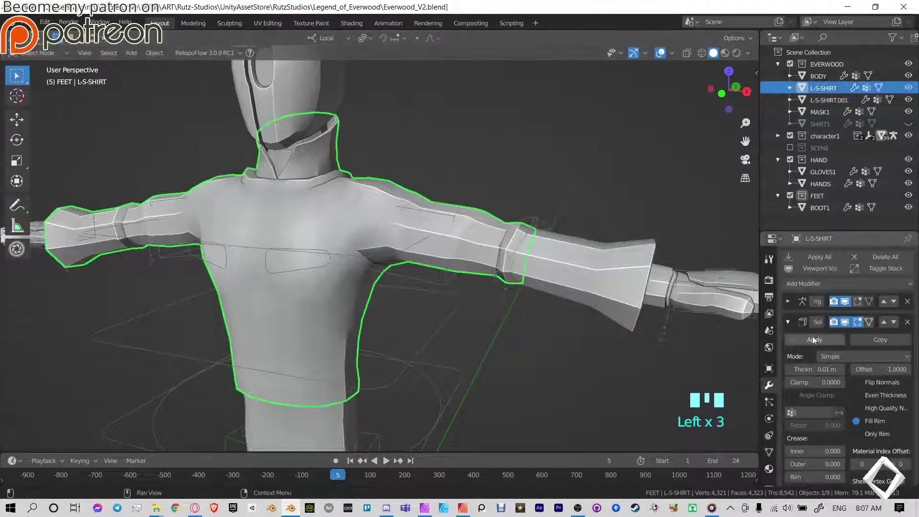
{"action": "left_click", "coordinate": [909, 322]}
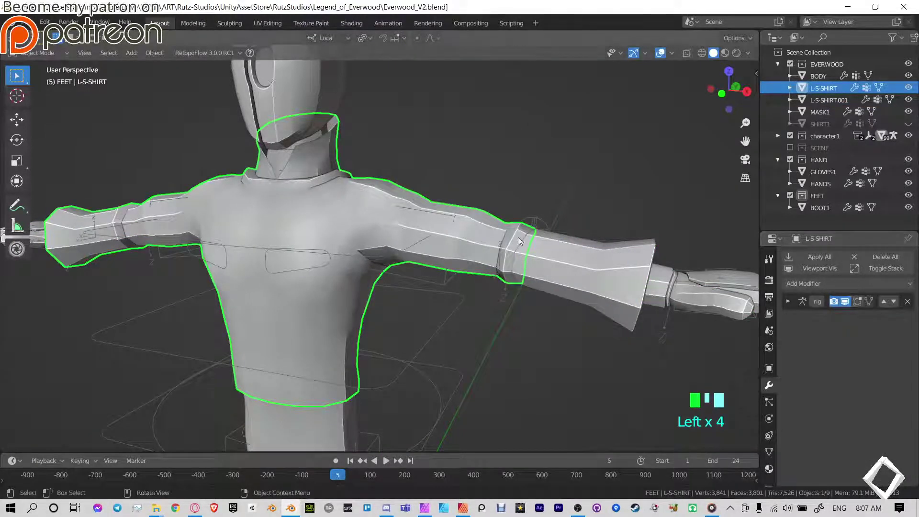
{"action": "left_click", "coordinate": [579, 262]}
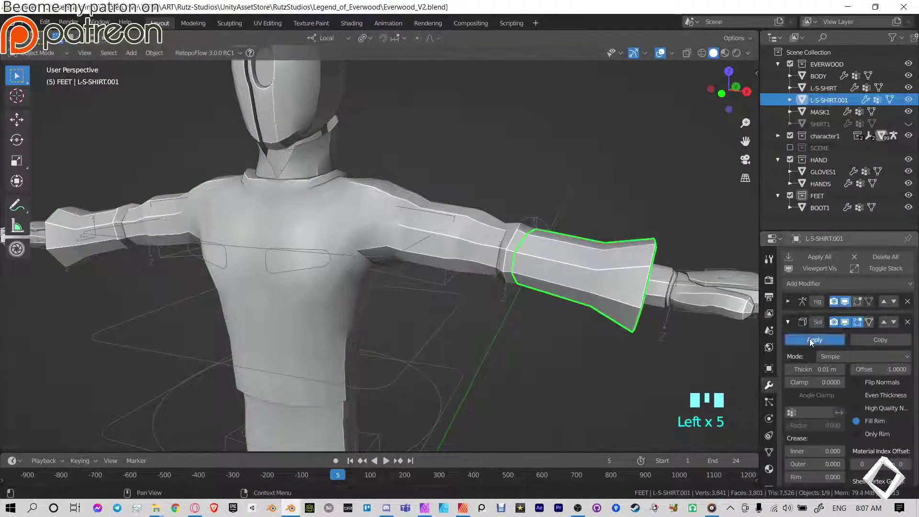
{"action": "left_click", "coordinate": [809, 339]}
- Join the cuff back into the main shirt and merge all of its vertices by distance
{"action": "left_click", "coordinate": [479, 230], "text": "shift"}
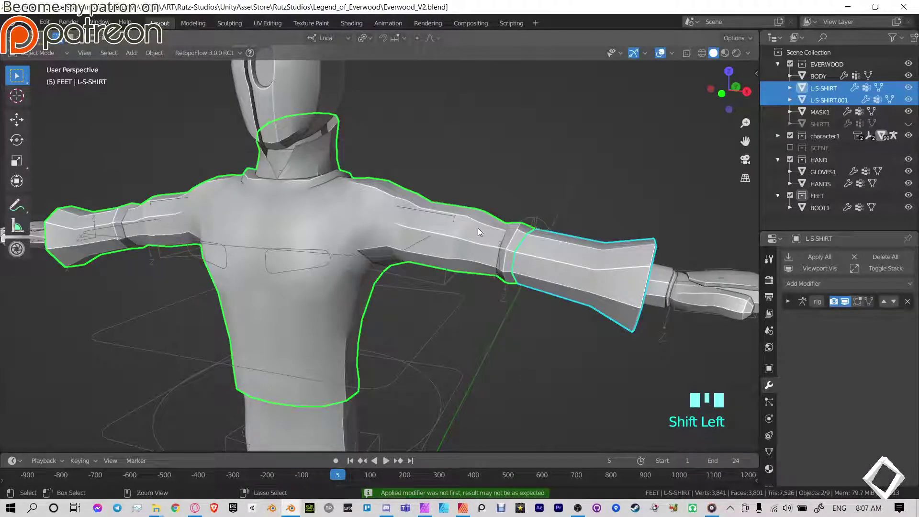
{"action": "key", "text": "ctrl+j"}
{"action": "key", "text": "Tab"}
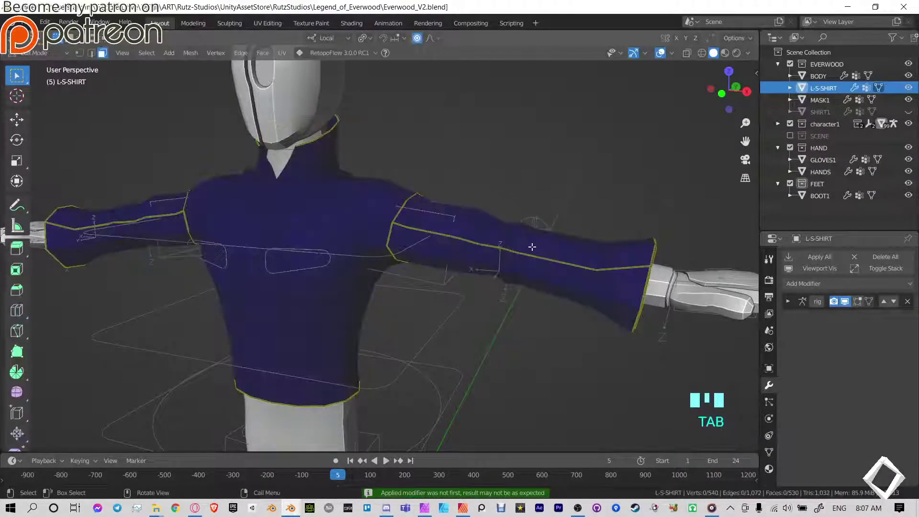
{"action": "key", "text": "a"}
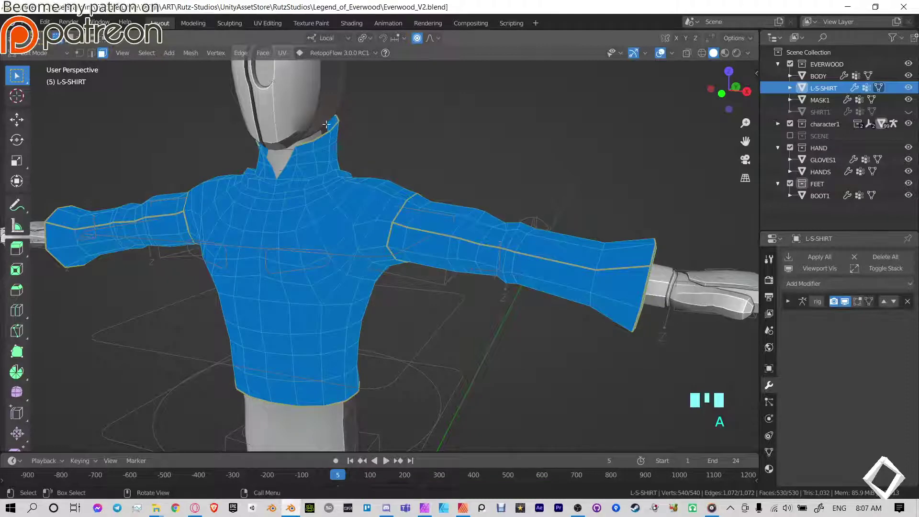
{"action": "key", "text": "1"}
{"action": "left_click", "coordinate": [190, 53]}
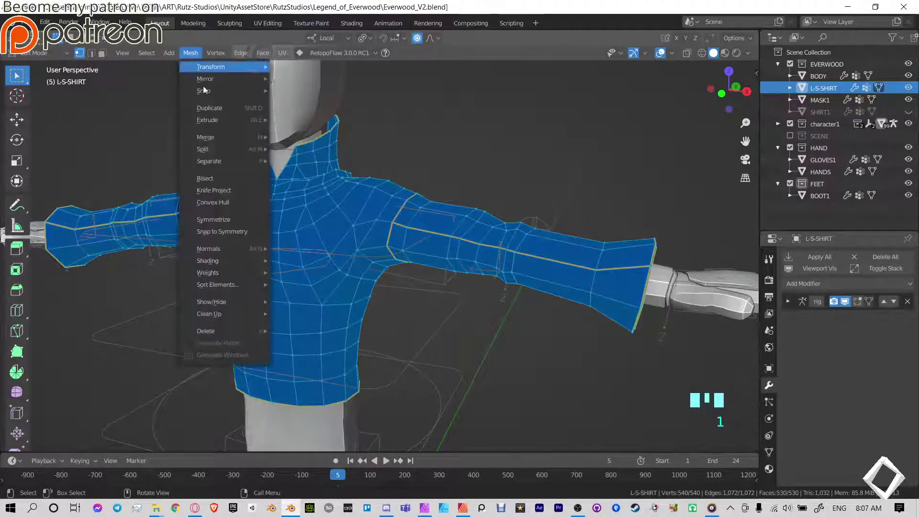
{"action": "mouse_move", "coordinate": [230, 314]}
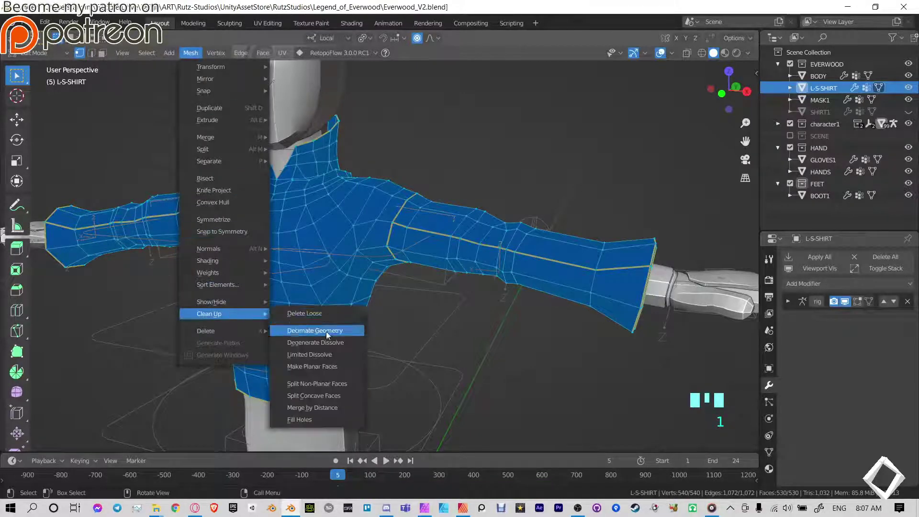
{"action": "left_click", "coordinate": [318, 407]}
{"action": "key", "text": "Tab"}
- Turn off the Vertex Group Weights overlay while editing the shirt mesh around the cuff seam
{"action": "left_click", "coordinate": [584, 245]}
{"action": "middle_click_drag", "start_coordinate": [585, 246], "coordinate": [485, 302]}
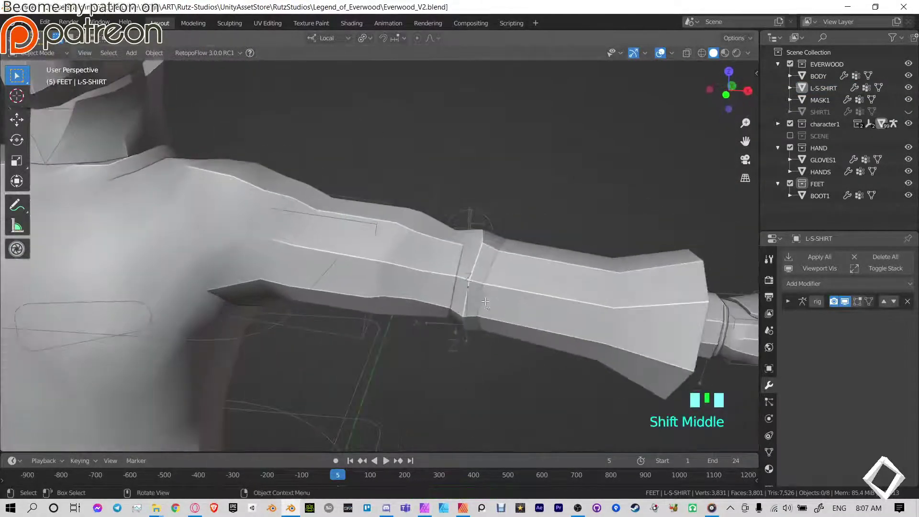
{"action": "key", "text": "Tab"}
{"action": "left_click", "coordinate": [499, 273]}
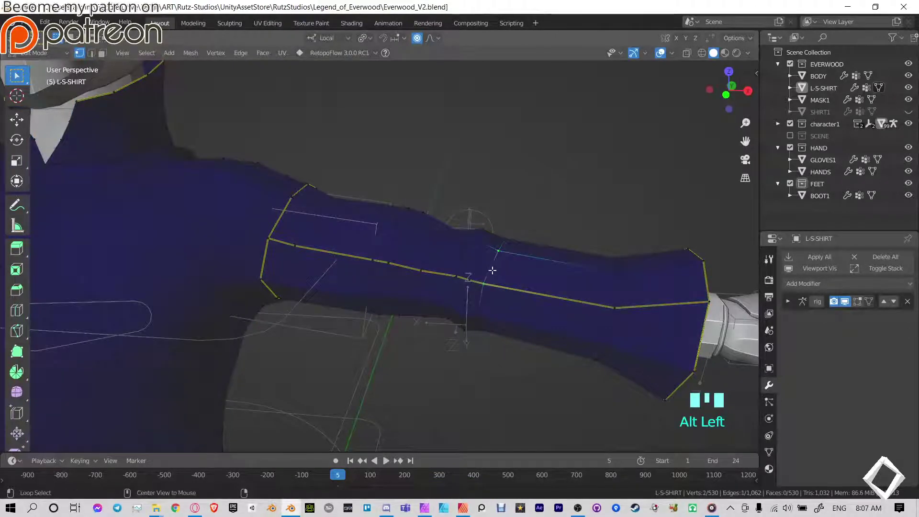
{"action": "left_click", "coordinate": [668, 51]}
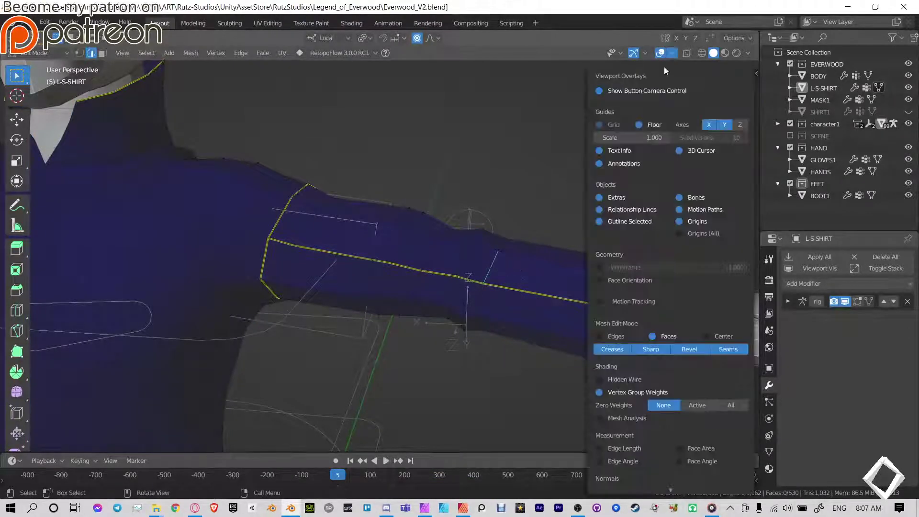
{"action": "left_click", "coordinate": [600, 392]}
- Slide the selected edge at the seam between the sleeve and the forearm cuff along the arm
{"action": "middle_click_drag", "start_coordinate": [460, 307], "coordinate": [402, 324]}
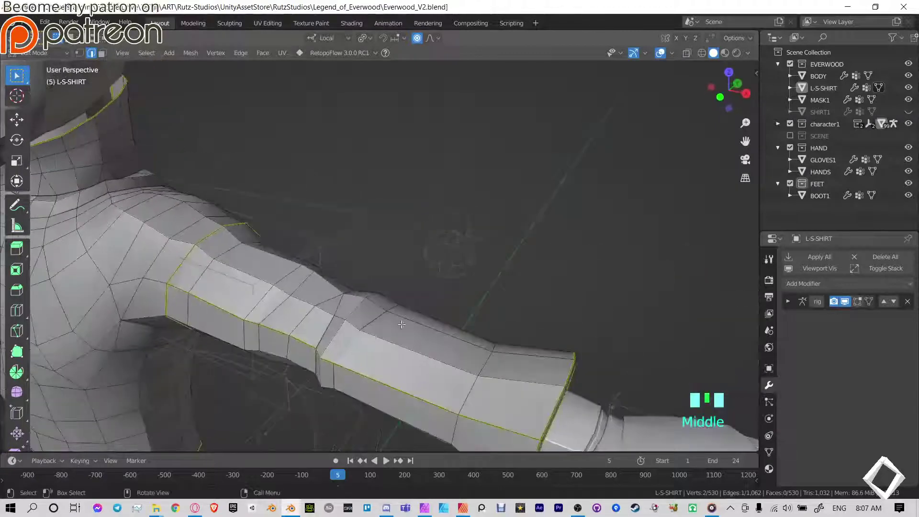
{"action": "key", "text": "g"}
{"action": "key", "text": "g"}
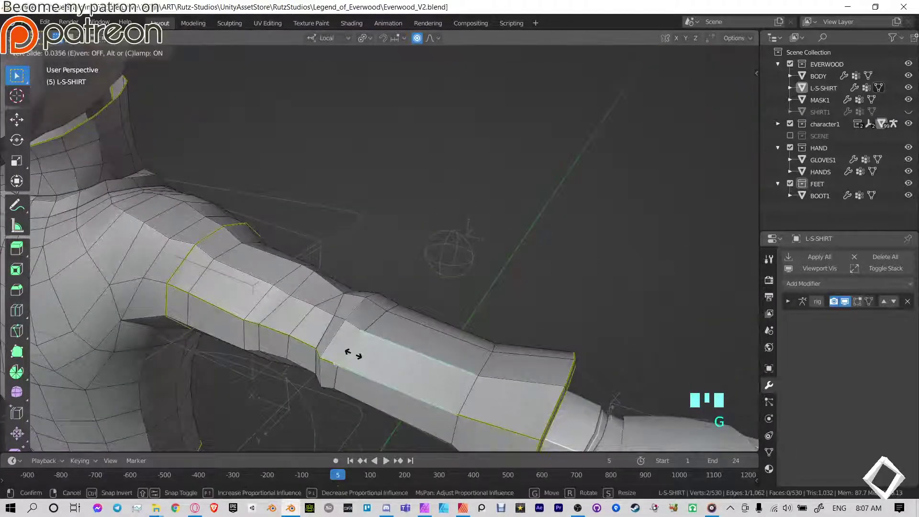
{"action": "left_click", "coordinate": [357, 355]}
- Try to smooth the sleeve around the cuff seam in Sculpt Mode
{"action": "key", "text": "ctrl+Tab"}
{"action": "scroll", "coordinate": [355, 361], "scroll_direction": "up", "scroll_amount": 2}
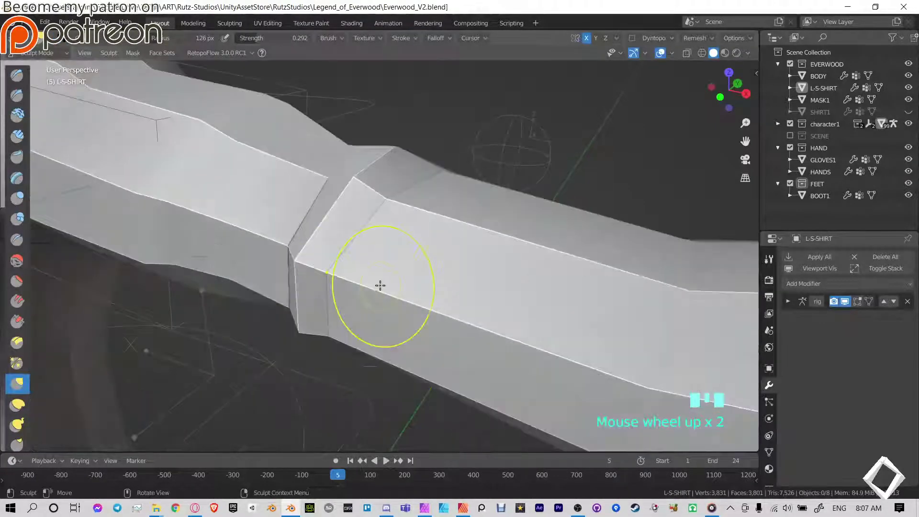
{"action": "mouse_move", "coordinate": [380, 286]}
{"action": "left_mouse_down", "text": "shift"}
{"action": "mouse_move", "coordinate": [378, 224]}
{"action": "mouse_move", "coordinate": [349, 267]}
{"action": "left_mouse_up", "text": "shift"}
{"action": "mouse_move", "coordinate": [349, 267]}
{"action": "middle_mouse_down"}
{"action": "mouse_move", "coordinate": [215, 254]}
{"action": "mouse_move", "coordinate": [192, 306]}
{"action": "middle_mouse_up"}
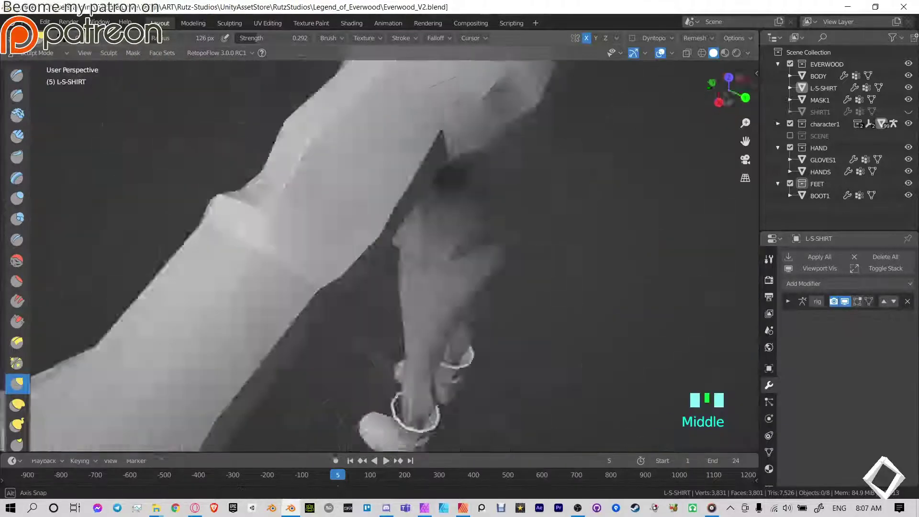
{"action": "mouse_move", "coordinate": [335, 239]}
{"action": "middle_mouse_down", "text": "shift"}
{"action": "mouse_move", "coordinate": [424, 326]}
{"action": "mouse_move", "coordinate": [285, 222]}
{"action": "middle_mouse_up", "text": "shift"}
{"action": "left_click_drag", "start_coordinate": [285, 222], "coordinate": [277, 225], "text": "shift"}
{"action": "middle_click_drag", "start_coordinate": [278, 225], "coordinate": [282, 181]}
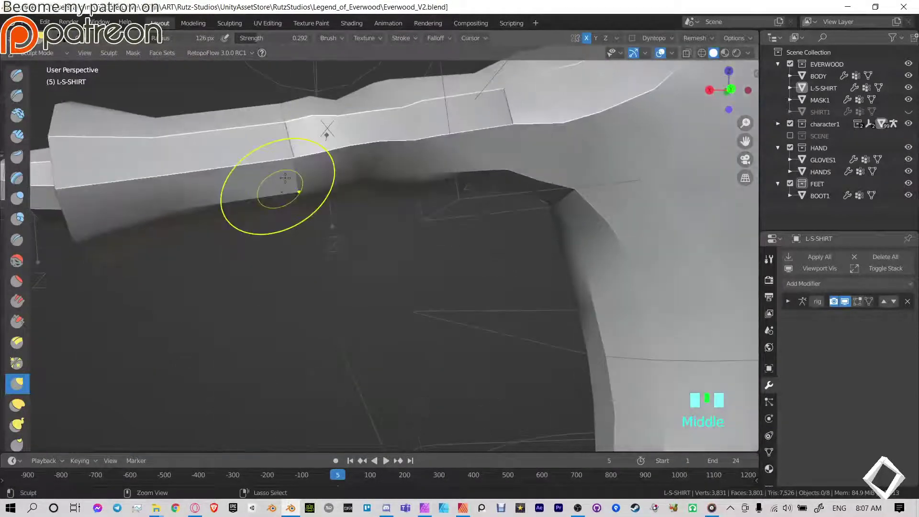
{"action": "key", "text": "ctrl+z"}
- Switch the viewport to Material Preview shading and return the shirt to Object Mode
{"action": "left_click", "coordinate": [726, 52]}
{"action": "key", "text": "Tab"}
{"action": "key", "text": "Tab"}
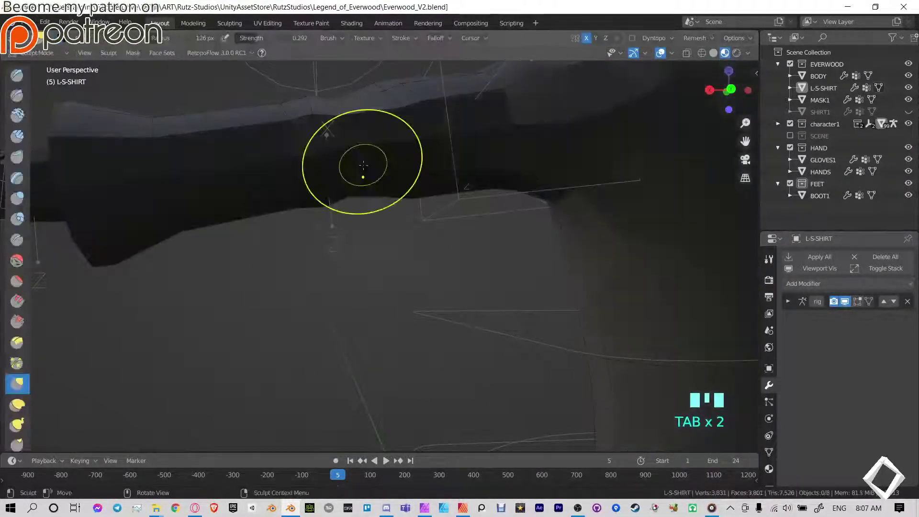
{"action": "middle_click_drag", "start_coordinate": [365, 175], "coordinate": [468, 193]}
{"action": "key", "text": "ctrl+Tab"}
{"action": "left_click", "coordinate": [291, 180]}
{"action": "left_click", "coordinate": [400, 255]}
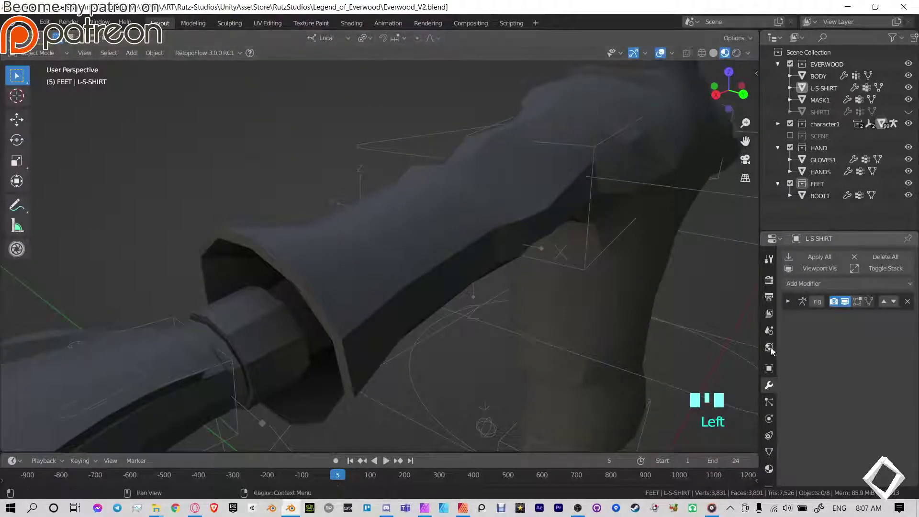
- Set the Roughness of the shirt's ATLAST material to 1.000
{"action": "left_click", "coordinate": [770, 452]}
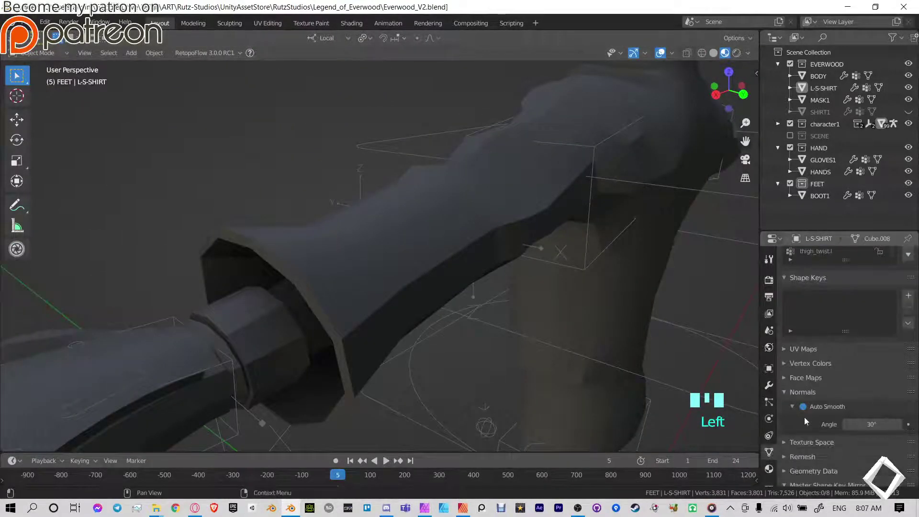
{"action": "left_click", "coordinate": [769, 469]}
{"action": "scroll", "coordinate": [852, 393], "scroll_direction": "down", "scroll_amount": 12}
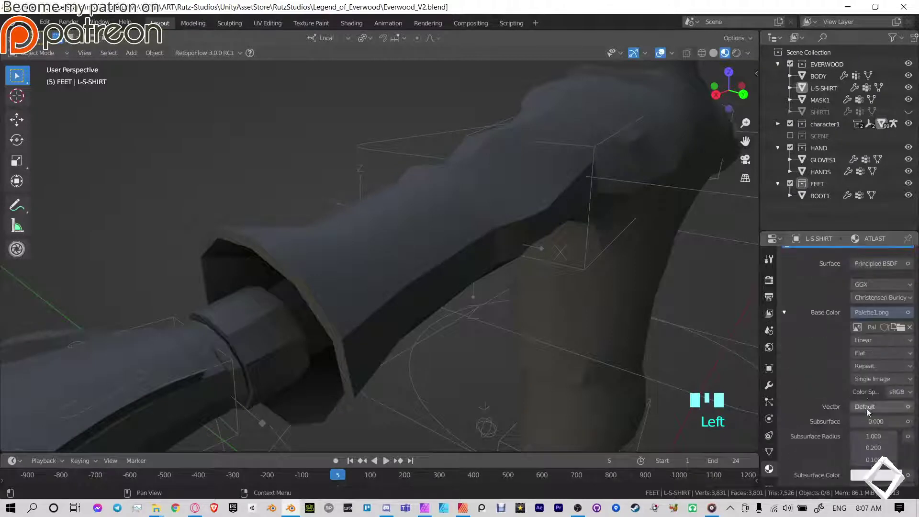
{"action": "left_click_drag", "start_coordinate": [871, 422], "coordinate": [900, 422]}
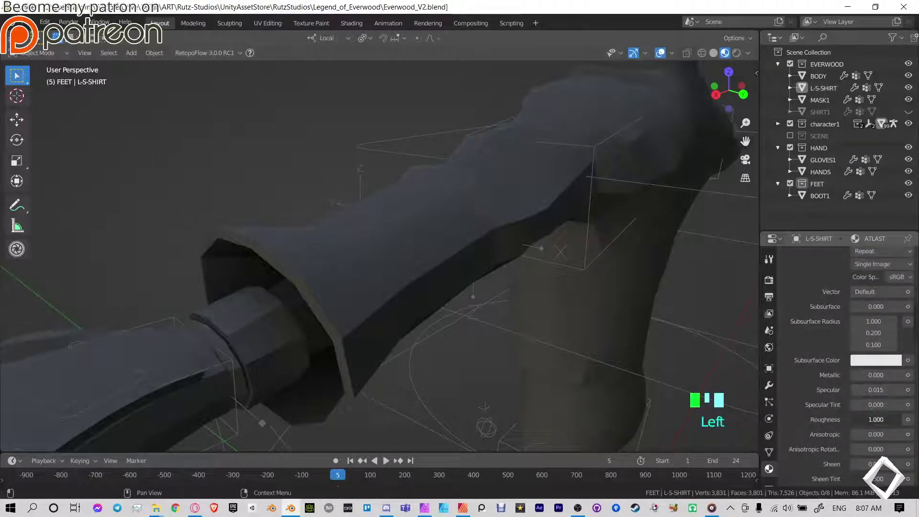
{"action": "scroll", "coordinate": [373, 221], "scroll_direction": "down", "scroll_amount": 8}
- Check the character from the front and isolate the long-sleeved shirt in local view
{"action": "middle_click_drag", "start_coordinate": [374, 221], "coordinate": [427, 211]}
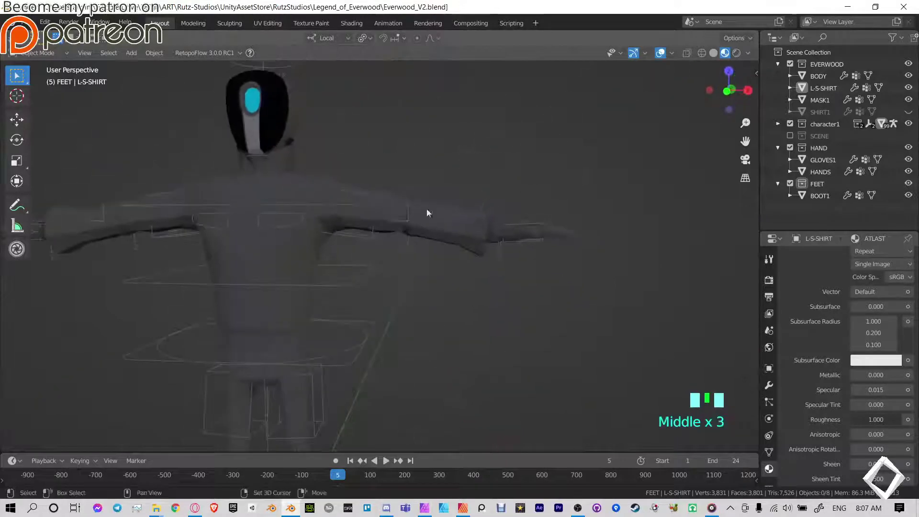
{"action": "scroll", "coordinate": [529, 261], "scroll_direction": "up", "scroll_amount": 2}
{"action": "middle_click_drag", "start_coordinate": [605, 281], "coordinate": [363, 198]}
{"action": "scroll", "coordinate": [510, 341], "scroll_direction": "up", "scroll_amount": 3}
{"action": "left_click", "coordinate": [362, 198]}
{"action": "key", "text": "KP_Divide"}
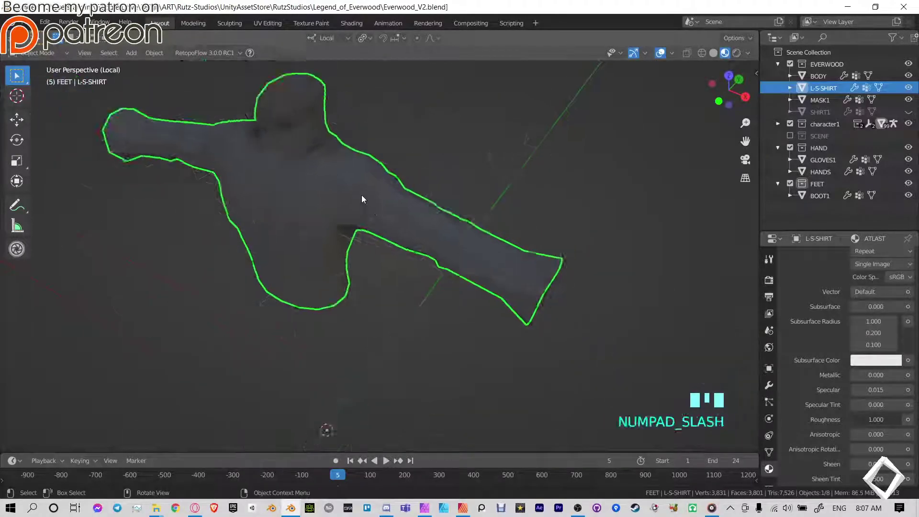
- Enable the Face Orientation overlay in Edit Mode and examine the face directions inside the cuff and across the isolated shirt
{"action": "key", "text": "Tab"}
{"action": "middle_click_drag", "start_coordinate": [379, 390], "coordinate": [418, 207], "text": "shift"}
{"action": "scroll", "coordinate": [374, 283], "scroll_direction": "up", "scroll_amount": 2}
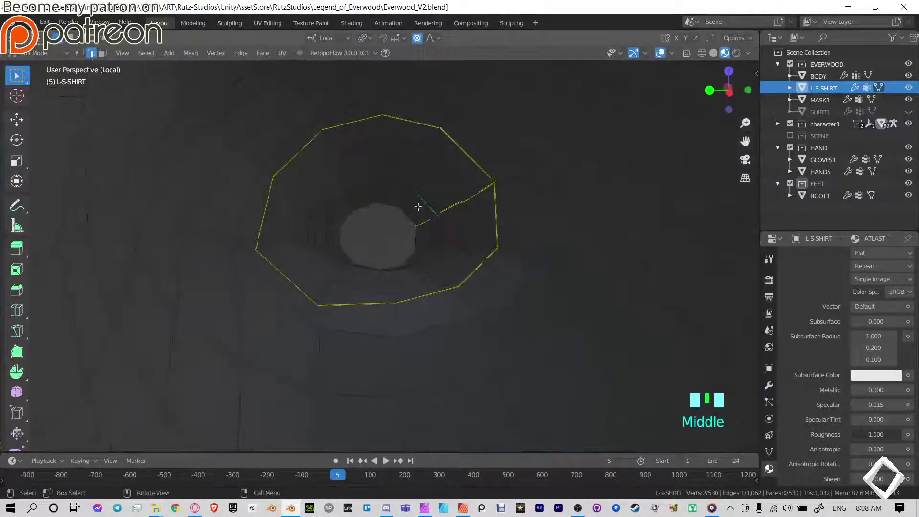
{"action": "left_click", "coordinate": [673, 53]}
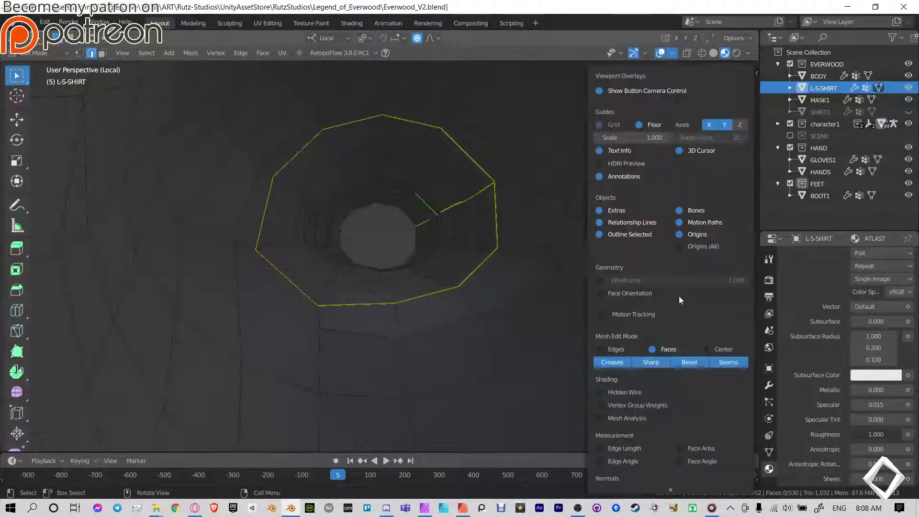
{"action": "left_click", "coordinate": [602, 294]}
{"action": "middle_click_drag", "start_coordinate": [403, 234], "coordinate": [479, 256], "text": "shift"}
{"action": "scroll", "coordinate": [429, 257], "scroll_direction": "down", "scroll_amount": 8}
{"action": "middle_click_drag", "start_coordinate": [383, 261], "coordinate": [470, 234], "text": "shift"}
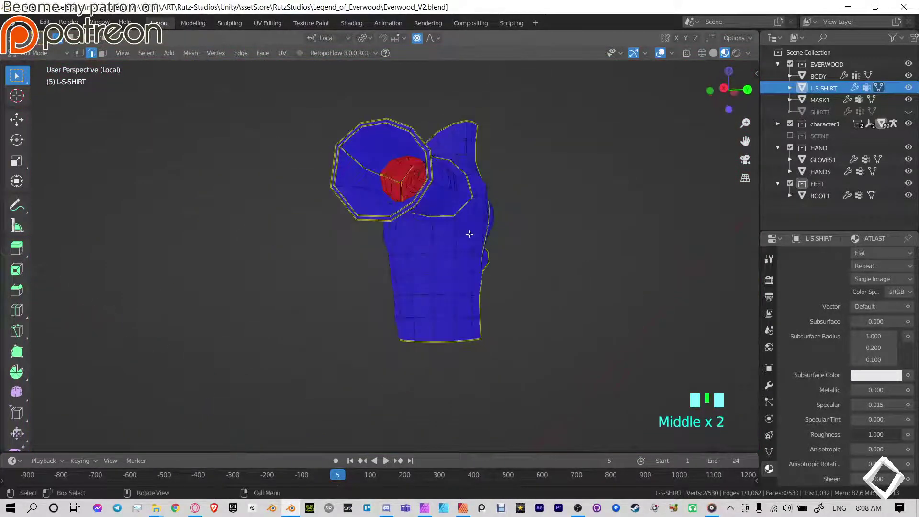
{"action": "middle_click_drag", "start_coordinate": [388, 132], "coordinate": [409, 249], "text": "shift"}
{"action": "scroll", "coordinate": [377, 185], "scroll_direction": "up", "scroll_amount": 5}
{"action": "scroll", "coordinate": [432, 227], "scroll_direction": "down", "scroll_amount": 5}
- Save the file and return the isolated shirt to Object Mode
{"action": "key", "text": "ctrl+s"}
{"action": "key", "text": "ctrl+Tab"}
{"action": "middle_click_drag", "start_coordinate": [324, 250], "coordinate": [433, 261]}
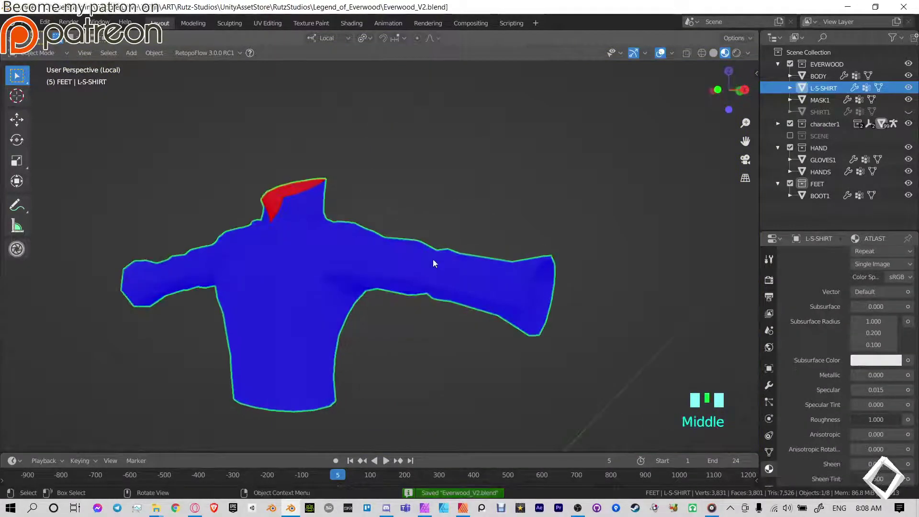
- Mirror the isolated shirt across the X axis with AutoMirror, keeping the Positive orientation
{"action": "key", "text": "n"}
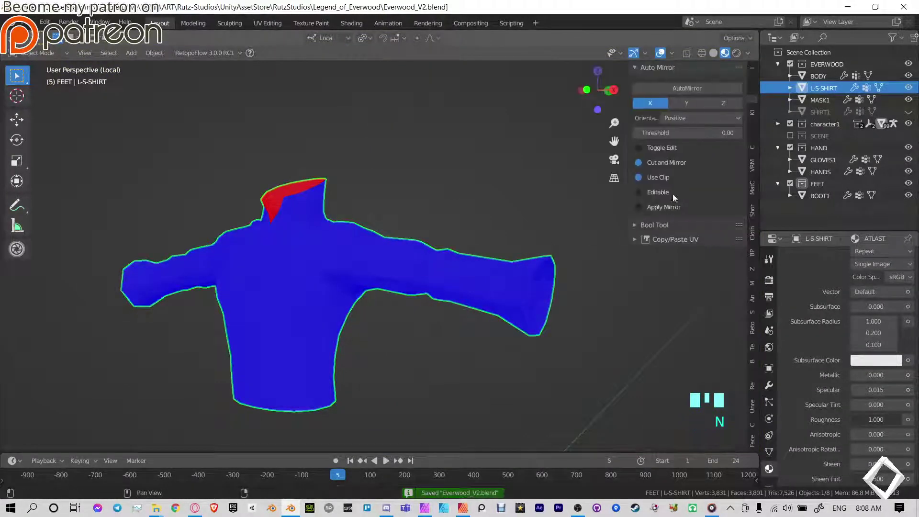
{"action": "left_click", "coordinate": [698, 91]}
{"action": "mouse_move", "coordinate": [354, 258]}
{"action": "middle_mouse_down", "text": "shift"}
{"action": "mouse_move", "coordinate": [435, 238]}
{"action": "mouse_move", "coordinate": [342, 282]}
{"action": "mouse_move", "coordinate": [366, 269]}
{"action": "middle_mouse_up", "text": "shift"}
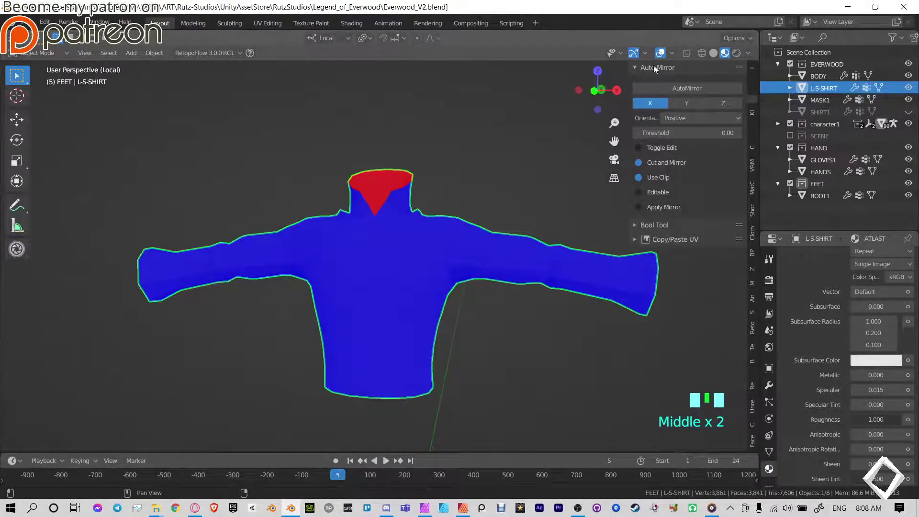
- Turn off the Face Orientation overlay and leave local view to bring back the whole character
{"action": "left_click", "coordinate": [673, 53]}
{"action": "left_click", "coordinate": [599, 293]}
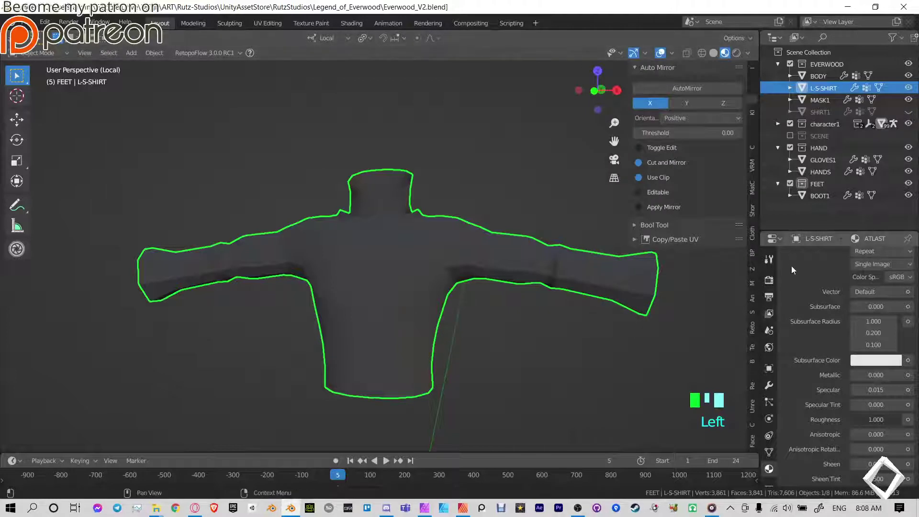
{"action": "left_click", "coordinate": [770, 452]}
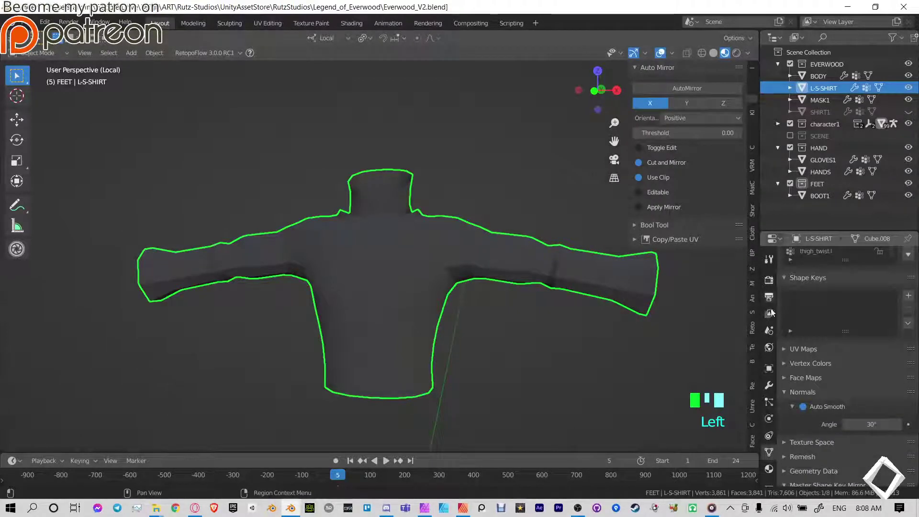
{"action": "double_click", "coordinate": [517, 372]}
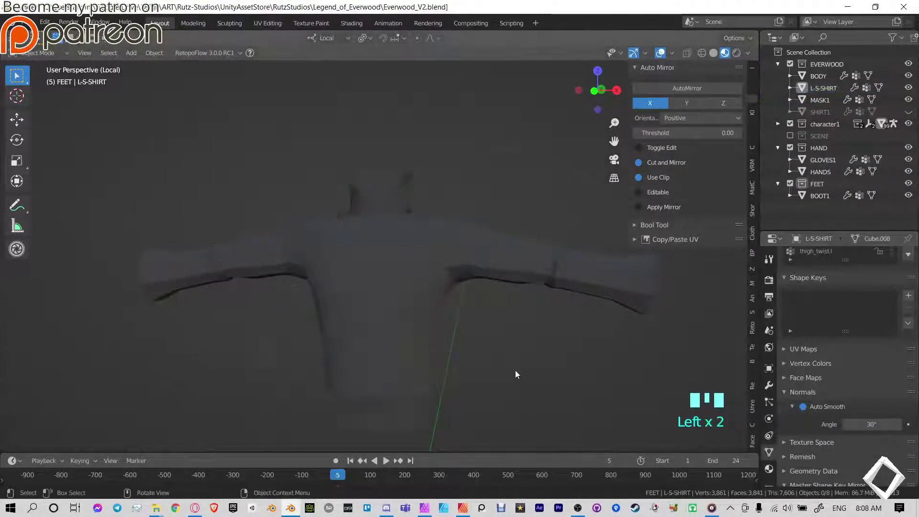
{"action": "key", "text": "KP_Divide"}
{"action": "scroll", "coordinate": [467, 217], "scroll_direction": "down", "scroll_amount": 4}
- Select the shirt's entire mesh in Edit Mode and switch to the UV Editing workspace
{"action": "left_click", "coordinate": [333, 275]}
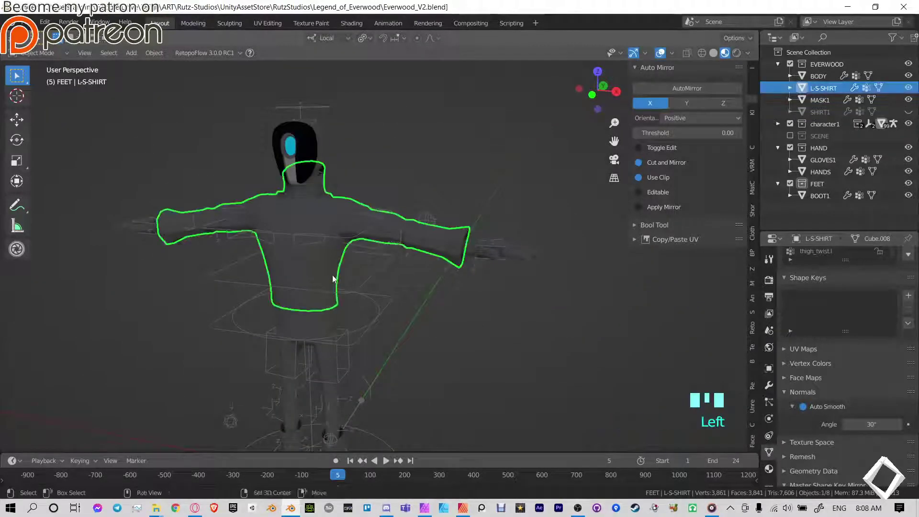
{"action": "middle_click_drag", "start_coordinate": [333, 275], "coordinate": [449, 289]}
{"action": "key", "text": "Tab"}
{"action": "key", "text": "a"}
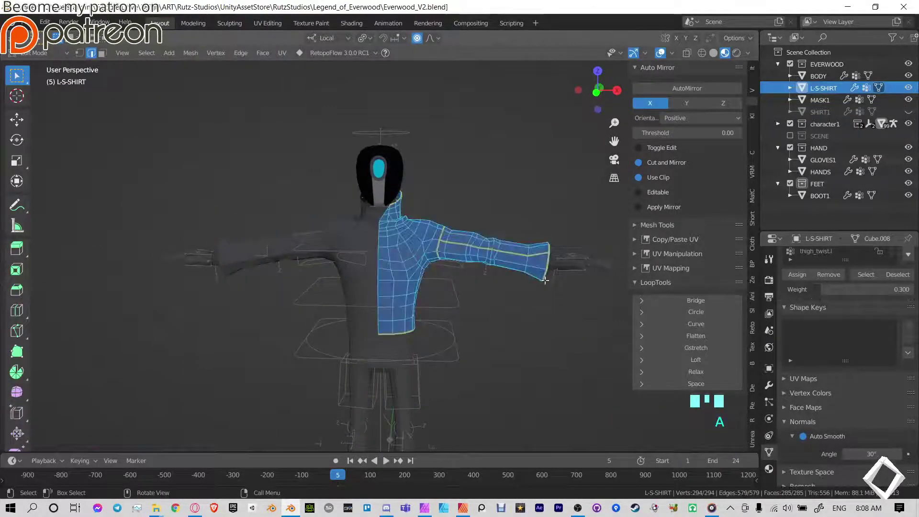
{"action": "scroll", "coordinate": [546, 280], "scroll_direction": "up", "scroll_amount": 2}
{"action": "middle_click_drag", "start_coordinate": [545, 280], "coordinate": [474, 180]}
{"action": "left_click", "coordinate": [275, 23]}
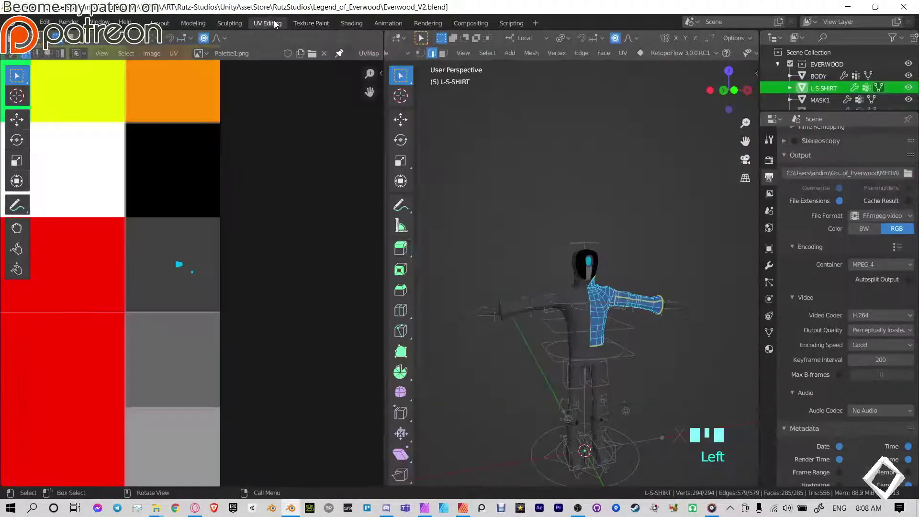
- Unwrap the unmirrored half of the shirt and inspect the palette colours on its front and back
{"action": "scroll", "coordinate": [569, 306], "scroll_direction": "down", "scroll_amount": 5}
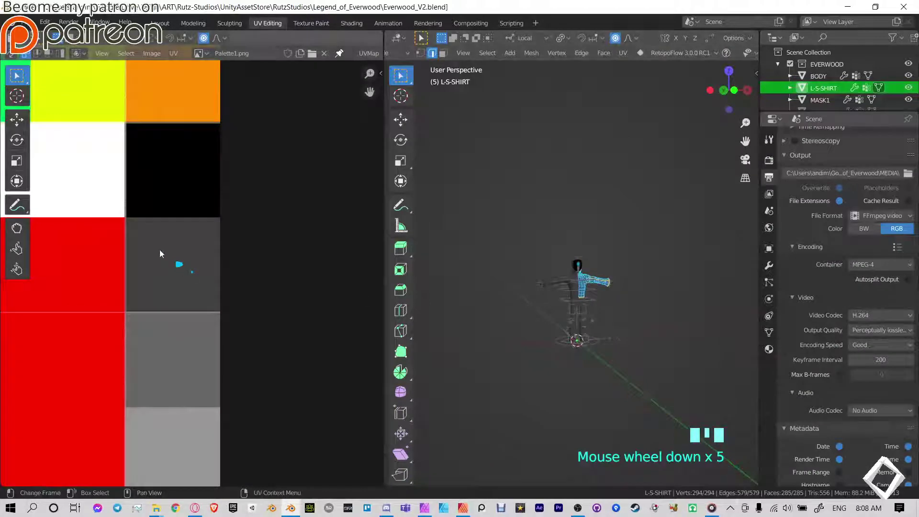
{"action": "key", "text": "u"}
{"action": "scroll", "coordinate": [159, 240], "scroll_direction": "down", "scroll_amount": 5}
{"action": "middle_click_drag", "start_coordinate": [107, 299], "coordinate": [245, 250]}
{"action": "scroll", "coordinate": [268, 286], "scroll_direction": "up", "scroll_amount": 1}
{"action": "scroll", "coordinate": [270, 289], "scroll_direction": "up", "scroll_amount": 1}
{"action": "scroll", "coordinate": [574, 287], "scroll_direction": "up", "scroll_amount": 8}
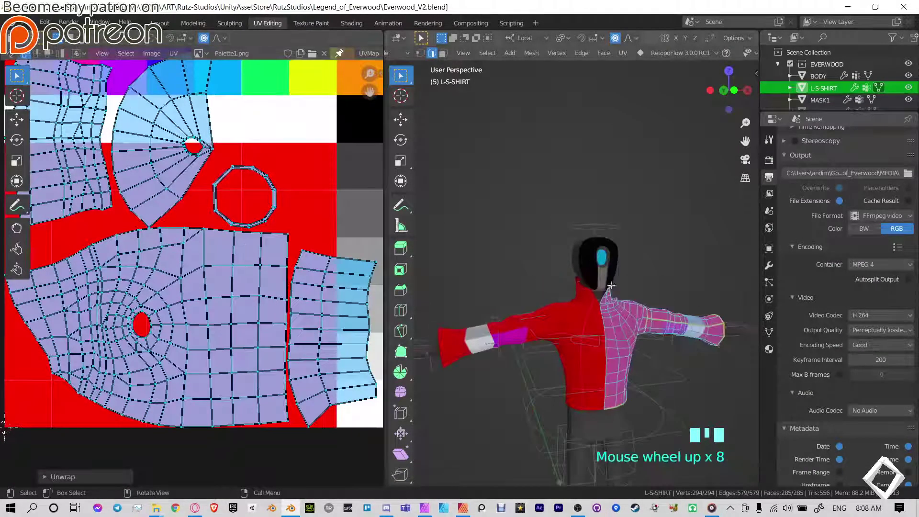
{"action": "middle_click_drag", "start_coordinate": [575, 287], "coordinate": [390, 266], "text": "shift"}
{"action": "scroll", "coordinate": [579, 246], "scroll_direction": "up", "scroll_amount": 5}
{"action": "middle_click_drag", "start_coordinate": [704, 264], "coordinate": [537, 260], "text": "shift"}
{"action": "scroll", "coordinate": [536, 261], "scroll_direction": "down", "scroll_amount": 4}
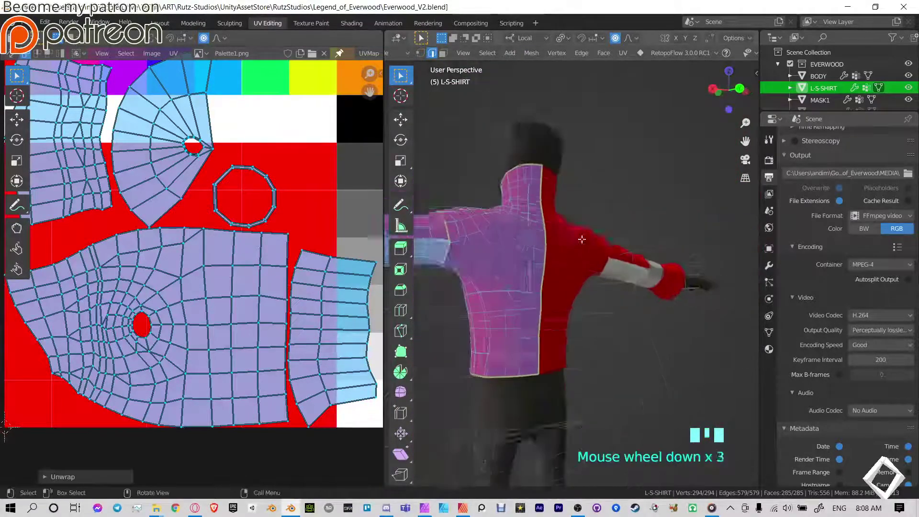
- Apply the shirt's Mirror modifier in Object Mode and return to editing the full mesh
{"action": "key", "text": "Tab"}
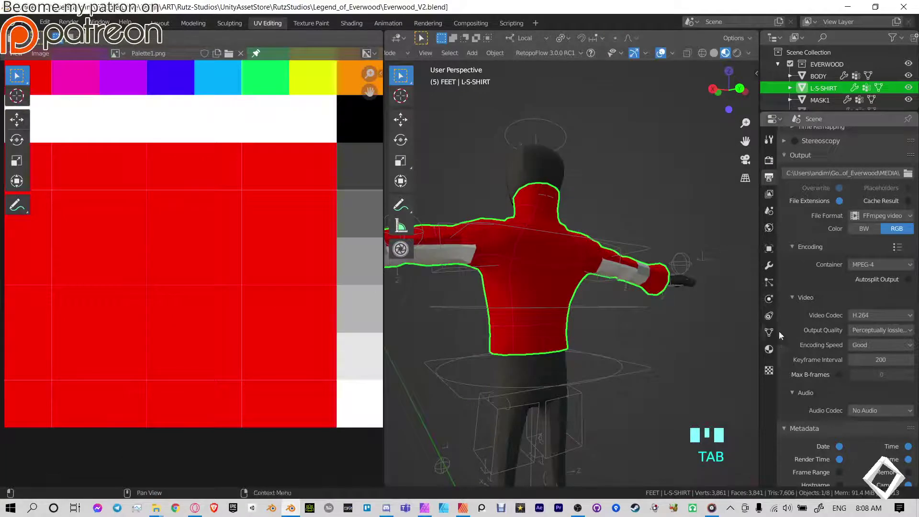
{"action": "left_click", "coordinate": [770, 332]}
{"action": "left_click", "coordinate": [769, 267]}
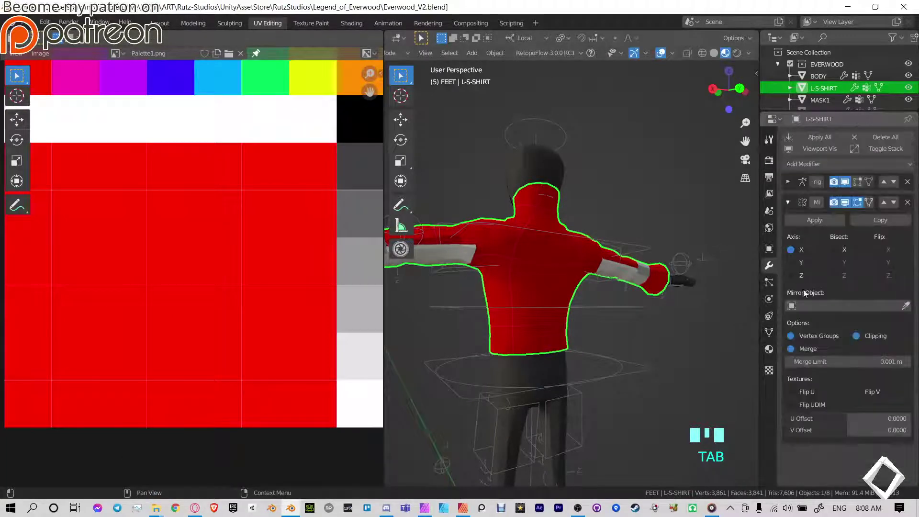
{"action": "left_click", "coordinate": [803, 219]}
{"action": "key", "text": "Tab"}
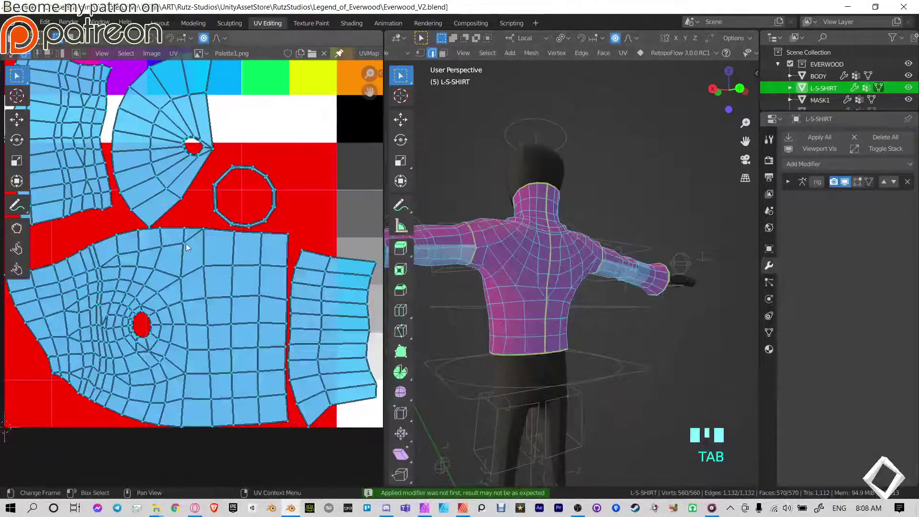
- Unwrap the full shirt mesh and check the result from the character's front
{"action": "key", "text": "u"}
{"action": "left_click", "coordinate": [187, 247]}
{"action": "scroll", "coordinate": [194, 244], "scroll_direction": "down", "scroll_amount": 2}
{"action": "mouse_move", "coordinate": [196, 242]}
{"action": "middle_mouse_down"}
{"action": "mouse_move", "coordinate": [224, 248]}
{"action": "mouse_move", "coordinate": [197, 243]}
{"action": "middle_mouse_up"}
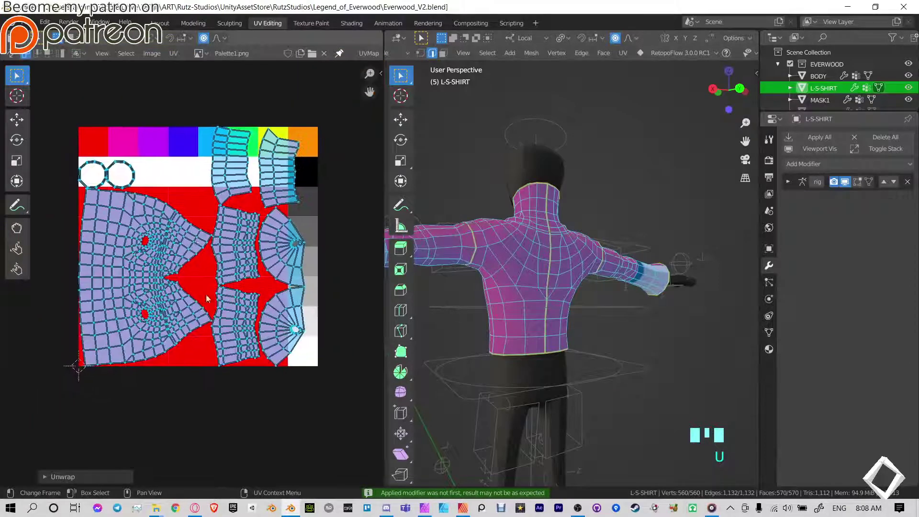
{"action": "middle_click_drag", "start_coordinate": [531, 269], "coordinate": [684, 280]}
{"action": "middle_click_drag", "start_coordinate": [618, 309], "coordinate": [634, 306]}
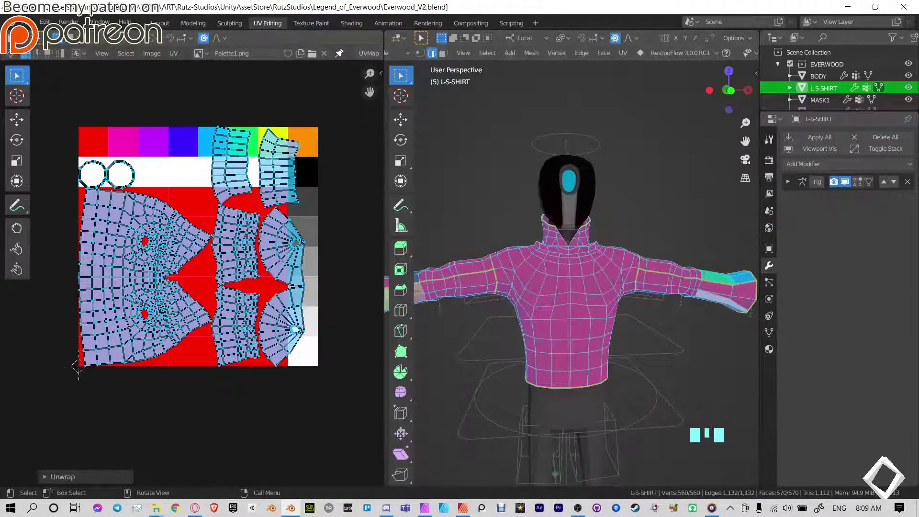
- Return to the Layout workspace in Object Mode and view the character in Solid shading
{"action": "left_click", "coordinate": [161, 23]}
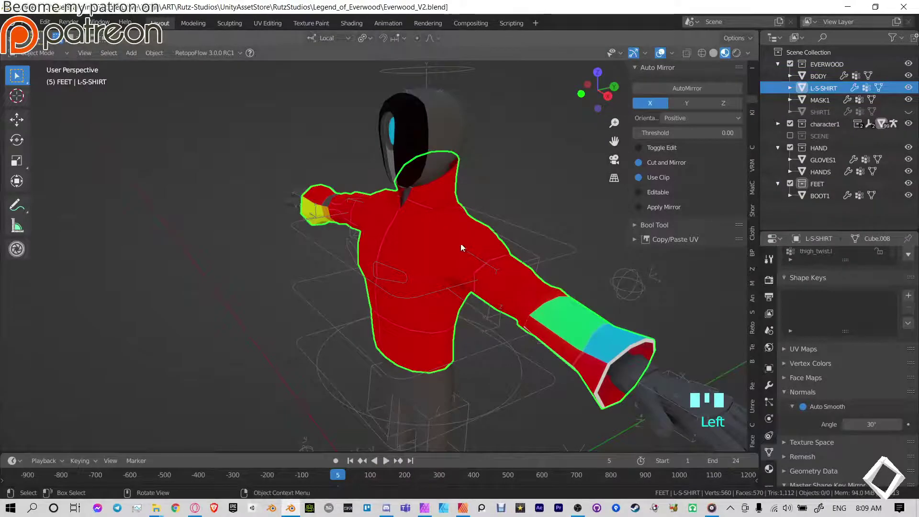
{"action": "left_click", "coordinate": [714, 53]}
{"action": "left_click", "coordinate": [547, 167]}
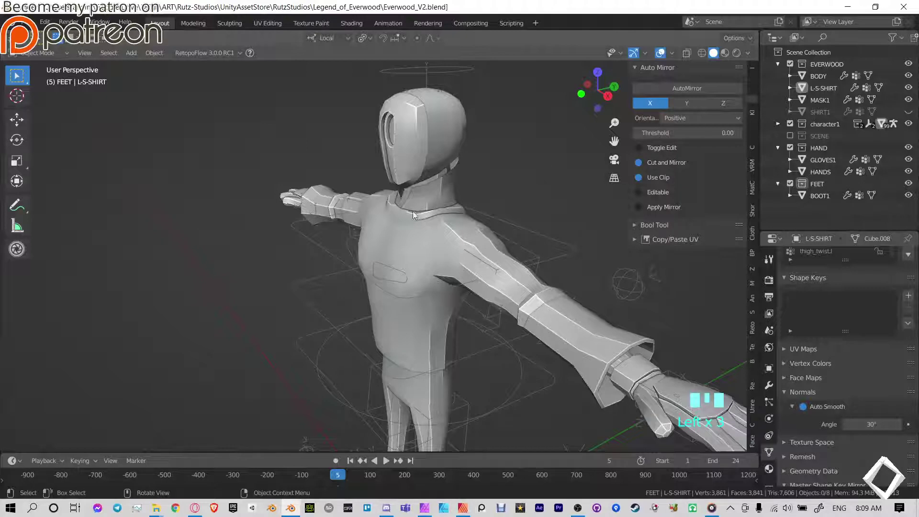
{"action": "middle_click_drag", "start_coordinate": [321, 346], "coordinate": [462, 342]}
{"action": "scroll", "coordinate": [418, 237], "scroll_direction": "down", "scroll_amount": 5}
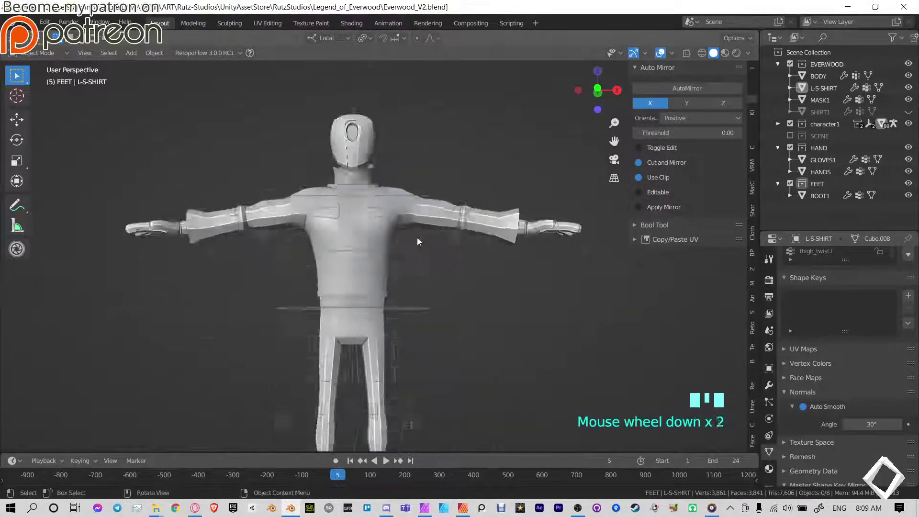
- Check the character's shirt in Material Preview and return the viewport to Solid shading
{"action": "left_click", "coordinate": [725, 53]}
{"action": "middle_click_drag", "start_coordinate": [464, 197], "coordinate": [476, 193]}
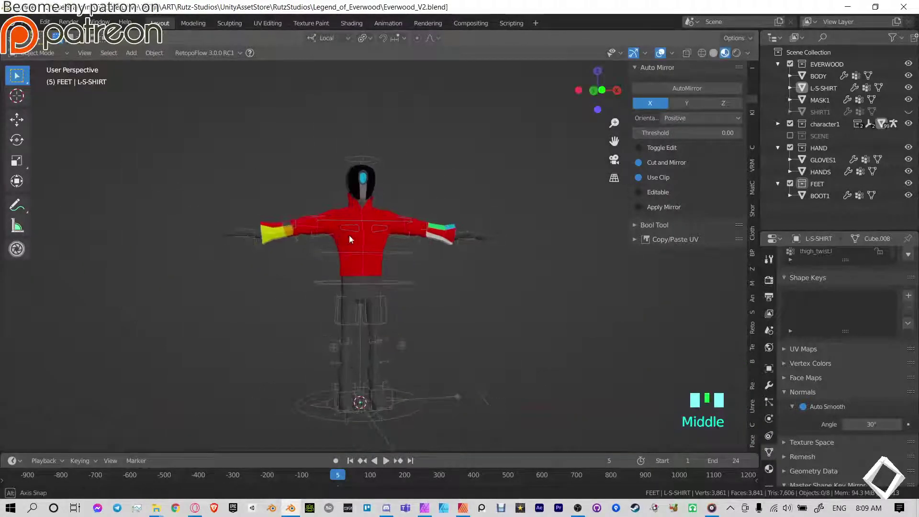
{"action": "scroll", "coordinate": [476, 194], "scroll_direction": "up", "scroll_amount": 6}
{"action": "left_click", "coordinate": [714, 53]}
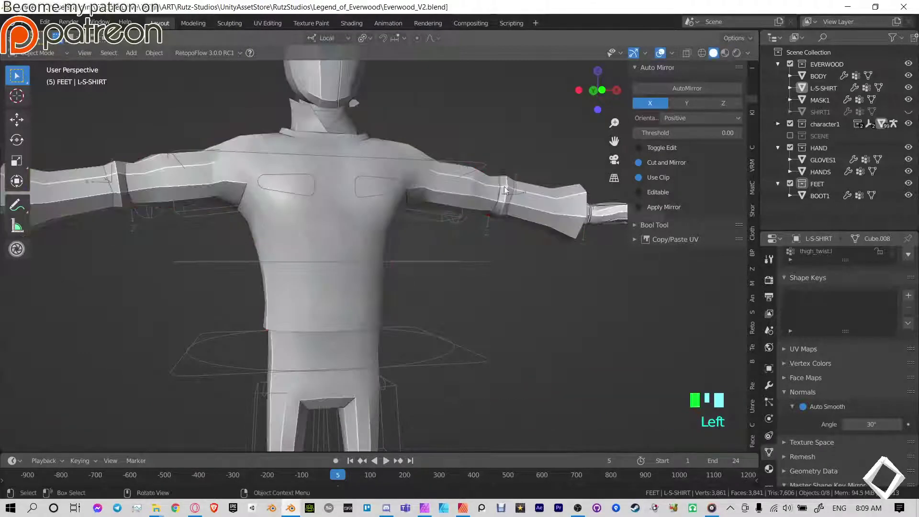
- Try moving the character's separate mesh pieces, such as the long-sleeved shirt and the gloves, out of place
{"action": "left_click", "coordinate": [552, 216]}
{"action": "scroll", "coordinate": [532, 229], "scroll_direction": "down", "scroll_amount": 1}
{"action": "key", "text": "g"}
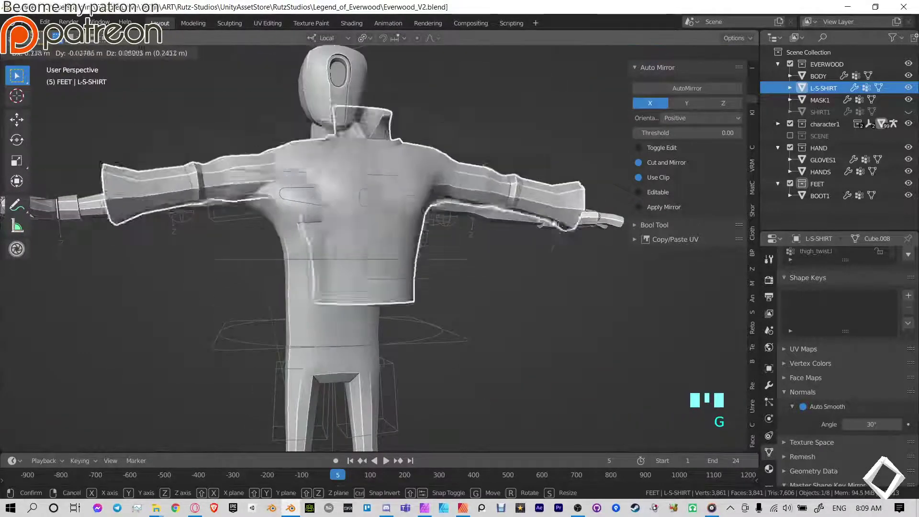
{"action": "right_click", "coordinate": [456, 251]}
{"action": "middle_click_drag", "start_coordinate": [636, 218], "coordinate": [622, 220]}
{"action": "scroll", "coordinate": [622, 220], "scroll_direction": "down", "scroll_amount": 1}
{"action": "left_click", "coordinate": [623, 220]}
{"action": "key", "text": "g"}
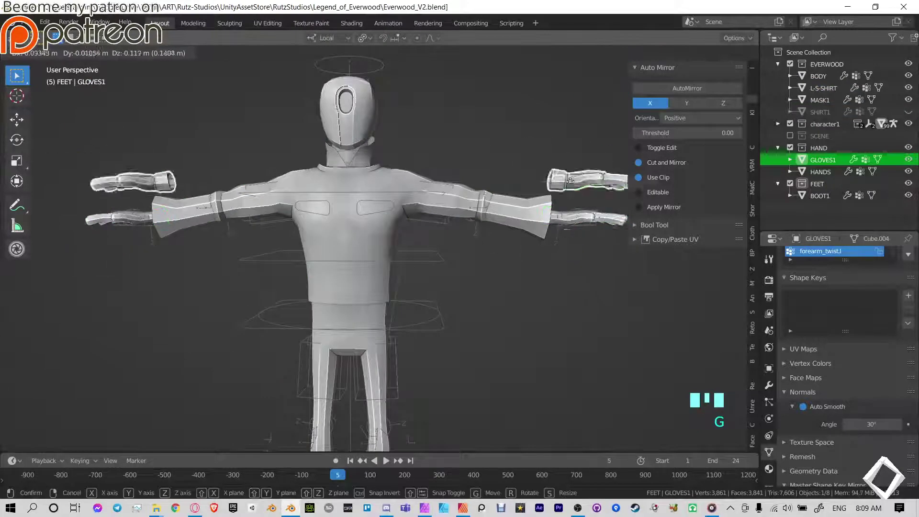
{"action": "right_click", "coordinate": [360, 119]}
{"action": "left_click", "coordinate": [371, 358]}
{"action": "middle_click_drag", "start_coordinate": [372, 358], "coordinate": [383, 260], "text": "shift"}
{"action": "left_click", "coordinate": [384, 352]}
{"action": "key", "text": "g"}
{"action": "right_click", "coordinate": [296, 327]}
- Select face loops around the body's hips in face select mode and return to Object Mode
{"action": "left_click", "coordinate": [375, 240]}
{"action": "middle_click_drag", "start_coordinate": [371, 226], "coordinate": [311, 252]}
{"action": "key", "text": "Tab"}
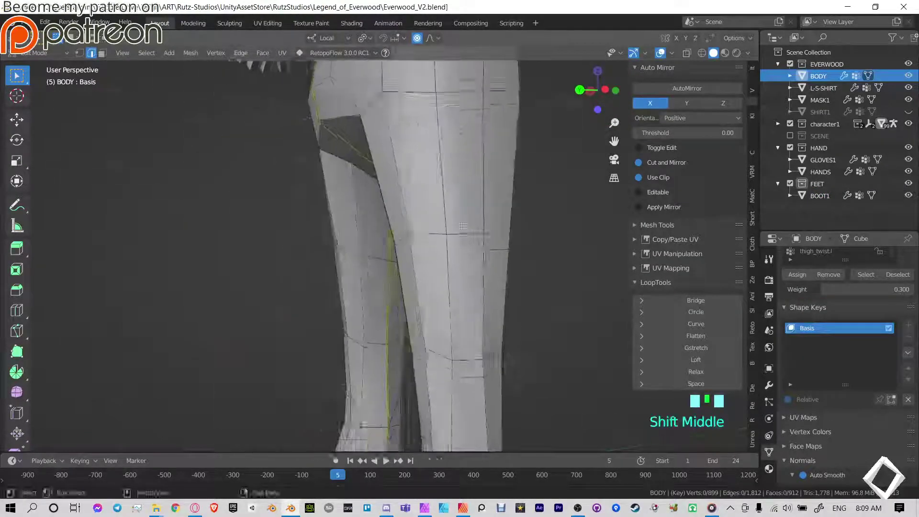
{"action": "scroll", "coordinate": [311, 252], "scroll_direction": "down", "scroll_amount": 4}
{"action": "key", "text": "3"}
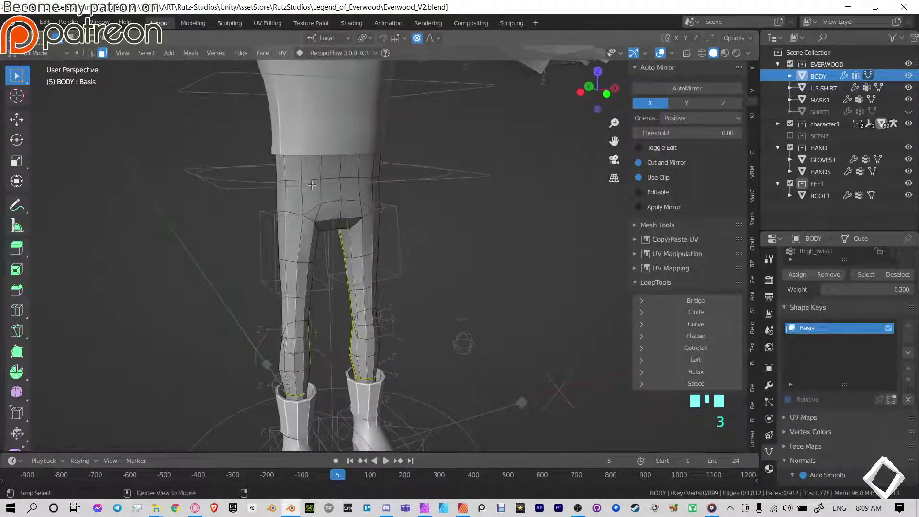
{"action": "left_click", "coordinate": [315, 165], "text": "alt"}
{"action": "left_click", "coordinate": [324, 190], "text": "alt+shift"}
{"action": "middle_click_drag", "start_coordinate": [324, 189], "coordinate": [361, 204]}
{"action": "key", "text": "KP_1"}
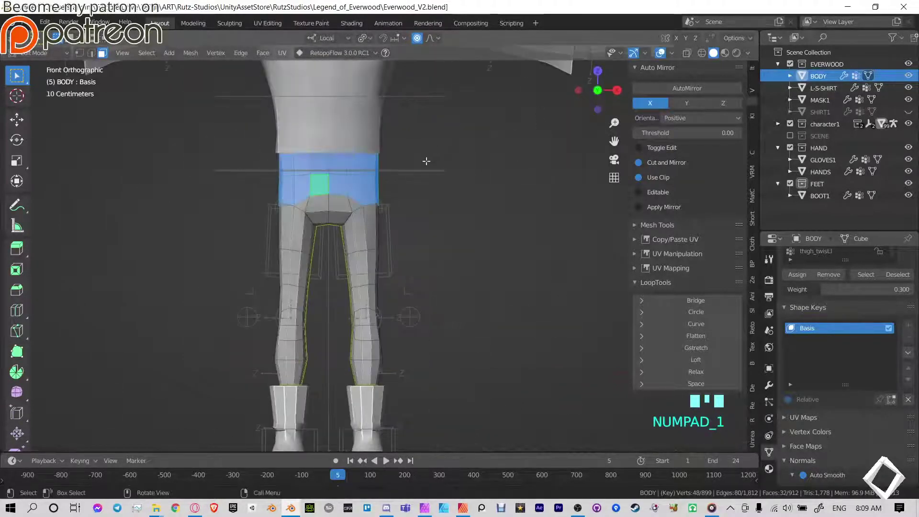
{"action": "left_click", "coordinate": [418, 172]}
{"action": "key", "text": "ctrl+Tab"}
{"action": "key", "text": "ctrl+Tab"}
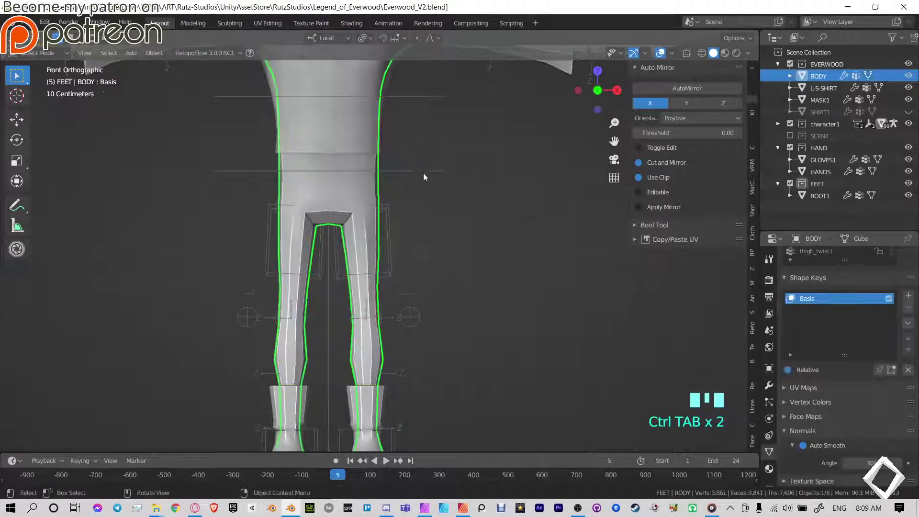
- Hide the character's rig and select the body mesh
{"action": "left_click", "coordinate": [423, 170]}
{"action": "key", "text": "h"}
{"action": "left_click", "coordinate": [364, 201]}
- Select the body's trouser faces, linked up to the seams, in Edit Mode with X-ray enabled
{"action": "key", "text": "ctrl+Tab"}
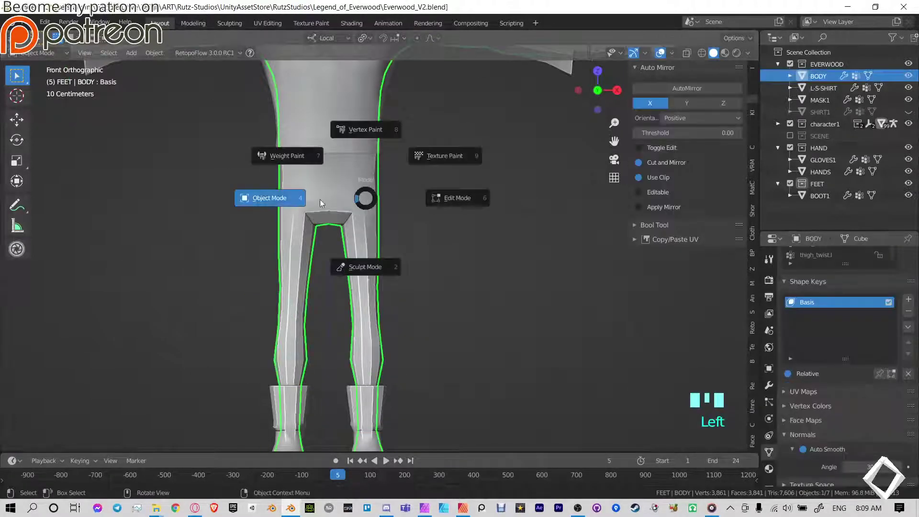
{"action": "left_click", "coordinate": [402, 195]}
{"action": "middle_click_drag", "start_coordinate": [403, 195], "coordinate": [477, 203], "text": "shift"}
{"action": "left_click", "coordinate": [692, 54]}
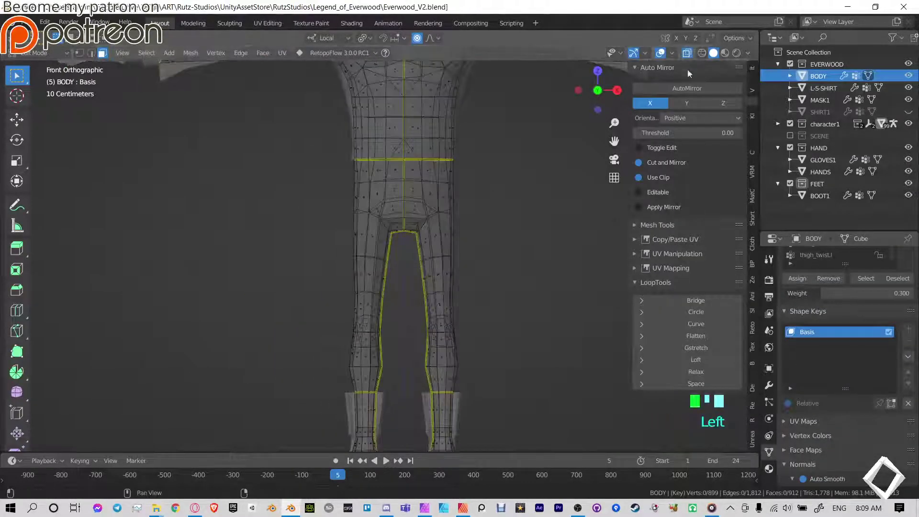
{"action": "key", "text": "l"}
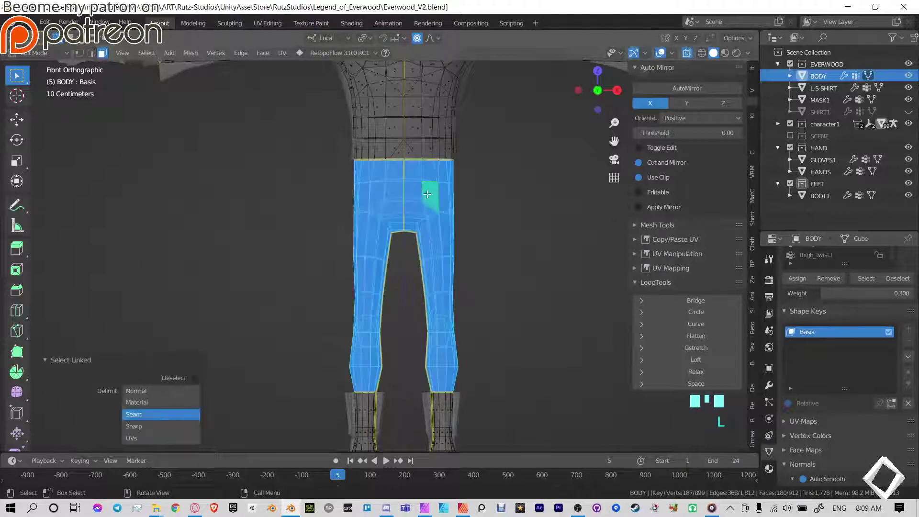
{"action": "middle_click_drag", "start_coordinate": [478, 203], "coordinate": [434, 252], "text": "shift"}
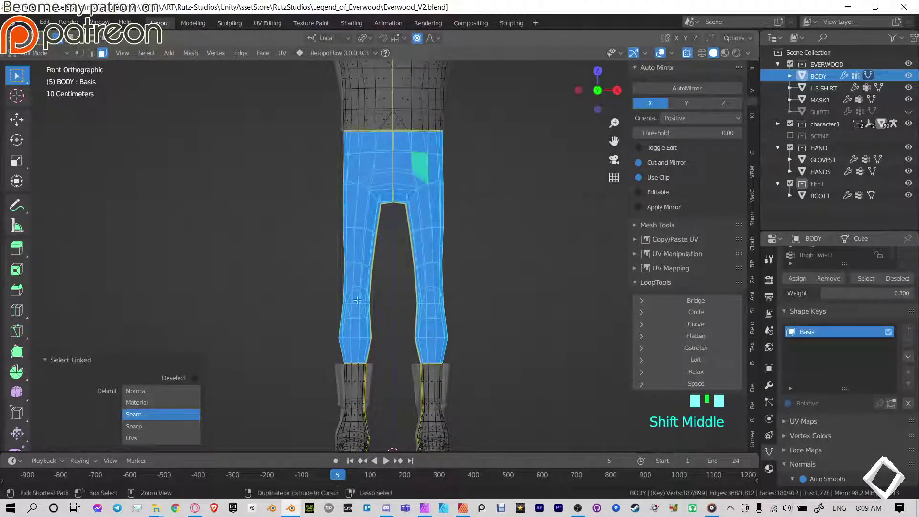
- Deselect the leg faces below the upper thighs so only a shorts-shaped area around the hips stays selected
{"action": "left_click", "coordinate": [374, 201], "text": "ctrl"}
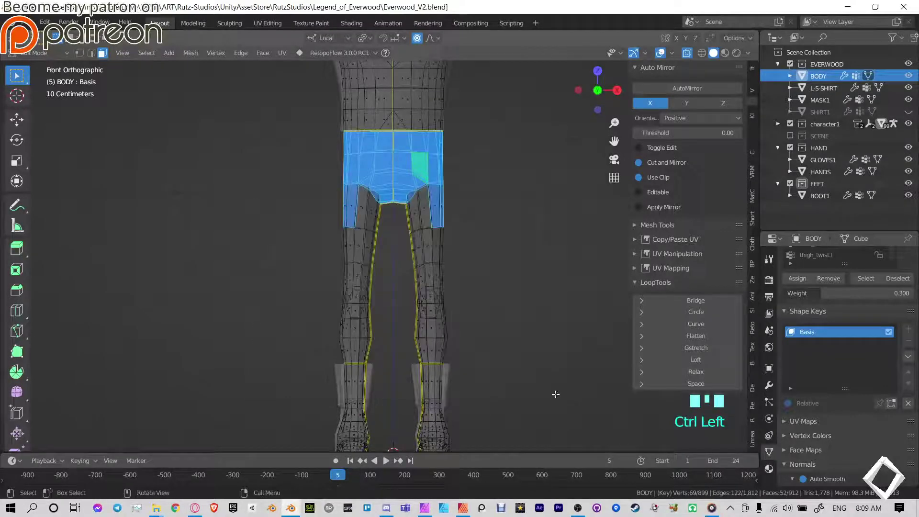
{"action": "key", "text": "ctrl+z"}
{"action": "left_click_drag", "start_coordinate": [314, 233], "coordinate": [526, 381], "text": "ctrl"}
{"action": "middle_click_drag", "start_coordinate": [526, 381], "coordinate": [493, 318]}
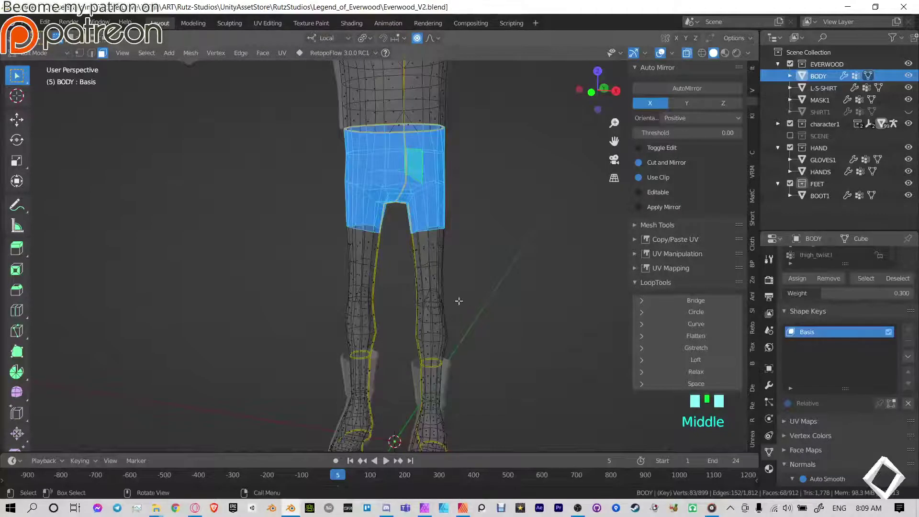
{"action": "middle_click_drag", "start_coordinate": [431, 272], "coordinate": [468, 267]}
- Duplicate the selected shorts faces in place, separate them into a new object and return to Object Mode
{"action": "key", "text": "shift+d"}
{"action": "key", "text": "Escape"}
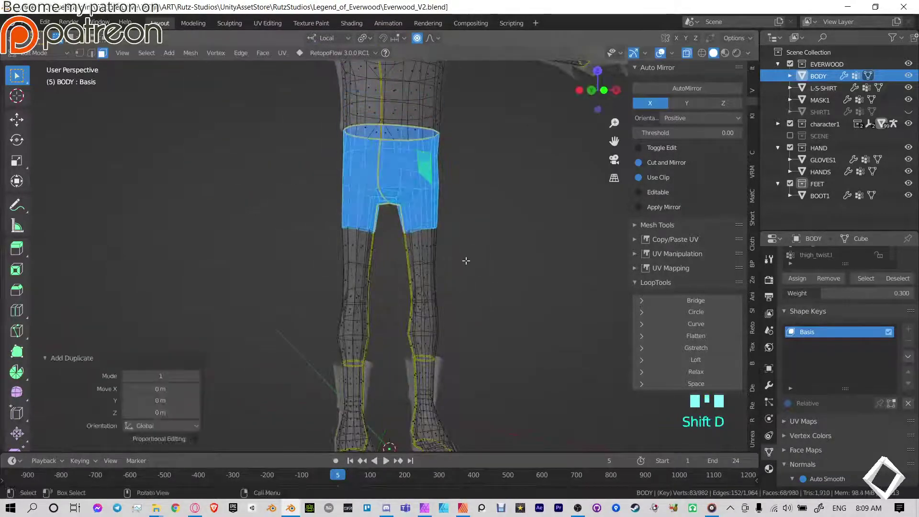
{"action": "key", "text": "p"}
{"action": "left_click", "coordinate": [467, 260]}
{"action": "key", "text": "Tab"}
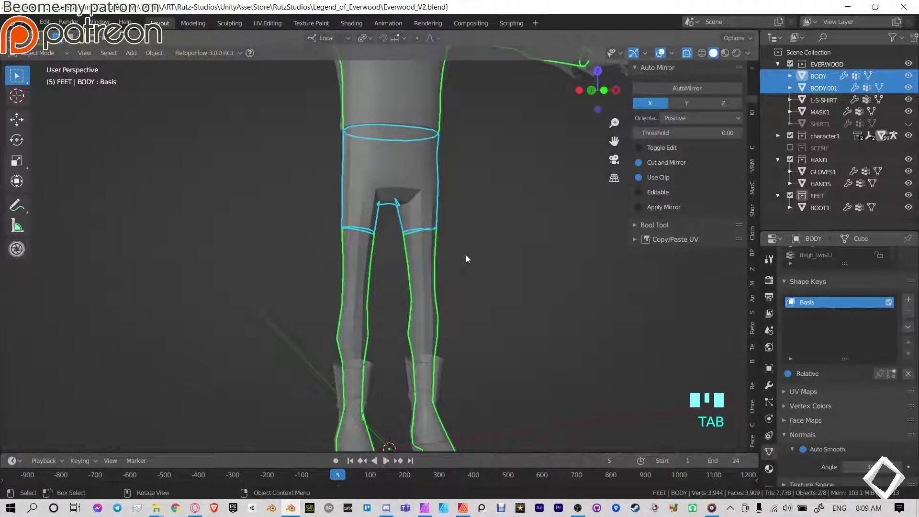
- Turn off X-ray and add a Solidify modifier with an offset of 0 to the shorts object
{"action": "left_click", "coordinate": [688, 54]}
{"action": "middle_click_drag", "start_coordinate": [467, 147], "coordinate": [420, 144]}
{"action": "left_click", "coordinate": [421, 148]}
{"action": "middle_click_drag", "start_coordinate": [463, 198], "coordinate": [455, 244], "text": "shift"}
{"action": "left_click", "coordinate": [769, 386]}
{"action": "left_click", "coordinate": [824, 283]}
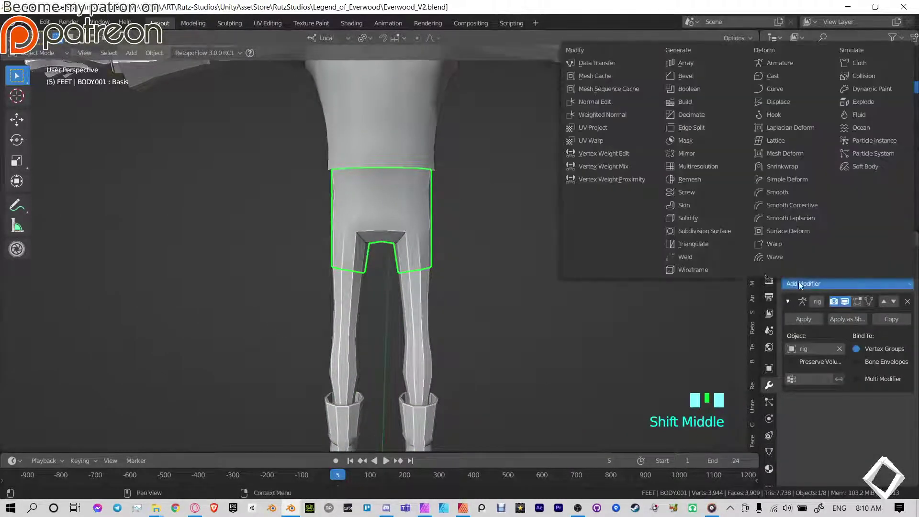
{"action": "left_click", "coordinate": [705, 218]}
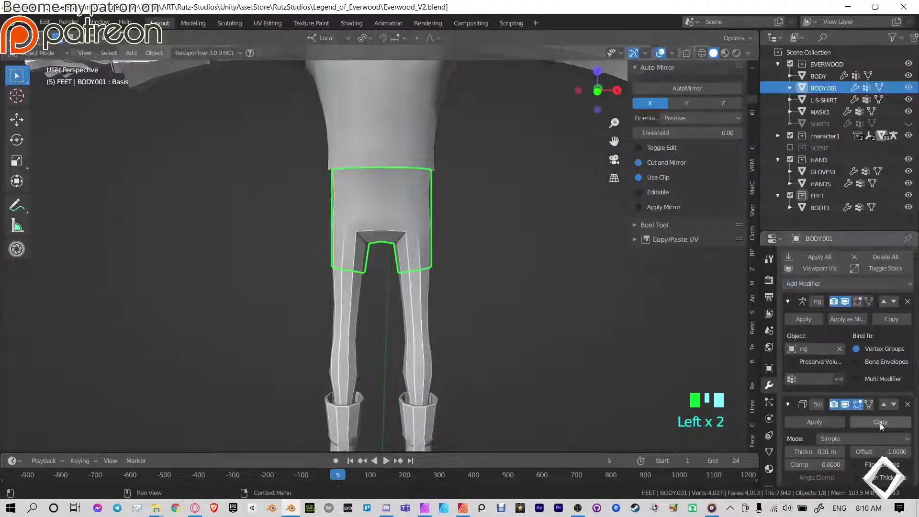
{"action": "left_click_drag", "start_coordinate": [881, 452], "coordinate": [886, 452]}
{"action": "left_click", "coordinate": [885, 451]}
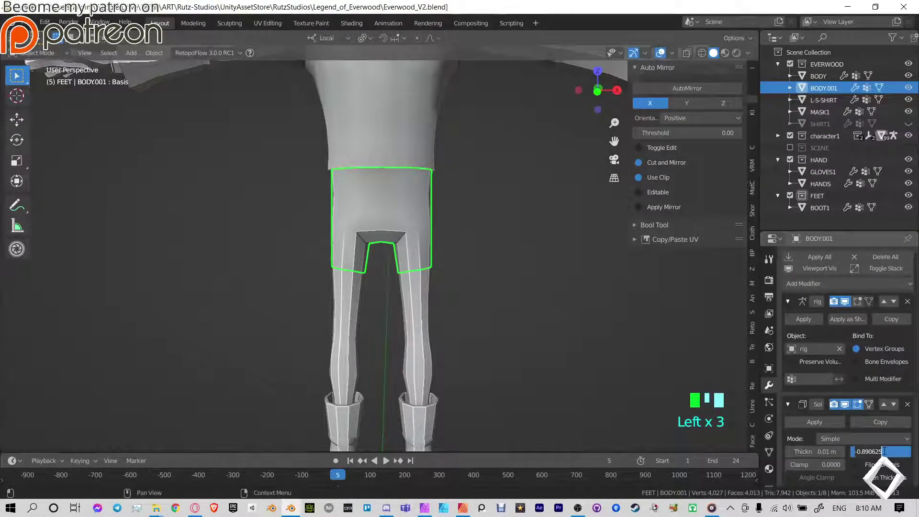
{"action": "type", "text": "0"}
{"action": "key", "text": "Return"}
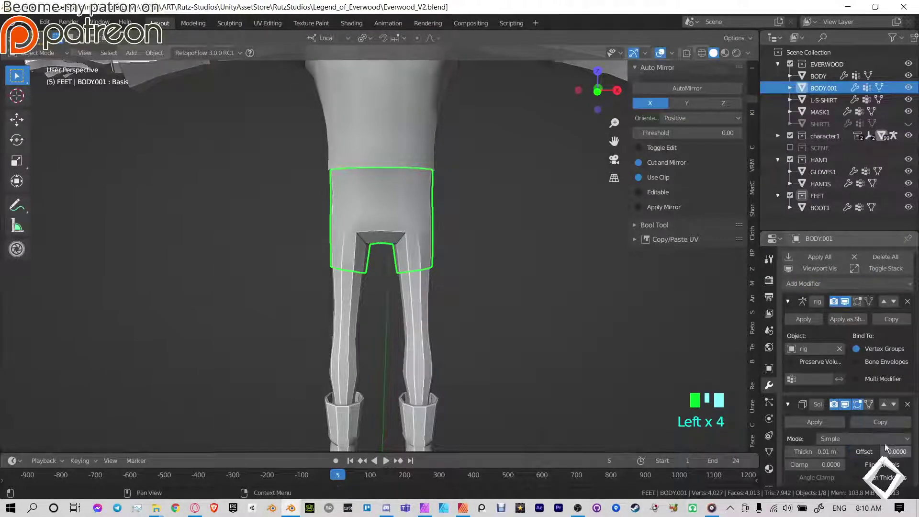
- Try the shorts' Solidify modifier at a thickness of 0.05 m with an offset of 1
{"action": "scroll", "coordinate": [440, 252], "scroll_direction": "up", "scroll_amount": 3}
{"action": "middle_click_drag", "start_coordinate": [441, 252], "coordinate": [498, 168]}
{"action": "scroll", "coordinate": [577, 210], "scroll_direction": "up", "scroll_amount": 4}
{"action": "middle_click_drag", "start_coordinate": [577, 210], "coordinate": [452, 225], "text": "shift"}
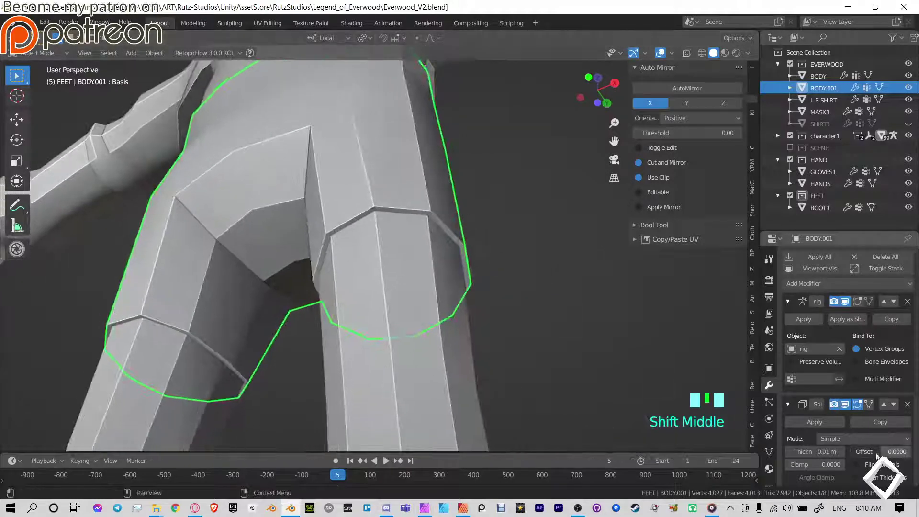
{"action": "left_click", "coordinate": [854, 452]}
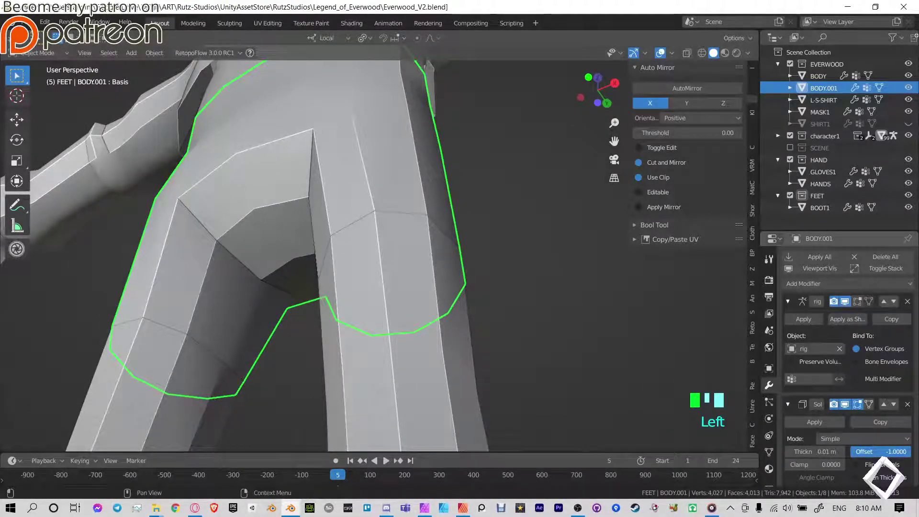
{"action": "mouse_move", "coordinate": [817, 452]}
{"action": "left_mouse_down"}
{"action": "mouse_move", "coordinate": [872, 451]}
{"action": "mouse_move", "coordinate": [820, 451]}
{"action": "left_mouse_up"}
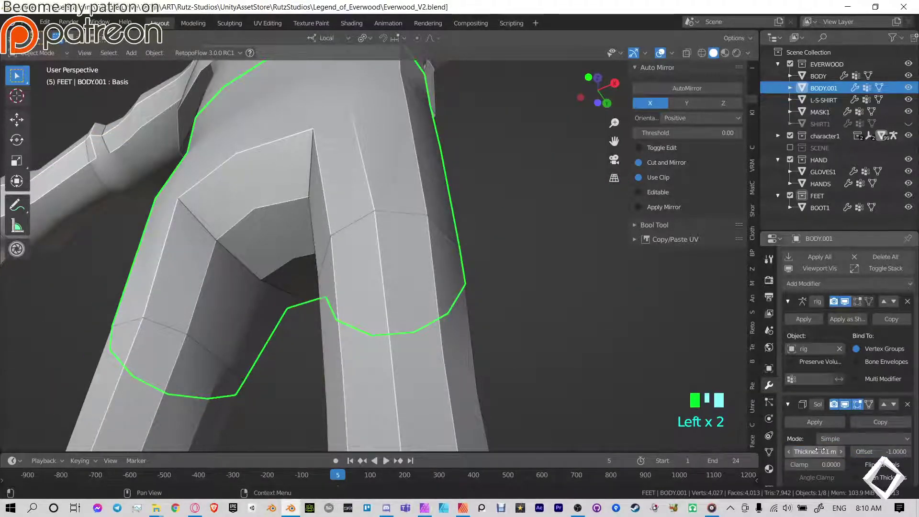
{"action": "left_click", "coordinate": [830, 452]}
{"action": "type", "text": "0"}
{"action": "key", "text": "Return"}
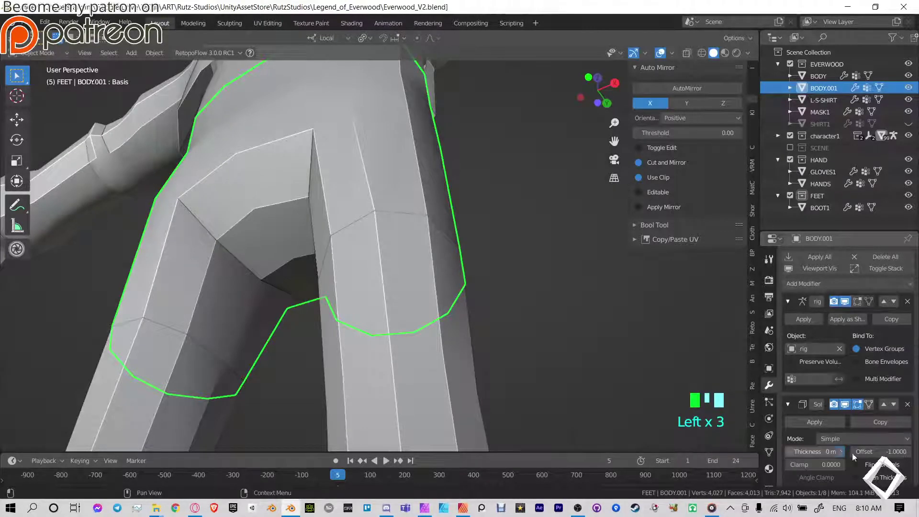
{"action": "left_click_drag", "start_coordinate": [861, 452], "coordinate": [900, 452]}
{"action": "left_click_drag", "start_coordinate": [816, 451], "coordinate": [826, 451]}
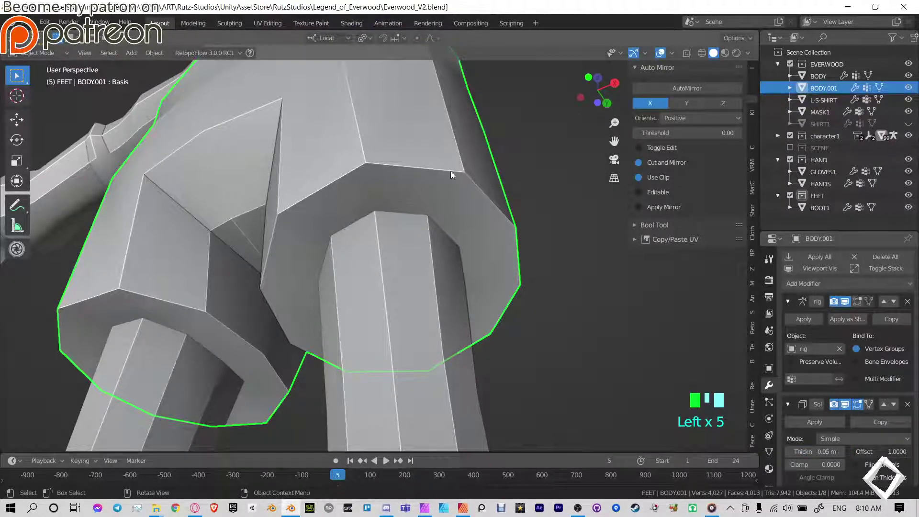
{"action": "scroll", "coordinate": [379, 248], "scroll_direction": "down", "scroll_amount": 2}
{"action": "middle_click_drag", "start_coordinate": [379, 251], "coordinate": [387, 251]}
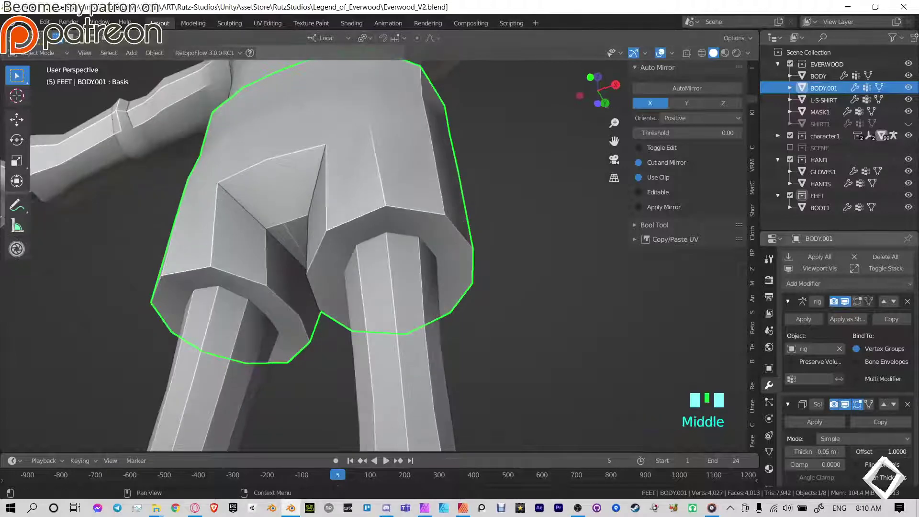
- Set the shorts' Solidify offset to 0 and the thickness to 0.02 m
{"action": "left_click", "coordinate": [873, 449]}
{"action": "type", "text": "0"}
{"action": "key", "text": "Return"}
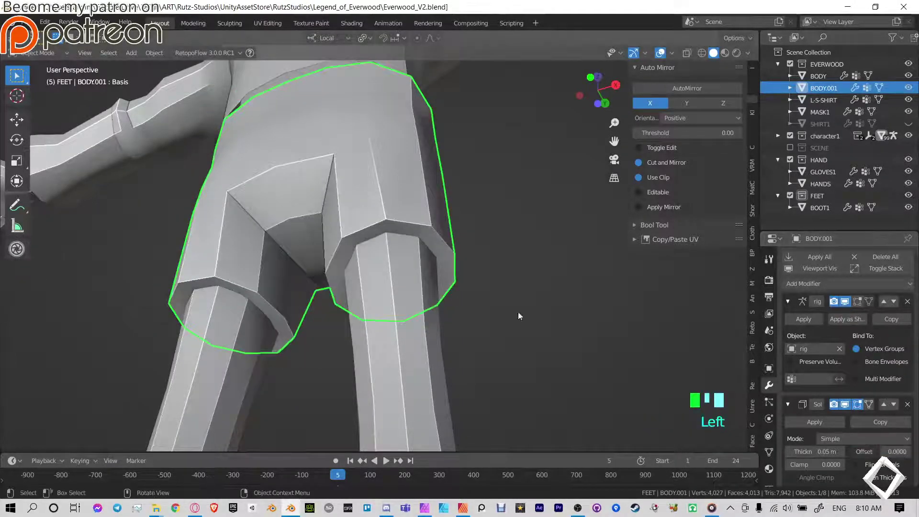
{"action": "scroll", "coordinate": [420, 227], "scroll_direction": "down", "scroll_amount": 1}
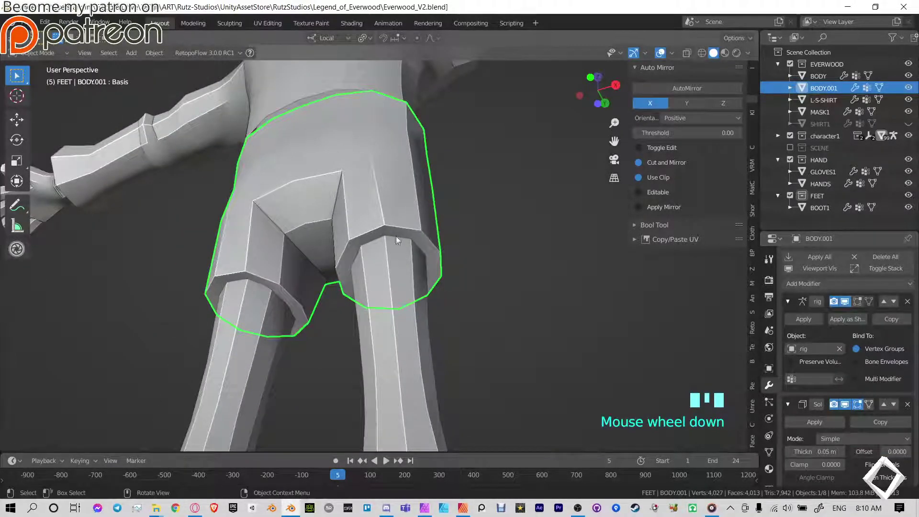
{"action": "middle_click_drag", "start_coordinate": [334, 240], "coordinate": [424, 256]}
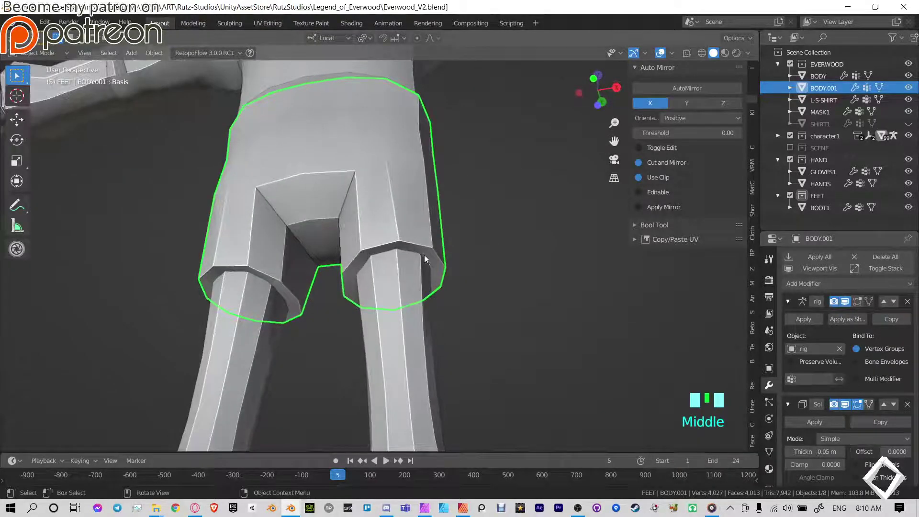
{"action": "left_click", "coordinate": [790, 452]}
{"action": "left_click", "coordinate": [789, 452]}
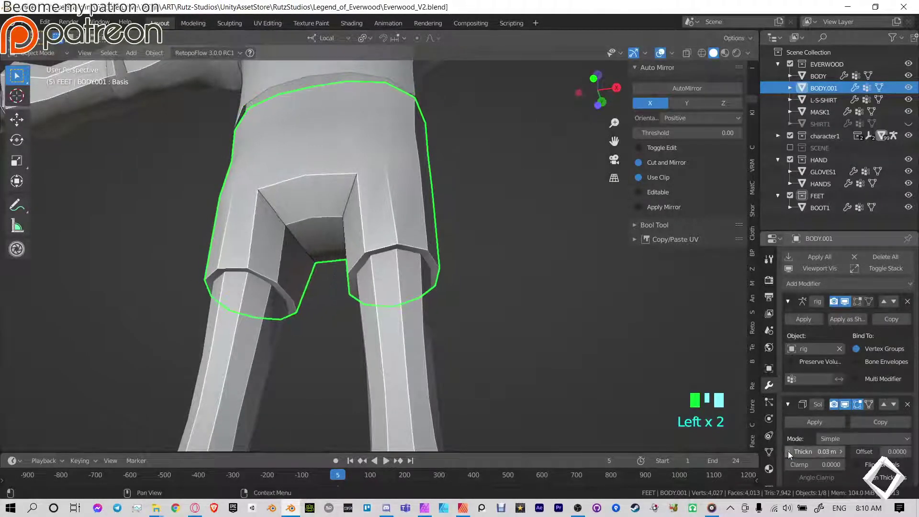
{"action": "left_click", "coordinate": [789, 452]}
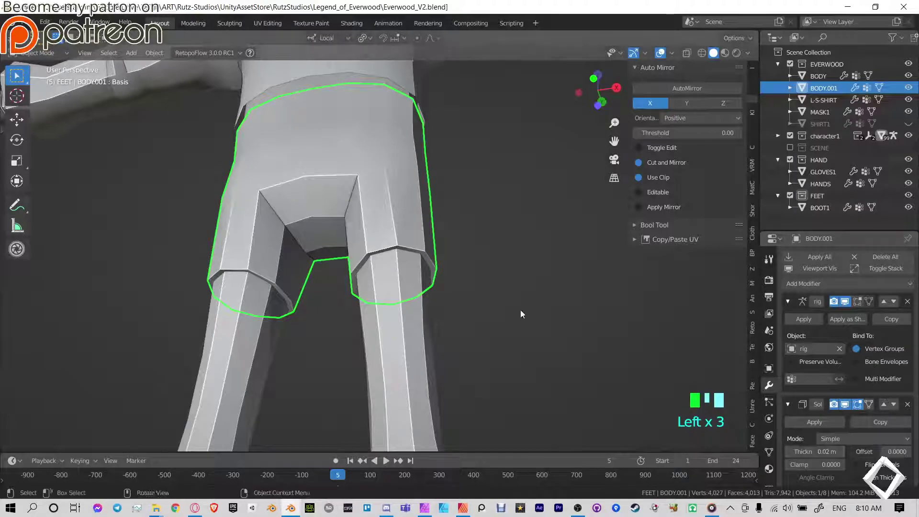
- In Edit Mode, enable the Solidify modifier's on-cage display and cut an edge loop around one lower shorts leg
{"action": "middle_click_drag", "start_coordinate": [519, 315], "coordinate": [476, 271], "text": "shift"}
{"action": "left_click", "coordinate": [537, 272]}
{"action": "scroll", "coordinate": [537, 271], "scroll_direction": "down", "scroll_amount": 2}
{"action": "key", "text": "Tab"}
{"action": "scroll", "coordinate": [476, 344], "scroll_direction": "up", "scroll_amount": 1}
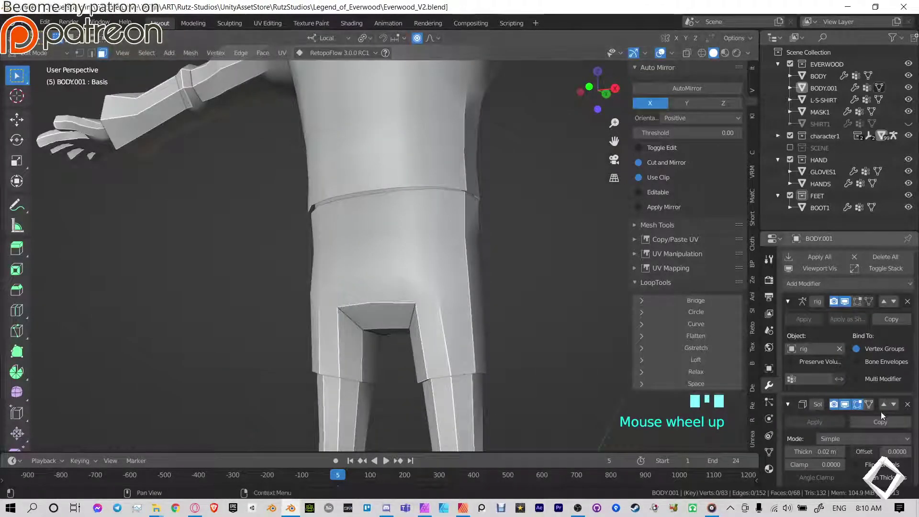
{"action": "left_click", "coordinate": [869, 405]}
{"action": "middle_click_drag", "start_coordinate": [471, 324], "coordinate": [416, 258], "text": "shift"}
{"action": "key", "text": "ctrl+r"}
{"action": "left_click", "coordinate": [416, 257]}
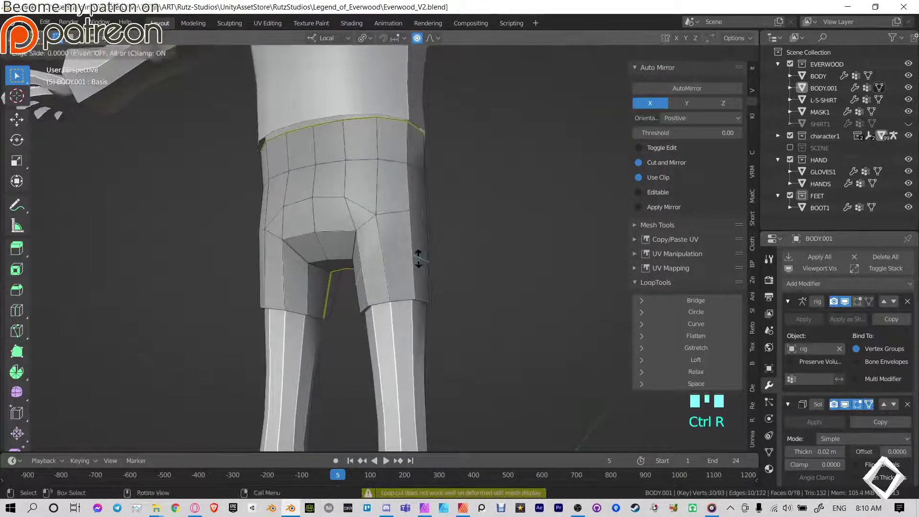
{"action": "left_click", "coordinate": [422, 270]}
- Mirror the shorts object across the X axis with AutoMirror
{"action": "key", "text": "Tab"}
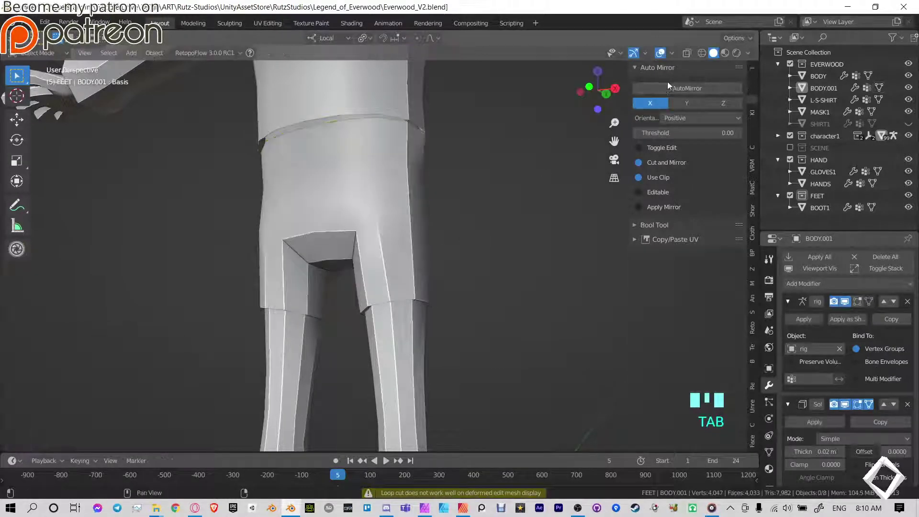
{"action": "left_click", "coordinate": [671, 90]}
{"action": "key", "text": "Tab"}
{"action": "left_click", "coordinate": [386, 215]}
{"action": "left_click", "coordinate": [690, 90]}
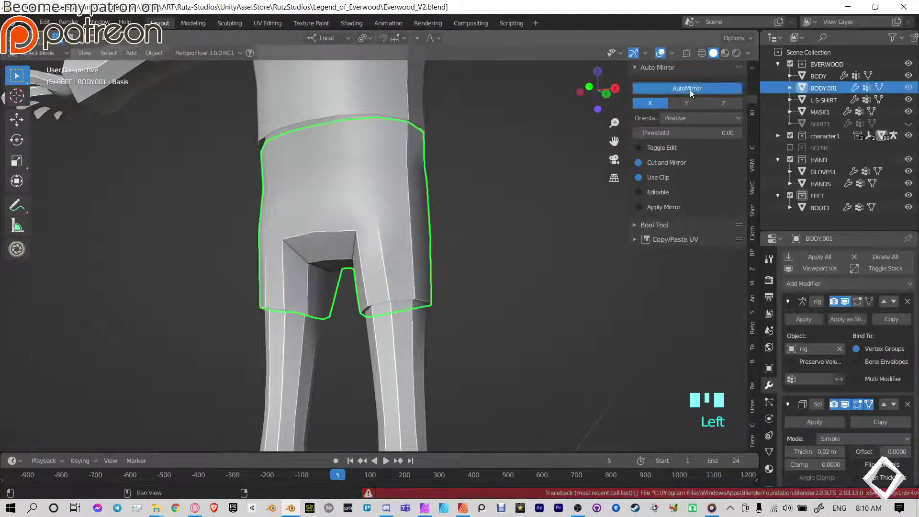
{"action": "key", "text": "Tab"}
{"action": "middle_click_drag", "start_coordinate": [416, 224], "coordinate": [433, 234]}
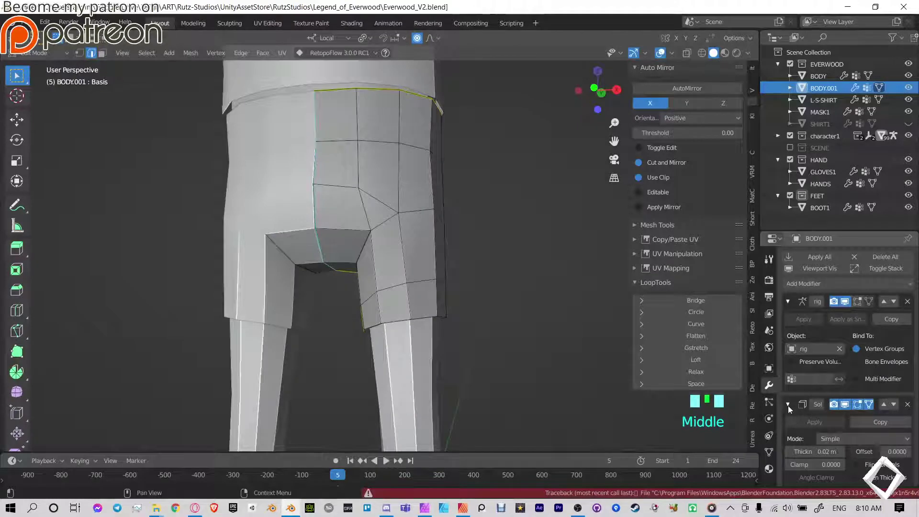
{"action": "key", "text": "Tab"}
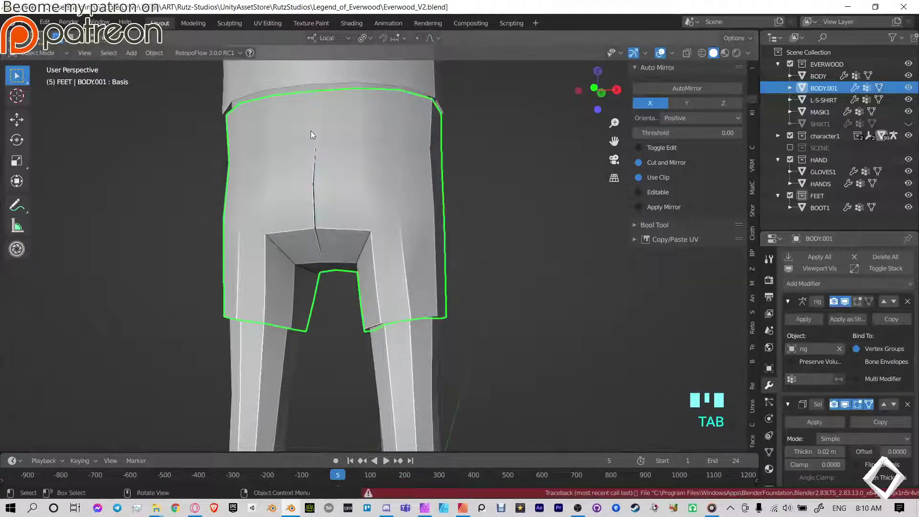
- Place the shorts' Mirror modifier above Solidify in the stack and collapse both modifiers
{"action": "left_click", "coordinate": [789, 405]}
{"action": "left_click", "coordinate": [884, 425]}
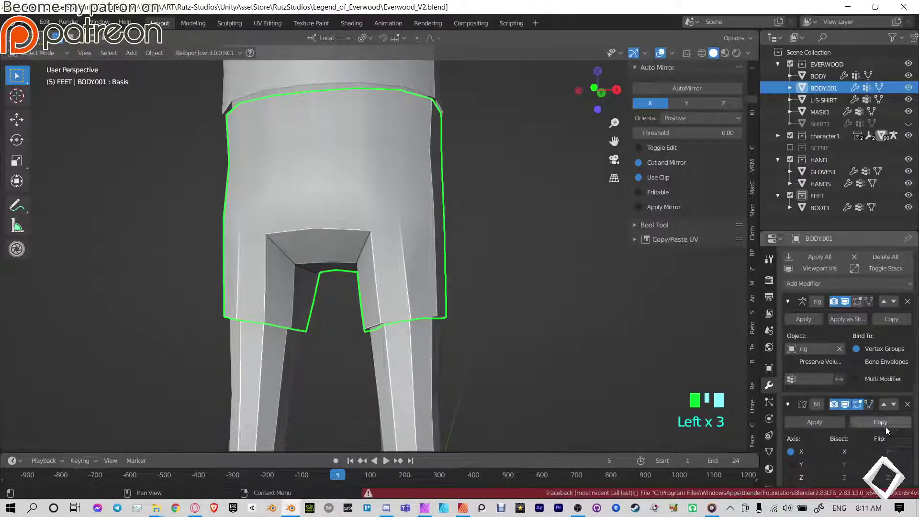
{"action": "left_click", "coordinate": [790, 405]}
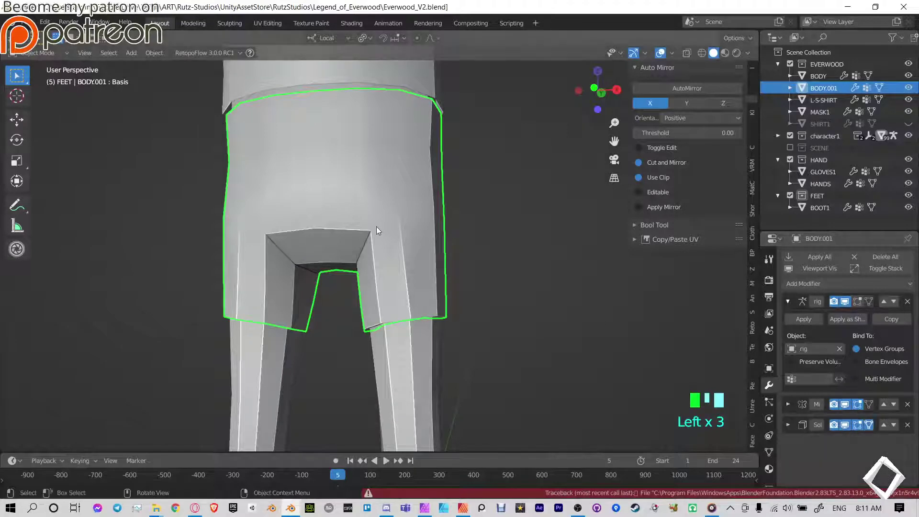
- Select the shorts leg's bottom edge loop in Edit Mode and flatten it by scaling to 0 along Z
{"action": "key", "text": "Tab"}
{"action": "middle_click_drag", "start_coordinate": [447, 293], "coordinate": [478, 293]}
{"action": "key", "text": "3"}
{"action": "left_click", "coordinate": [438, 293], "text": "alt"}
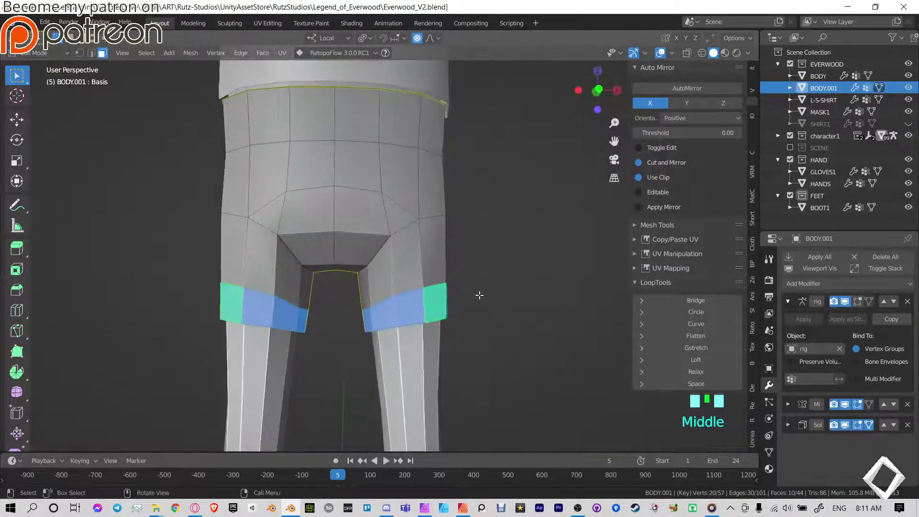
{"action": "key", "text": "2"}
{"action": "left_click", "coordinate": [464, 311], "text": "alt"}
{"action": "left_click", "coordinate": [414, 325], "text": "alt"}
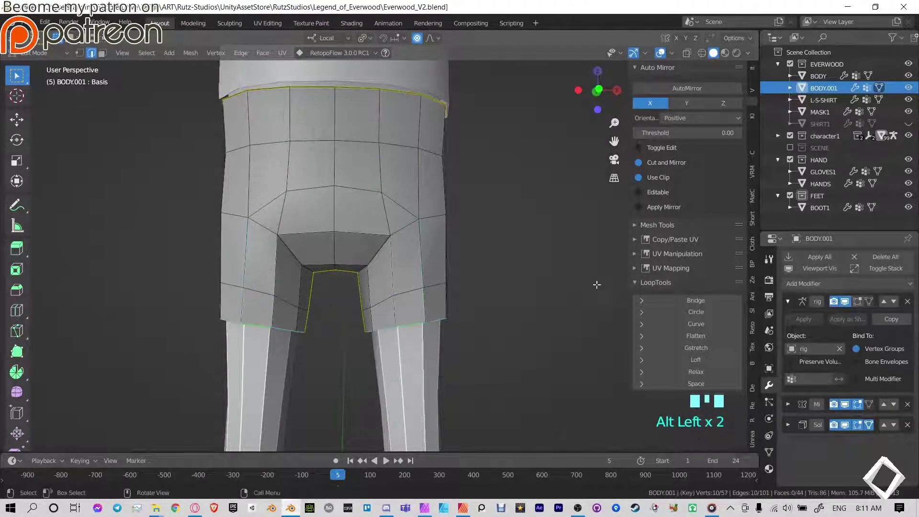
{"action": "key", "text": "s"}
{"action": "key", "text": "z"}
{"action": "key", "text": "0"}
{"action": "key", "text": "Return"}
- Lower the flattened leg hem slightly along Z to lengthen the shorts
{"action": "key", "text": "g"}
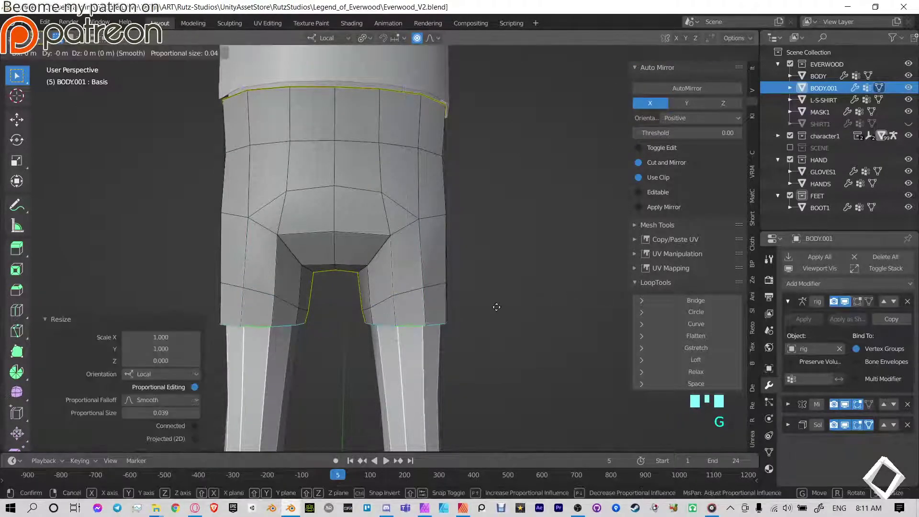
{"action": "key", "text": "z"}
{"action": "left_click", "coordinate": [496, 322]}
- Select the edge loop above the leg hem and flatten it by scaling to 0 along Z
{"action": "left_click", "coordinate": [397, 289], "text": "alt"}
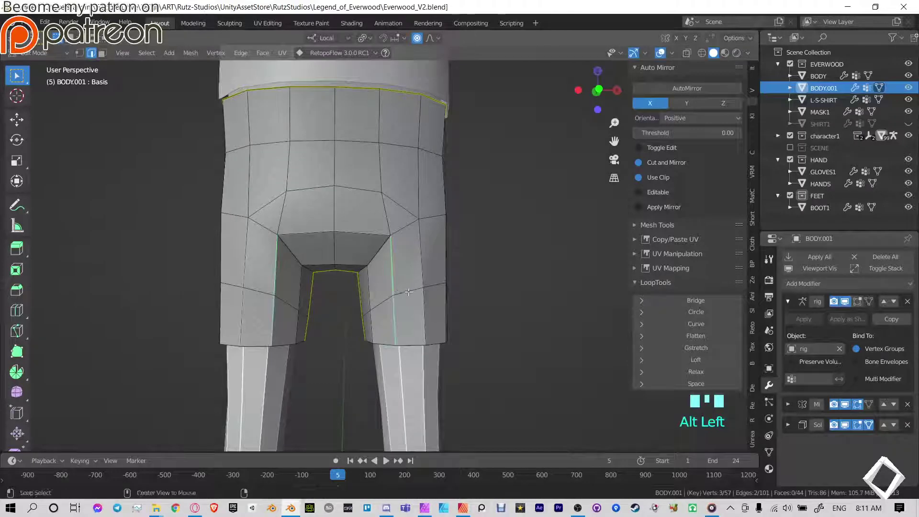
{"action": "left_click", "coordinate": [409, 292], "text": "alt"}
{"action": "key", "text": "s"}
{"action": "key", "text": "z"}
{"action": "key", "text": "0"}
{"action": "key", "text": "Return"}
- Slide the edge loop above the hem downward by a factor of about -0.436 to narrow the cuff band
{"action": "middle_click", "coordinate": [477, 297]}
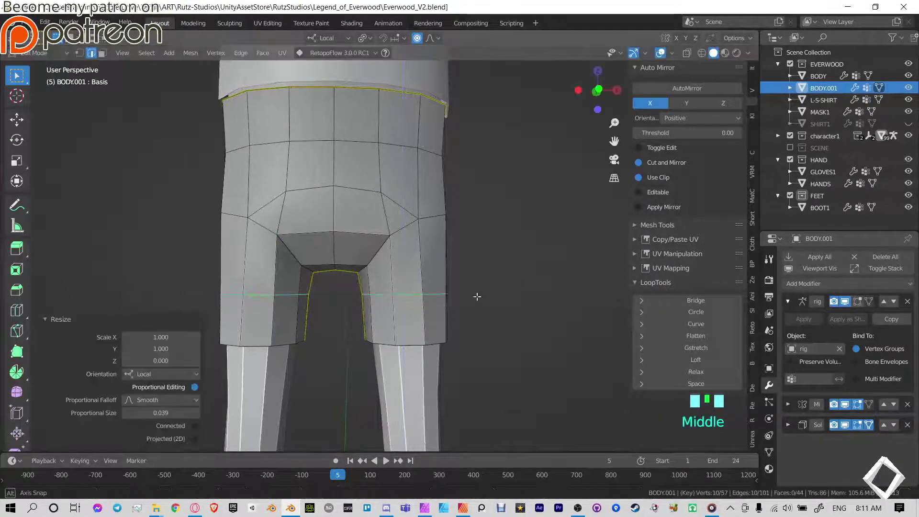
{"action": "middle_click_drag", "start_coordinate": [478, 297], "coordinate": [460, 299]}
{"action": "key", "text": "g"}
{"action": "key", "text": "g"}
{"action": "left_click", "coordinate": [398, 317]}
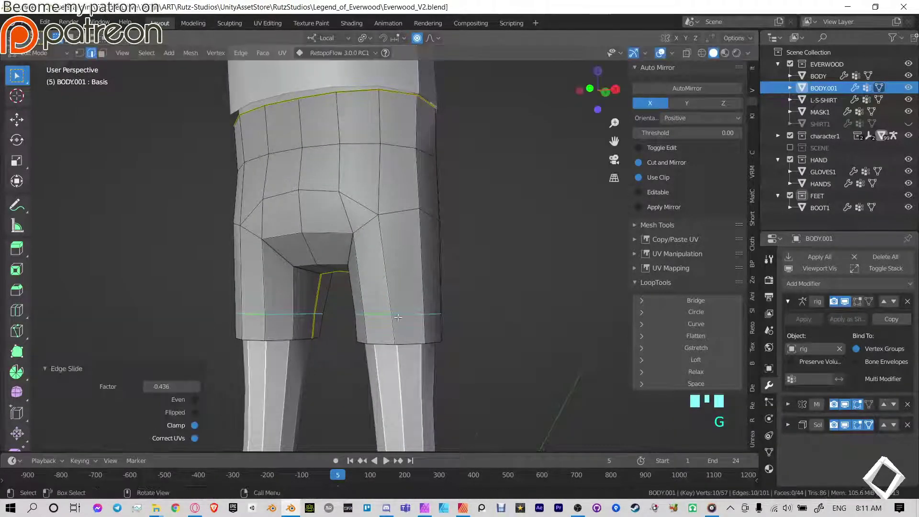
{"action": "middle_click_drag", "start_coordinate": [398, 317], "coordinate": [427, 316]}
{"action": "key", "text": "e"}
{"action": "right_click", "coordinate": [419, 315]}
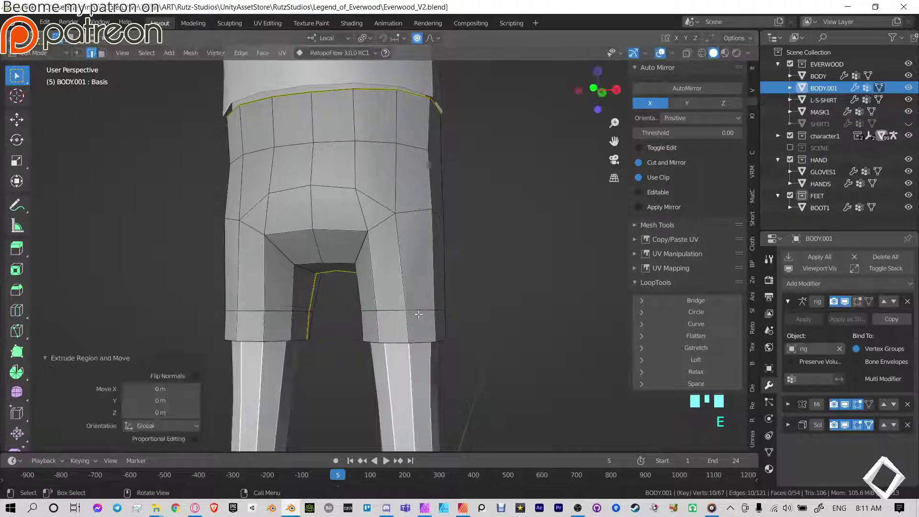
{"action": "key", "text": "ctrl+z"}
- Separate the face band at the leg hem into its own cuff object and select it in Object Mode
{"action": "key", "text": "3"}
{"action": "left_click", "coordinate": [411, 325], "text": "alt"}
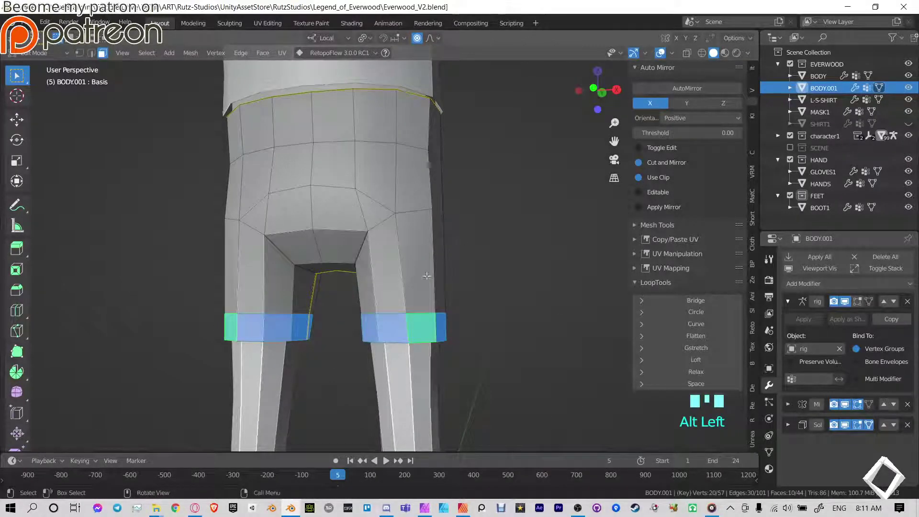
{"action": "key", "text": "p"}
{"action": "left_click", "coordinate": [440, 289]}
{"action": "key", "text": "Tab"}
{"action": "left_click", "coordinate": [420, 339]}
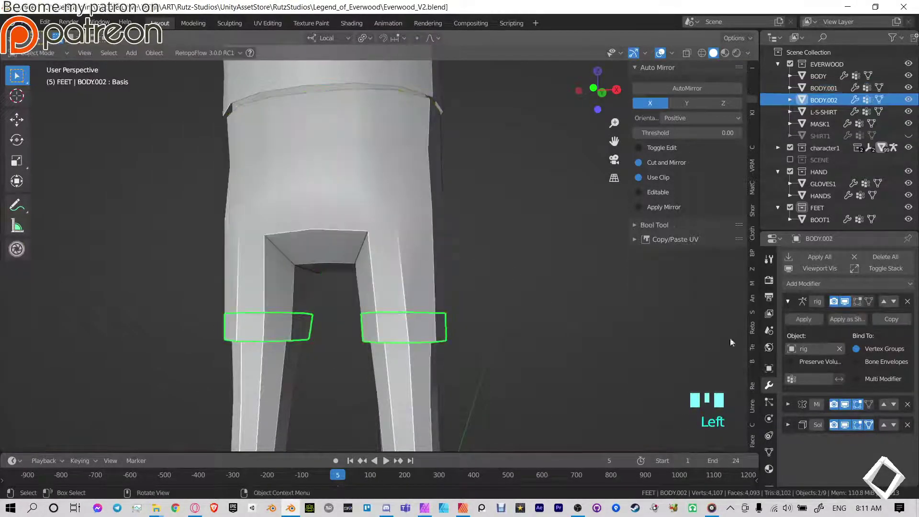
- Set the cuffs' Solidify thickness to 0.03 m, inspect the result and reselect the cuffs
{"action": "left_click", "coordinate": [787, 425]}
{"action": "left_click", "coordinate": [845, 471]}
{"action": "left_click", "coordinate": [519, 266]}
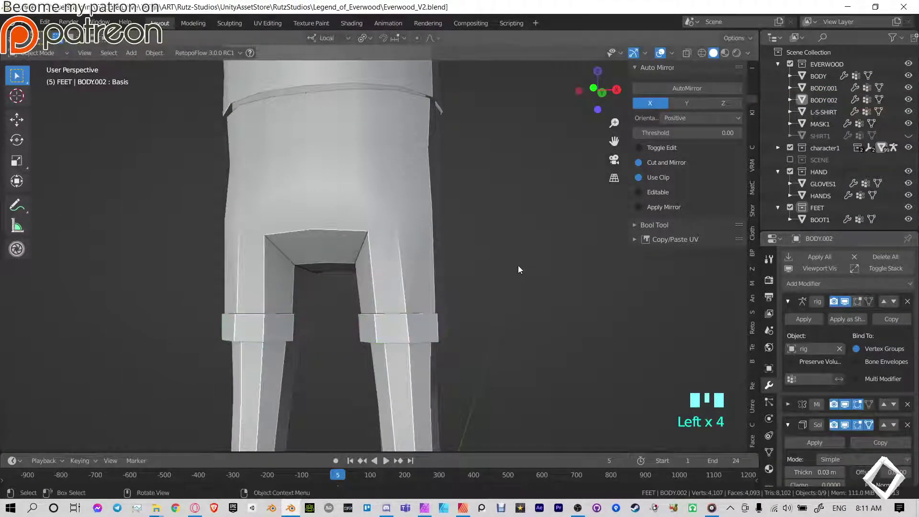
{"action": "middle_click_drag", "start_coordinate": [519, 266], "coordinate": [447, 249]}
{"action": "scroll", "coordinate": [447, 249], "scroll_direction": "down", "scroll_amount": 1}
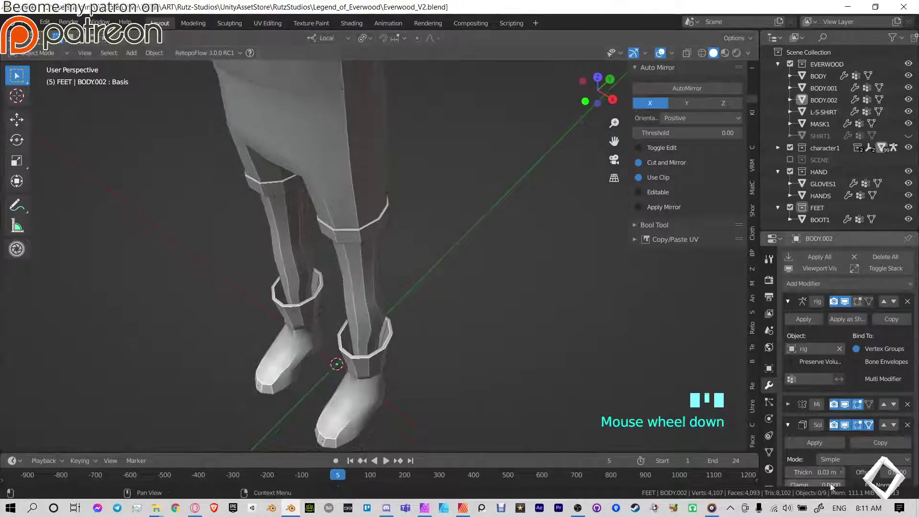
{"action": "left_click", "coordinate": [387, 211]}
{"action": "left_click", "coordinate": [382, 231]}
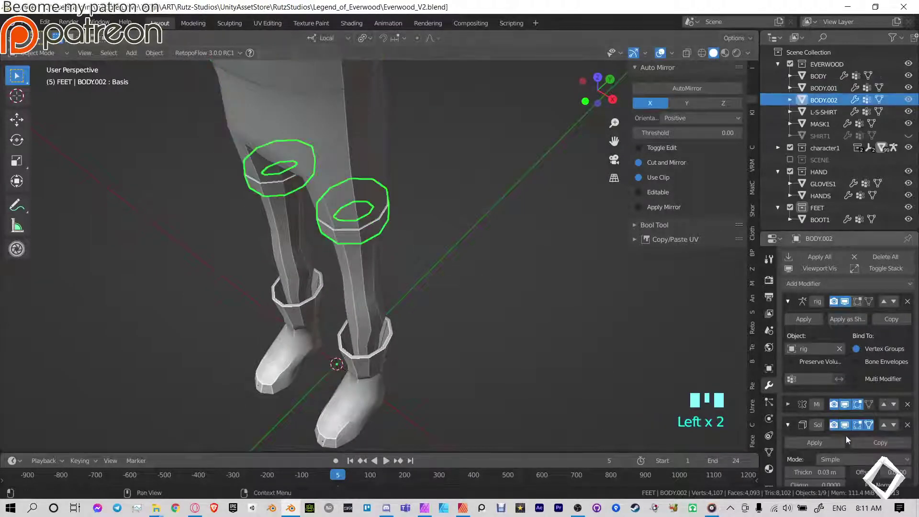
- Set the leg cuffs' Solidify thickness to 0.04 m and check the look on the whole character
{"action": "left_click", "coordinate": [843, 473]}
{"action": "left_click", "coordinate": [477, 268]}
{"action": "middle_click_drag", "start_coordinate": [476, 267], "coordinate": [474, 227]}
{"action": "scroll", "coordinate": [411, 235], "scroll_direction": "down", "scroll_amount": 4}
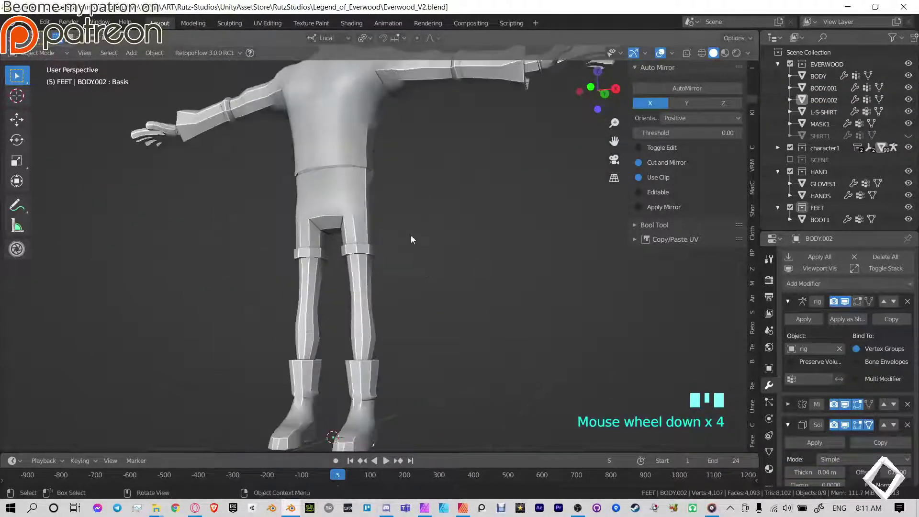
{"action": "middle_click_drag", "start_coordinate": [411, 234], "coordinate": [422, 297], "text": "shift"}
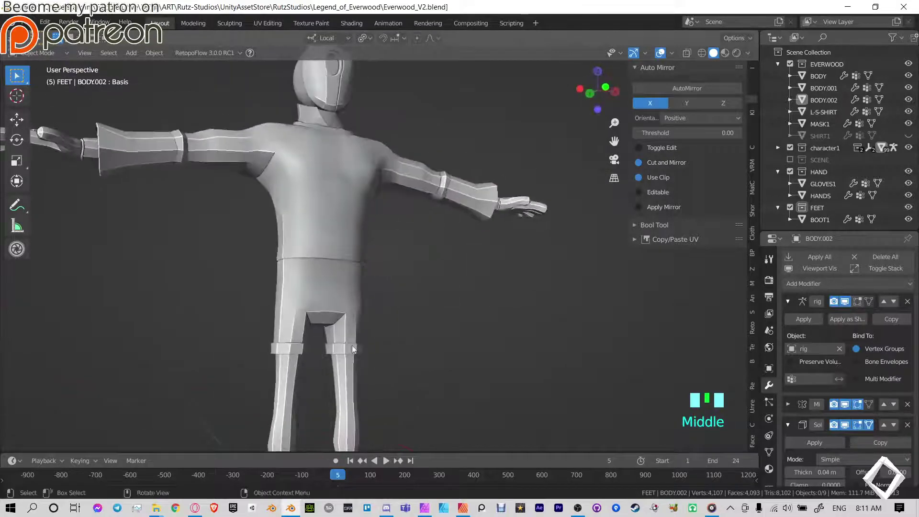
- Select the leg cuffs, try to apply their Mirror modifier, and delete their Basis shape key
{"action": "left_click", "coordinate": [352, 345]}
{"action": "left_click", "coordinate": [789, 404]}
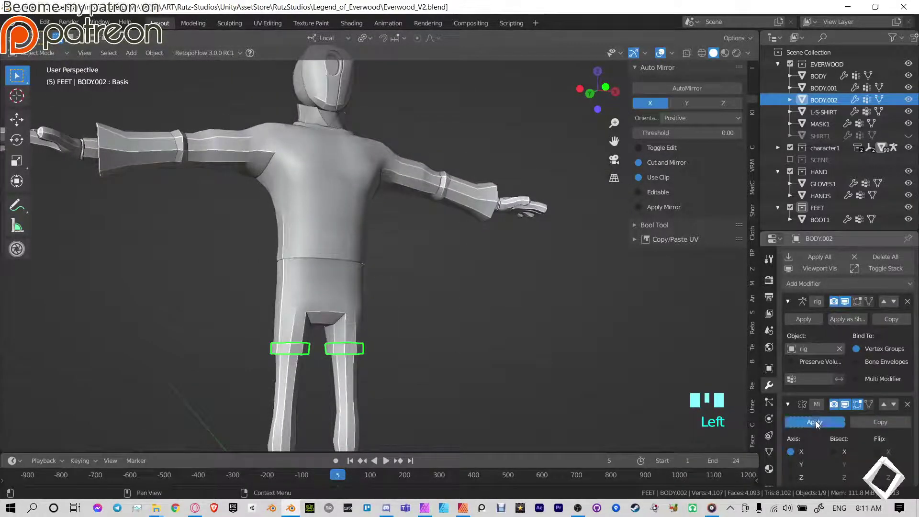
{"action": "left_click", "coordinate": [814, 422]}
{"action": "left_click", "coordinate": [769, 452]}
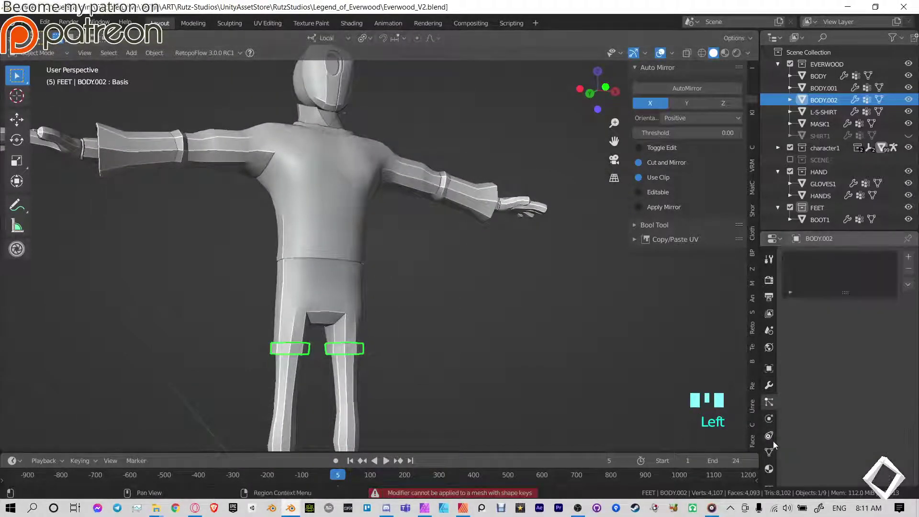
{"action": "left_click", "coordinate": [909, 314]}
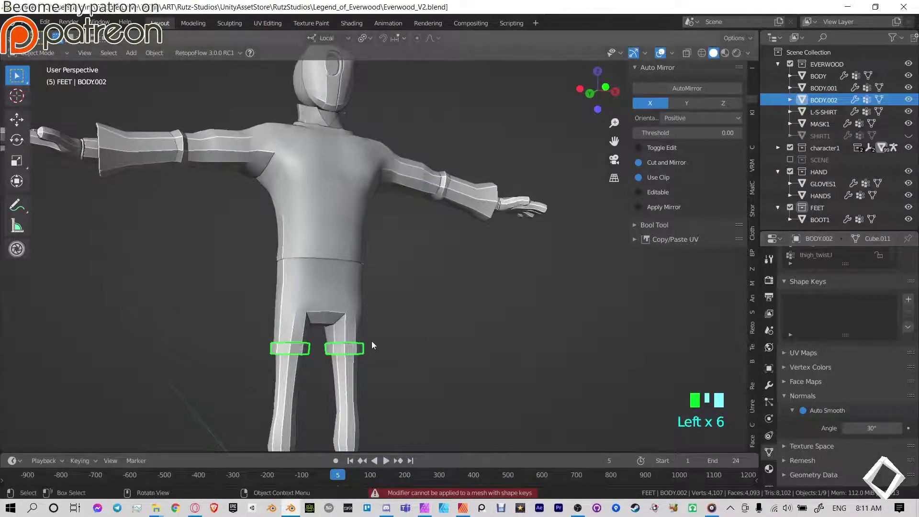
- Apply the Mirror modifier on the leg cuffs while keeping their Solidify modifier live
{"action": "left_click", "coordinate": [769, 385]}
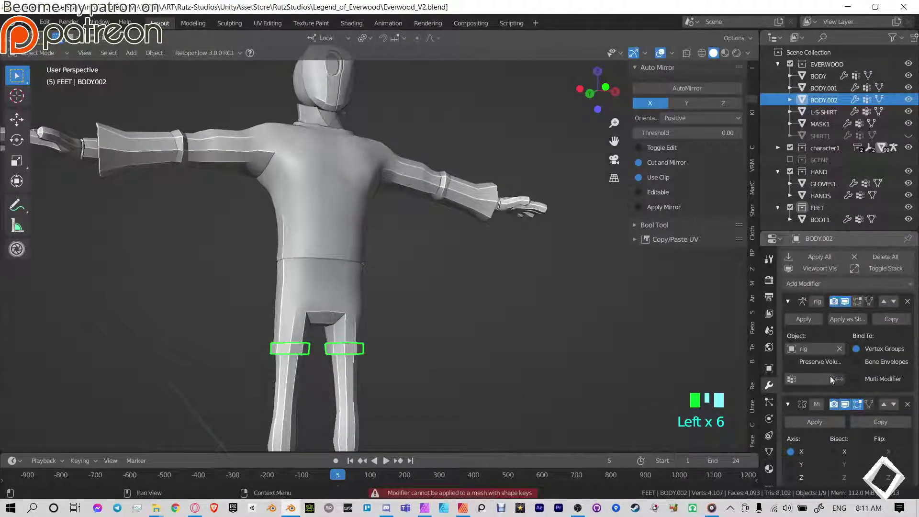
{"action": "left_click", "coordinate": [822, 424]}
{"action": "left_click", "coordinate": [807, 421]}
{"action": "key", "text": "ctrl+z"}
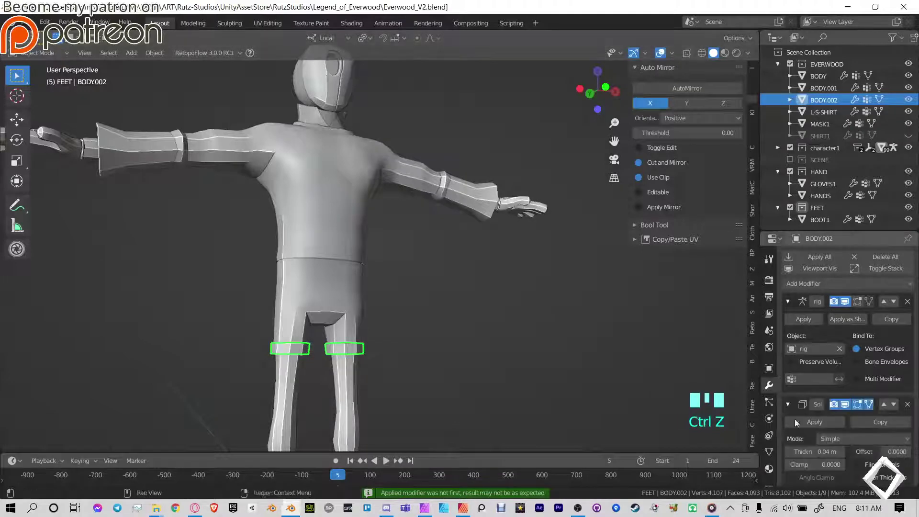
- Enable Only Rim in the leg cuffs' Solidify modifier and apply the modifier
{"action": "scroll", "coordinate": [431, 288], "scroll_direction": "down", "scroll_amount": 3}
{"action": "scroll", "coordinate": [865, 415], "scroll_direction": "down", "scroll_amount": 6}
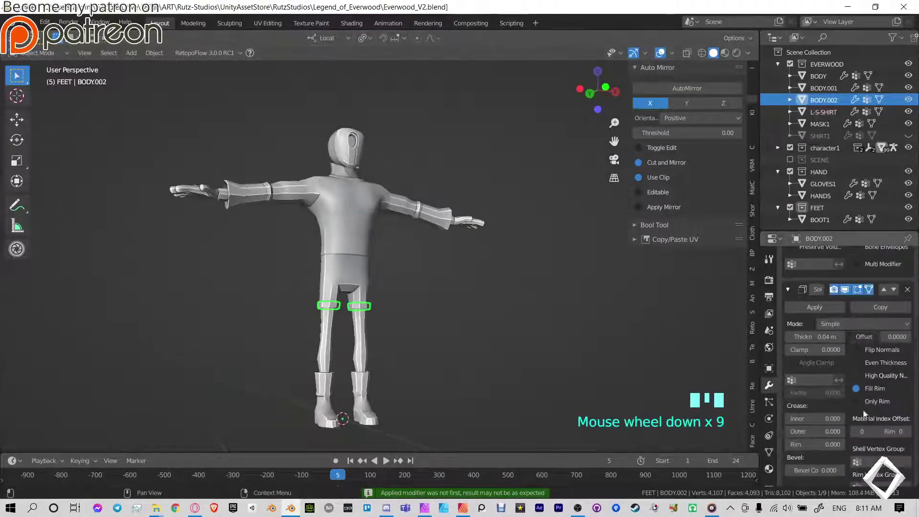
{"action": "left_click", "coordinate": [858, 403]}
{"action": "left_click", "coordinate": [789, 289]}
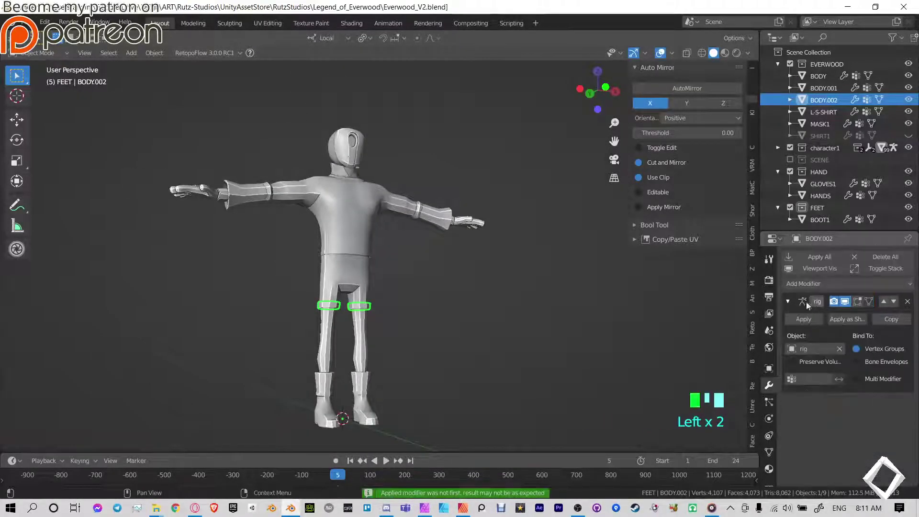
- Select the shorts object and delete its Basis shape key
{"action": "scroll", "coordinate": [378, 258], "scroll_direction": "up", "scroll_amount": 8}
{"action": "left_click", "coordinate": [297, 329]}
{"action": "middle_click_drag", "start_coordinate": [386, 367], "coordinate": [453, 187], "text": "shift"}
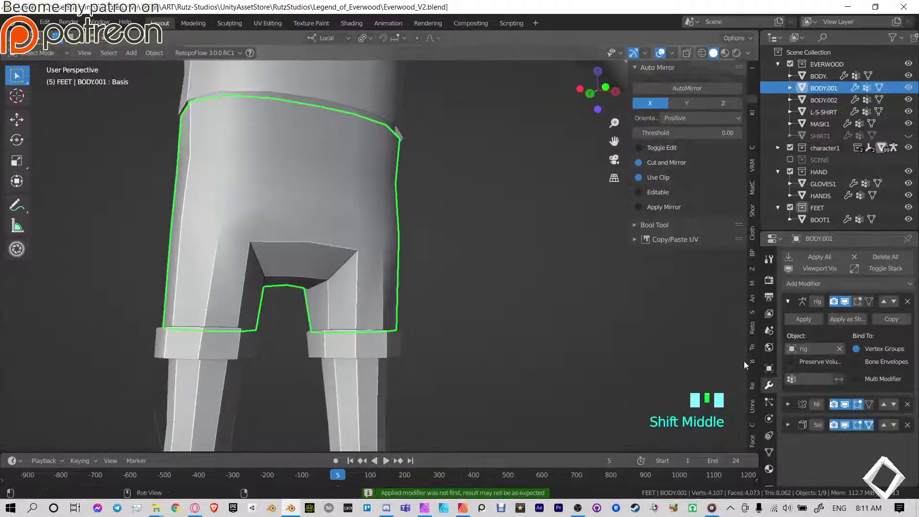
{"action": "left_click", "coordinate": [769, 452]}
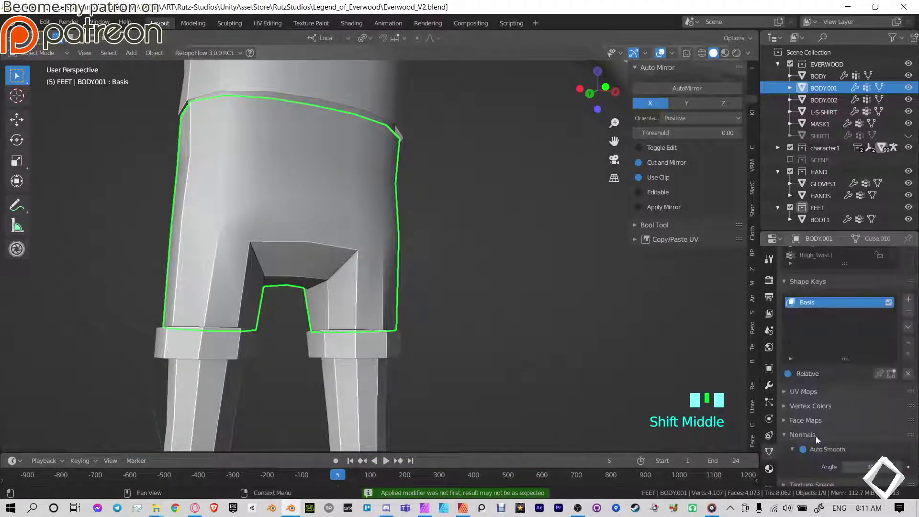
{"action": "double_click", "coordinate": [910, 311]}
- Apply the Mirror and Solidify modifiers on the shorts, keeping the rig's Armature modifier
{"action": "left_click", "coordinate": [770, 388]}
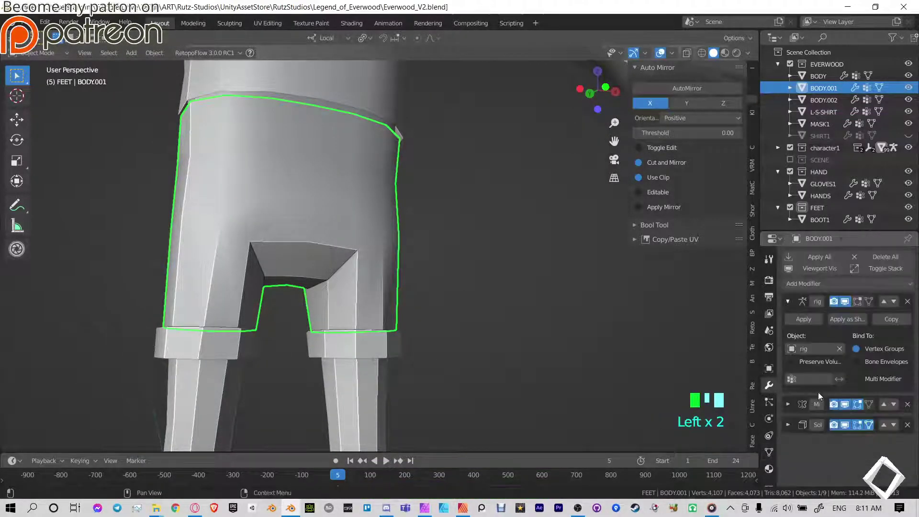
{"action": "left_click", "coordinate": [788, 404]}
{"action": "left_click", "coordinate": [805, 422]}
{"action": "left_click", "coordinate": [789, 404]}
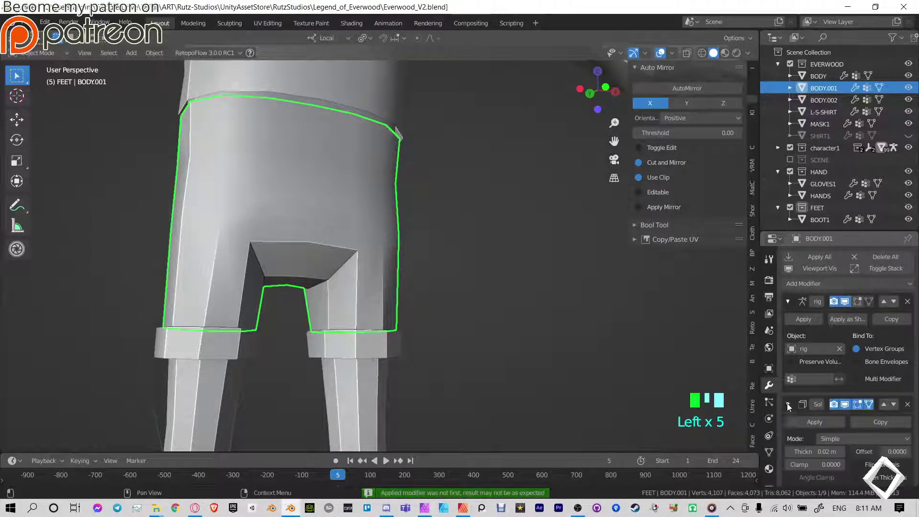
{"action": "scroll", "coordinate": [862, 469], "scroll_direction": "down", "scroll_amount": 2}
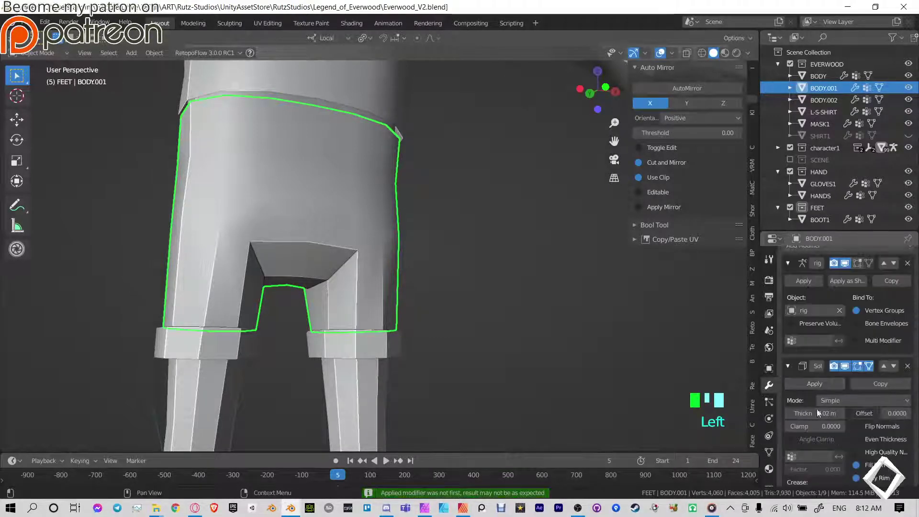
{"action": "left_click", "coordinate": [795, 384]}
- Add the leg cuffs to the selection and join them with the shorts into one object
{"action": "middle_click_drag", "start_coordinate": [480, 261], "coordinate": [600, 251], "text": "shift"}
{"action": "left_click", "coordinate": [509, 329], "text": "shift"}
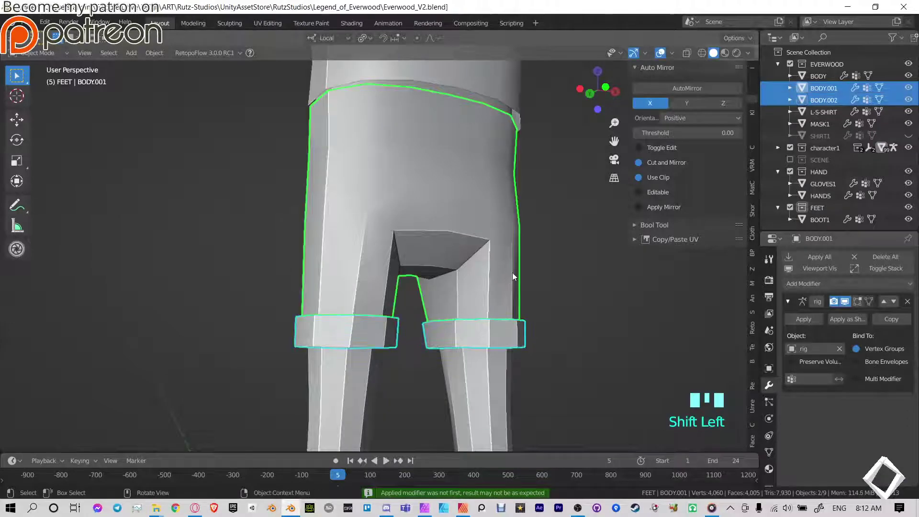
{"action": "key", "text": "ctrl+j"}
- Isolate the joined shorts in local view and enter Edit Mode with the inside of the leg openings in view
{"action": "scroll", "coordinate": [507, 279], "scroll_direction": "down", "scroll_amount": 1}
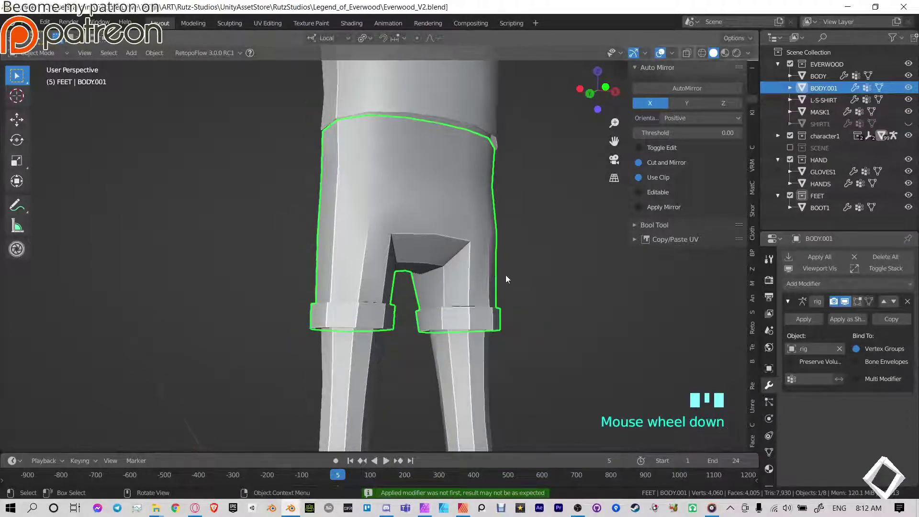
{"action": "key", "text": "KP_Divide"}
{"action": "middle_click_drag", "start_coordinate": [499, 283], "coordinate": [511, 206]}
{"action": "scroll", "coordinate": [556, 240], "scroll_direction": "up", "scroll_amount": 3}
{"action": "middle_click_drag", "start_coordinate": [556, 240], "coordinate": [494, 287]}
{"action": "key", "text": "Tab"}
- Try to delete one face loop around the leg opening on both legs
{"action": "left_click", "coordinate": [491, 263]}
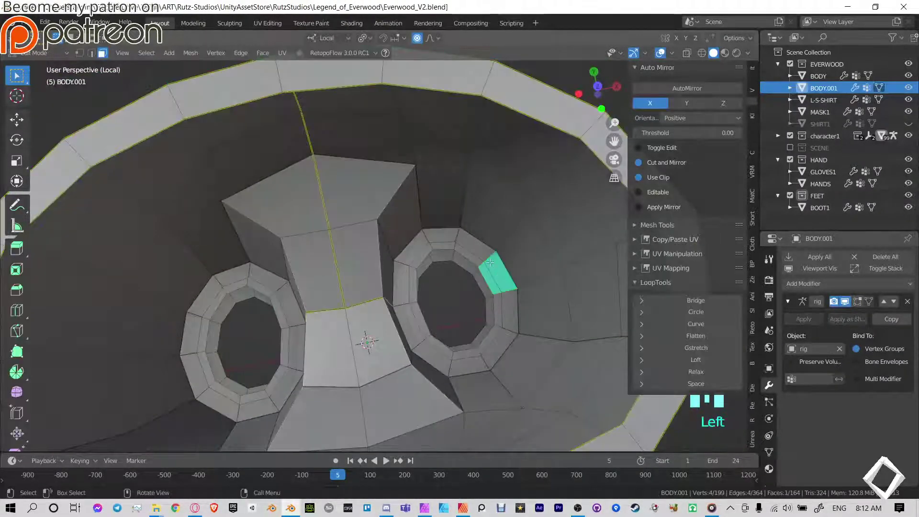
{"action": "left_click", "coordinate": [490, 262], "text": "alt"}
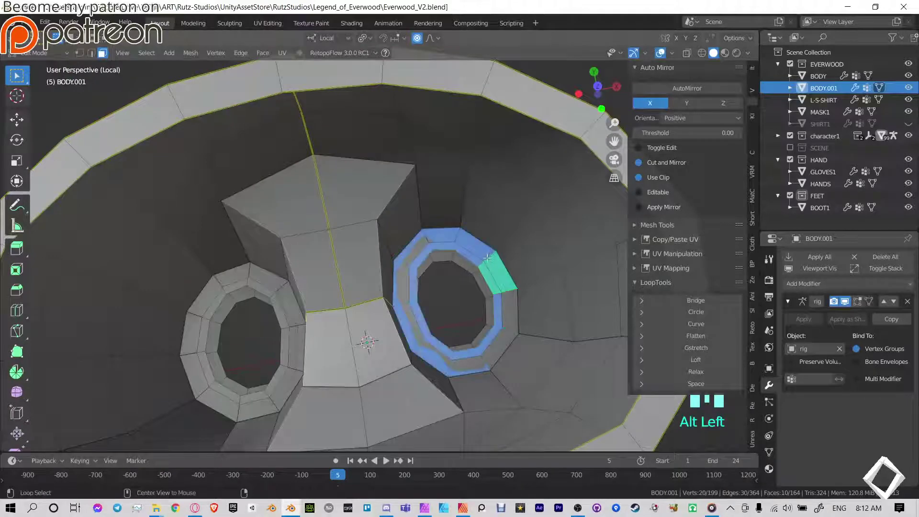
{"action": "left_click", "coordinate": [245, 275], "text": "alt+shift"}
{"action": "left_click", "coordinate": [247, 277], "text": "alt+shift"}
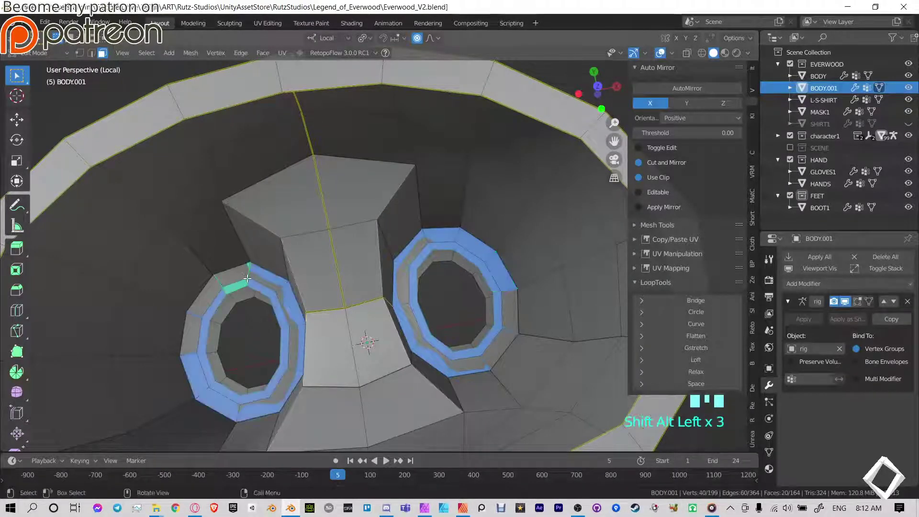
{"action": "key", "text": "x"}
{"action": "left_click", "coordinate": [248, 279]}
- Try to delete the remaining outer face loops around both leg openings
{"action": "left_click", "coordinate": [252, 274], "text": "alt"}
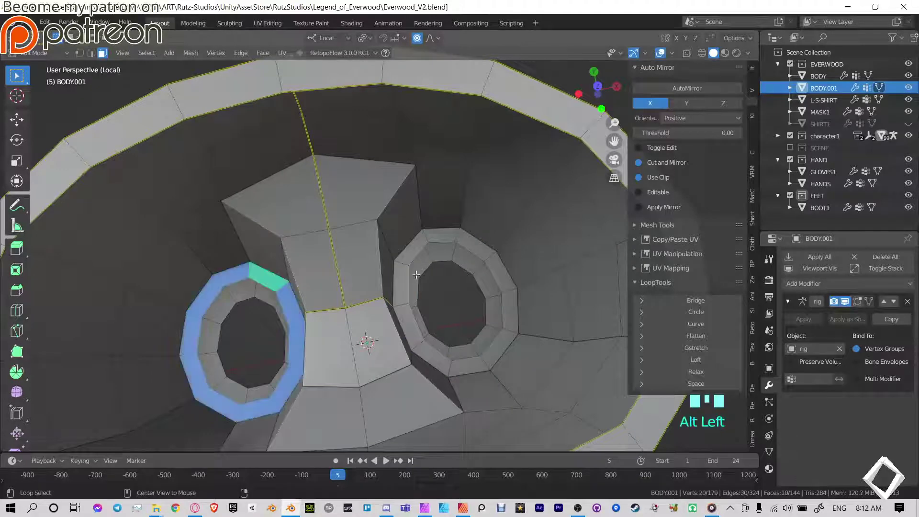
{"action": "left_click", "coordinate": [427, 237], "text": "alt+shift"}
{"action": "key", "text": "x"}
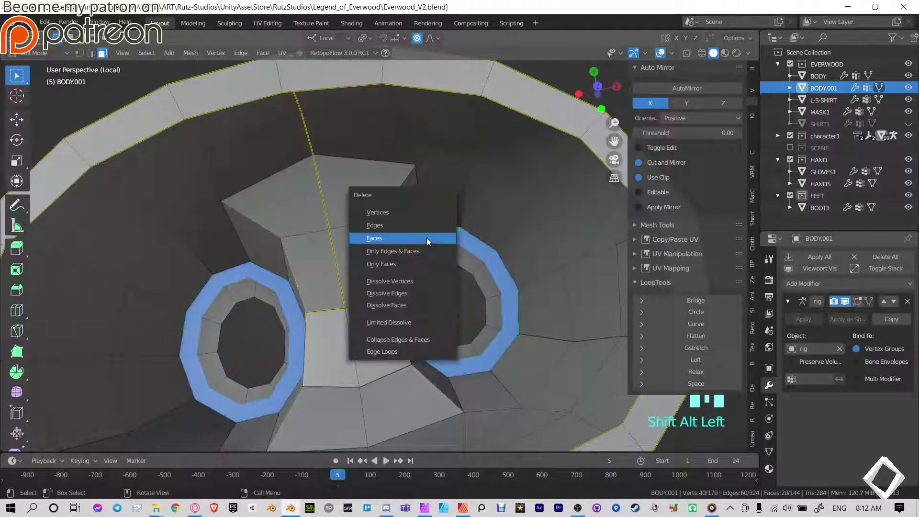
{"action": "left_click", "coordinate": [426, 237]}
- Undo the face loop deletions around both leg openings
{"action": "middle_click_drag", "start_coordinate": [548, 357], "coordinate": [448, 299]}
{"action": "key", "text": "ctrl+z"}
{"action": "key", "text": "ctrl+z"}
{"action": "key", "text": "ctrl+z"}
- Select the top rim face loop of one leg cuff
{"action": "left_click", "coordinate": [431, 300]}
{"action": "left_click", "coordinate": [450, 295], "text": "alt"}
{"action": "left_click", "coordinate": [449, 297], "text": "alt"}
{"action": "left_click", "coordinate": [453, 292]}
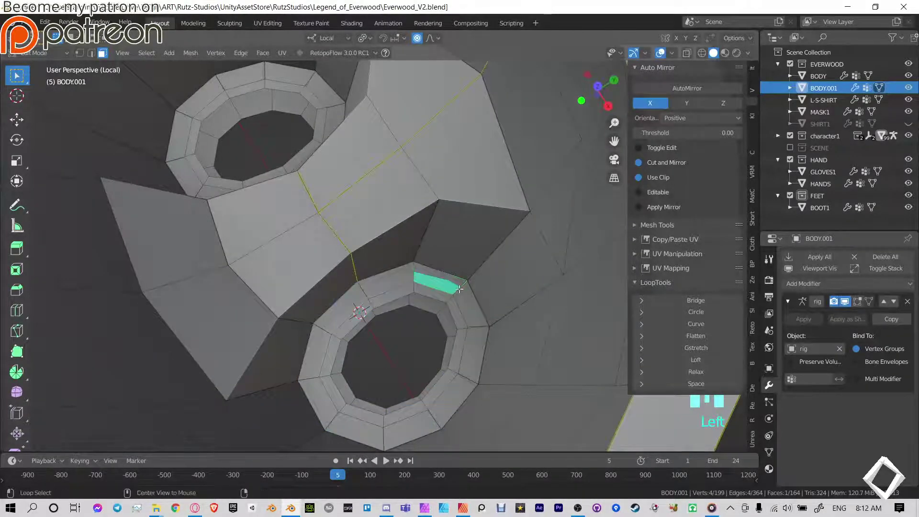
{"action": "left_click", "coordinate": [459, 290], "text": "alt"}
{"action": "key", "text": "g"}
{"action": "right_click", "coordinate": [480, 309]}
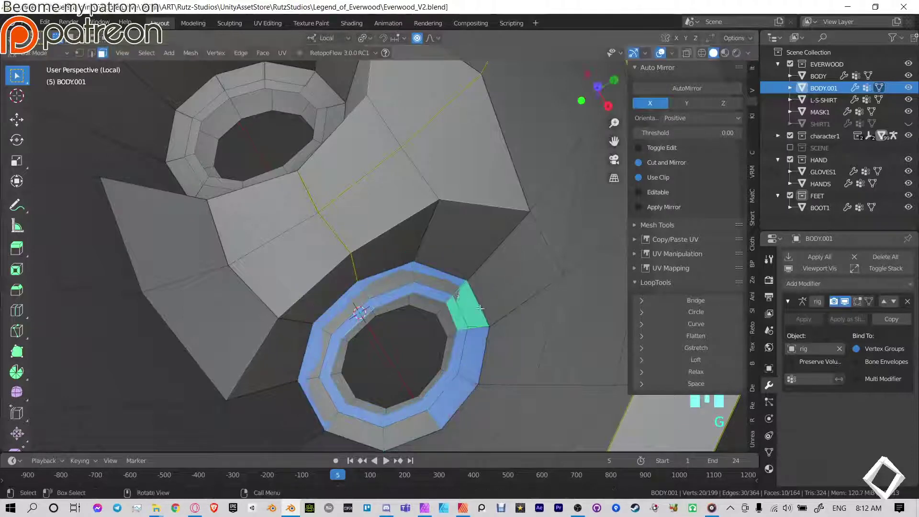
{"action": "middle_click_drag", "start_coordinate": [480, 308], "coordinate": [441, 248]}
{"action": "key", "text": "g"}
{"action": "key", "text": "z"}
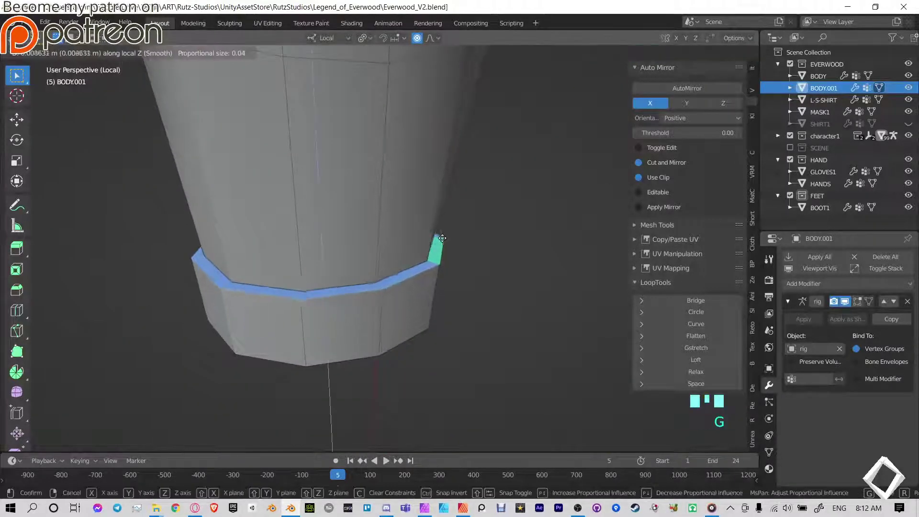
{"action": "right_click", "coordinate": [443, 220]}
{"action": "key", "text": "g"}
{"action": "key", "text": "z"}
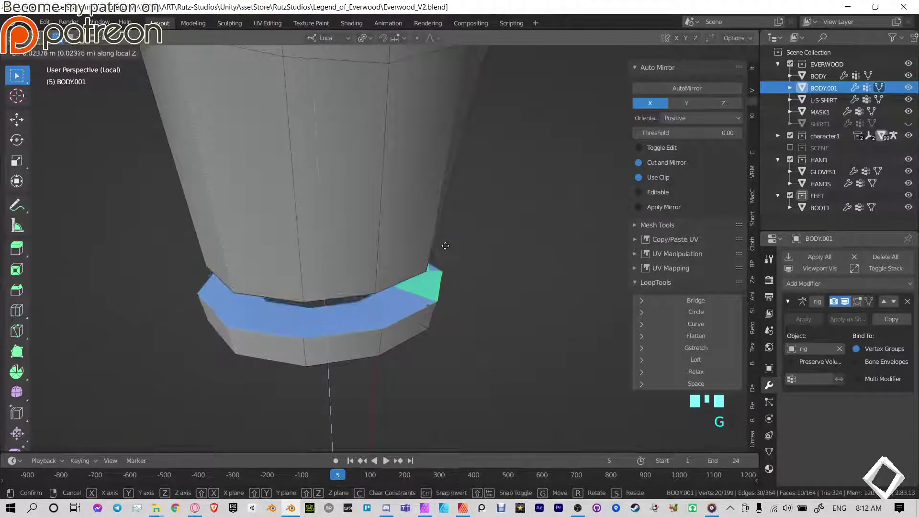
{"action": "right_click", "coordinate": [445, 255]}
- Move the cuff's top rim face loop down along Z by about 0.015 m
{"action": "middle_click_drag", "start_coordinate": [437, 278], "coordinate": [431, 165]}
{"action": "key", "text": "g"}
{"action": "key", "text": "z"}
{"action": "left_click", "coordinate": [436, 232]}
{"action": "scroll", "coordinate": [436, 229], "scroll_direction": "up", "scroll_amount": 4}
{"action": "middle_click_drag", "start_coordinate": [431, 165], "coordinate": [434, 237], "text": "shift"}
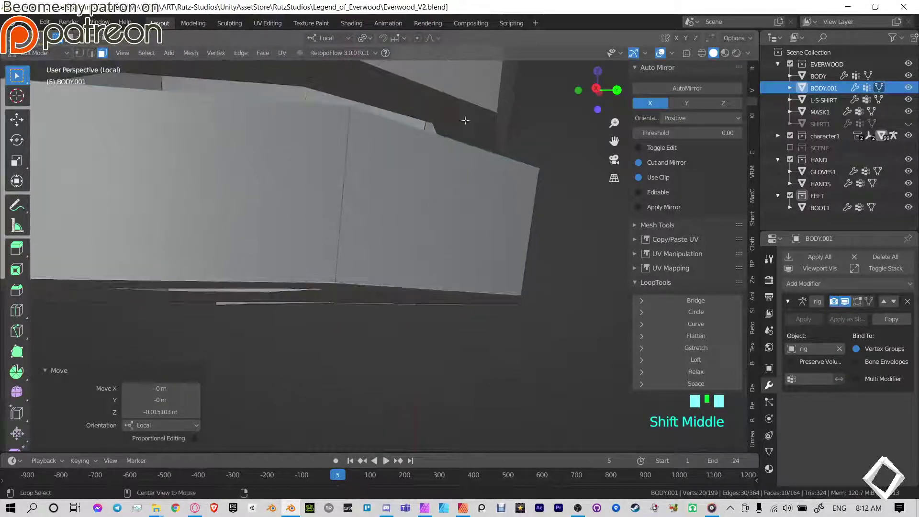
- Select the hidden rim face loop at the leg hem above the lowered cuff and delete its faces
{"action": "left_click", "coordinate": [466, 111], "text": "alt"}
{"action": "middle_click_drag", "start_coordinate": [466, 107], "coordinate": [464, 114]}
{"action": "key", "text": "x"}
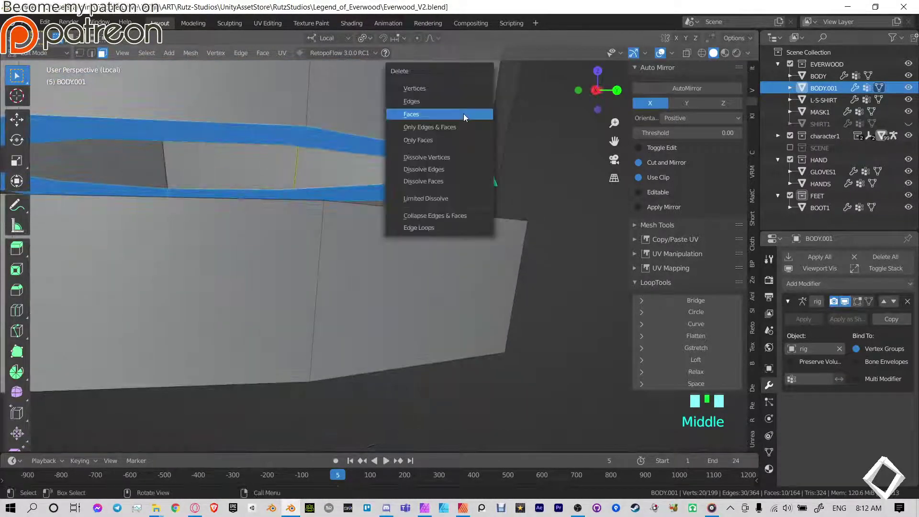
{"action": "left_click", "coordinate": [463, 113]}
- Select the cuff's top rim face loop and move it up along Z towards the leg hem
{"action": "scroll", "coordinate": [464, 114], "scroll_direction": "down", "scroll_amount": 3}
{"action": "middle_click_drag", "start_coordinate": [455, 201], "coordinate": [447, 294]}
{"action": "left_click", "coordinate": [445, 293], "text": "alt"}
{"action": "key", "text": "g"}
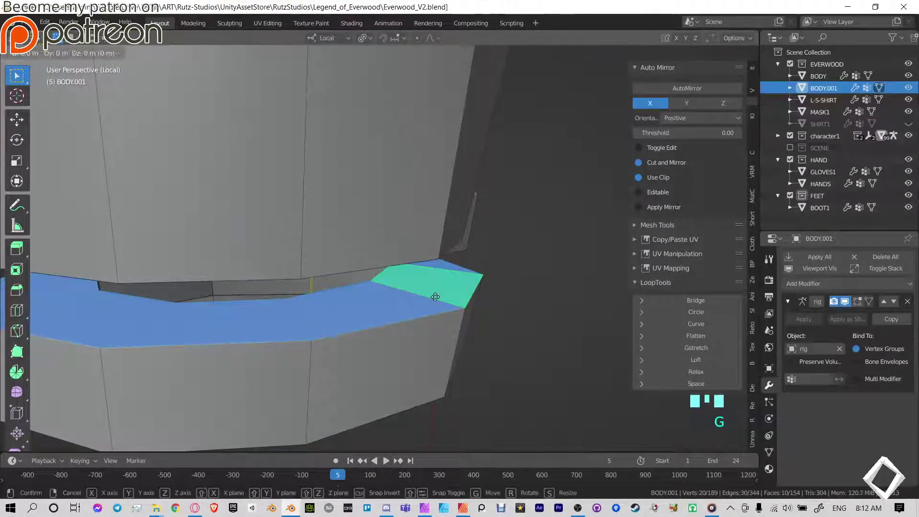
{"action": "key", "text": "z"}
{"action": "left_click", "coordinate": [437, 254]}
- Examine the shorts and both cuffs from several sides in Object Mode and Edit Mode
{"action": "scroll", "coordinate": [438, 254], "scroll_direction": "down", "scroll_amount": 6}
{"action": "key", "text": "Tab"}
{"action": "middle_click_drag", "start_coordinate": [459, 246], "coordinate": [363, 227]}
{"action": "middle_click_drag", "start_coordinate": [363, 228], "coordinate": [384, 206], "text": "shift"}
{"action": "key", "text": "Tab"}
{"action": "key", "text": "Tab"}
{"action": "key", "text": "Tab"}
{"action": "scroll", "coordinate": [375, 144], "scroll_direction": "down", "scroll_amount": 5}
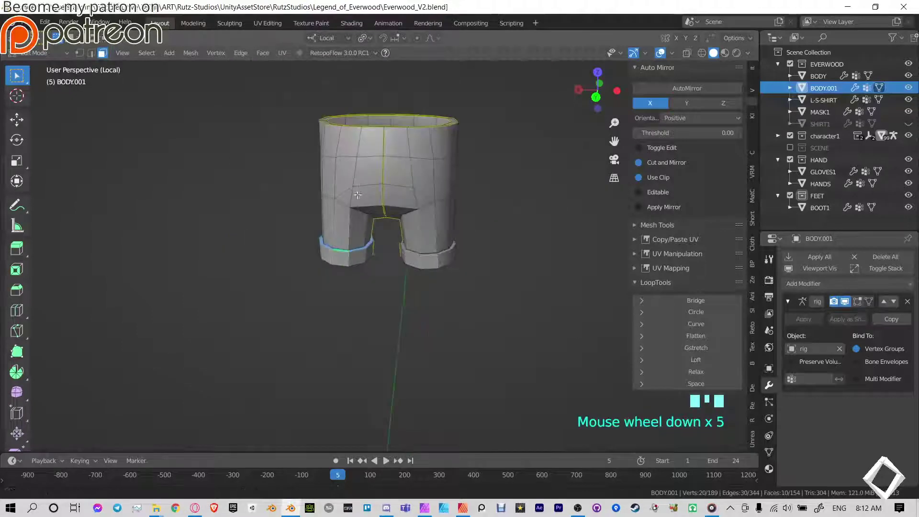
{"action": "middle_click_drag", "start_coordinate": [375, 144], "coordinate": [517, 269]}
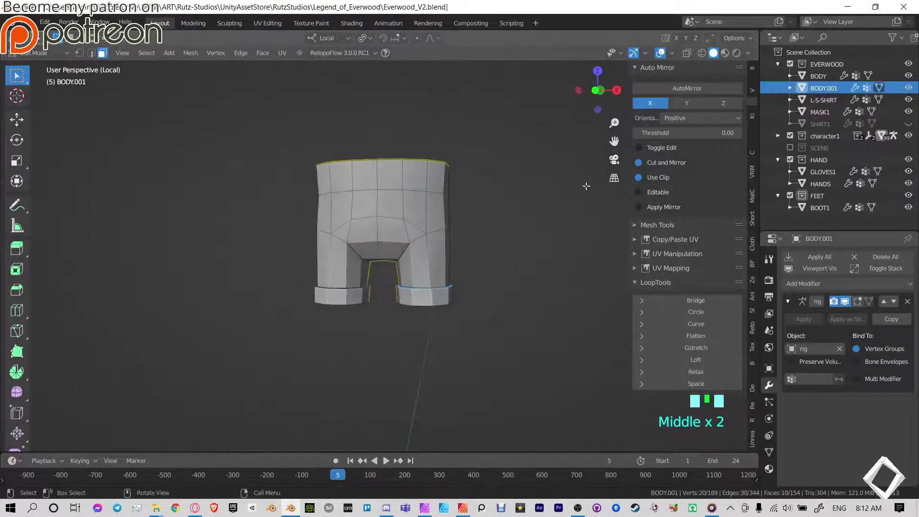
- Mirror the shorts across X with AutoMirror, apply the Mirror modifier and inspect both cuffs
{"action": "key", "text": "Tab"}
{"action": "left_click", "coordinate": [690, 89]}
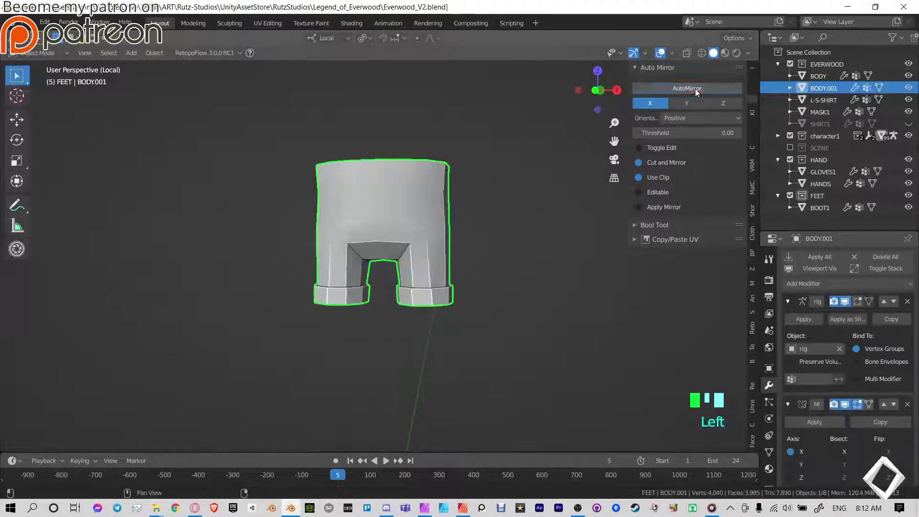
{"action": "left_click", "coordinate": [814, 423]}
{"action": "key", "text": "Tab"}
{"action": "middle_click_drag", "start_coordinate": [501, 251], "coordinate": [445, 268]}
{"action": "scroll", "coordinate": [454, 281], "scroll_direction": "up", "scroll_amount": 5}
{"action": "middle_click_drag", "start_coordinate": [445, 269], "coordinate": [550, 209], "text": "shift"}
{"action": "middle_click_drag", "start_coordinate": [374, 115], "coordinate": [372, 145]}
{"action": "key", "text": "Tab"}
{"action": "scroll", "coordinate": [371, 145], "scroll_direction": "down", "scroll_amount": 1}
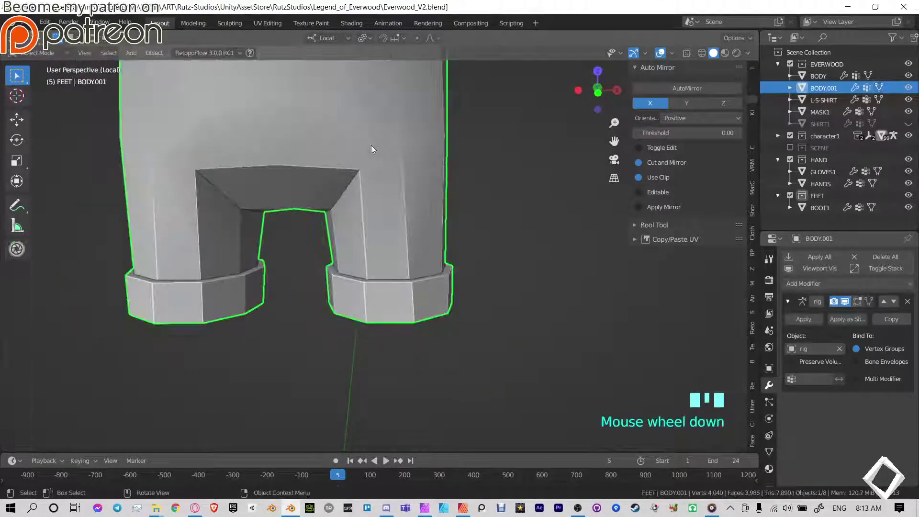
- Leave local view and scale the long-sleeve shirt's bottom edge loop by 1.131 in Edit Mode
{"action": "key", "text": "KP_Divide"}
{"action": "scroll", "coordinate": [533, 244], "scroll_direction": "down", "scroll_amount": 3}
{"action": "middle_click_drag", "start_coordinate": [528, 246], "coordinate": [425, 258], "text": "shift"}
{"action": "left_click", "coordinate": [389, 283]}
{"action": "key", "text": "Tab"}
{"action": "left_click", "coordinate": [405, 300], "text": "alt"}
{"action": "left_click", "coordinate": [396, 259], "text": "alt"}
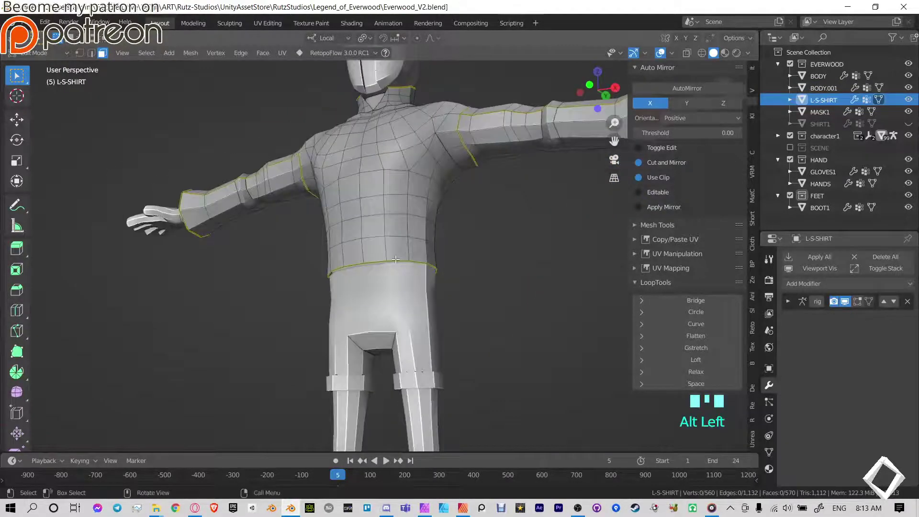
{"action": "key", "text": "s"}
{"action": "left_click", "coordinate": [515, 274]}
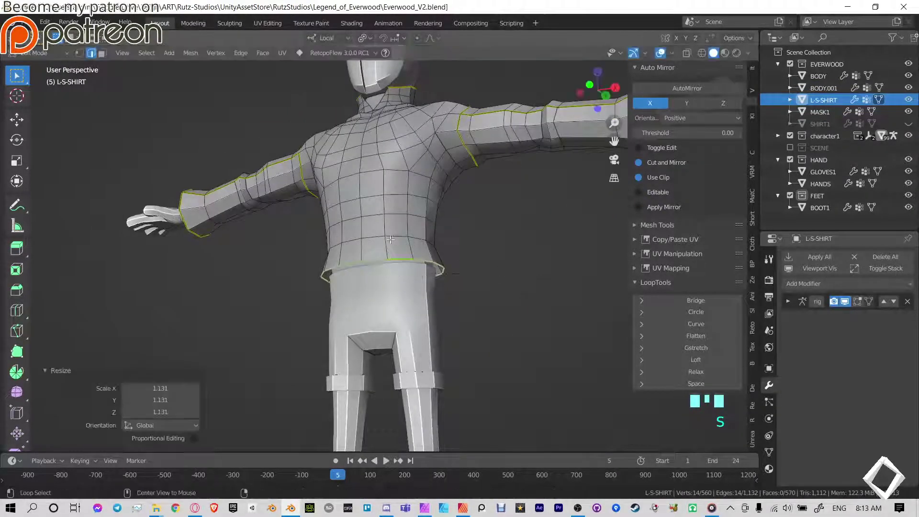
- Scale the edge loop above the shirt's hem by 1.070
{"action": "left_click", "coordinate": [389, 239], "text": "alt"}
{"action": "key", "text": "s"}
{"action": "left_click", "coordinate": [466, 242]}
{"action": "middle_click_drag", "start_coordinate": [466, 243], "coordinate": [459, 250]}
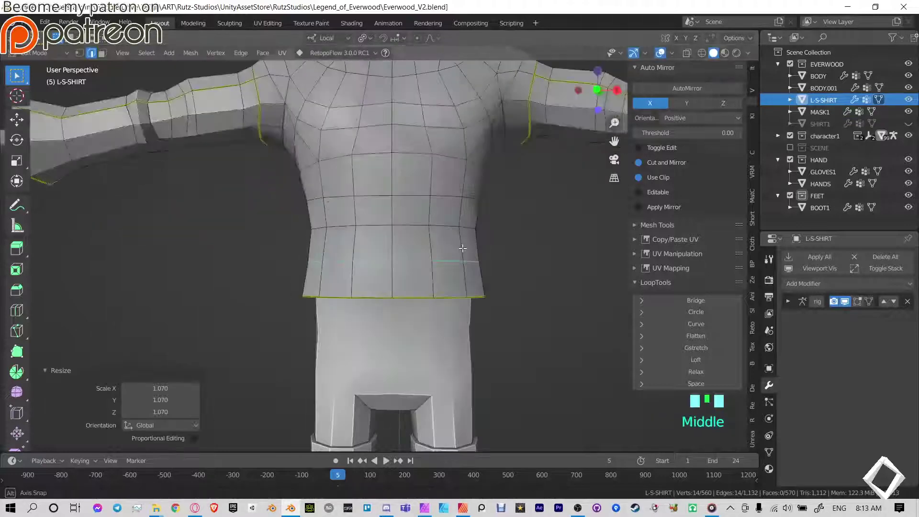
- Scale up another edge loop above the shirt's hem slightly, and move the hem's edge loop down along Z
{"action": "left_click", "coordinate": [483, 225], "text": "alt"}
{"action": "key", "text": "s"}
{"action": "left_click", "coordinate": [507, 231]}
{"action": "middle_click_drag", "start_coordinate": [497, 296], "coordinate": [422, 215], "text": "shift"}
{"action": "left_click", "coordinate": [423, 220], "text": "alt"}
{"action": "key", "text": "g"}
{"action": "key", "text": "z"}
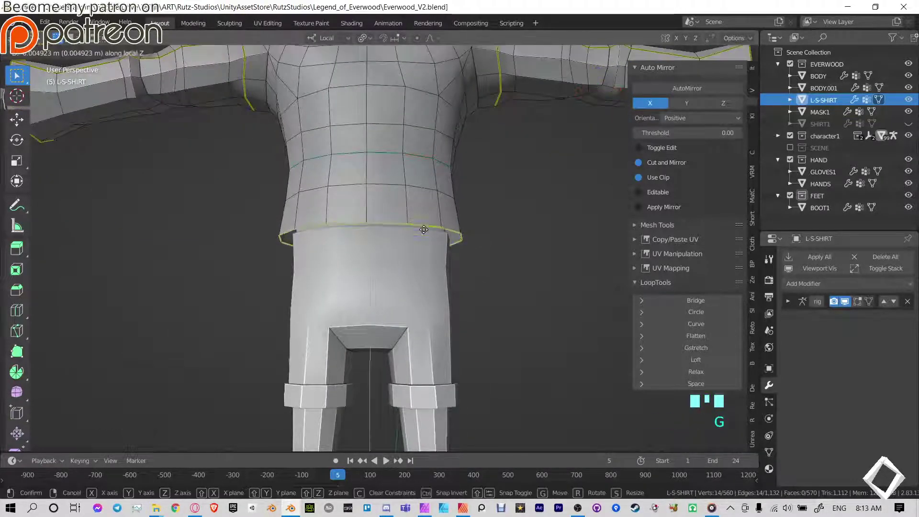
{"action": "left_click", "coordinate": [425, 235]}
- Add a loop cut around the shirt just above the hem and save the file
{"action": "key", "text": "ctrl+r"}
{"action": "double_click", "coordinate": [465, 221]}
{"action": "key", "text": "Tab"}
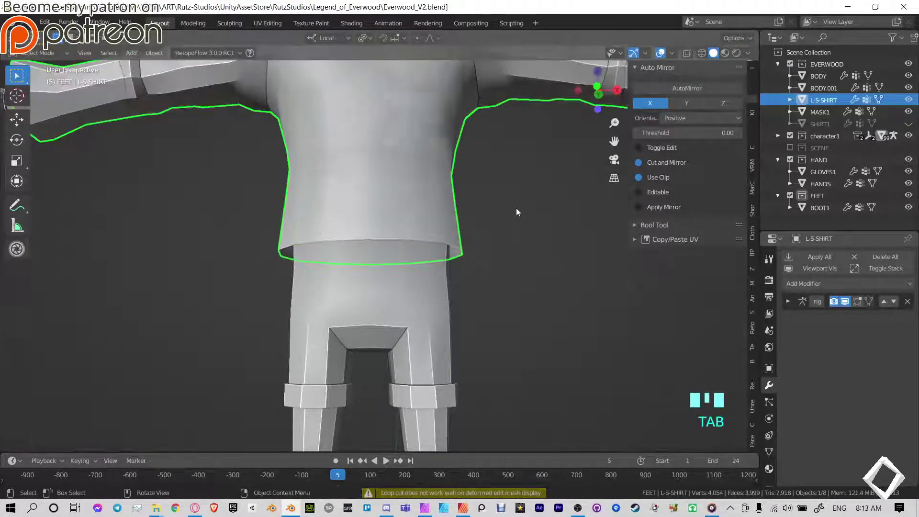
{"action": "middle_click_drag", "start_coordinate": [517, 207], "coordinate": [511, 236]}
{"action": "key", "text": "ctrl+s"}
- Fill the new edge loop above the hem with a face to close the shirt's underside, and return to Object Mode
{"action": "scroll", "coordinate": [424, 280], "scroll_direction": "up", "scroll_amount": 4}
{"action": "key", "text": "Tab"}
{"action": "middle_click_drag", "start_coordinate": [424, 275], "coordinate": [443, 207]}
{"action": "key", "text": "f"}
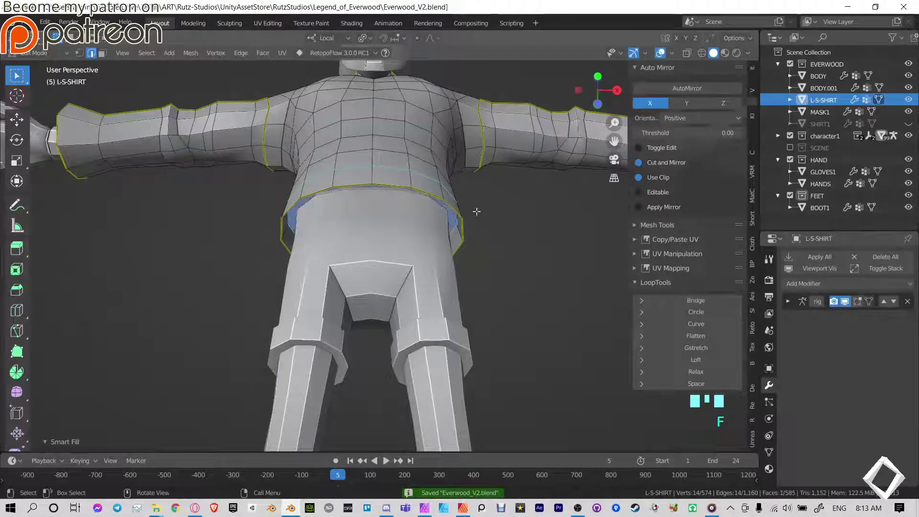
{"action": "middle_click_drag", "start_coordinate": [512, 212], "coordinate": [502, 288]}
{"action": "key", "text": "Tab"}
{"action": "left_click", "coordinate": [527, 281]}
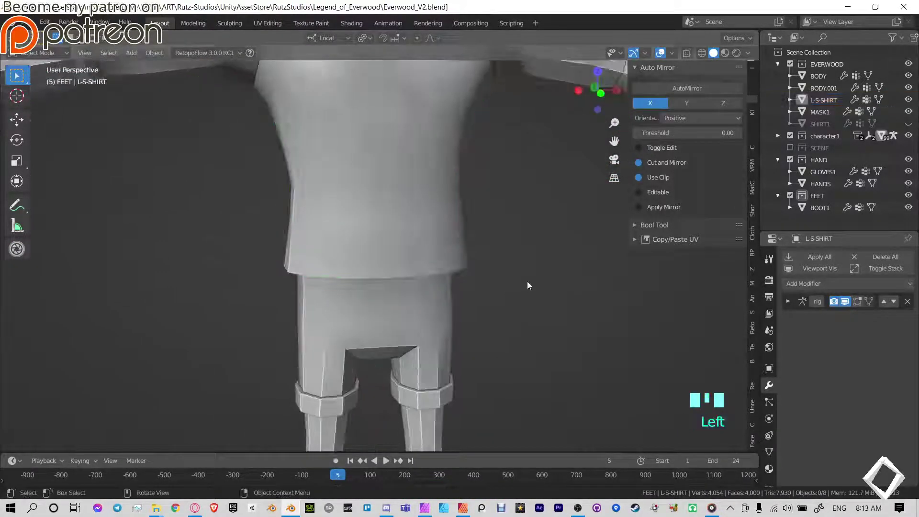
- Recalculate the normals of the entire shirt mesh to the outside, then deselect it in Object Mode
{"action": "scroll", "coordinate": [456, 283], "scroll_direction": "down", "scroll_amount": 6}
{"action": "scroll", "coordinate": [463, 235], "scroll_direction": "up", "scroll_amount": 6}
{"action": "middle_click_drag", "start_coordinate": [462, 234], "coordinate": [491, 214]}
{"action": "key", "text": "Tab"}
{"action": "key", "text": "a"}
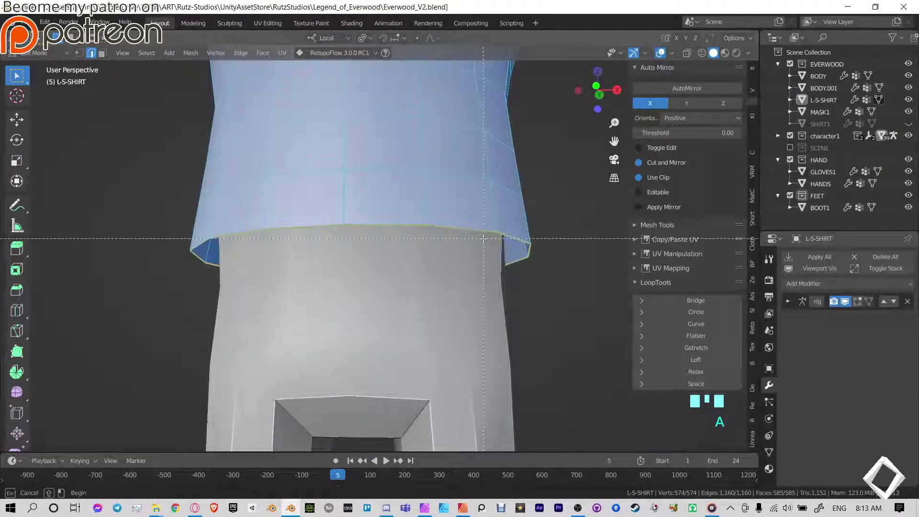
{"action": "key", "text": "alt+b"}
{"action": "key", "text": "alt+n"}
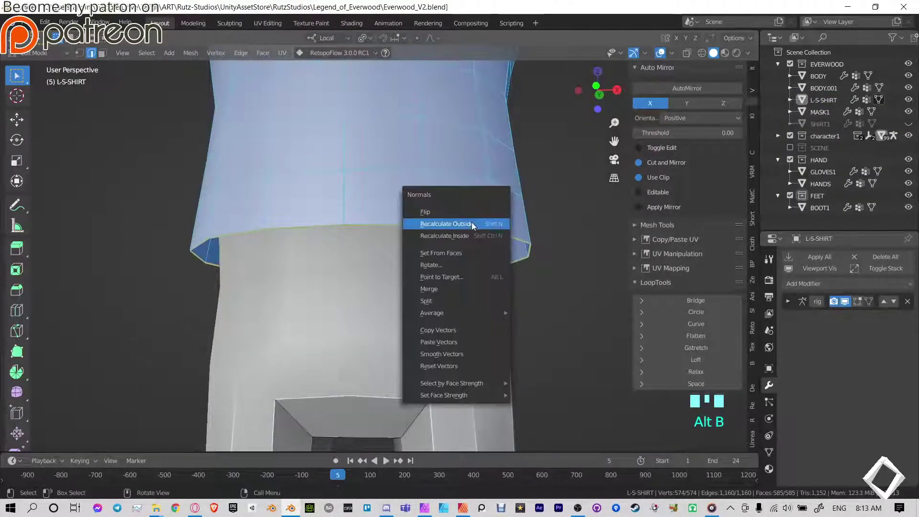
{"action": "left_click", "coordinate": [472, 222]}
{"action": "key", "text": "Tab"}
{"action": "scroll", "coordinate": [513, 236], "scroll_direction": "down", "scroll_amount": 7}
{"action": "left_click", "coordinate": [512, 233]}
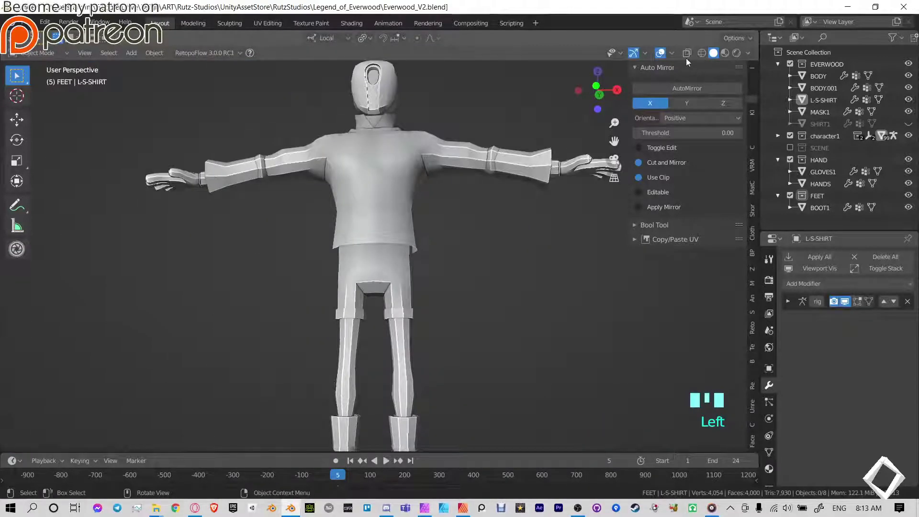
- Turn on the Face Orientation overlay and recalculate the shirt's normals outside once more in Edit Mode
{"action": "left_click", "coordinate": [672, 52]}
{"action": "left_click", "coordinate": [601, 281]}
{"action": "middle_click_drag", "start_coordinate": [443, 266], "coordinate": [405, 247]}
{"action": "key", "text": "Tab"}
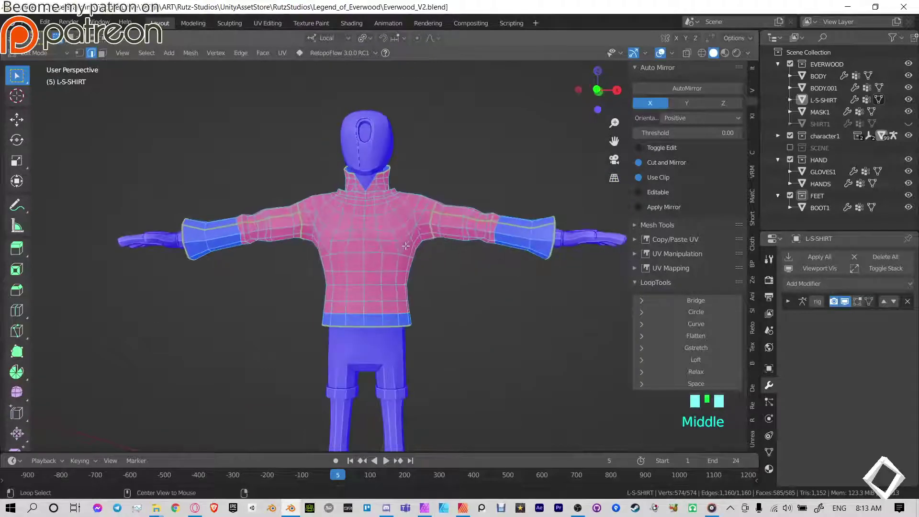
{"action": "key", "text": "alt+n"}
{"action": "left_click", "coordinate": [404, 247]}
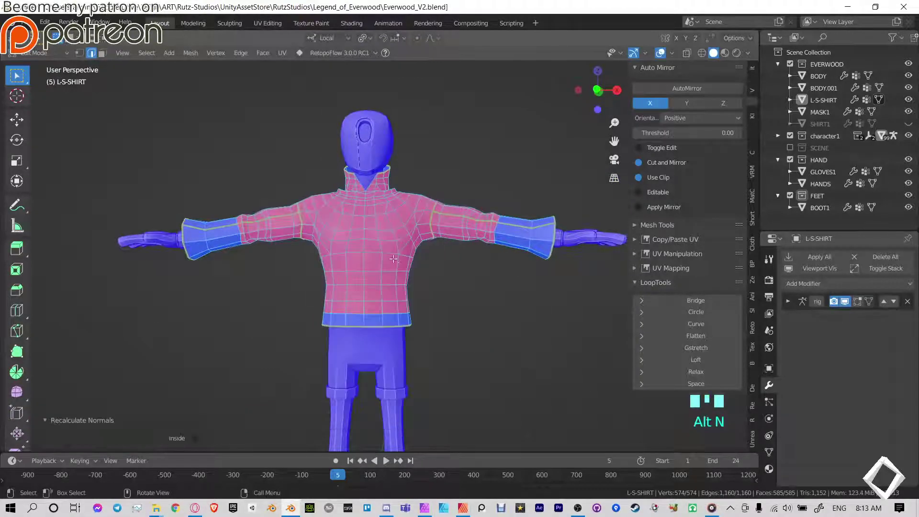
- Select the shirt's torso without the sleeves using Select Linked delimited by Seam, and flip its normals
{"action": "left_click", "coordinate": [393, 241]}
{"action": "scroll", "coordinate": [393, 241], "scroll_direction": "up", "scroll_amount": 3}
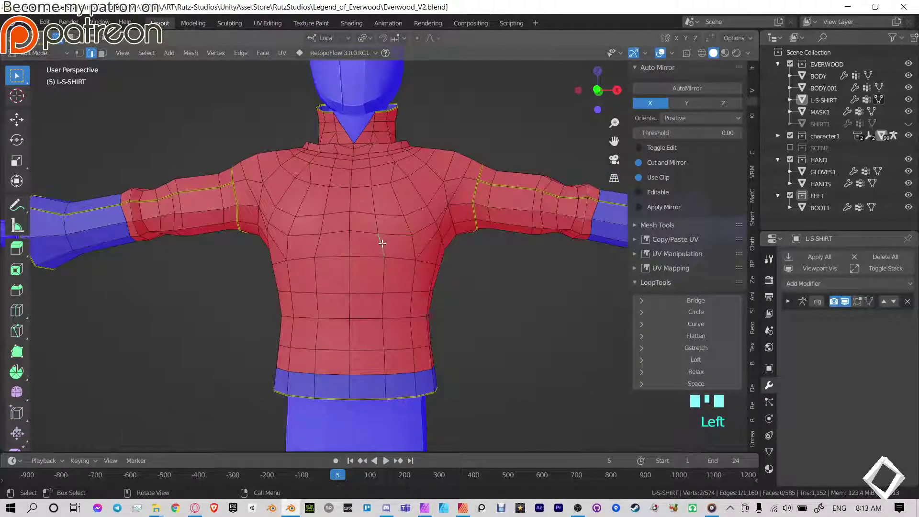
{"action": "key", "text": "l"}
{"action": "key", "text": "l"}
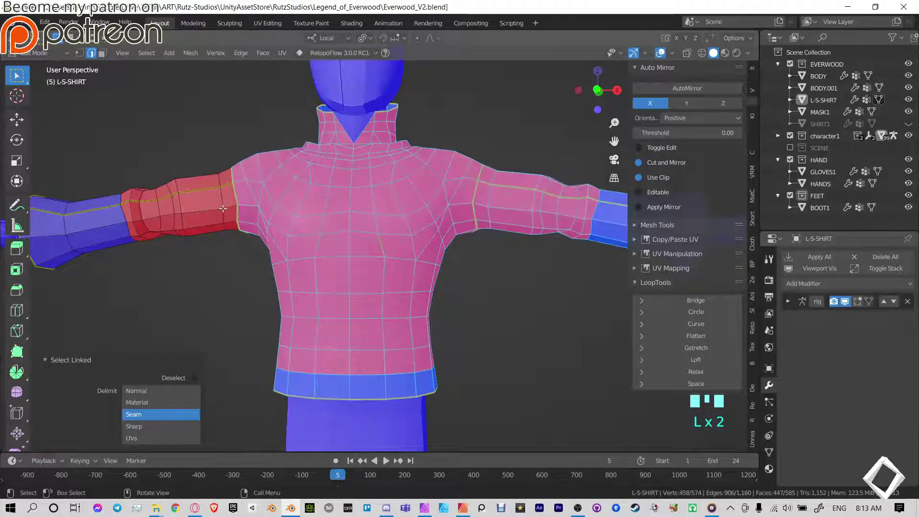
{"action": "key", "text": "l"}
{"action": "left_click", "coordinate": [377, 245]}
{"action": "key", "text": "l"}
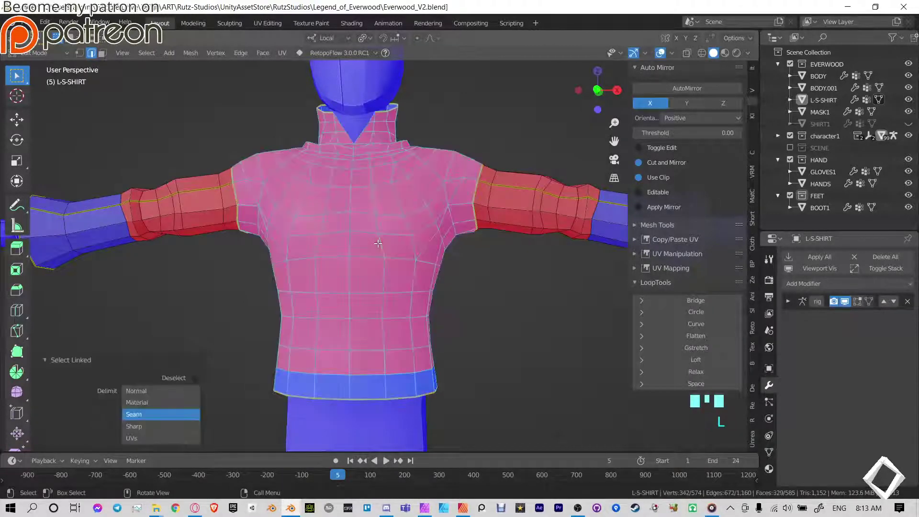
{"action": "key", "text": "alt+n"}
{"action": "left_click", "coordinate": [378, 243]}
{"action": "key", "text": "alt+n"}
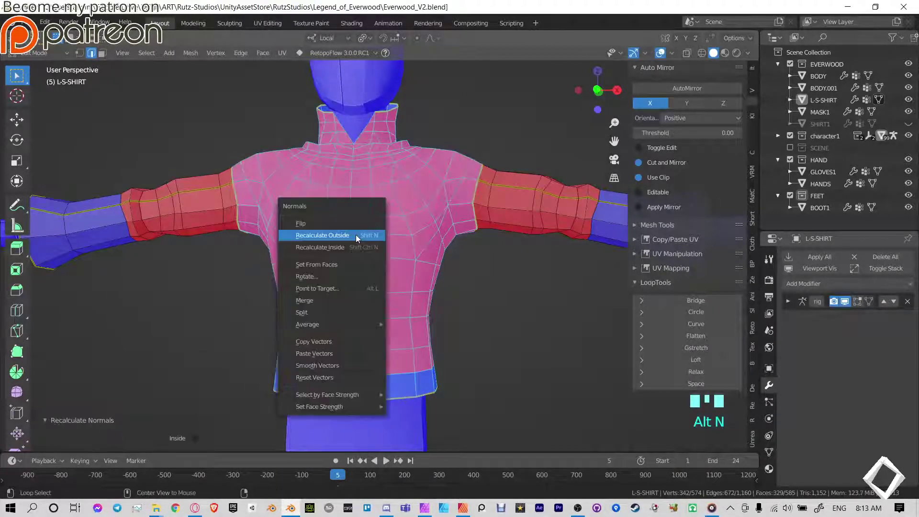
{"action": "left_click", "coordinate": [355, 235]}
{"action": "key", "text": "3"}
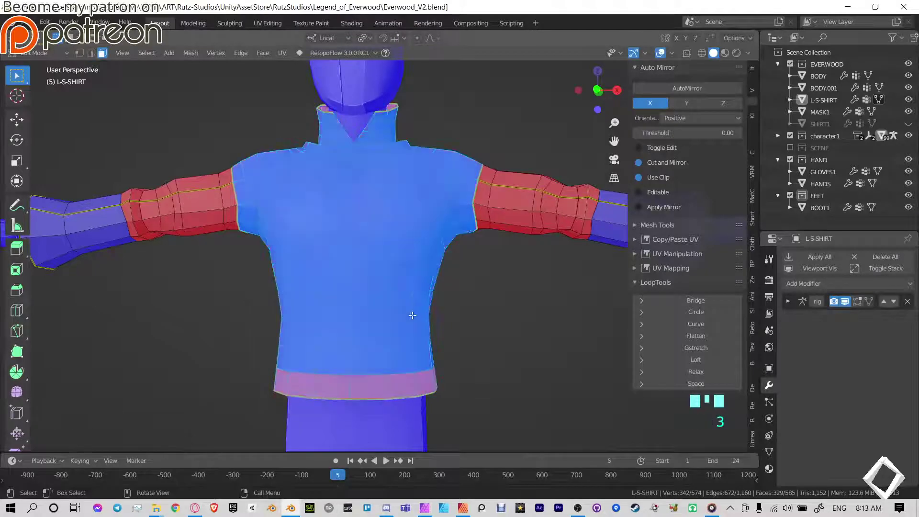
{"action": "left_click", "coordinate": [388, 387], "text": "alt"}
{"action": "key", "text": "alt"}
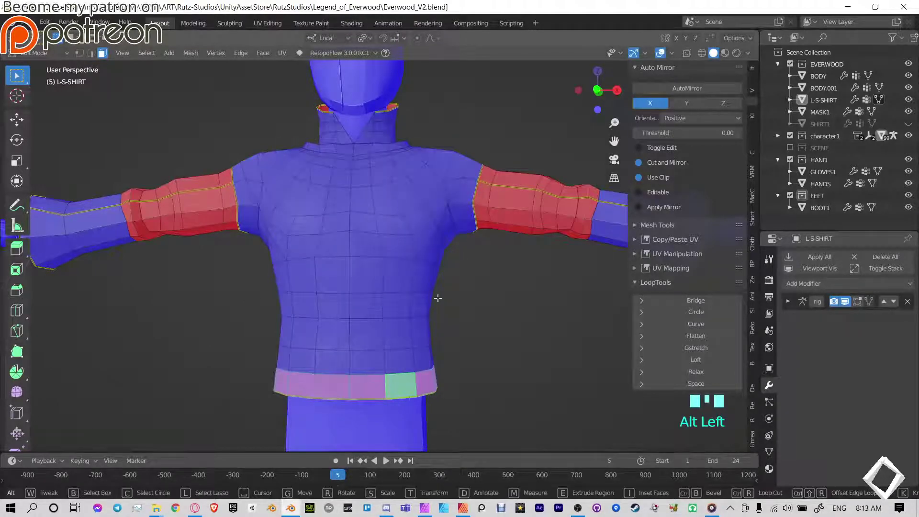
{"action": "middle_click_drag", "start_coordinate": [397, 242], "coordinate": [345, 200]}
{"action": "left_click", "coordinate": [345, 198]}
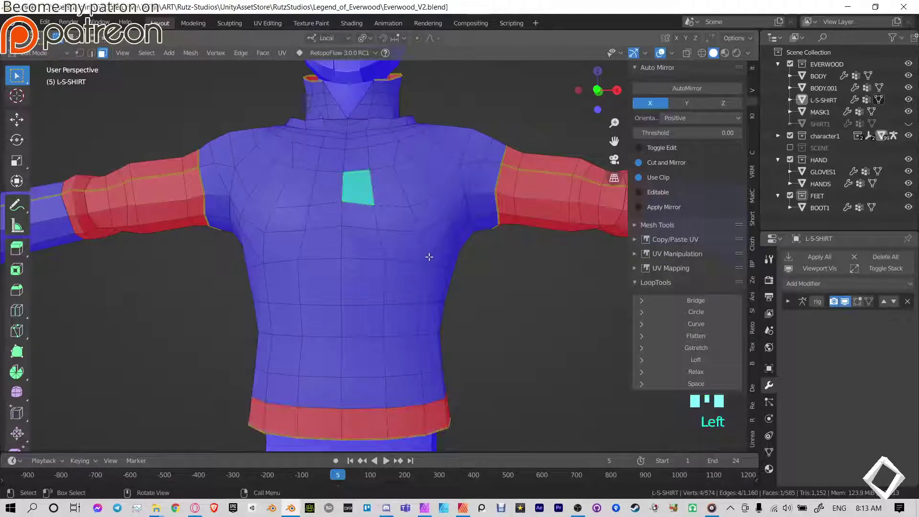
{"action": "key", "text": "ctrl+z"}
{"action": "key", "text": "ctrl+z"}
{"action": "key", "text": "ctrl+z"}
{"action": "key", "text": "ctrl+z"}
{"action": "key", "text": "ctrl+z"}
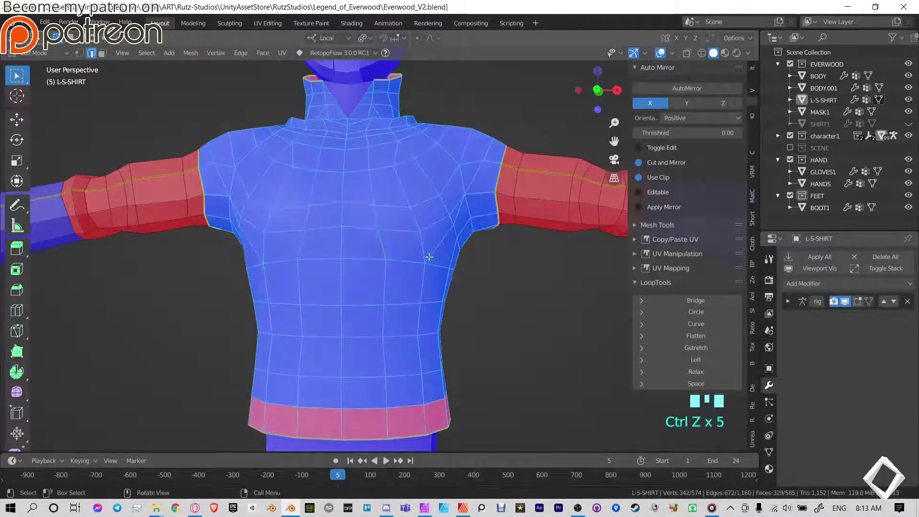
- Select only the long-sleeve shirt in Object Mode and apply its Rotation & Scale
{"action": "scroll", "coordinate": [430, 306], "scroll_direction": "down", "scroll_amount": 6}
{"action": "left_click", "coordinate": [388, 284]}
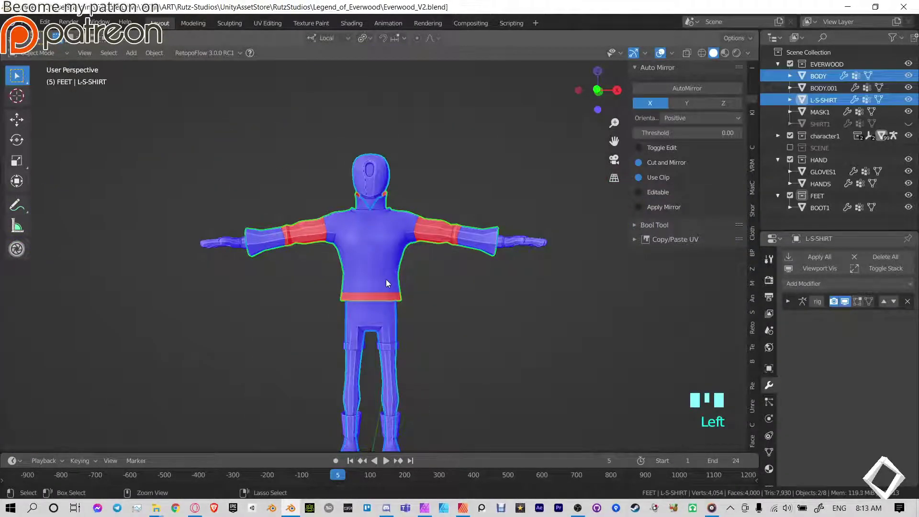
{"action": "key", "text": "ctrl+a"}
{"action": "key", "text": "Escape"}
{"action": "middle_click_drag", "start_coordinate": [448, 283], "coordinate": [440, 235], "text": "shift"}
{"action": "left_click", "coordinate": [364, 191]}
{"action": "left_click", "coordinate": [374, 181]}
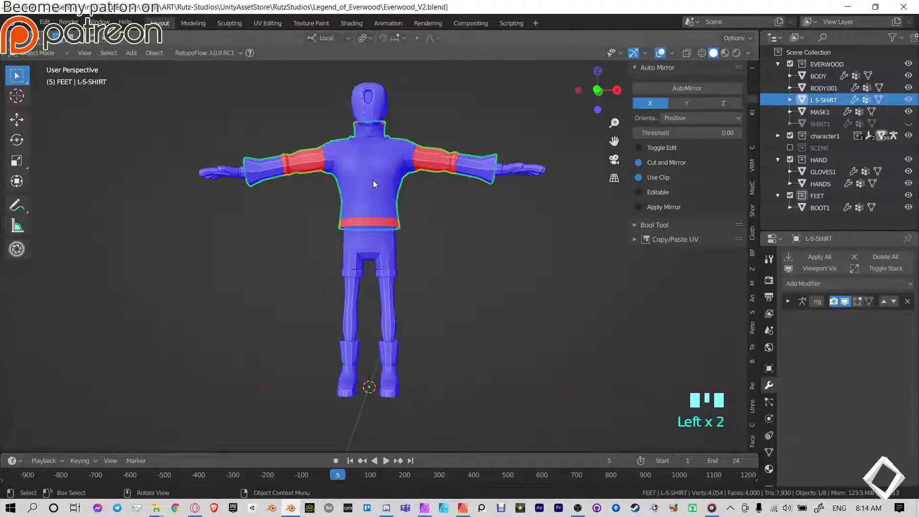
{"action": "key", "text": "g"}
{"action": "key", "text": "Escape"}
{"action": "key", "text": "ctrl+a"}
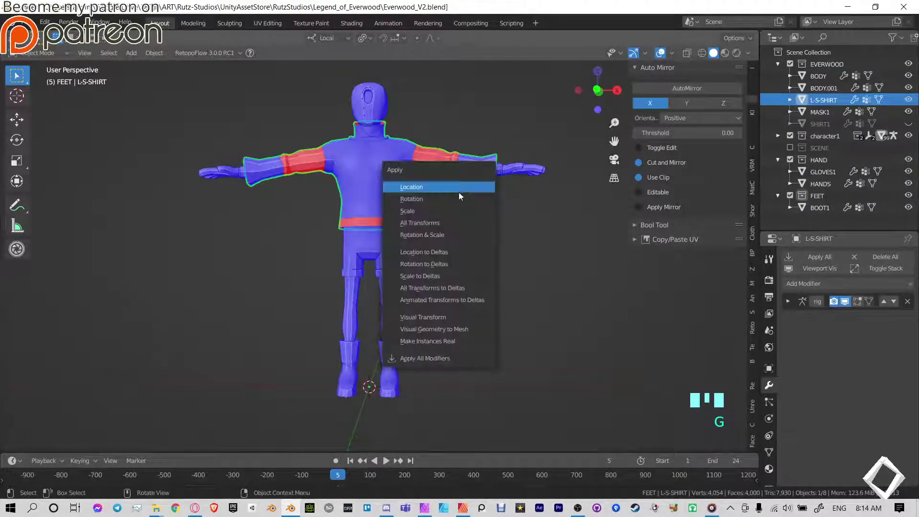
{"action": "left_click", "coordinate": [458, 237]}
- Try to recalculate the whole shirt's normals outside after applying the transforms, and undo it
{"action": "scroll", "coordinate": [452, 230], "scroll_direction": "up", "scroll_amount": 5}
{"action": "middle_click_drag", "start_coordinate": [452, 230], "coordinate": [382, 196], "text": "shift"}
{"action": "key", "text": "Tab"}
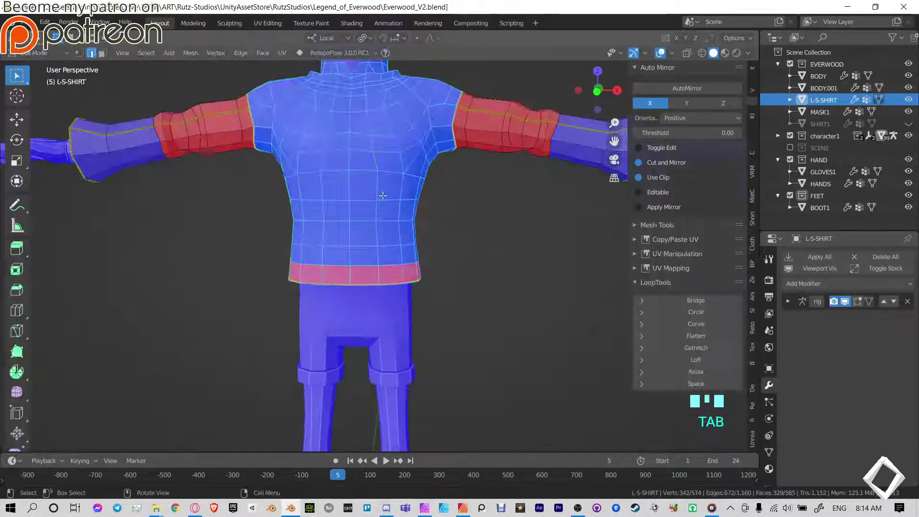
{"action": "key", "text": "a"}
{"action": "key", "text": "alt+n"}
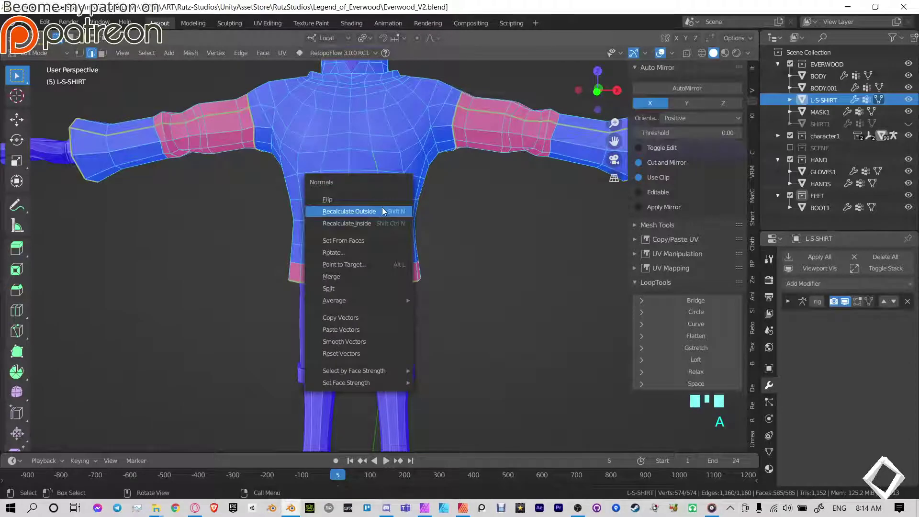
{"action": "left_click", "coordinate": [382, 209]}
{"action": "scroll", "coordinate": [382, 208], "scroll_direction": "down", "scroll_amount": 2}
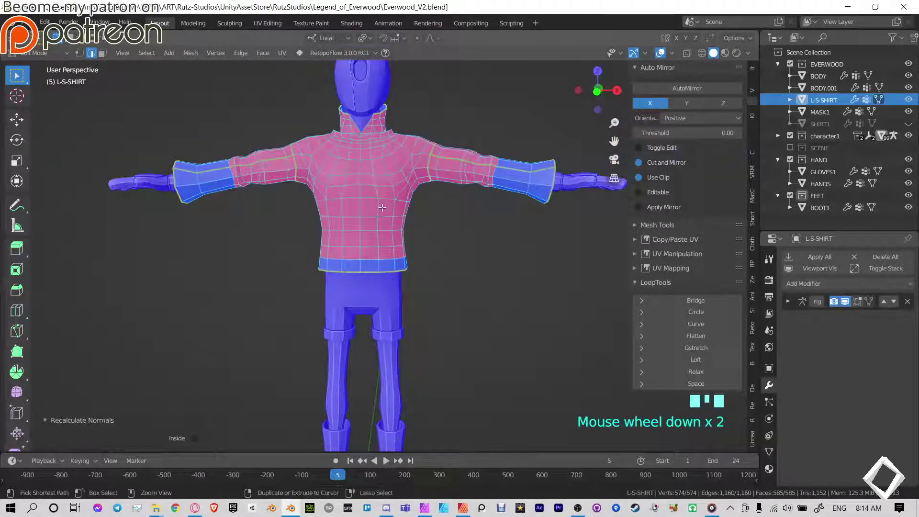
{"action": "key", "text": "ctrl+z"}
- Select the red face loops and front faces of the +X sleeve between the shoulder seam and the forearm
{"action": "key", "text": "Tab"}
{"action": "left_click", "coordinate": [497, 176]}
{"action": "left_click", "coordinate": [499, 163]}
{"action": "left_click", "coordinate": [499, 163]}
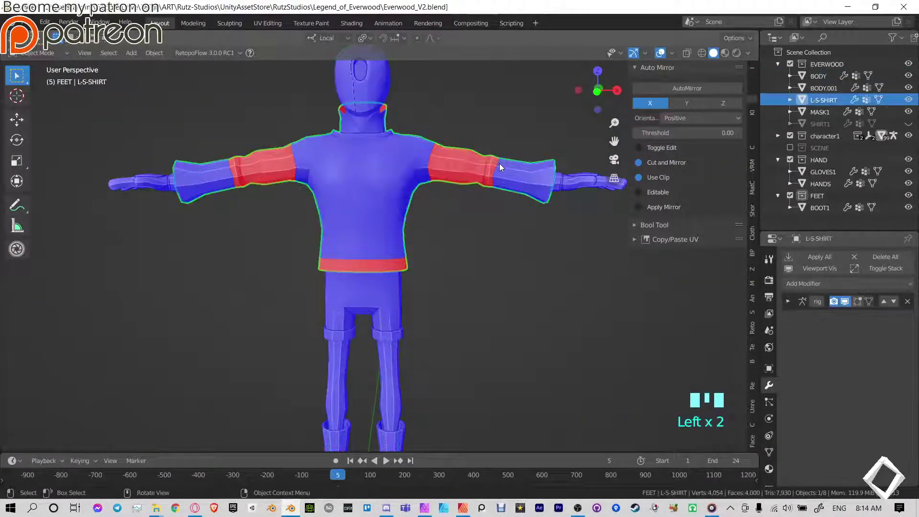
{"action": "key", "text": "Tab"}
{"action": "scroll", "coordinate": [458, 215], "scroll_direction": "up", "scroll_amount": 4}
{"action": "left_click", "coordinate": [459, 214]}
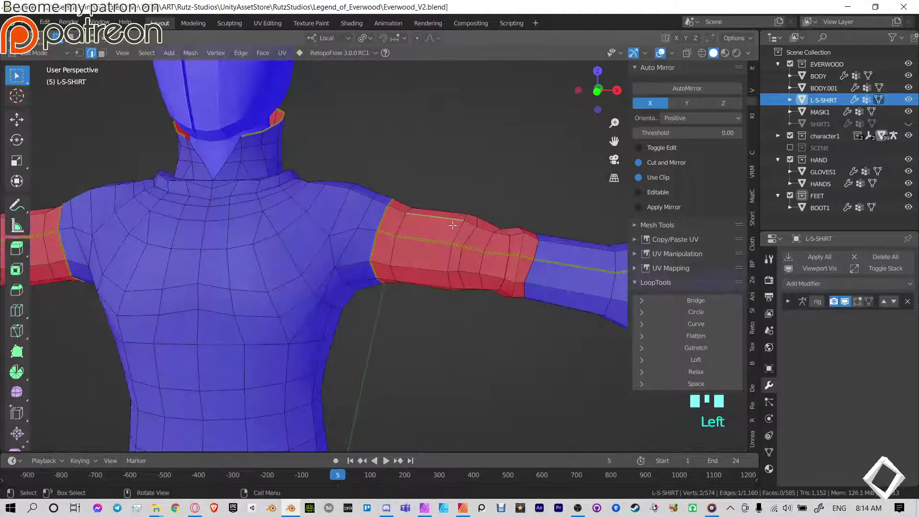
{"action": "left_click", "coordinate": [406, 212], "text": "alt"}
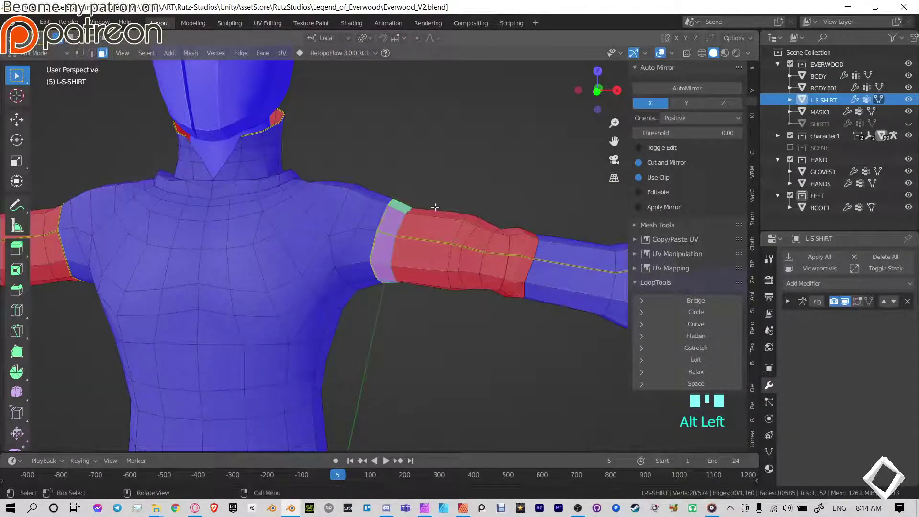
{"action": "left_click", "coordinate": [687, 54]}
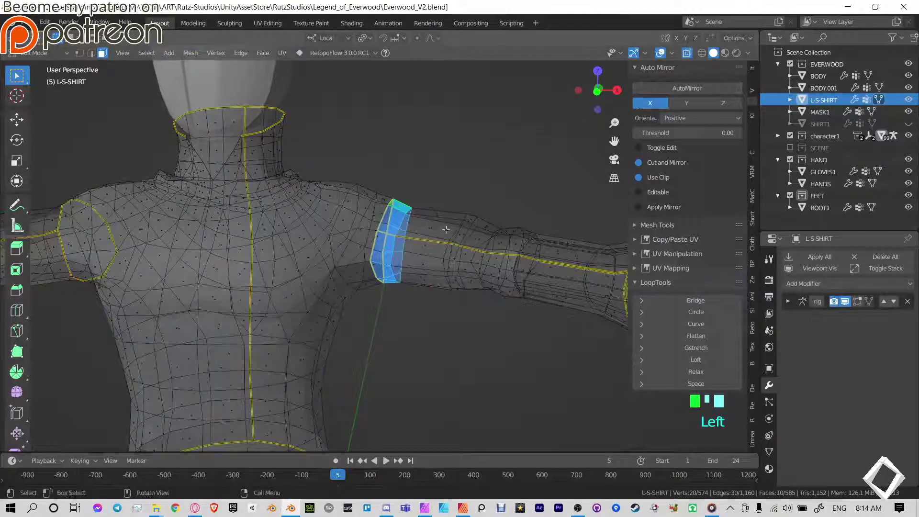
{"action": "left_click", "coordinate": [688, 56]}
{"action": "left_click", "coordinate": [445, 216], "text": "alt+shift"}
{"action": "left_click", "coordinate": [470, 221], "text": "alt+shift"}
{"action": "left_click", "coordinate": [483, 228], "text": "alt+shift"}
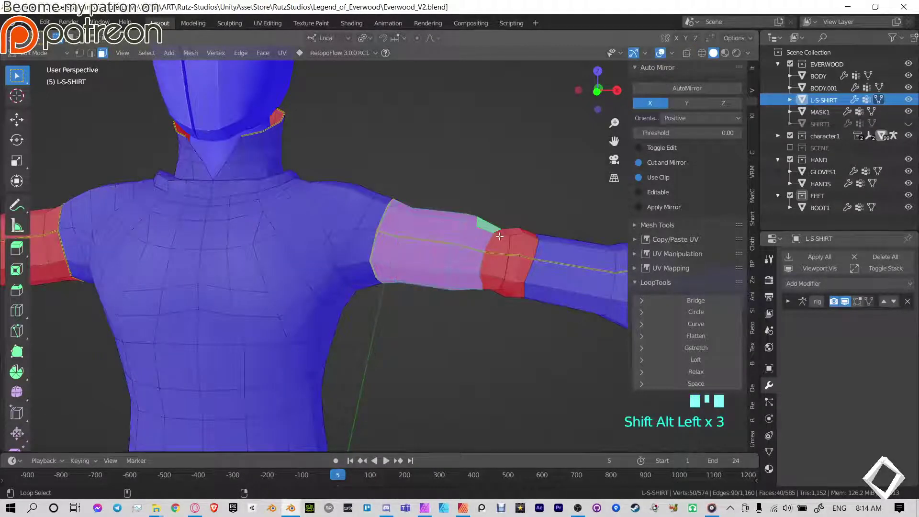
{"action": "left_click", "coordinate": [507, 235], "text": "alt+shift"}
{"action": "left_click", "coordinate": [525, 247], "text": "shift"}
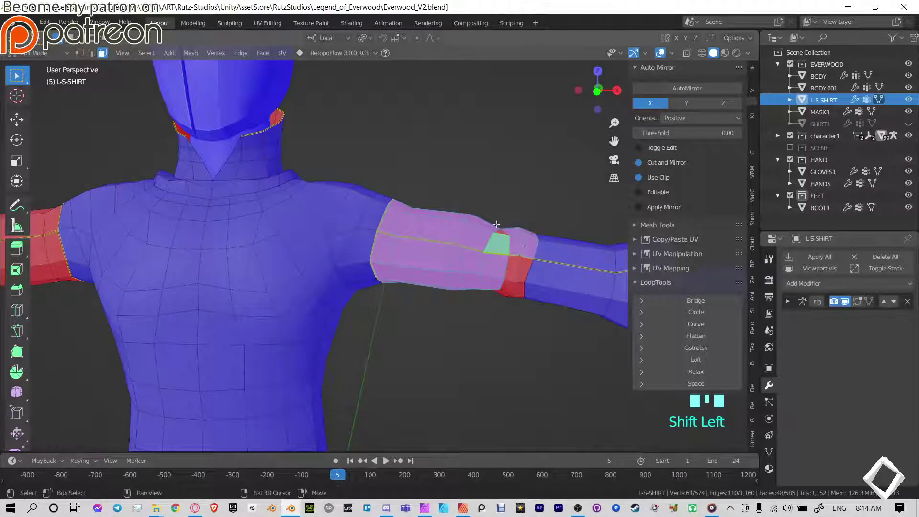
{"action": "left_click", "coordinate": [508, 287], "text": "shift"}
{"action": "left_click_drag", "start_coordinate": [517, 304], "coordinate": [518, 304], "text": "shift"}
- Add the +X sleeve's remaining red faces on the back and underside to the selection and flip the section's normals
{"action": "middle_click_drag", "start_coordinate": [546, 275], "coordinate": [378, 271]}
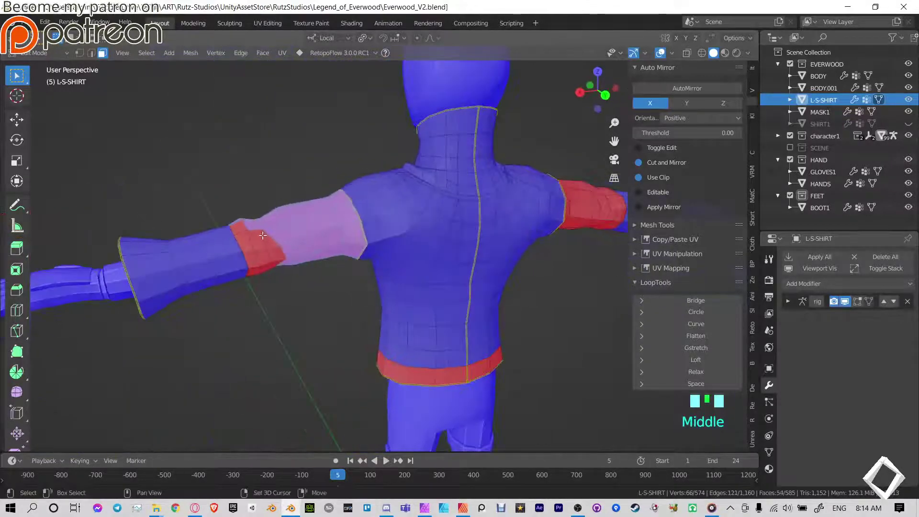
{"action": "left_click_drag", "start_coordinate": [263, 235], "coordinate": [254, 269], "text": "shift"}
{"action": "left_click", "coordinate": [251, 259], "text": "shift"}
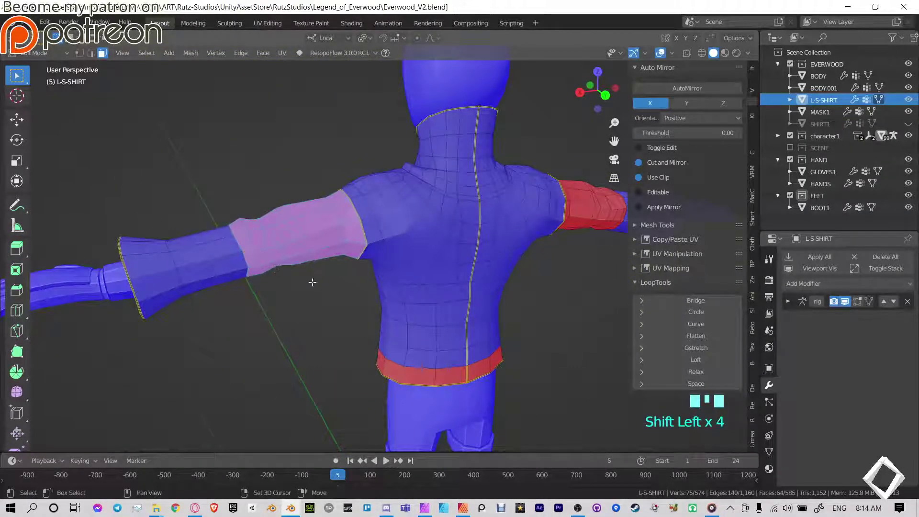
{"action": "middle_click_drag", "start_coordinate": [312, 281], "coordinate": [310, 224]}
{"action": "left_click_drag", "start_coordinate": [245, 280], "coordinate": [287, 288], "text": "shift"}
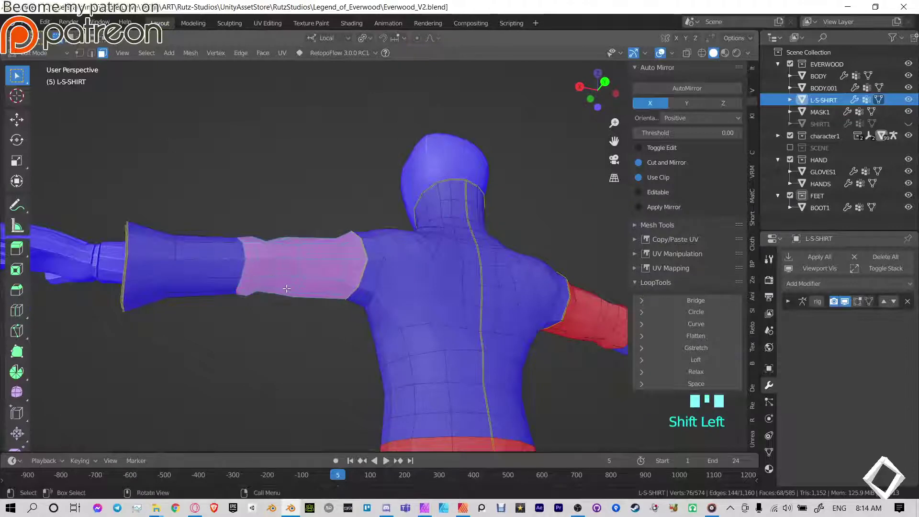
{"action": "key", "text": "x"}
{"action": "key", "text": "Escape"}
{"action": "key", "text": "alt+n"}
{"action": "left_click", "coordinate": [308, 262]}
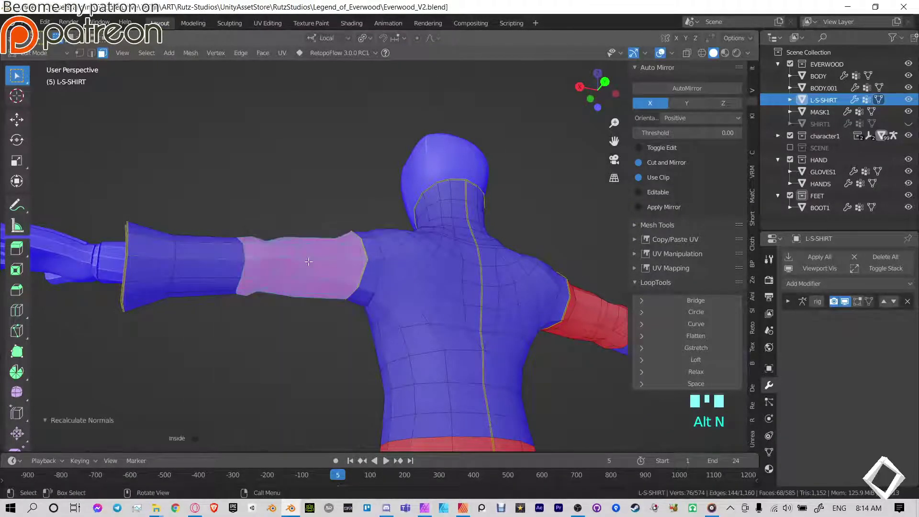
{"action": "key", "text": "alt+n"}
{"action": "left_click", "coordinate": [308, 253]}
- Select the face loop along the shirt's hem, flip its normals and return to Object Mode
{"action": "middle_click_drag", "start_coordinate": [443, 270], "coordinate": [357, 187], "text": "shift"}
{"action": "middle_click_drag", "start_coordinate": [356, 187], "coordinate": [398, 236]}
{"action": "left_click", "coordinate": [346, 341], "text": "alt"}
{"action": "scroll", "coordinate": [346, 340], "scroll_direction": "down", "scroll_amount": 3}
{"action": "middle_click_drag", "start_coordinate": [347, 340], "coordinate": [401, 300]}
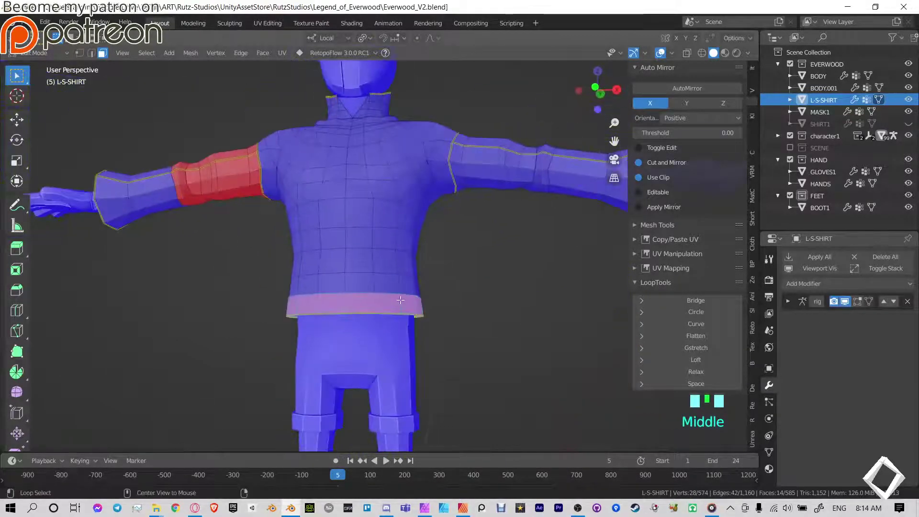
{"action": "key", "text": "alt+n"}
{"action": "left_click", "coordinate": [400, 300]}
{"action": "scroll", "coordinate": [401, 300], "scroll_direction": "down", "scroll_amount": 3}
{"action": "key", "text": "Tab"}
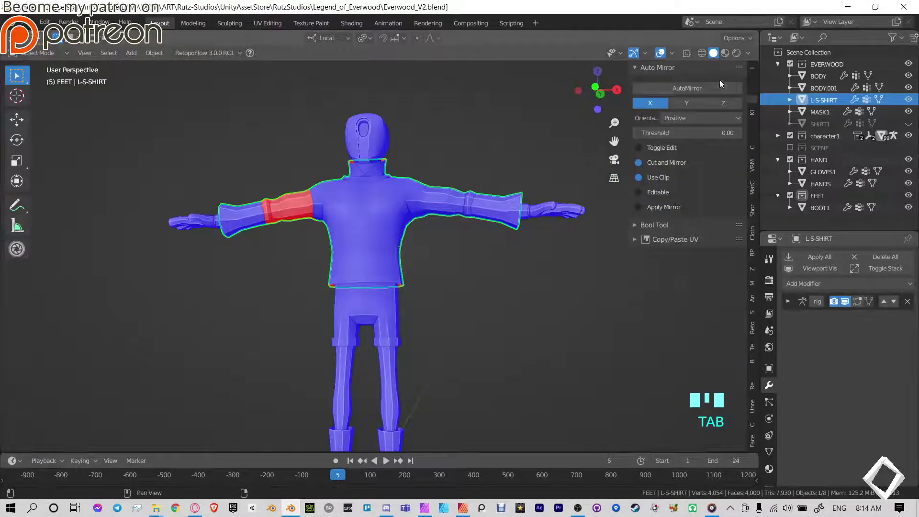
- Auto Mirror the long-sleeve shirt across X with Positive orientation, apply the mirror modifier, and deselect the shirt in Object Mode
{"action": "left_click", "coordinate": [711, 89]}
{"action": "left_click", "coordinate": [815, 340]}
{"action": "key", "text": "Tab"}
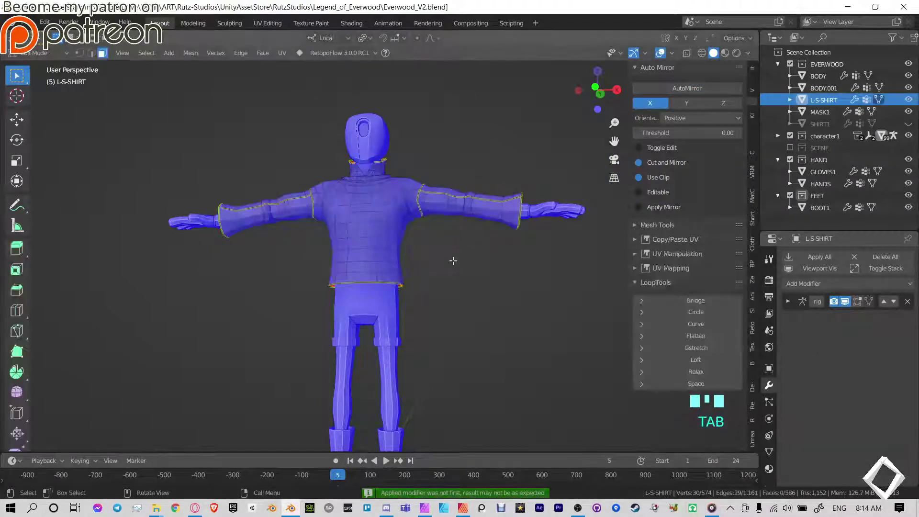
{"action": "key", "text": "Tab"}
{"action": "left_click", "coordinate": [427, 234]}
- Turn off the Face Orientation overlay so the character shows in plain solid shading
{"action": "scroll", "coordinate": [446, 257], "scroll_direction": "up", "scroll_amount": 2}
{"action": "middle_click_drag", "start_coordinate": [447, 257], "coordinate": [598, 119], "text": "shift"}
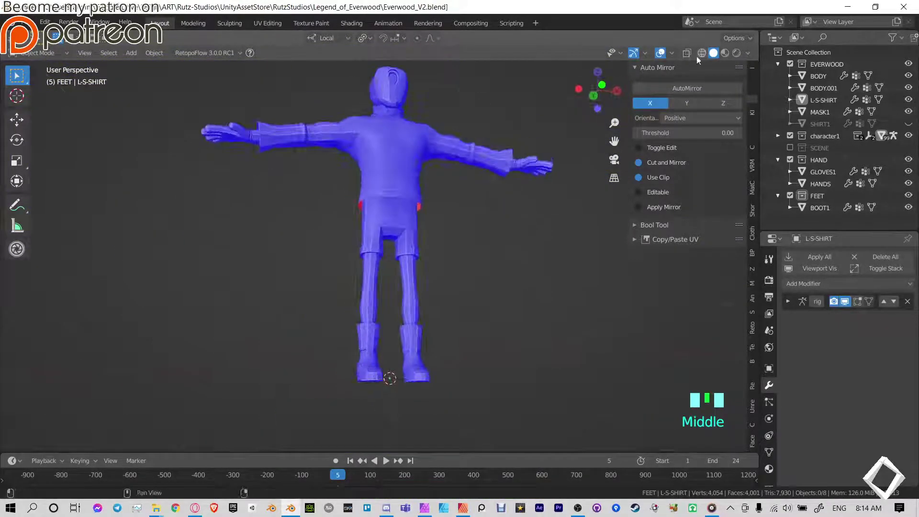
{"action": "left_click", "coordinate": [673, 54]}
{"action": "left_click", "coordinate": [601, 282]}
{"action": "middle_click_drag", "start_coordinate": [531, 249], "coordinate": [450, 281], "text": "shift"}
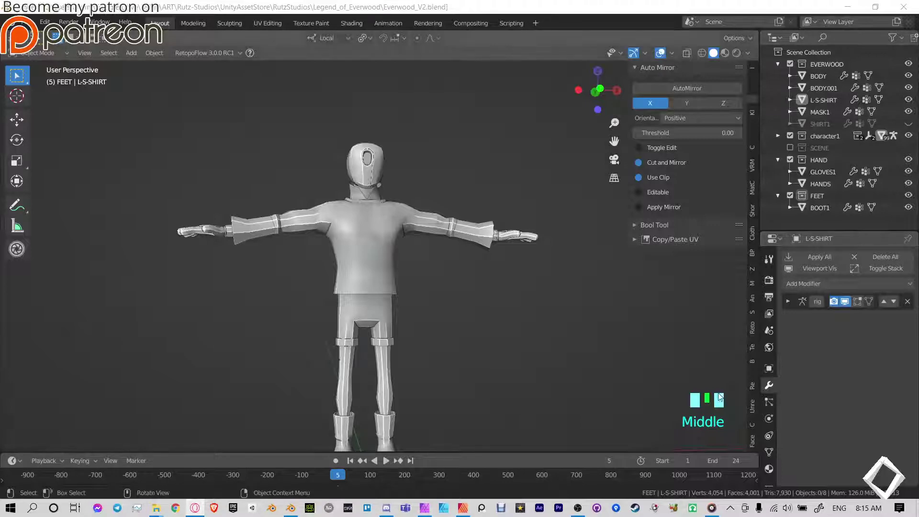
- Look through the Auto-Rig Pro export and Quick Rig options, collapse them and hide the sidebar
{"action": "left_click", "coordinate": [756, 372]}
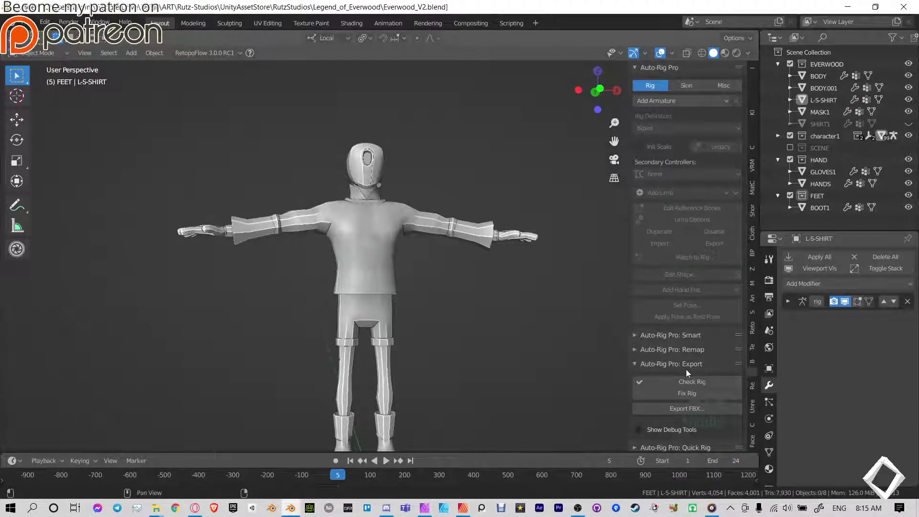
{"action": "left_click", "coordinate": [648, 365]}
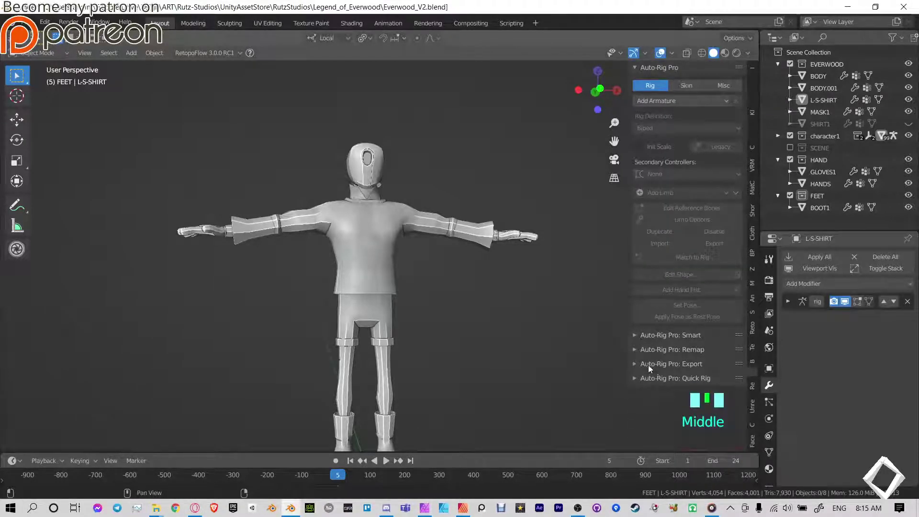
{"action": "left_click", "coordinate": [654, 67]}
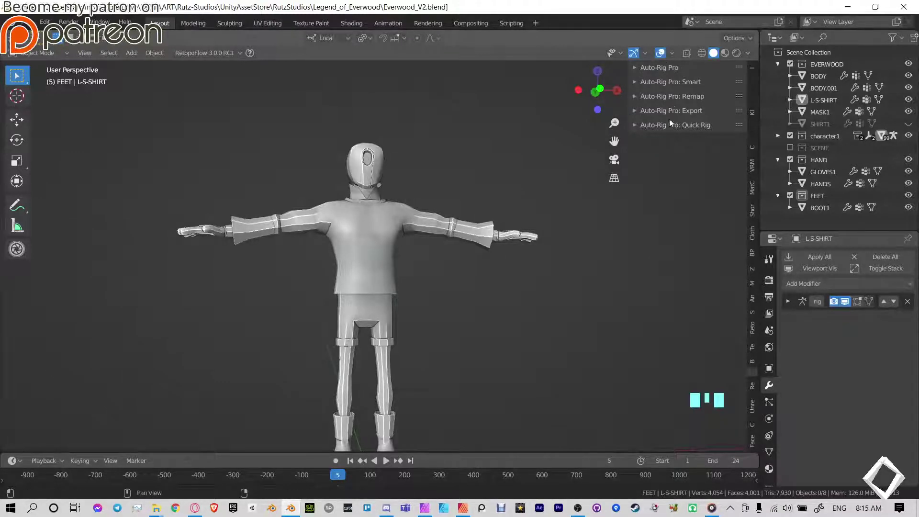
{"action": "left_click", "coordinate": [685, 125]}
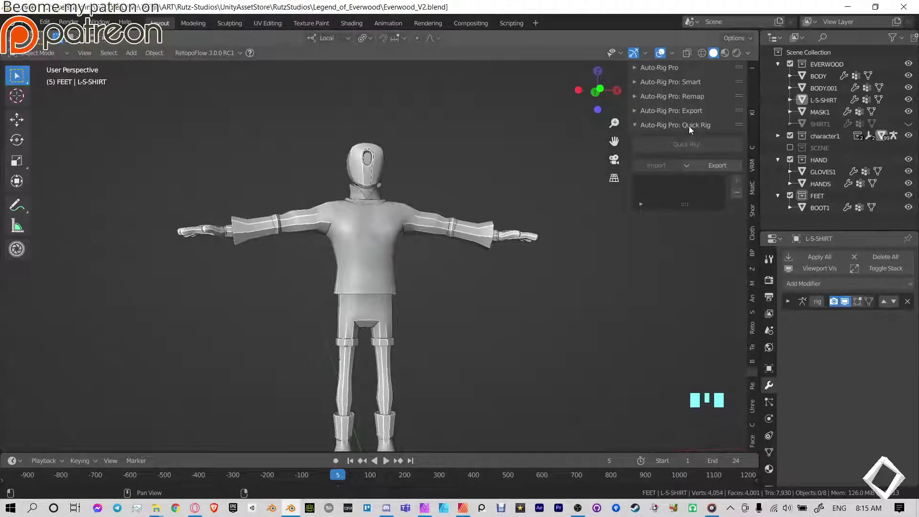
{"action": "left_click", "coordinate": [657, 126]}
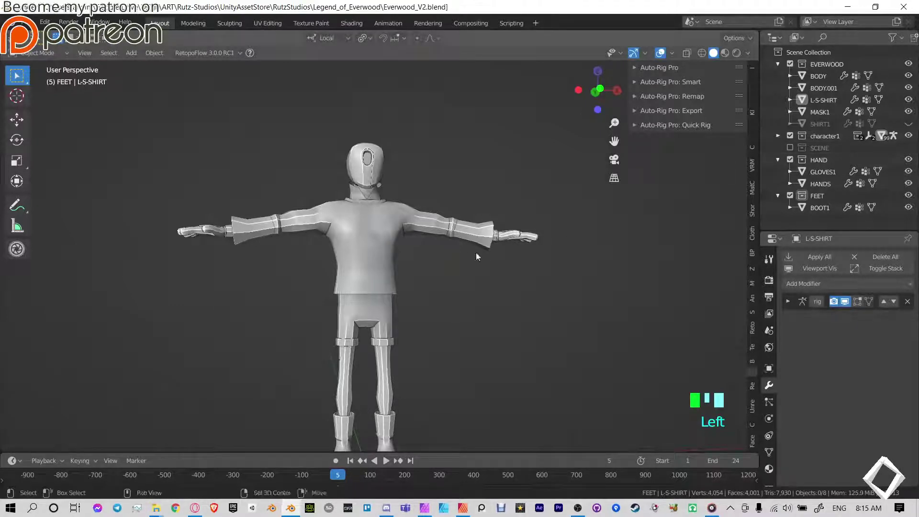
{"action": "middle_click_drag", "start_coordinate": [476, 252], "coordinate": [481, 217], "text": "shift"}
{"action": "scroll", "coordinate": [456, 240], "scroll_direction": "up", "scroll_amount": 3}
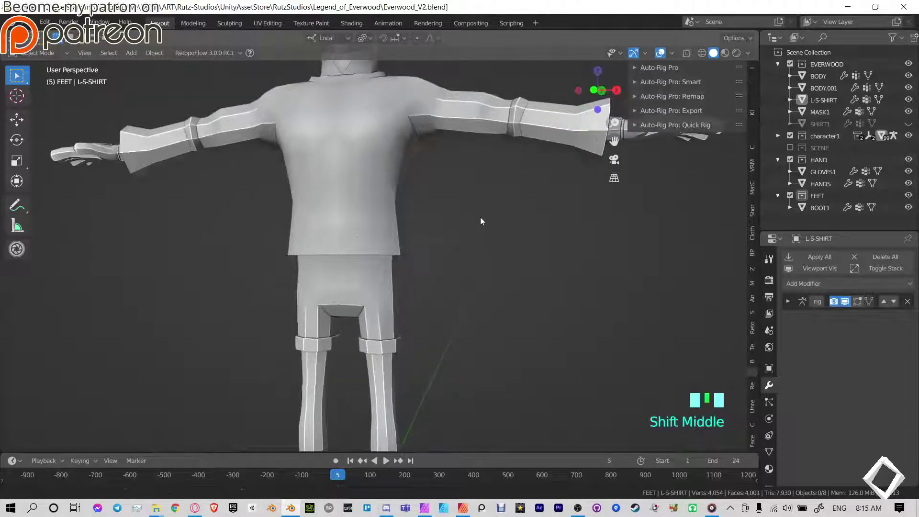
{"action": "key", "text": "n"}
{"action": "scroll", "coordinate": [481, 217], "scroll_direction": "down", "scroll_amount": 3}
- Test-move the long-sleeve shirt, shorts, boots and gloves one by one, cancelling each move
{"action": "left_click", "coordinate": [383, 180]}
{"action": "middle_click_drag", "start_coordinate": [383, 180], "coordinate": [398, 207]}
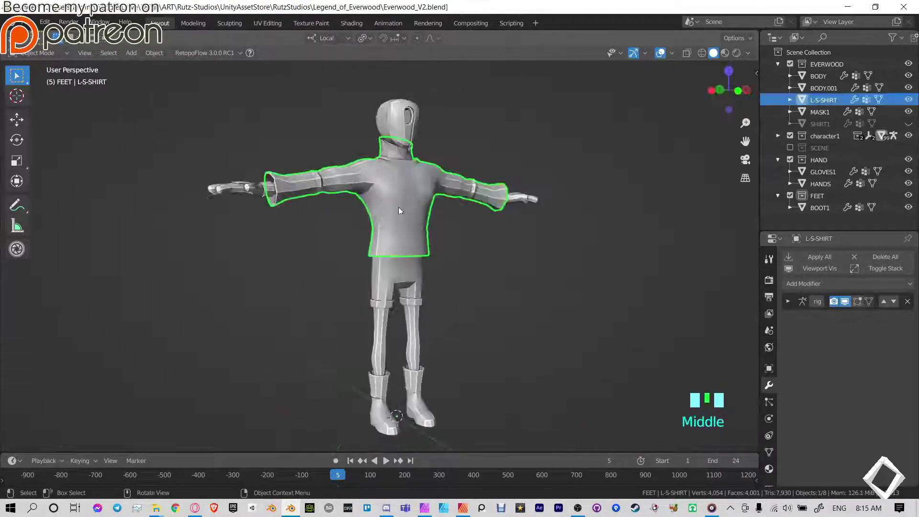
{"action": "key", "text": "g"}
{"action": "right_click", "coordinate": [459, 230]}
{"action": "left_click", "coordinate": [405, 276]}
{"action": "key", "text": "g"}
{"action": "right_click", "coordinate": [410, 321]}
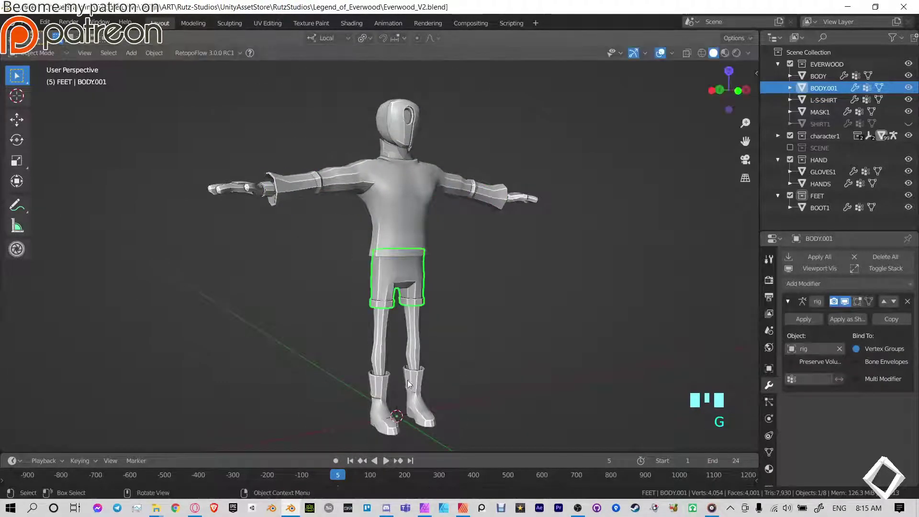
{"action": "left_click", "coordinate": [410, 384]}
{"action": "key", "text": "g"}
{"action": "right_click", "coordinate": [350, 371]}
{"action": "left_click", "coordinate": [520, 199]}
{"action": "key", "text": "g"}
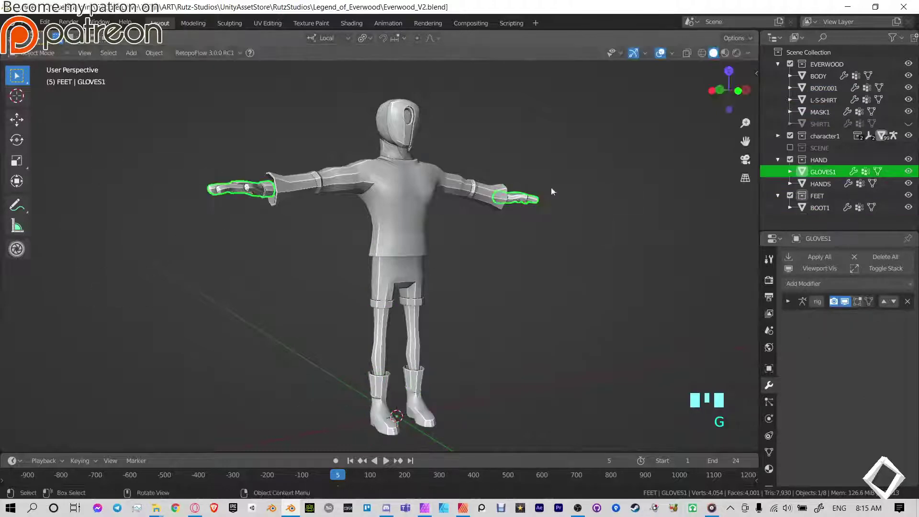
- Test-move the mask and the long-sleeve shirt from the character's other side, cancelling both moves
{"action": "middle_click_drag", "start_coordinate": [450, 135], "coordinate": [319, 165]}
{"action": "left_click", "coordinate": [387, 127]}
{"action": "key", "text": "g"}
{"action": "right_click", "coordinate": [408, 139]}
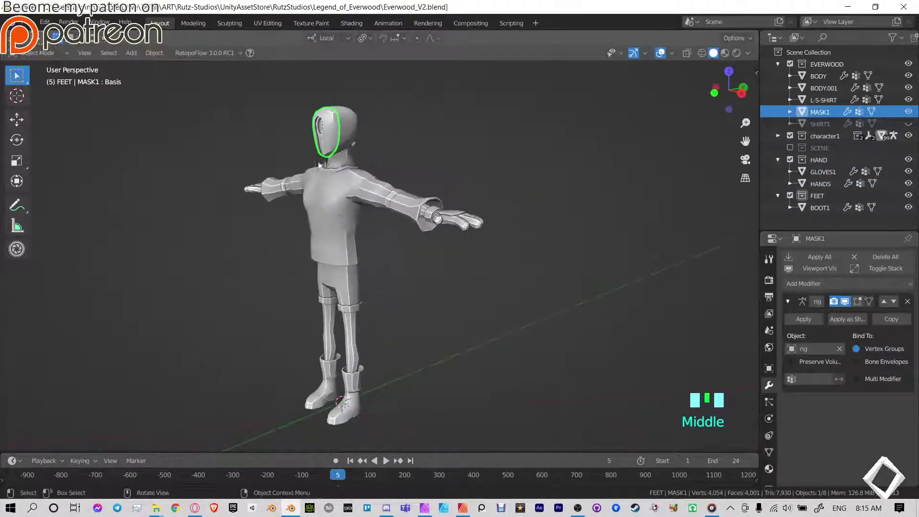
{"action": "left_click", "coordinate": [319, 165]}
{"action": "key", "text": "g"}
{"action": "right_click", "coordinate": [320, 209]}
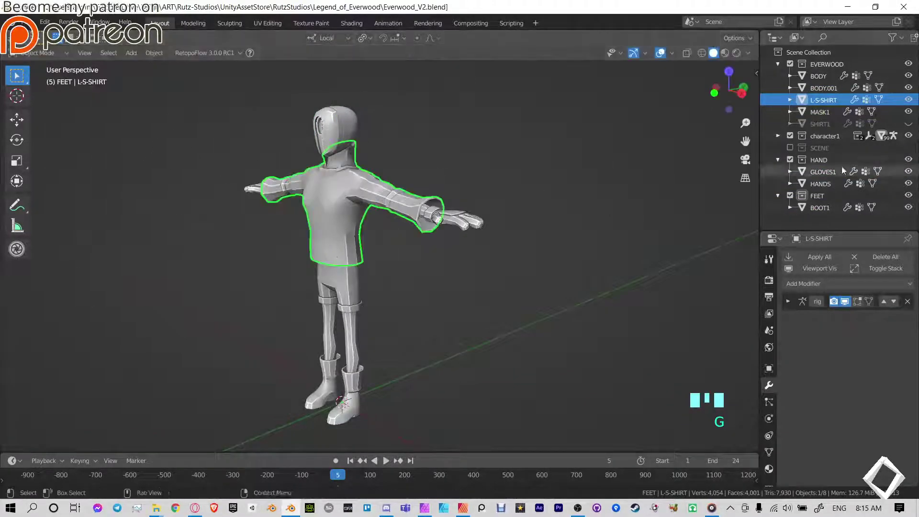
- Unhide all hidden objects, select the SHIRT1 vest and check it over the long-sleeve shirt with a cancelled test move
{"action": "key", "text": "alt+h"}
{"action": "left_click", "coordinate": [402, 261]}
{"action": "middle_click_drag", "start_coordinate": [403, 261], "coordinate": [443, 261]}
{"action": "left_click", "coordinate": [376, 249]}
{"action": "middle_click_drag", "start_coordinate": [377, 248], "coordinate": [424, 246]}
{"action": "scroll", "coordinate": [440, 235], "scroll_direction": "up", "scroll_amount": 4}
{"action": "middle_click_drag", "start_coordinate": [460, 217], "coordinate": [465, 245], "text": "shift"}
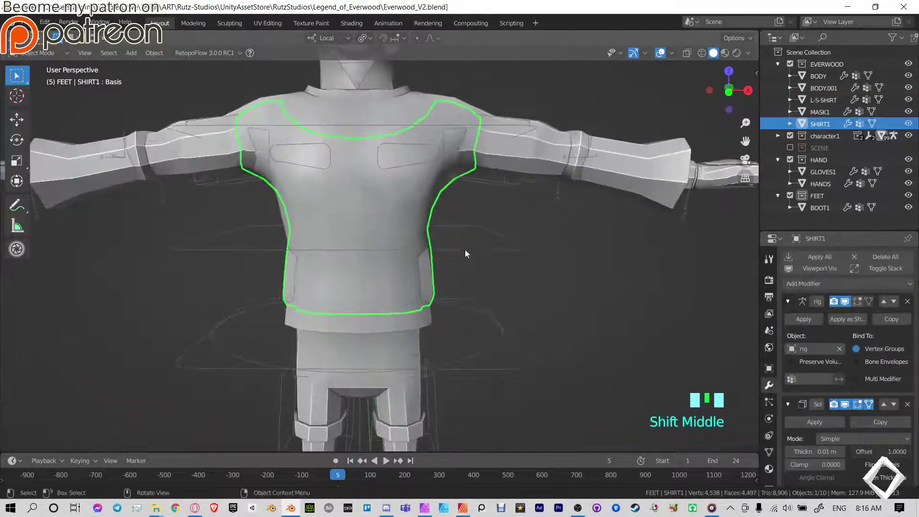
{"action": "key", "text": "g"}
{"action": "right_click", "coordinate": [511, 302]}
- Put the rig in Pose Mode and test-rotate the c_root_master.x control, cancelling the rotation
{"action": "scroll", "coordinate": [418, 287], "scroll_direction": "down", "scroll_amount": 5}
{"action": "left_click", "coordinate": [418, 287]}
{"action": "key", "text": "ctrl+Tab"}
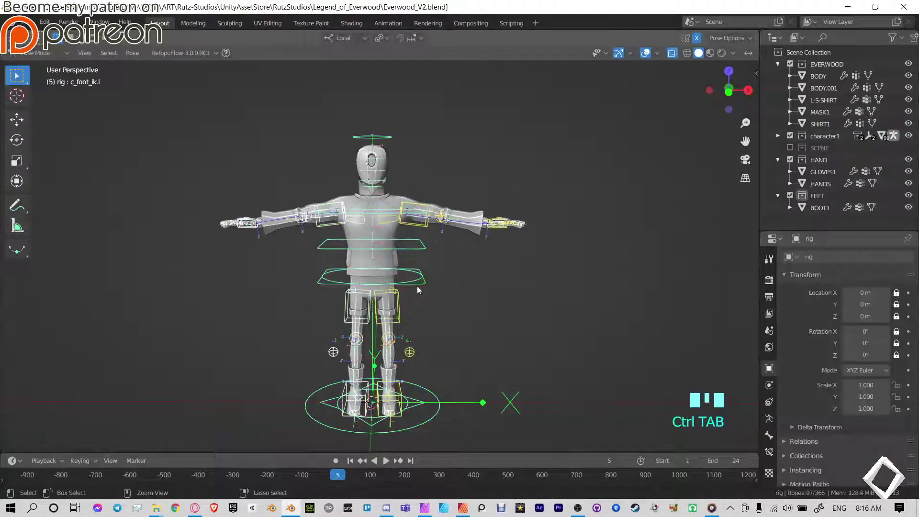
{"action": "key", "text": "Left"}
{"action": "key", "text": "Left"}
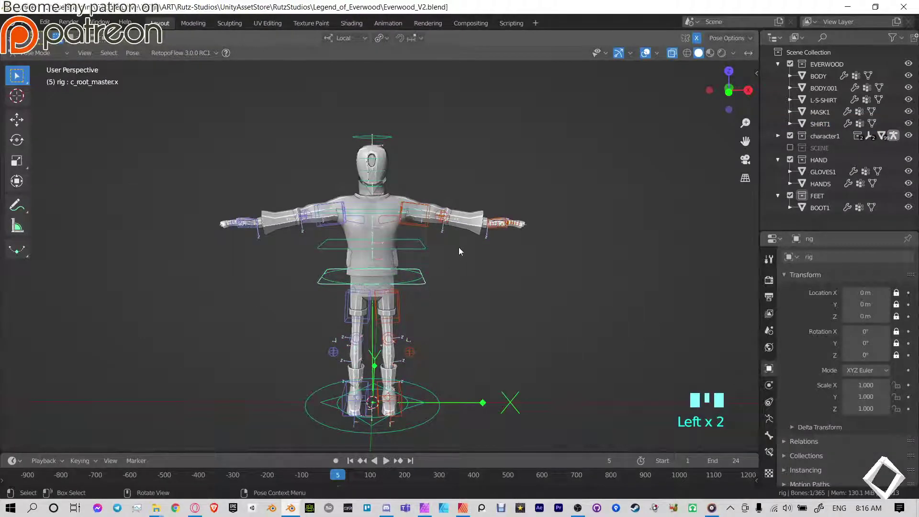
{"action": "key", "text": "r"}
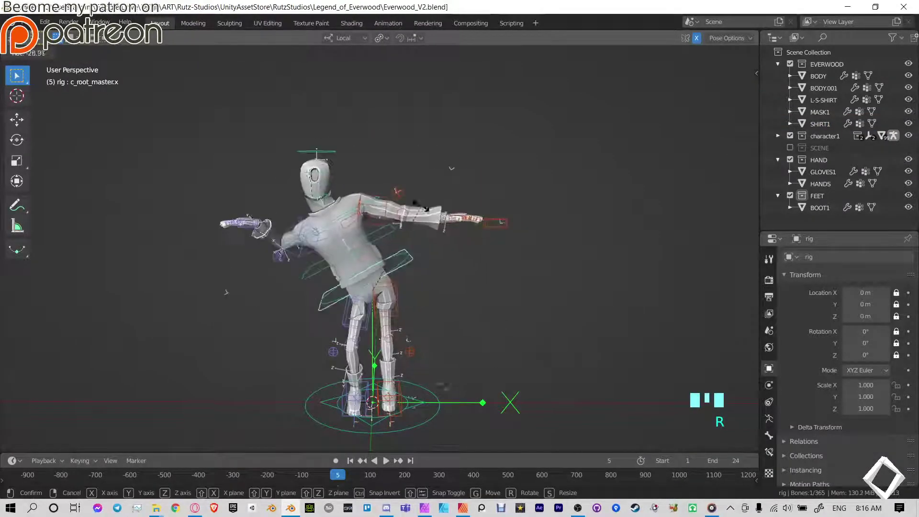
{"action": "right_click", "coordinate": [419, 280]}
{"action": "scroll", "coordinate": [420, 280], "scroll_direction": "up", "scroll_amount": 2}
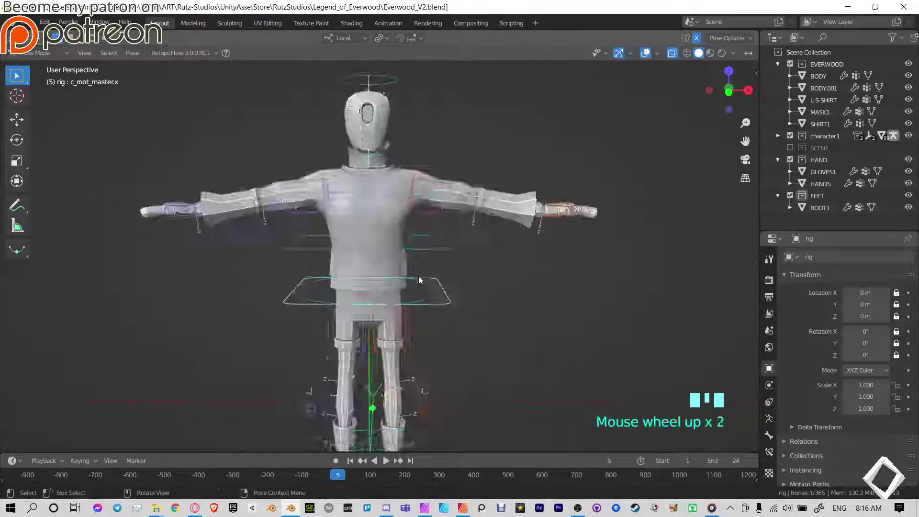
- Raise the c_foot_ik.l control along its local Z axis to test how the shorts deform, and undo the move
{"action": "middle_click_drag", "start_coordinate": [420, 280], "coordinate": [418, 309], "text": "shift"}
{"action": "scroll", "coordinate": [454, 207], "scroll_direction": "down", "scroll_amount": 2}
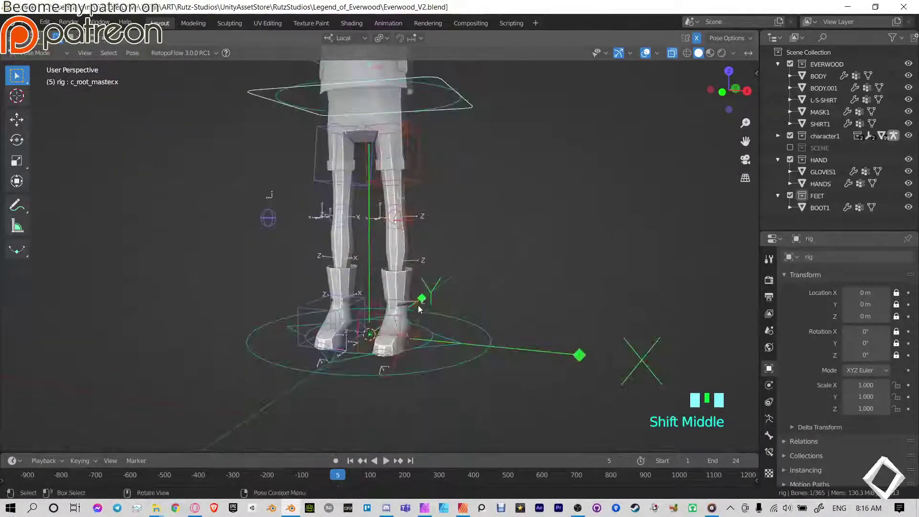
{"action": "left_click", "coordinate": [416, 314]}
{"action": "key", "text": "g"}
{"action": "key", "text": "z"}
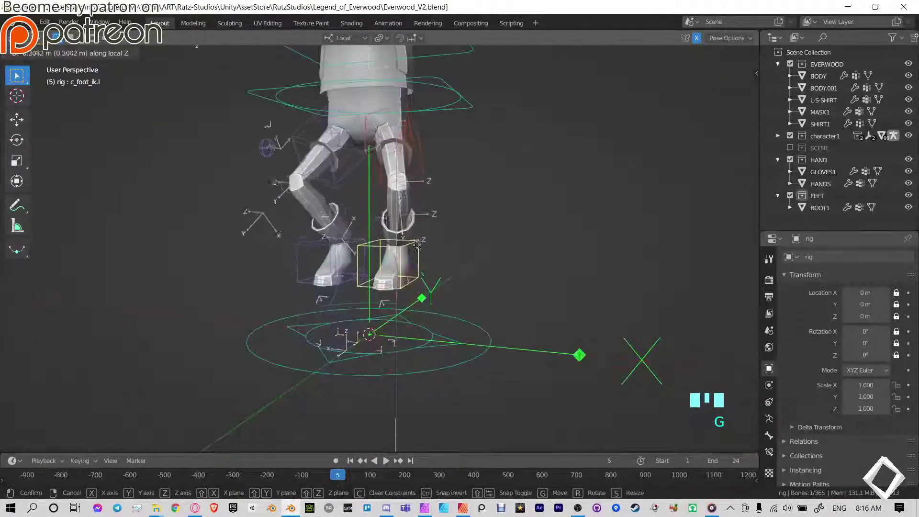
{"action": "left_click", "coordinate": [495, 218]}
{"action": "middle_click_drag", "start_coordinate": [502, 201], "coordinate": [353, 287]}
{"action": "scroll", "coordinate": [463, 232], "scroll_direction": "up", "scroll_amount": 4}
{"action": "key", "text": "ctrl+z"}
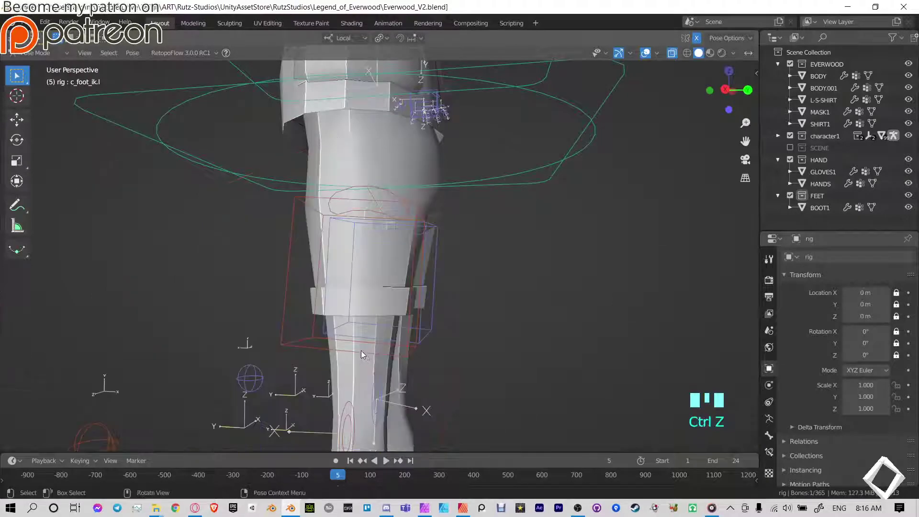
- Return to Object Mode, select the BODY.001 shorts and apply all their transforms
{"action": "middle_click_drag", "start_coordinate": [361, 351], "coordinate": [364, 266]}
{"action": "key", "text": "ctrl+Tab"}
{"action": "left_click", "coordinate": [419, 239]}
{"action": "middle_click_drag", "start_coordinate": [420, 239], "coordinate": [414, 264], "text": "shift"}
{"action": "key", "text": "ctrl+a"}
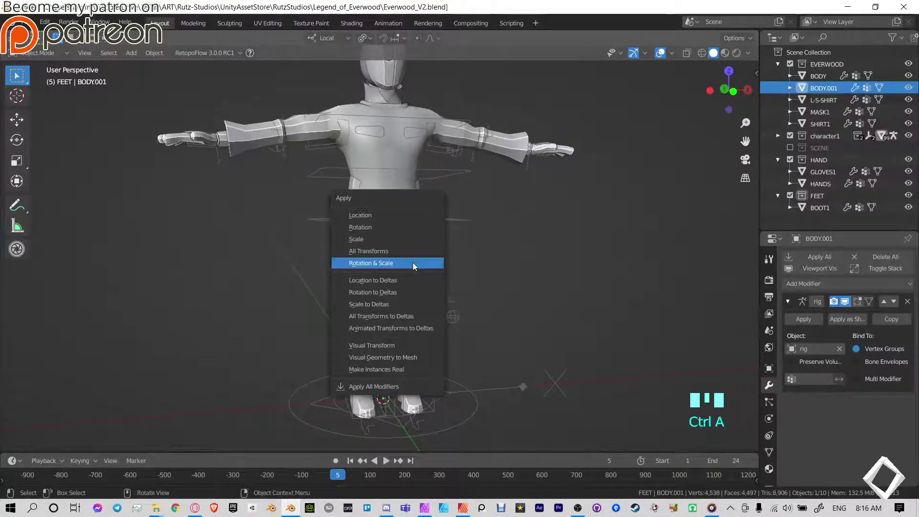
{"action": "left_click", "coordinate": [414, 252]}
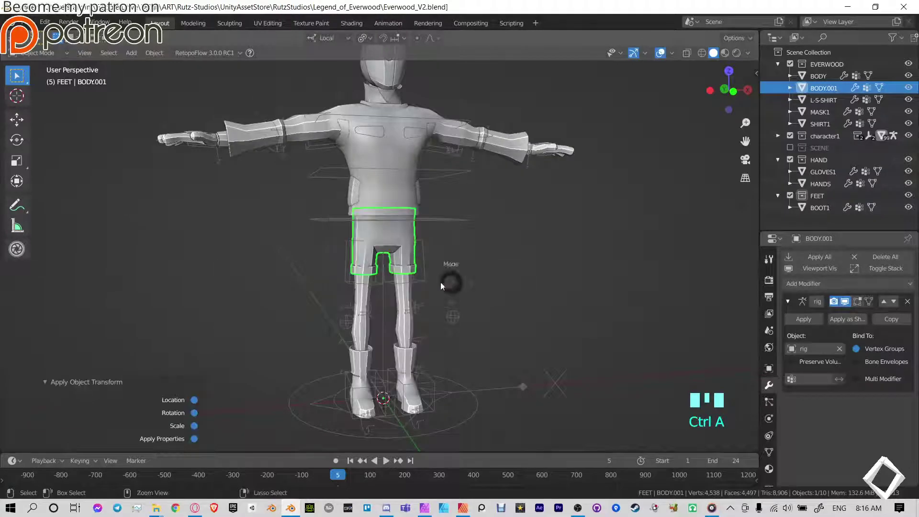
- Put the rig back in Pose Mode and test-move the c_foot_01.l foot control without keeping the move
{"action": "middle_click_drag", "start_coordinate": [441, 282], "coordinate": [385, 388]}
{"action": "left_click", "coordinate": [385, 389]}
{"action": "key", "text": "ctrl+Tab"}
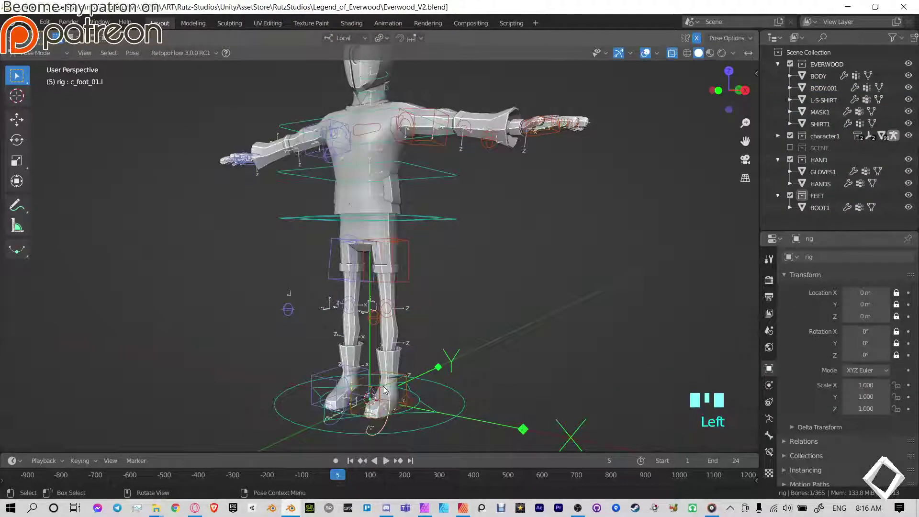
{"action": "key", "text": "g"}
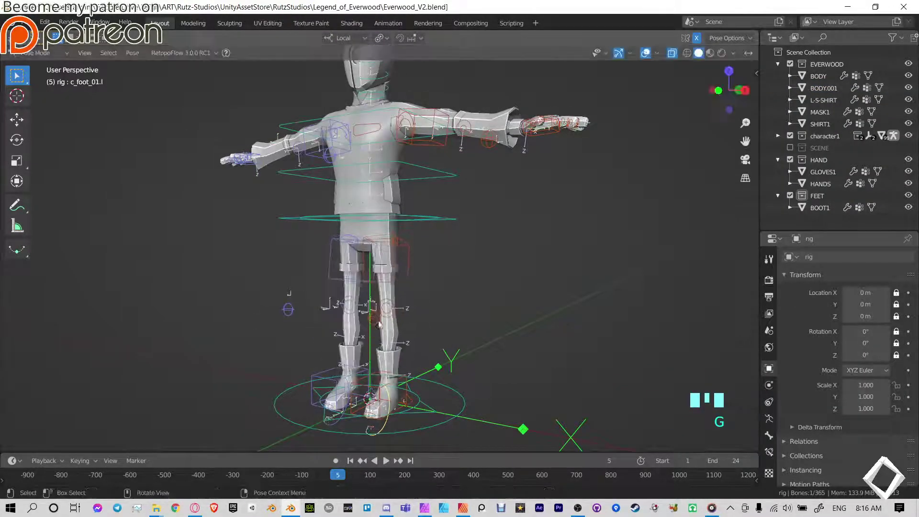
- Select the shorts in Object Mode and inspect their vertex weights in Weight Paint mode
{"action": "middle_click_drag", "start_coordinate": [378, 326], "coordinate": [416, 273]}
{"action": "scroll", "coordinate": [377, 316], "scroll_direction": "up", "scroll_amount": 3}
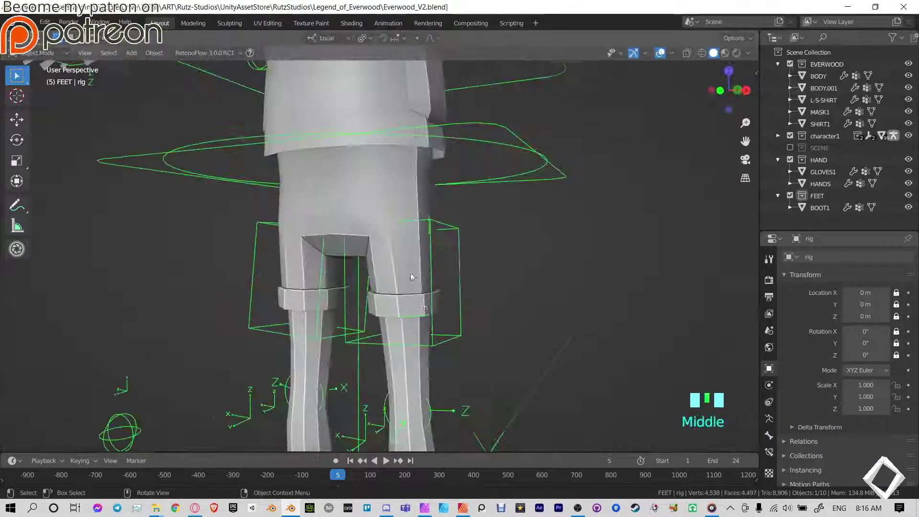
{"action": "left_click", "coordinate": [416, 273]}
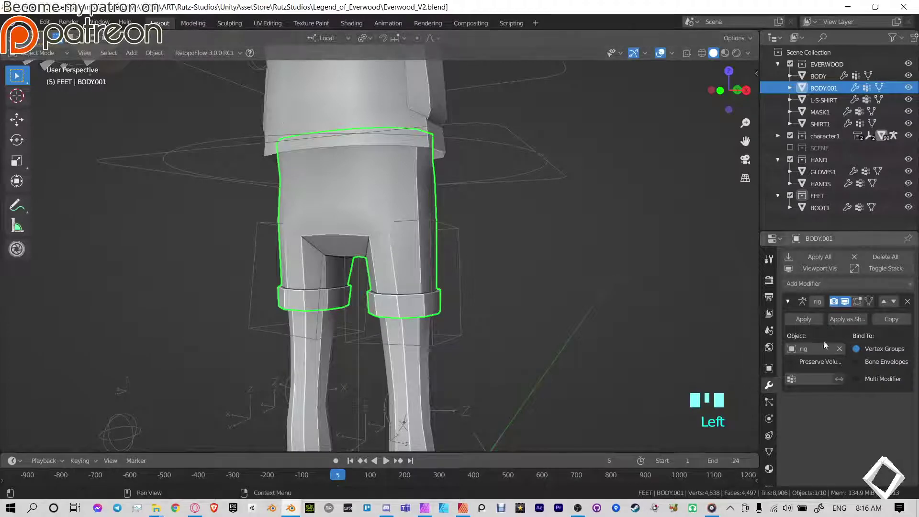
{"action": "key", "text": "ctrl+Tab"}
{"action": "left_click", "coordinate": [425, 173]}
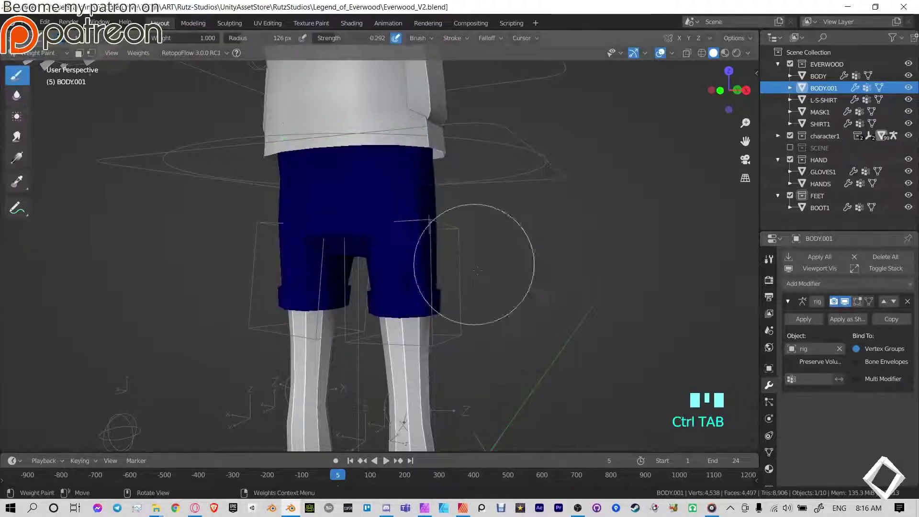
{"action": "key", "text": "ctrl+Tab"}
- Select all faces of the shorts in Edit Mode and show their mesh data properties with the vertex groups
{"action": "key", "text": "ctrl+Tab"}
{"action": "left_click", "coordinate": [349, 218]}
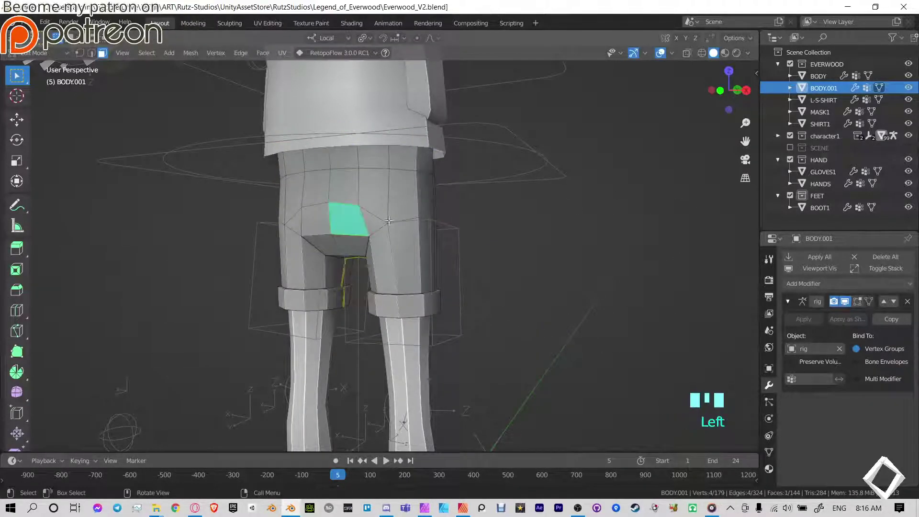
{"action": "key", "text": "a"}
{"action": "left_click", "coordinate": [769, 452]}
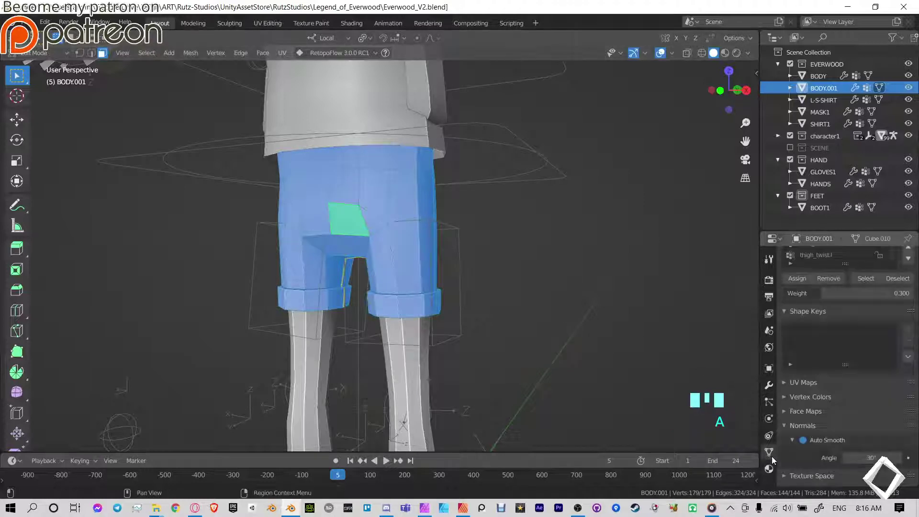
- Turn on the Vertex Group Weights overlay for the shorts and deselect all their faces in Edit Mode
{"action": "left_click", "coordinate": [663, 53]}
{"action": "left_click", "coordinate": [663, 53]}
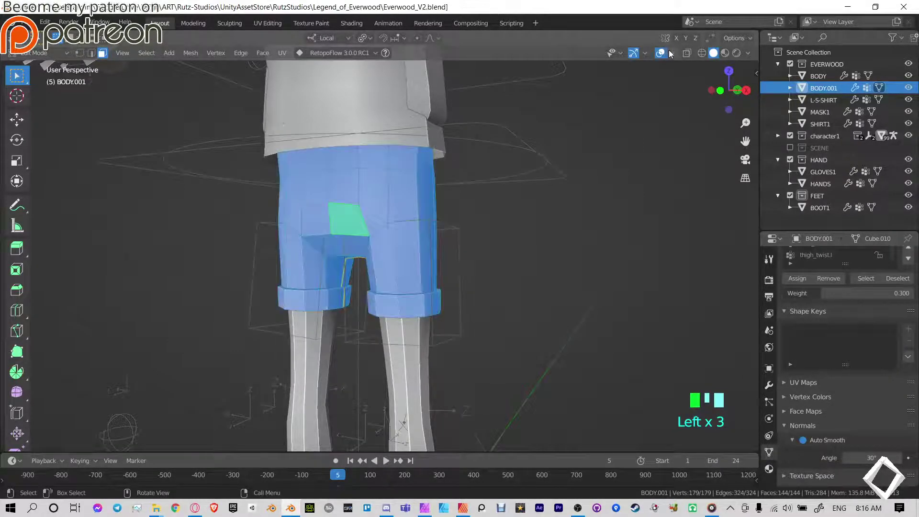
{"action": "left_click", "coordinate": [672, 53]}
{"action": "left_click", "coordinate": [602, 393]}
{"action": "left_click", "coordinate": [601, 393]}
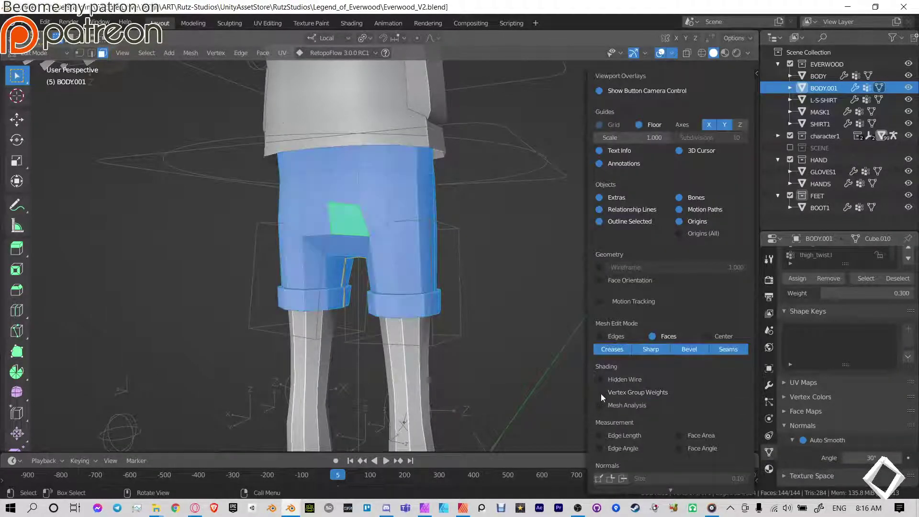
{"action": "left_click", "coordinate": [602, 394]}
{"action": "key", "text": "Tab"}
{"action": "key", "text": "Tab"}
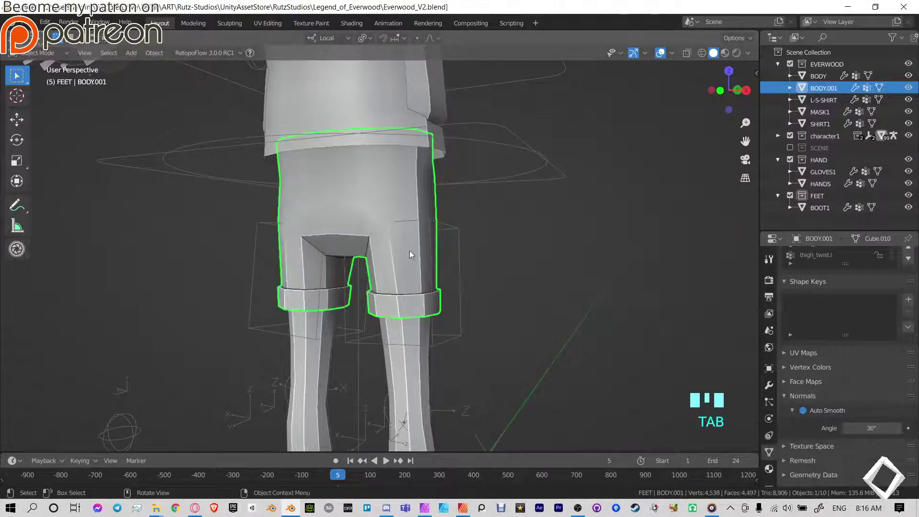
{"action": "key", "text": "alt+a"}
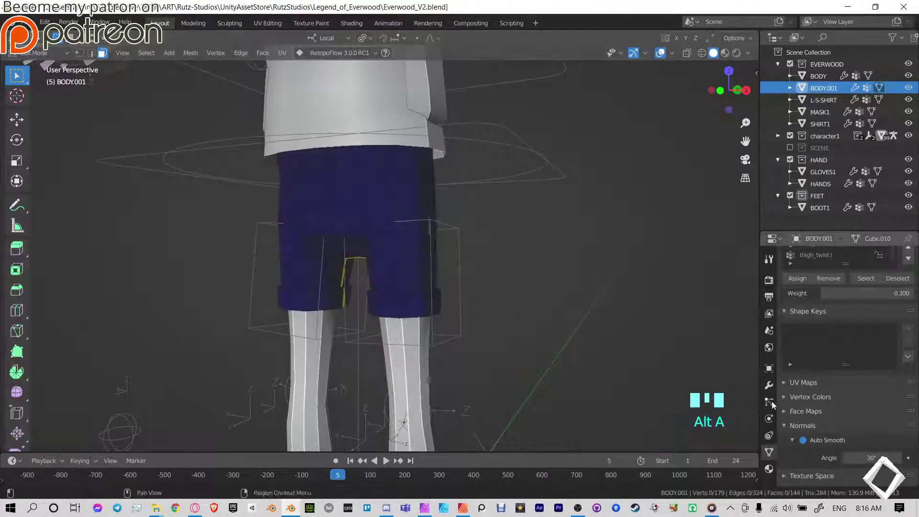
- Go through the shorts' vertex groups from root.x down the list and back, examining the weights each group has on the mesh
{"action": "scroll", "coordinate": [843, 294], "scroll_direction": "up", "scroll_amount": 5}
{"action": "left_click", "coordinate": [826, 307]}
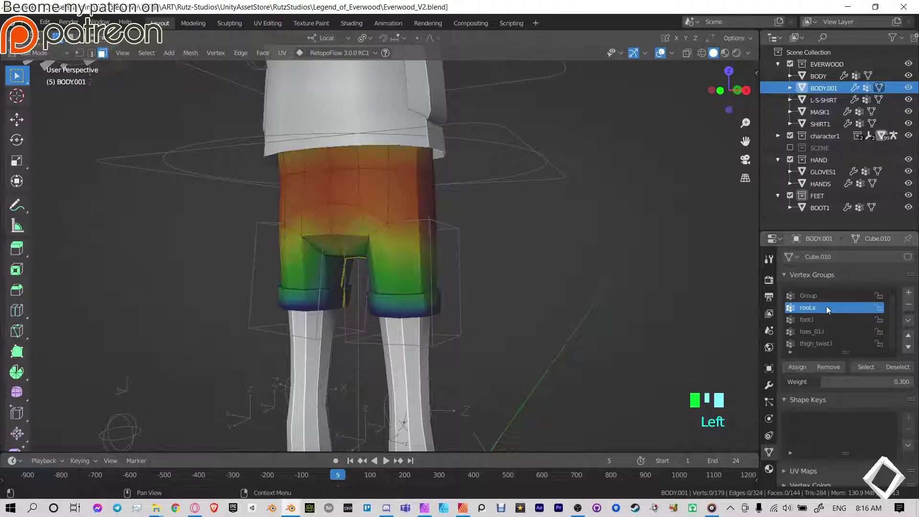
{"action": "key", "text": "Down"}
{"action": "key", "text": "Down"}
{"action": "key", "text": "Down"}
{"action": "key", "text": "Down"}
{"action": "key", "text": "Down"}
{"action": "key", "text": "Down"}
{"action": "key", "text": "Down"}
{"action": "key", "text": "Down"}
{"action": "key", "text": "Down"}
{"action": "key", "text": "Down"}
{"action": "key", "text": "Down"}
{"action": "key", "text": "Down"}
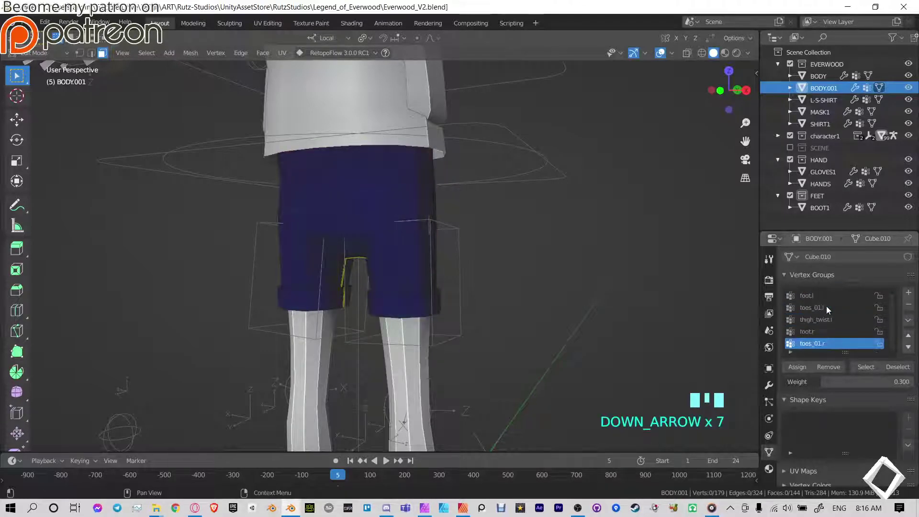
{"action": "key", "text": "Down"}
{"action": "key", "text": "Down"}
{"action": "key", "text": "Down"}
{"action": "key", "text": "Down"}
{"action": "key", "text": "Down"}
{"action": "key", "text": "Down"}
{"action": "key", "text": "Down"}
{"action": "key", "text": "Down"}
{"action": "key", "text": "Down"}
{"action": "key", "text": "Down"}
{"action": "key", "text": "Down"}
{"action": "key", "text": "Down"}
{"action": "key", "text": "Down"}
{"action": "key", "text": "Down"}
{"action": "key", "text": "Down"}
{"action": "key", "text": "Down"}
{"action": "key", "text": "Down"}
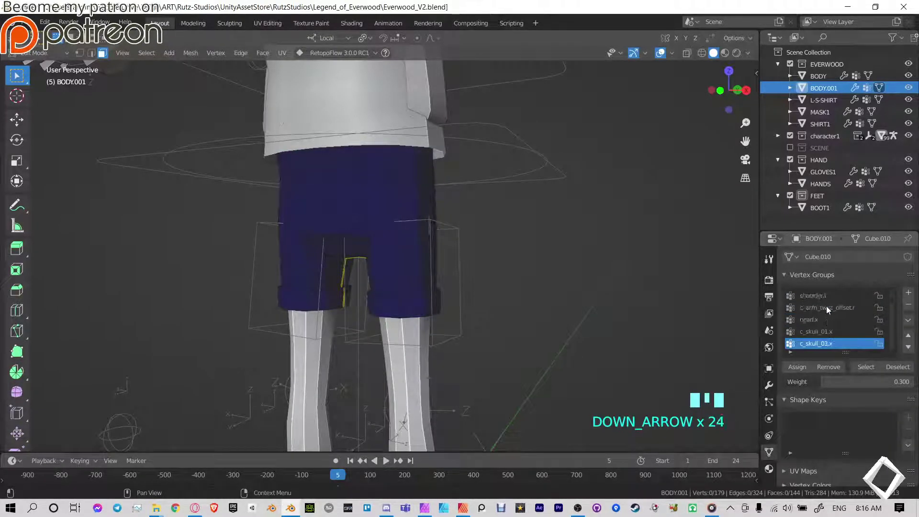
{"action": "key", "text": "Down"}
{"action": "key", "text": "Down"}
{"action": "key", "text": "Down"}
{"action": "key", "text": "Down"}
{"action": "key", "text": "Down"}
{"action": "key", "text": "Down"}
{"action": "key", "text": "Down"}
{"action": "key", "text": "Down"}
{"action": "key", "text": "Up"}
{"action": "key", "text": "Up"}
{"action": "key", "text": "Up"}
{"action": "key", "text": "Up"}
{"action": "key", "text": "Up"}
{"action": "key", "text": "Up"}
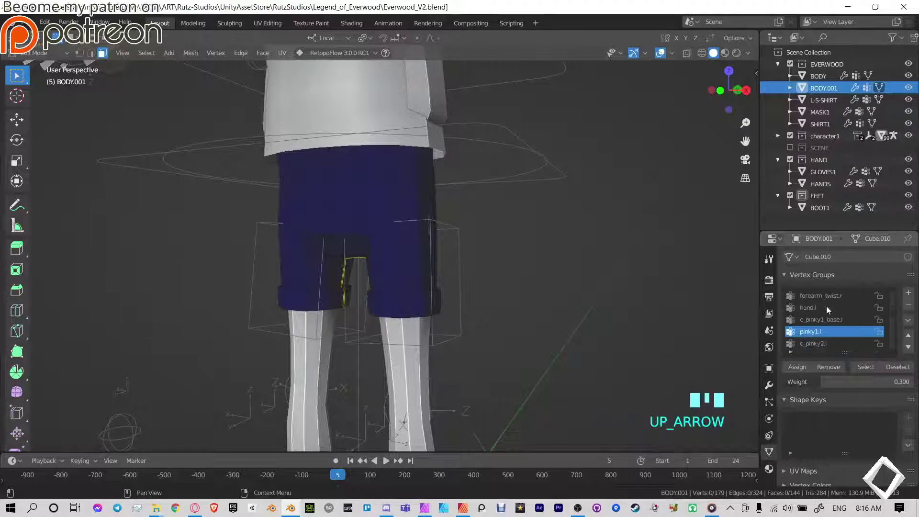
{"action": "key", "text": "Up"}
{"action": "key", "text": "Up"}
{"action": "key", "text": "Up"}
{"action": "key", "text": "Up"}
{"action": "key", "text": "Up"}
{"action": "key", "text": "Up"}
{"action": "key", "text": "Up"}
{"action": "key", "text": "Up"}
{"action": "key", "text": "Up"}
{"action": "key", "text": "Up"}
{"action": "key", "text": "Up"}
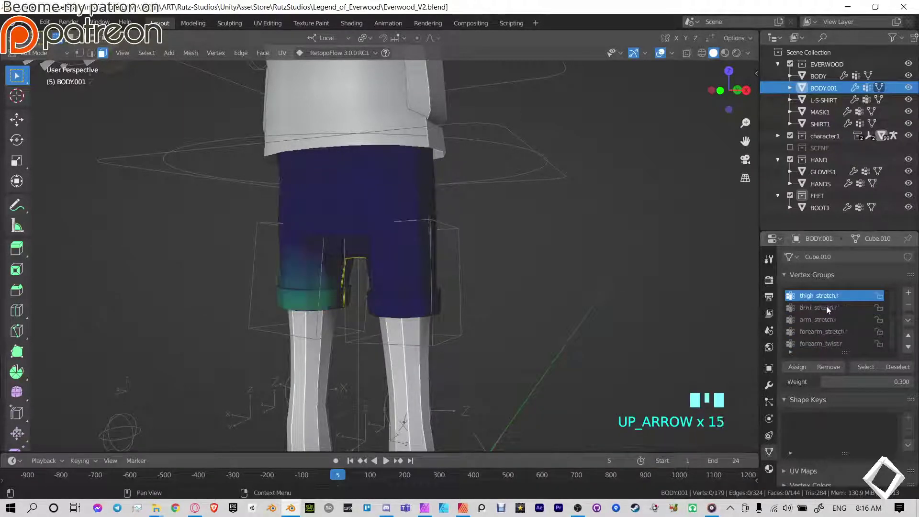
{"action": "key", "text": "Down"}
{"action": "key", "text": "Down"}
{"action": "key", "text": "Down"}
{"action": "key", "text": "Down"}
{"action": "key", "text": "Down"}
{"action": "key", "text": "Down"}
{"action": "key", "text": "Down"}
{"action": "key", "text": "Down"}
{"action": "key", "text": "Down"}
{"action": "key", "text": "Down"}
{"action": "key", "text": "Down"}
{"action": "key", "text": "Down"}
{"action": "key", "text": "Down"}
{"action": "key", "text": "Down"}
{"action": "key", "text": "Down"}
{"action": "key", "text": "Down"}
{"action": "key", "text": "Down"}
{"action": "key", "text": "Down"}
{"action": "key", "text": "Down"}
{"action": "key", "text": "Down"}
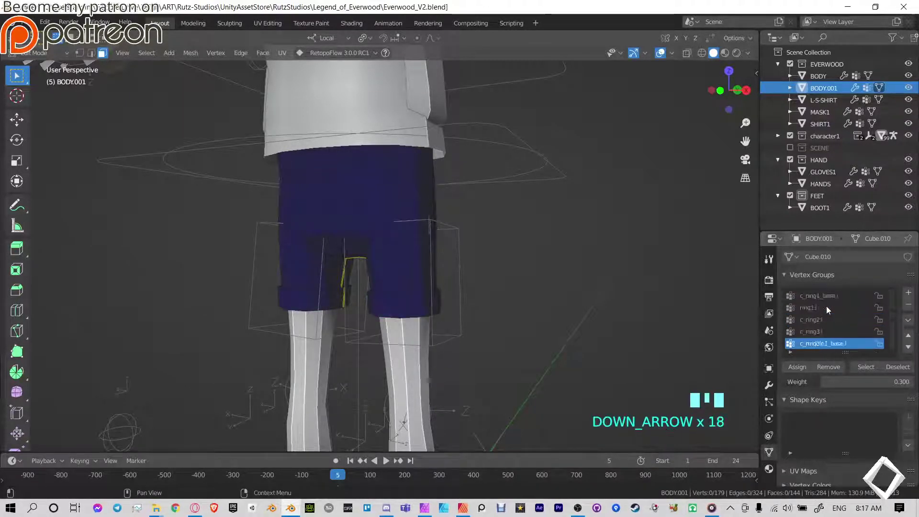
{"action": "key", "text": "Down"}
{"action": "key", "text": "Down"}
{"action": "key", "text": "Down"}
{"action": "key", "text": "Down"}
{"action": "key", "text": "Down"}
{"action": "key", "text": "Down"}
{"action": "key", "text": "Down"}
{"action": "key", "text": "Down"}
{"action": "key", "text": "Down"}
{"action": "key", "text": "Down"}
{"action": "key", "text": "Down"}
{"action": "key", "text": "Down"}
{"action": "key", "text": "Down"}
{"action": "key", "text": "Down"}
{"action": "key", "text": "Down"}
{"action": "key", "text": "Up"}
{"action": "key", "text": "Up"}
{"action": "key", "text": "Up"}
{"action": "key", "text": "Up"}
{"action": "key", "text": "Up"}
{"action": "key", "text": "Up"}
{"action": "key", "text": "Up"}
{"action": "key", "text": "Up"}
{"action": "key", "text": "Up"}
{"action": "key", "text": "Up"}
{"action": "key", "text": "Up"}
{"action": "key", "text": "Up"}
{"action": "key", "text": "Up"}
{"action": "key", "text": "Up"}
{"action": "key", "text": "Up"}
{"action": "key", "text": "Up"}
{"action": "key", "text": "Up"}
{"action": "key", "text": "Up"}
{"action": "key", "text": "Up"}
{"action": "key", "text": "Up"}
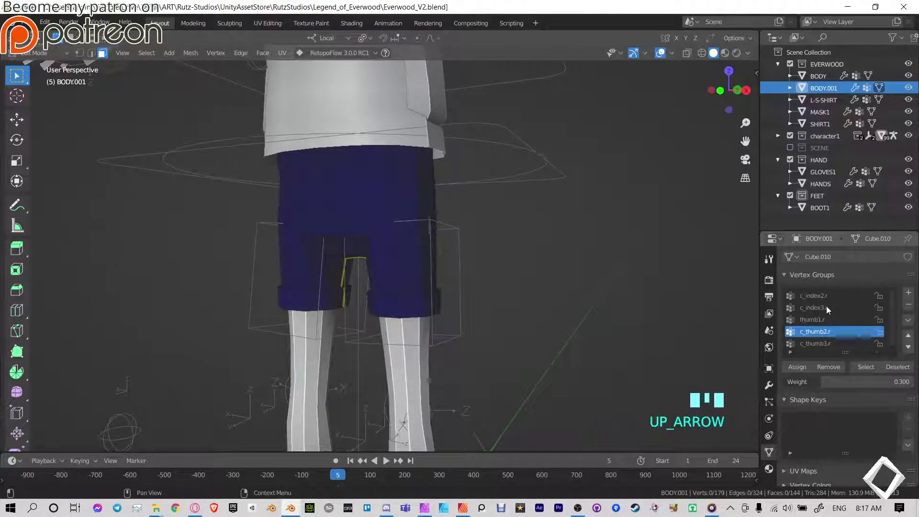
{"action": "key", "text": "Up"}
{"action": "key", "text": "Up"}
{"action": "key", "text": "Up"}
{"action": "key", "text": "Up"}
{"action": "key", "text": "Up"}
{"action": "key", "text": "Up"}
{"action": "key", "text": "Up"}
{"action": "key", "text": "Up"}
{"action": "key", "text": "Up"}
{"action": "key", "text": "Up"}
{"action": "key", "text": "Up"}
{"action": "key", "text": "Up"}
{"action": "key", "text": "Up"}
{"action": "key", "text": "Up"}
{"action": "key", "text": "Up"}
{"action": "key", "text": "Up"}
{"action": "key", "text": "Up"}
{"action": "key", "text": "Up"}
{"action": "key", "text": "Up"}
{"action": "key", "text": "Up"}
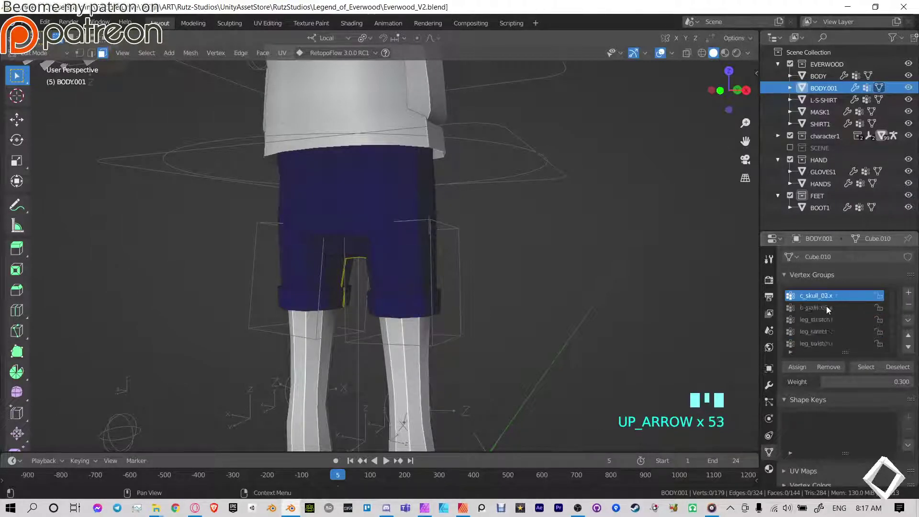
{"action": "key", "text": "Up"}
{"action": "key", "text": "Up"}
{"action": "key", "text": "Up"}
{"action": "key", "text": "Up"}
{"action": "key", "text": "Up"}
{"action": "key", "text": "Up"}
{"action": "key", "text": "Up"}
{"action": "key", "text": "Up"}
{"action": "key", "text": "Up"}
{"action": "key", "text": "Up"}
- Show the root.x group's weights on the shorts and examine them from the side and the front
{"action": "key", "text": "Down"}
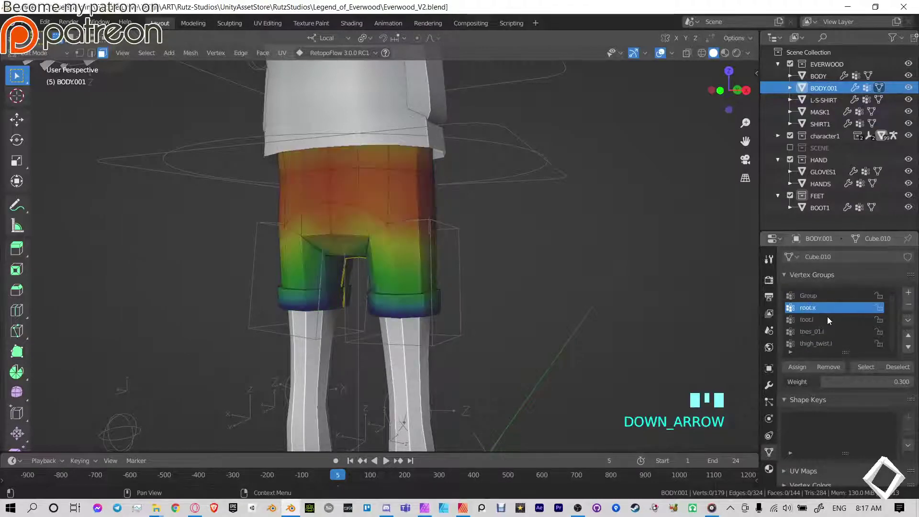
{"action": "middle_click_drag", "start_coordinate": [383, 239], "coordinate": [567, 322]}
{"action": "scroll", "coordinate": [407, 292], "scroll_direction": "down", "scroll_amount": 2}
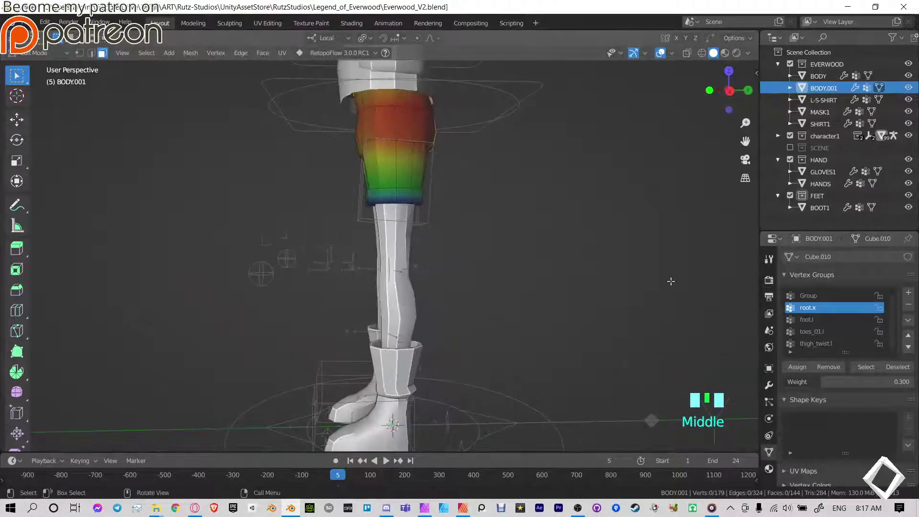
{"action": "middle_click_drag", "start_coordinate": [398, 249], "coordinate": [493, 259], "text": "shift"}
{"action": "scroll", "coordinate": [399, 347], "scroll_direction": "up", "scroll_amount": 6}
{"action": "scroll", "coordinate": [399, 347], "scroll_direction": "down", "scroll_amount": 1}
{"action": "scroll", "coordinate": [398, 347], "scroll_direction": "down", "scroll_amount": 3}
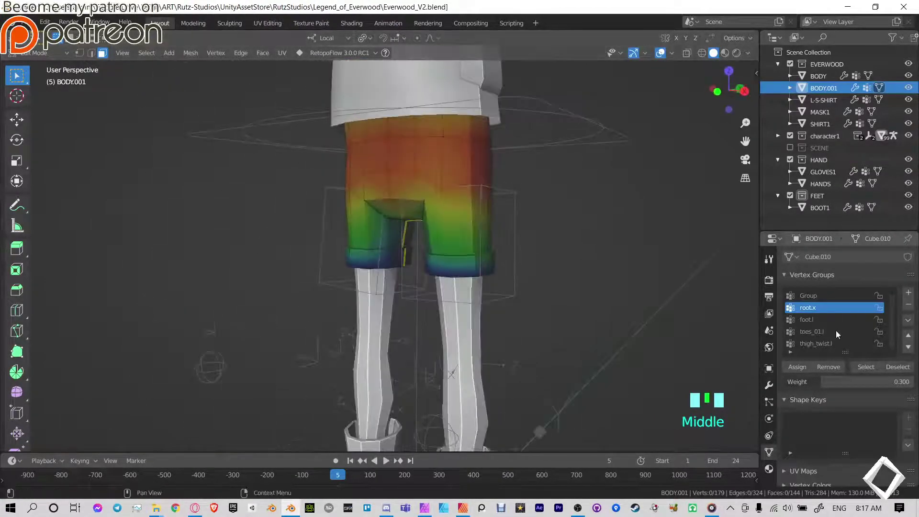
- Show the thigh_twist.l group's weights on the shorts and examine them on the leg
{"action": "left_click", "coordinate": [836, 318]}
{"action": "key", "text": "Down"}
{"action": "key", "text": "Down"}
{"action": "key", "text": "Down"}
{"action": "key", "text": "Down"}
{"action": "key", "text": "Up"}
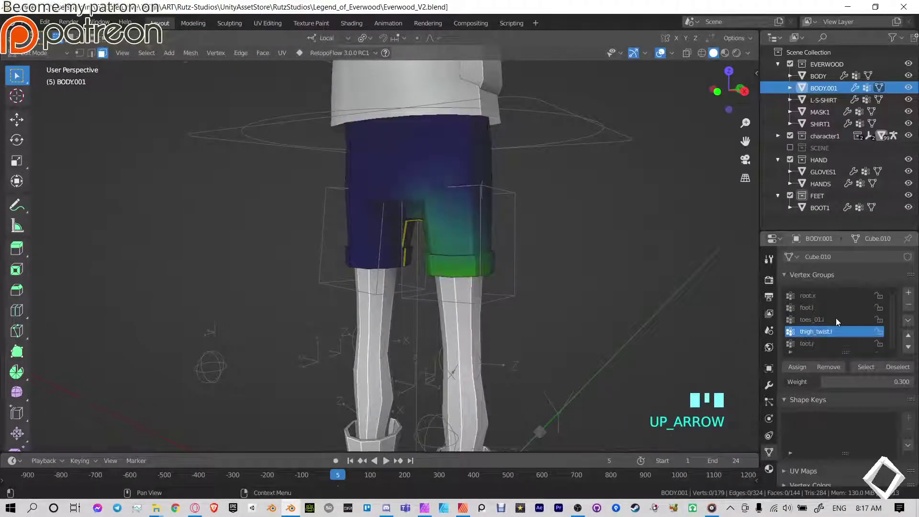
{"action": "middle_click_drag", "start_coordinate": [434, 232], "coordinate": [489, 256]}
{"action": "scroll", "coordinate": [487, 346], "scroll_direction": "down", "scroll_amount": 5}
{"action": "middle_click_drag", "start_coordinate": [487, 345], "coordinate": [478, 268], "text": "shift"}
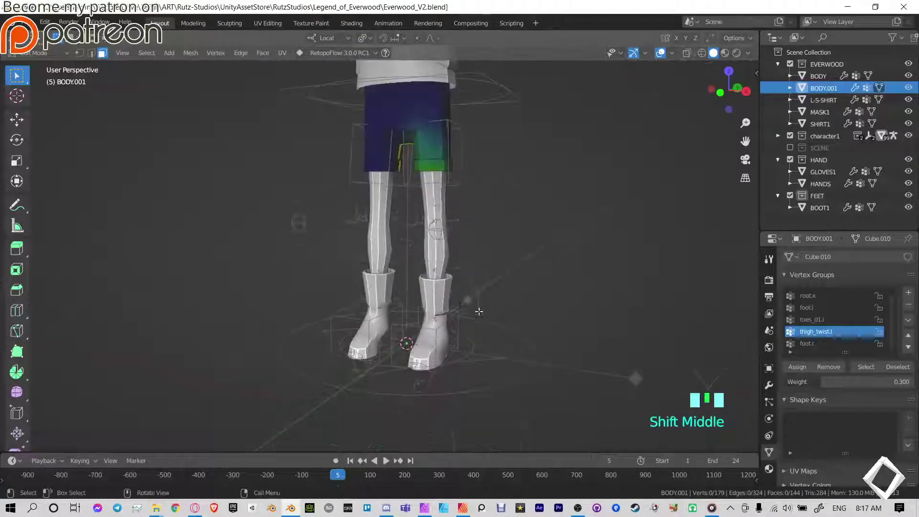
- Return from Edit Mode to Object Mode and select the BOOT1 boots
{"action": "key", "text": "ctrl+Tab"}
{"action": "left_click", "coordinate": [470, 316]}
{"action": "middle_click_drag", "start_coordinate": [455, 137], "coordinate": [424, 226], "text": "shift"}
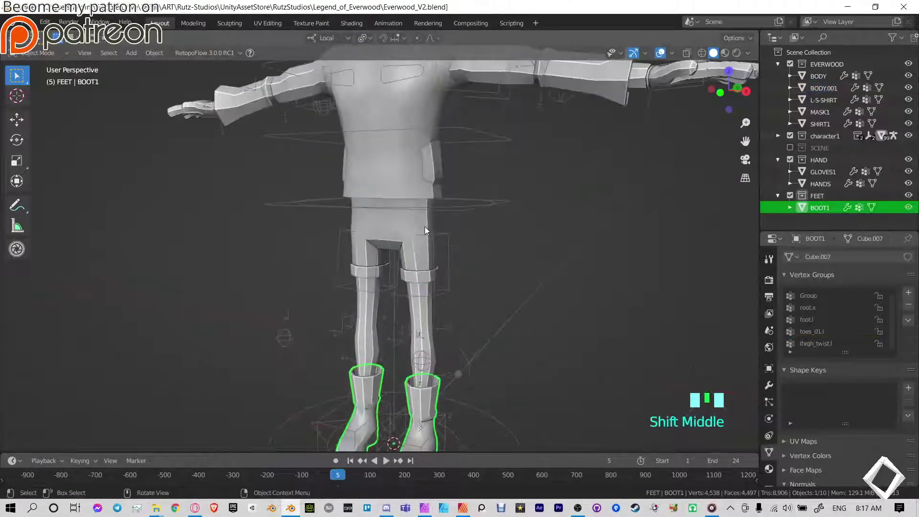
- Bind the BODY.001 shorts to the rig with Auto-Rig Pro, using Split Parts and Preserve Volume
{"action": "left_click", "coordinate": [439, 224]}
{"action": "left_click", "coordinate": [447, 236], "text": "shift"}
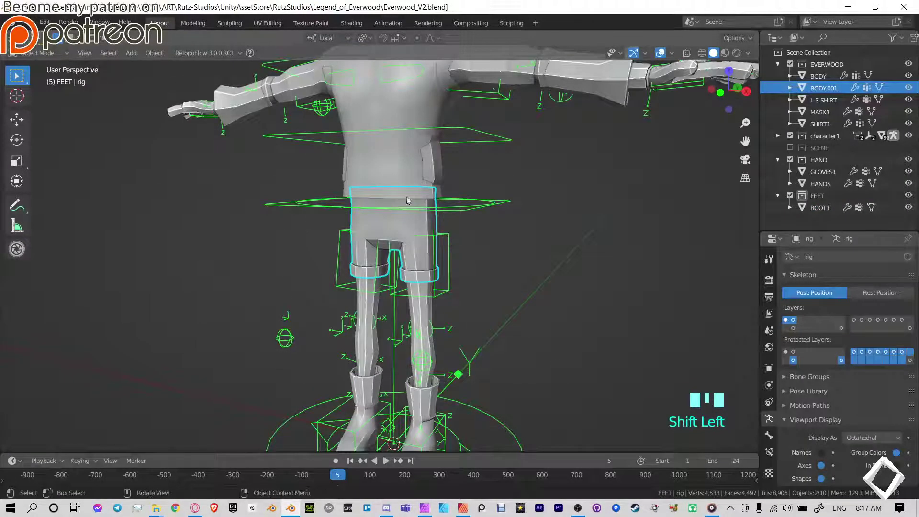
{"action": "key", "text": "n"}
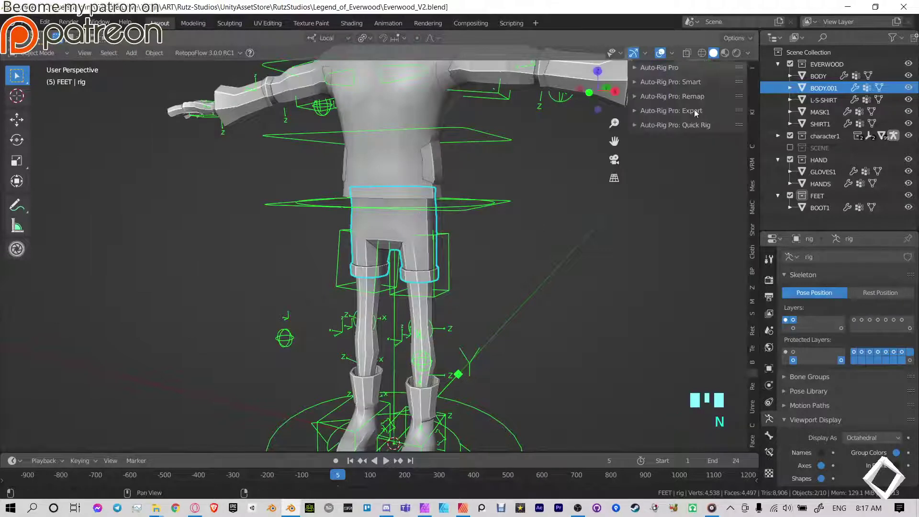
{"action": "left_click", "coordinate": [667, 70]}
{"action": "left_click", "coordinate": [680, 86]}
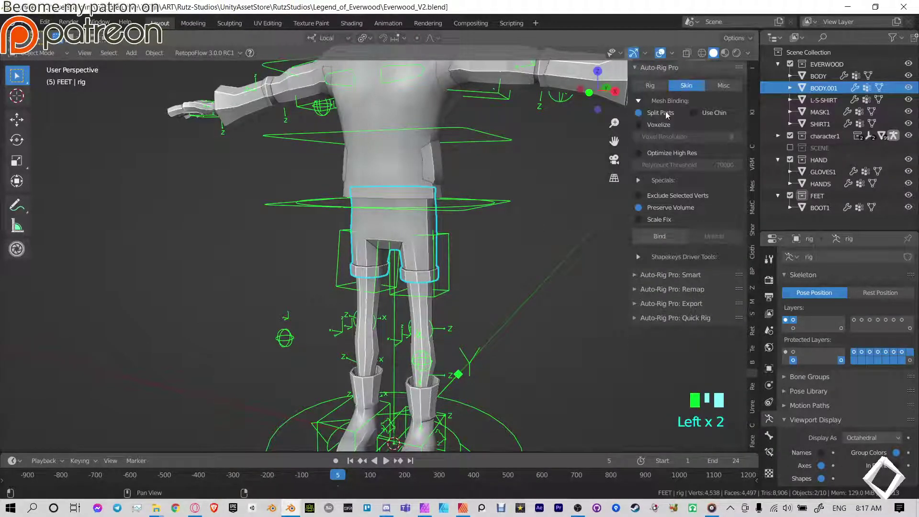
{"action": "left_click", "coordinate": [674, 239]}
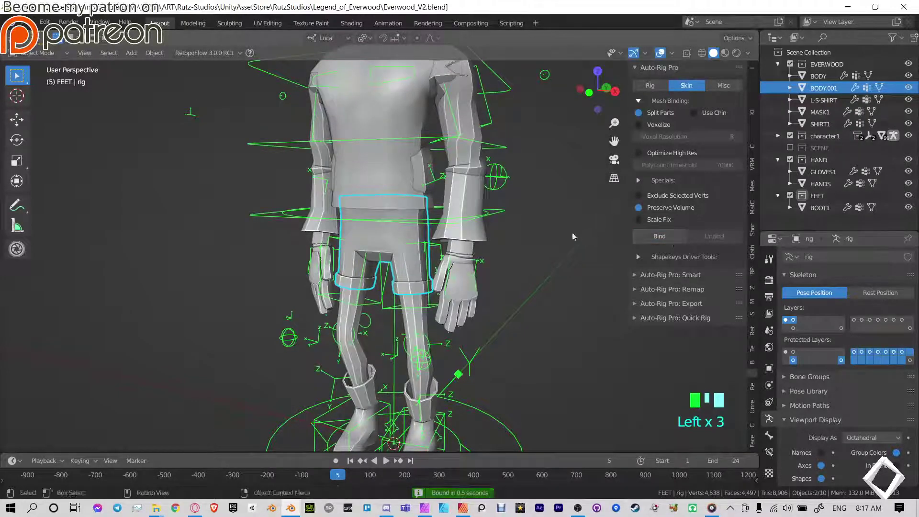
- Put the rig in Pose Mode and move the left foot IK control up and inward to test the shorts' deformation
{"action": "middle_click_drag", "start_coordinate": [574, 236], "coordinate": [479, 268]}
{"action": "key", "text": "ctrl+Tab"}
{"action": "key", "text": "ctrl+Tab"}
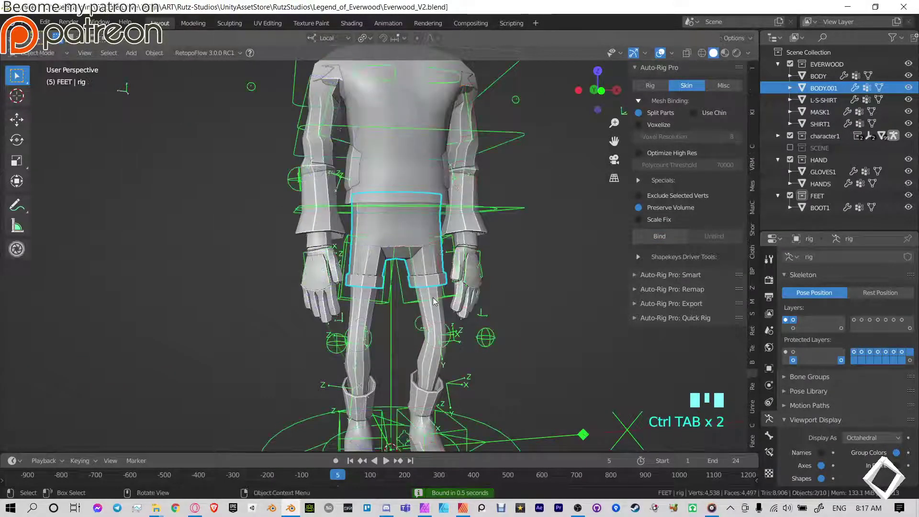
{"action": "middle_click_drag", "start_coordinate": [434, 301], "coordinate": [435, 341], "text": "shift"}
{"action": "left_click", "coordinate": [436, 341]}
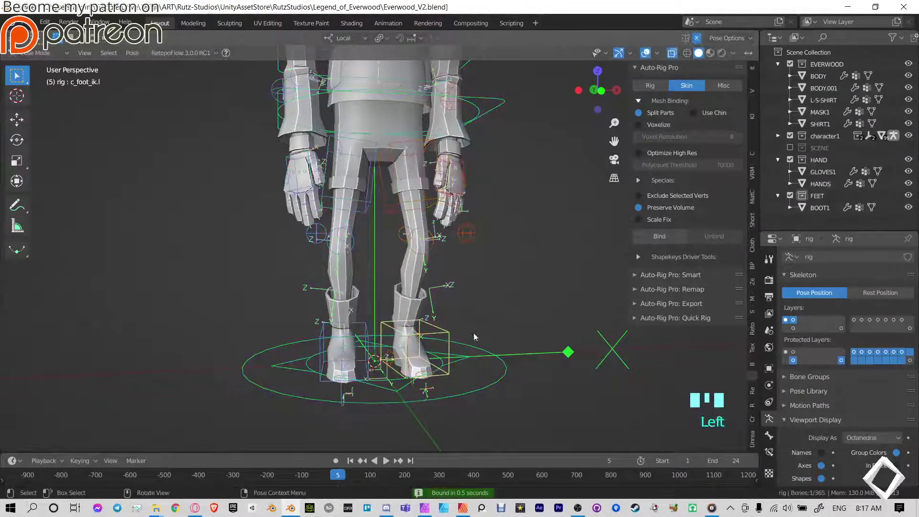
{"action": "key", "text": "g"}
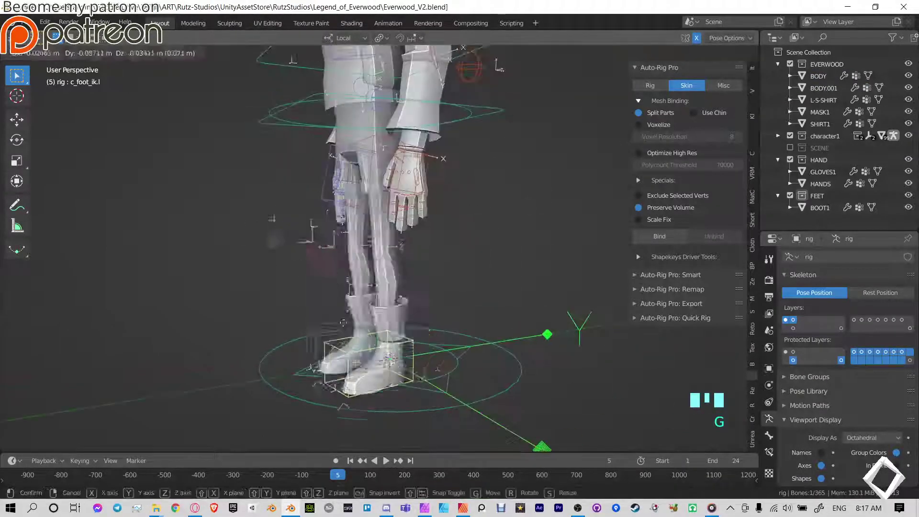
{"action": "left_click", "coordinate": [240, 195]}
{"action": "middle_click_drag", "start_coordinate": [412, 192], "coordinate": [487, 222]}
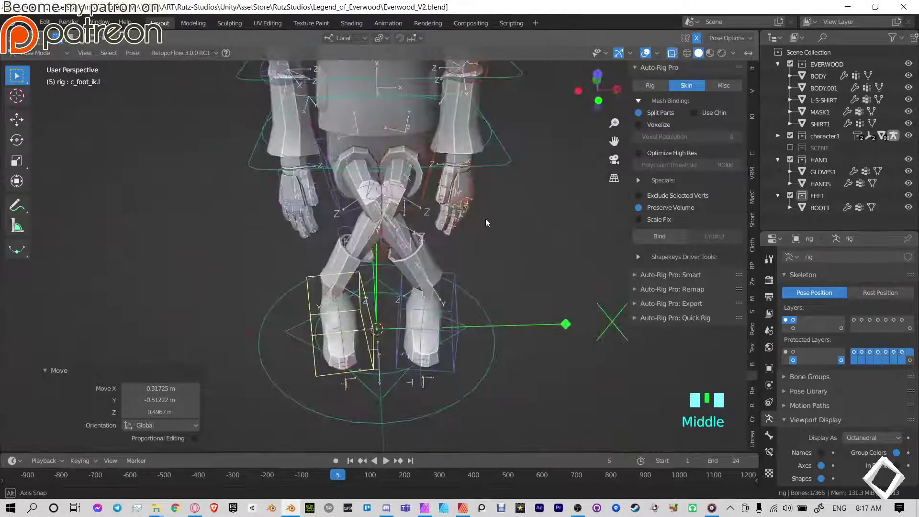
- Clear the location of the left foot control and then of all the rig's pose bones
{"action": "key", "text": "alt+g"}
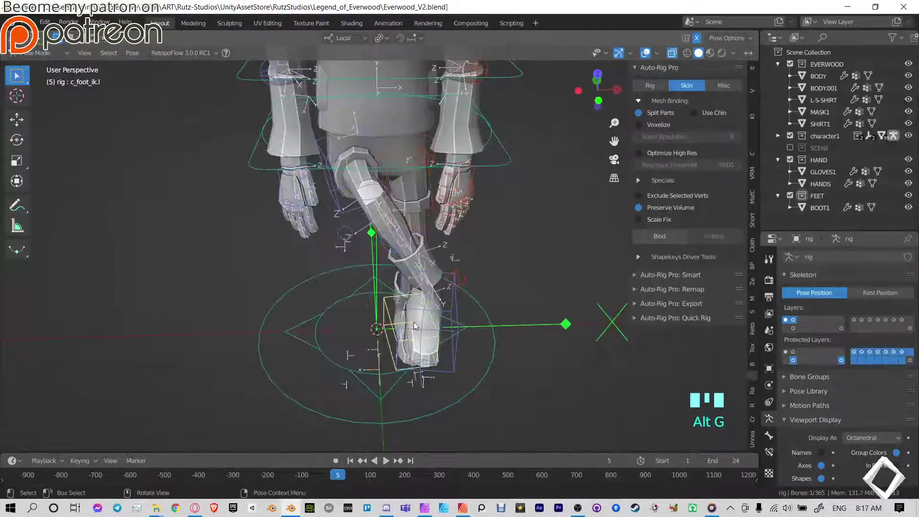
{"action": "key", "text": "a"}
{"action": "key", "text": "alt+g"}
- Try raising the left foot IK control to bend the knees and check the shorts, then cancel the move
{"action": "left_click", "coordinate": [436, 347]}
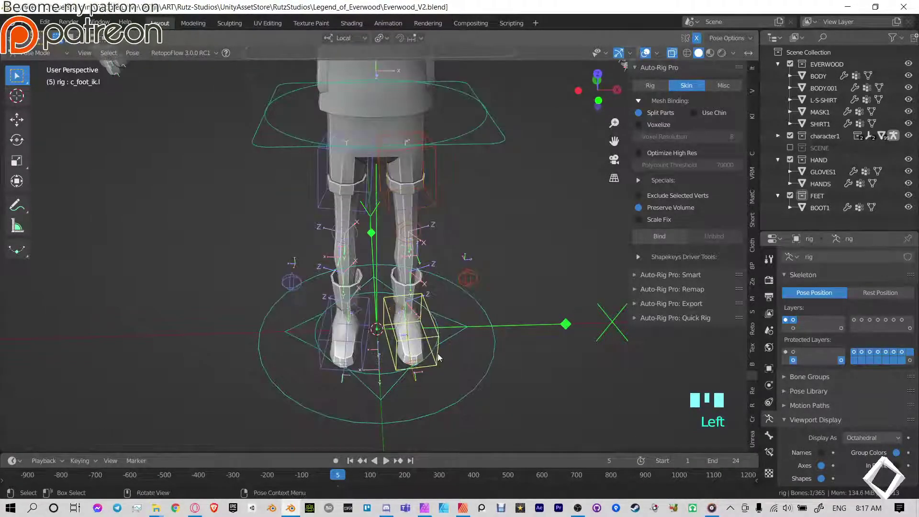
{"action": "middle_click_drag", "start_coordinate": [436, 348], "coordinate": [437, 323]}
{"action": "key", "text": "g"}
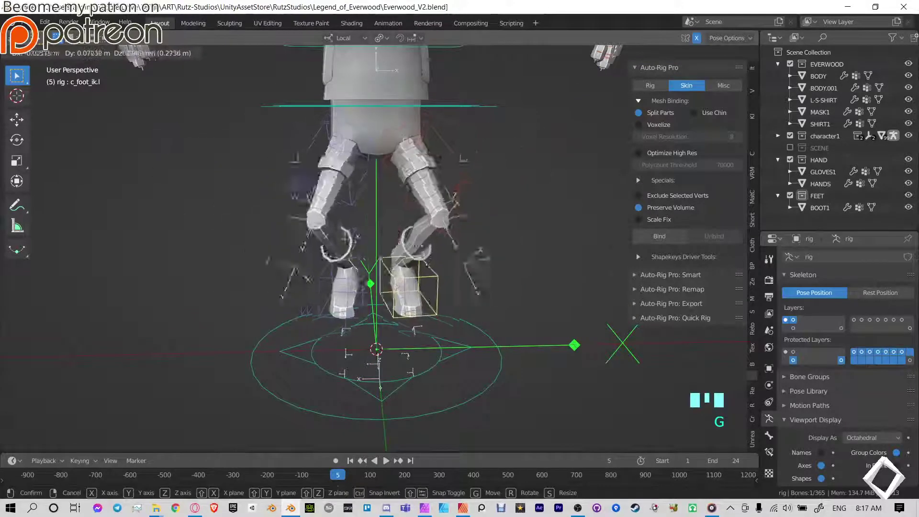
{"action": "right_click", "coordinate": [434, 310]}
{"action": "middle_click_drag", "start_coordinate": [515, 300], "coordinate": [425, 281]}
- Save the file, return the rig to Object Mode and deselect everything
{"action": "key", "text": "ctrl+s"}
{"action": "key", "text": "ctrl+Tab"}
{"action": "left_click", "coordinate": [475, 264]}
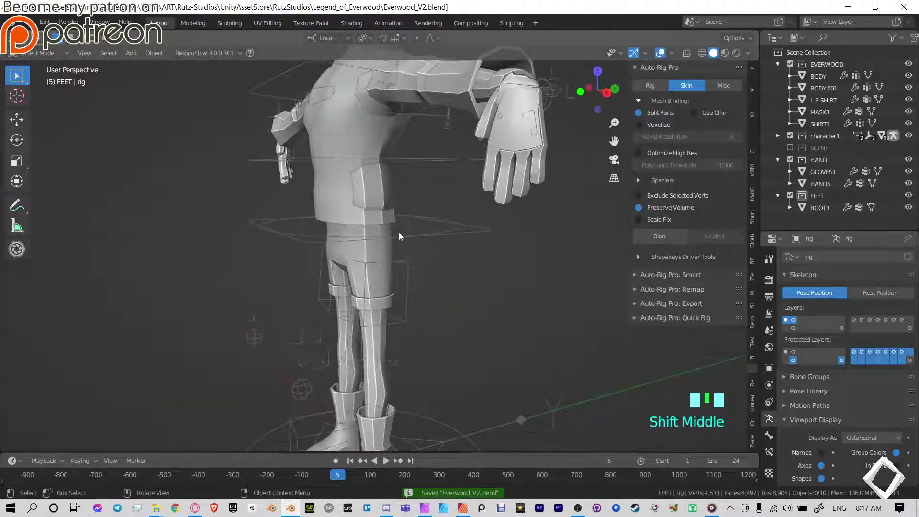
- Clear the location of all pose bones in Pose Mode, save the file and return to Object Mode
{"action": "key", "text": "Tab"}
{"action": "key", "text": "Tab"}
{"action": "key", "text": "ctrl+Tab"}
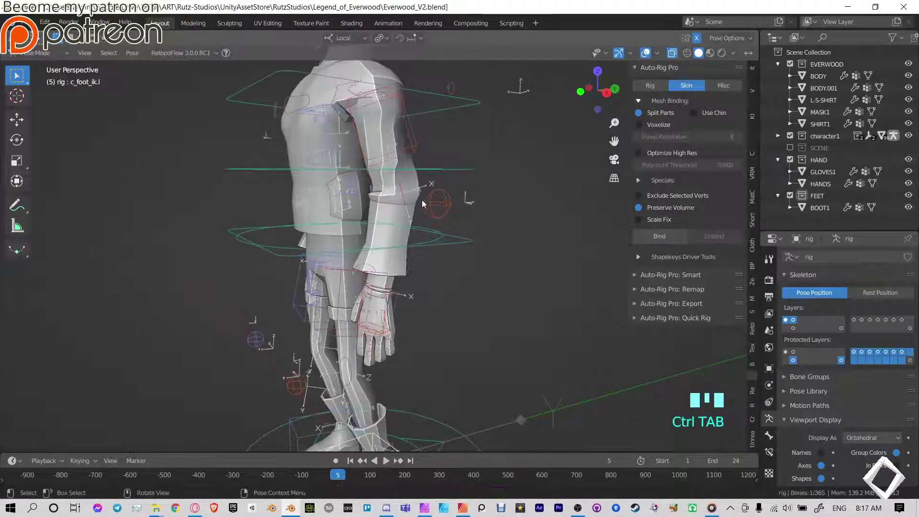
{"action": "key", "text": "a"}
{"action": "key", "text": "alt+g"}
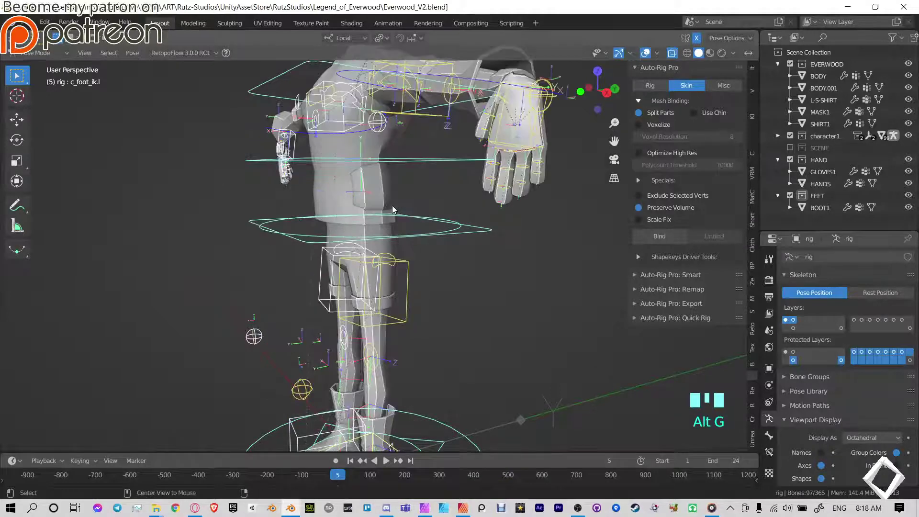
{"action": "scroll", "coordinate": [392, 205], "scroll_direction": "down", "scroll_amount": 4}
{"action": "key", "text": "ctrl+s"}
{"action": "key", "text": "ctrl+Tab"}
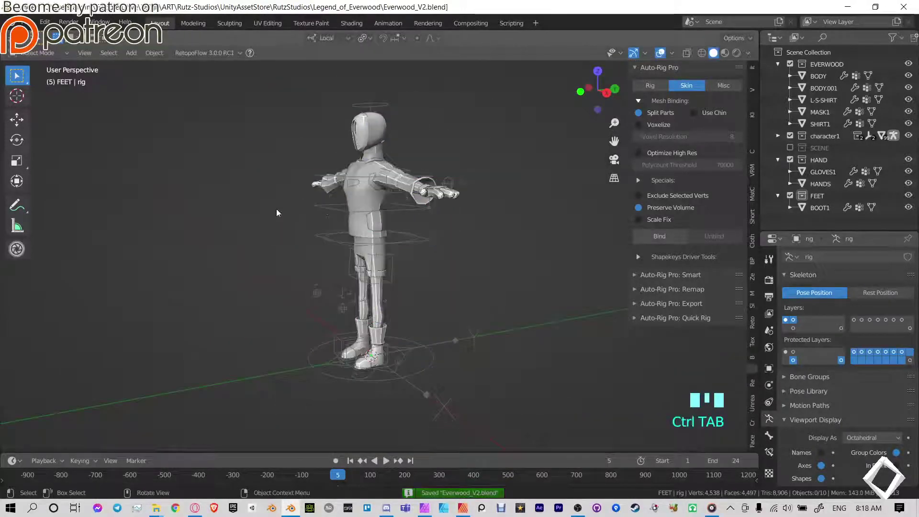
- Try moving the c_root_master.x control in Pose Mode to test the body's deformation, then cancel the move
{"action": "middle_click_drag", "start_coordinate": [277, 212], "coordinate": [422, 215]}
{"action": "scroll", "coordinate": [467, 255], "scroll_direction": "up", "scroll_amount": 3}
{"action": "key", "text": "ctrl+Tab"}
{"action": "left_click", "coordinate": [474, 251]}
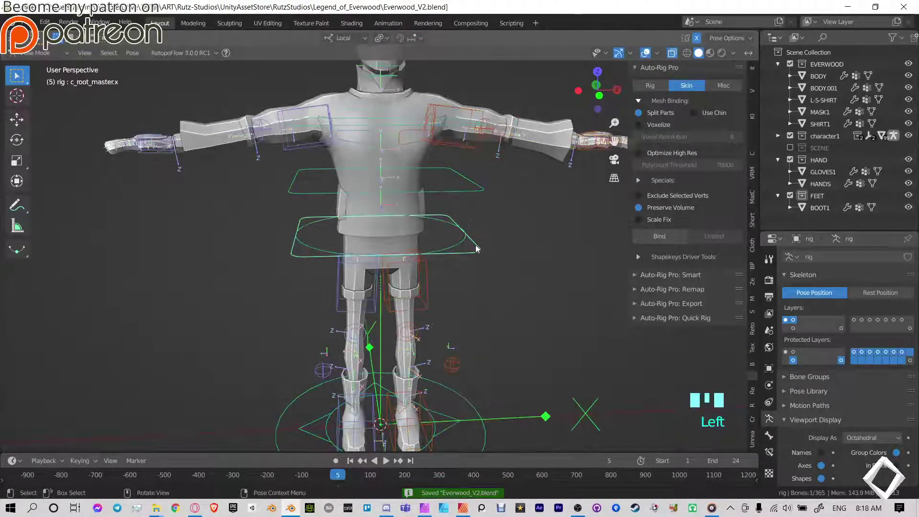
{"action": "key", "text": "g"}
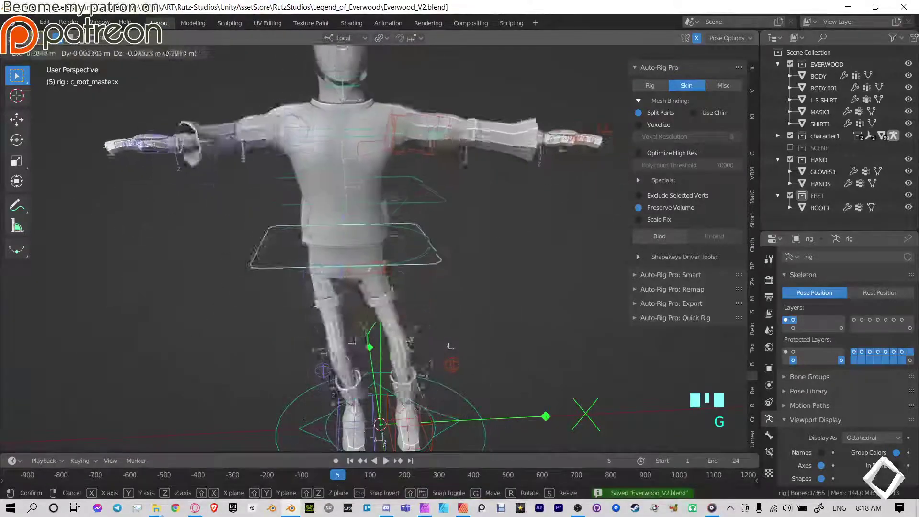
{"action": "right_click", "coordinate": [479, 240]}
- Lower the c_hand_ik.l control beside the body, rotate it 79.9° about the view axis and reposition it to bend the arms
{"action": "left_click", "coordinate": [588, 150]}
{"action": "key", "text": "g"}
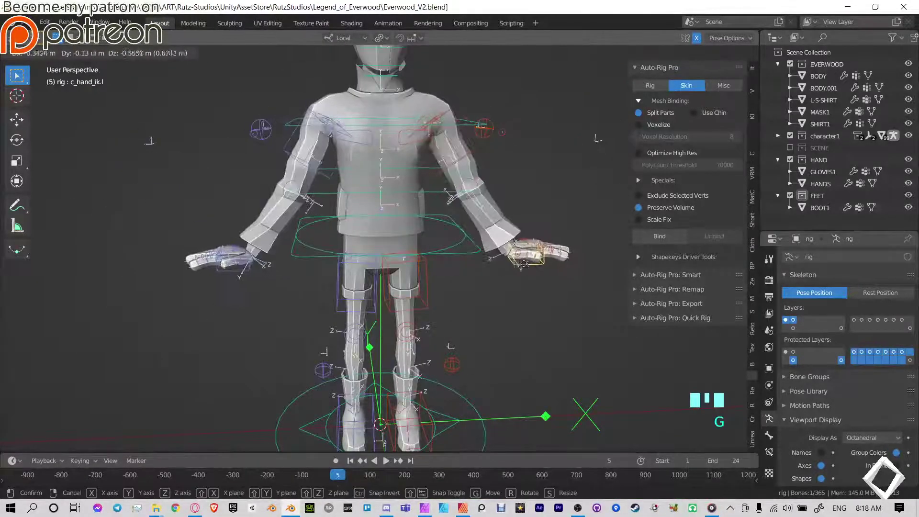
{"action": "left_click", "coordinate": [524, 265]}
{"action": "middle_click_drag", "start_coordinate": [543, 223], "coordinate": [488, 229]}
{"action": "key", "text": "r"}
{"action": "left_click", "coordinate": [534, 275]}
{"action": "key", "text": "r"}
{"action": "key", "text": "z"}
{"action": "right_click", "coordinate": [541, 225]}
{"action": "key", "text": "g"}
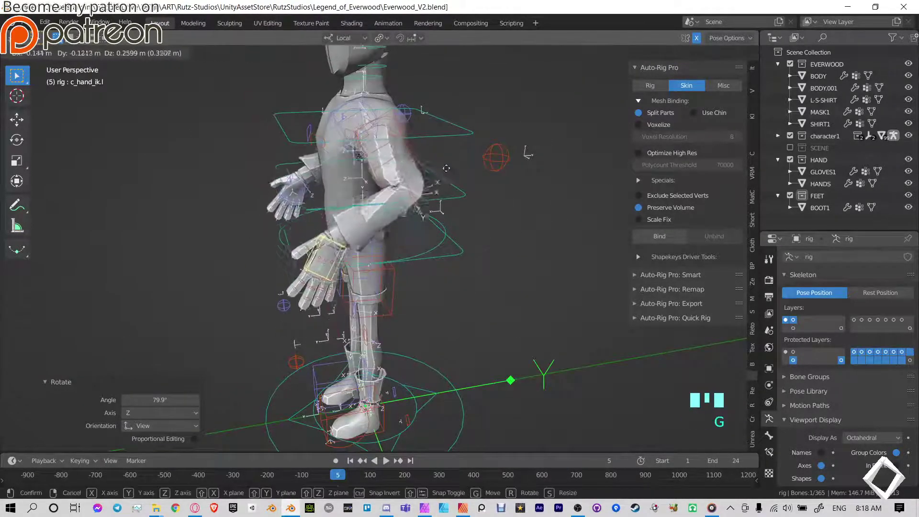
{"action": "left_click", "coordinate": [400, 193]}
- Reposition the c_arms_pole.l control to adjust the direction of the elbows
{"action": "left_click", "coordinate": [504, 167]}
{"action": "middle_click_drag", "start_coordinate": [506, 199], "coordinate": [506, 188]}
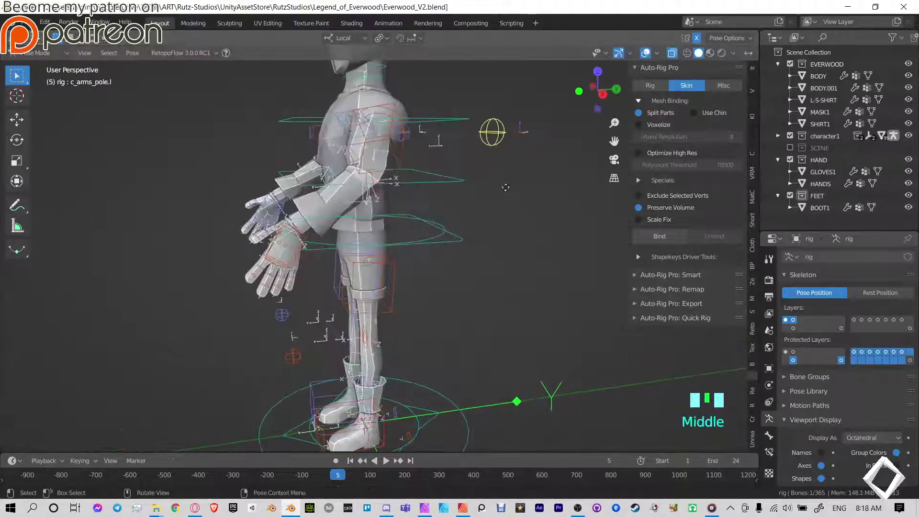
{"action": "key", "text": "g"}
{"action": "left_click", "coordinate": [419, 271]}
{"action": "key", "text": "g"}
{"action": "middle_click_drag", "start_coordinate": [436, 269], "coordinate": [388, 239]}
{"action": "left_click", "coordinate": [410, 245]}
{"action": "left_click", "coordinate": [413, 261]}
- Rotate the c_hand_ik.l control 55.1° in the side view, then turn it about its local Y axis
{"action": "middle_click_drag", "start_coordinate": [441, 253], "coordinate": [376, 248]}
{"action": "middle_click_drag", "start_coordinate": [299, 209], "coordinate": [301, 218]}
{"action": "key", "text": "r"}
{"action": "left_click", "coordinate": [302, 237]}
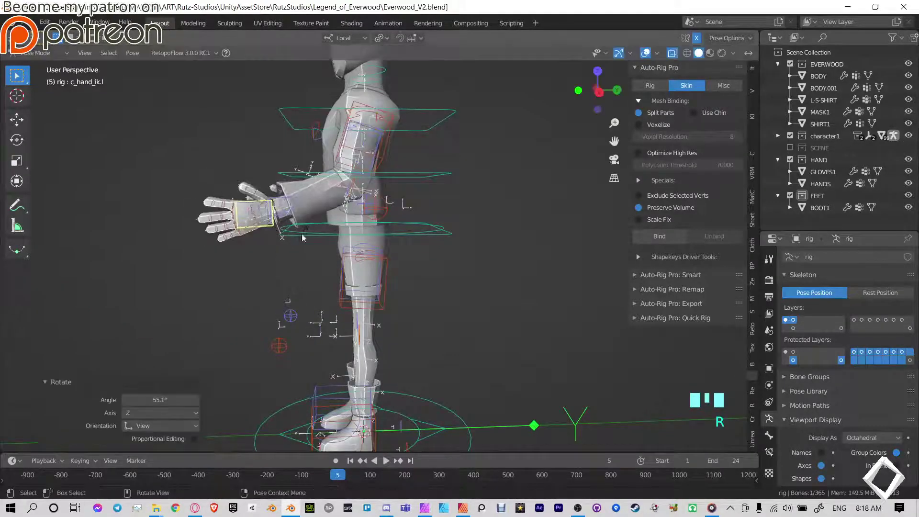
{"action": "key", "text": "r"}
{"action": "key", "text": "y"}
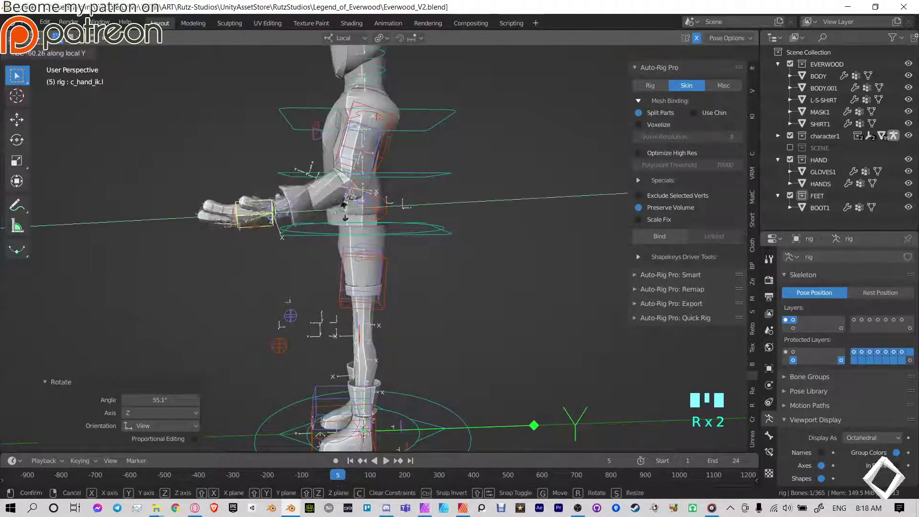
{"action": "left_click", "coordinate": [203, 175]}
- Return to Object Mode and show the character in Material Preview shading with the viewport overlays hidden
{"action": "middle_click_drag", "start_coordinate": [235, 181], "coordinate": [369, 183]}
{"action": "middle_click_drag", "start_coordinate": [330, 168], "coordinate": [306, 197], "text": "shift"}
{"action": "key", "text": "ctrl+Tab"}
{"action": "left_click", "coordinate": [725, 53]}
{"action": "middle_click_drag", "start_coordinate": [572, 134], "coordinate": [540, 155]}
{"action": "left_click", "coordinate": [661, 53]}
{"action": "middle_click_drag", "start_coordinate": [521, 205], "coordinate": [508, 179]}
- Try moving SHIRT1, L-S-SHIRT and BODY away in turn to tell the overlapping meshes apart, cancelling each move
{"action": "left_click", "coordinate": [395, 213]}
{"action": "key", "text": "g"}
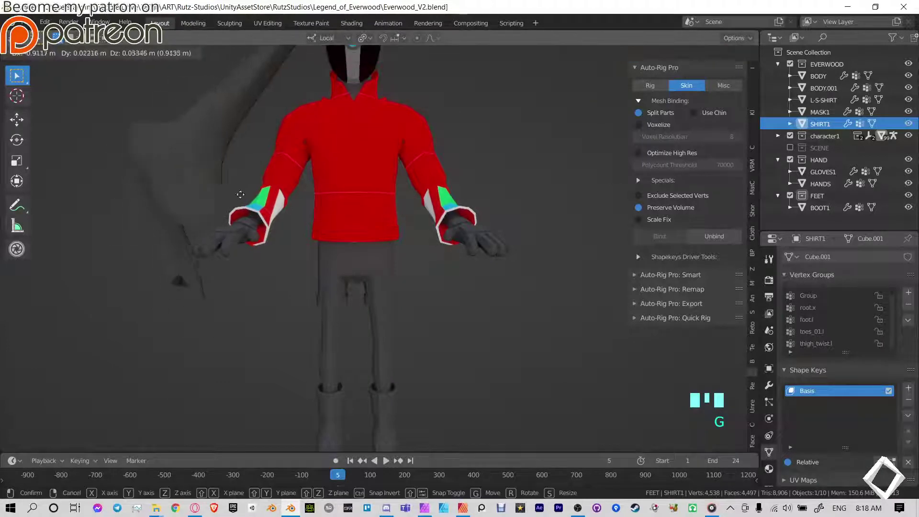
{"action": "right_click", "coordinate": [578, 102]}
{"action": "left_click", "coordinate": [360, 167]}
{"action": "key", "text": "g"}
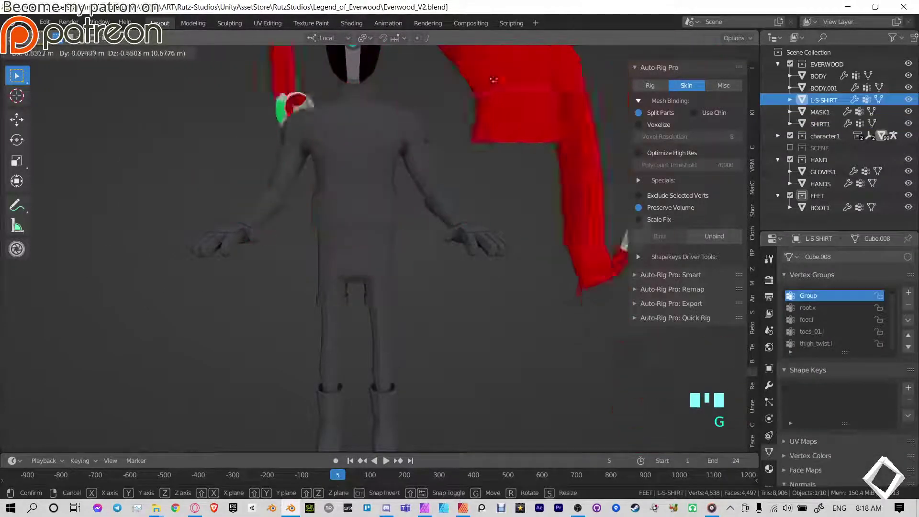
{"action": "right_click", "coordinate": [478, 109]}
{"action": "left_click", "coordinate": [341, 162]}
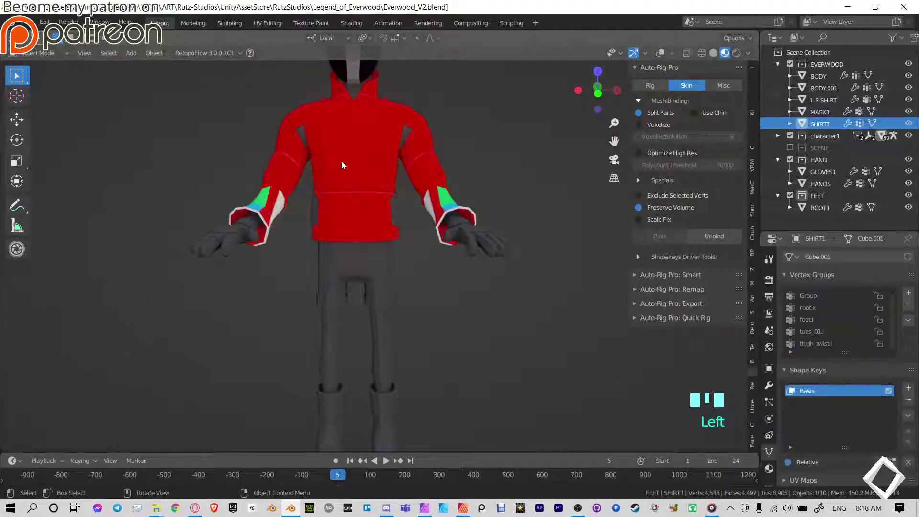
{"action": "left_click", "coordinate": [341, 161]}
{"action": "left_click", "coordinate": [341, 161]}
{"action": "key", "text": "g"}
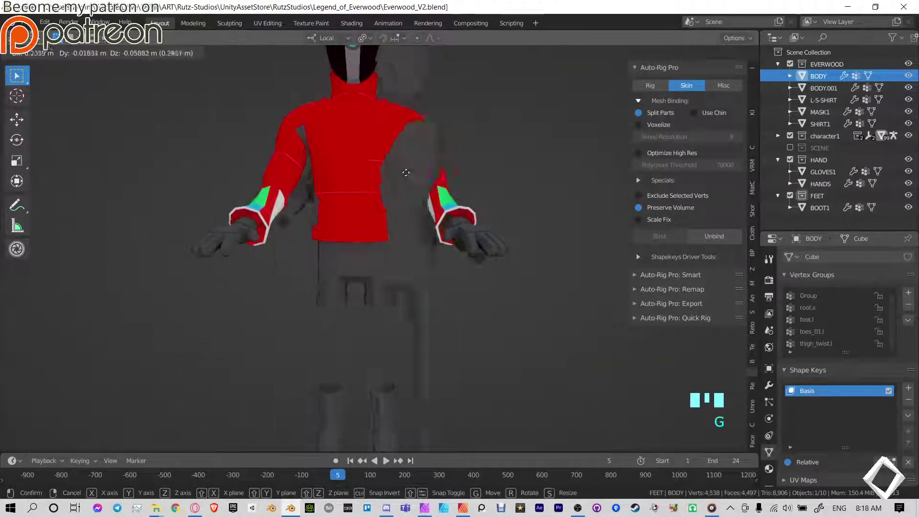
{"action": "right_click", "coordinate": [352, 148]}
- Bring the whole posed character into view and save the file
{"action": "scroll", "coordinate": [349, 146], "scroll_direction": "down", "scroll_amount": 4}
{"action": "middle_click_drag", "start_coordinate": [349, 146], "coordinate": [440, 198]}
{"action": "key", "text": "ctrl+s"}
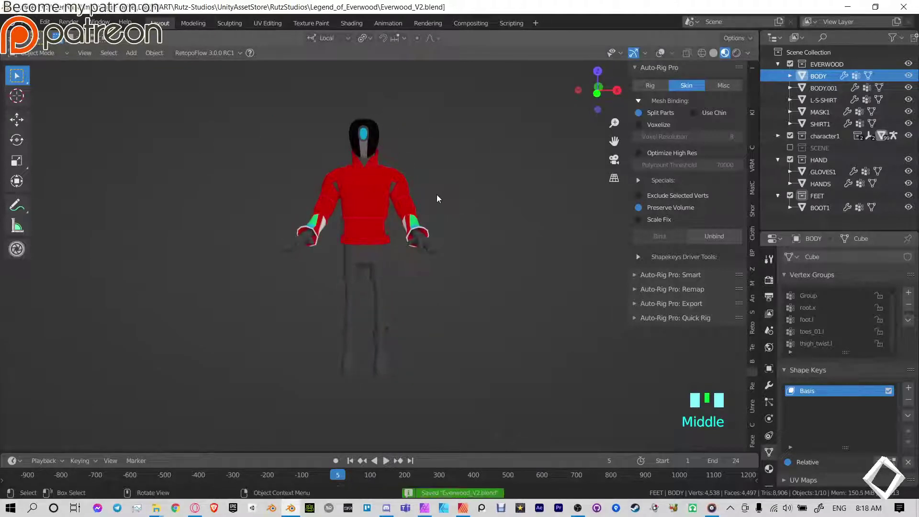